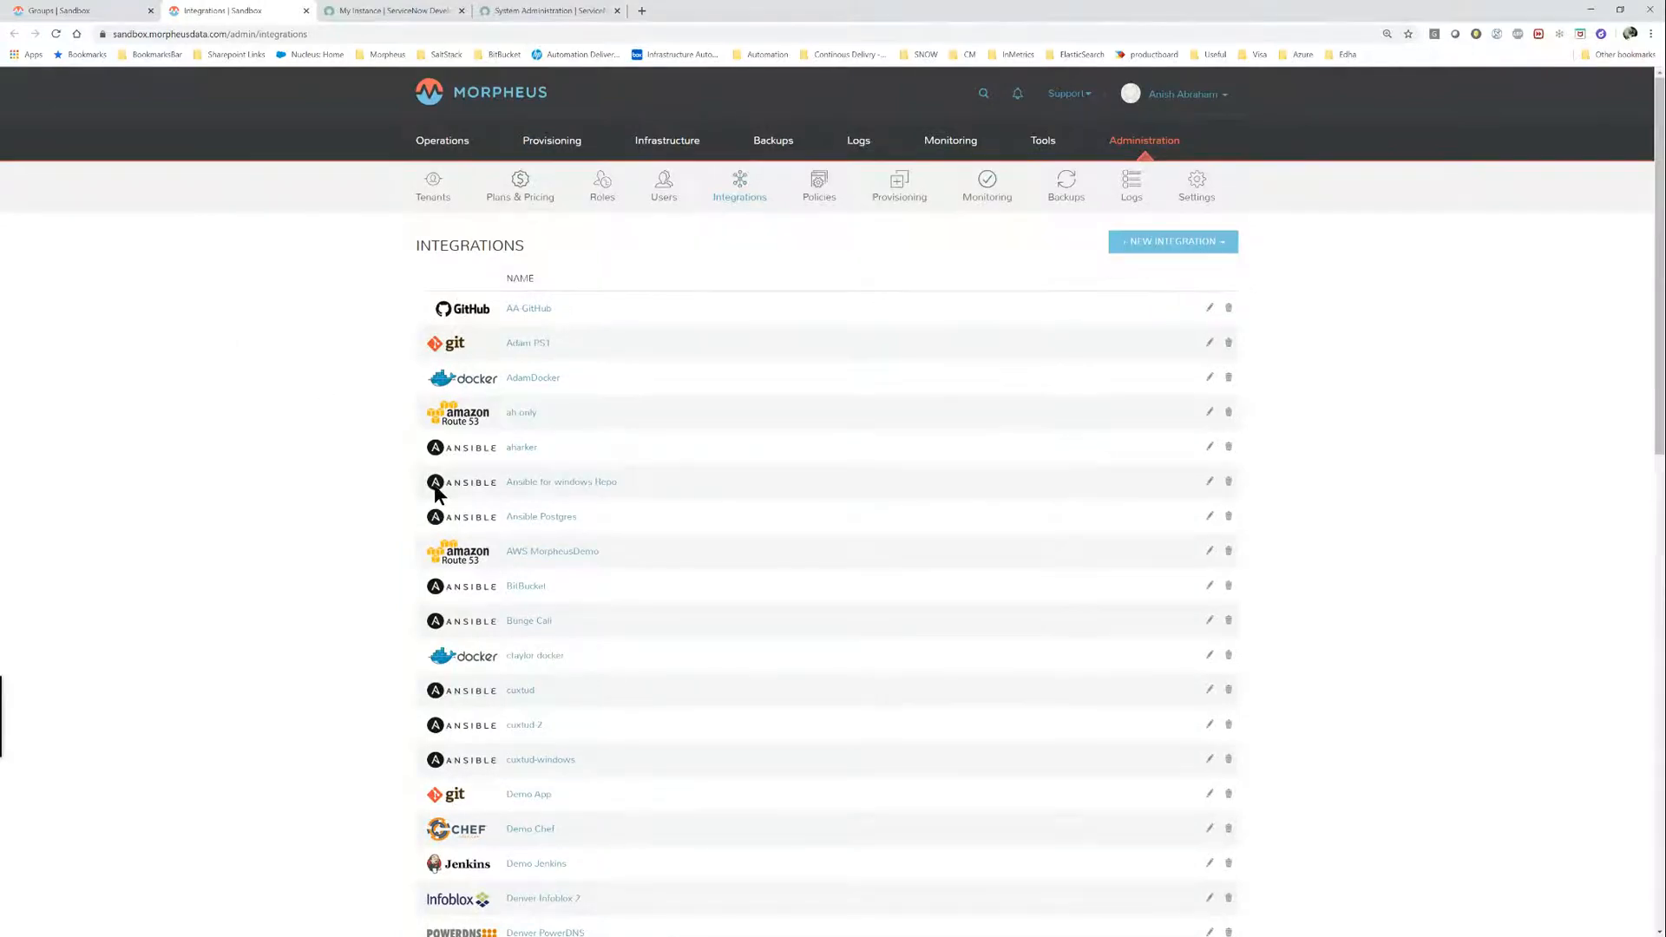
Review the connection settings of the ServiceNow New York integration without changing them, and open the integration's detail page.
scroll(439, 481, "down", 4)
scroll(442, 493, "down", 1)
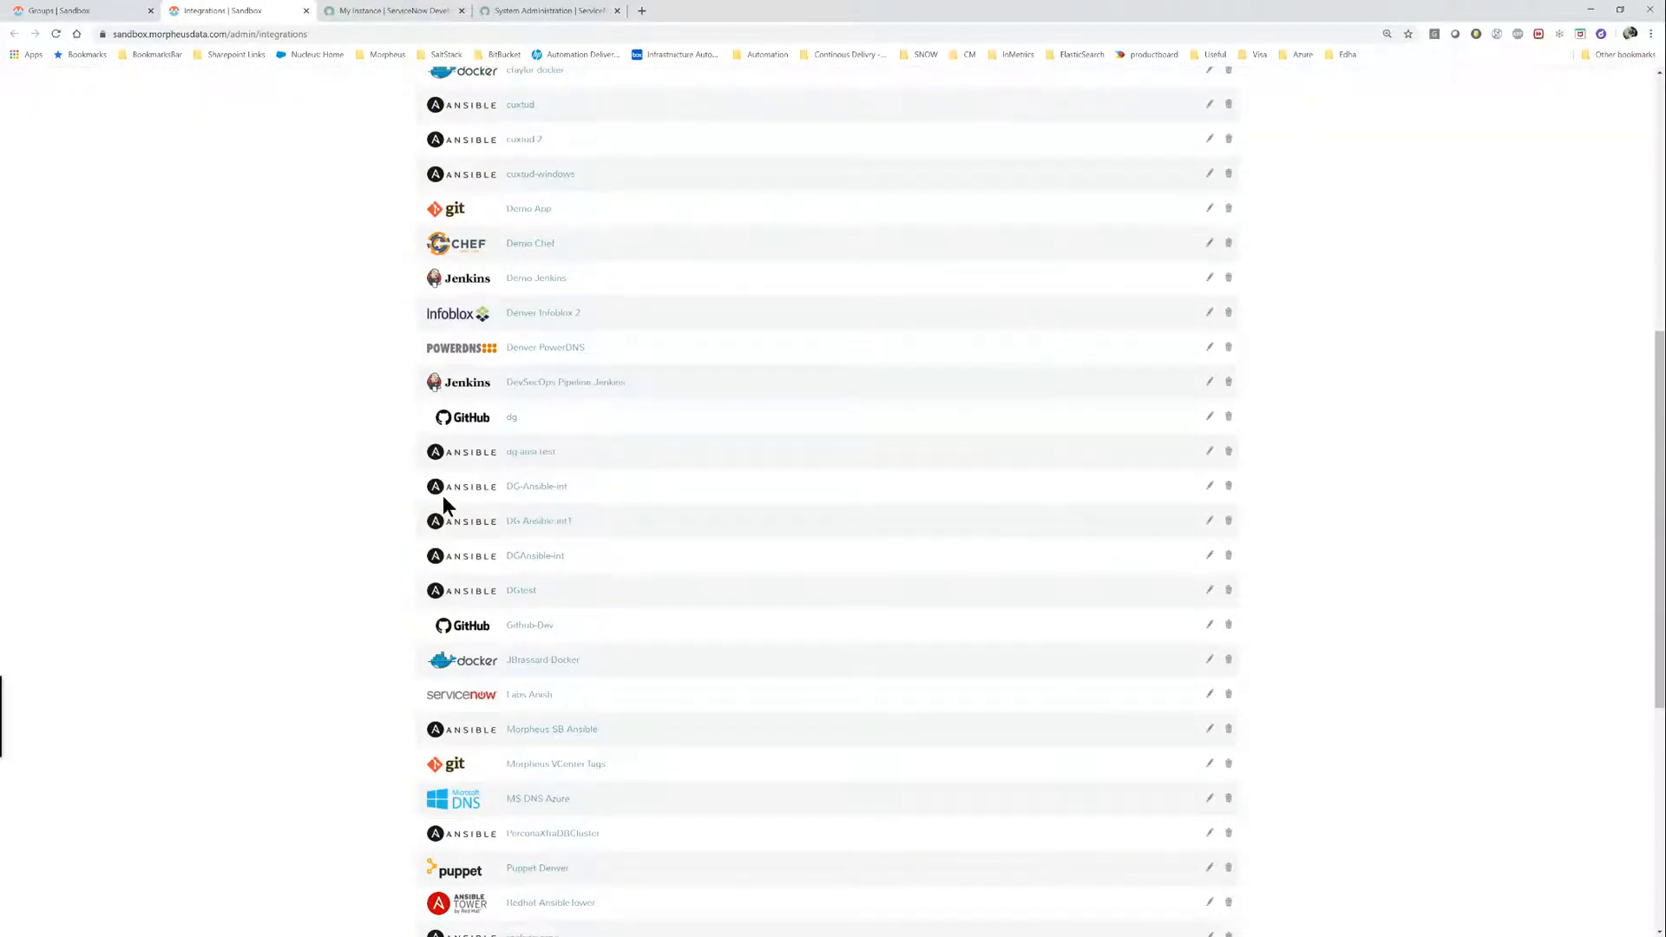
scroll(544, 726, "down", 3)
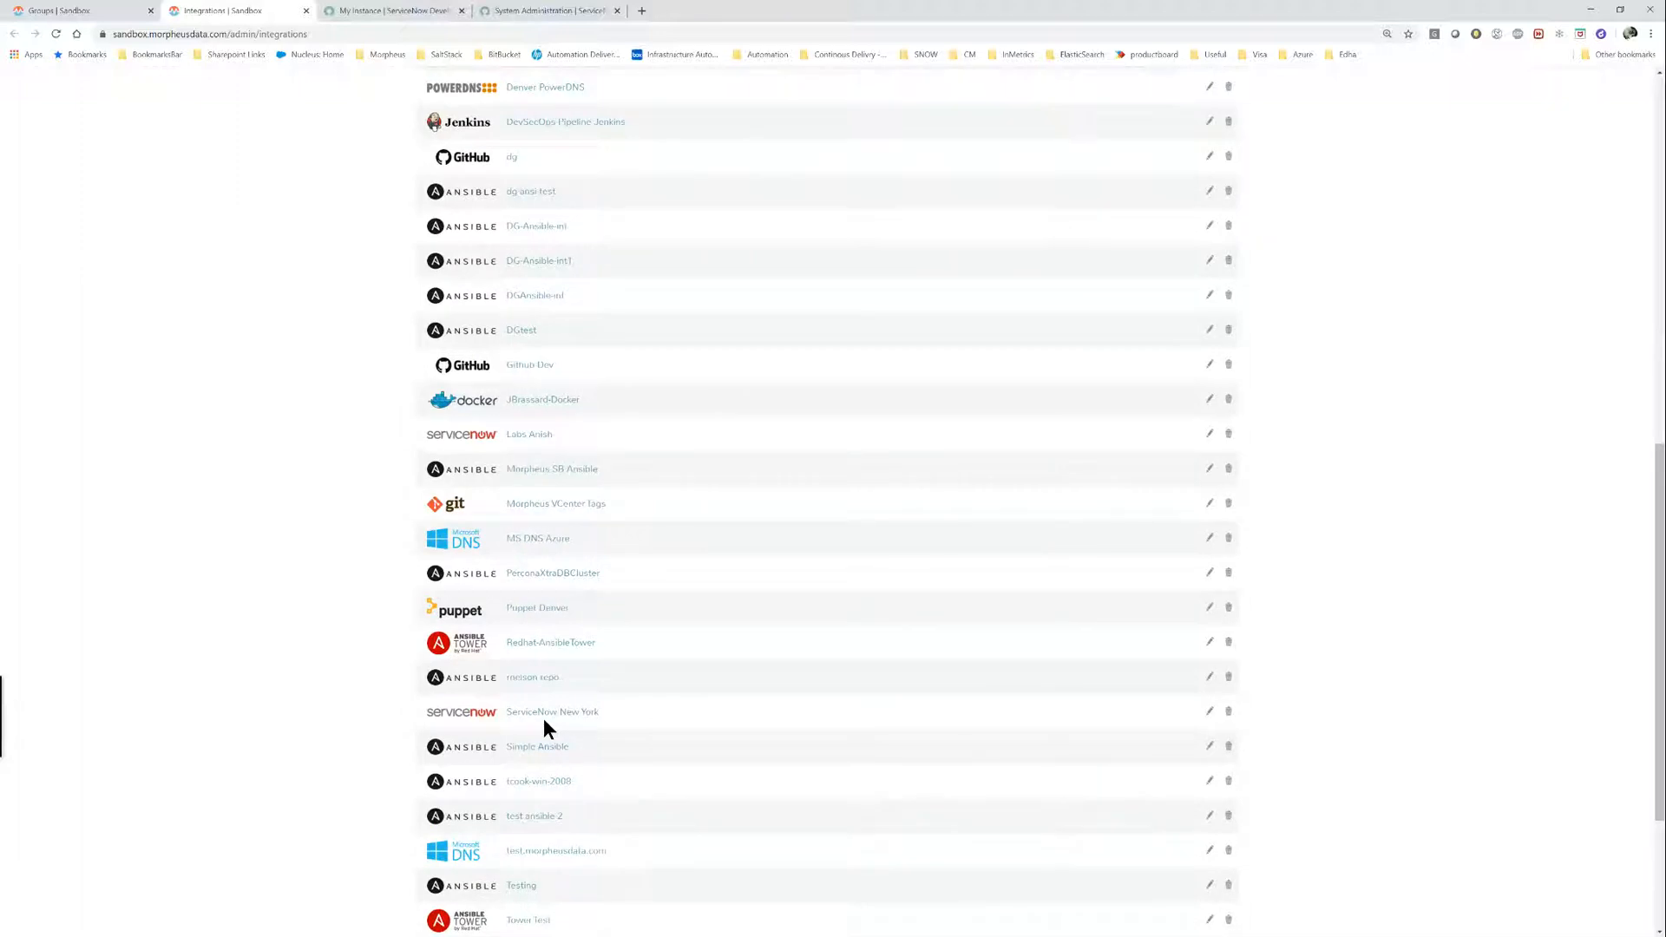
left_click(1209, 713)
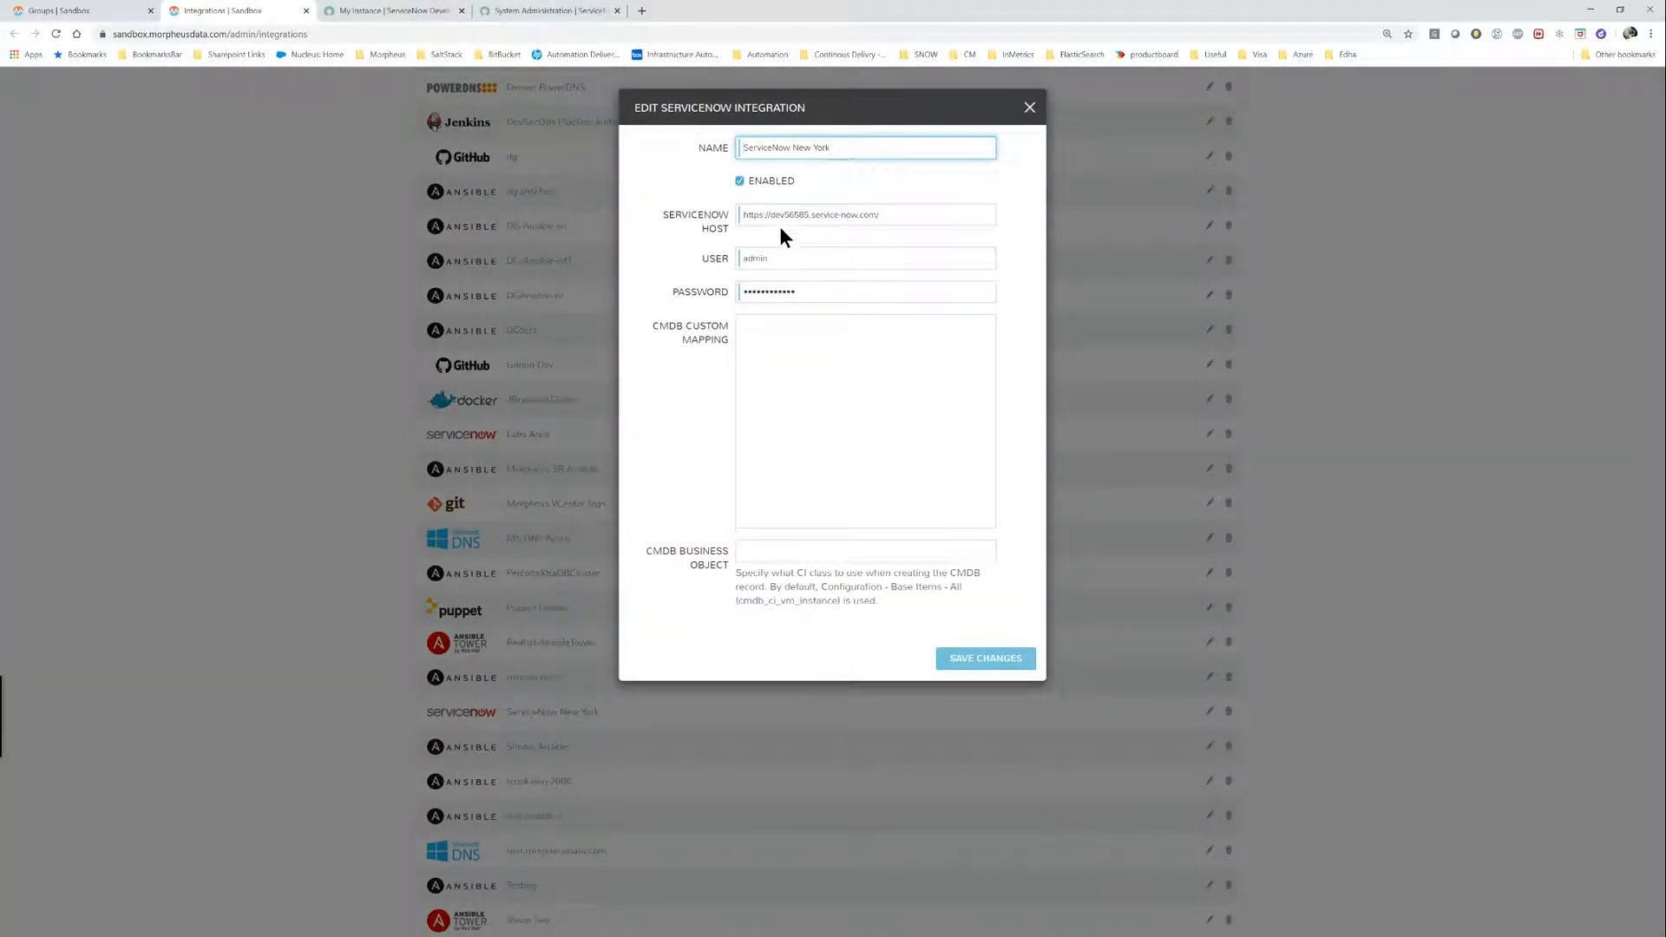
key("Tab")
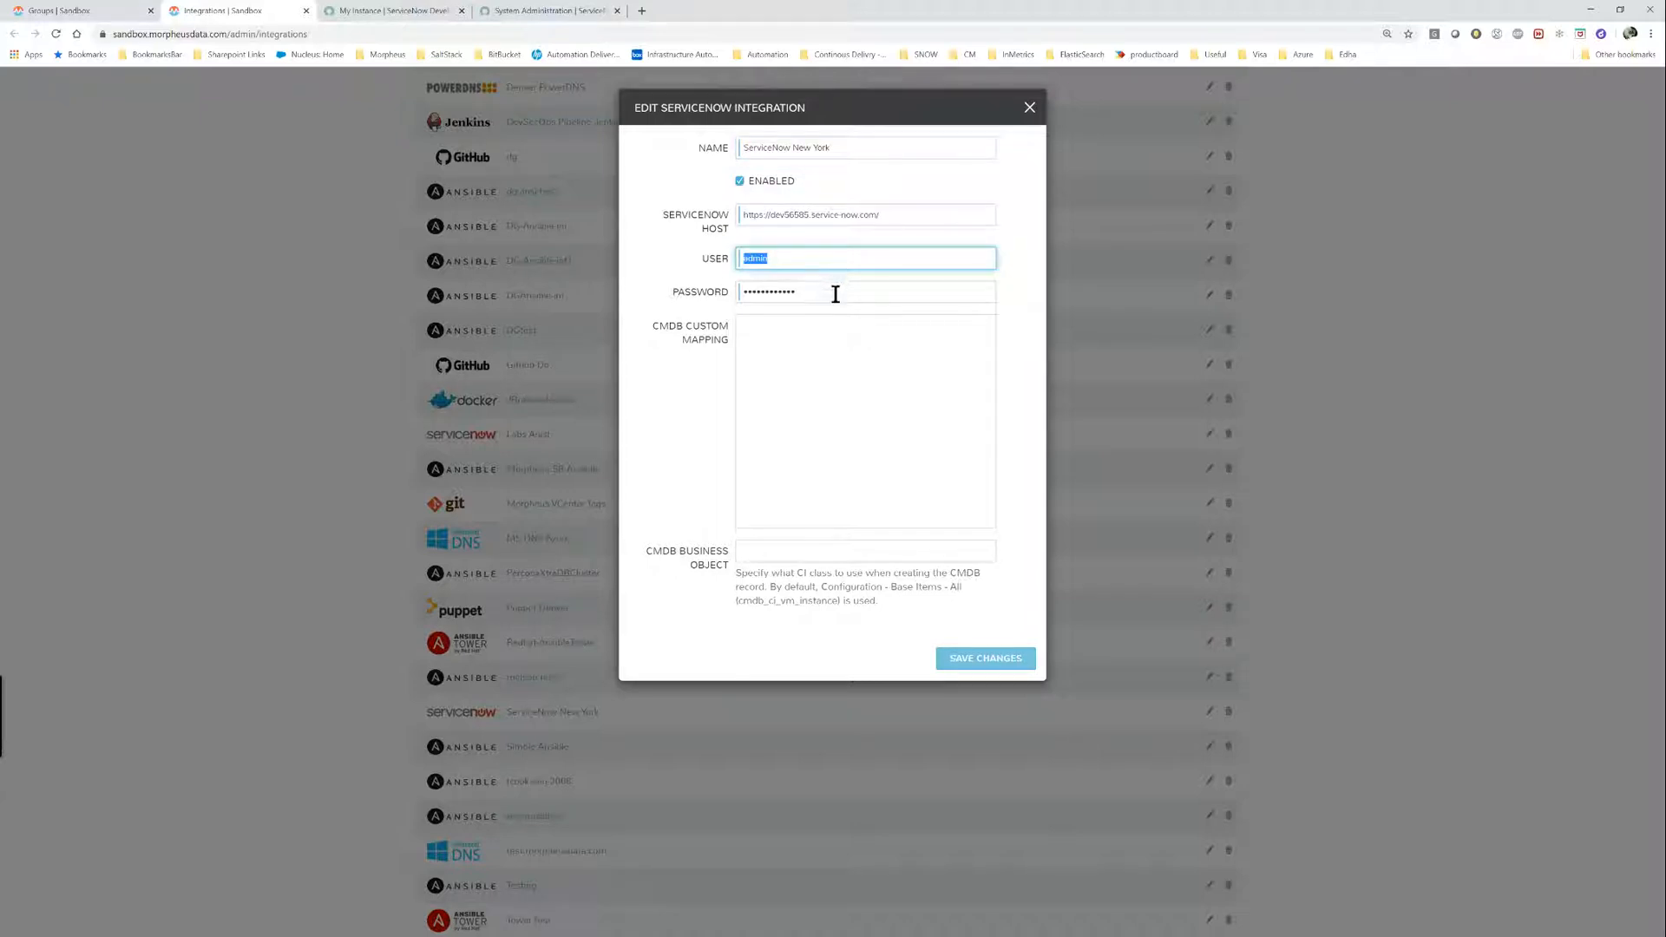
key("Tab")
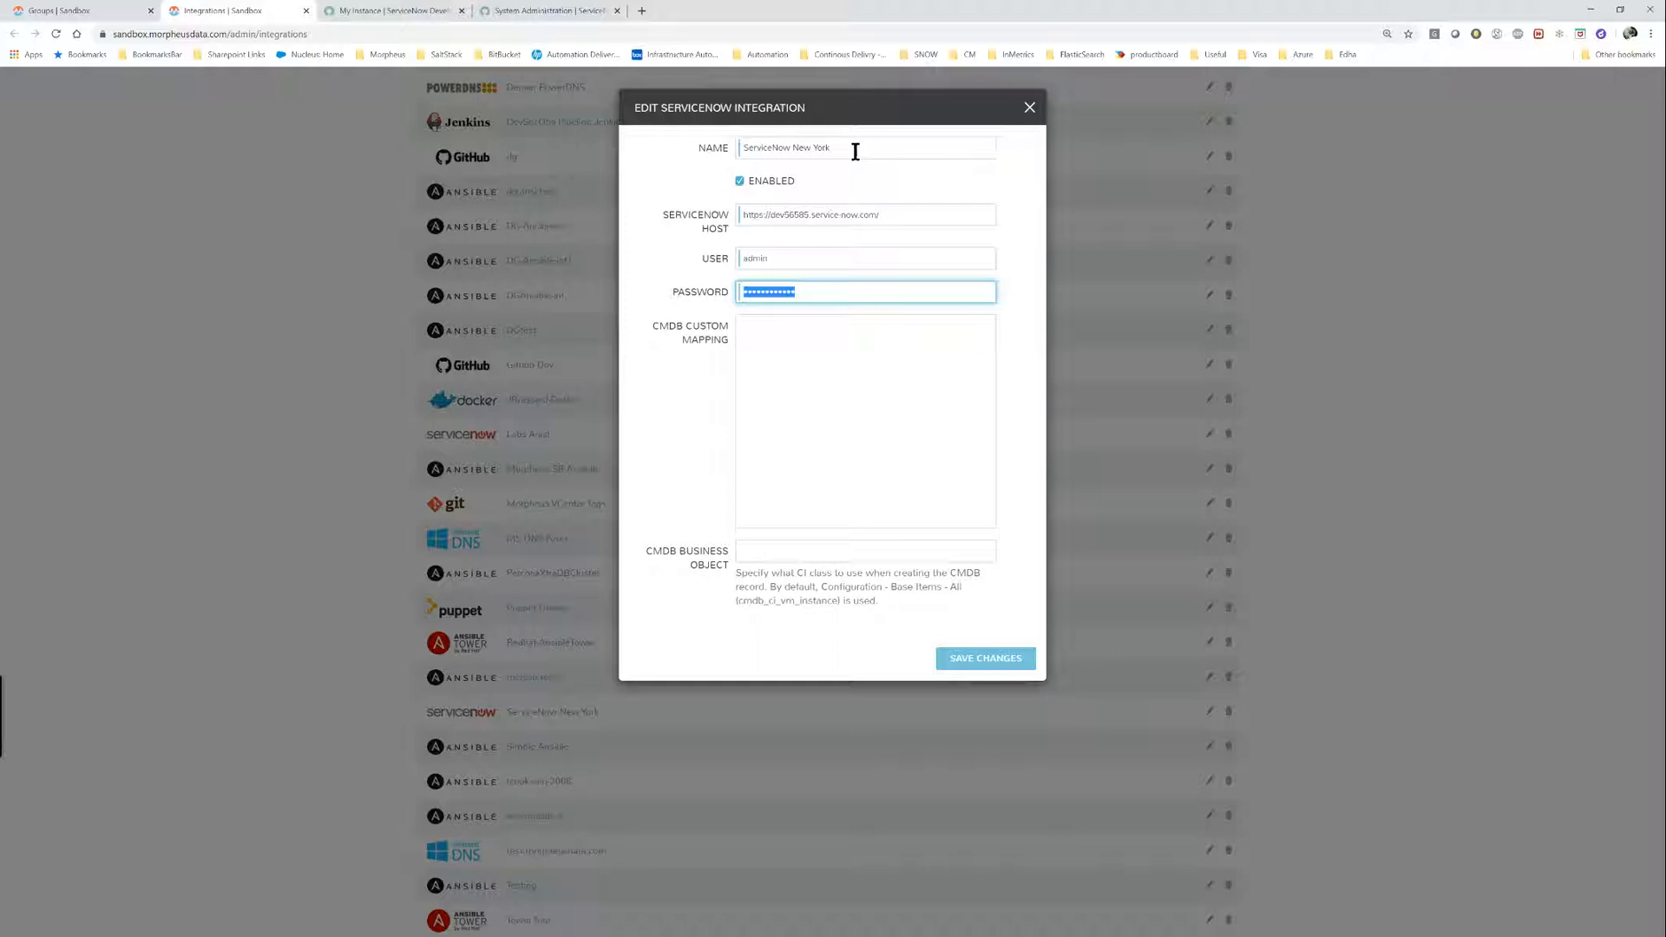
left_click(1029, 107)
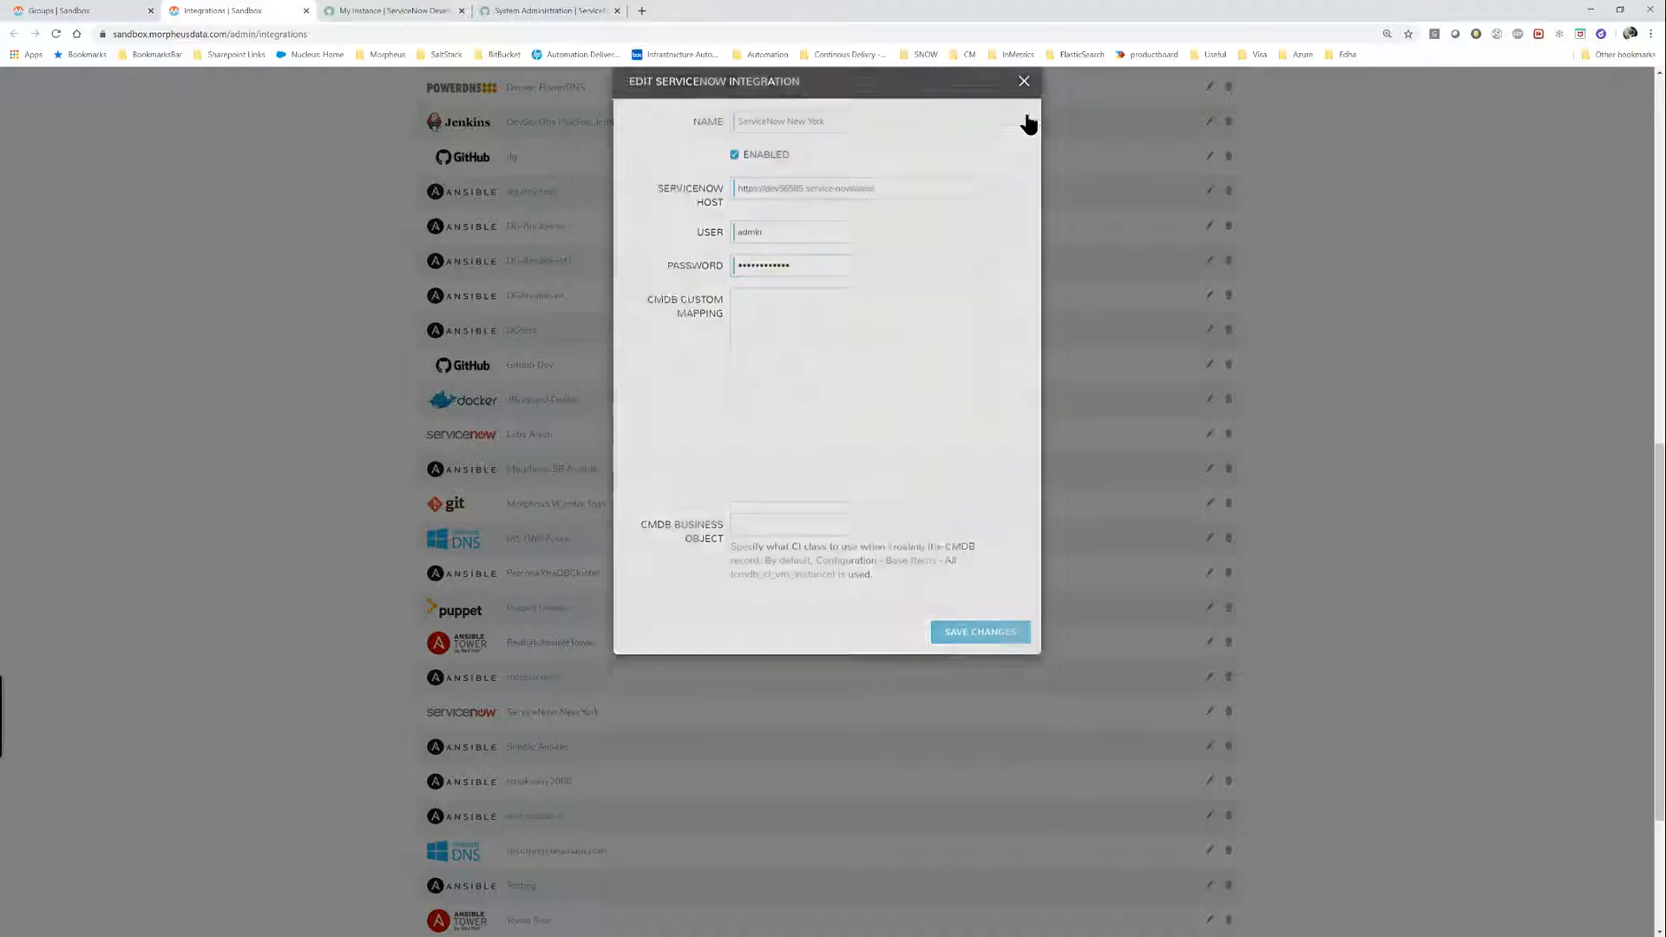
left_click(563, 716)
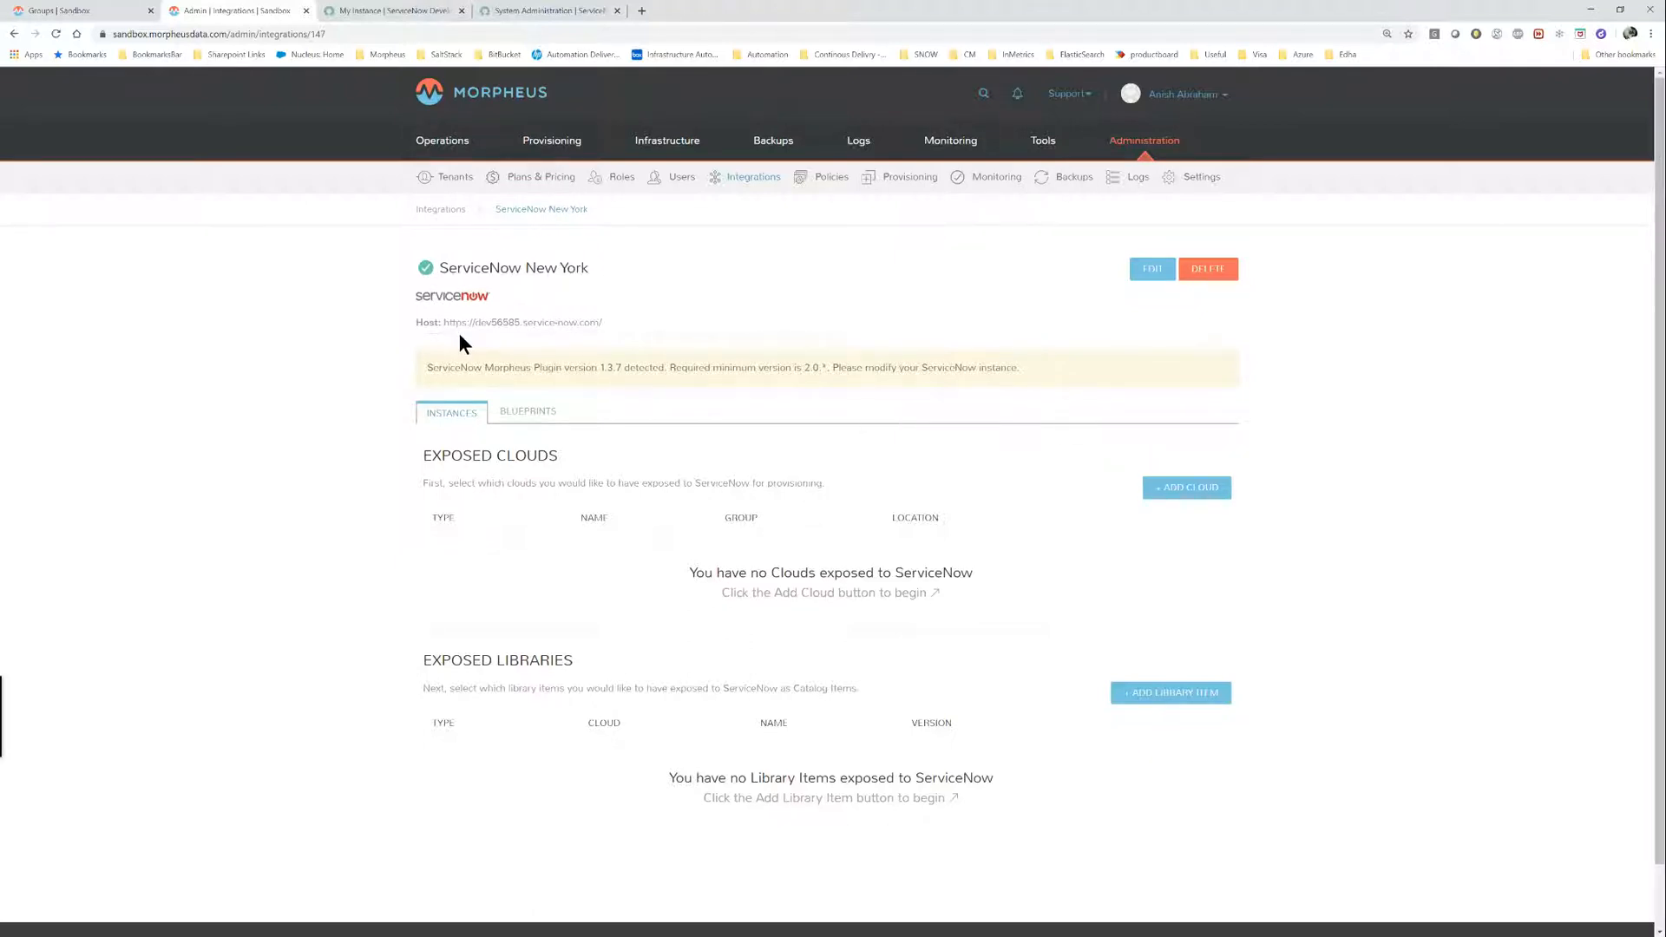
Open the ServiceNow infrastructure group and view the clouds assigned to it.
left_click(54, 11)
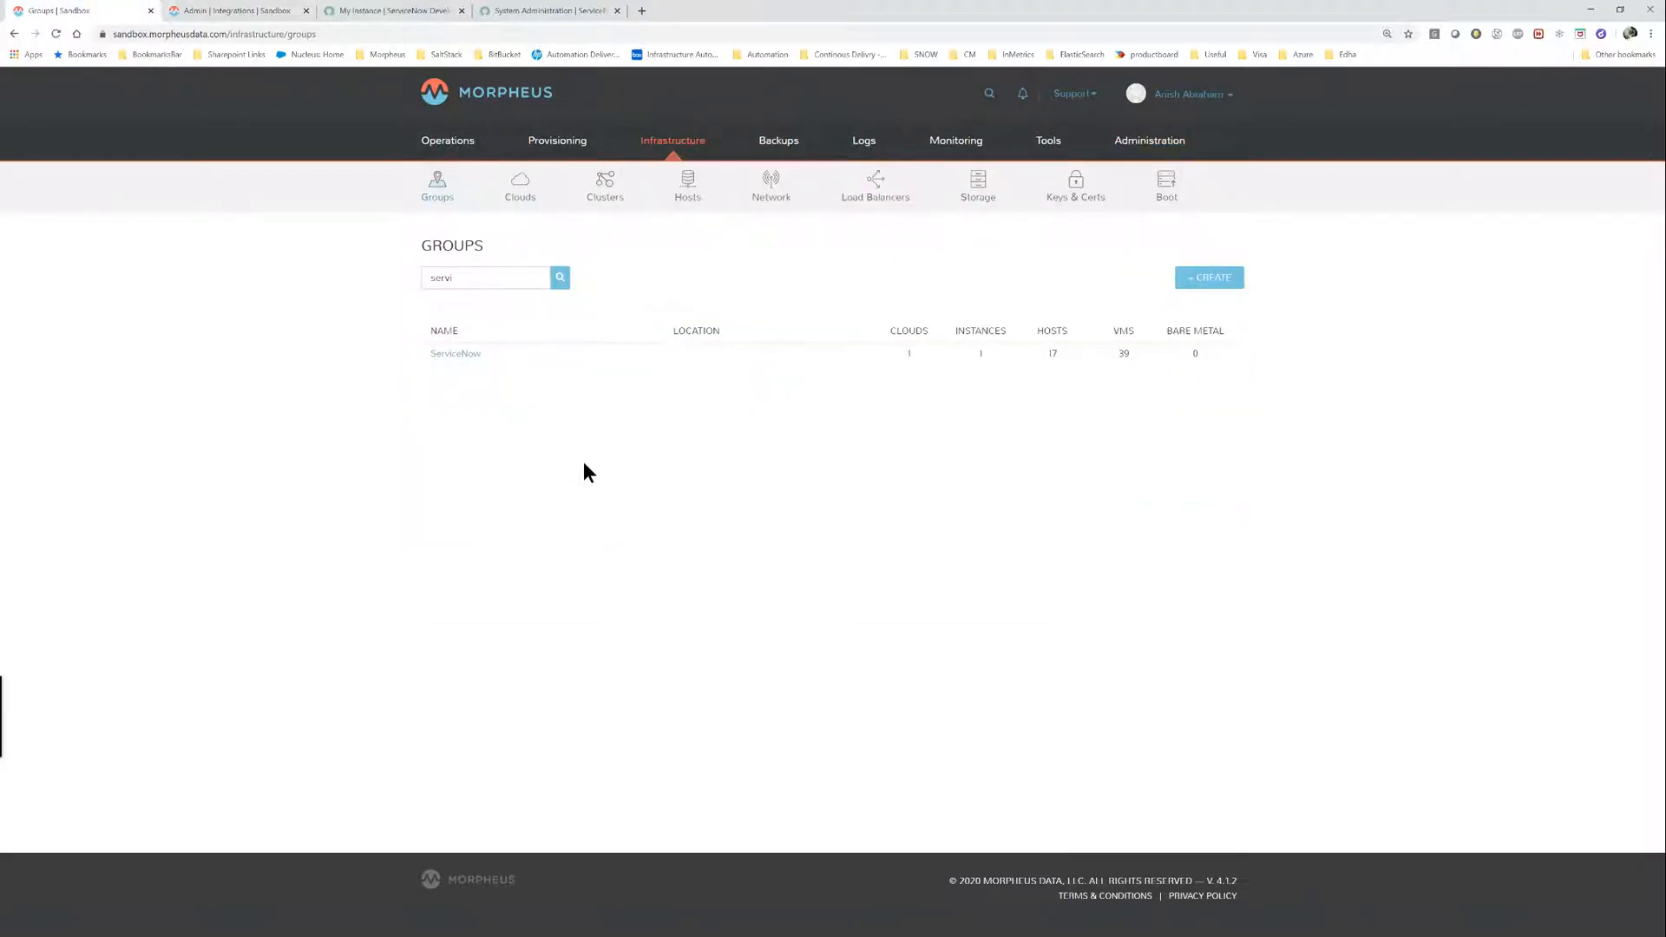
left_click(459, 356)
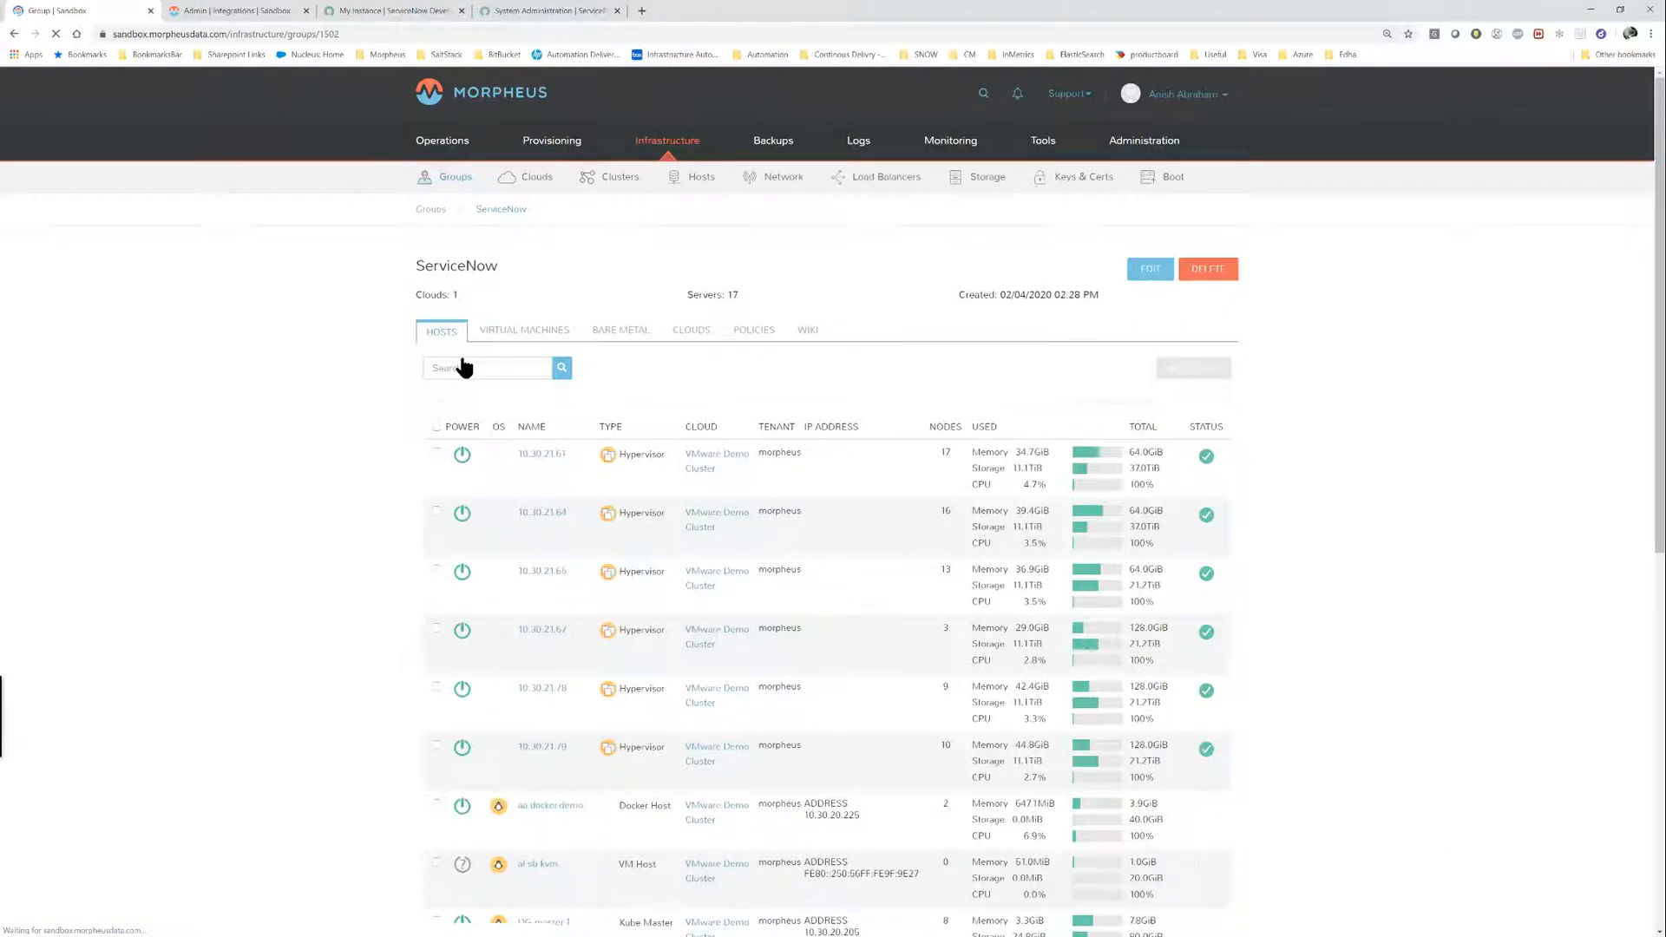
left_click(689, 341)
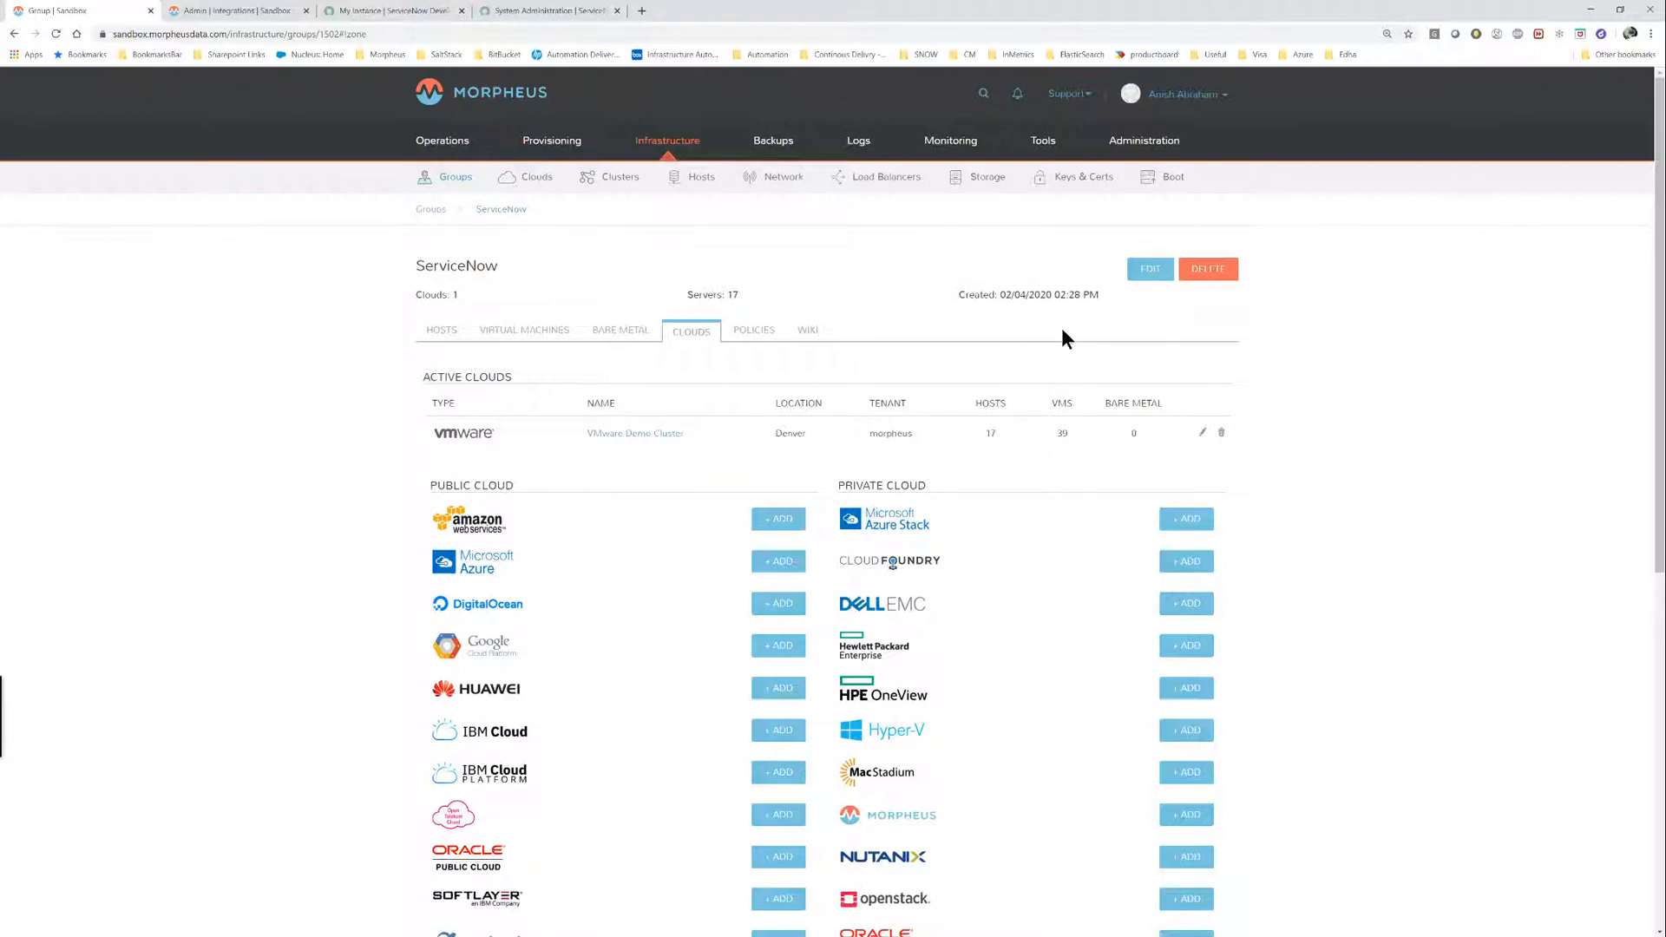
Check the CMDB assignment in the ServiceNow group's advanced options and close the group settings without saving.
left_click(1144, 274)
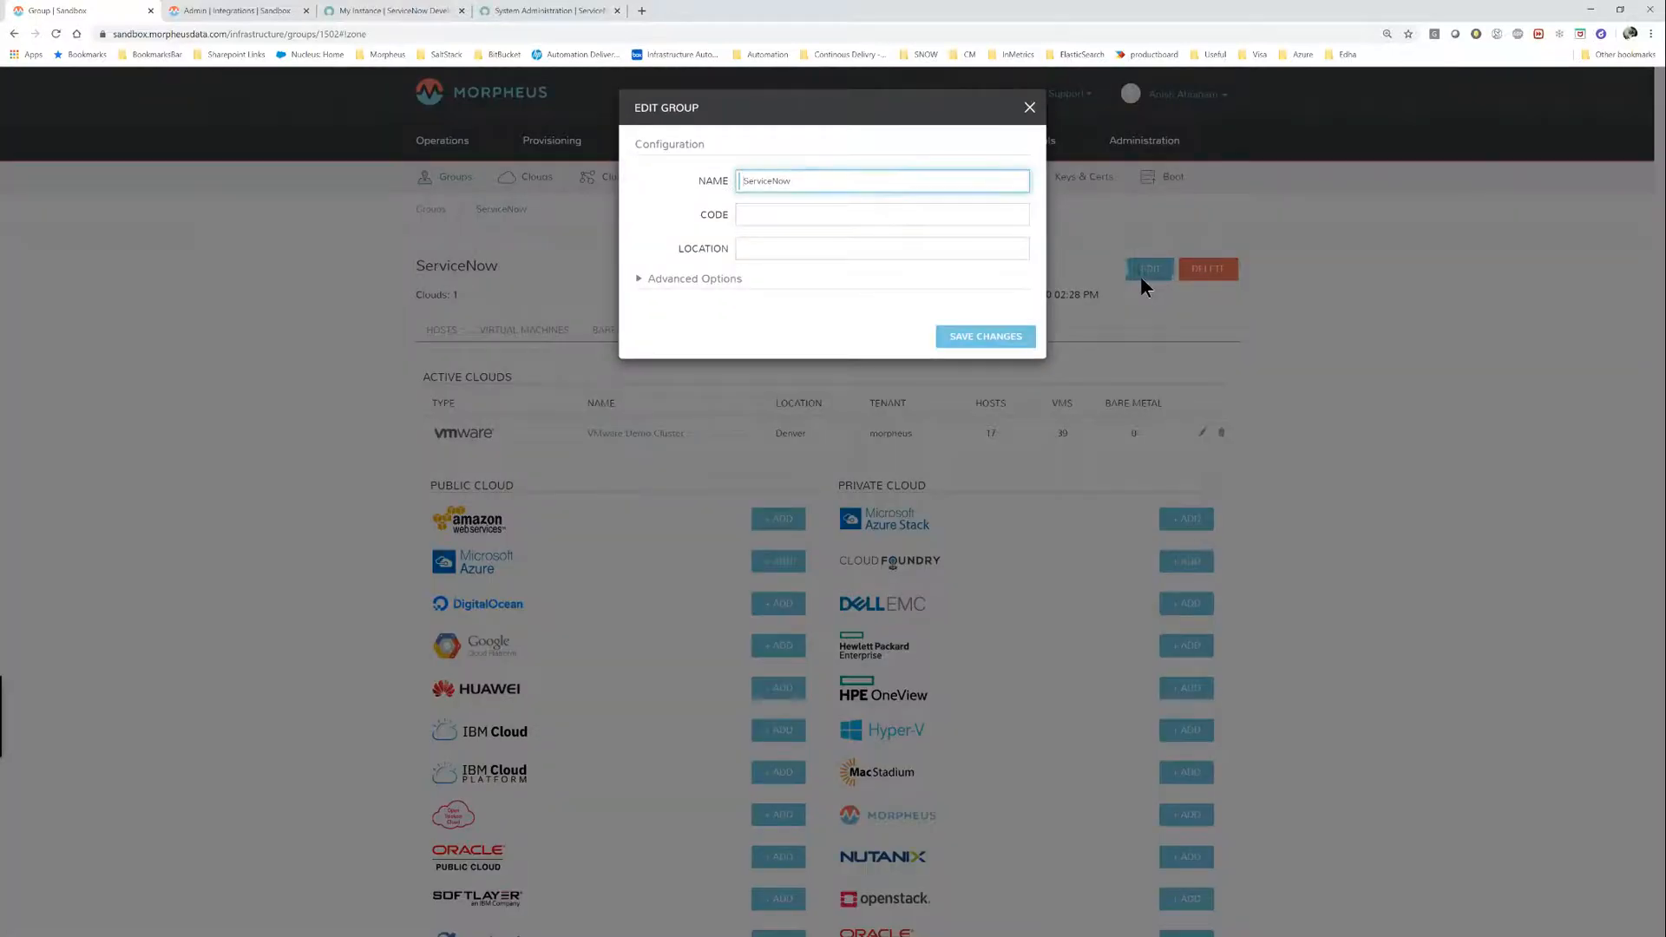
left_click(680, 287)
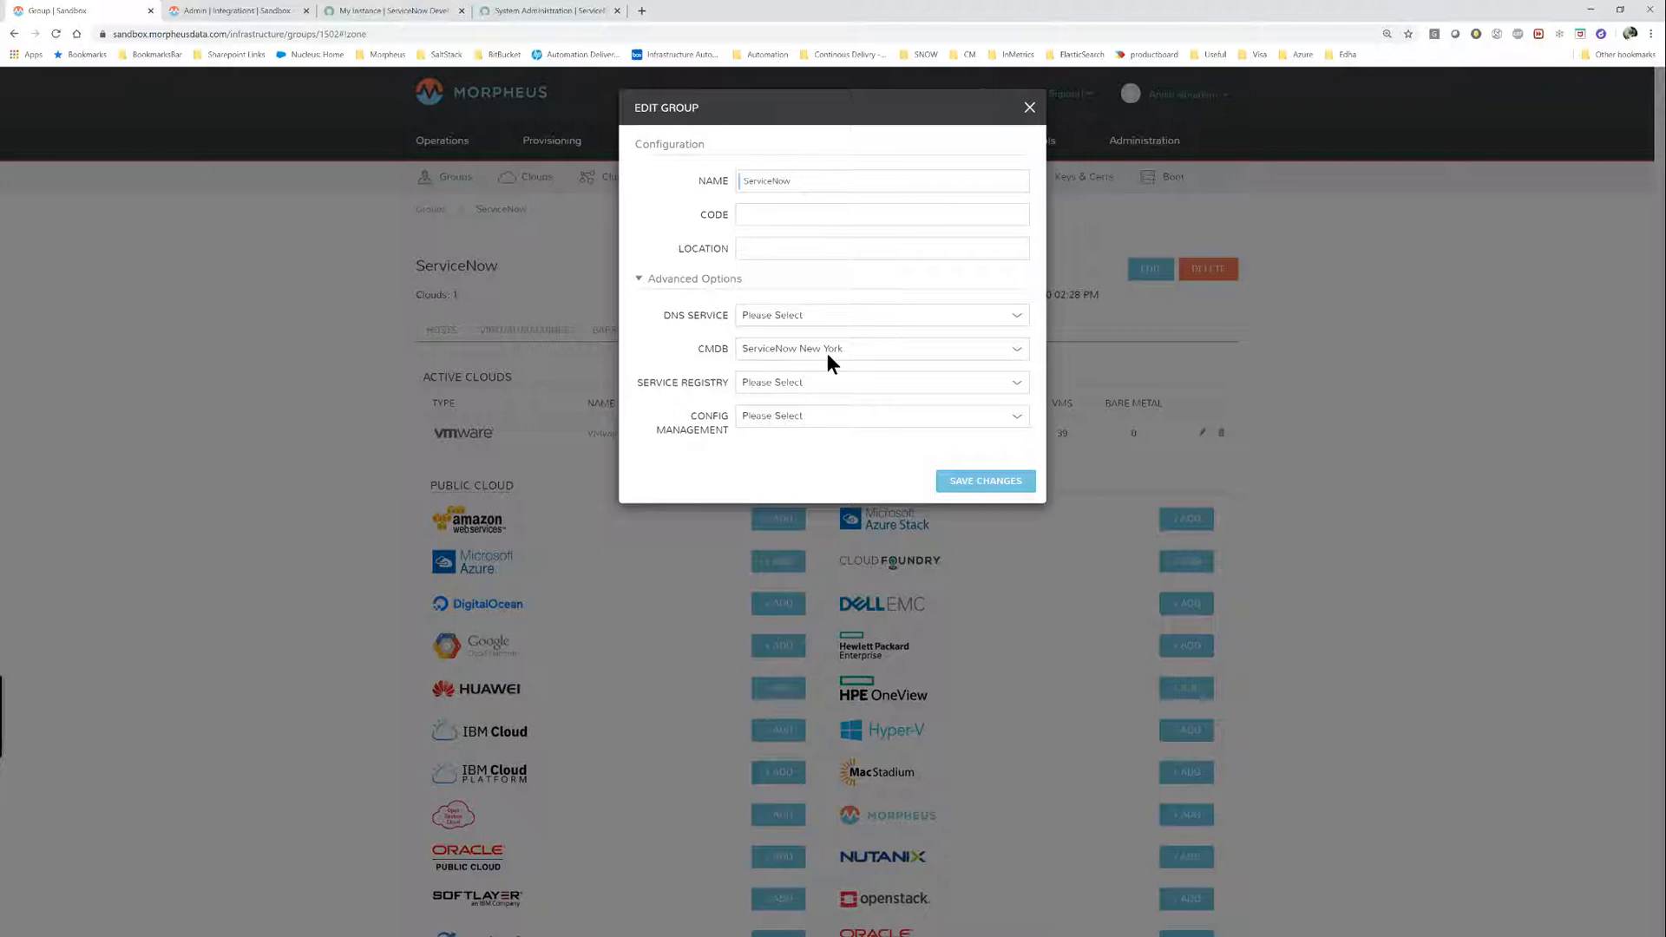
left_click(789, 350)
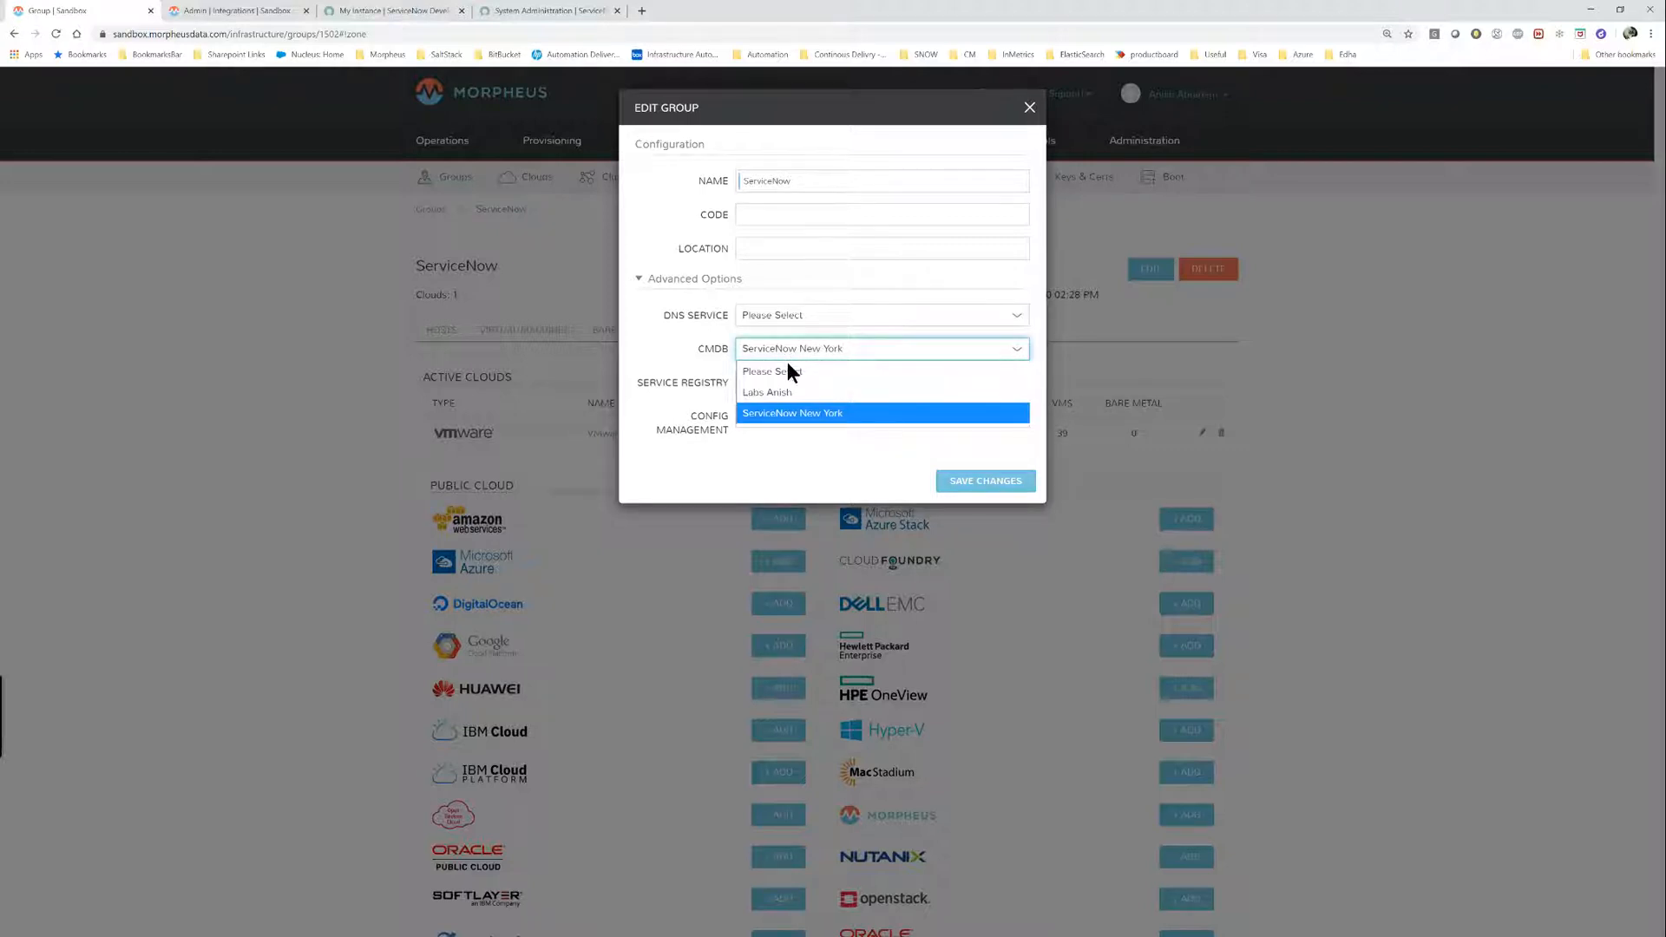
left_click(671, 333)
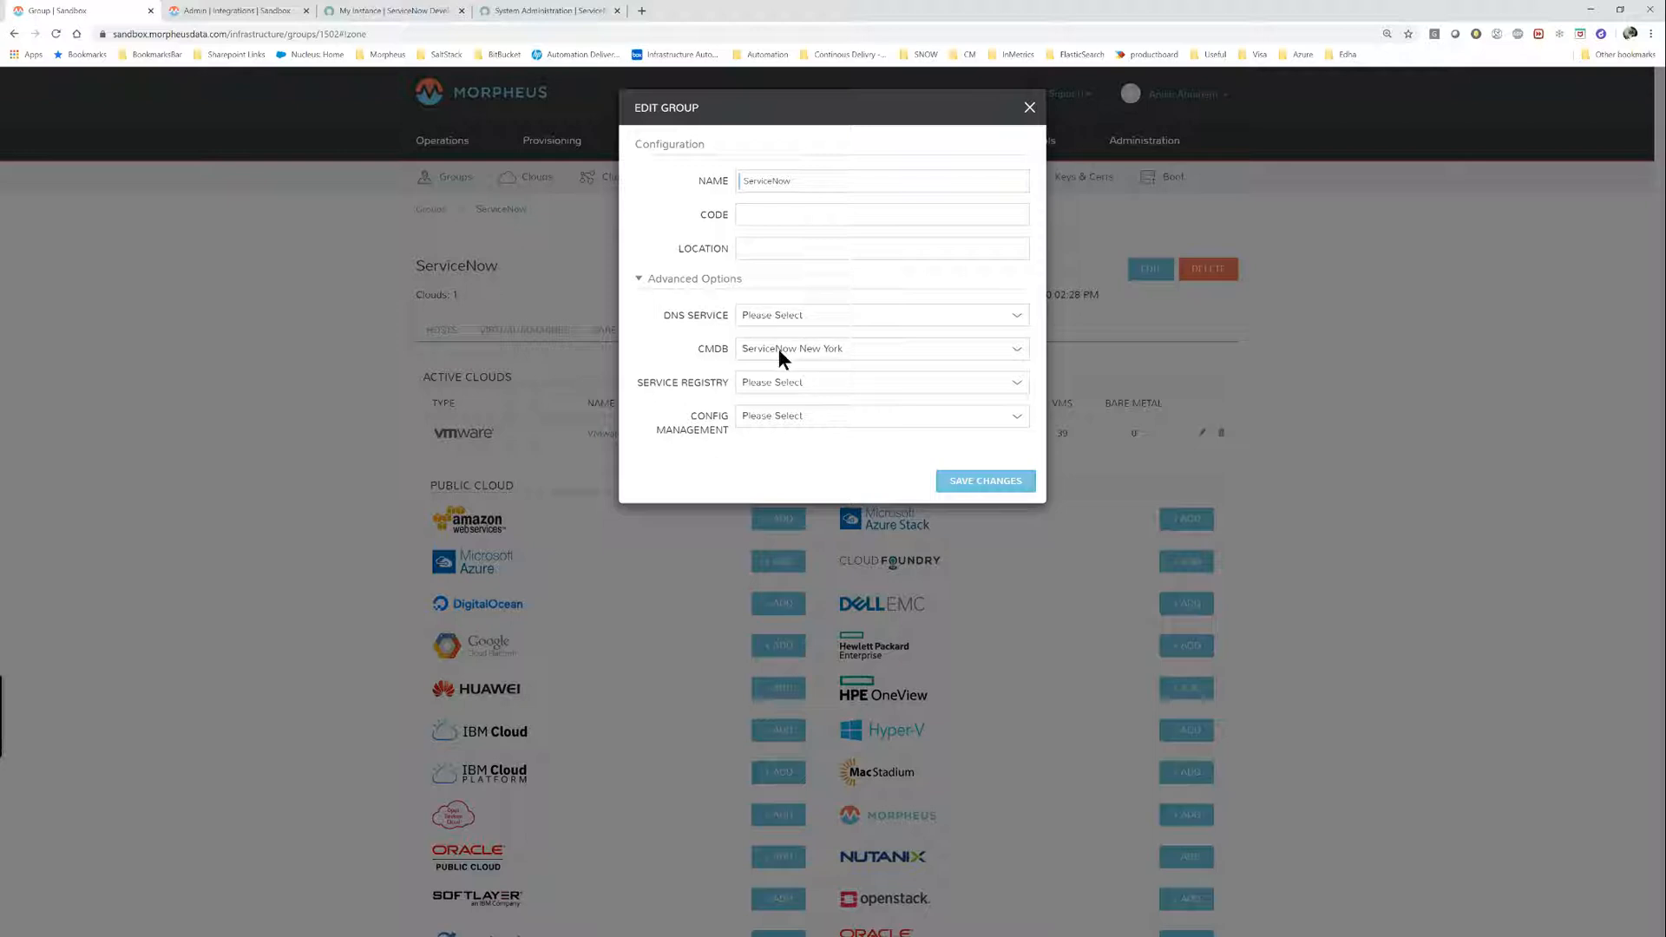
left_click(1029, 107)
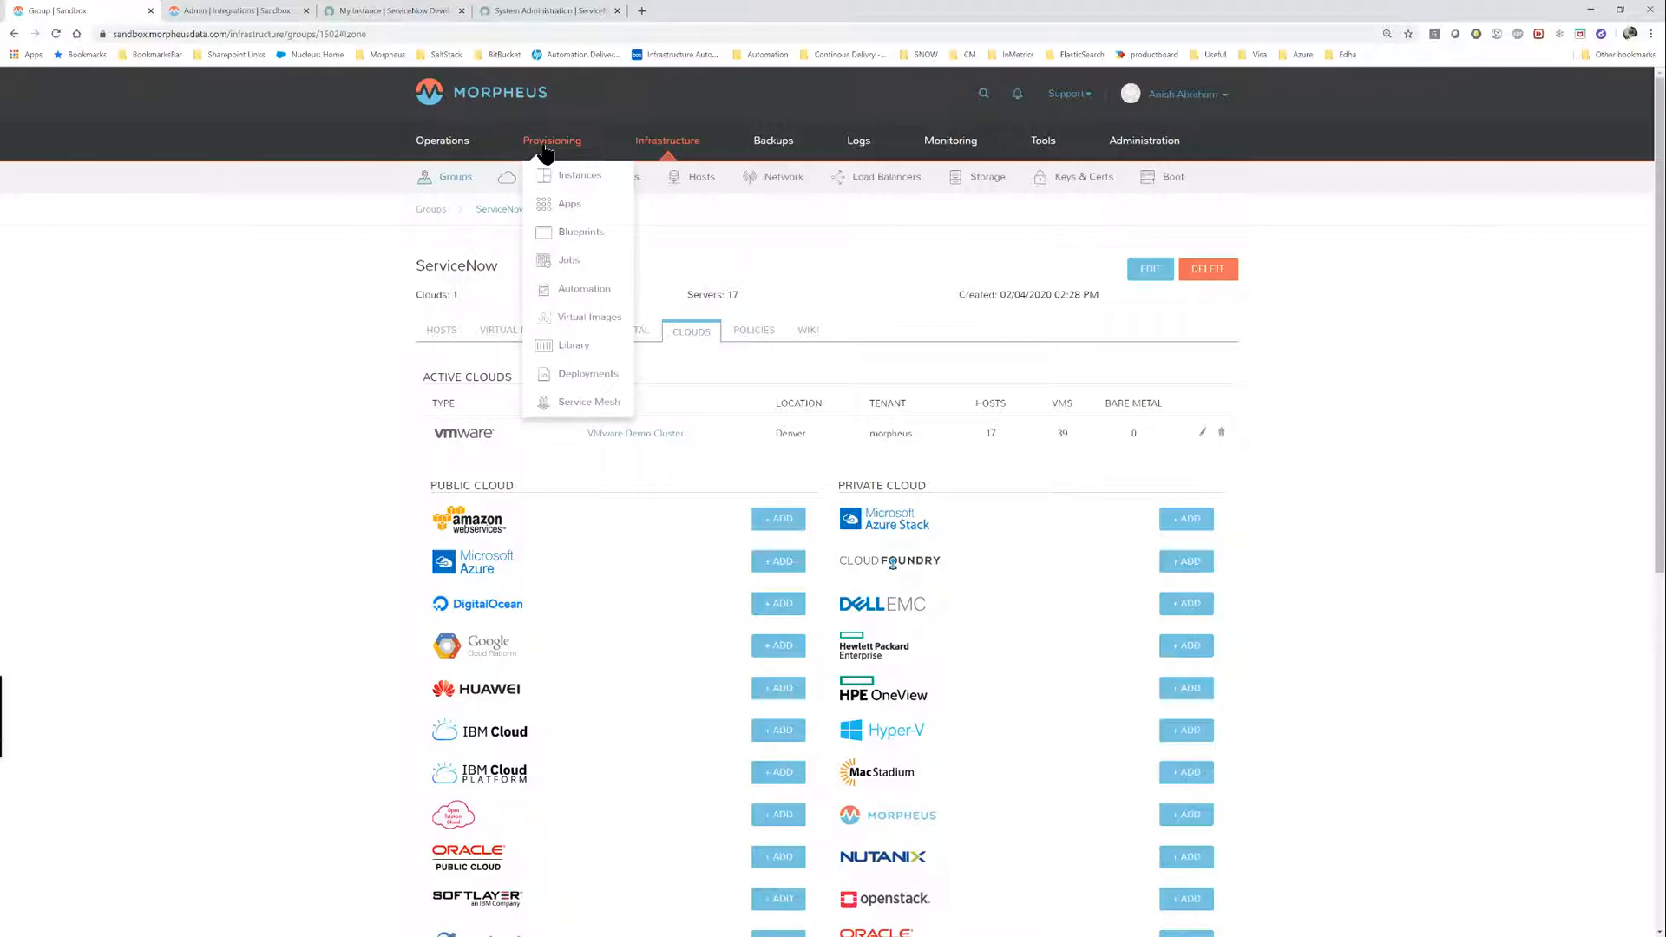
Switch to the ServiceNow instance and filter its navigator for "base".
left_click(508, 8)
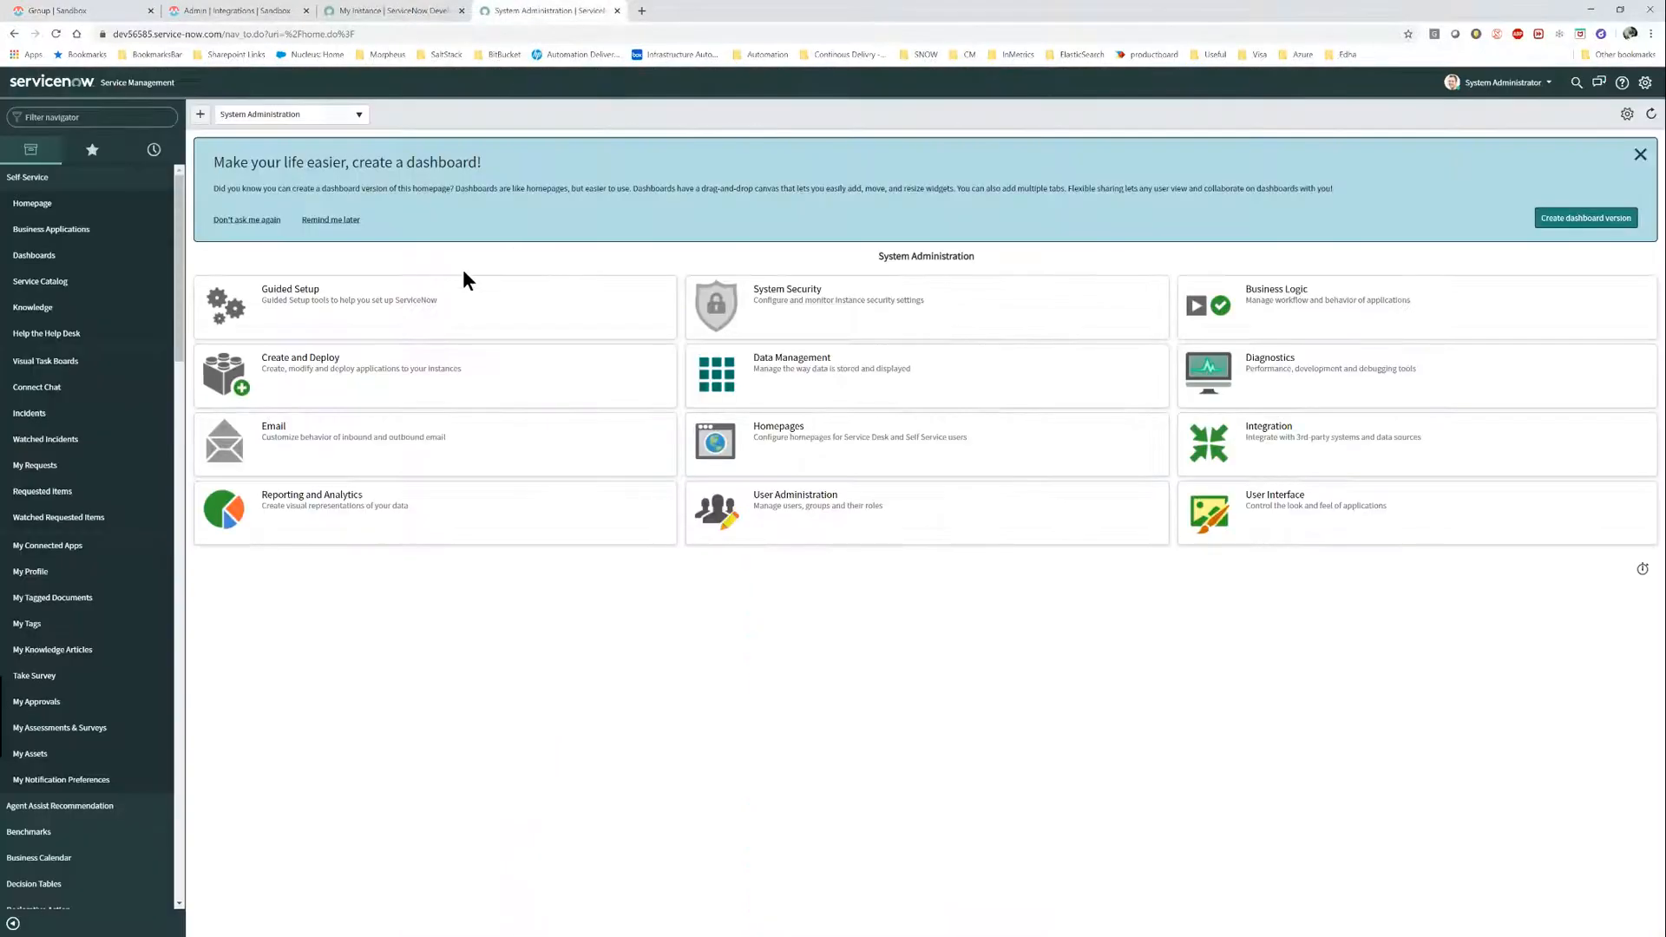
left_click(64, 114)
type("base")
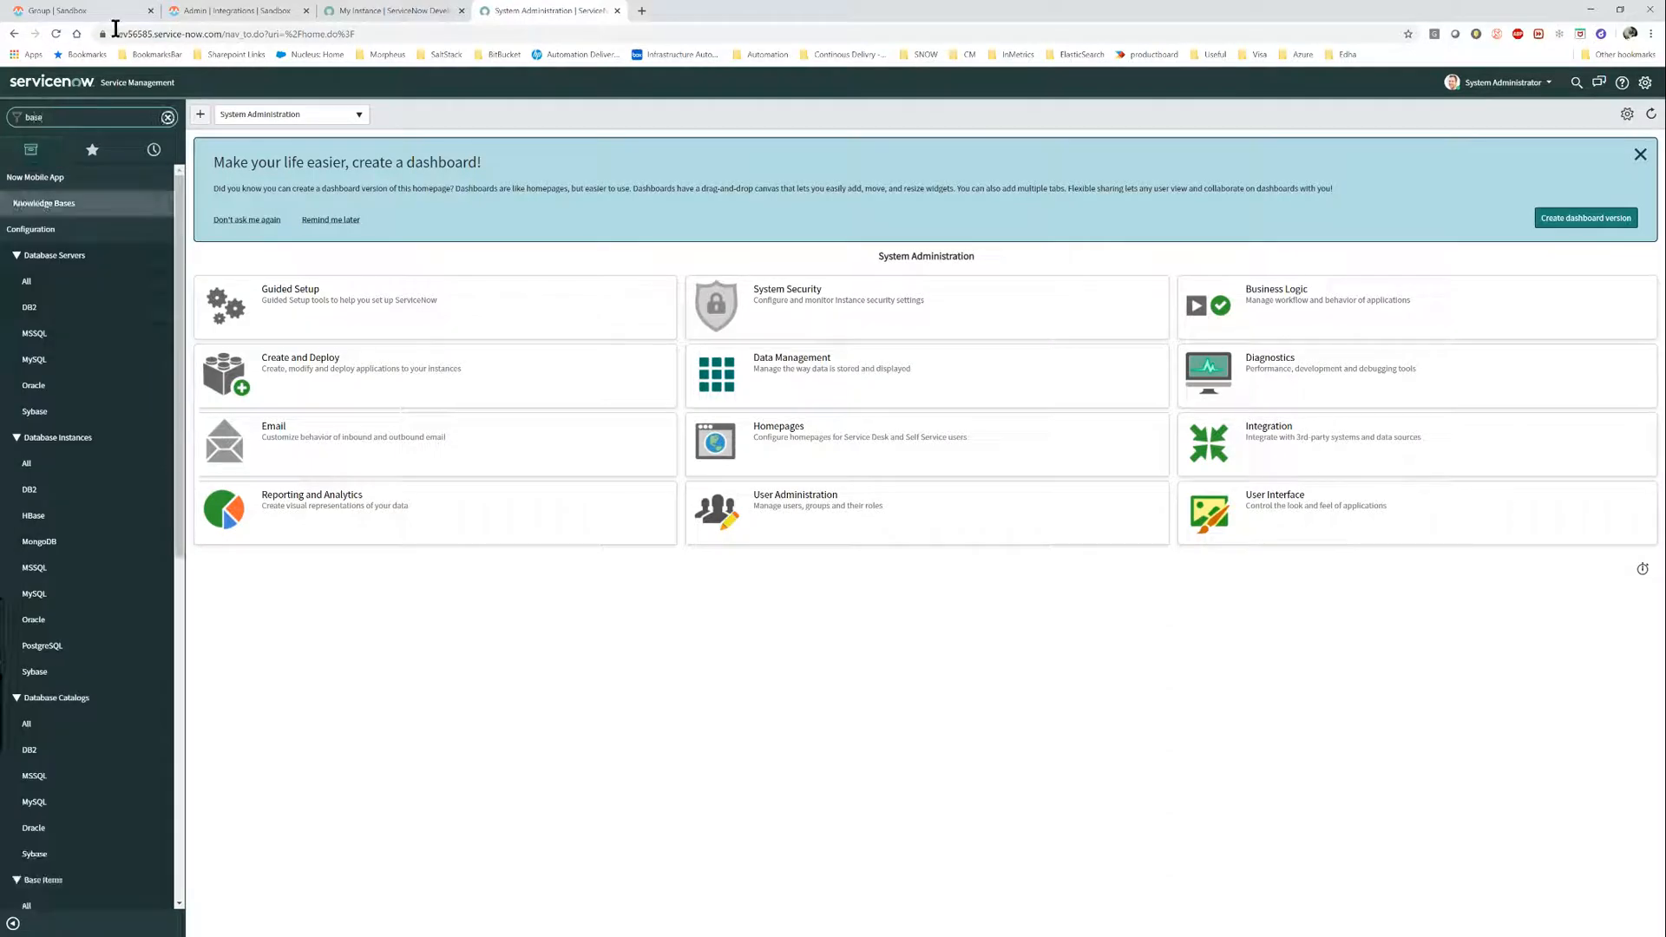
Return to the Morpheus integration settings and examine the default CI class described for the CMDB business object.
left_click(264, 16)
left_click(1142, 269)
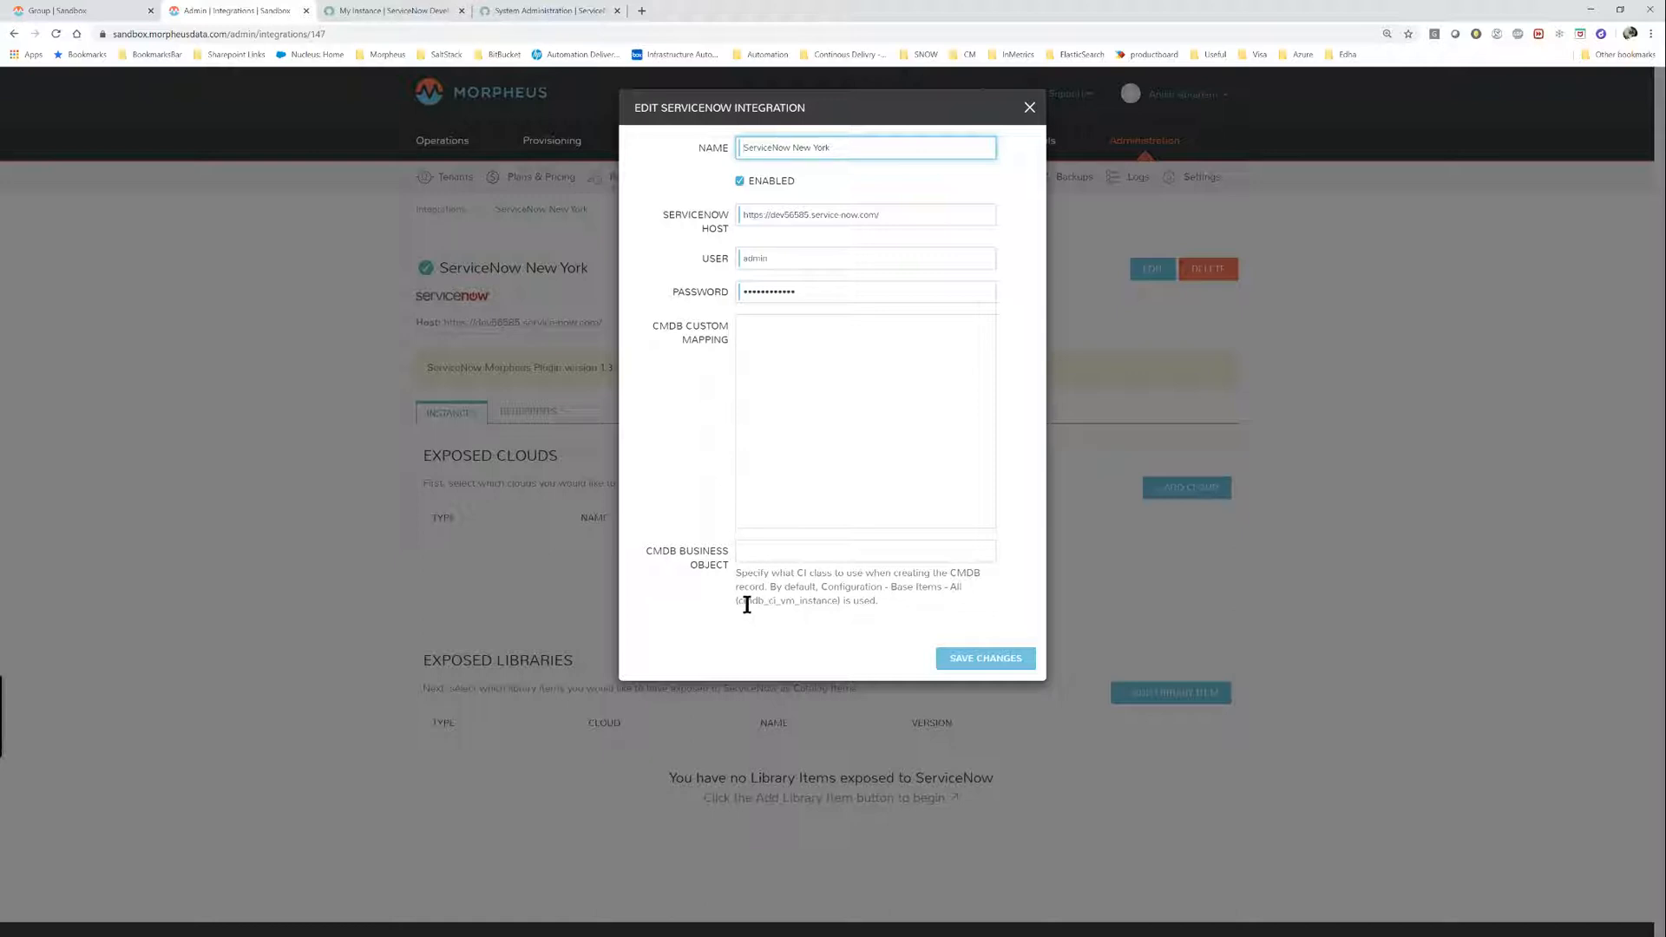
left_click_drag(737, 601, 839, 601)
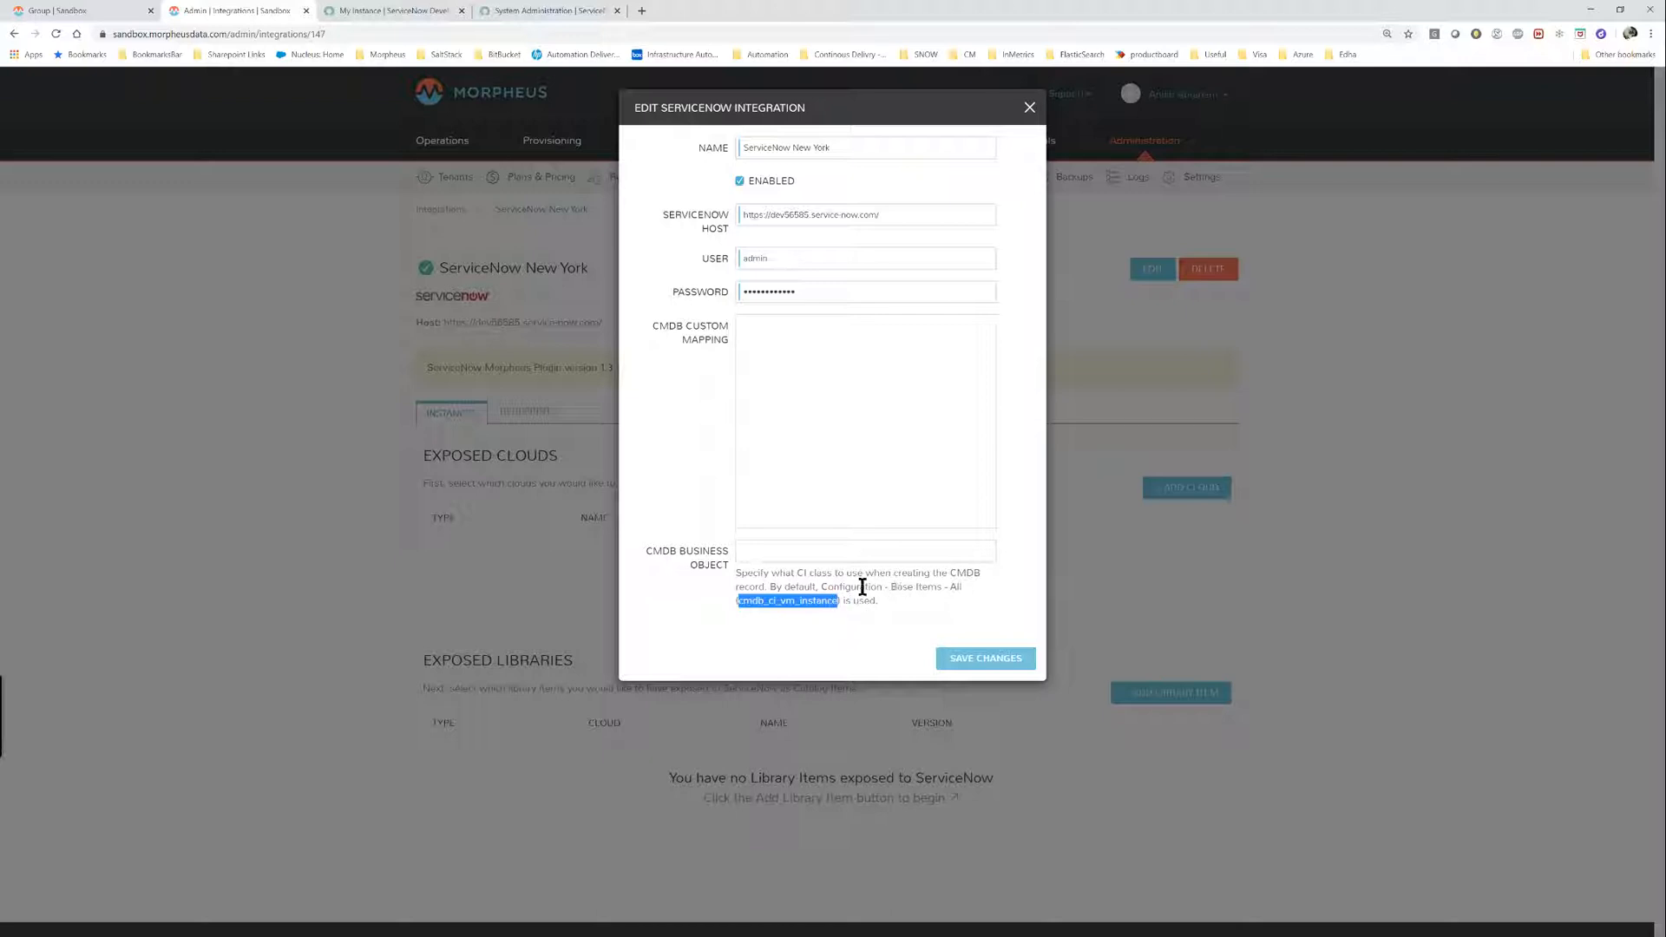
left_click_drag(891, 587, 949, 587)
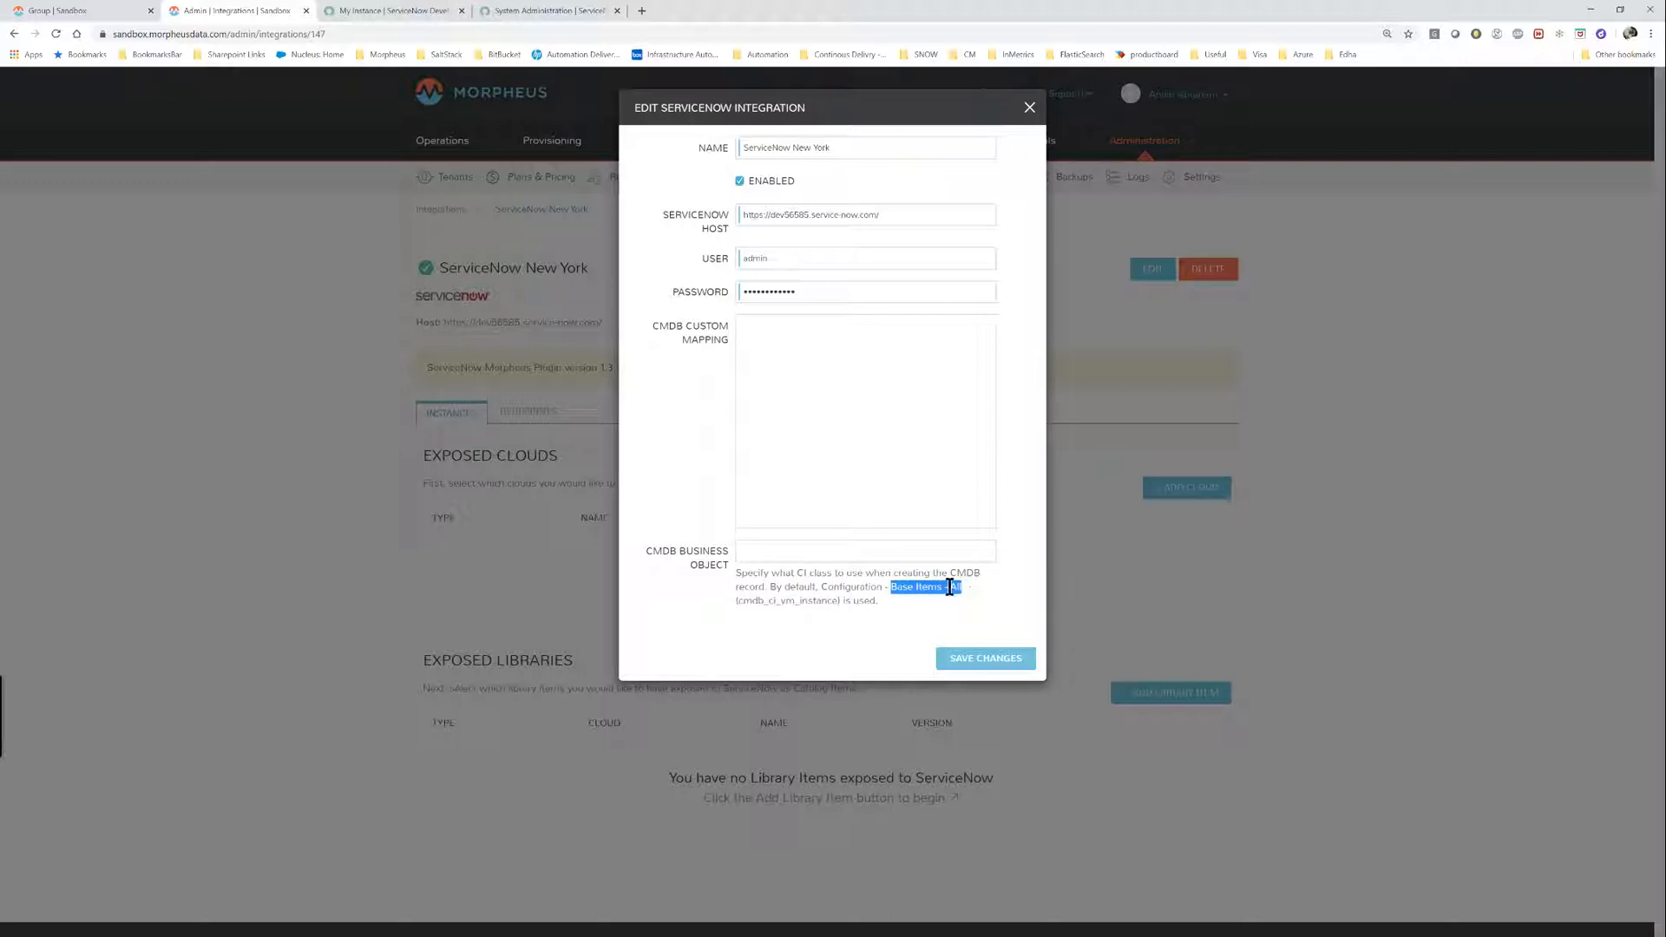
Switch to ServiceNow and list all configuration items under Base Items.
left_click(555, 10)
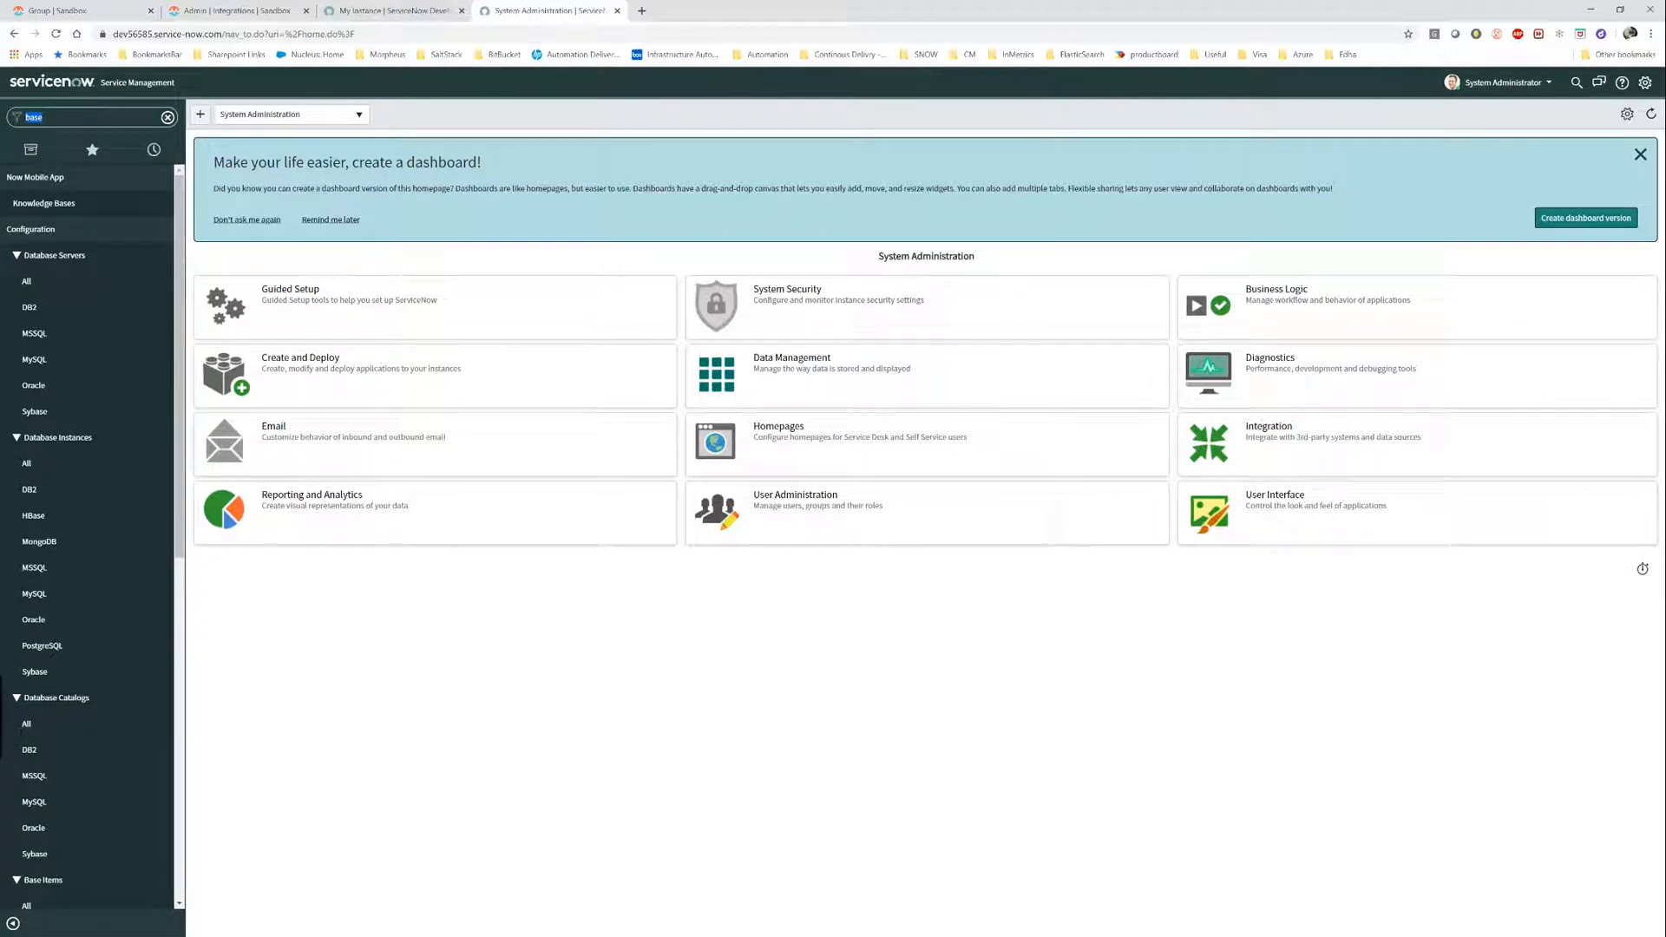
scroll(33, 716, "down", 3)
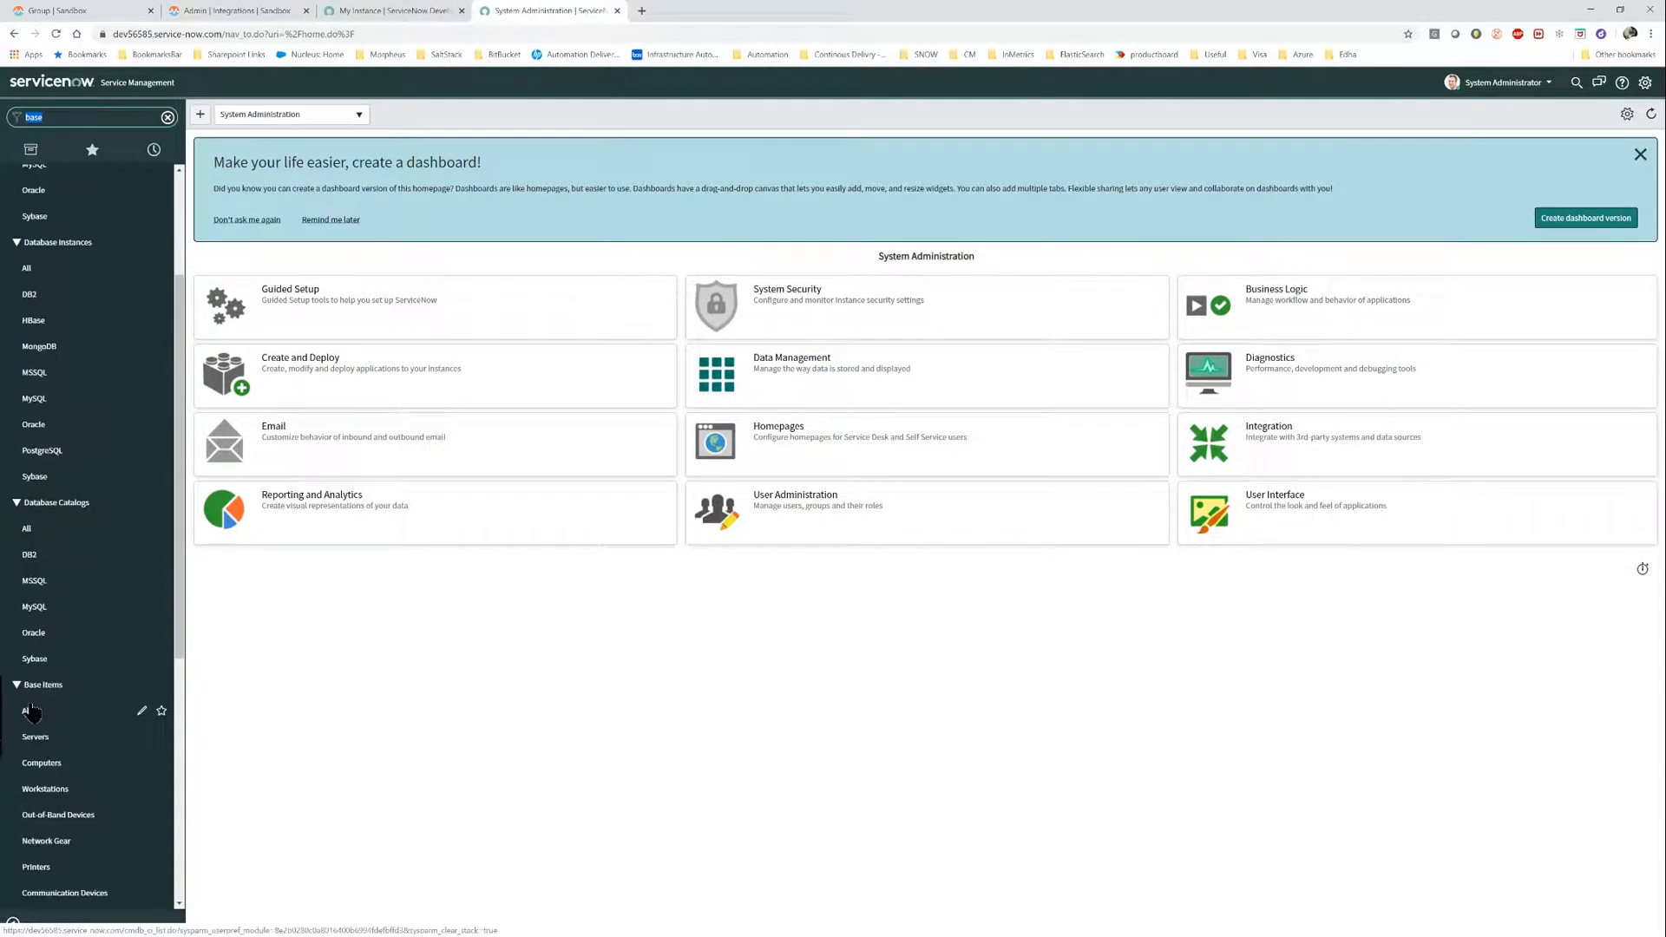
left_click(32, 718)
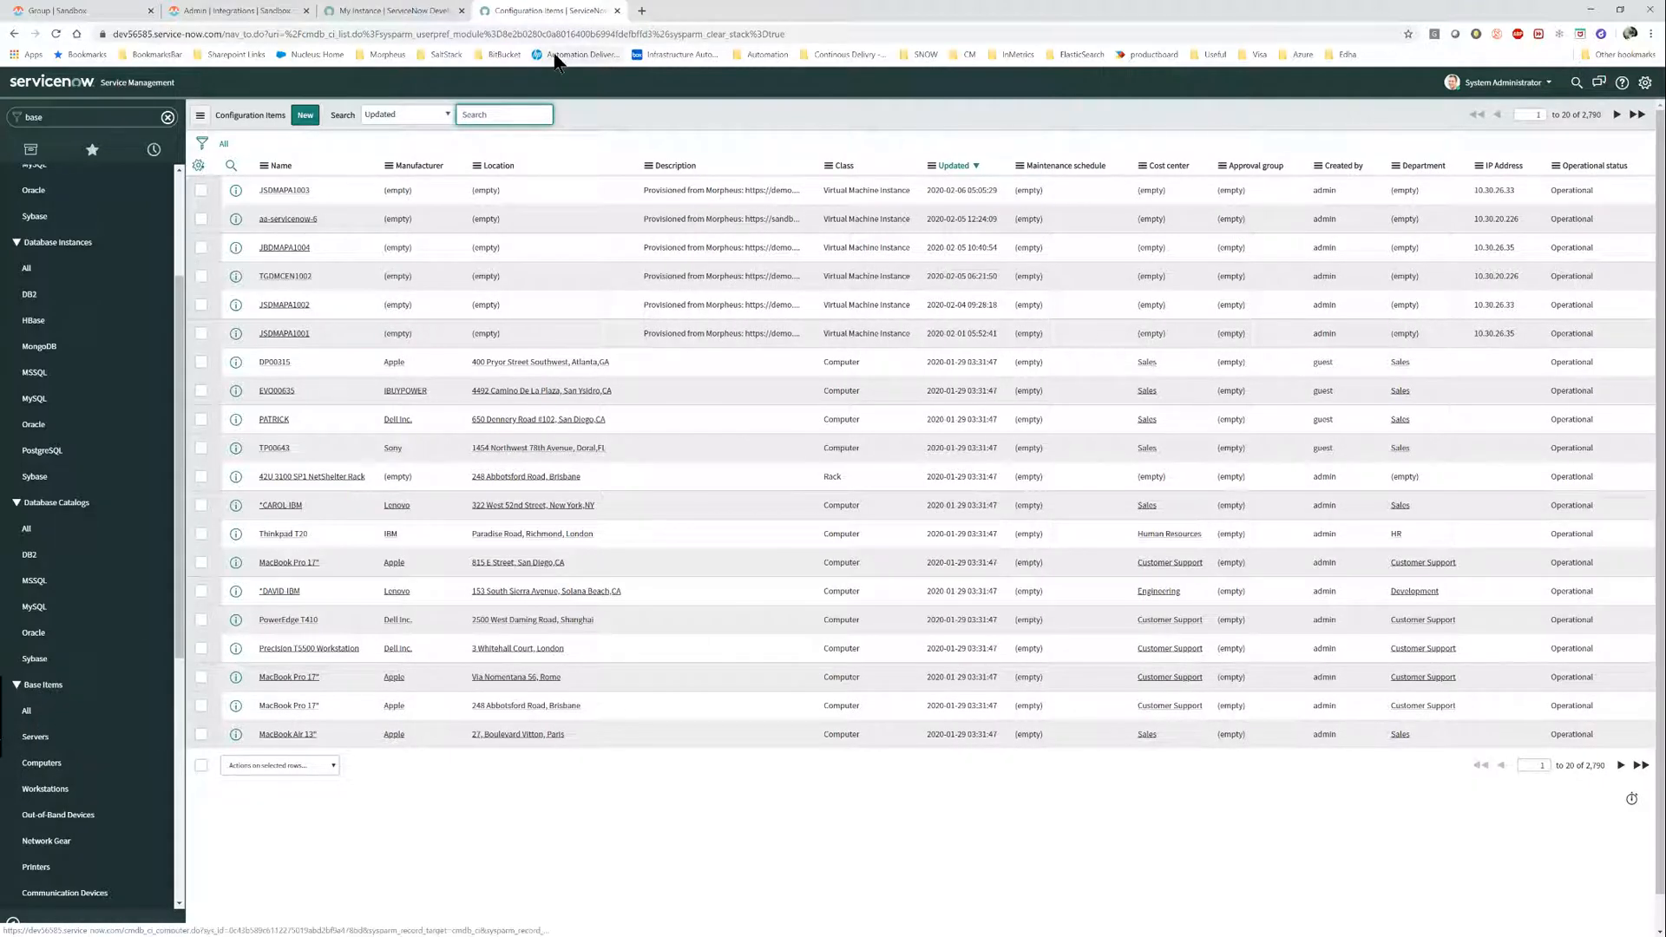
Switch to Morpheus and start creating a provisioning instance of the CentOS type, found by searching for "centos".
left_click(91, 14)
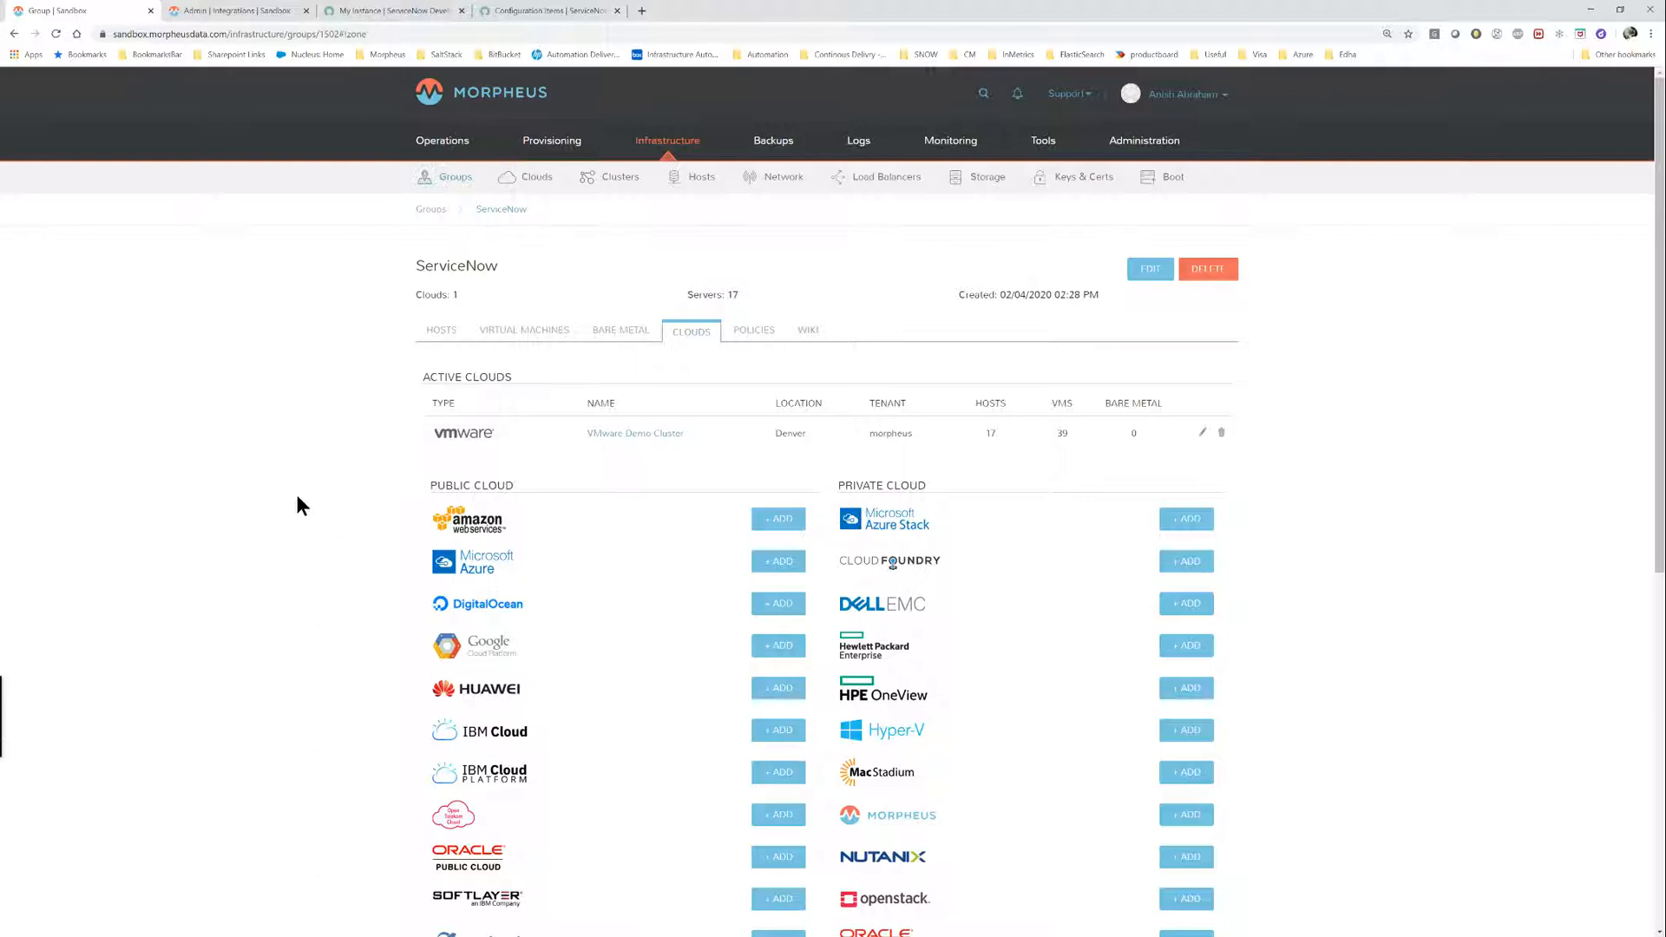
mouse_move(552, 141)
left_click(547, 177)
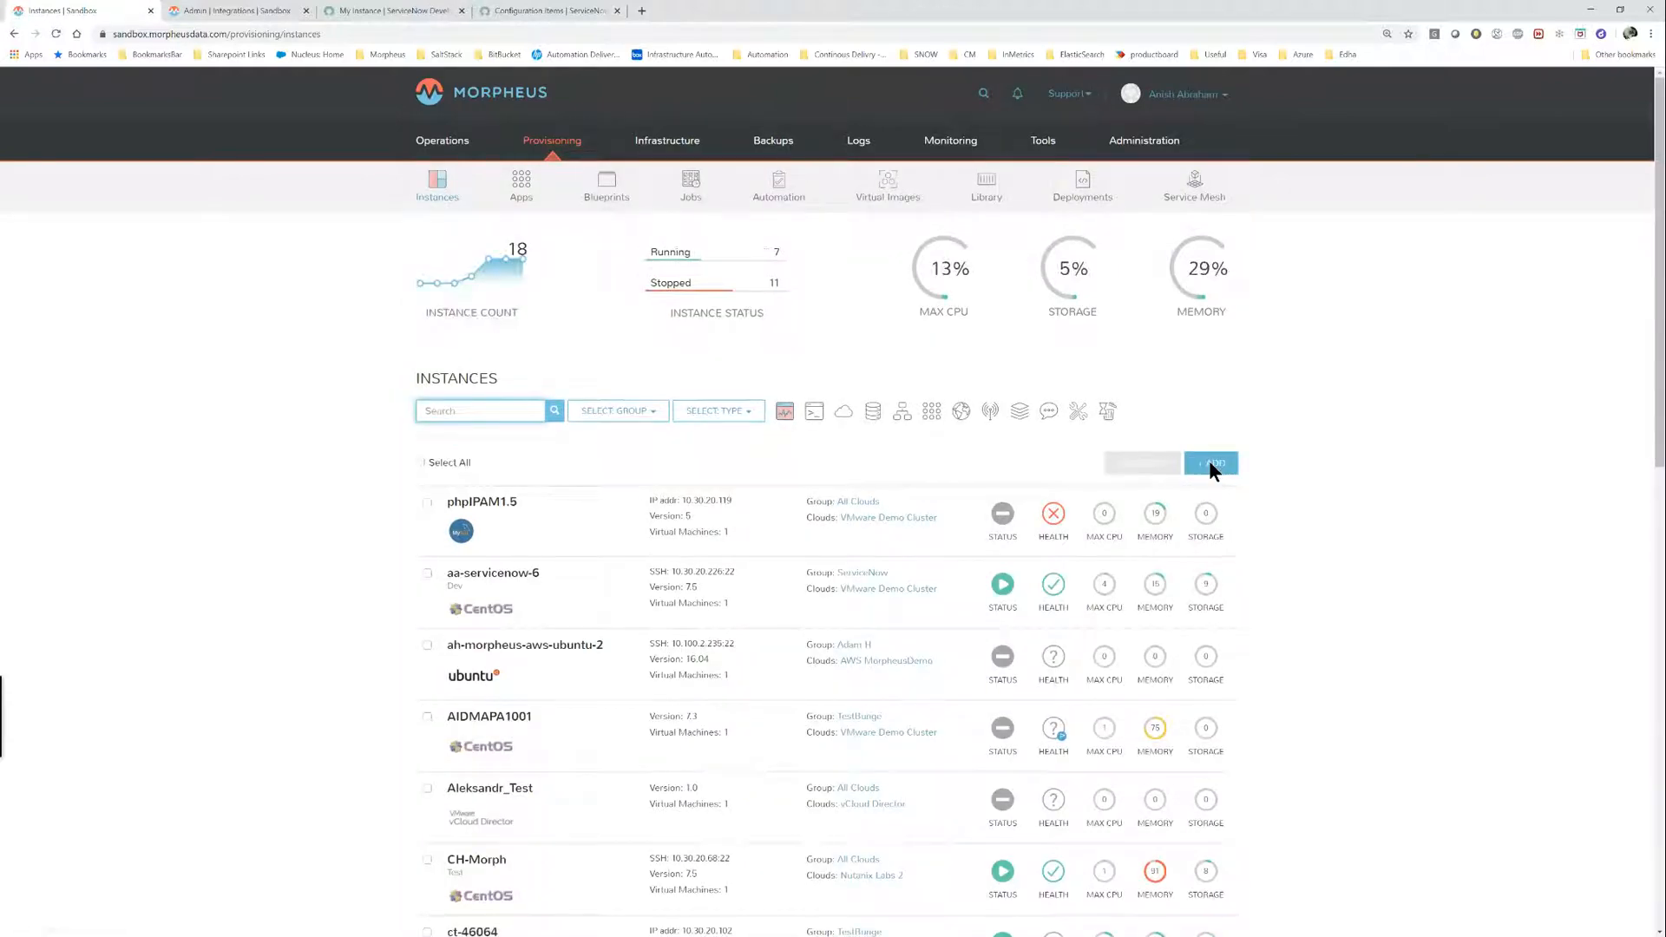
left_click(1210, 462)
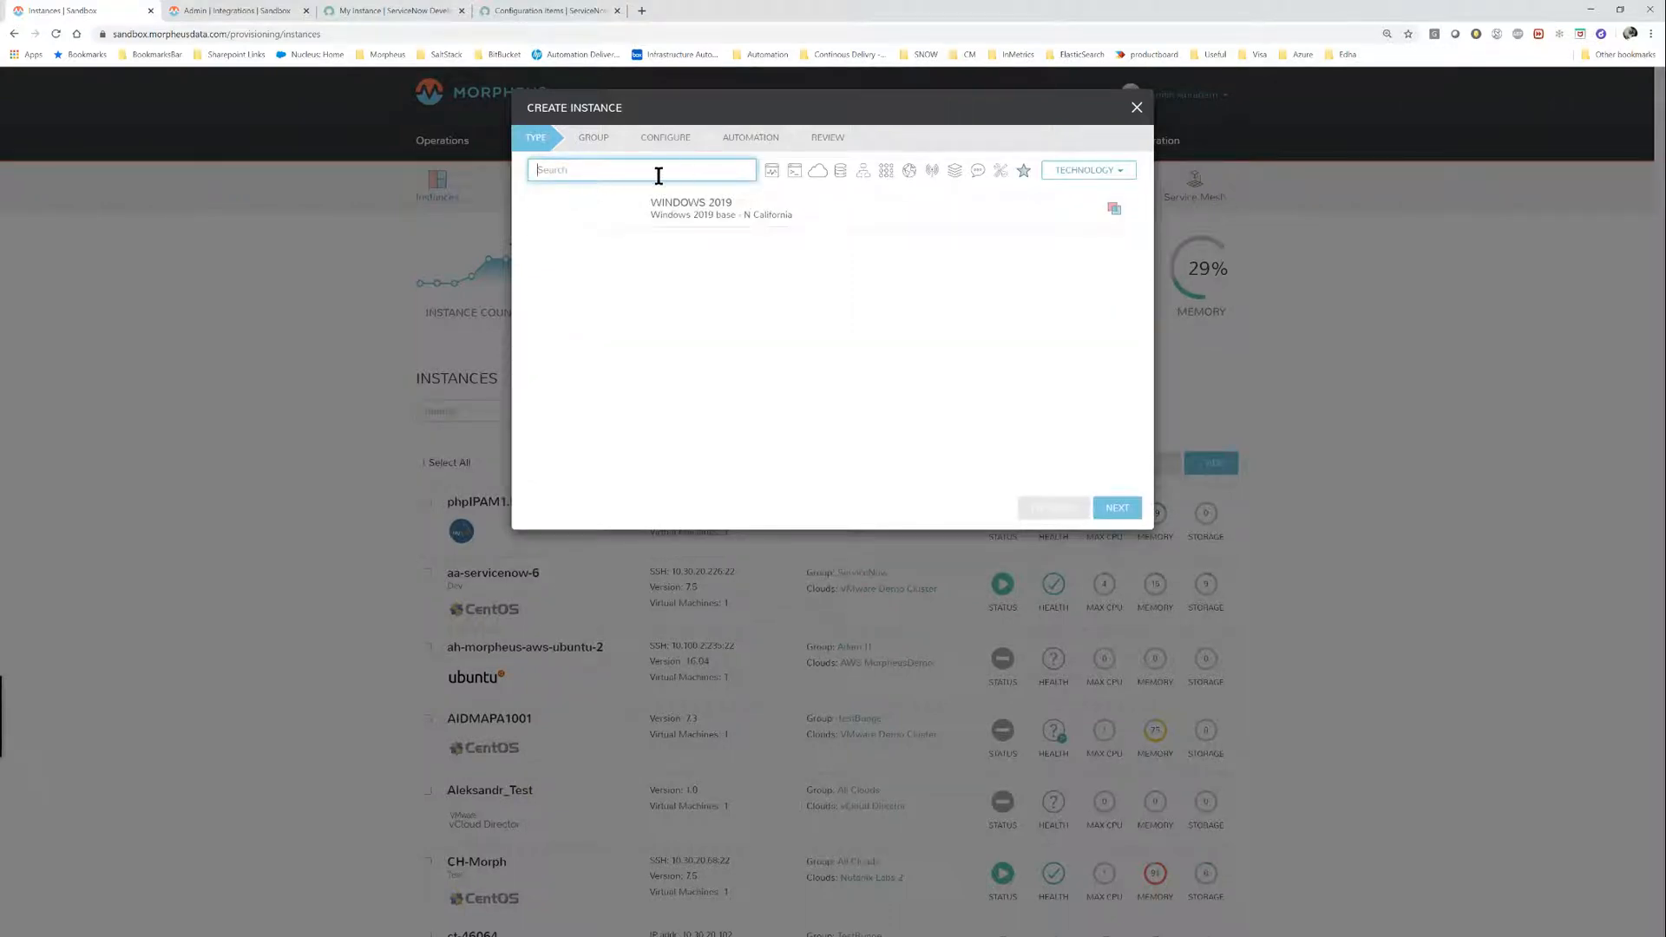
type("centos")
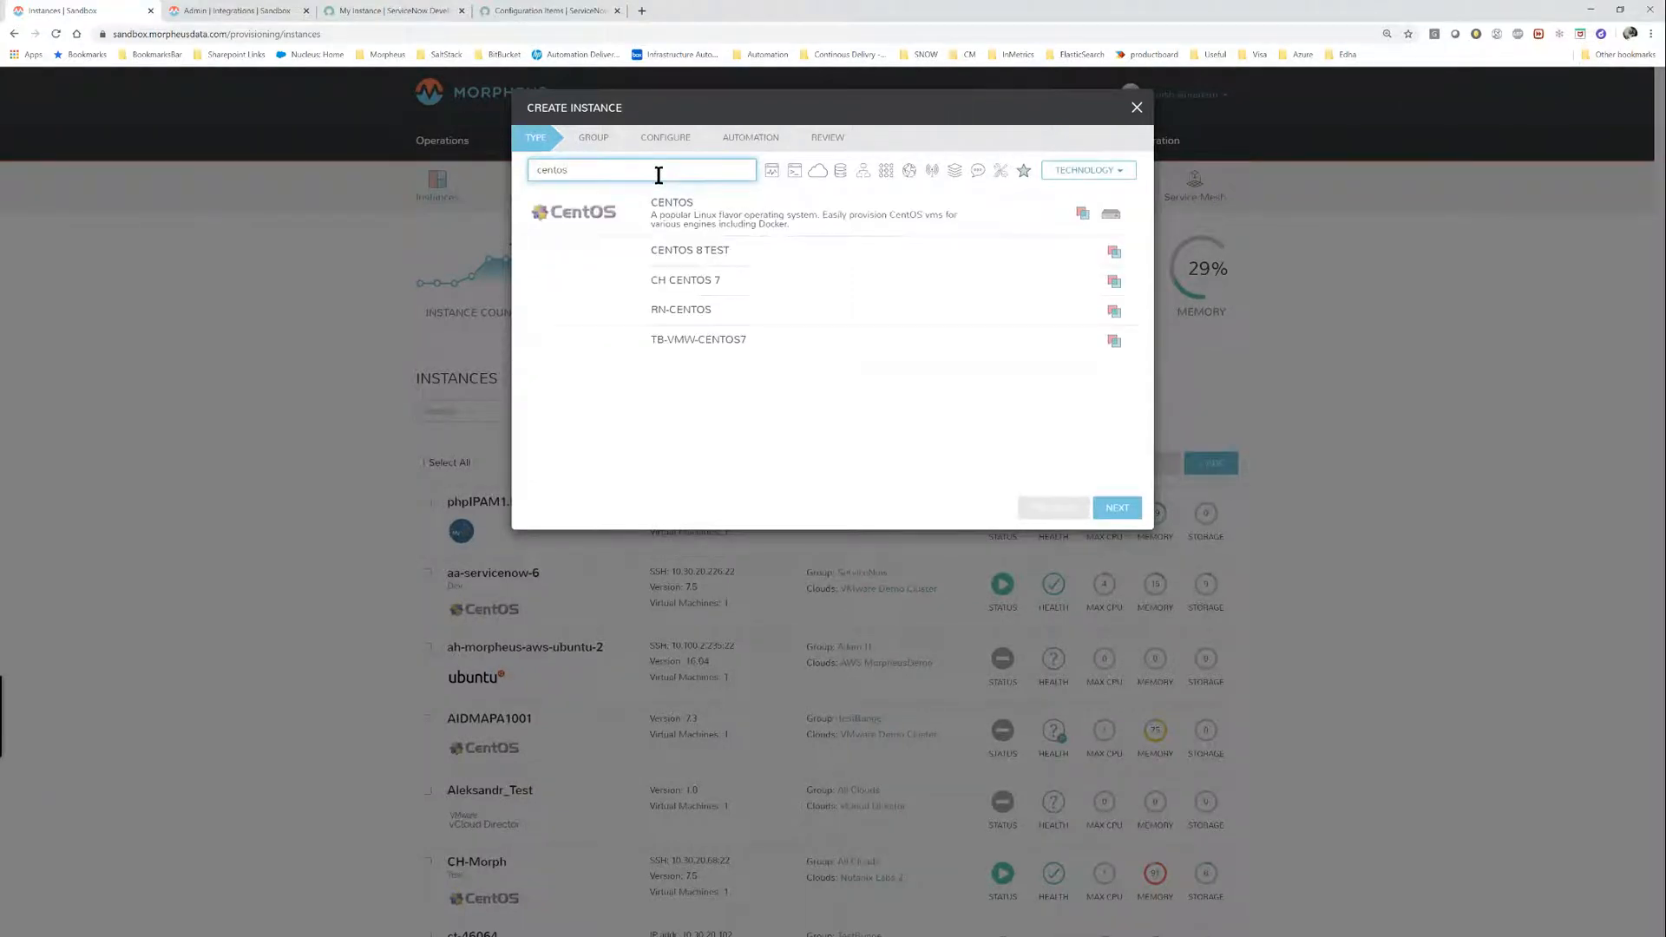
left_click(663, 217)
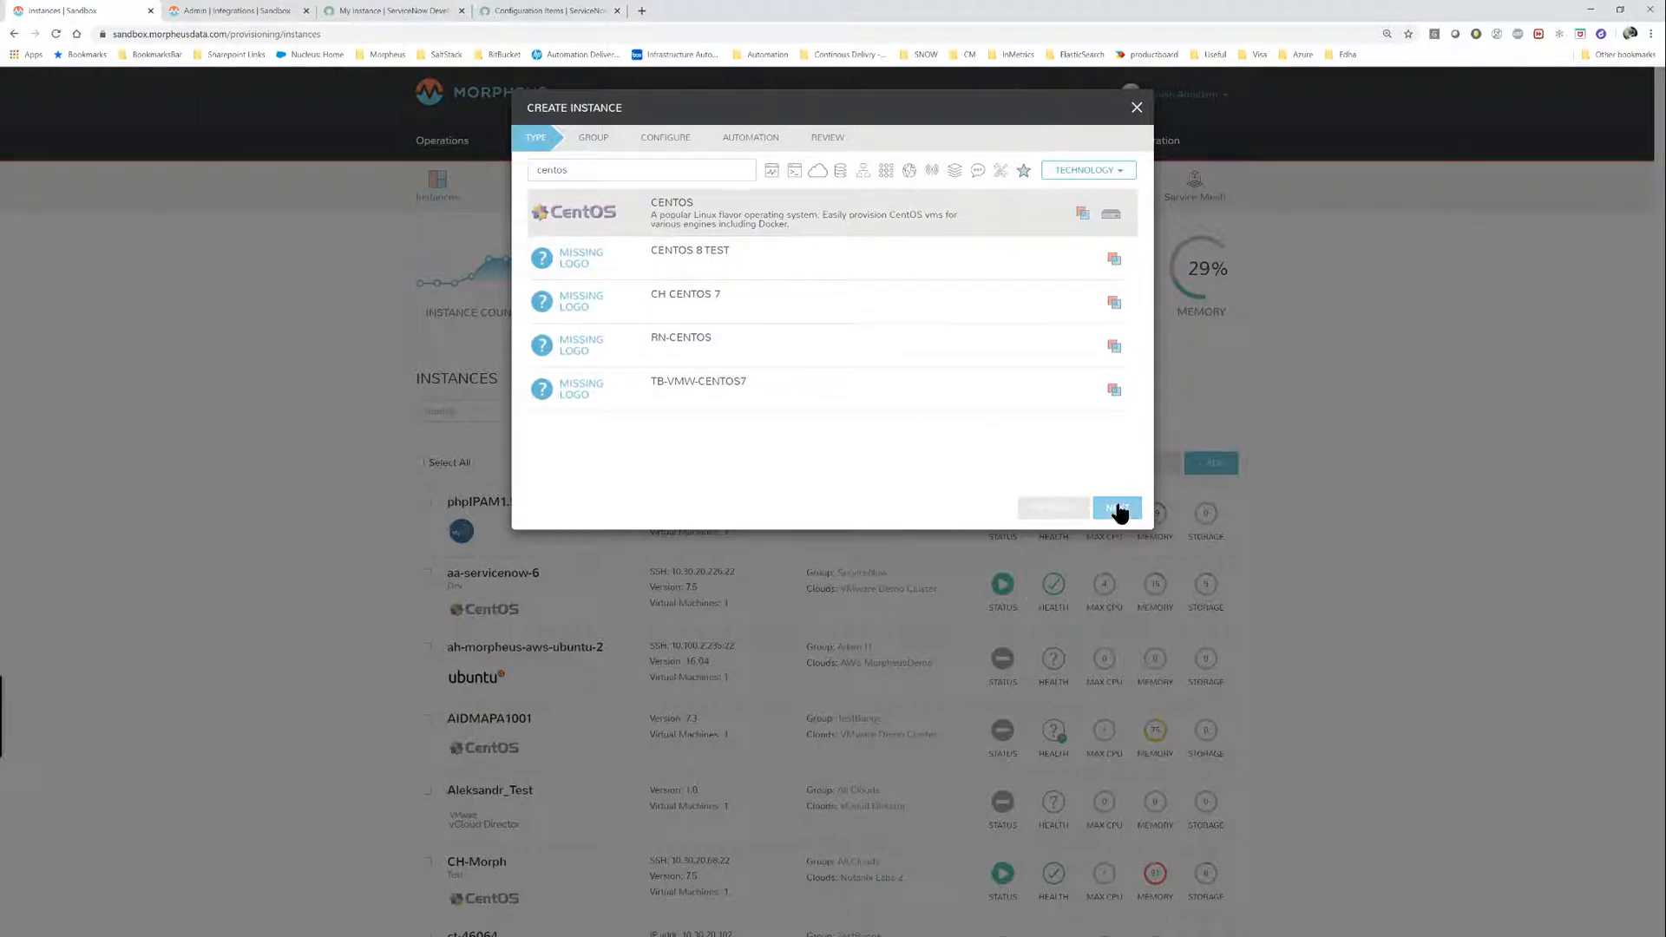
left_click(1116, 507)
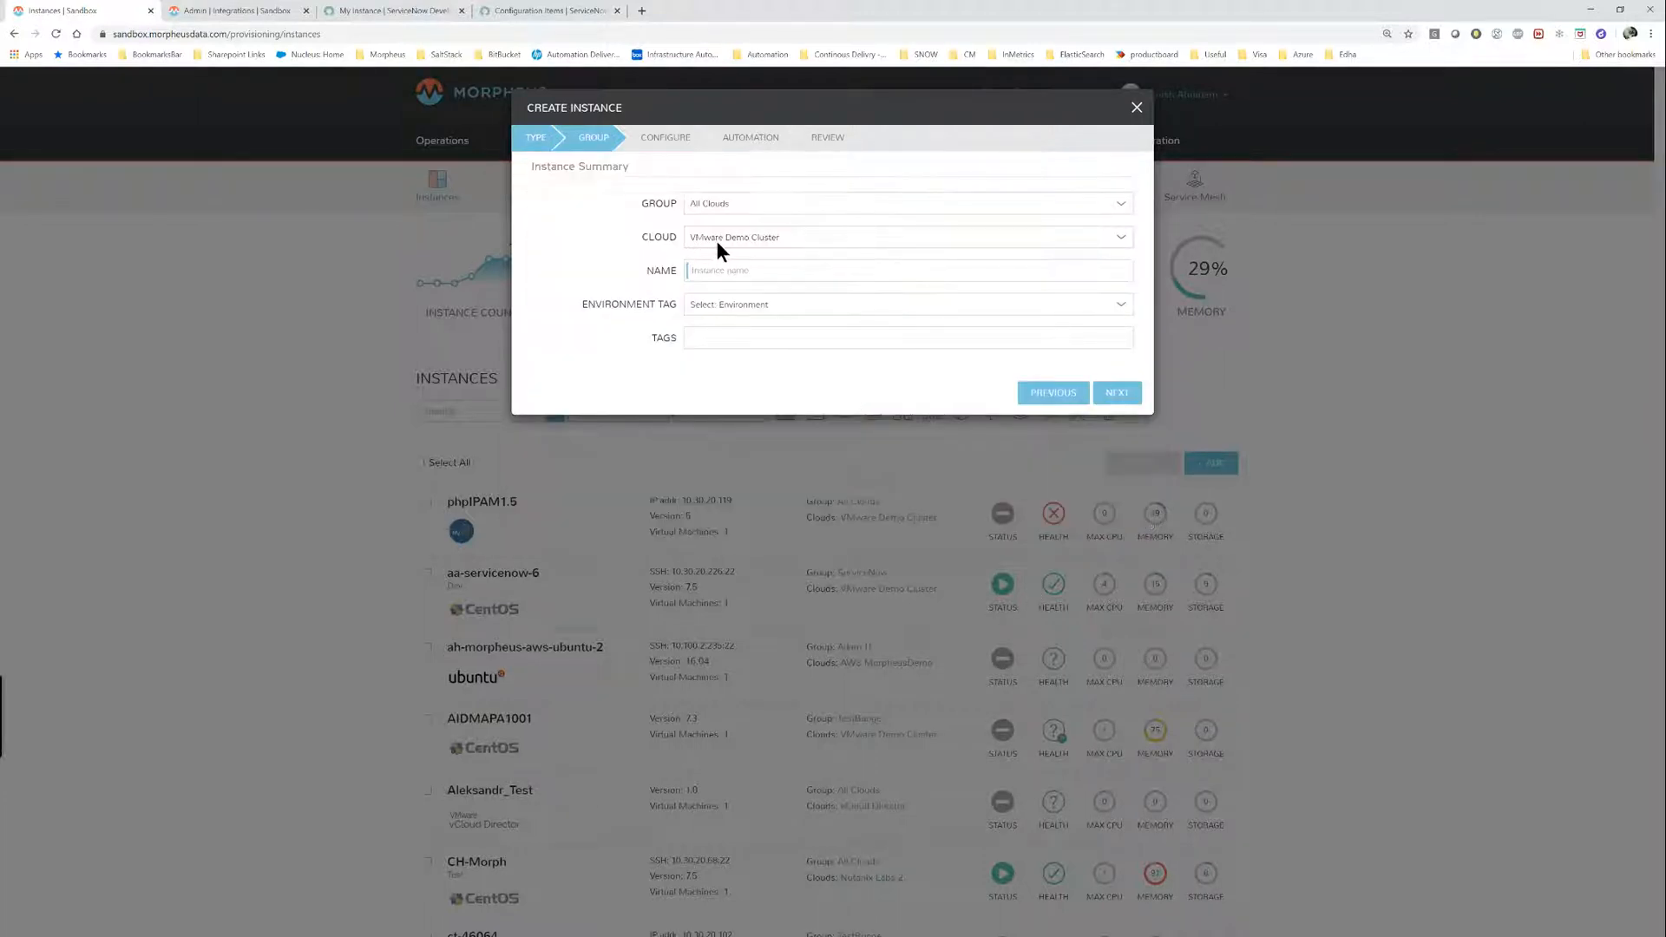
Assign the instance to the ServiceNow group and VMware Demo Cluster, name it aa-servicenow-23, tag it Dev, and continue to configuration.
left_click(726, 201)
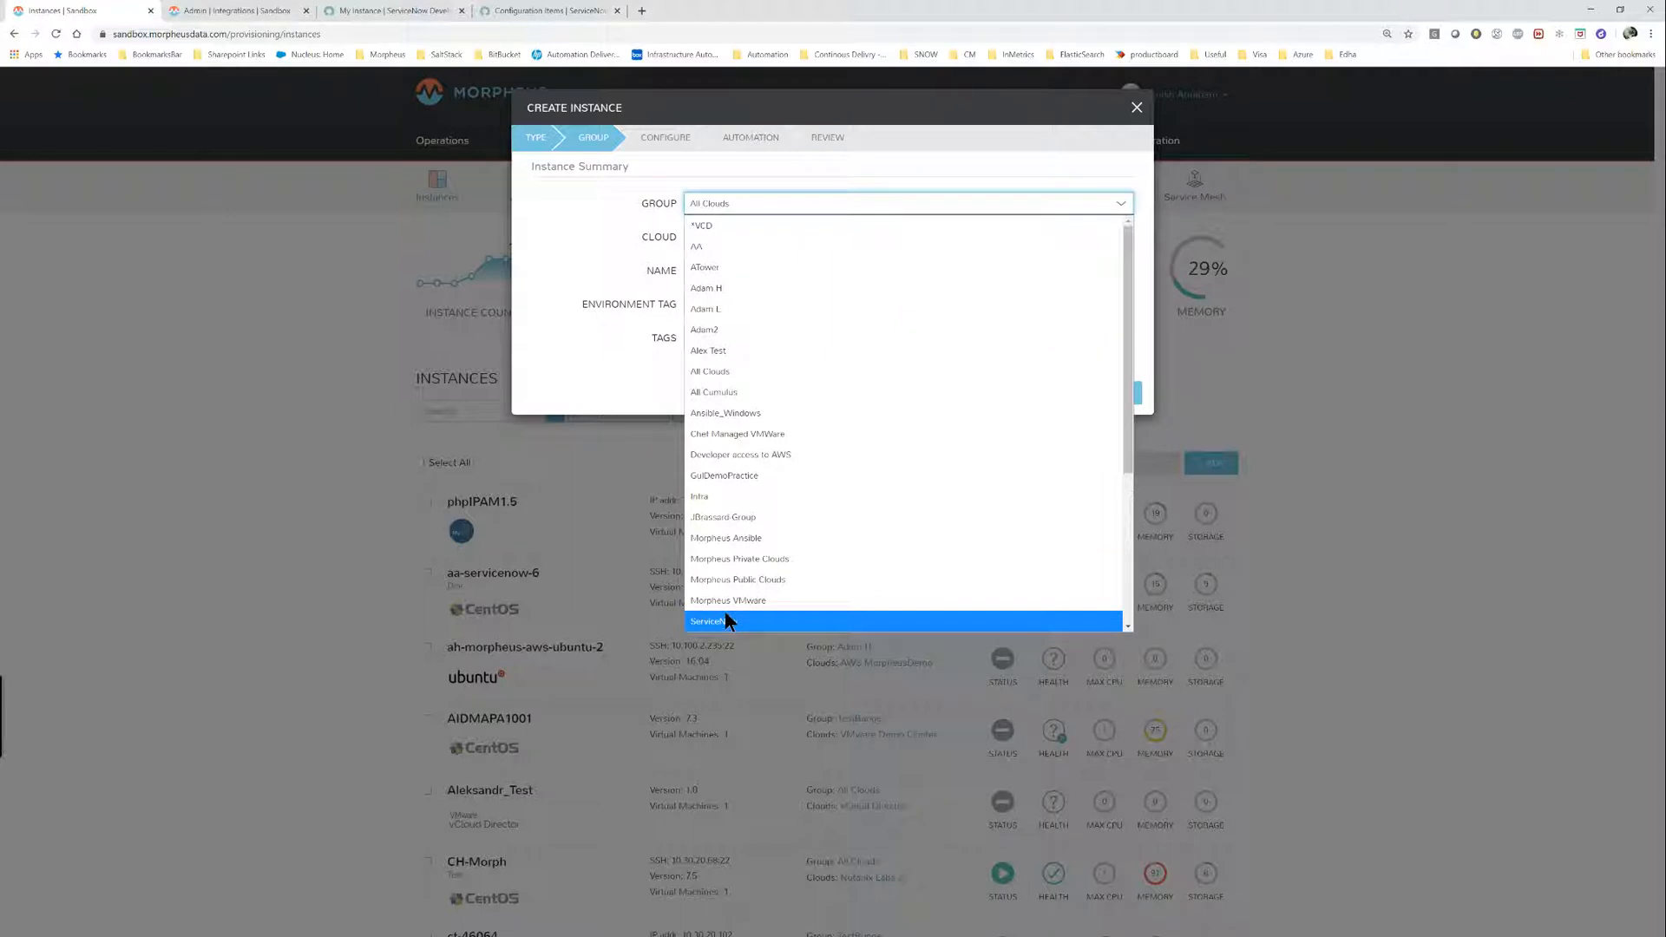
left_click(726, 623)
left_click(720, 234)
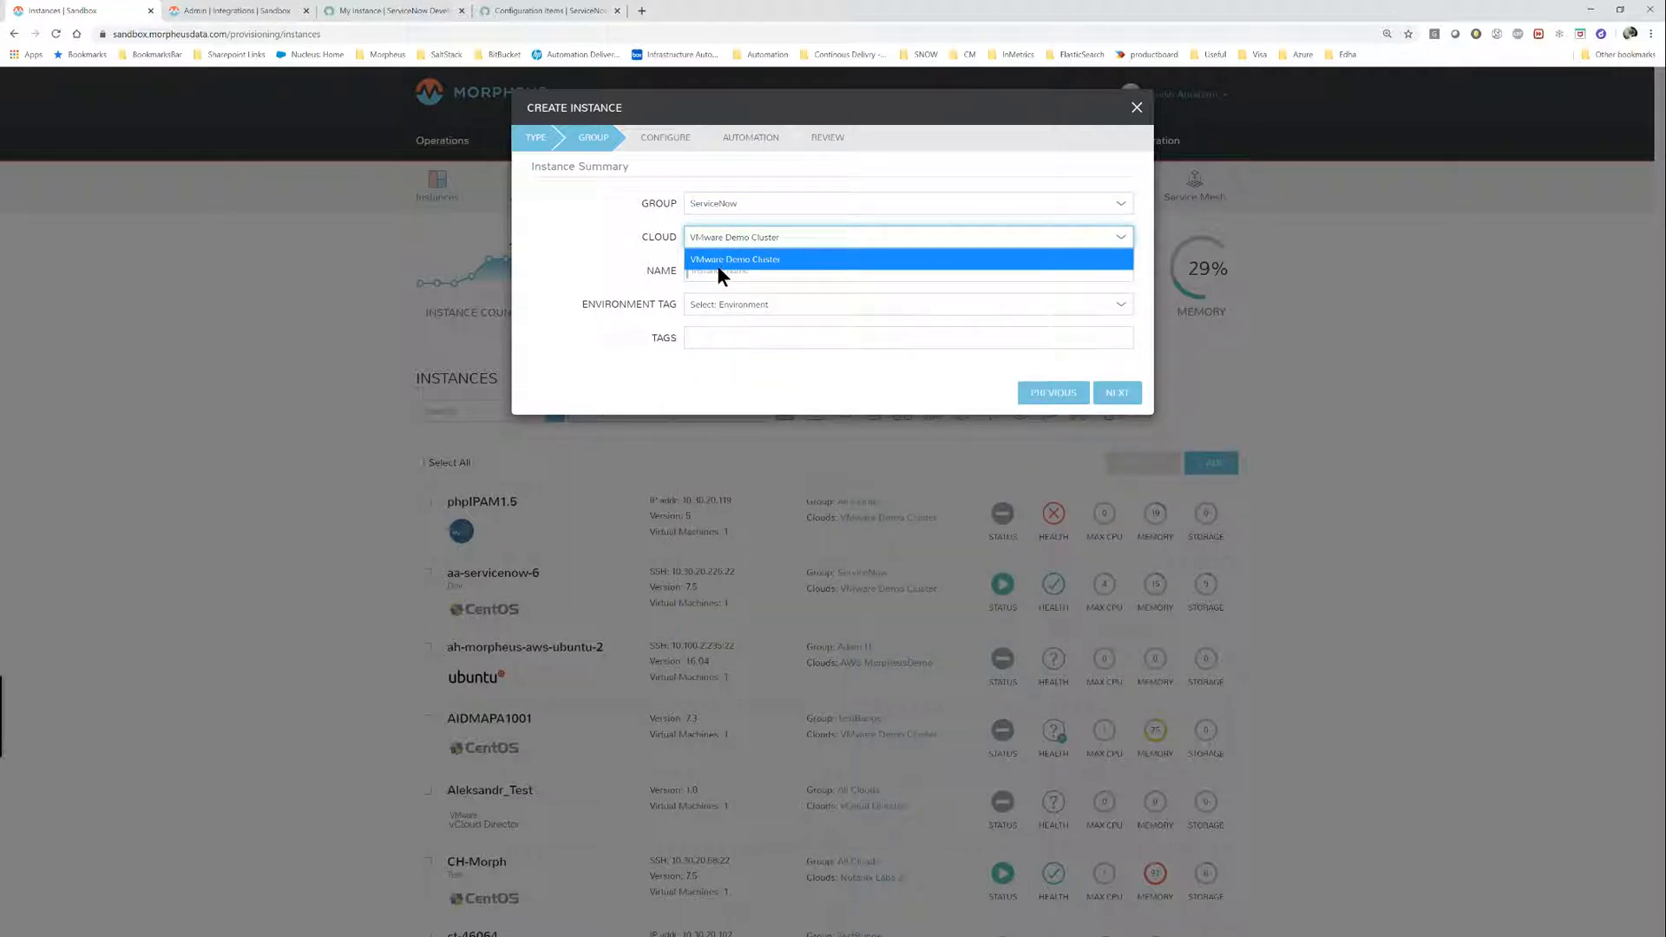
left_click(727, 259)
left_click(718, 271)
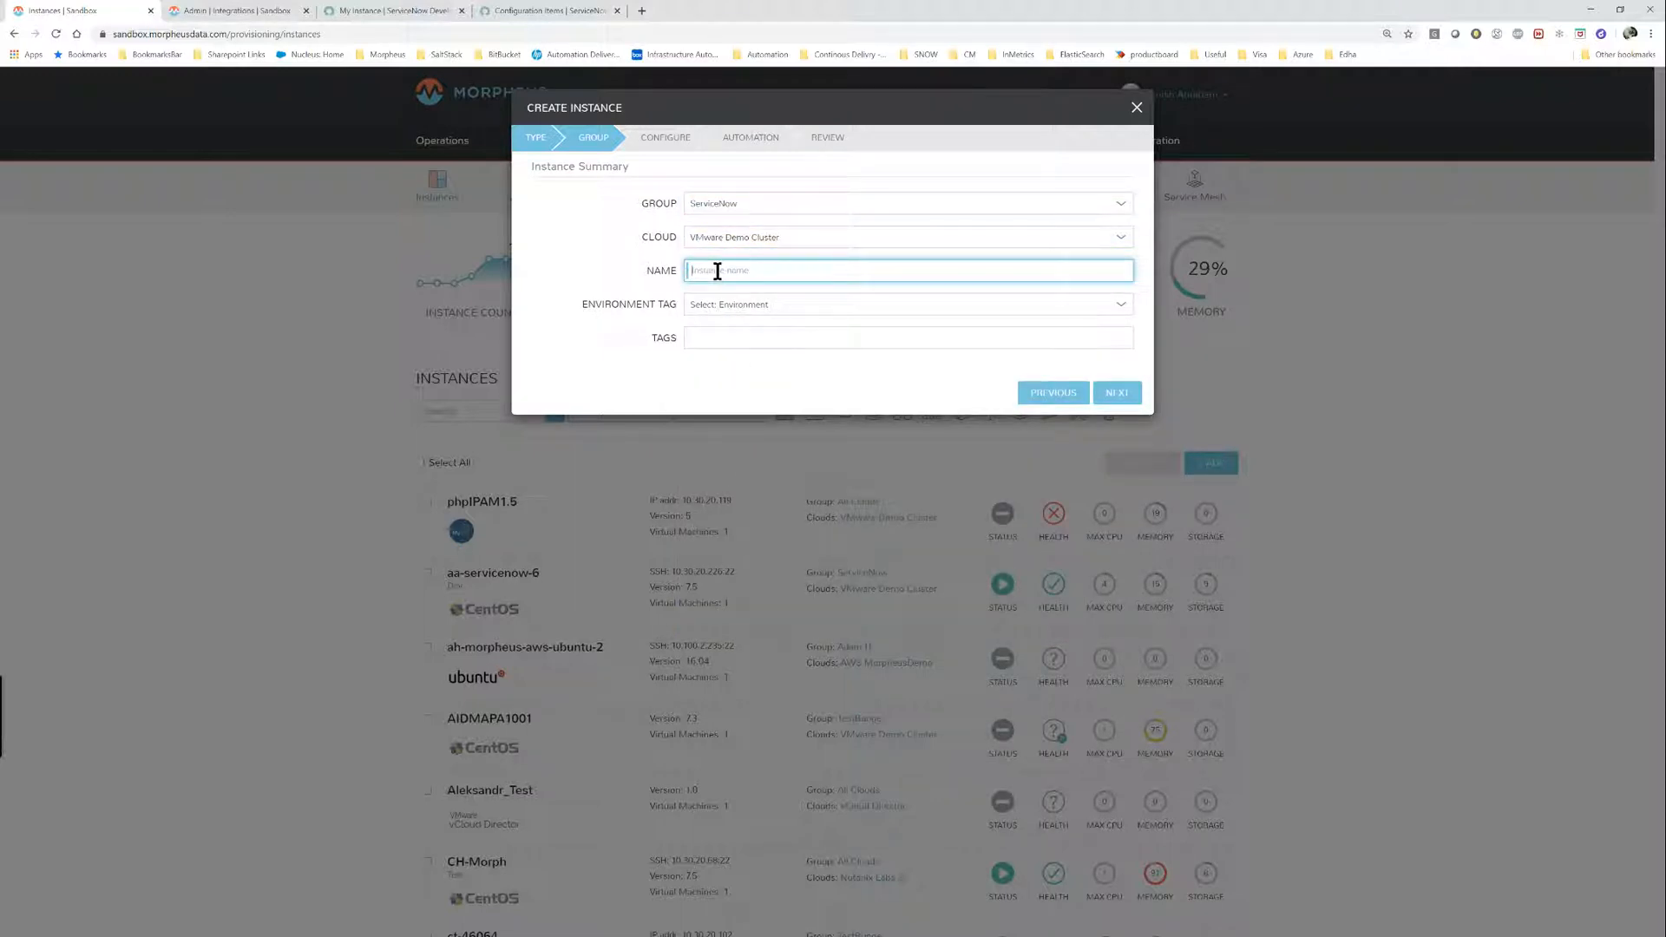
type("aa-servicenow-23")
left_click(741, 309)
left_click(723, 344)
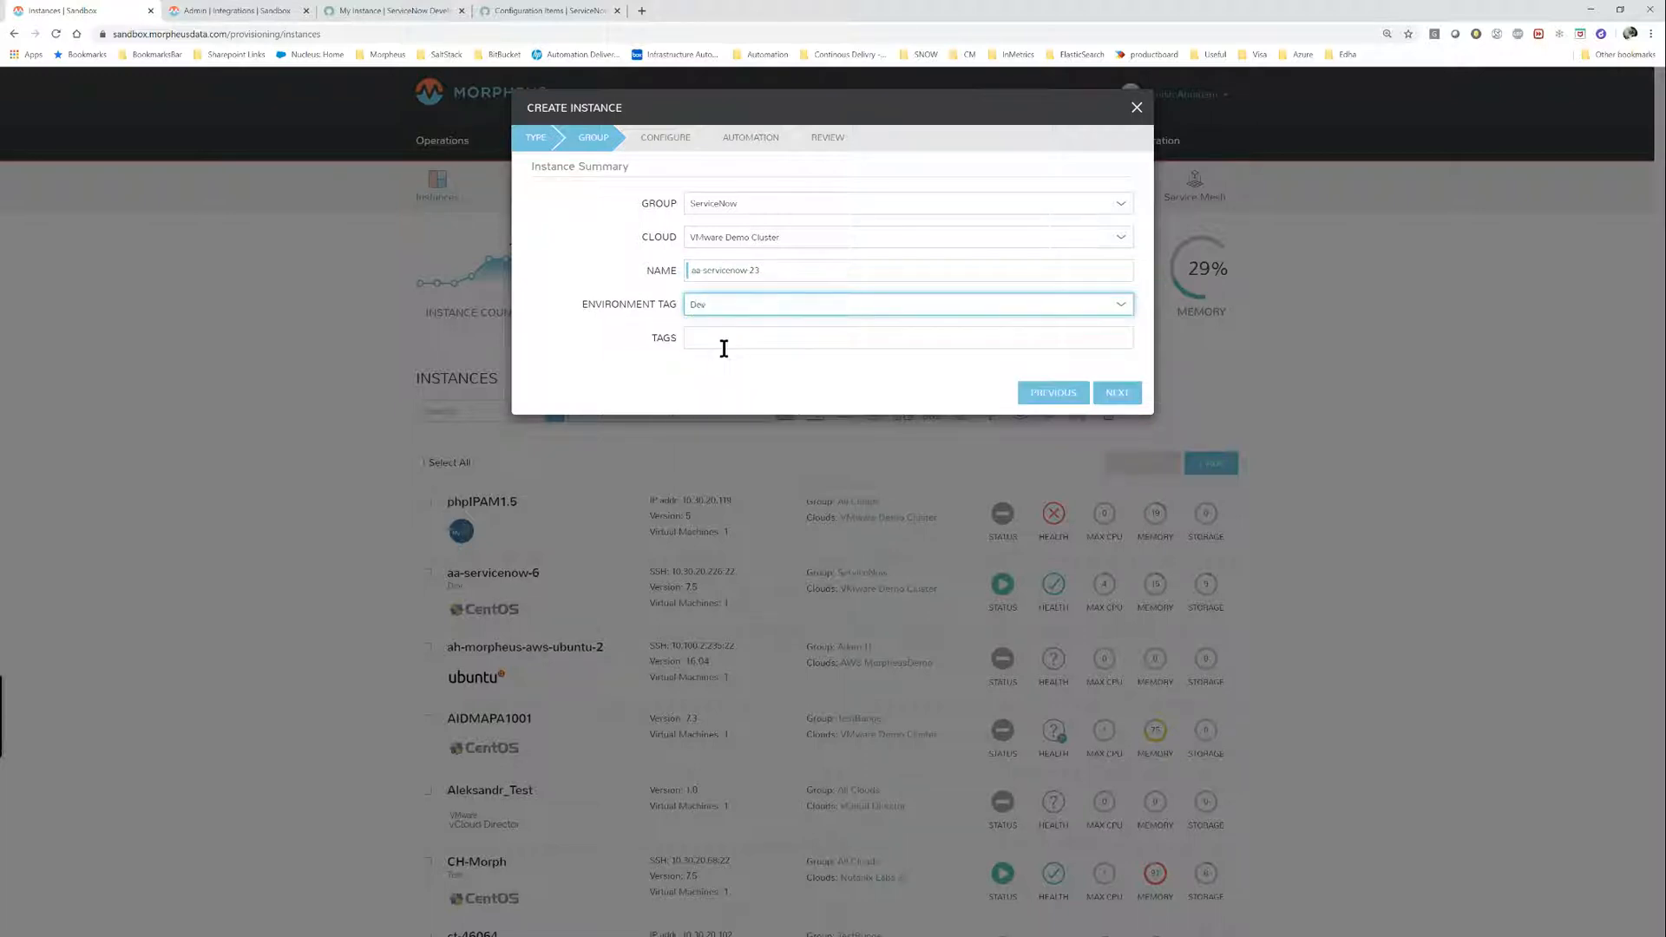
left_click(1116, 393)
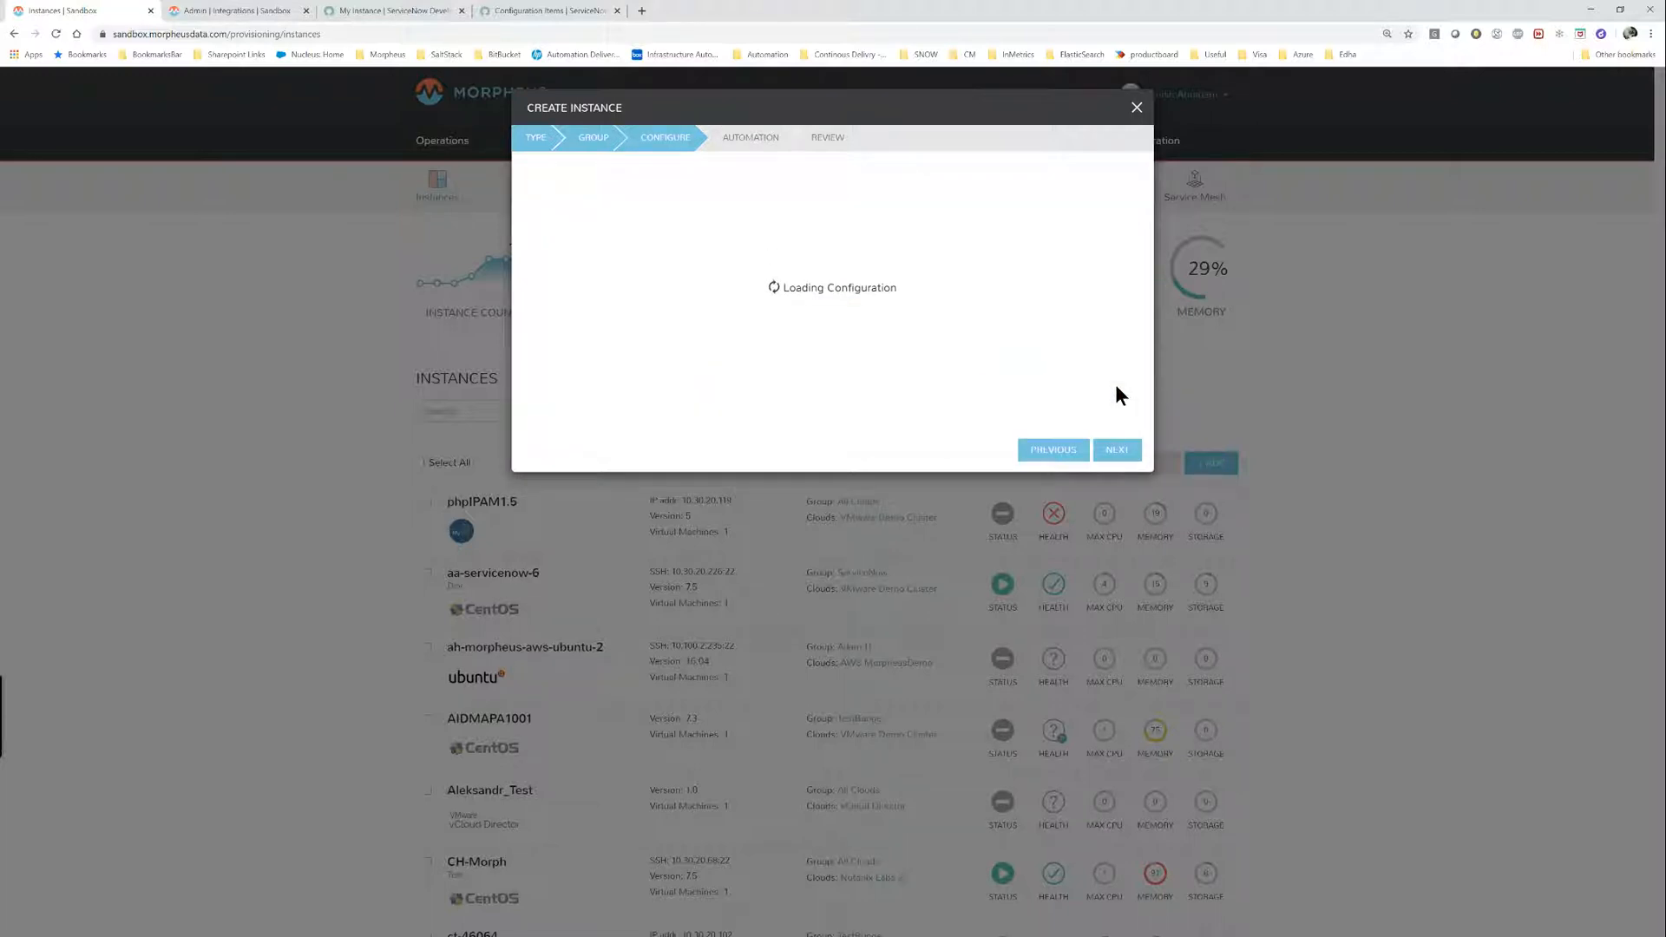
Configure the instance with the VMware VM layout, Small plan, Demo-vSAN resource pool and VLAN0002 - Internal Server network.
left_click(752, 238)
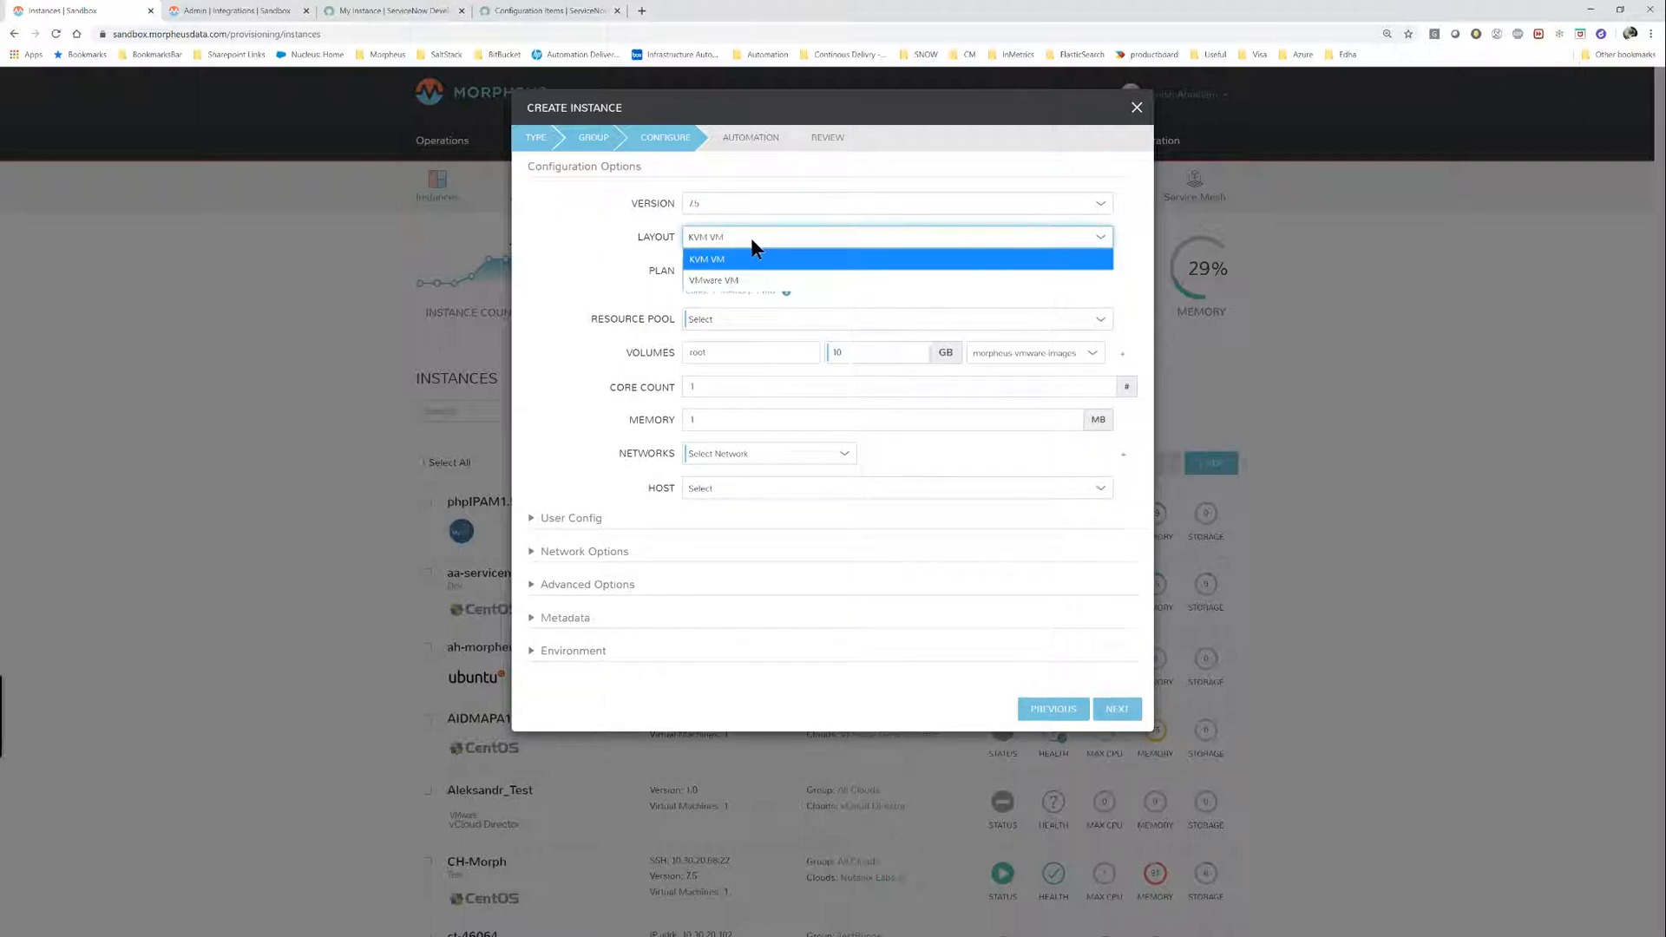
left_click(733, 276)
left_click(727, 273)
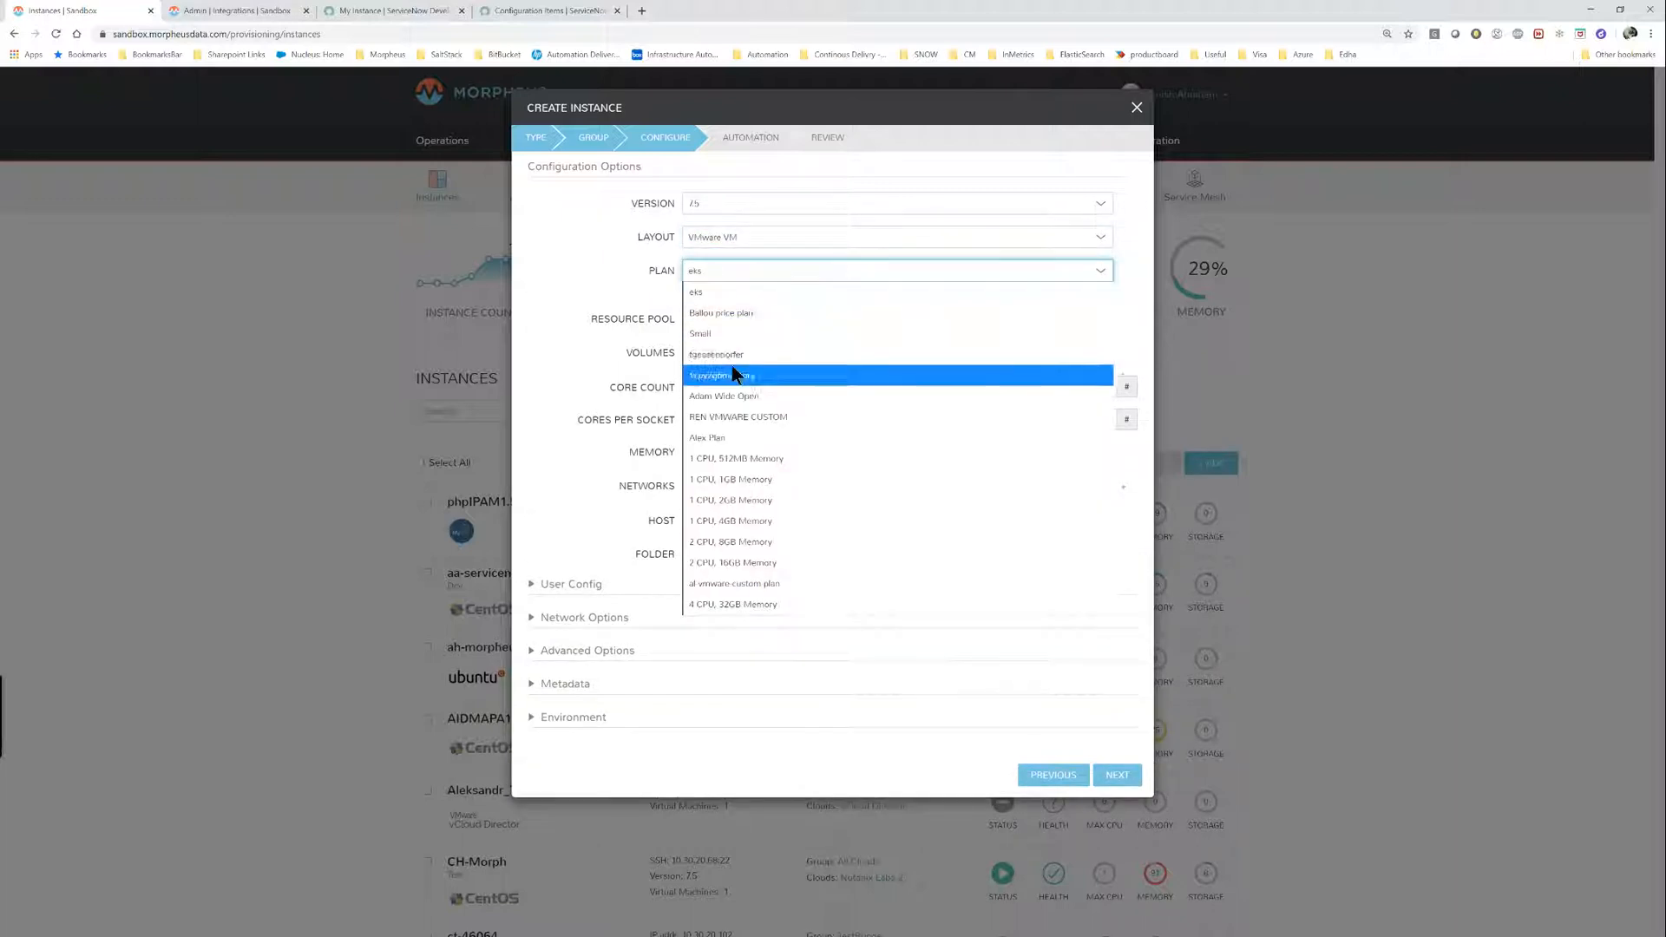
left_click(727, 329)
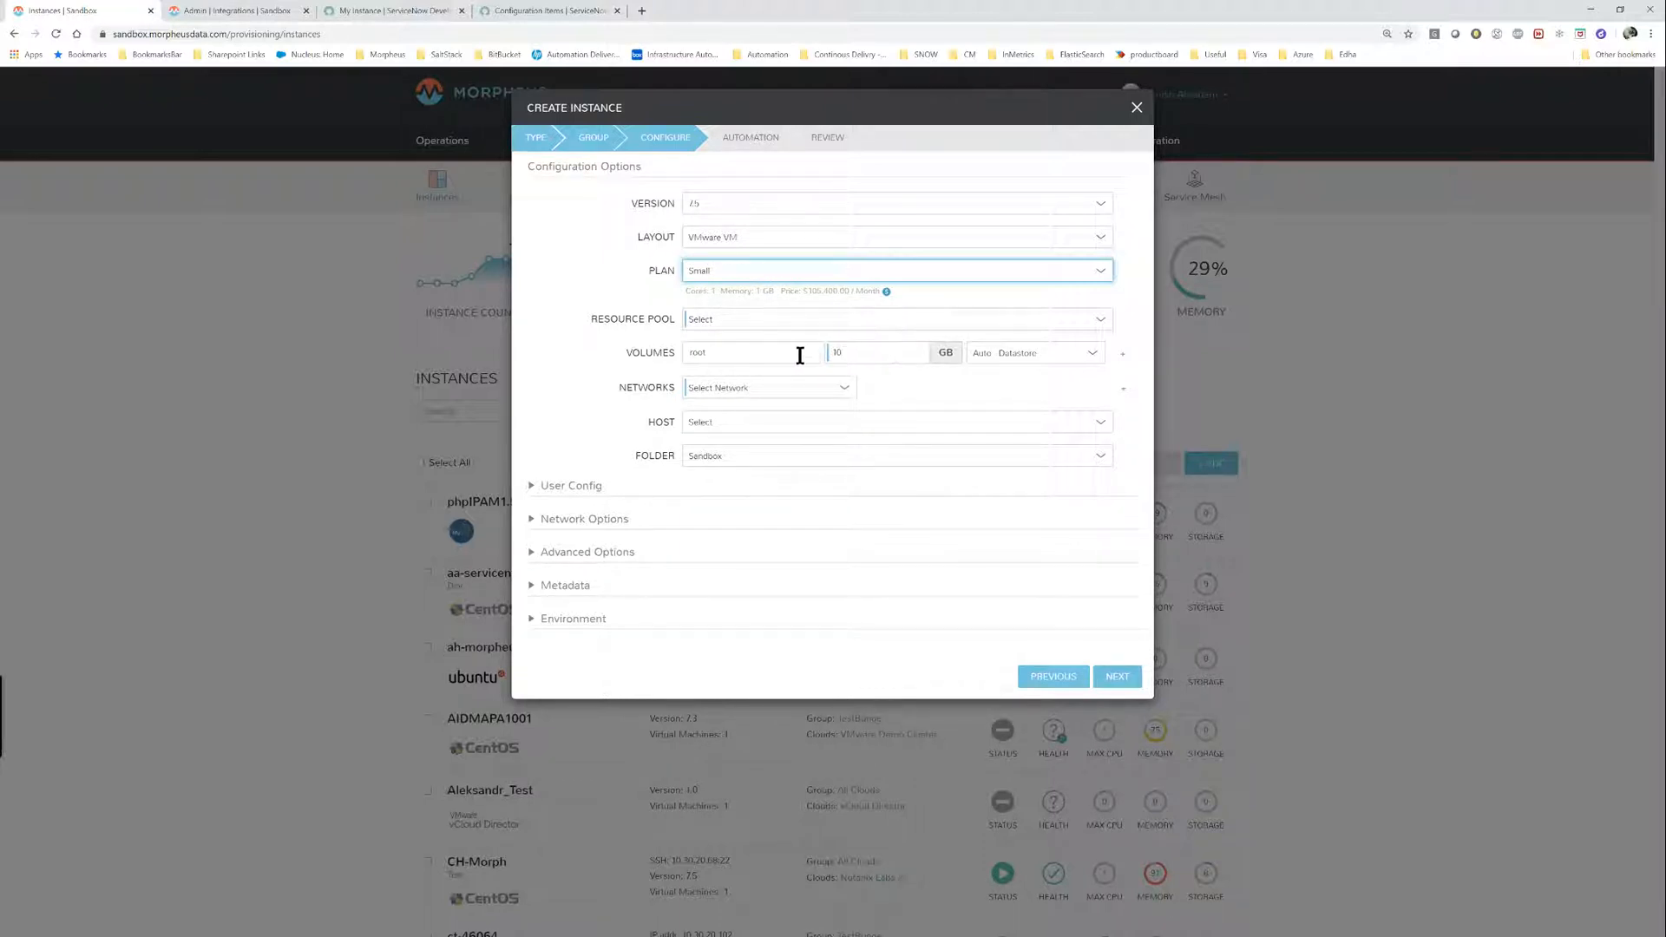
left_click(752, 319)
left_click(743, 365)
left_click(737, 382)
left_click(735, 442)
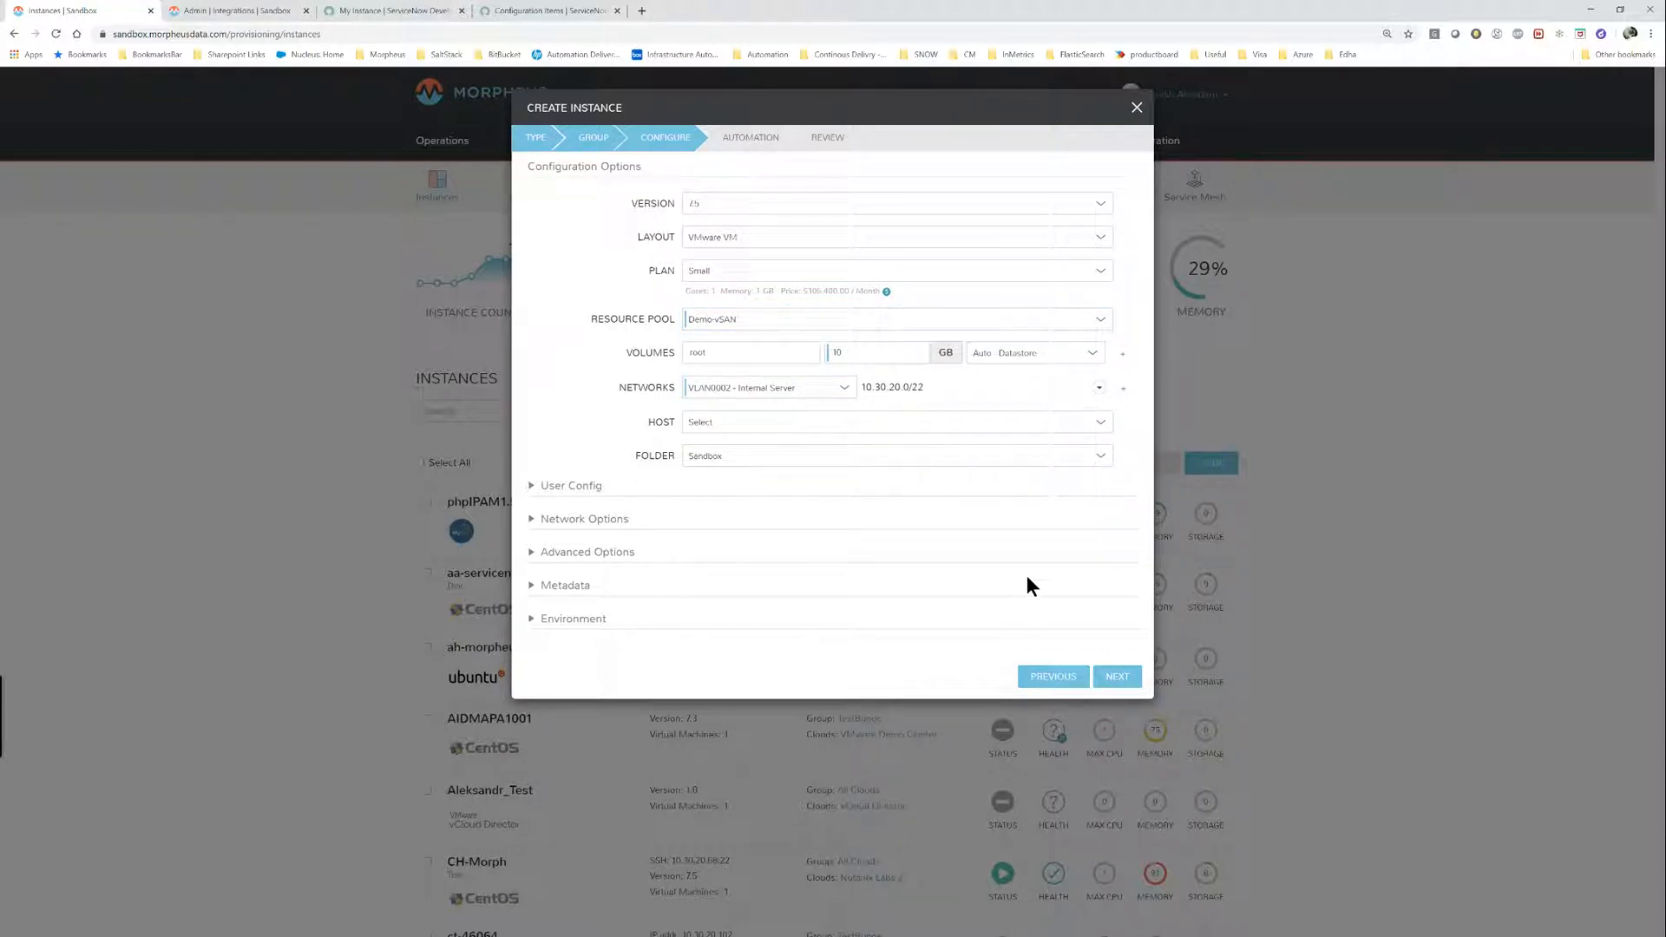
Complete the instance creation without selecting an automation workflow, and open the details of aa-servicenow-23.
left_click(1124, 677)
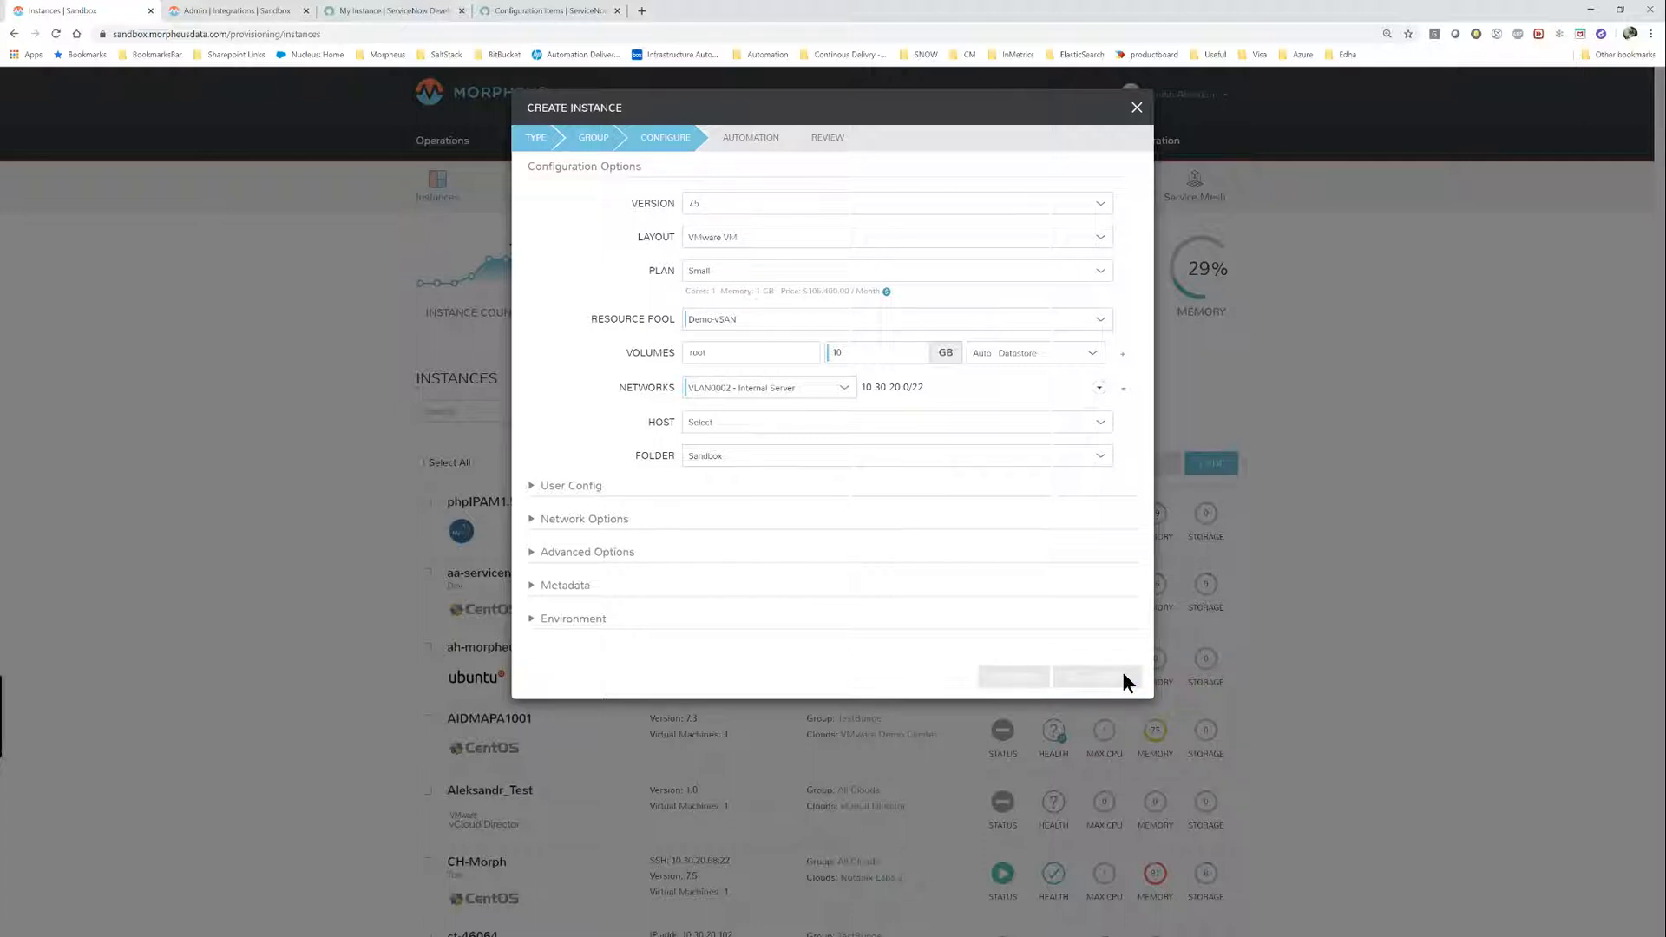
left_click(1119, 327)
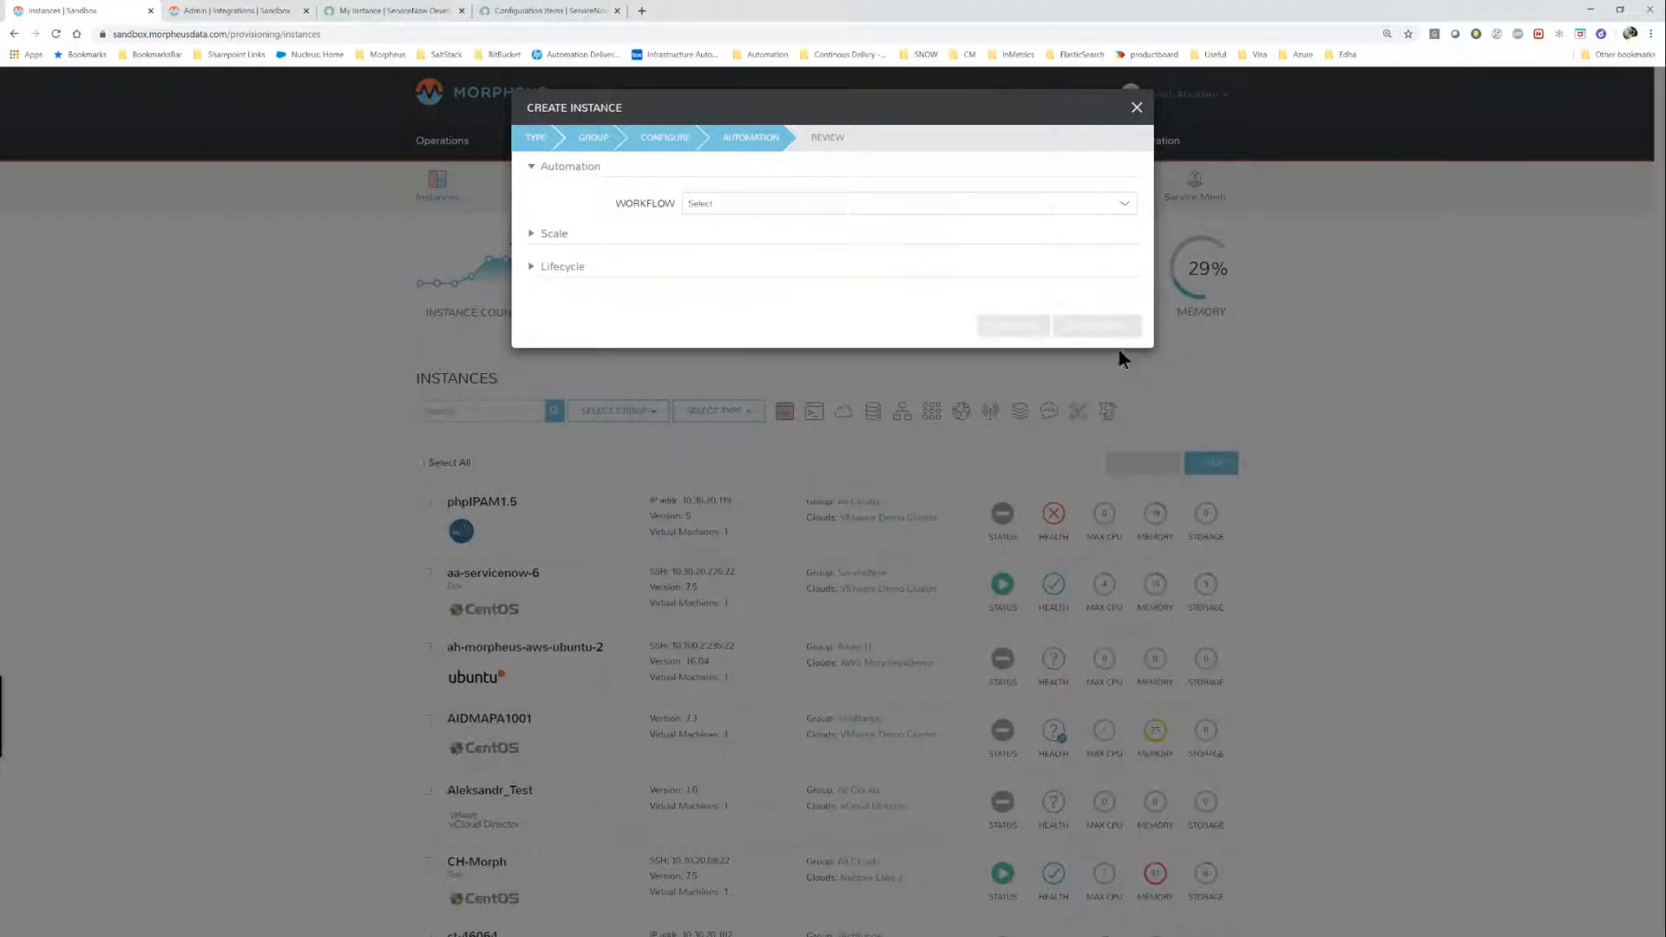
left_click(1104, 496)
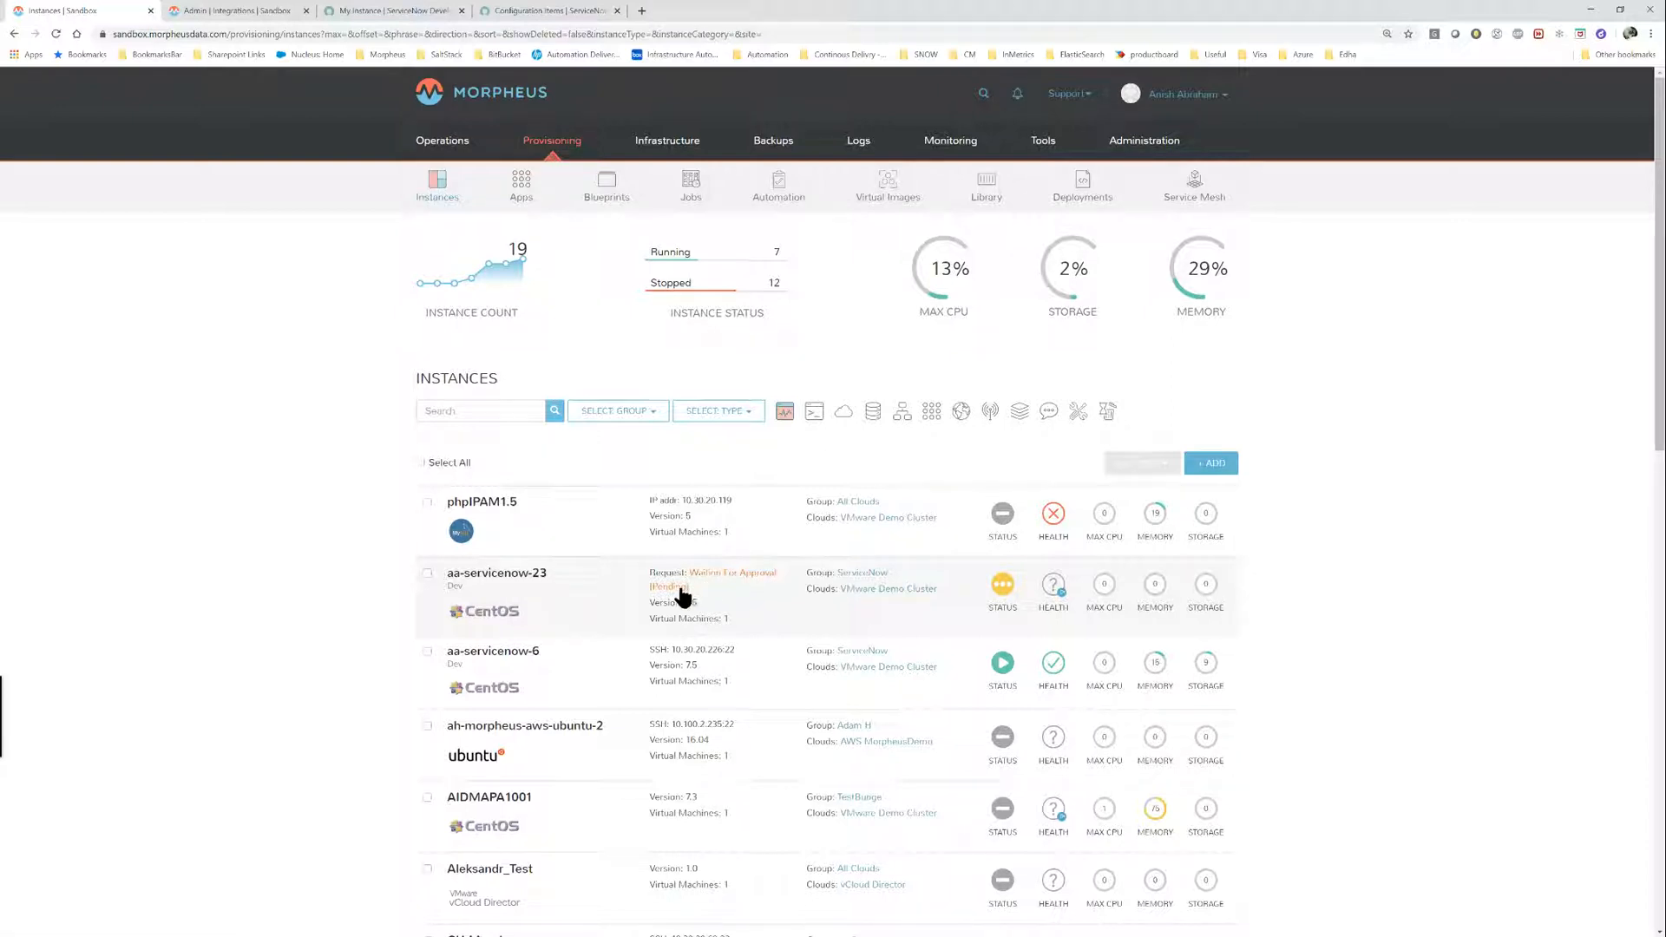
left_click(565, 599)
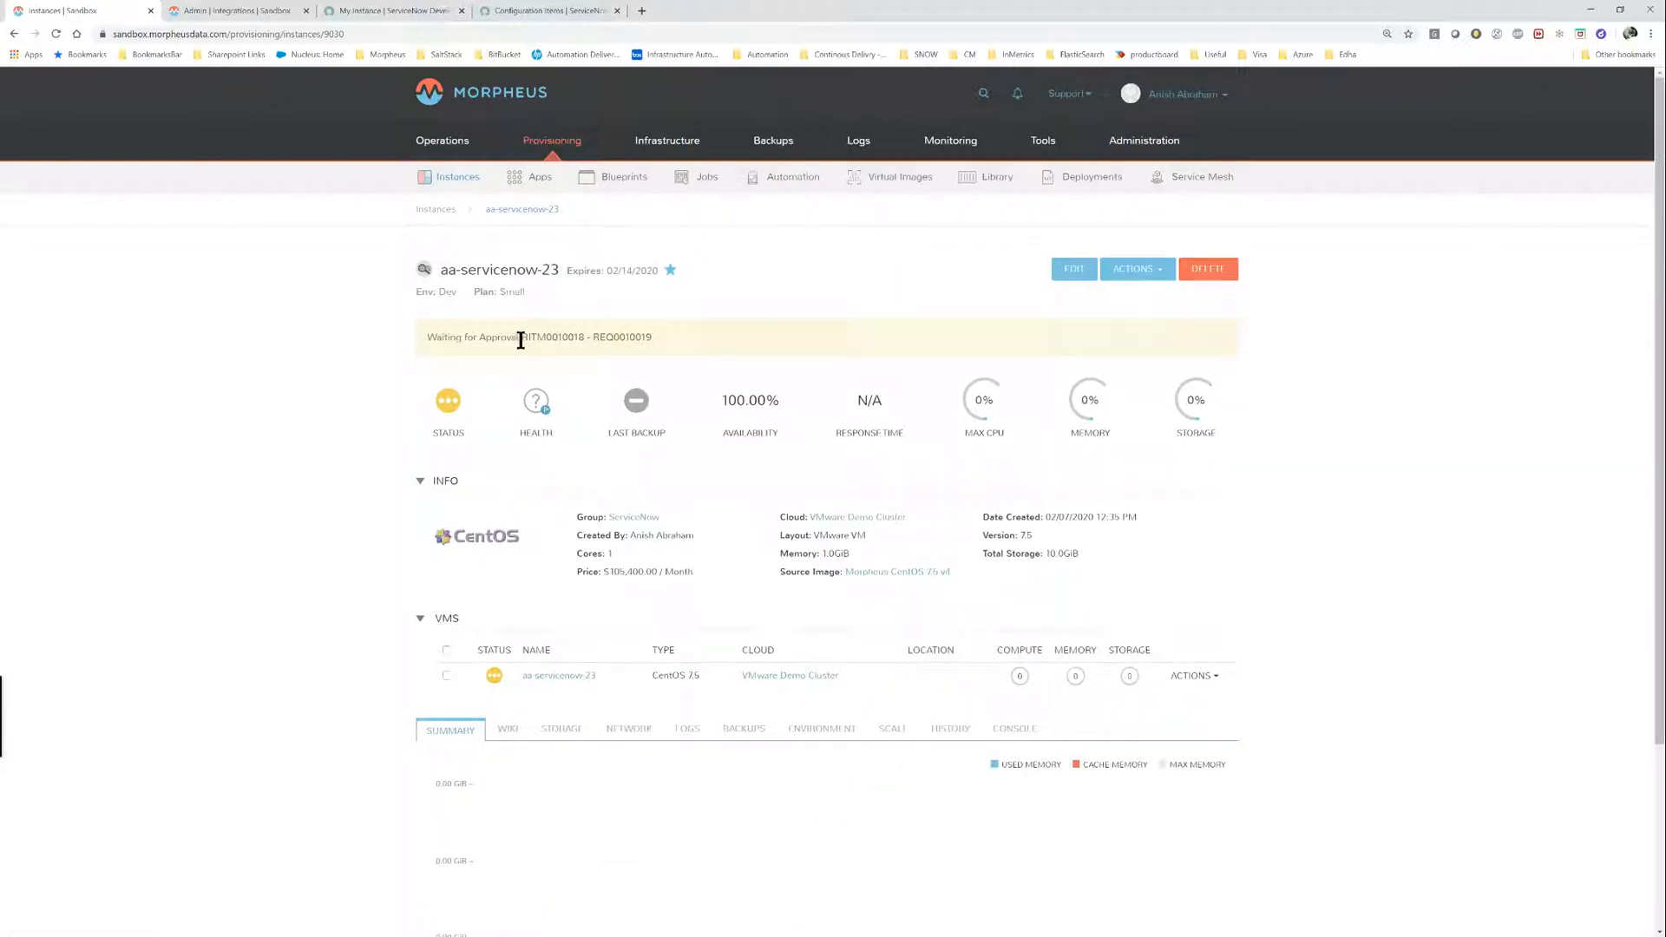
Copy the requested item number from the instance's approval notice and open that record in ServiceNow through global search.
mouse_move(528, 338)
left_mouse_down()
mouse_move(646, 338)
mouse_move(526, 340)
left_mouse_up()
right_click(527, 342)
left_click(519, 12)
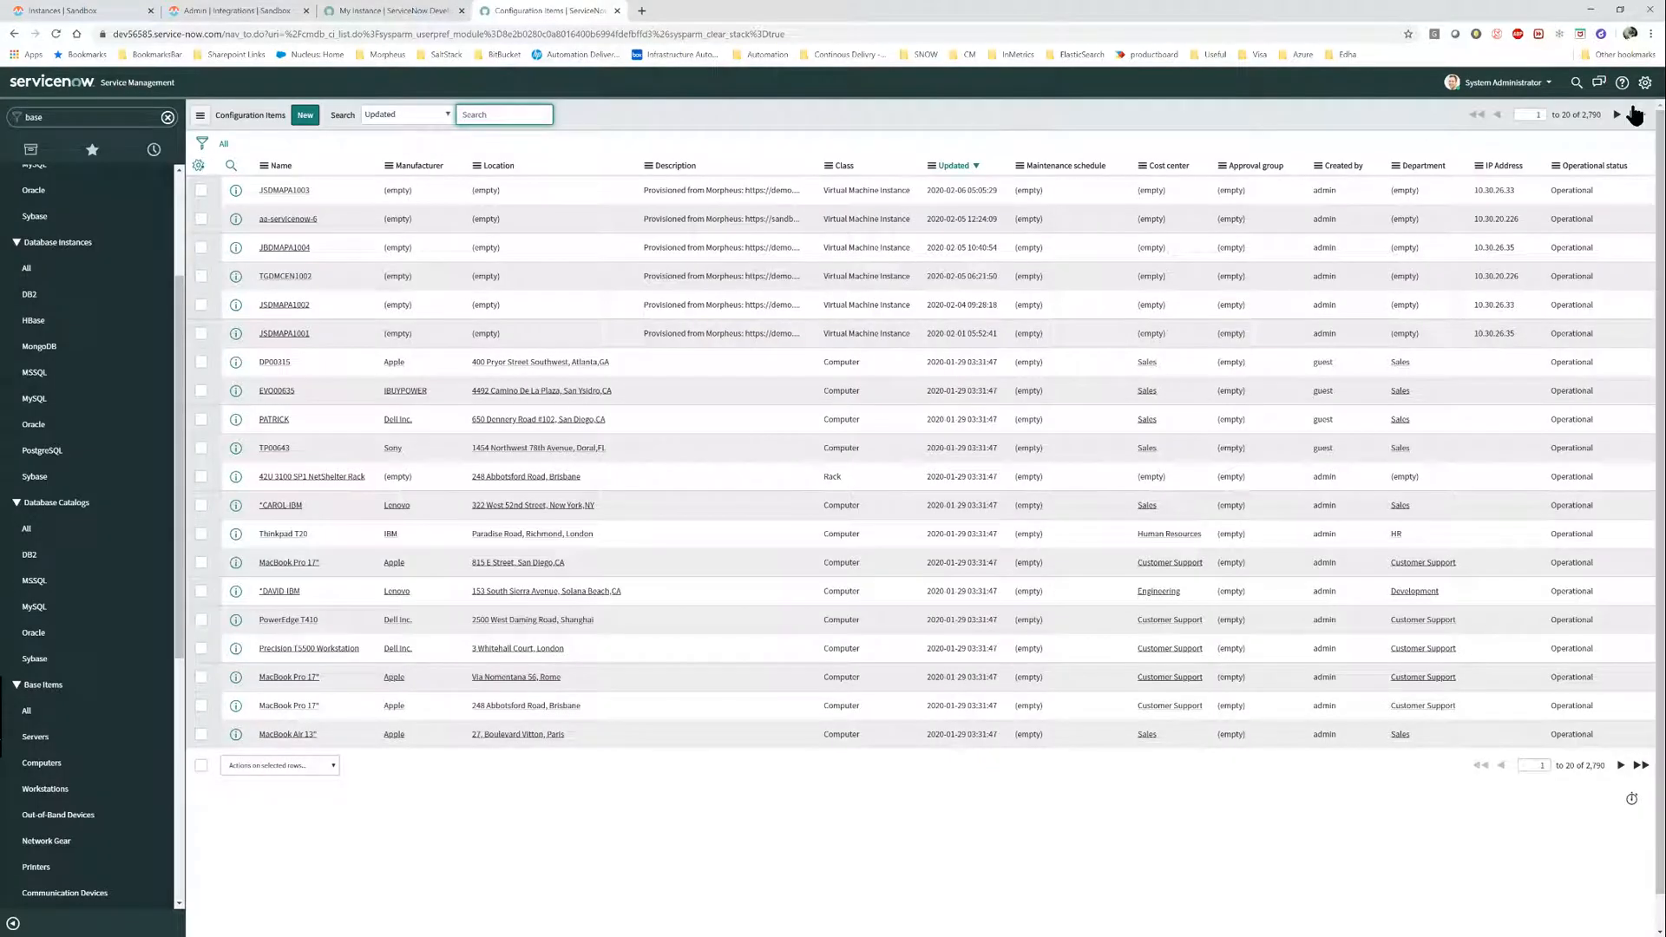
left_click(1576, 83)
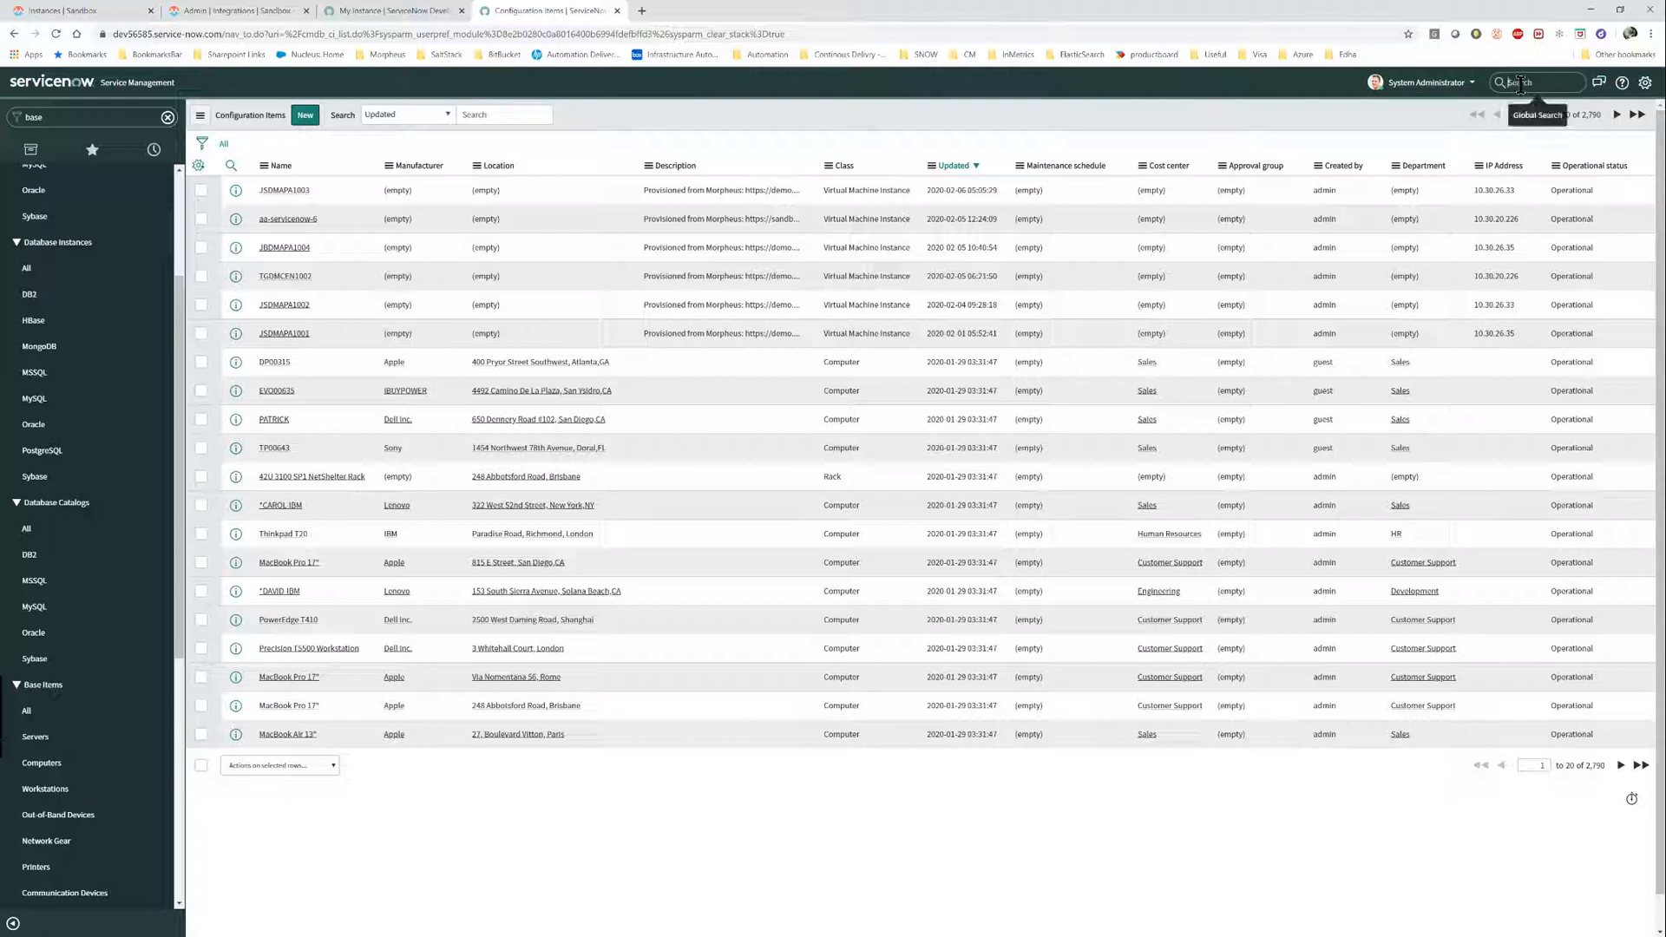
type("RITM")
left_click(52, 12)
double_click(532, 339)
key("ctrl+c")
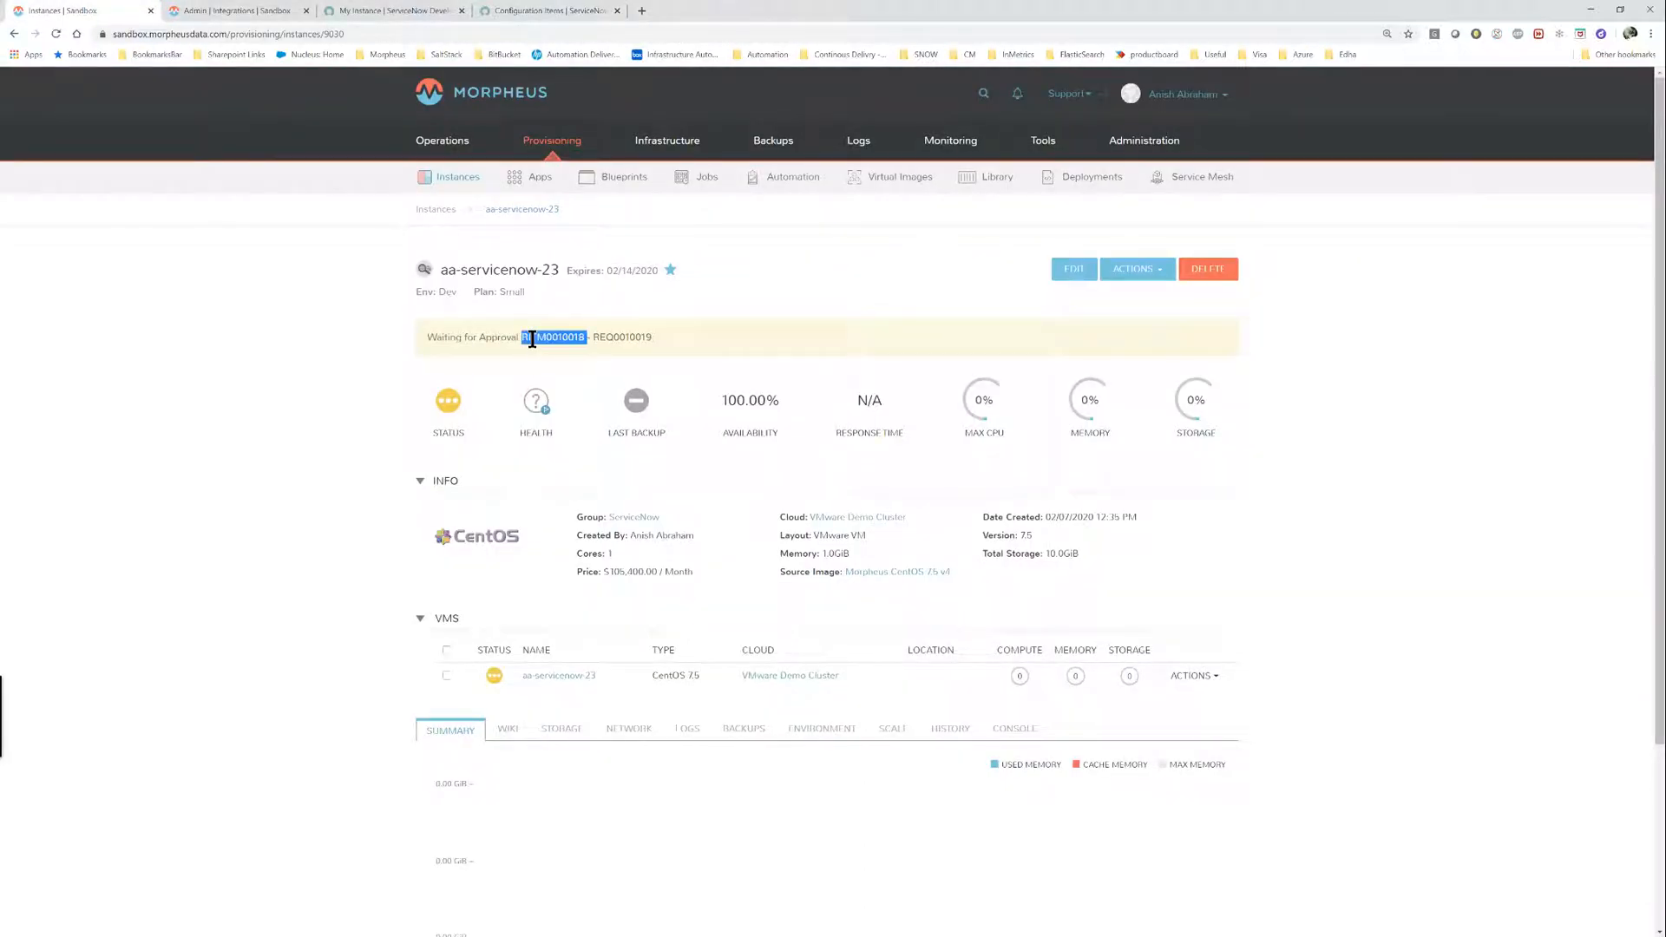
left_click(513, 10)
key("ctrl+v")
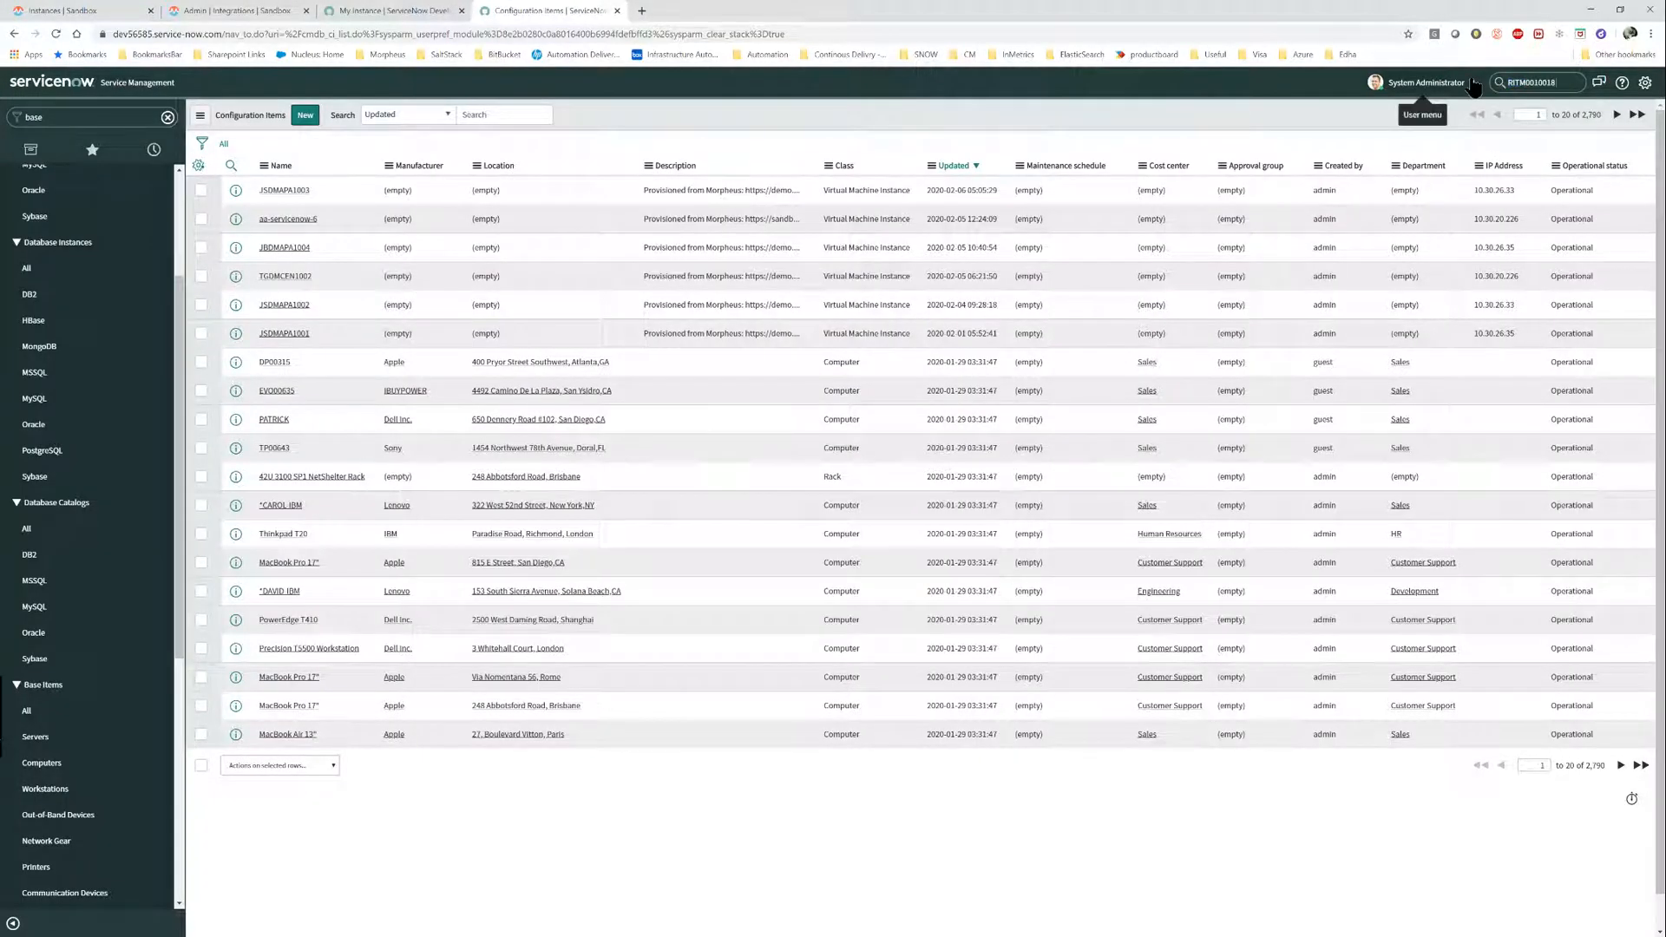
key("Return")
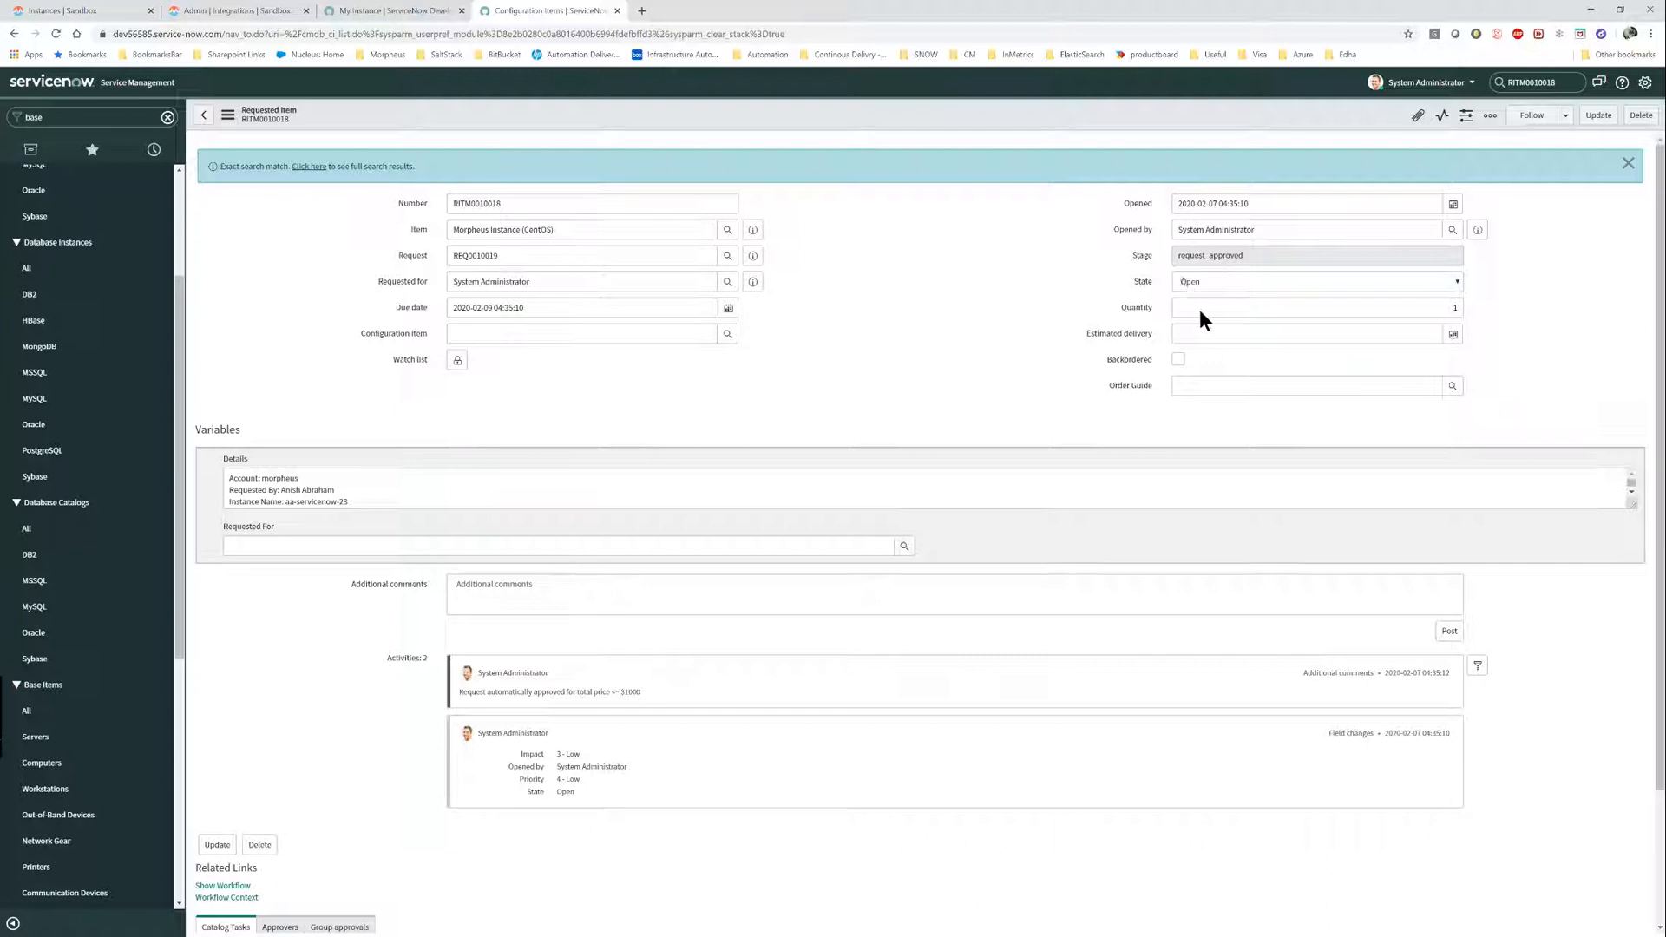
Set the requested item's state to Closed Complete and update the record.
left_click(1193, 281)
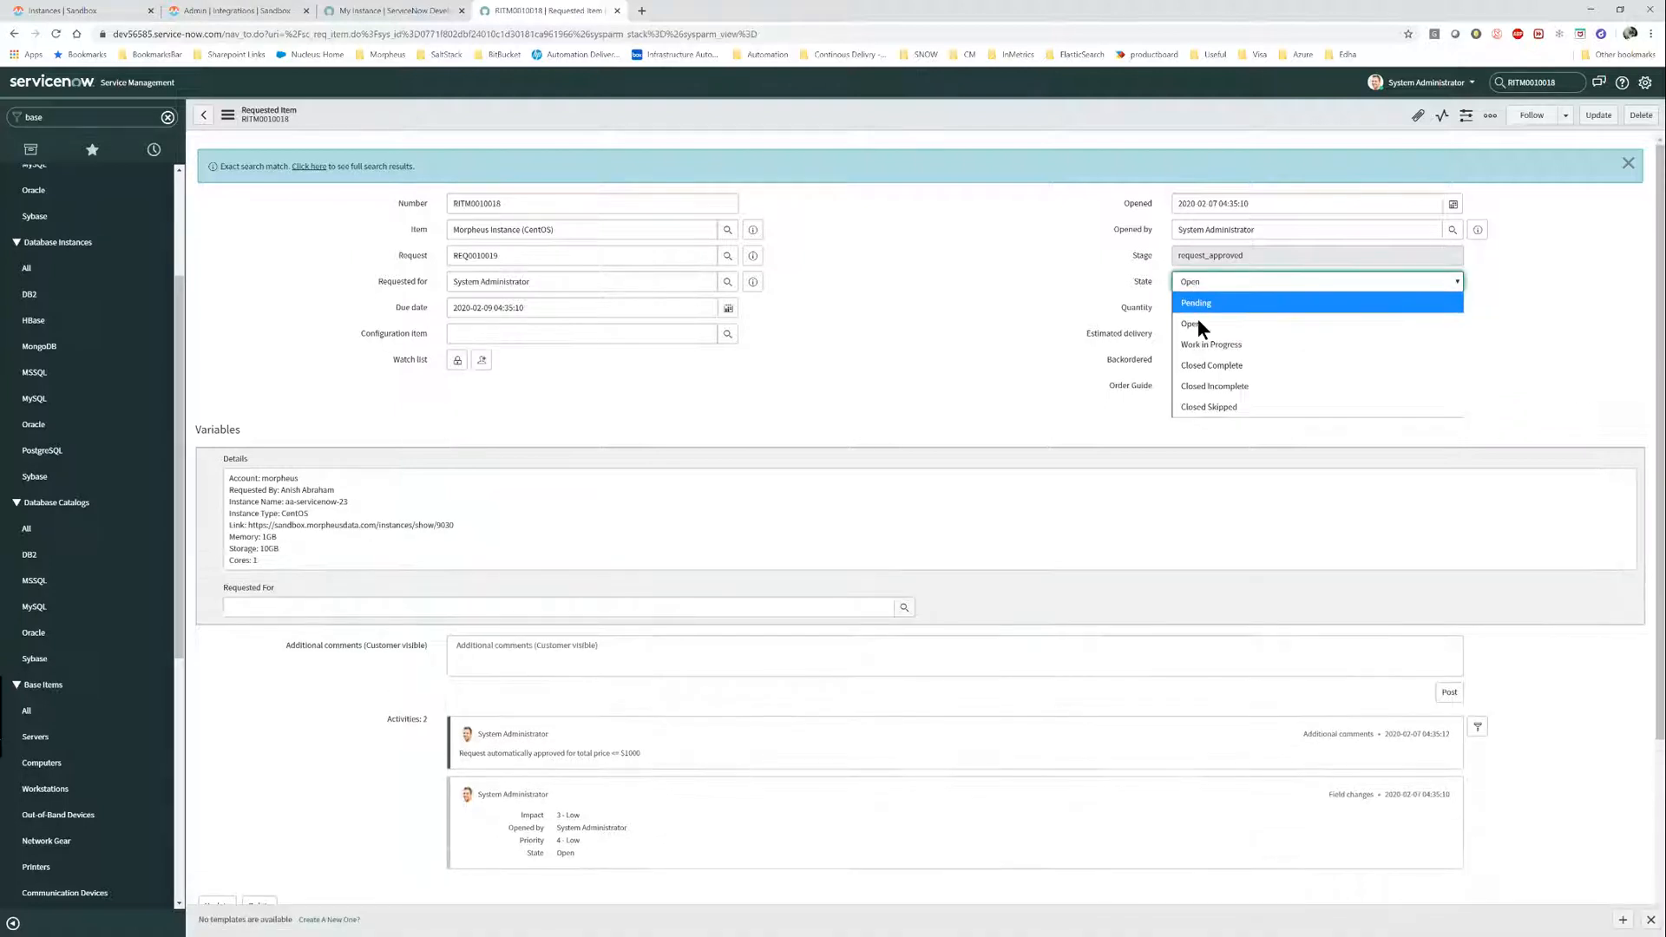
left_click(1199, 367)
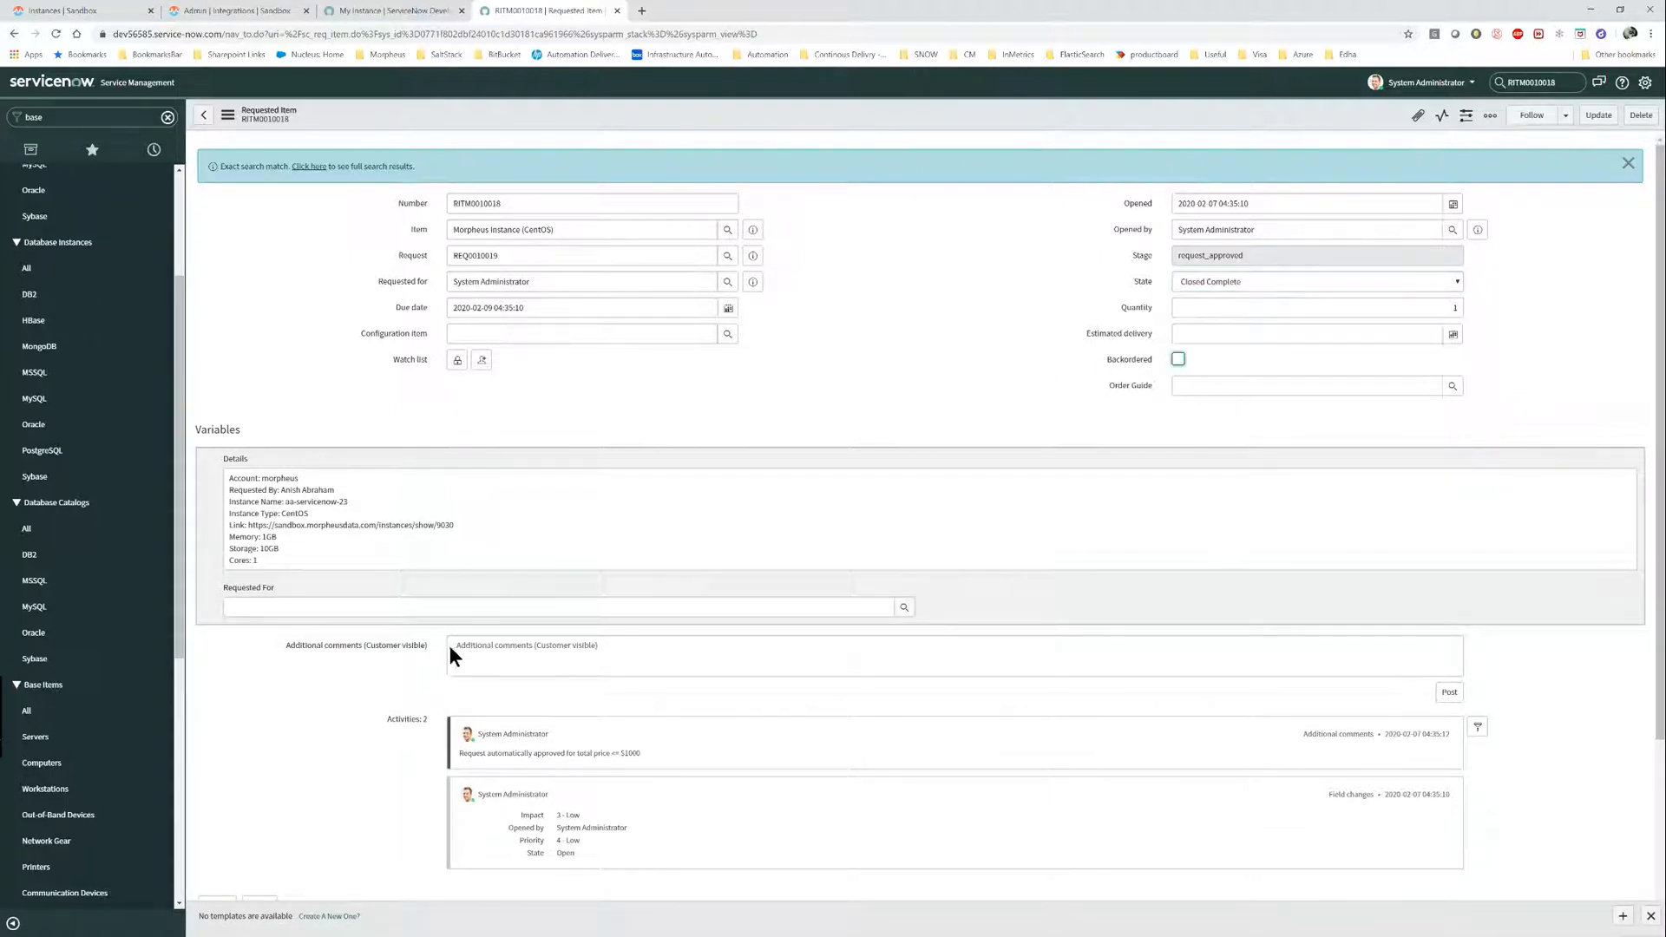
scroll(290, 642, "down", 3)
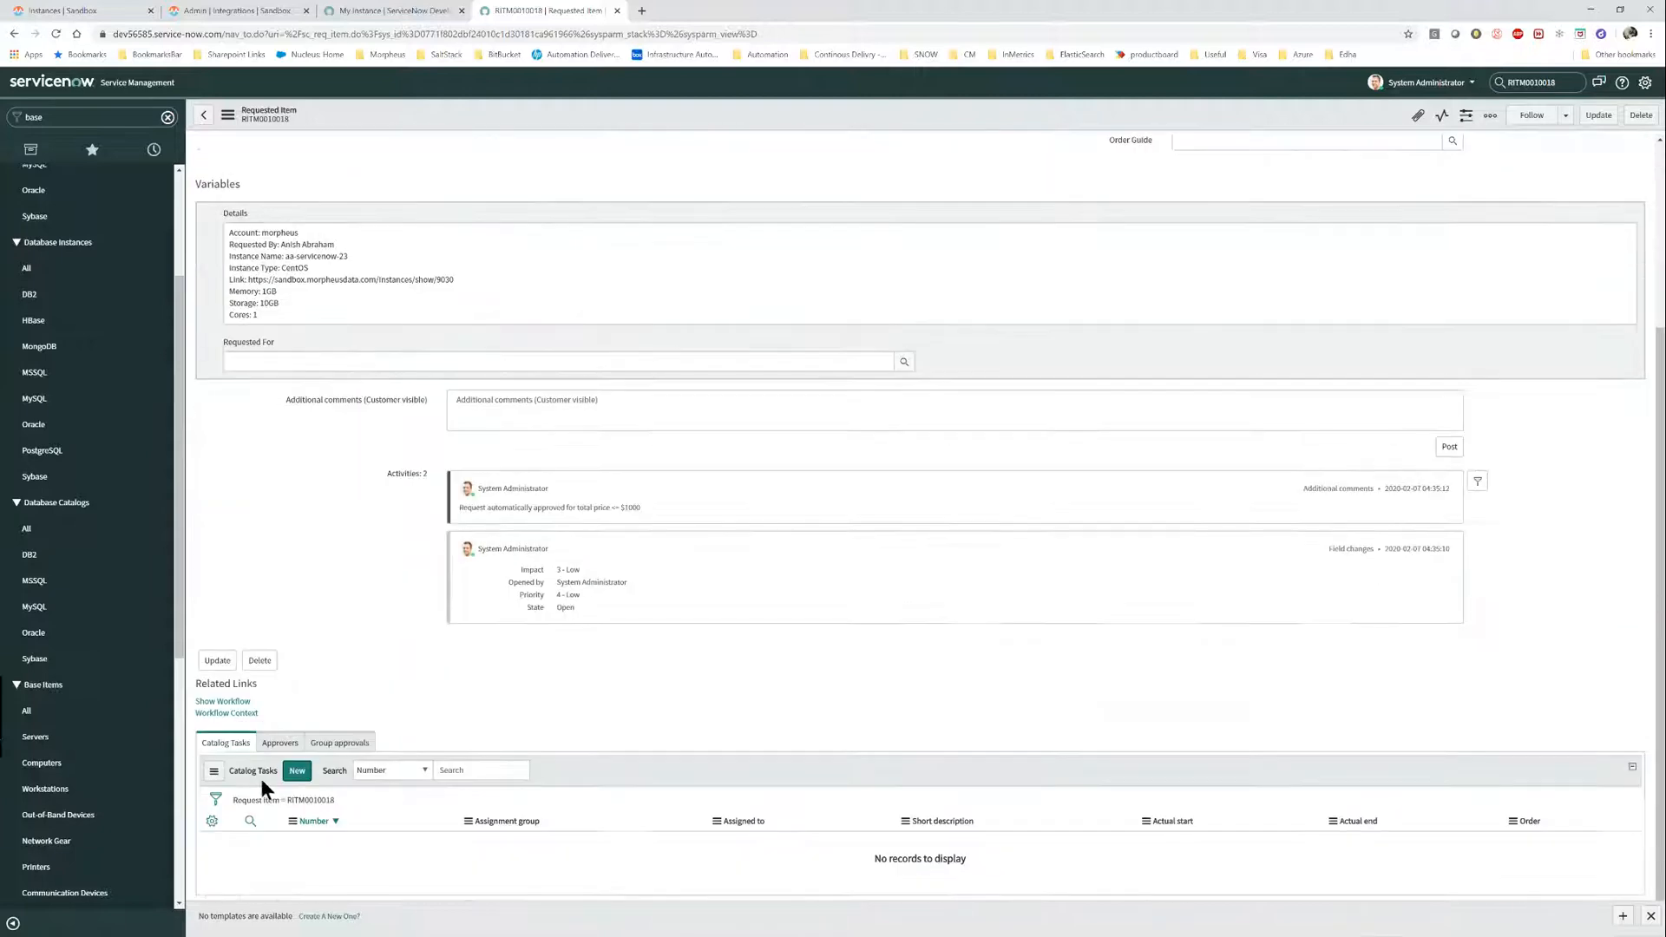
left_click(217, 662)
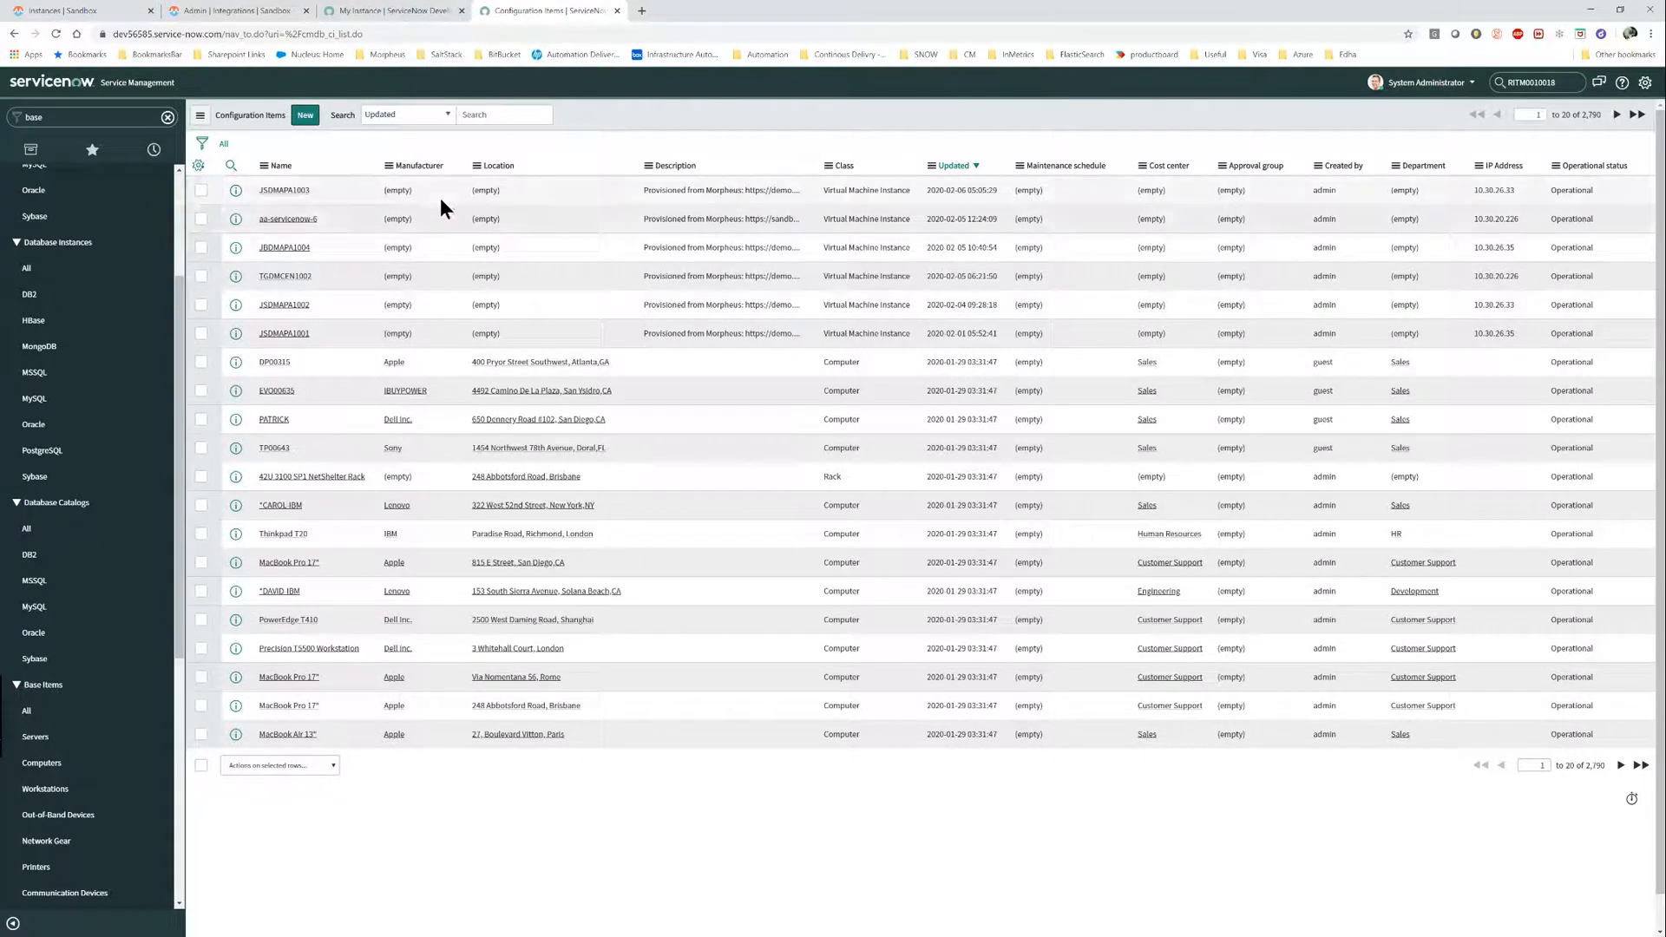
Switch to Morpheus, open the instance's ServiceNow group in a new browser tab, and show its policies.
left_click(111, 12)
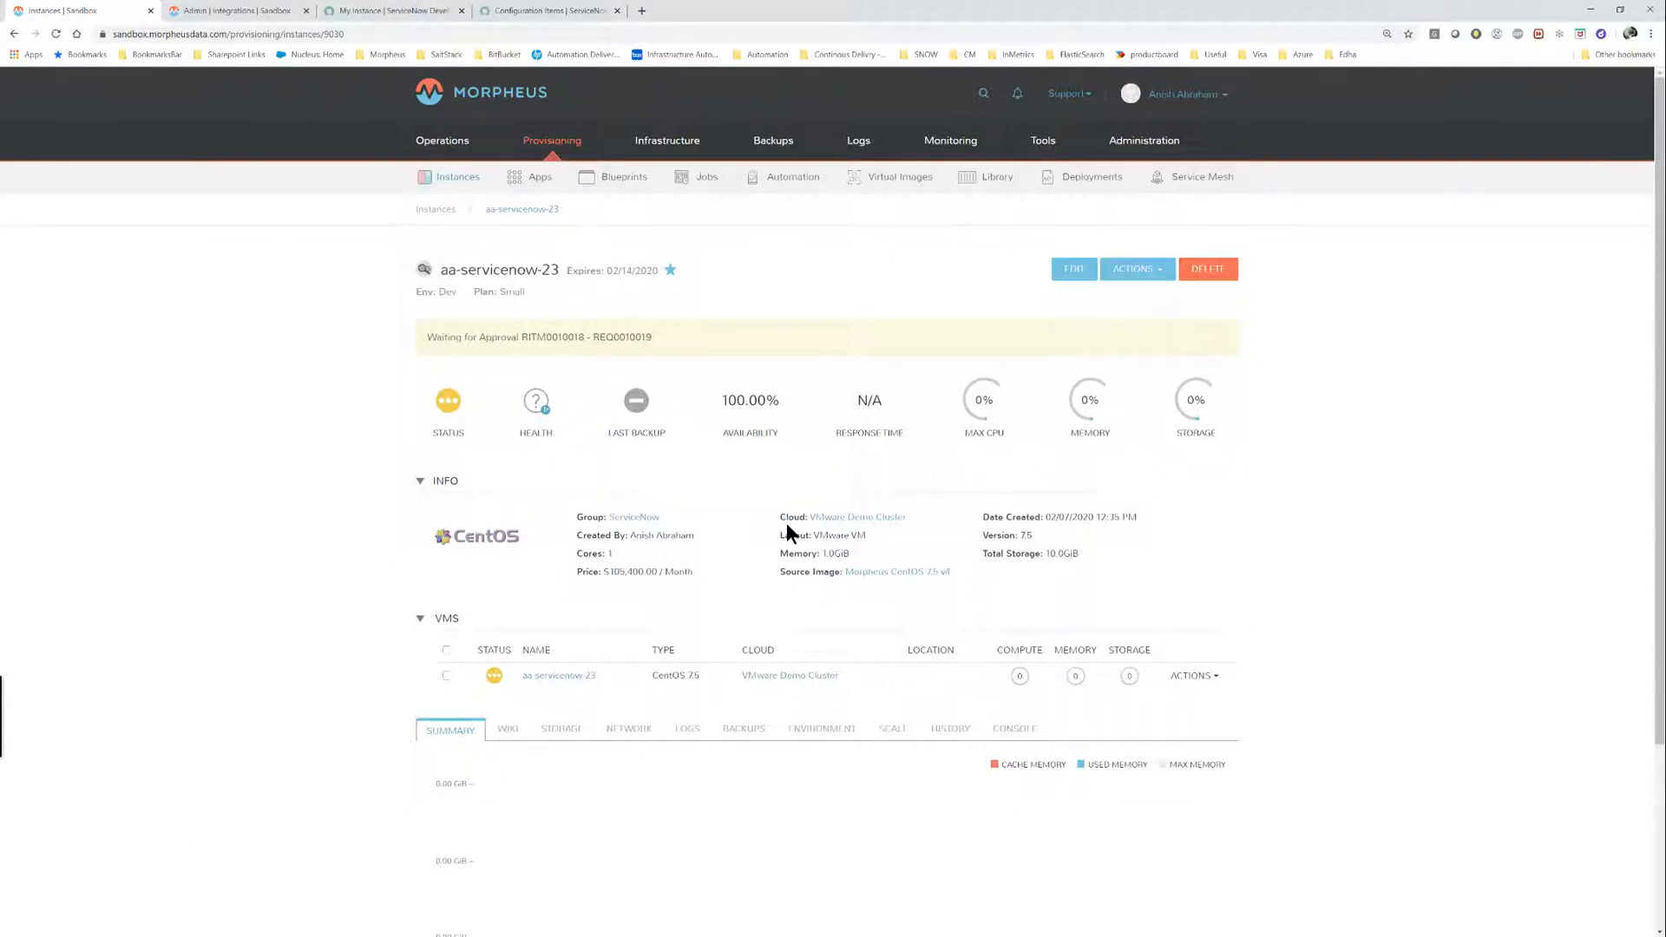
right_click(640, 524)
key("Escape")
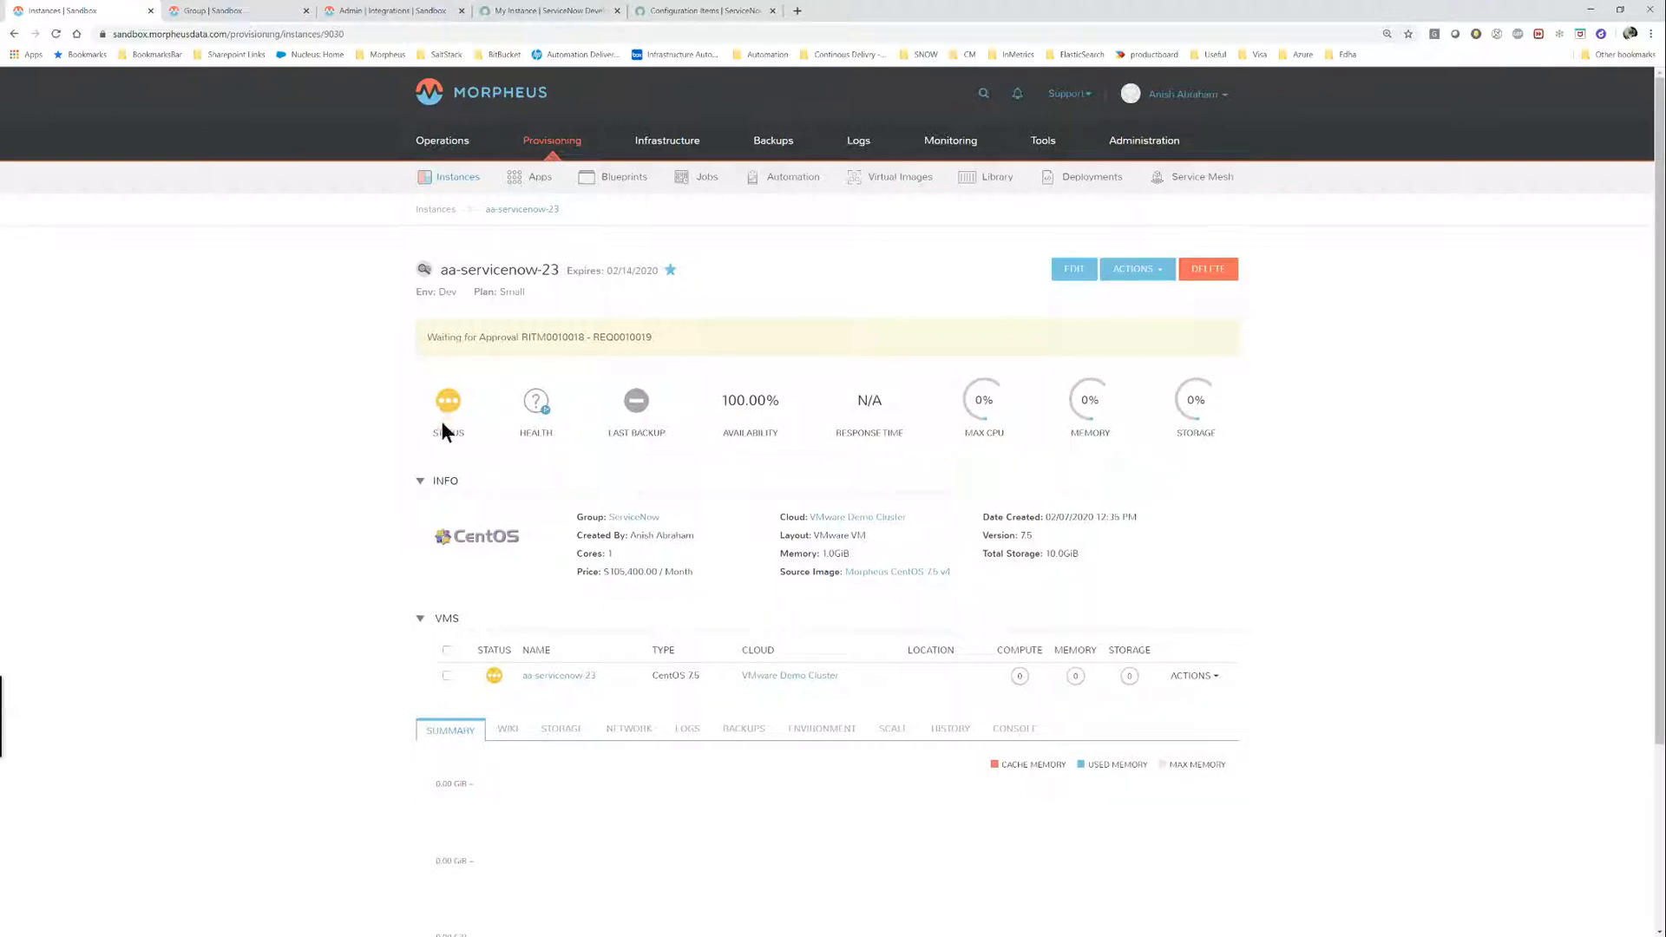
left_click(223, 11)
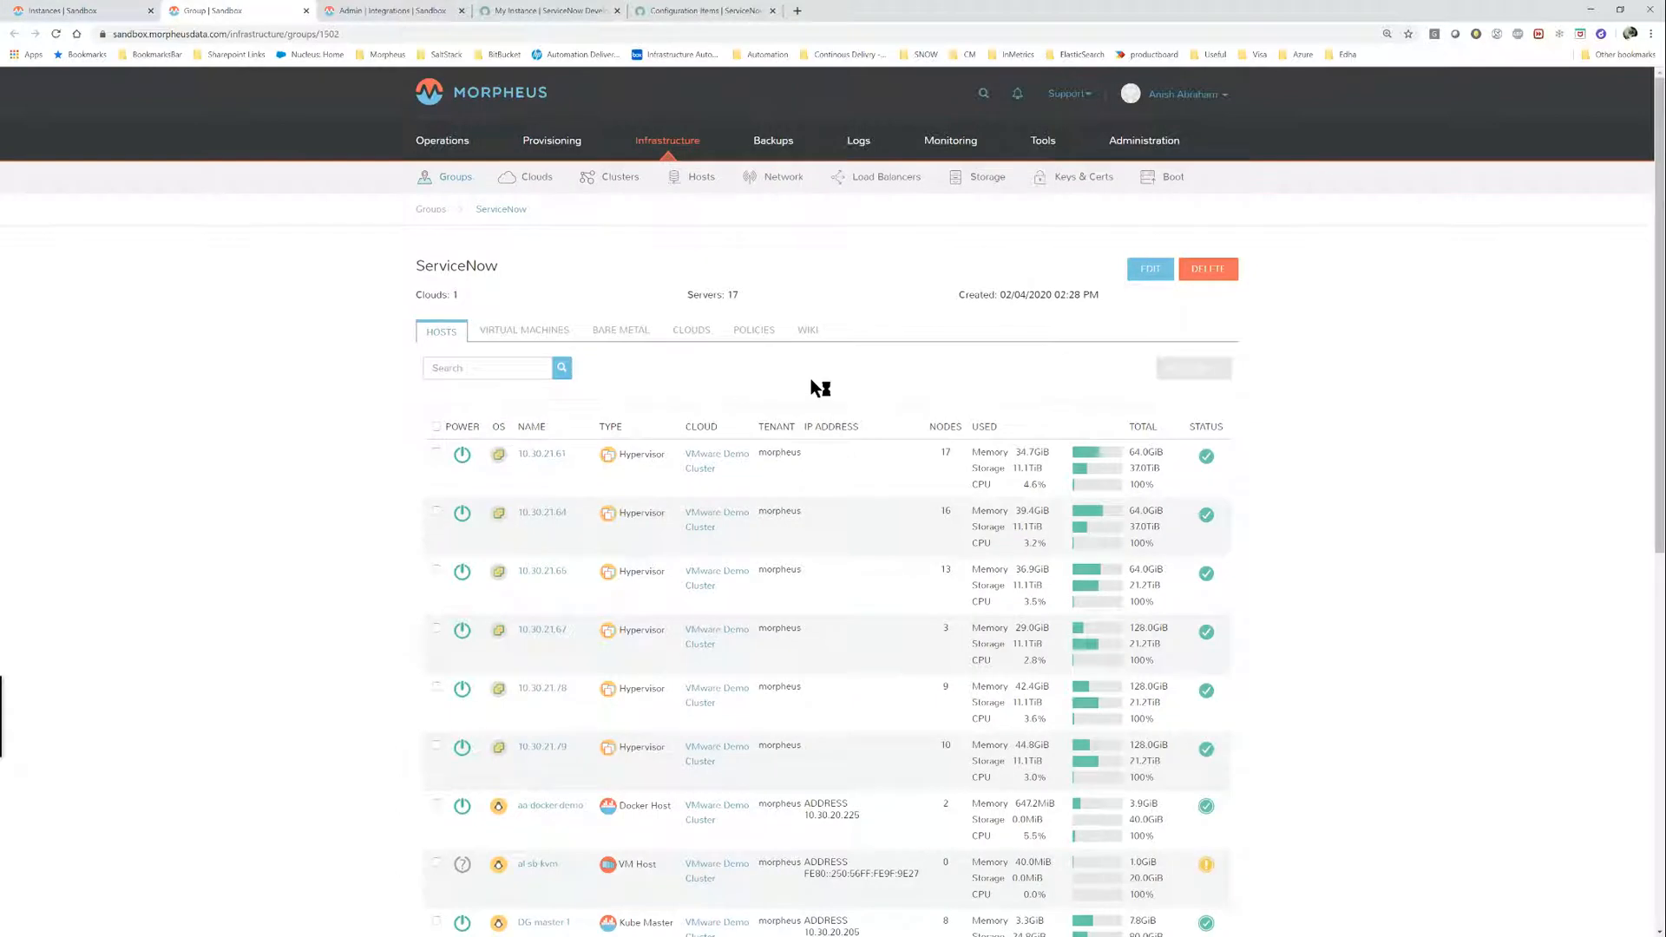
left_click(744, 333)
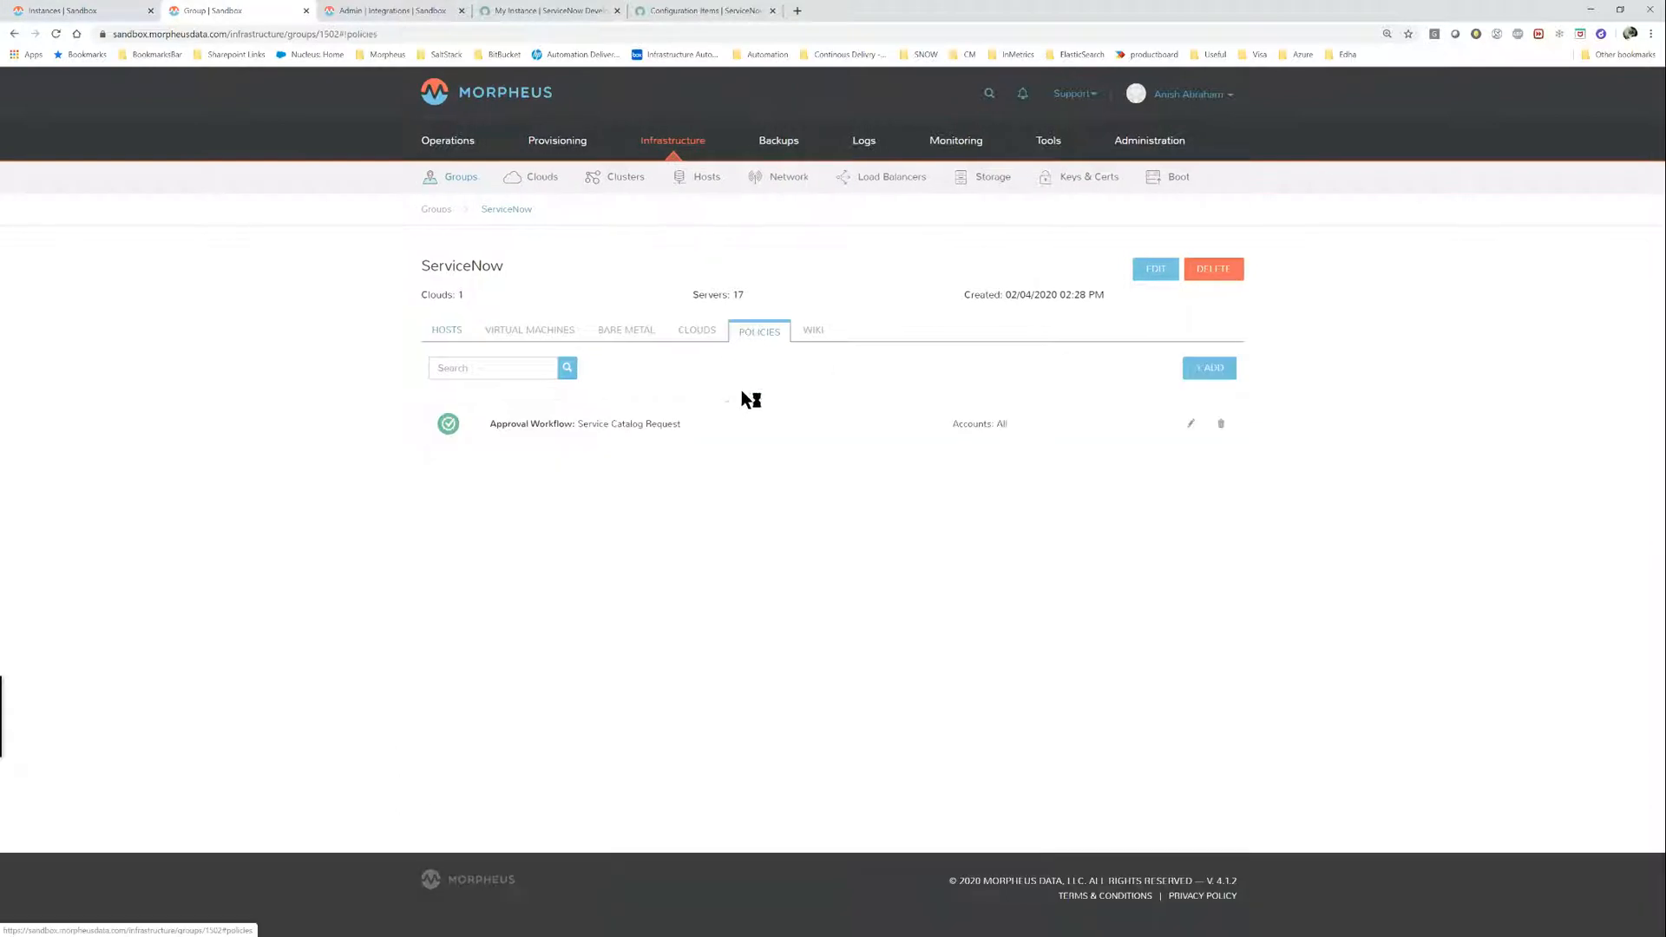
Examine the approval integration and available workflows in the group's provision approval policy, and close the policy without saving.
left_click(1191, 423)
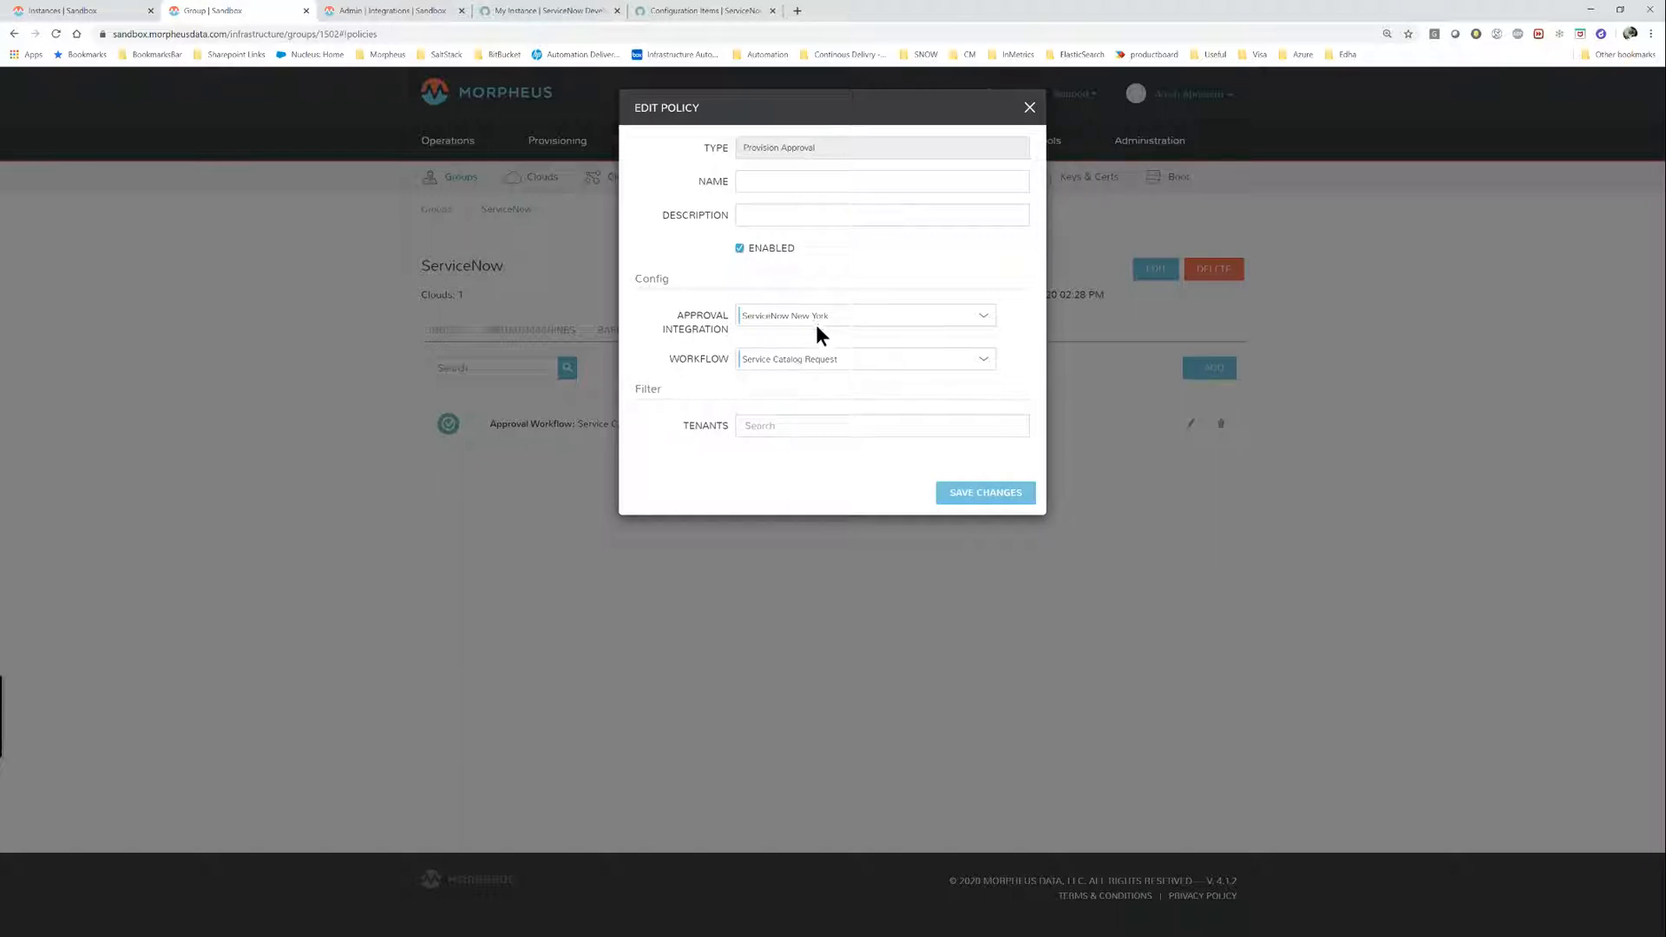
left_click(781, 366)
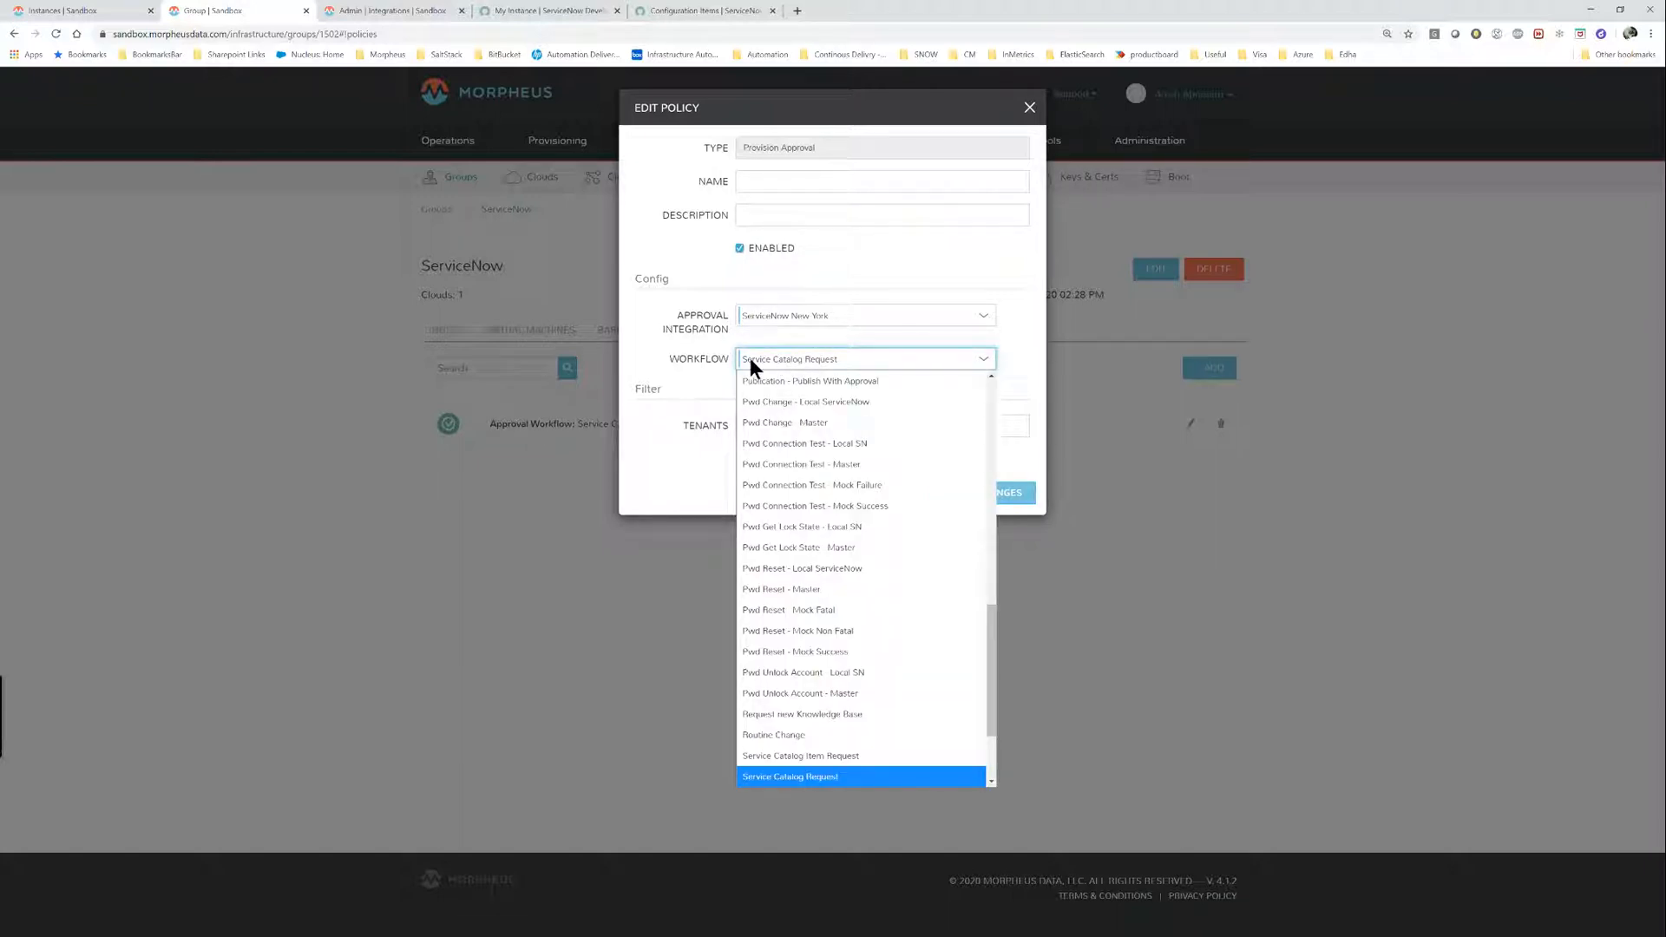
left_click(692, 356)
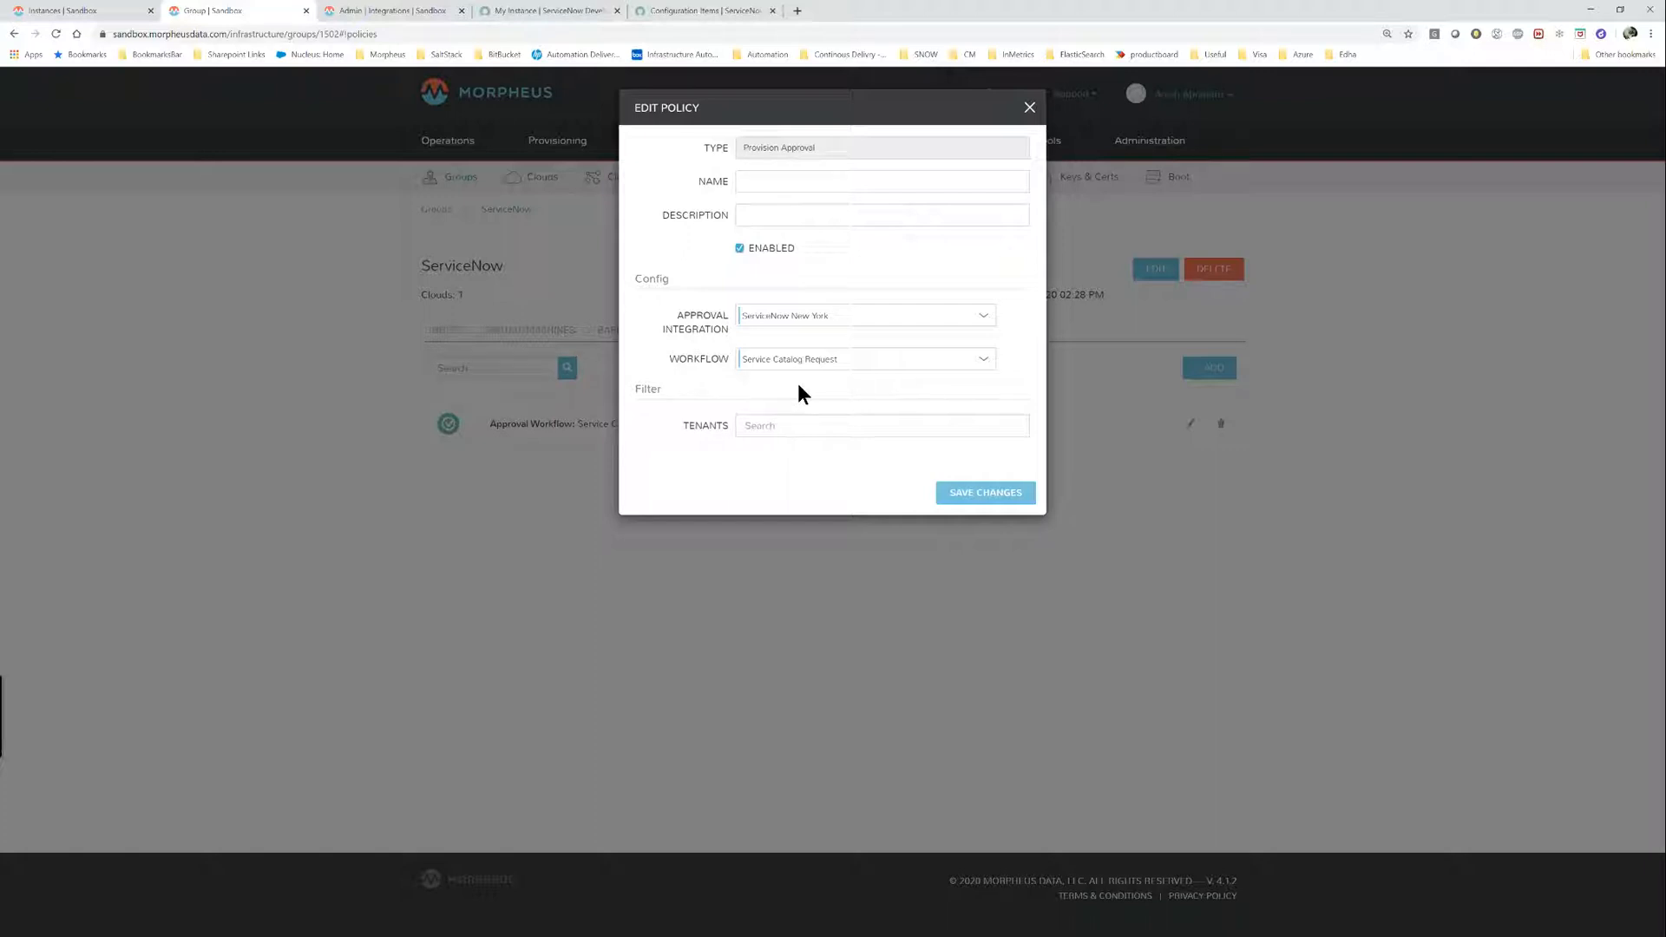
left_click(1029, 107)
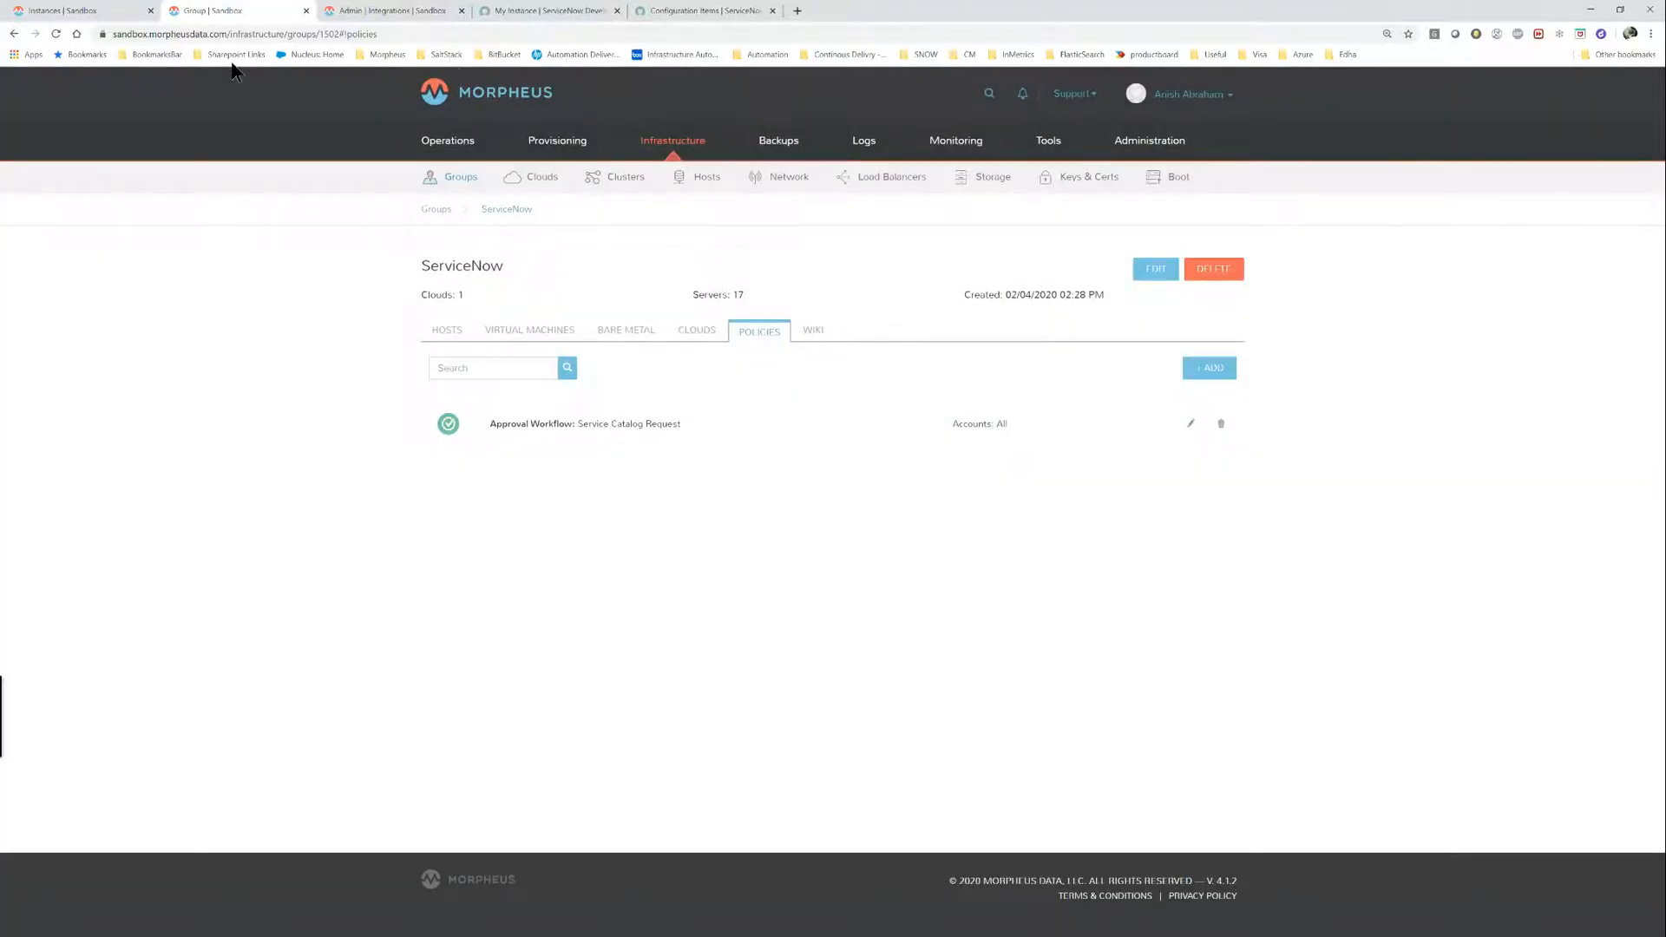
Return to aa-servicenow-23 and examine the individual provisioning stages in its history, from Prepare Resources through Network Wait.
left_click(50, 12)
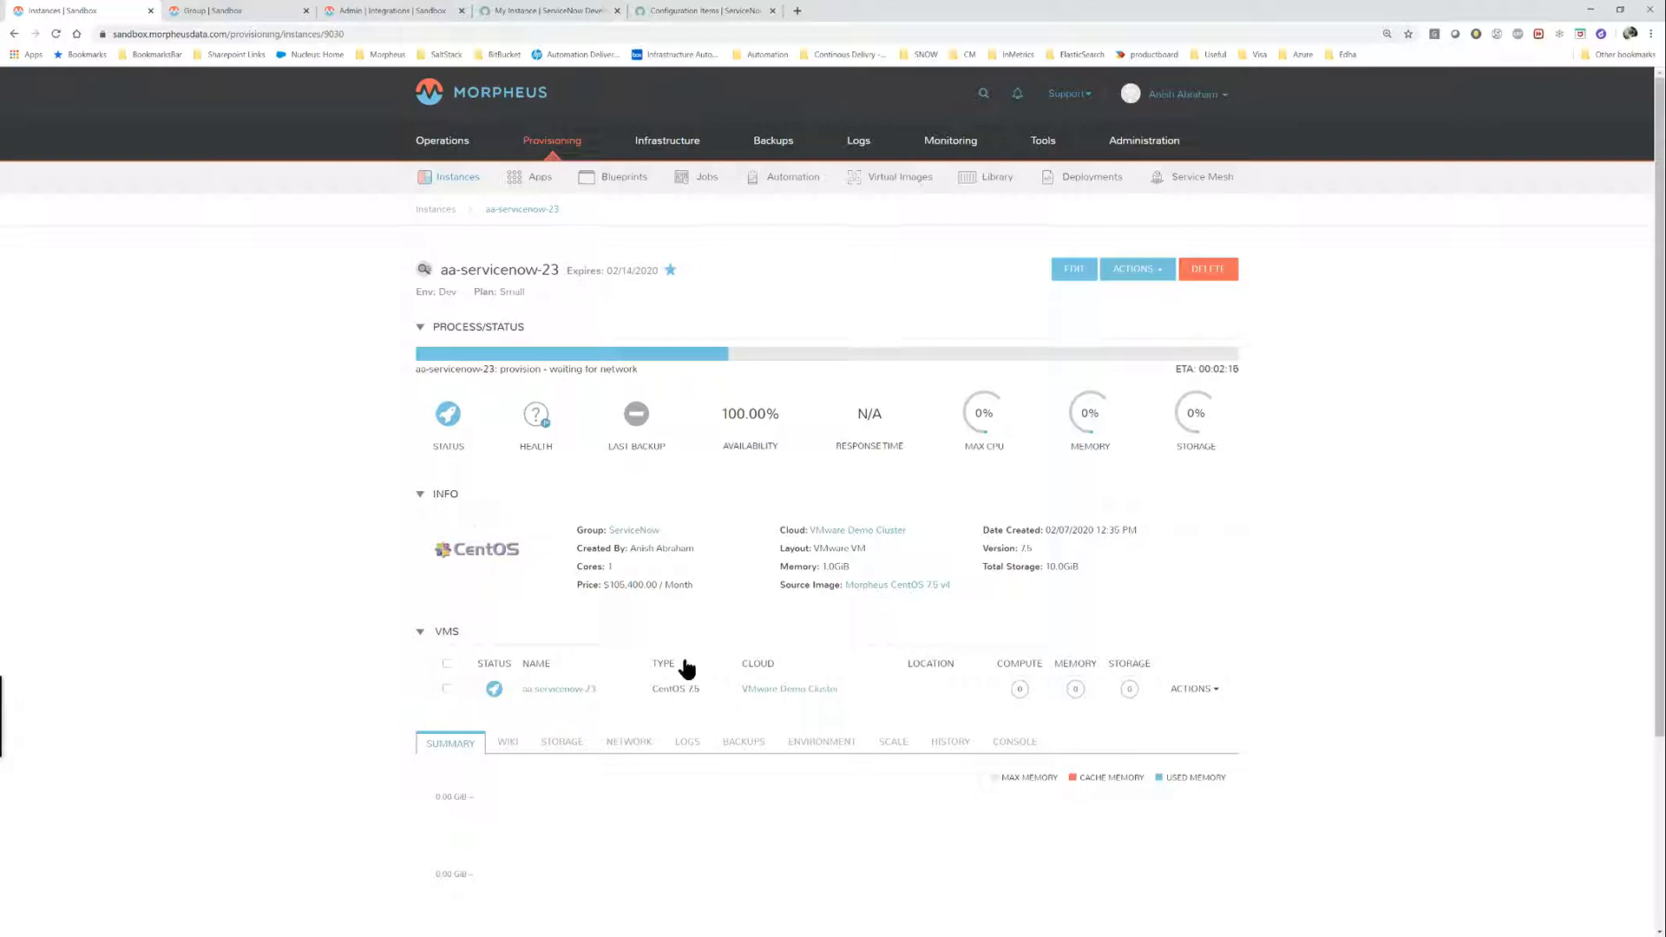
left_click(949, 743)
scroll(361, 669, "down", 1)
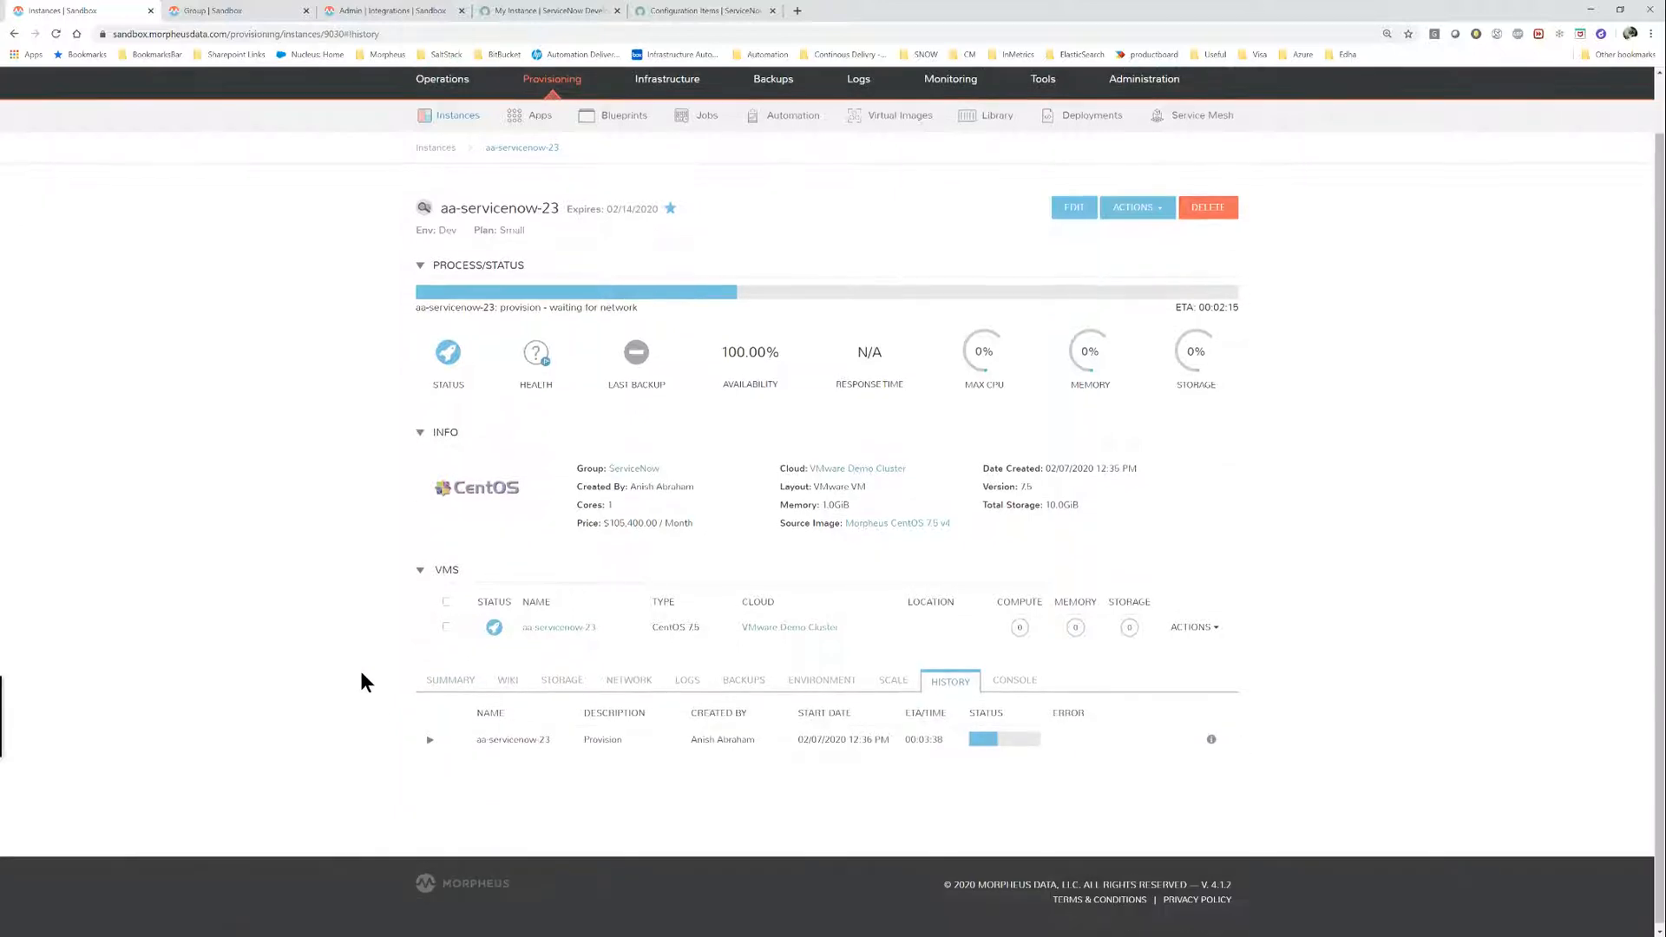
left_click(431, 737)
scroll(353, 670, "down", 2)
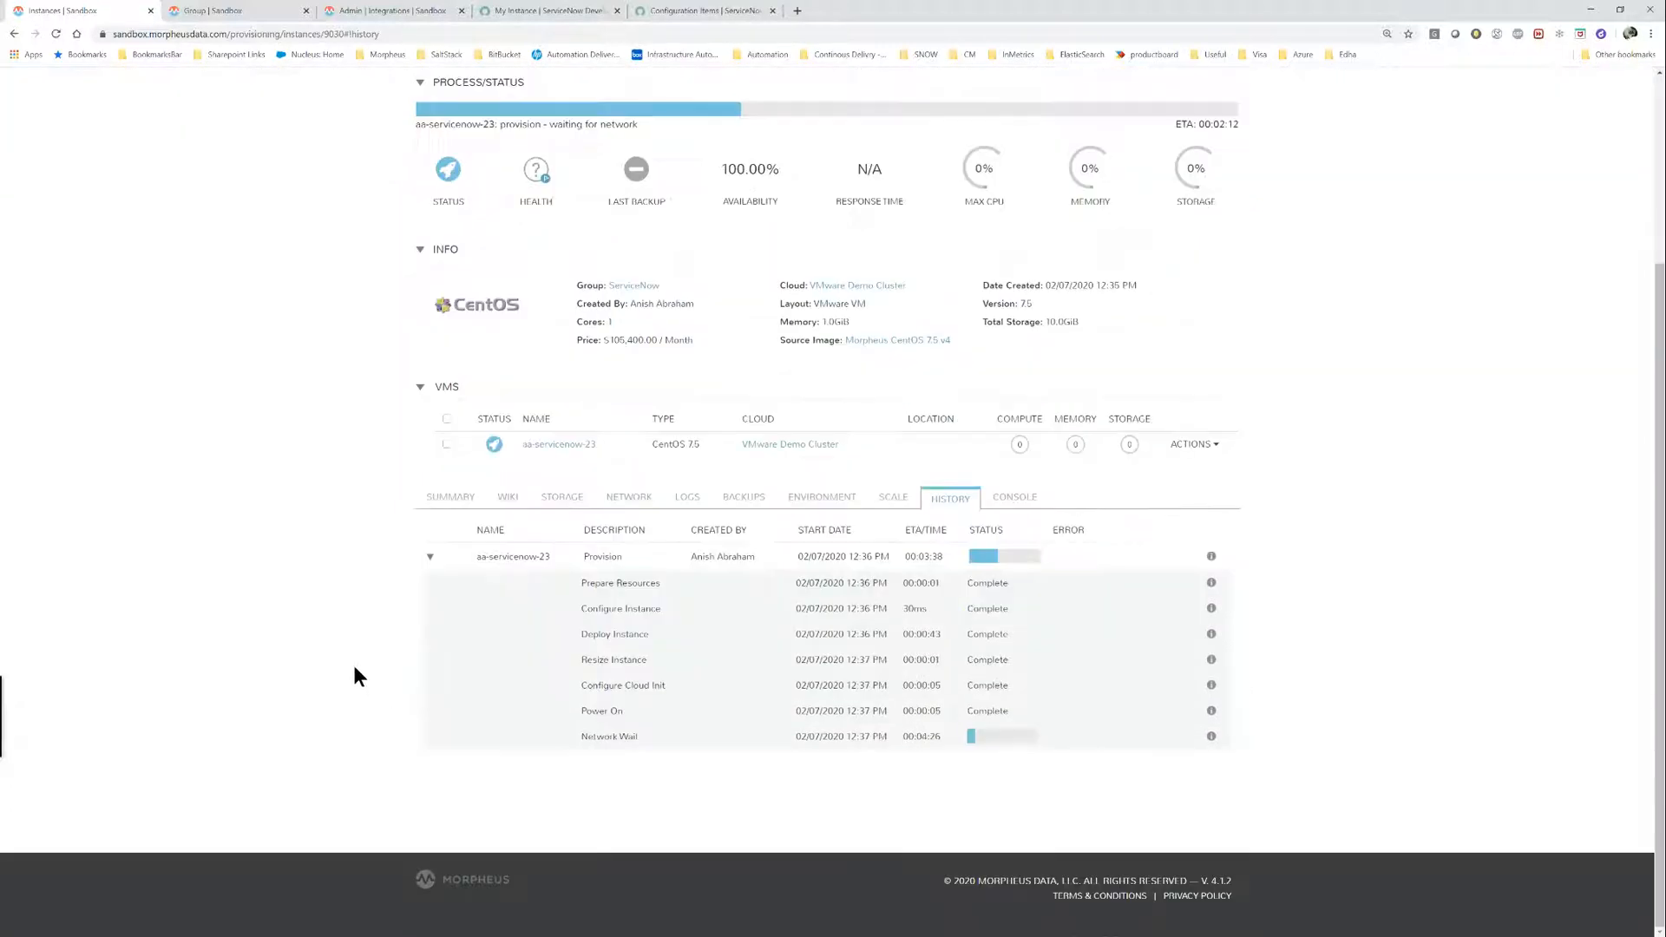
left_click_drag(596, 583, 649, 633)
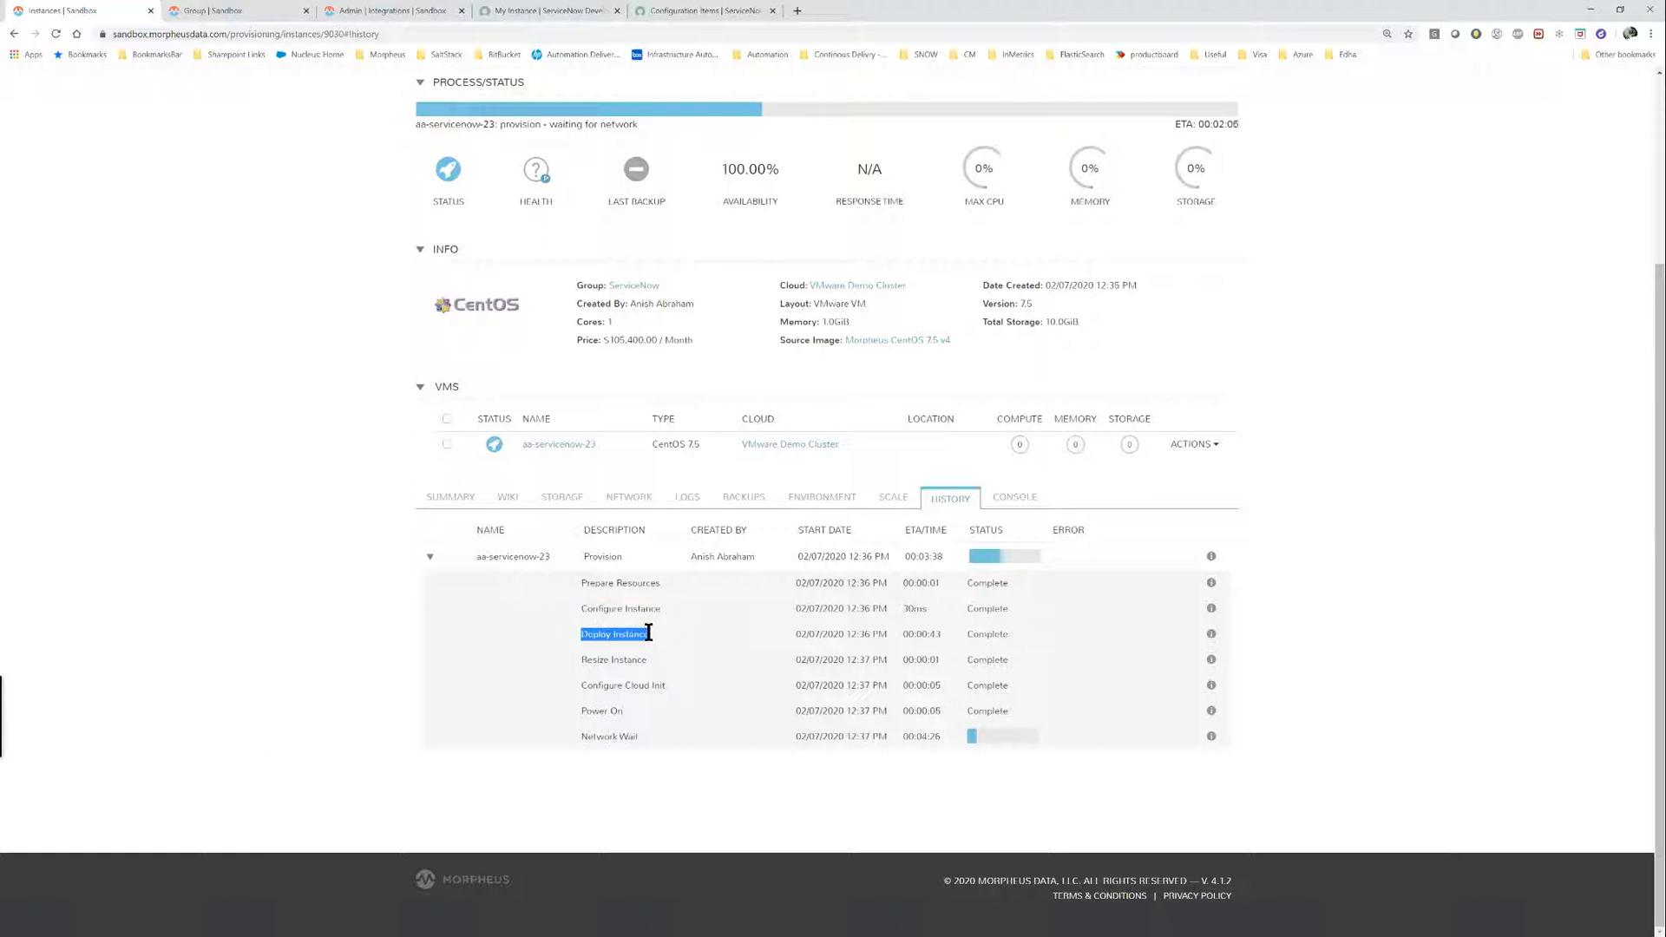
left_click_drag(578, 659, 640, 658)
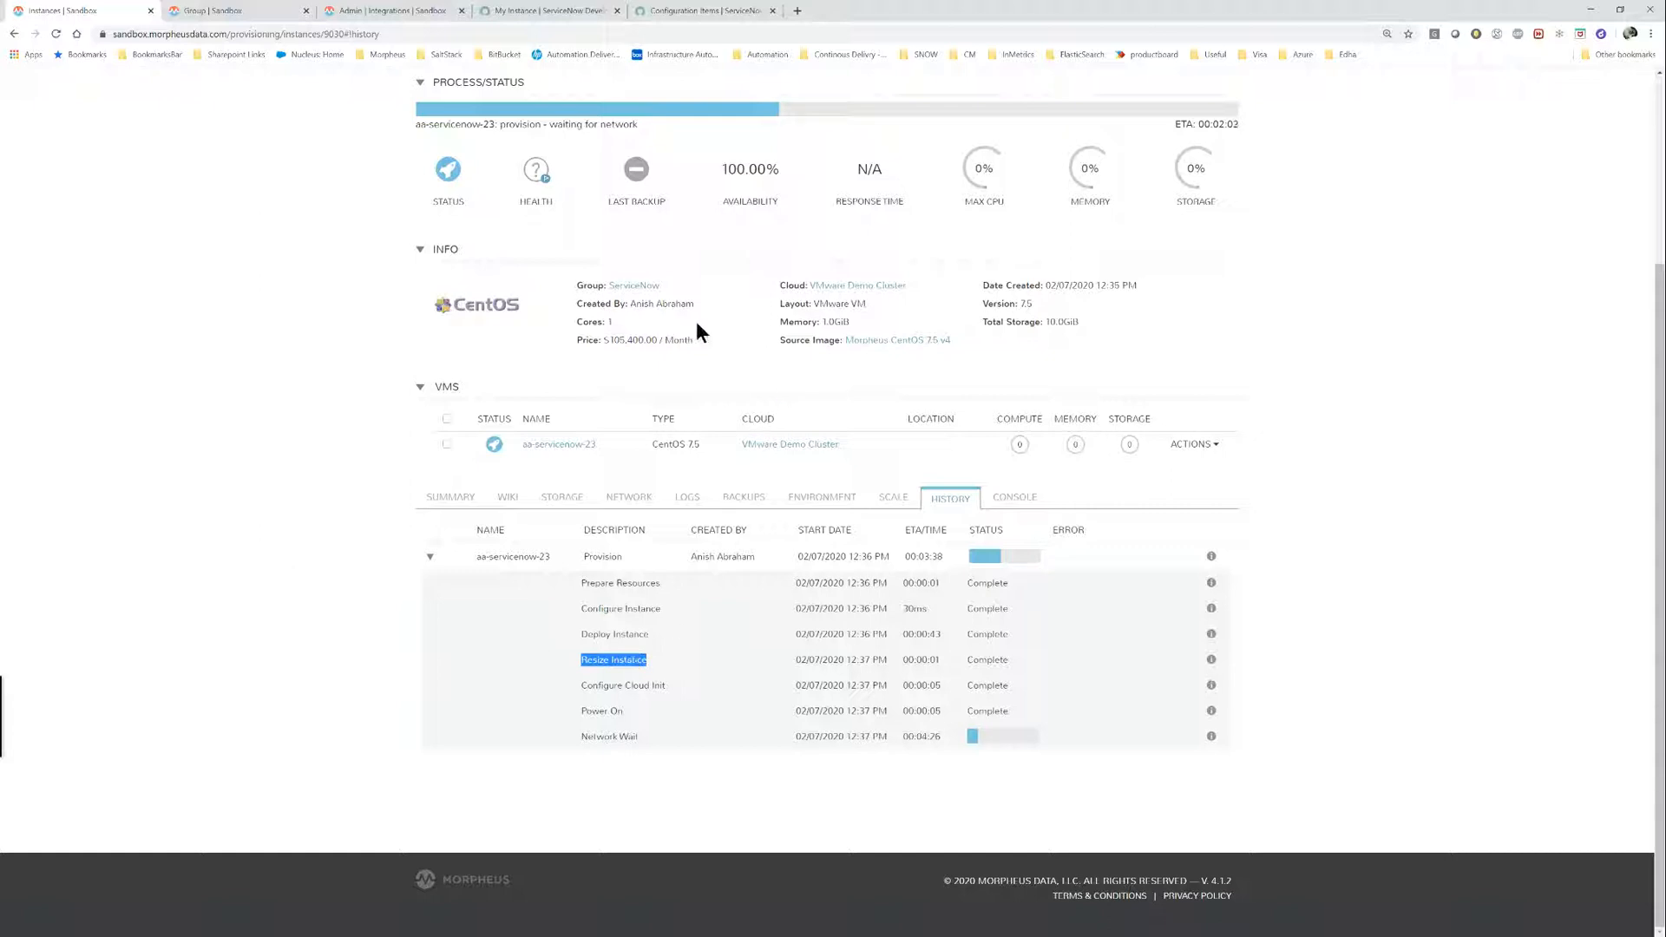
left_click_drag(589, 690, 637, 737)
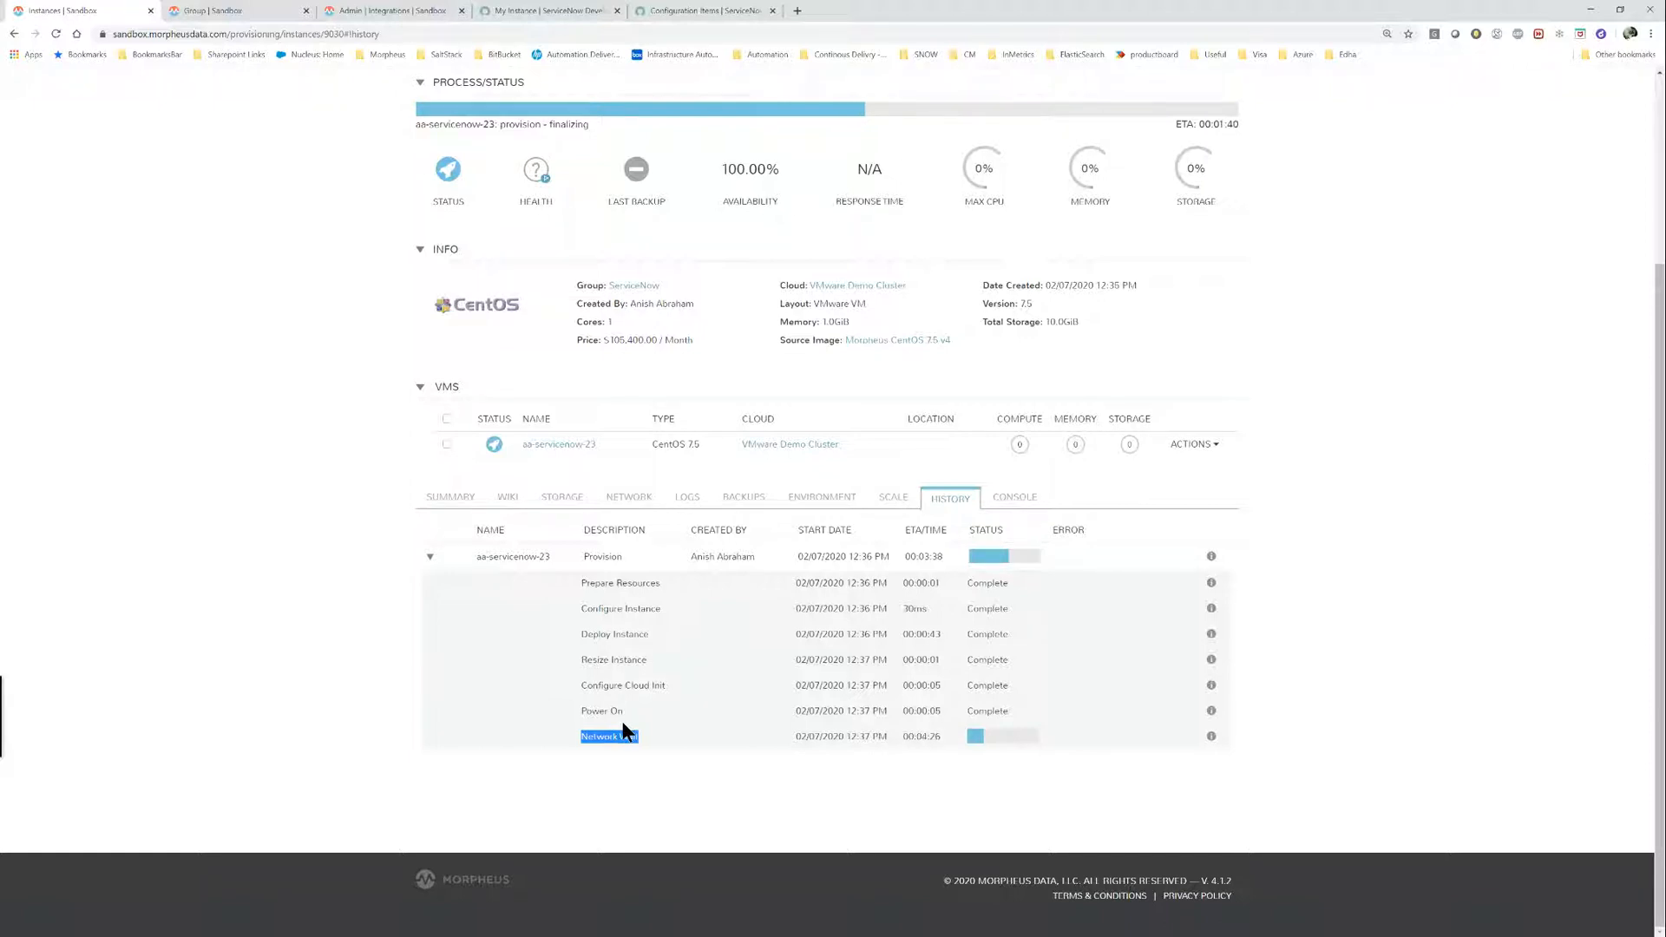
Copy the instance name aa-servicenow-23 and switch to the ServiceNow configuration items list.
scroll(621, 729, "up", 2)
left_click_drag(443, 160, 553, 154)
right_click(552, 154)
left_click(561, 162)
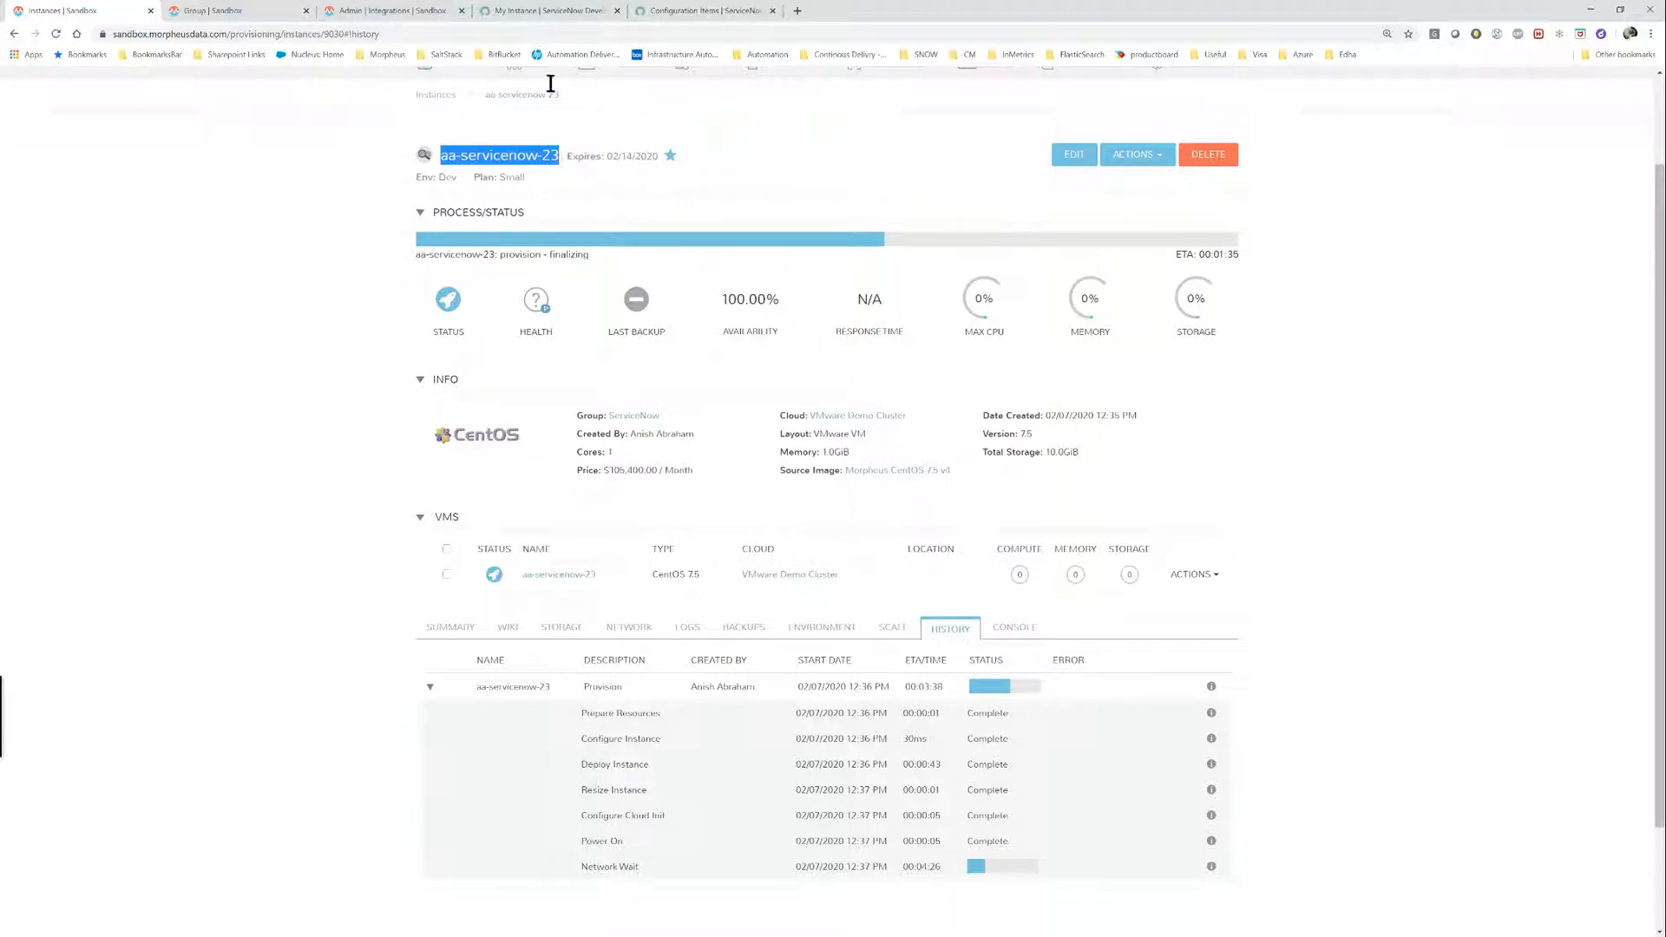
left_click(558, 12)
left_click(655, 12)
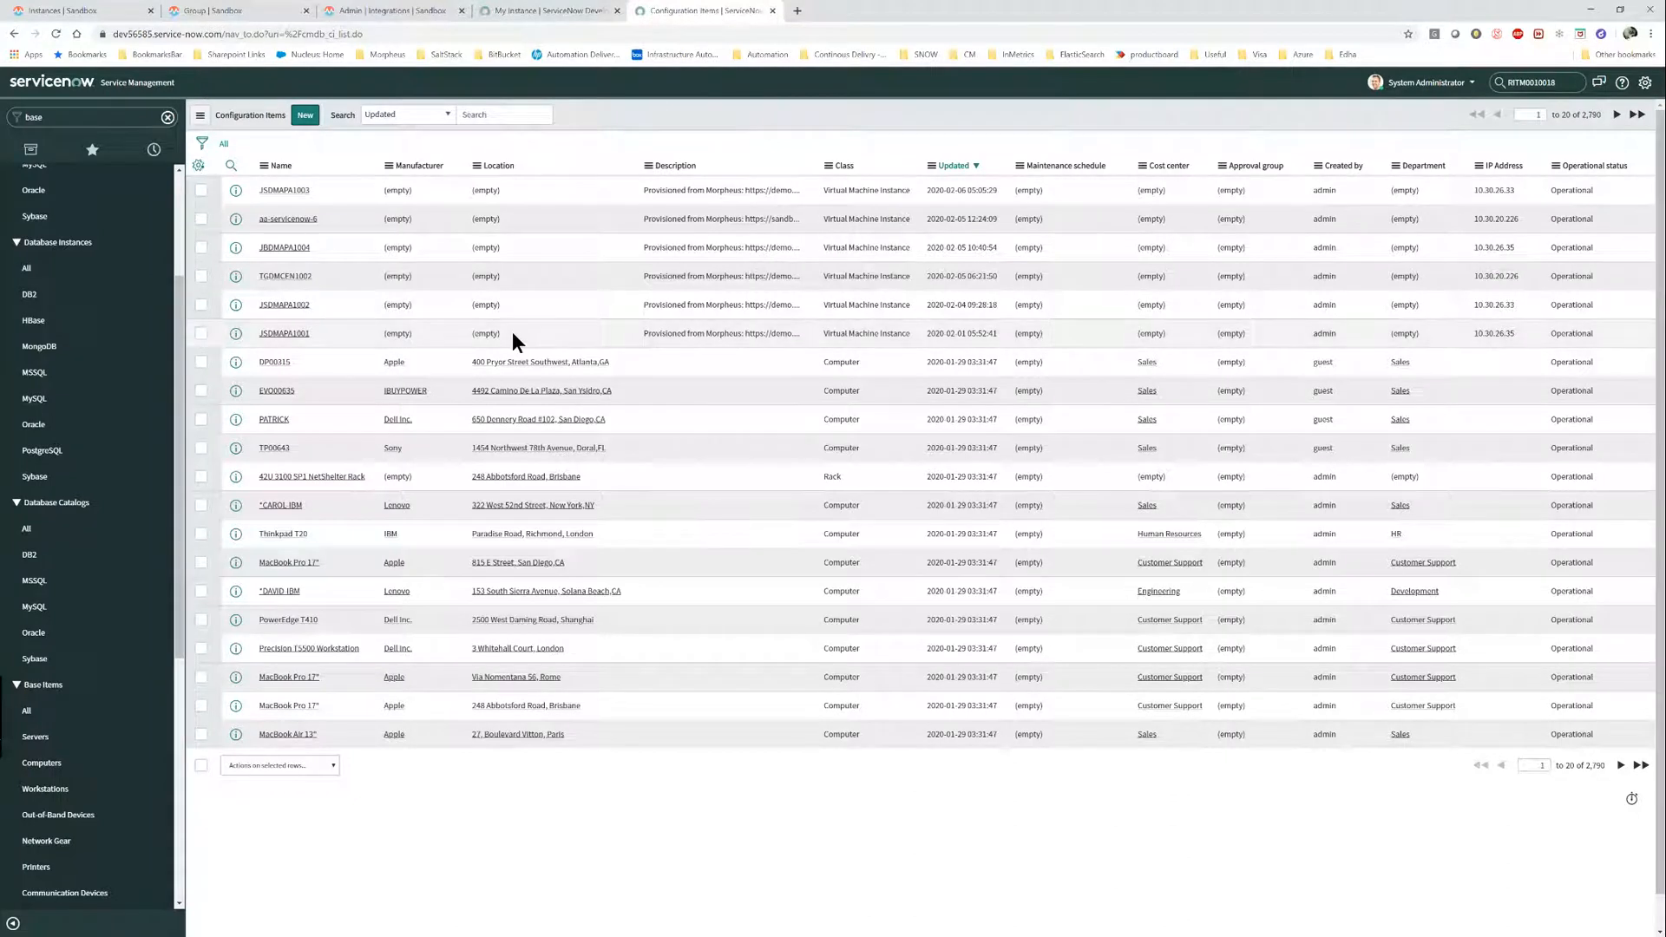
Filter the configuration items where Name contains aa-servicenow-23 and run the filter.
left_click(202, 143)
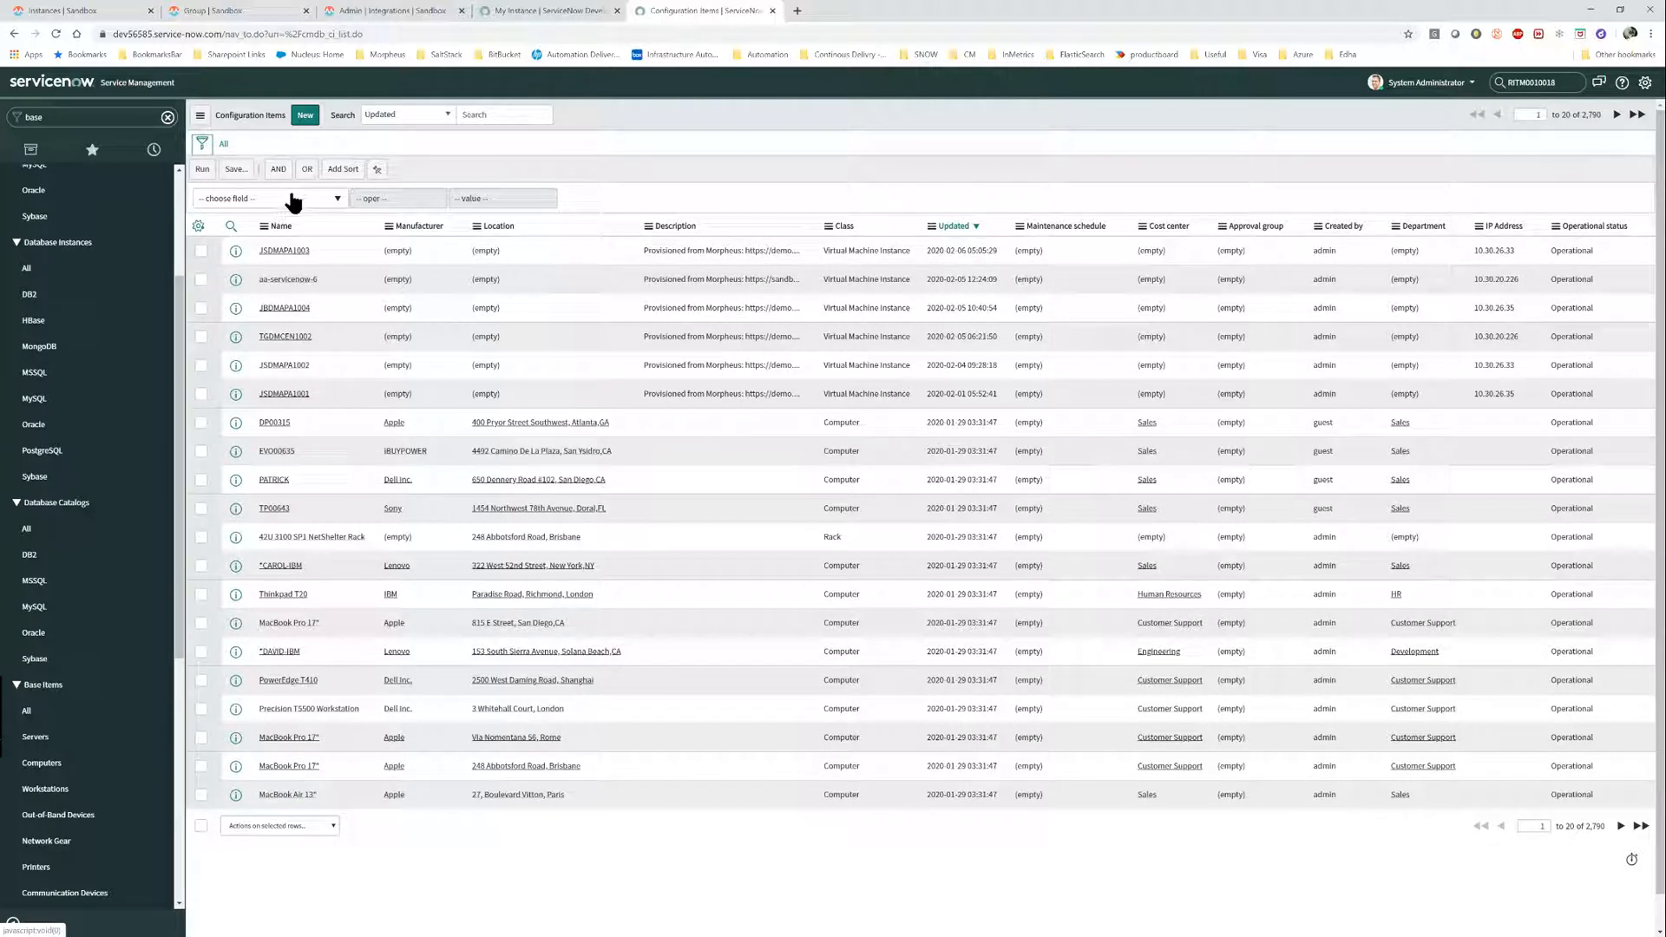
left_click(293, 200)
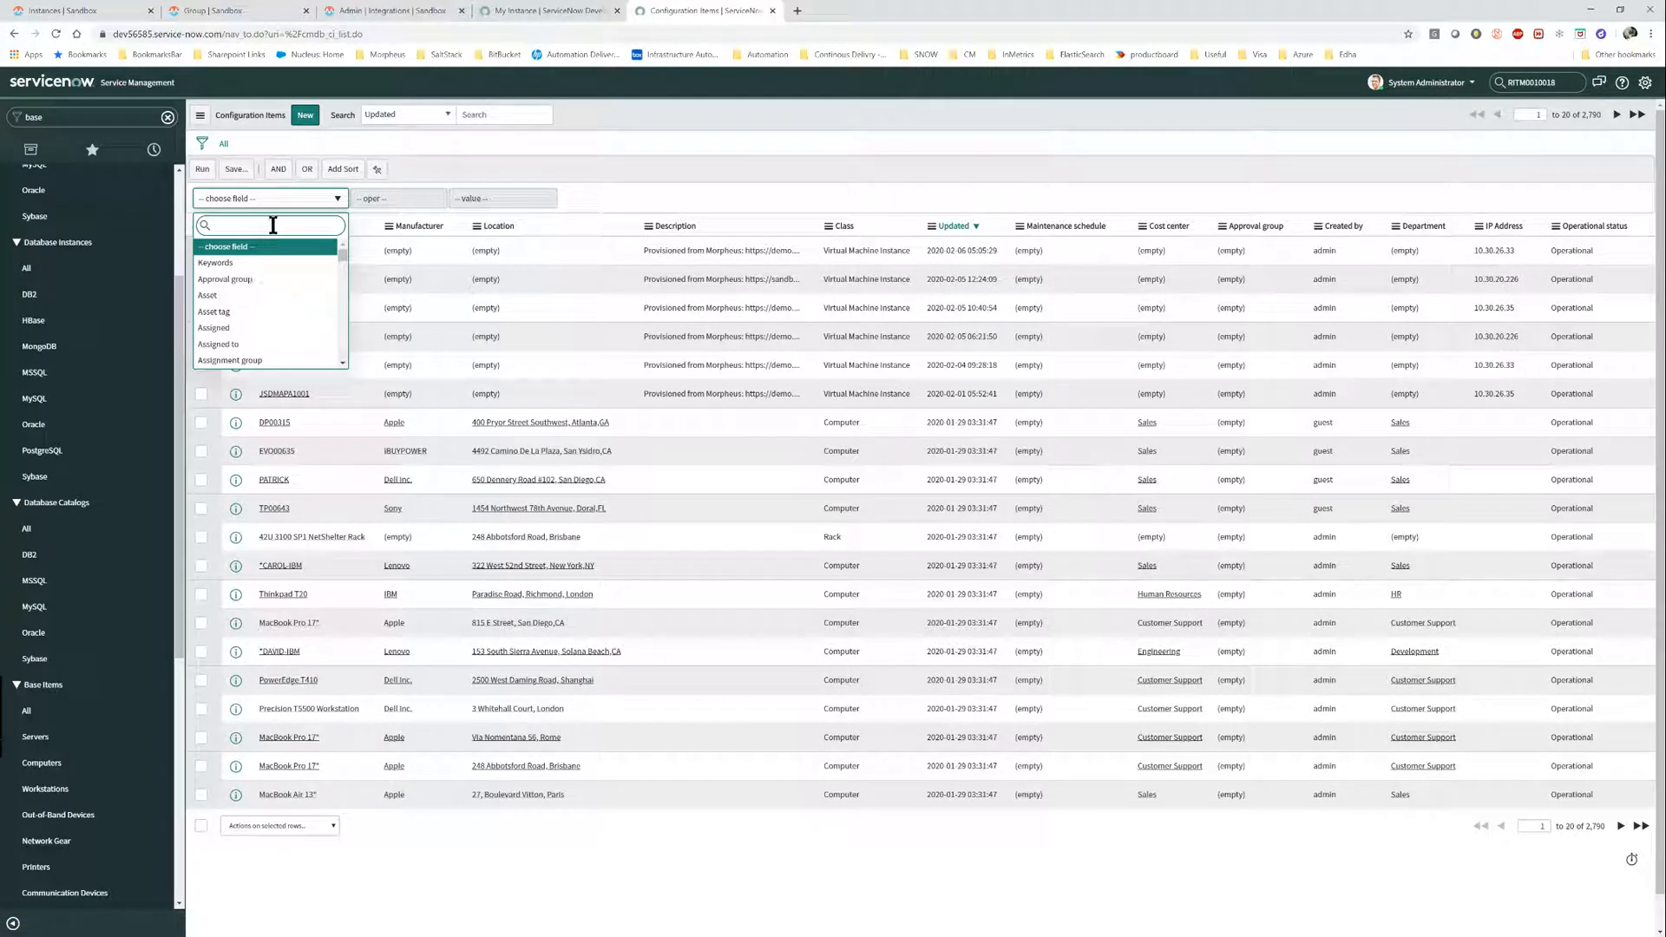
type("nam")
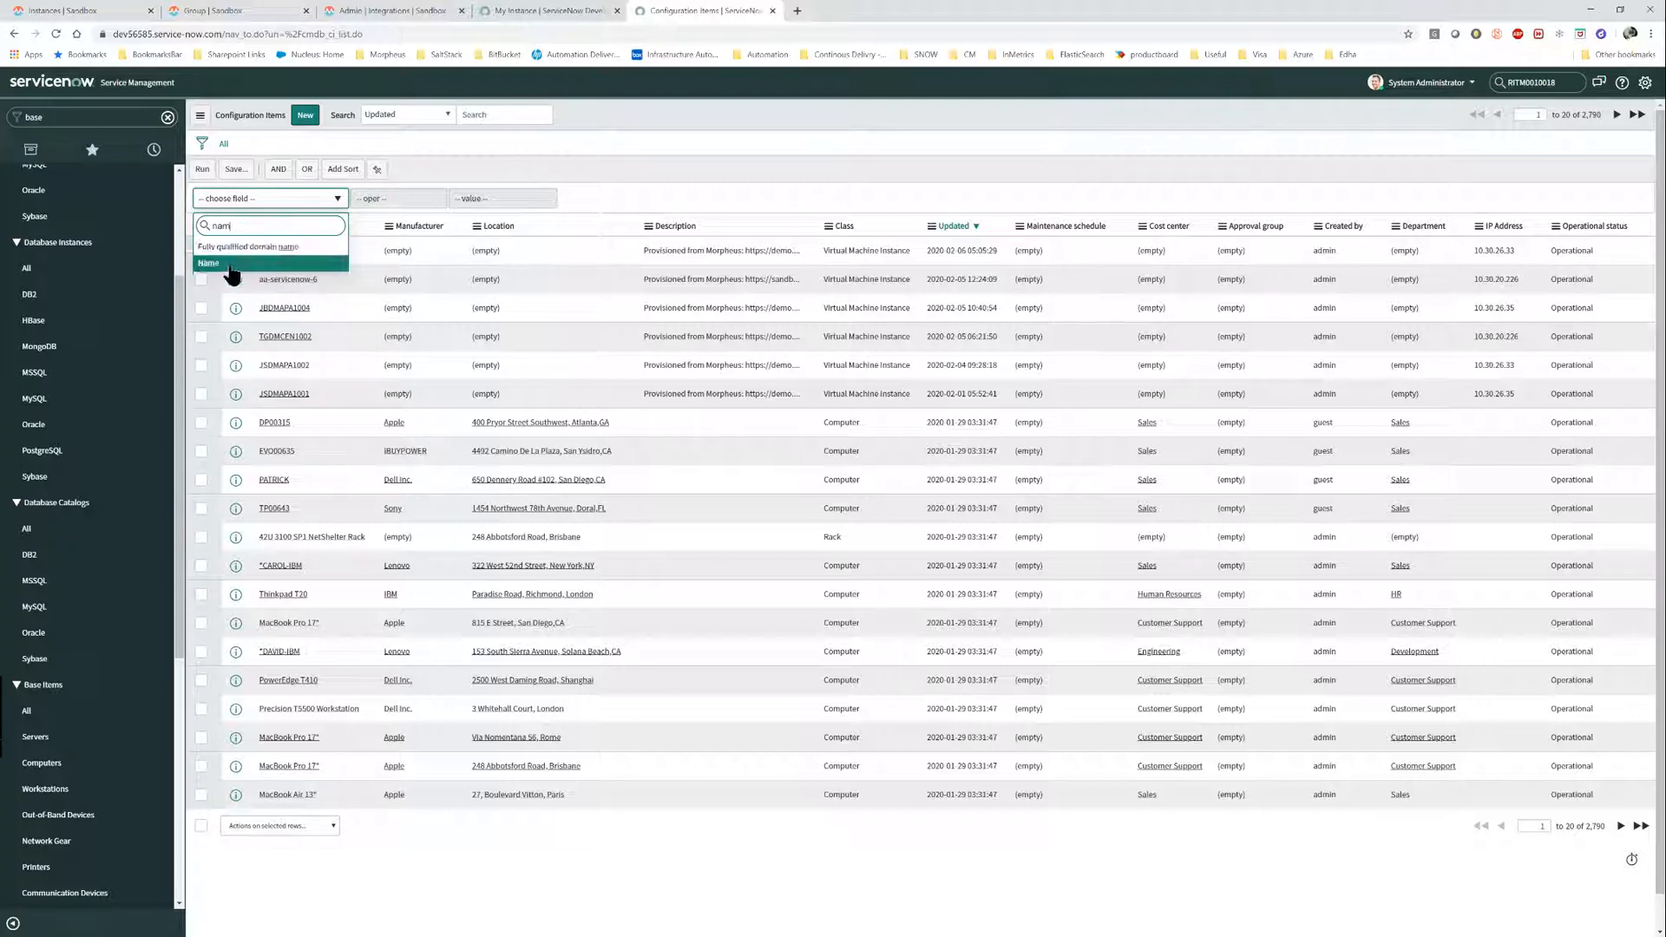
key("Return")
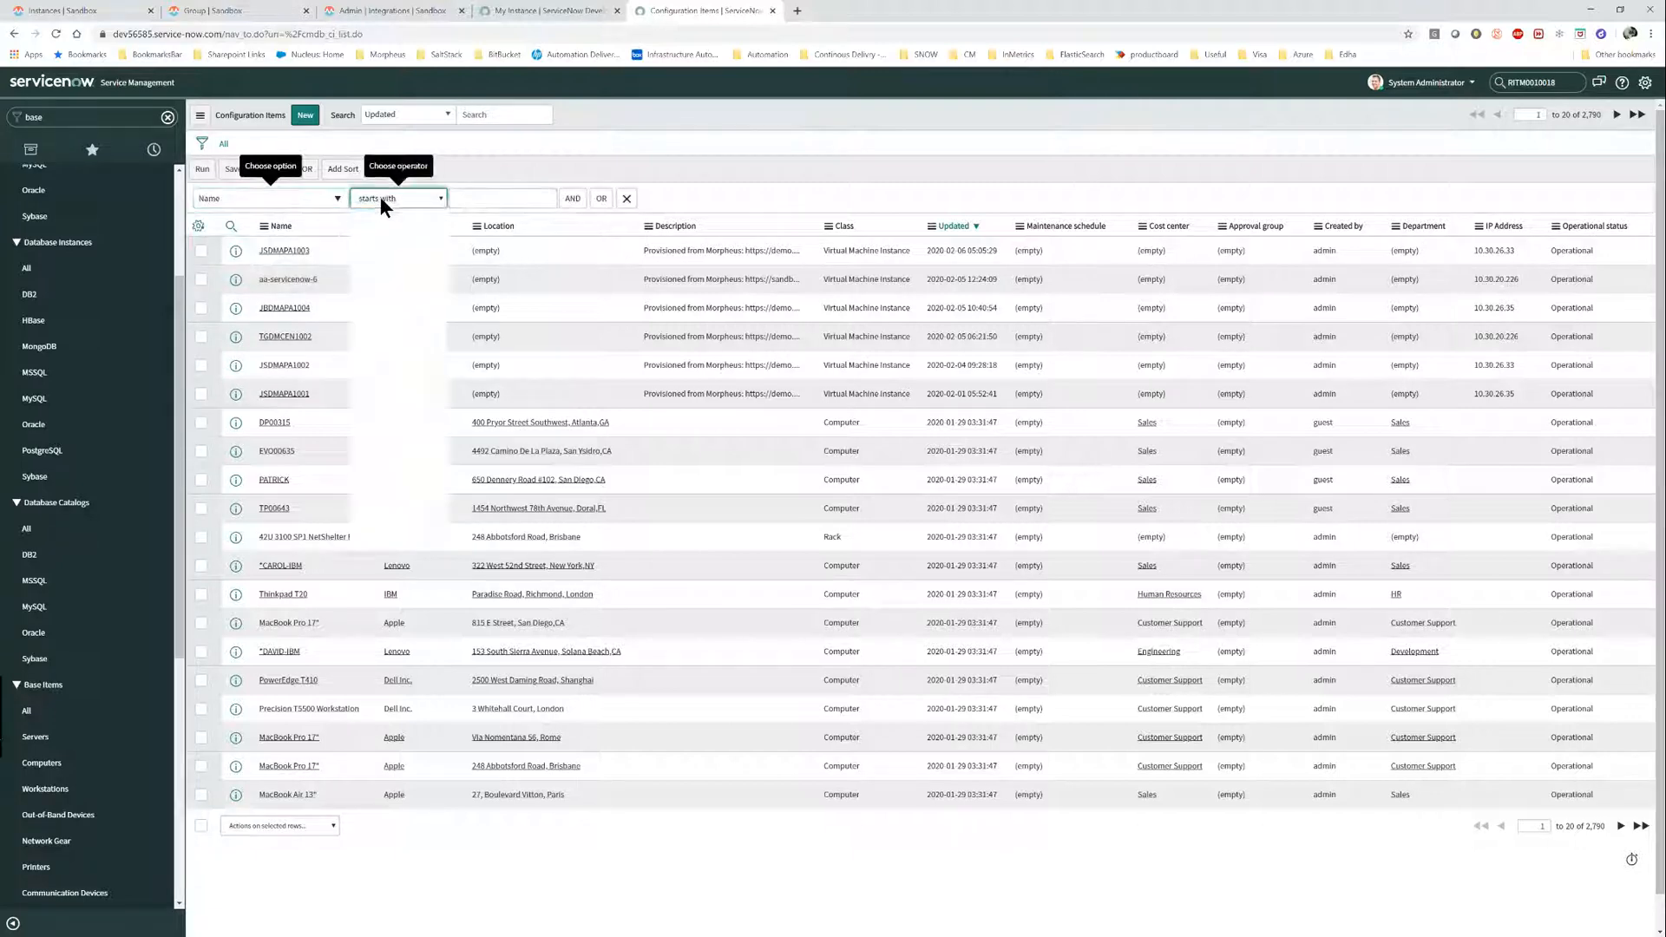
left_click(380, 196)
left_click(378, 256)
left_click(484, 206)
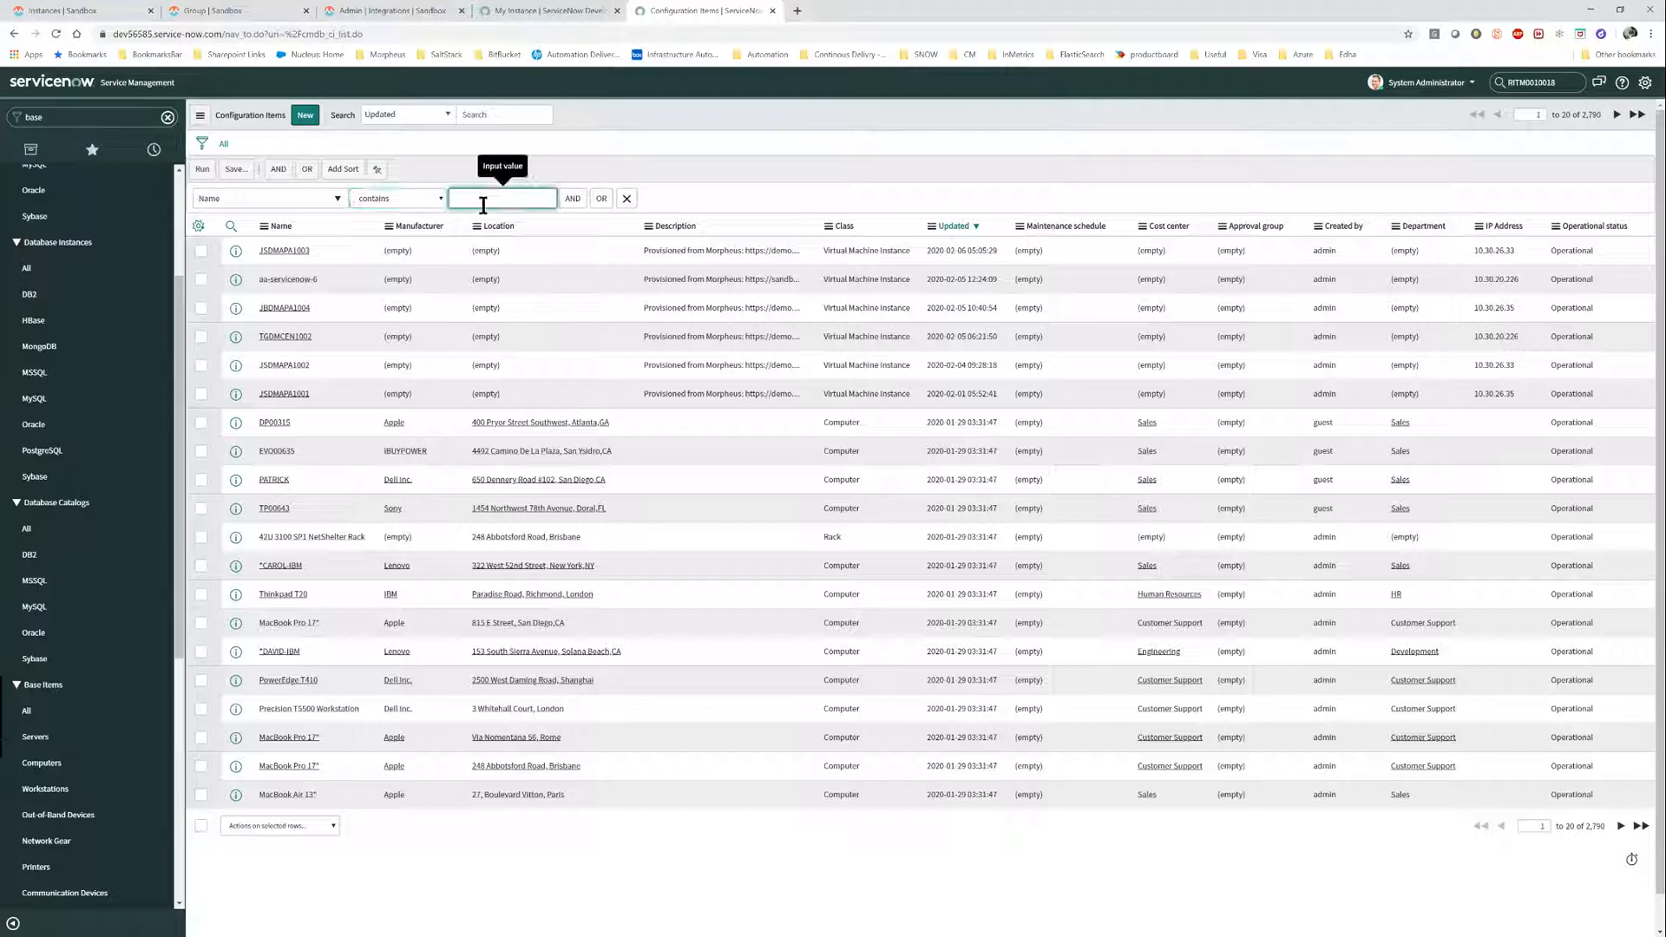
key("ctrl+v")
left_click(203, 171)
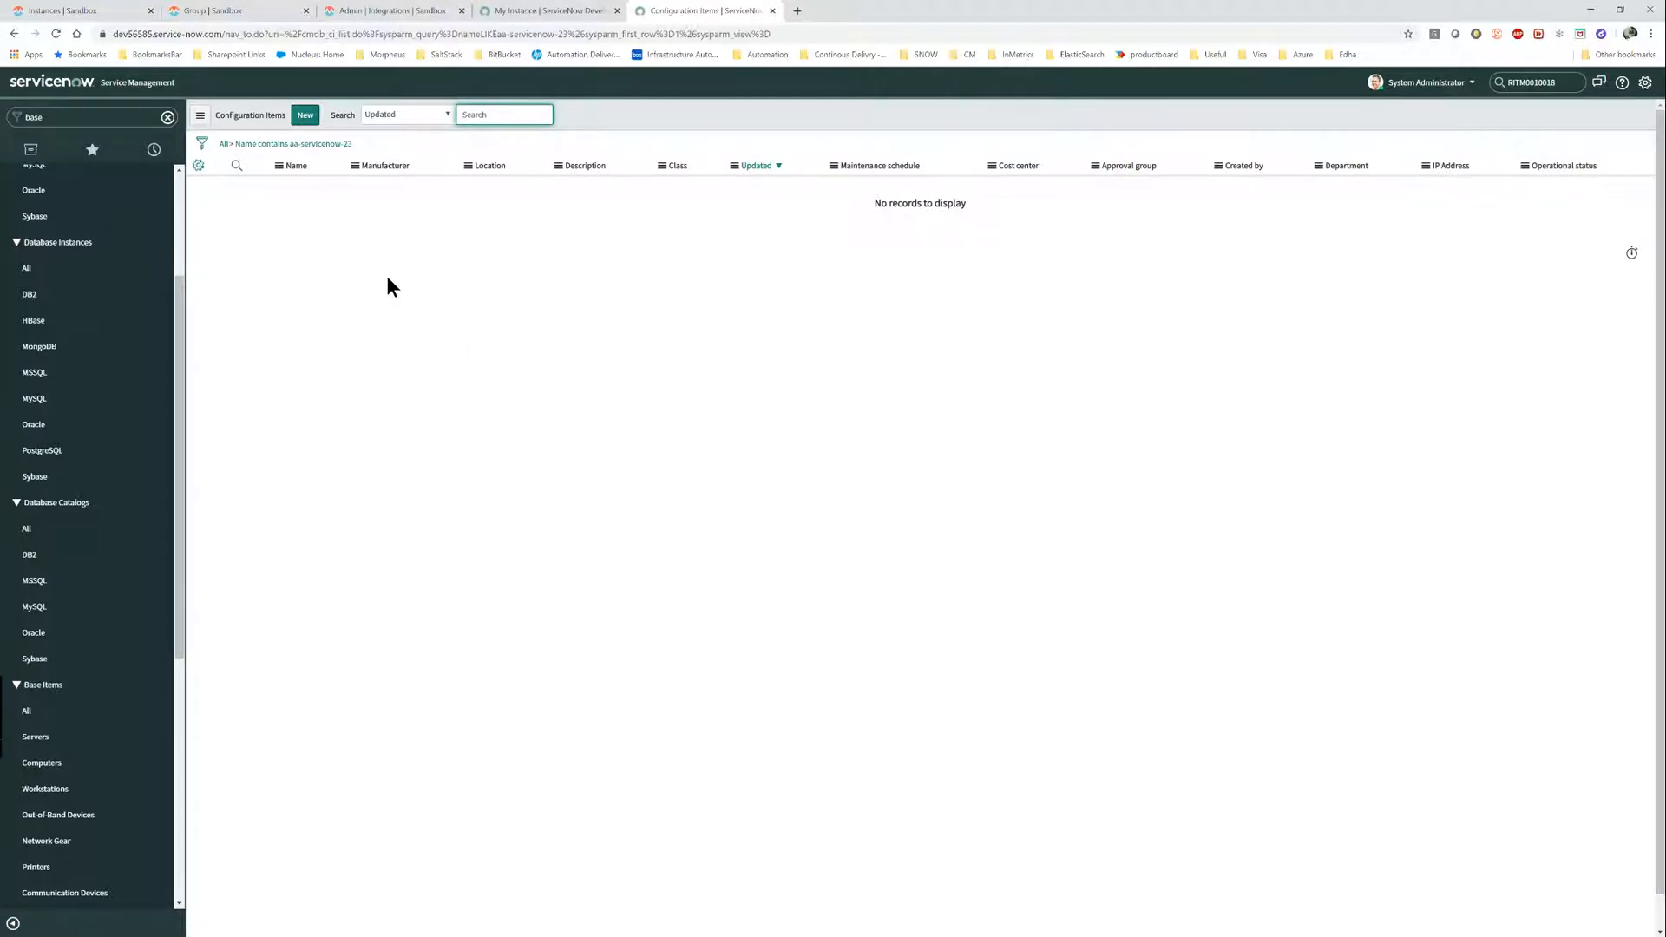
Return to aa-servicenow-23 in Morpheus and examine the Finalize stage's progress in its history.
left_click(89, 11)
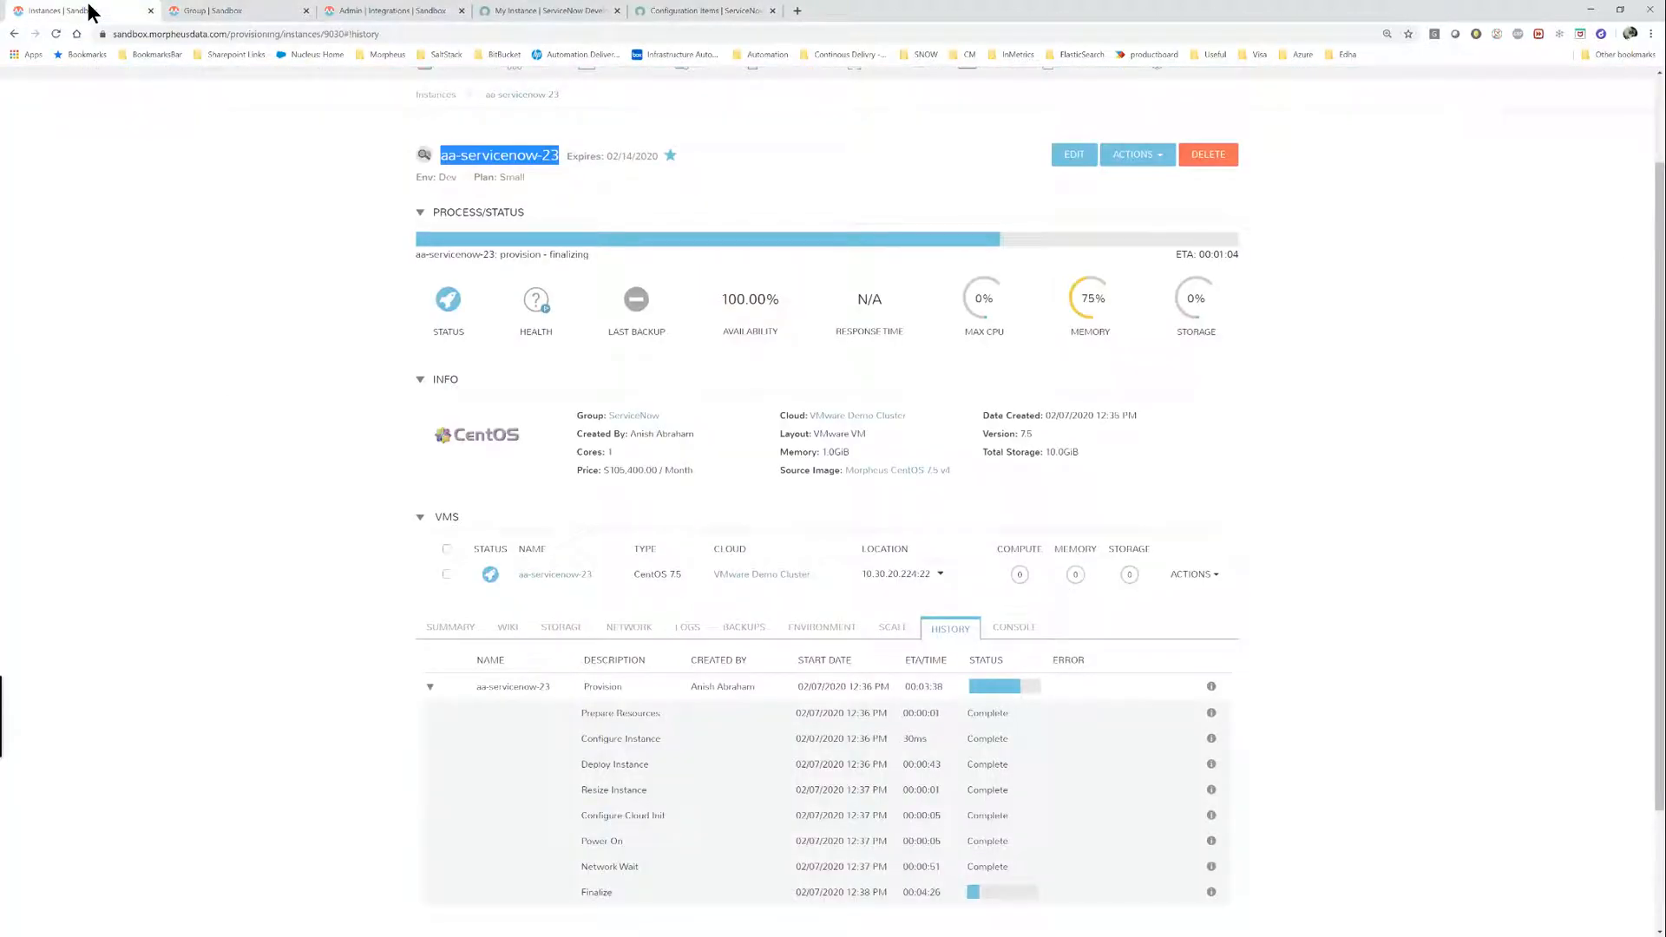
scroll(761, 482, "down", 2)
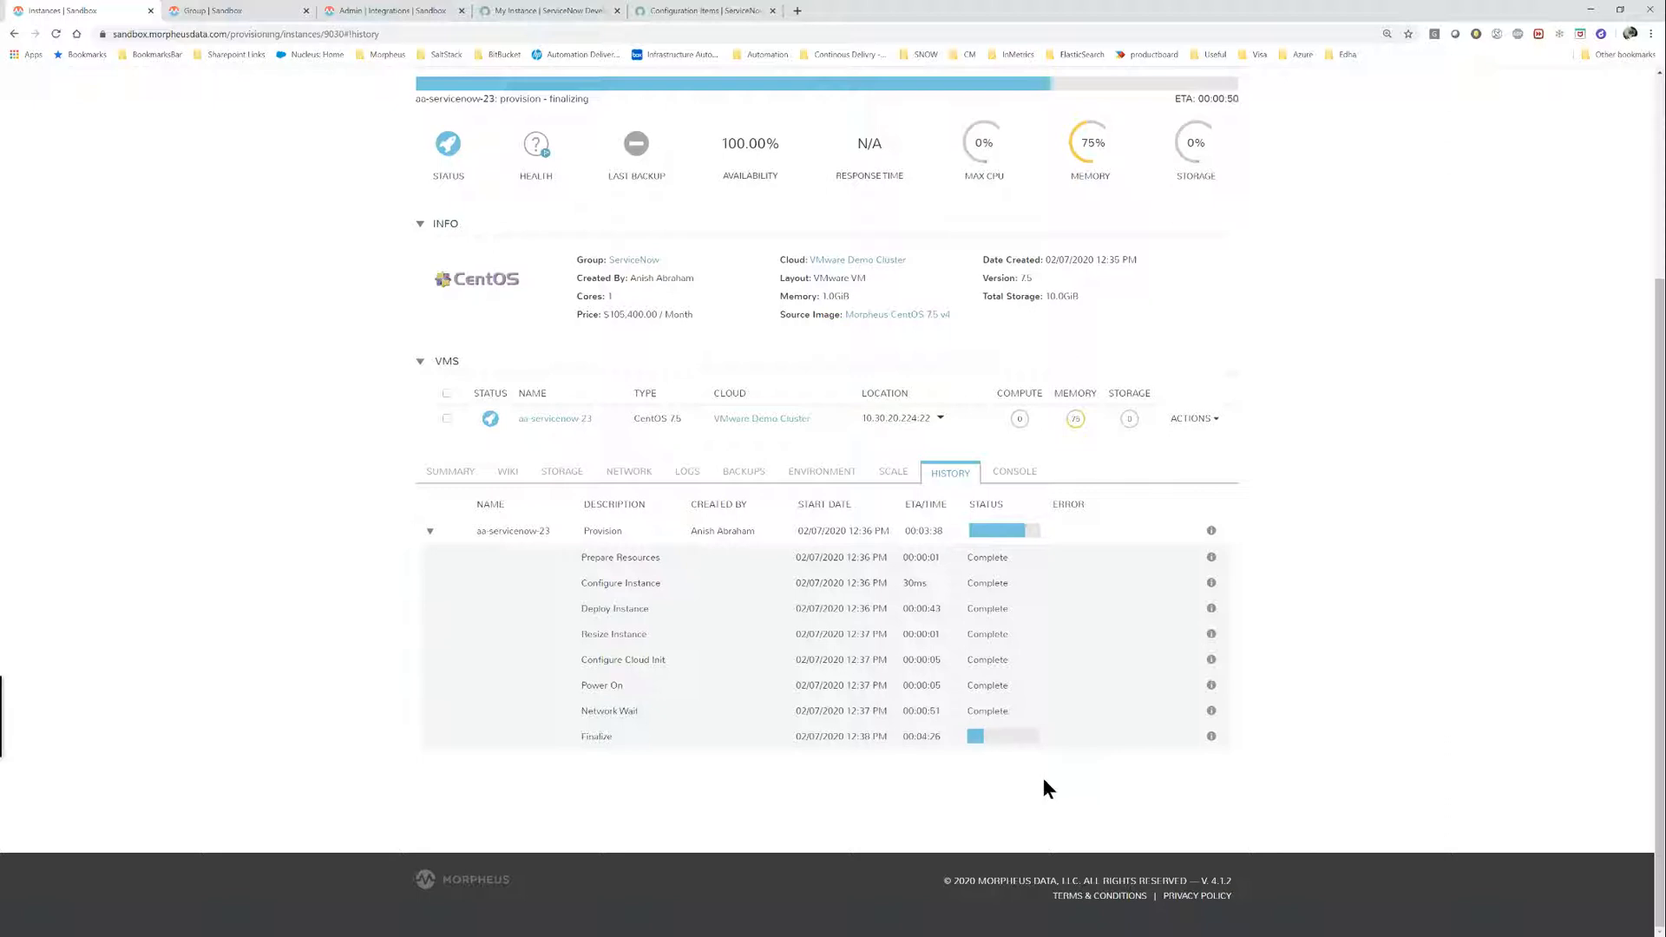
left_click_drag(942, 534, 922, 532)
left_click(98, 661)
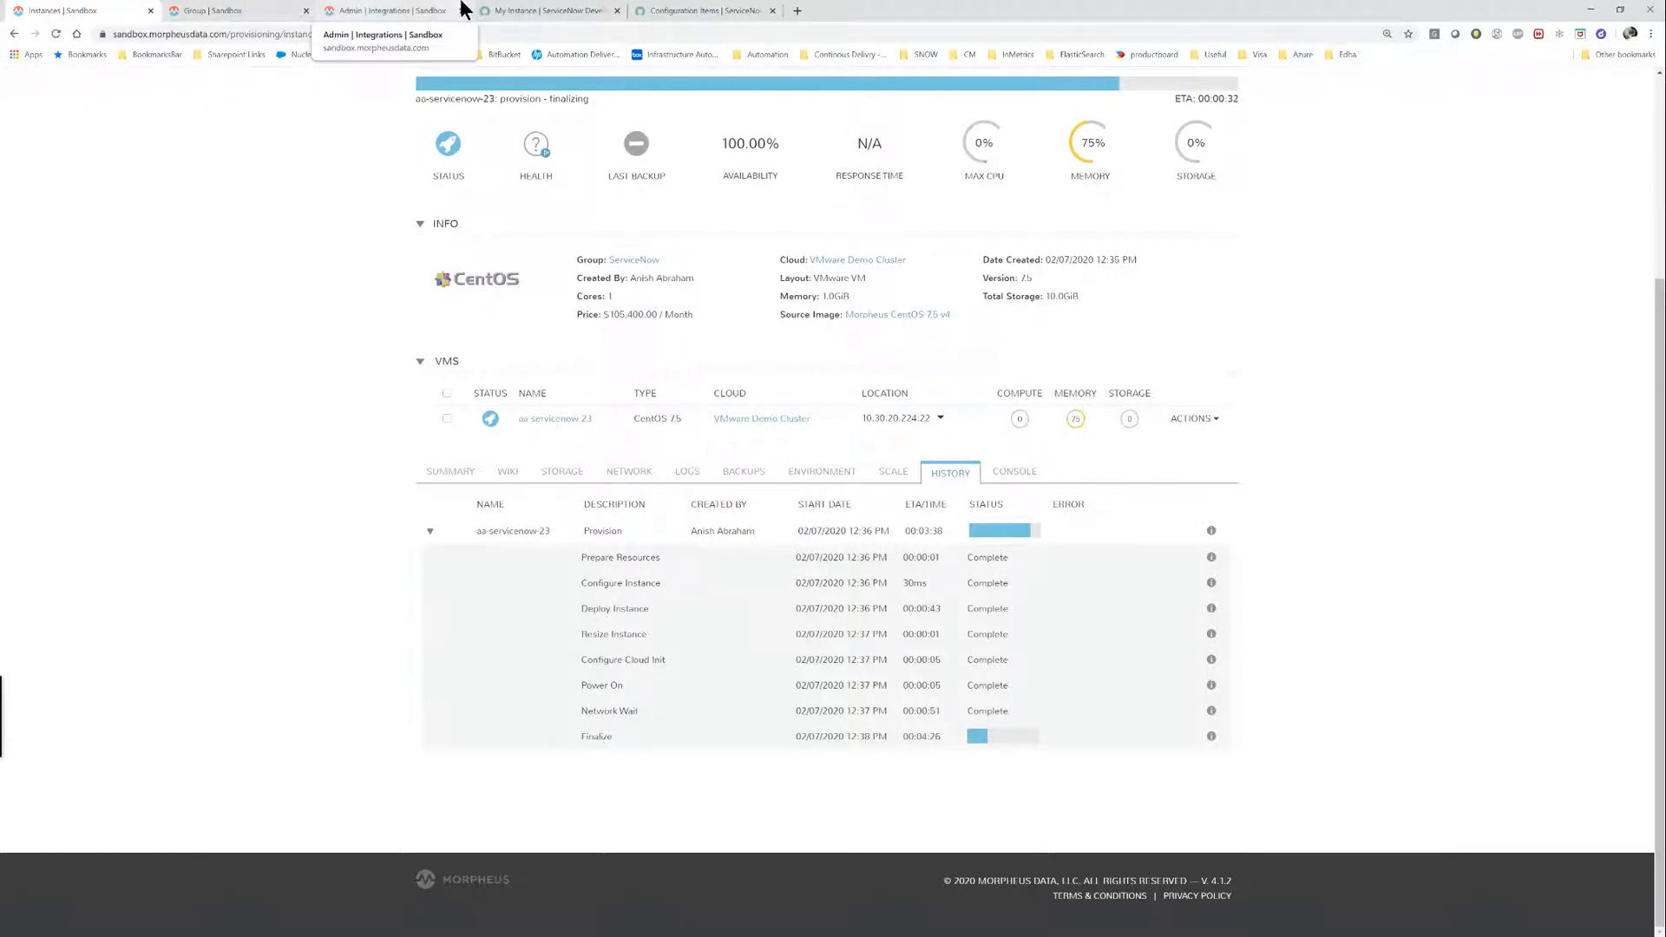
View the ServiceNow developer instance and the filtered configuration items, and return to Morpheus to check the instance's provisioning status.
left_click(499, 10)
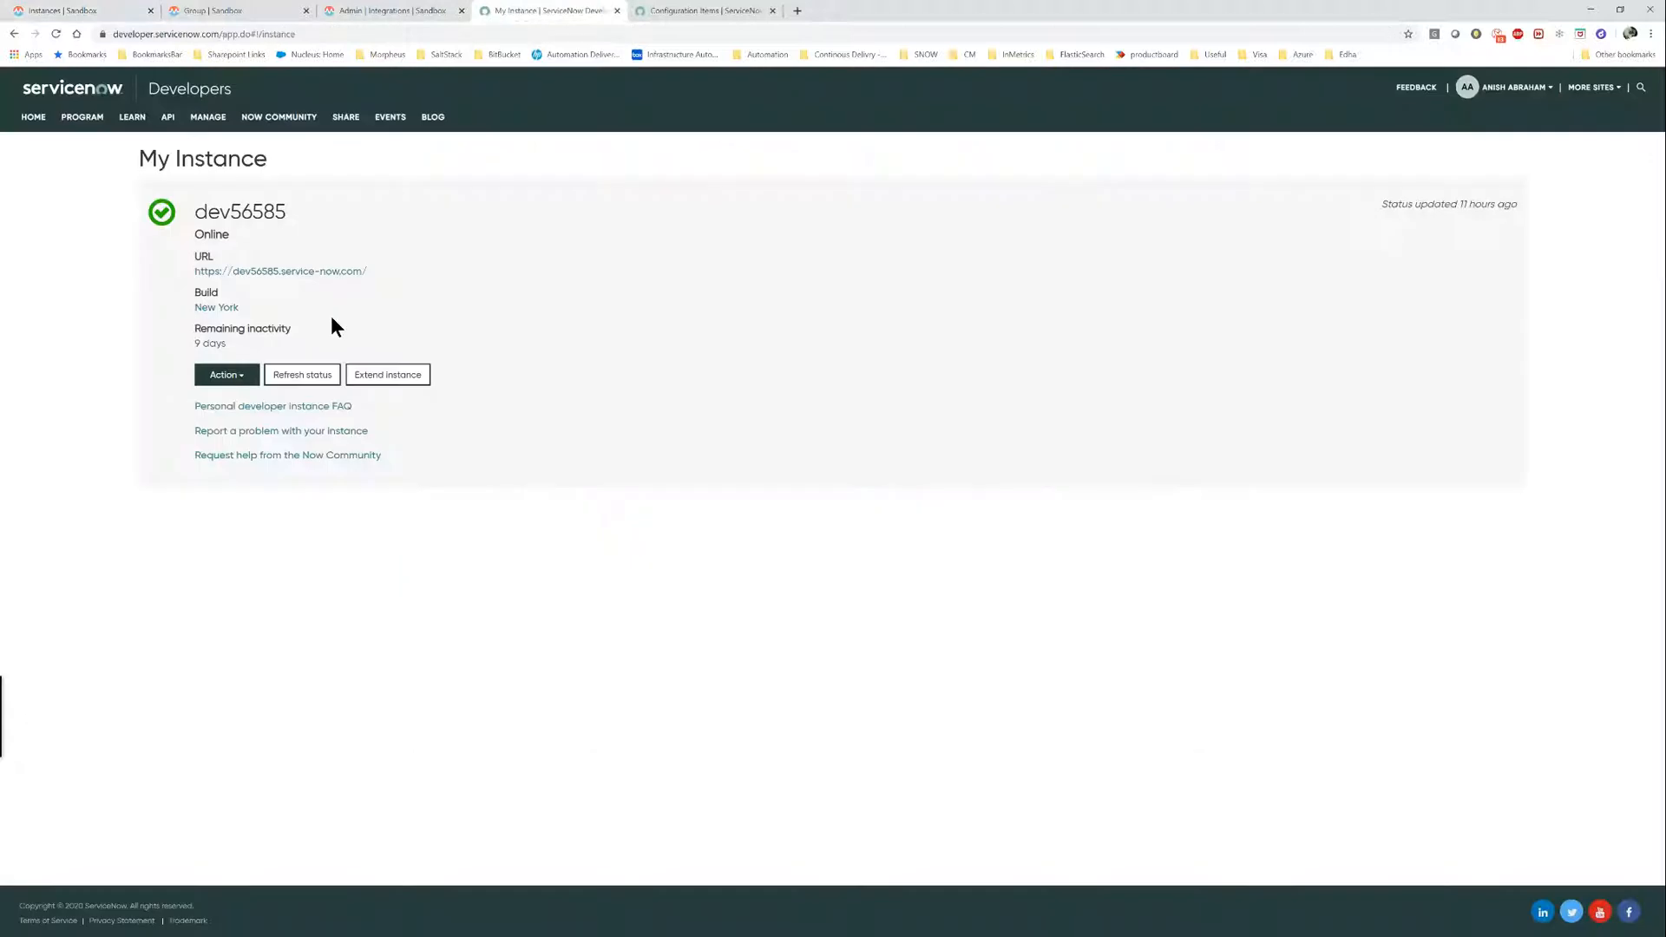
left_click(707, 11)
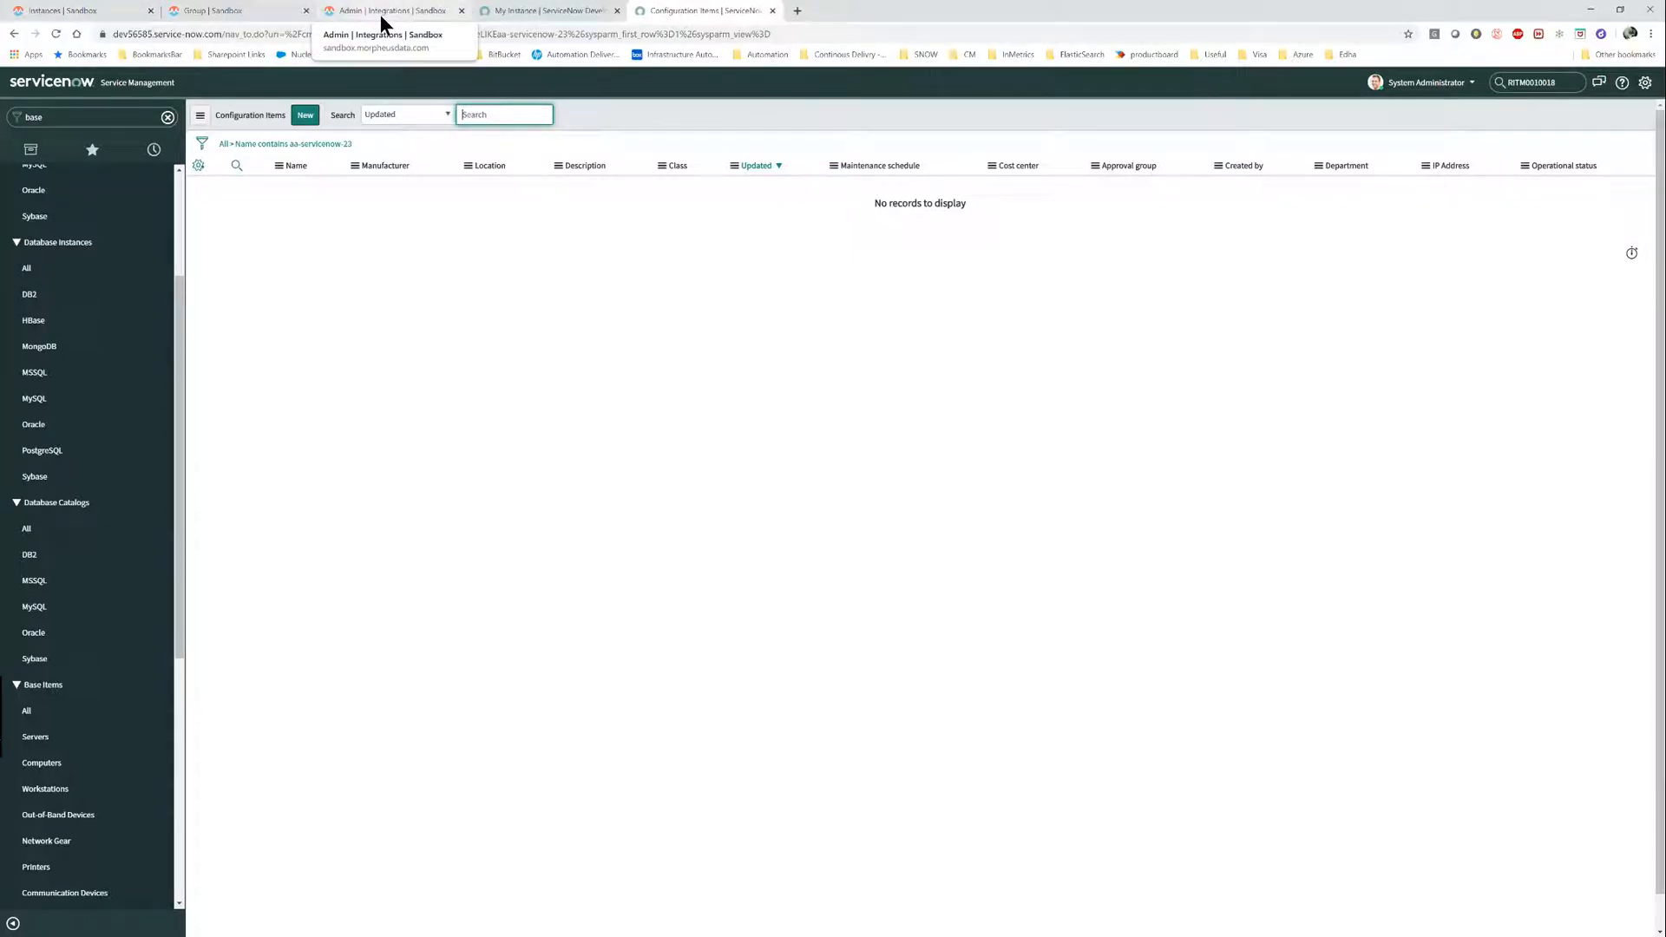
left_click(96, 11)
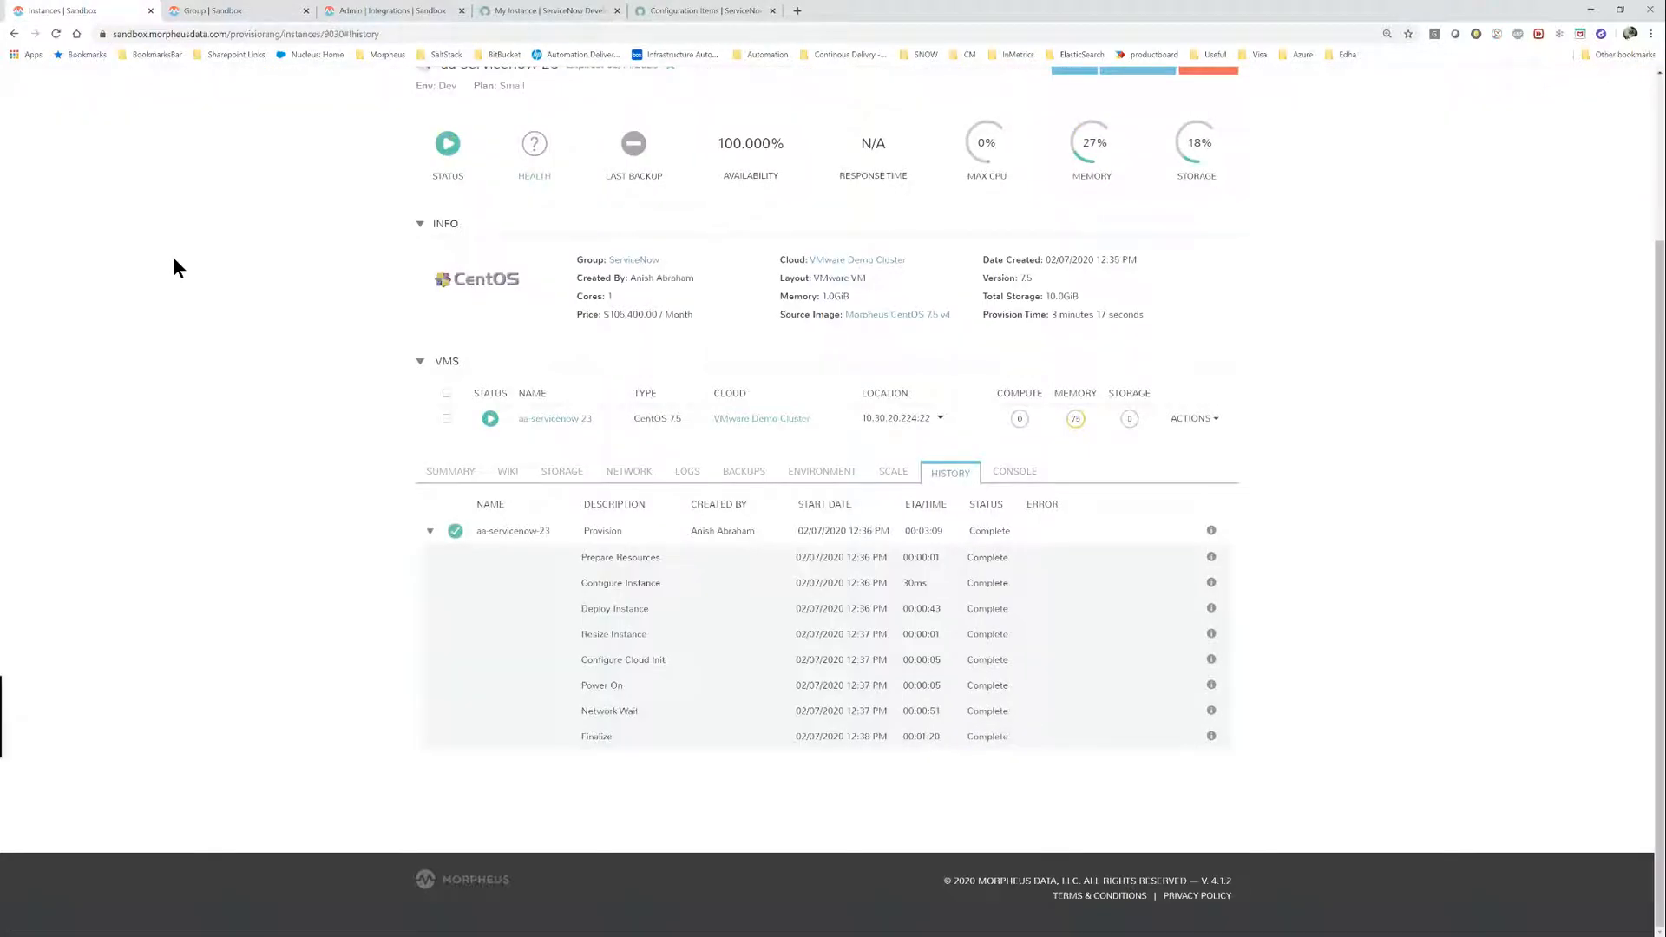
scroll(173, 259, "up", 3)
scroll(174, 258, "down", 2)
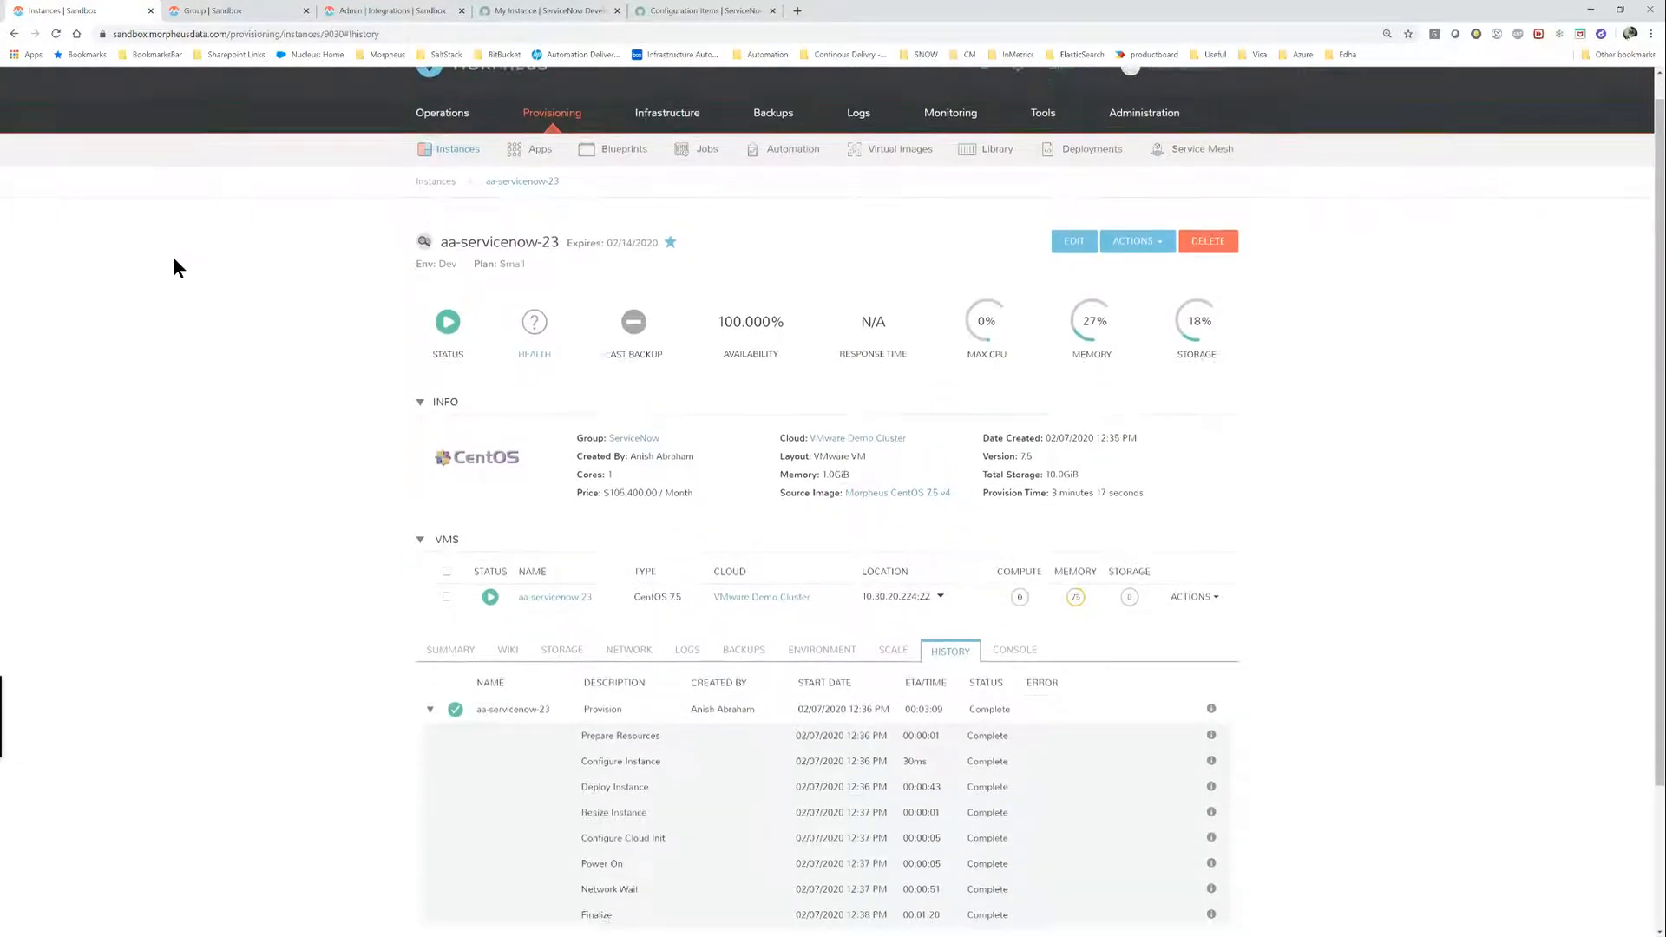
scroll(173, 267, "up", 2)
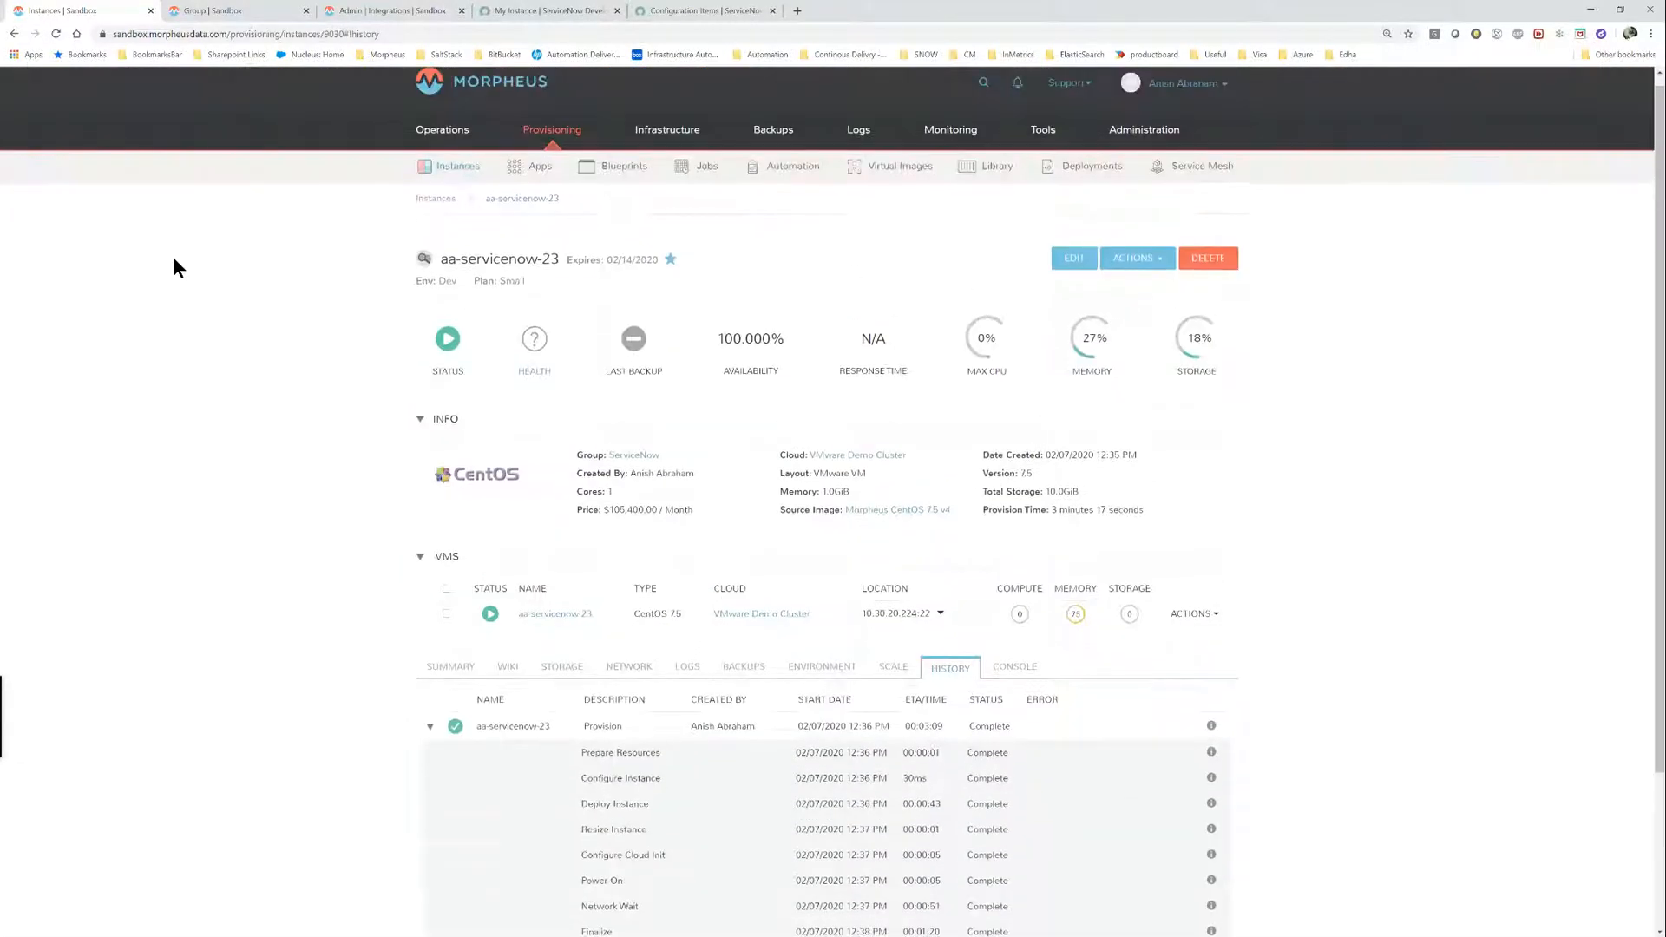
Switch to ServiceNow, rerun the aa-servicenow-23 filter on the configuration items, and open the matching record.
left_click(653, 11)
left_click(201, 143)
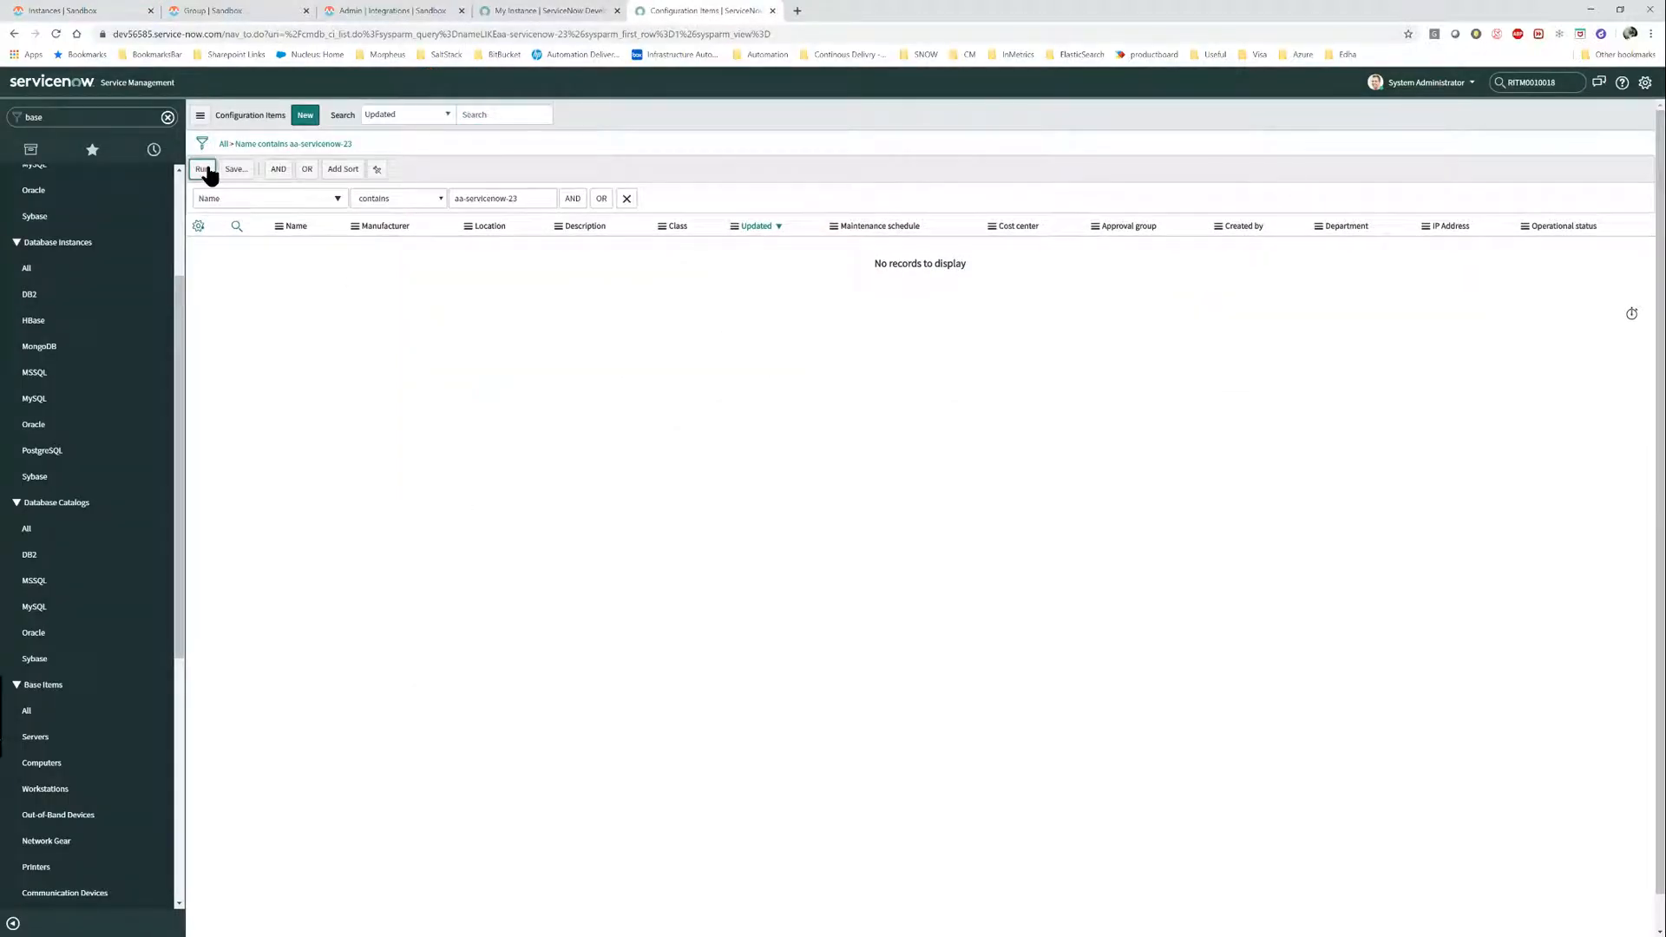
left_click(205, 169)
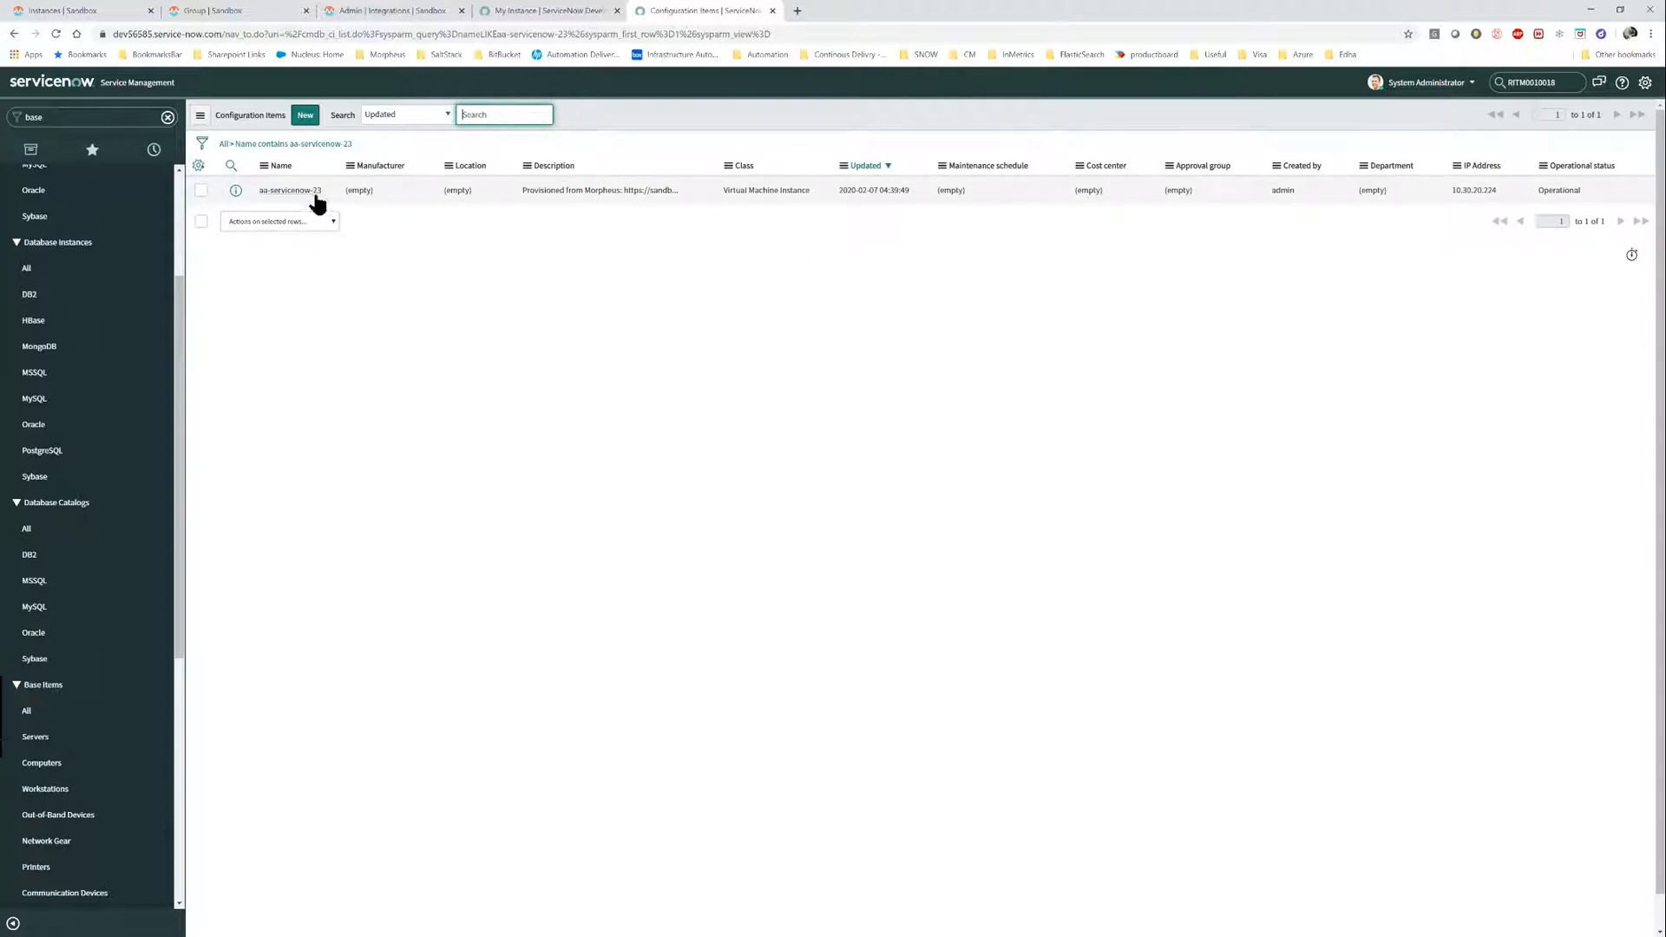
left_click(291, 191)
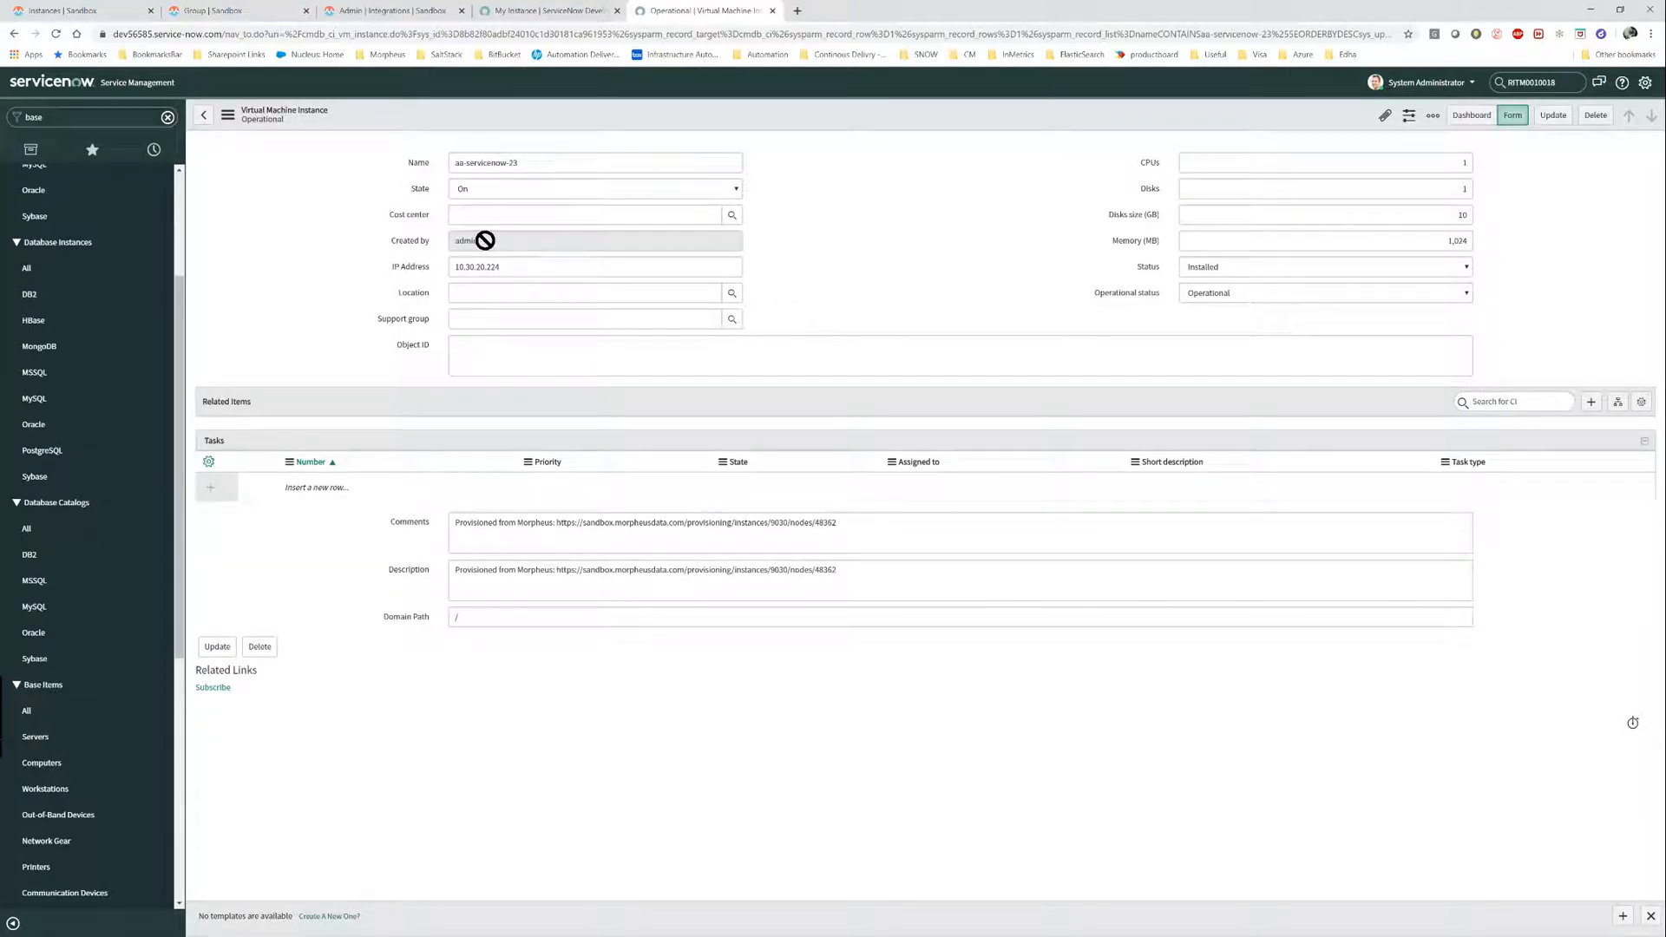
Examine the IP address, disk count and memory in the virtual machine instance record.
double_click(512, 265)
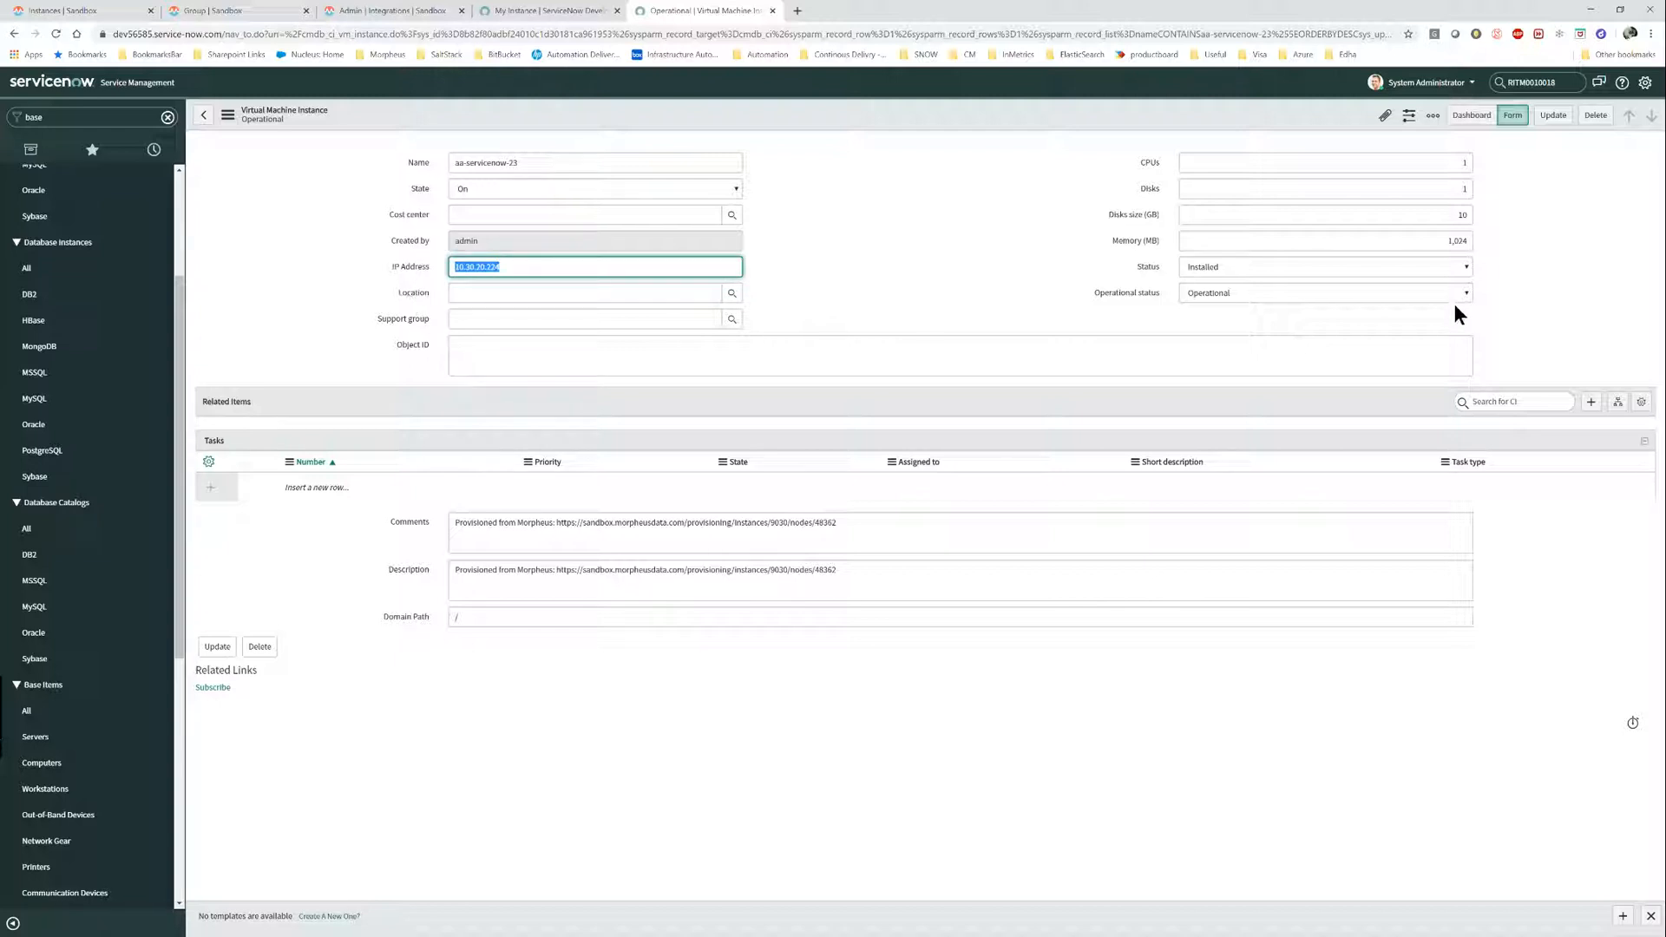
double_click(1458, 188)
double_click(1435, 239)
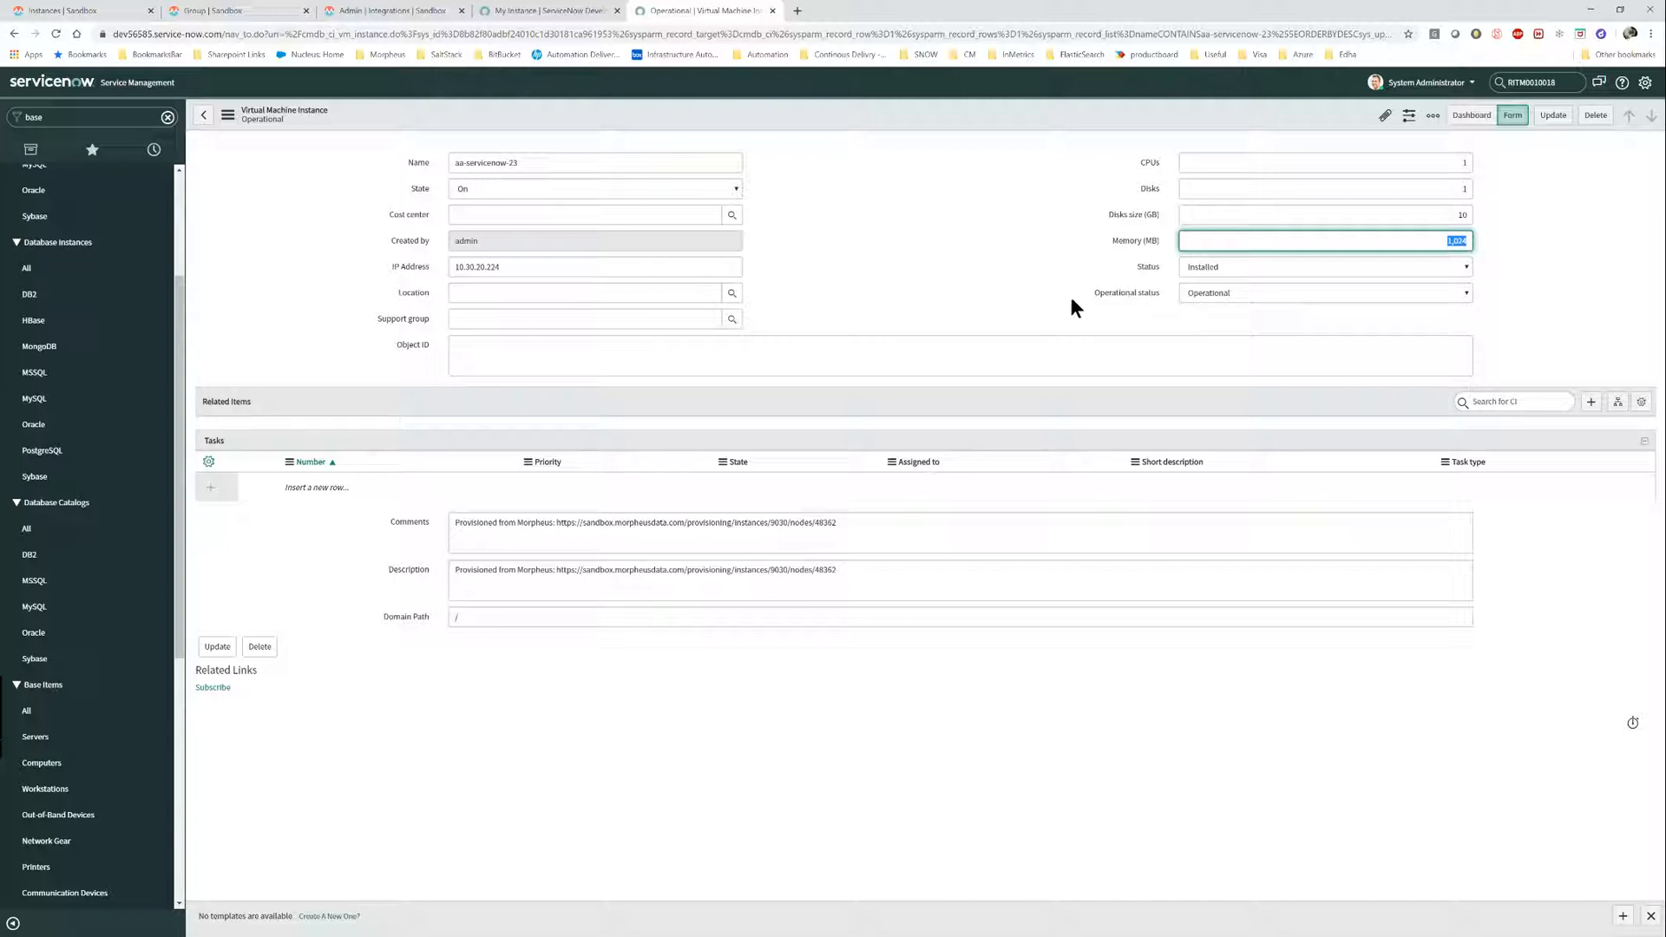
left_click(995, 285)
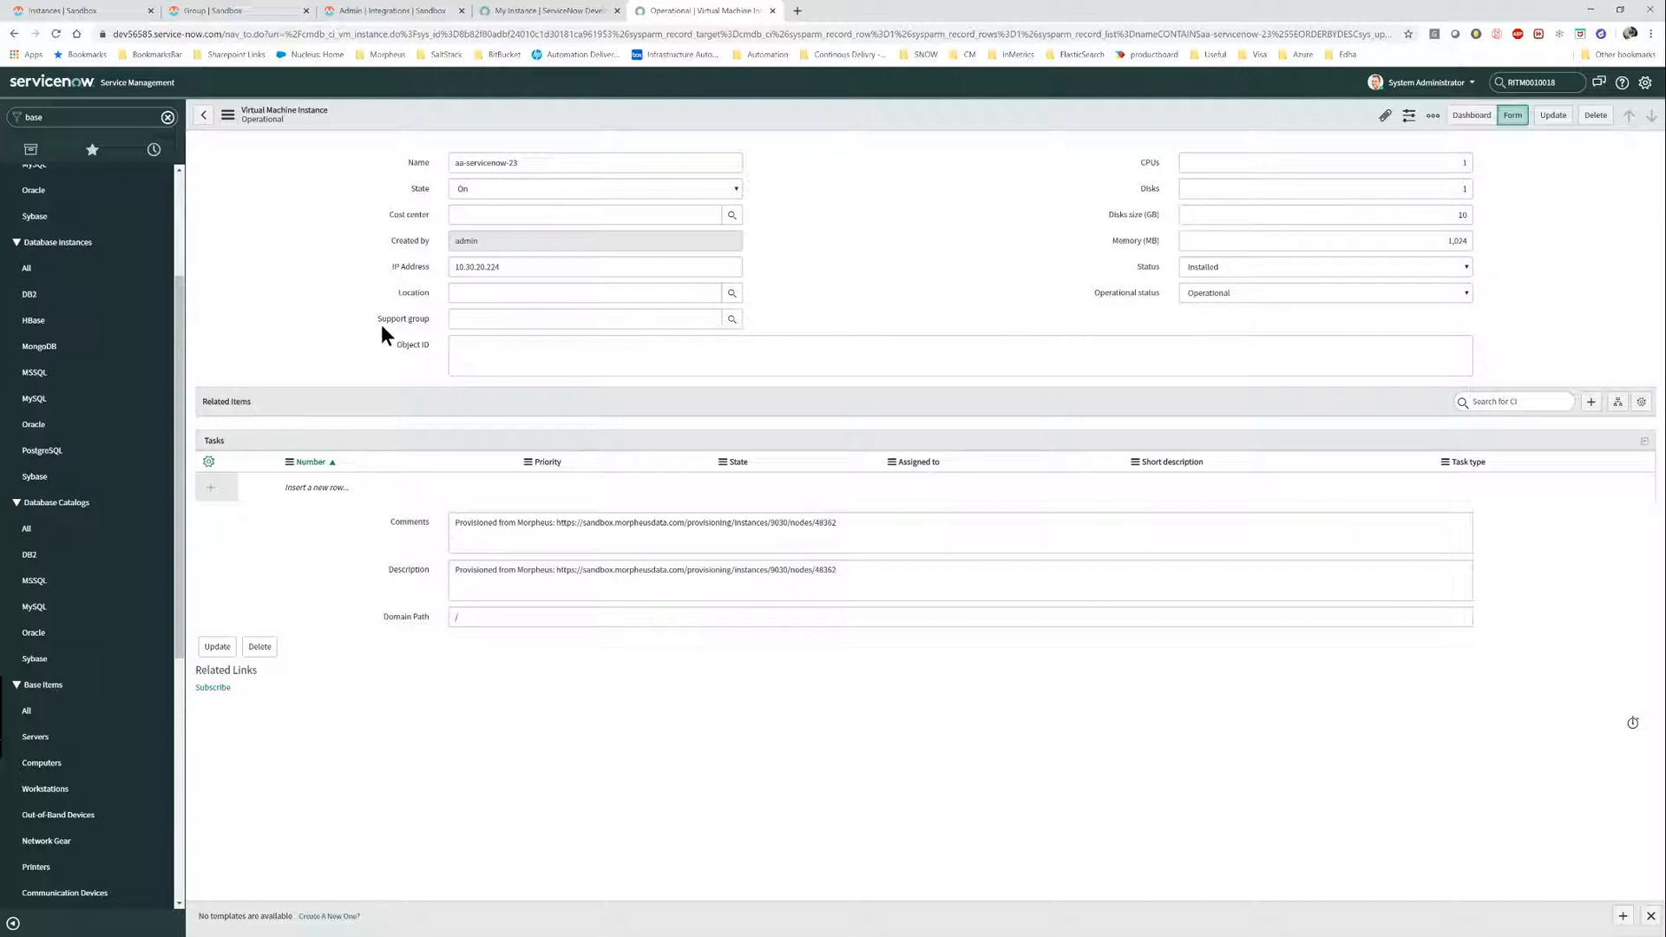
Examine the Object ID and Name fields in the aa-servicenow-23 configuration item record.
left_click_drag(398, 346, 408, 345)
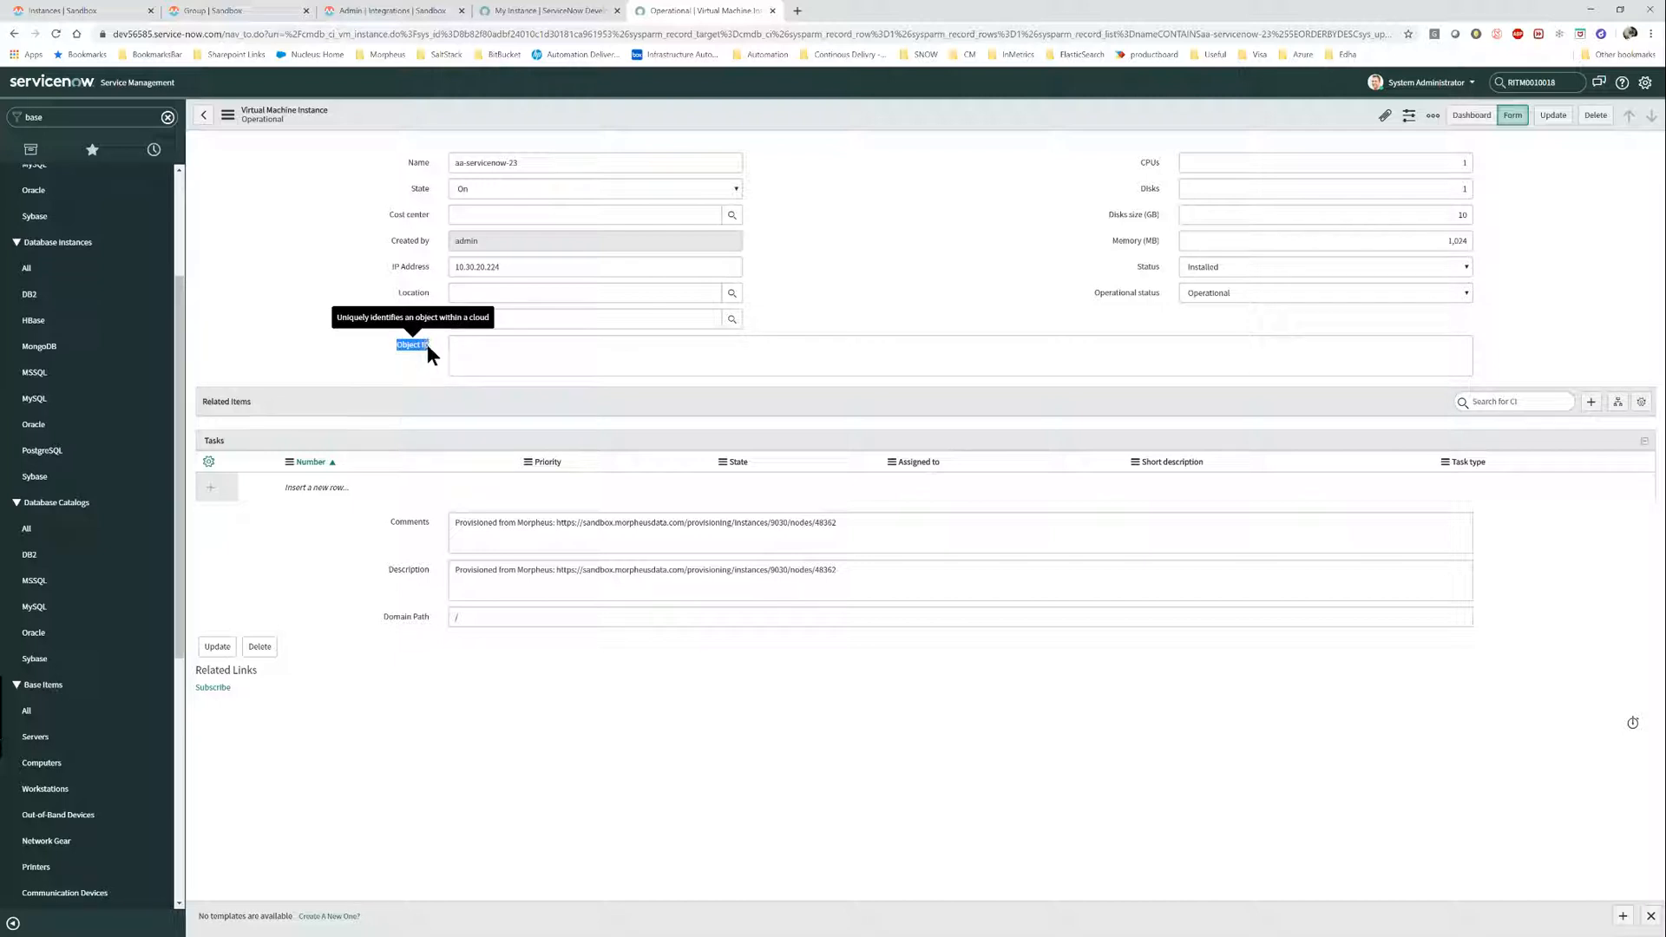
left_click(426, 345)
left_click_drag(396, 342, 427, 343)
left_click(428, 344)
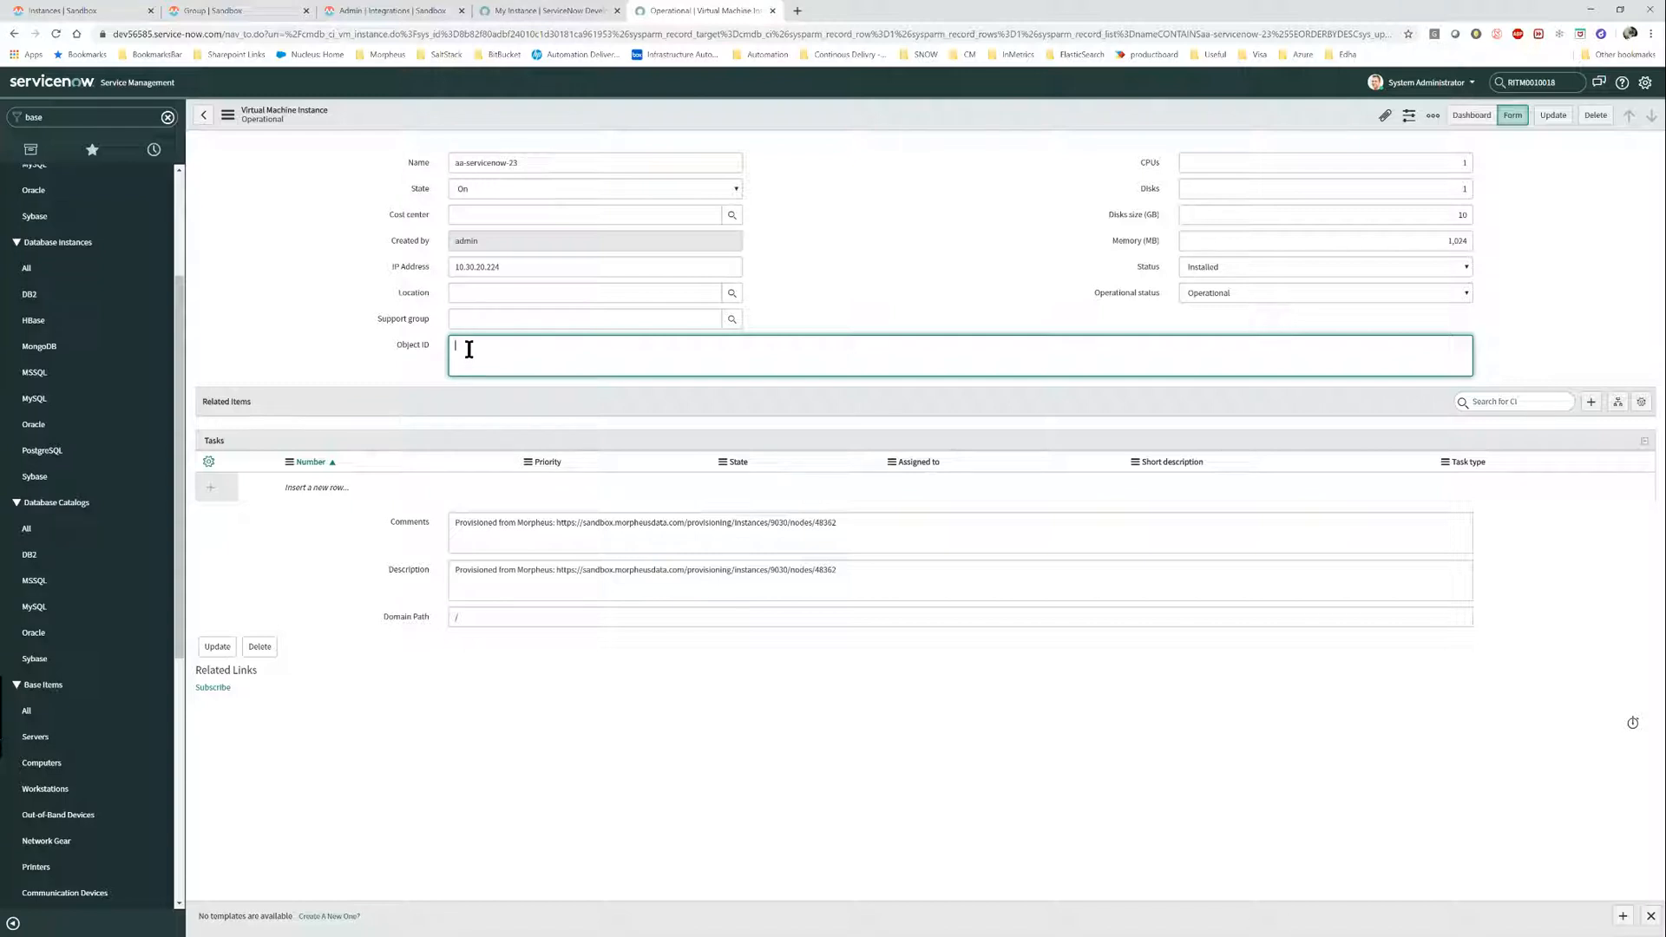
left_click_drag(394, 343, 429, 342)
left_click(429, 342)
left_click_drag(546, 156, 450, 155)
right_click(480, 164)
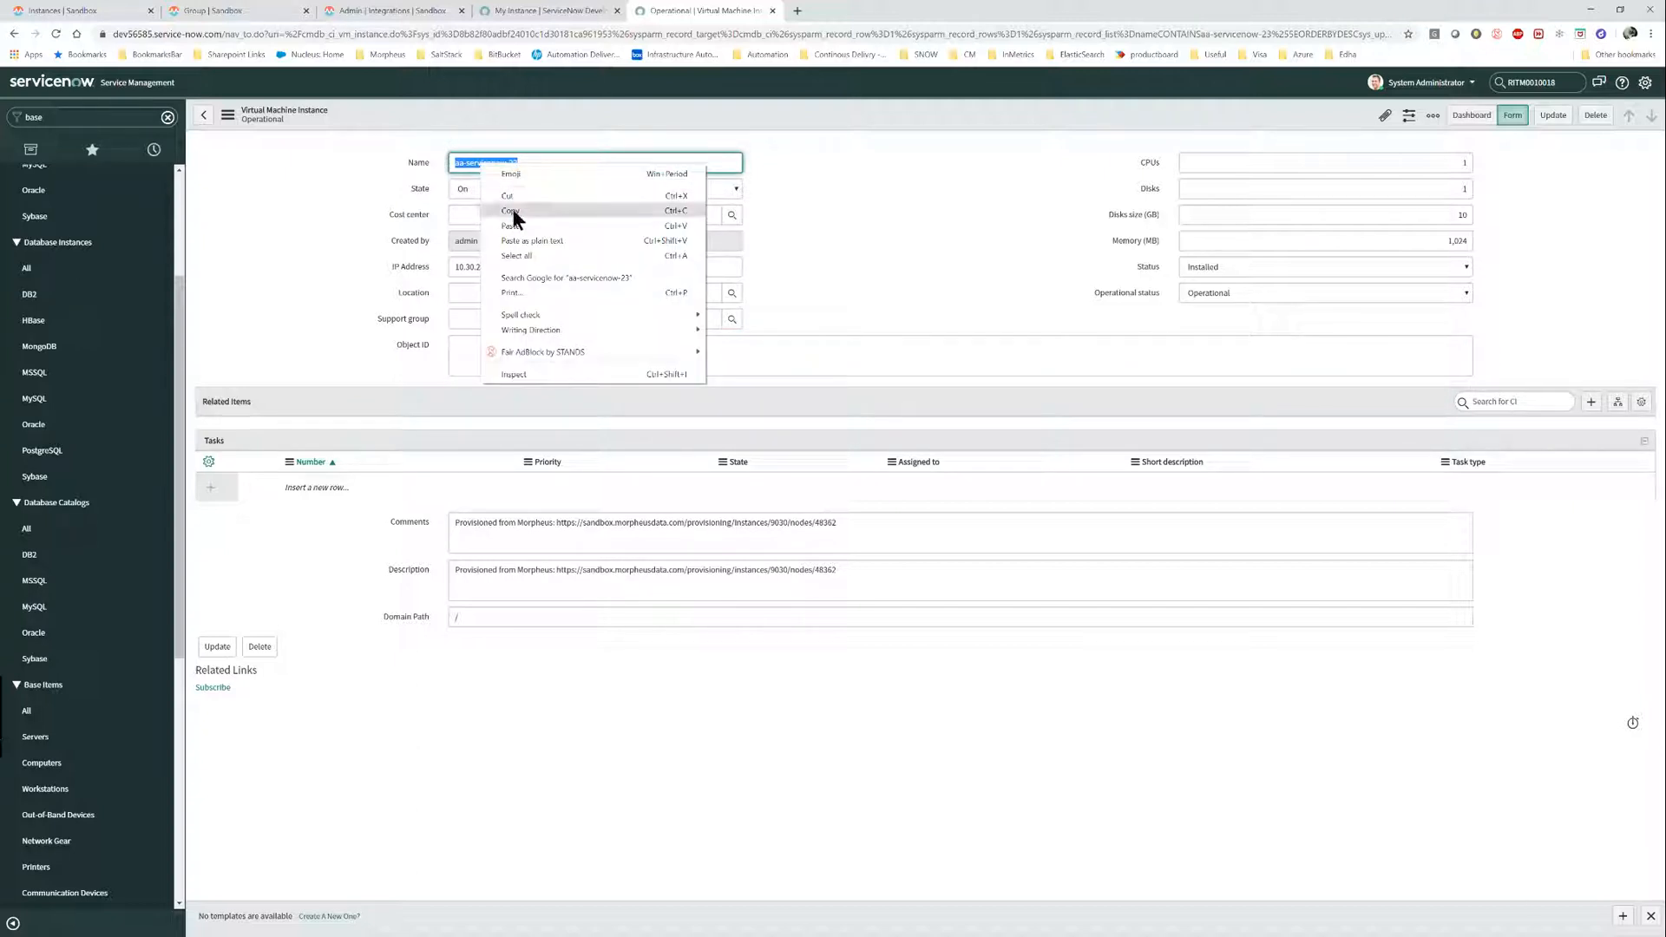
left_click(350, 215)
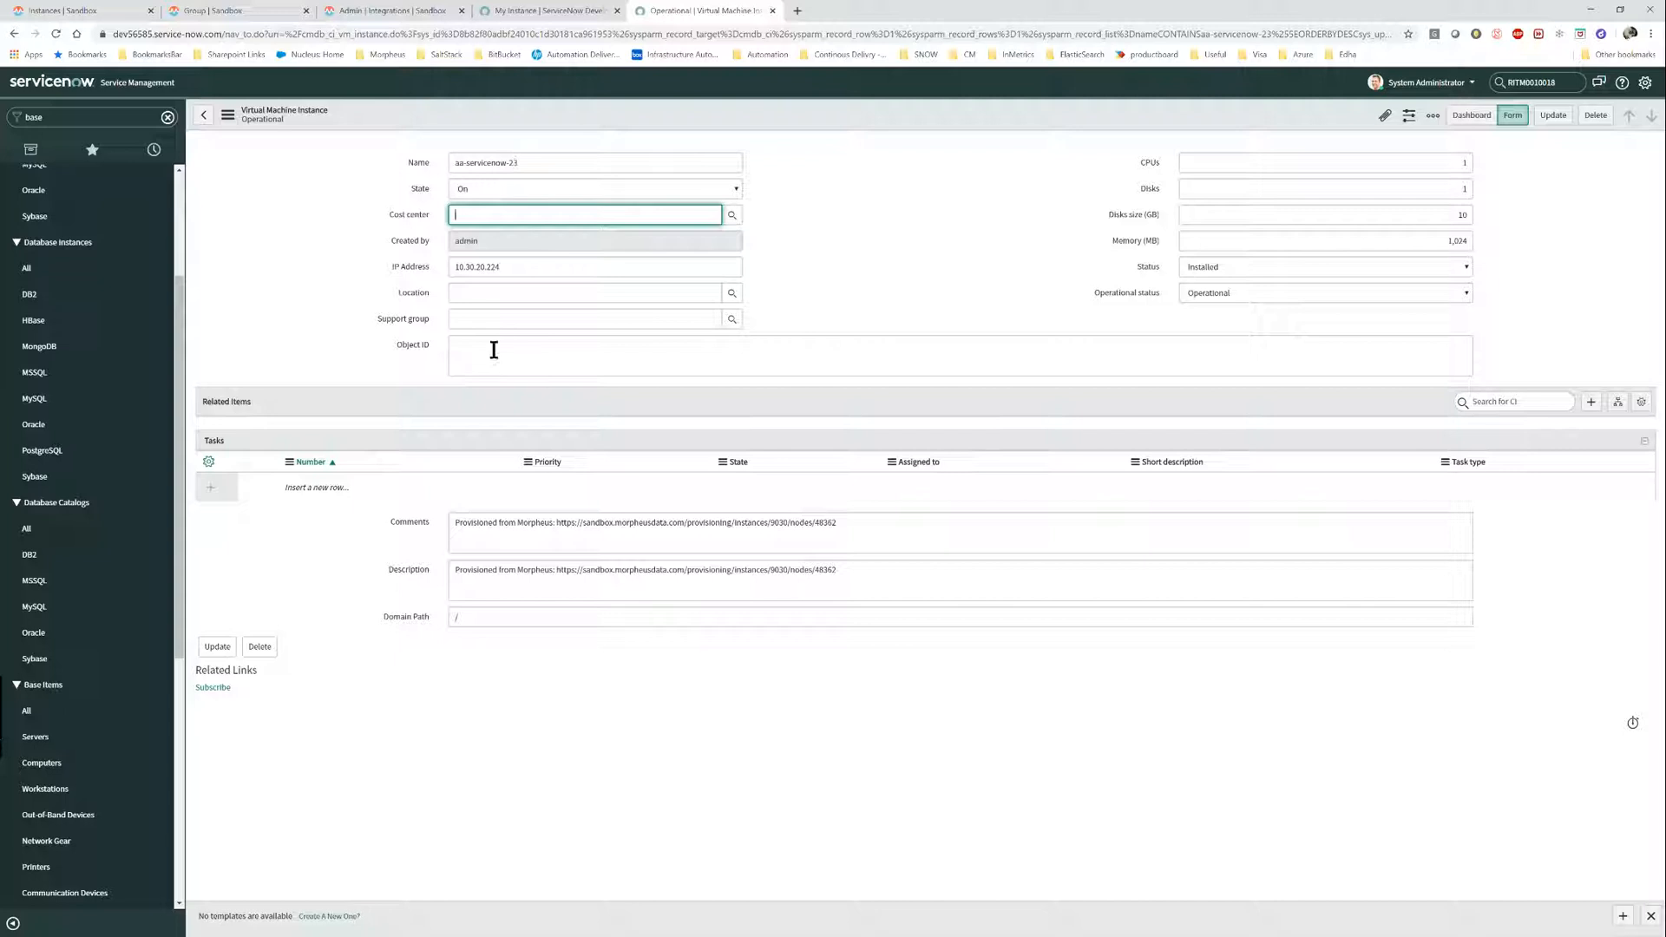
Switch to Morpheus, open the ServiceNow New York integration for editing, and show its CMDB custom mapping field.
left_click(98, 12)
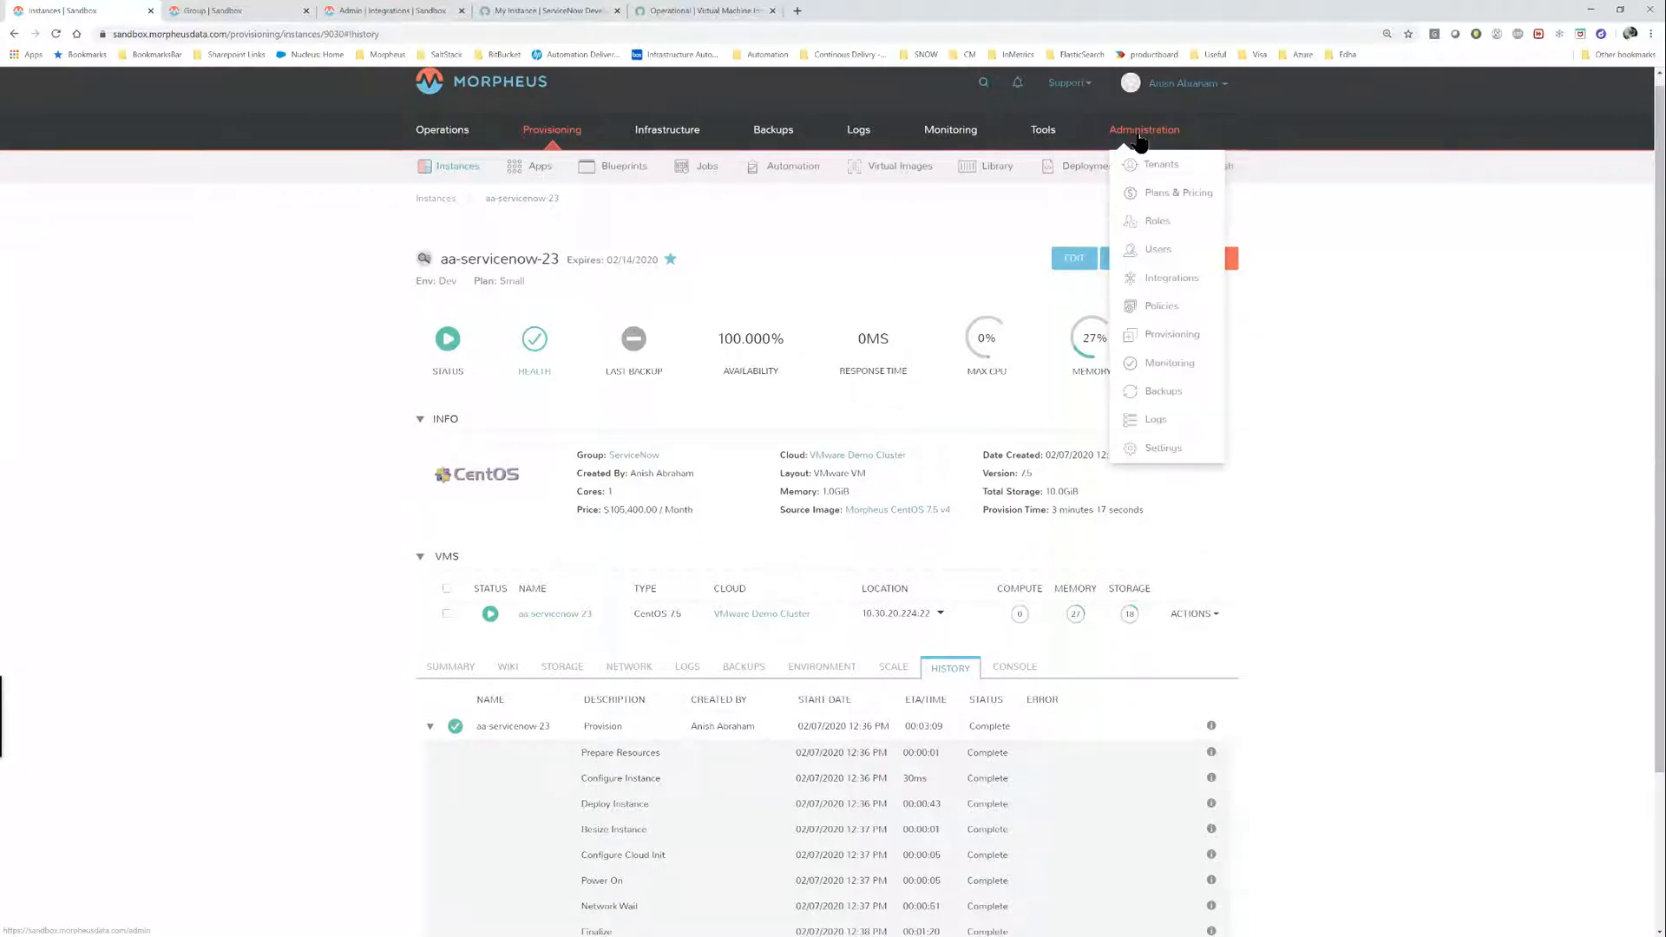
left_click(227, 12)
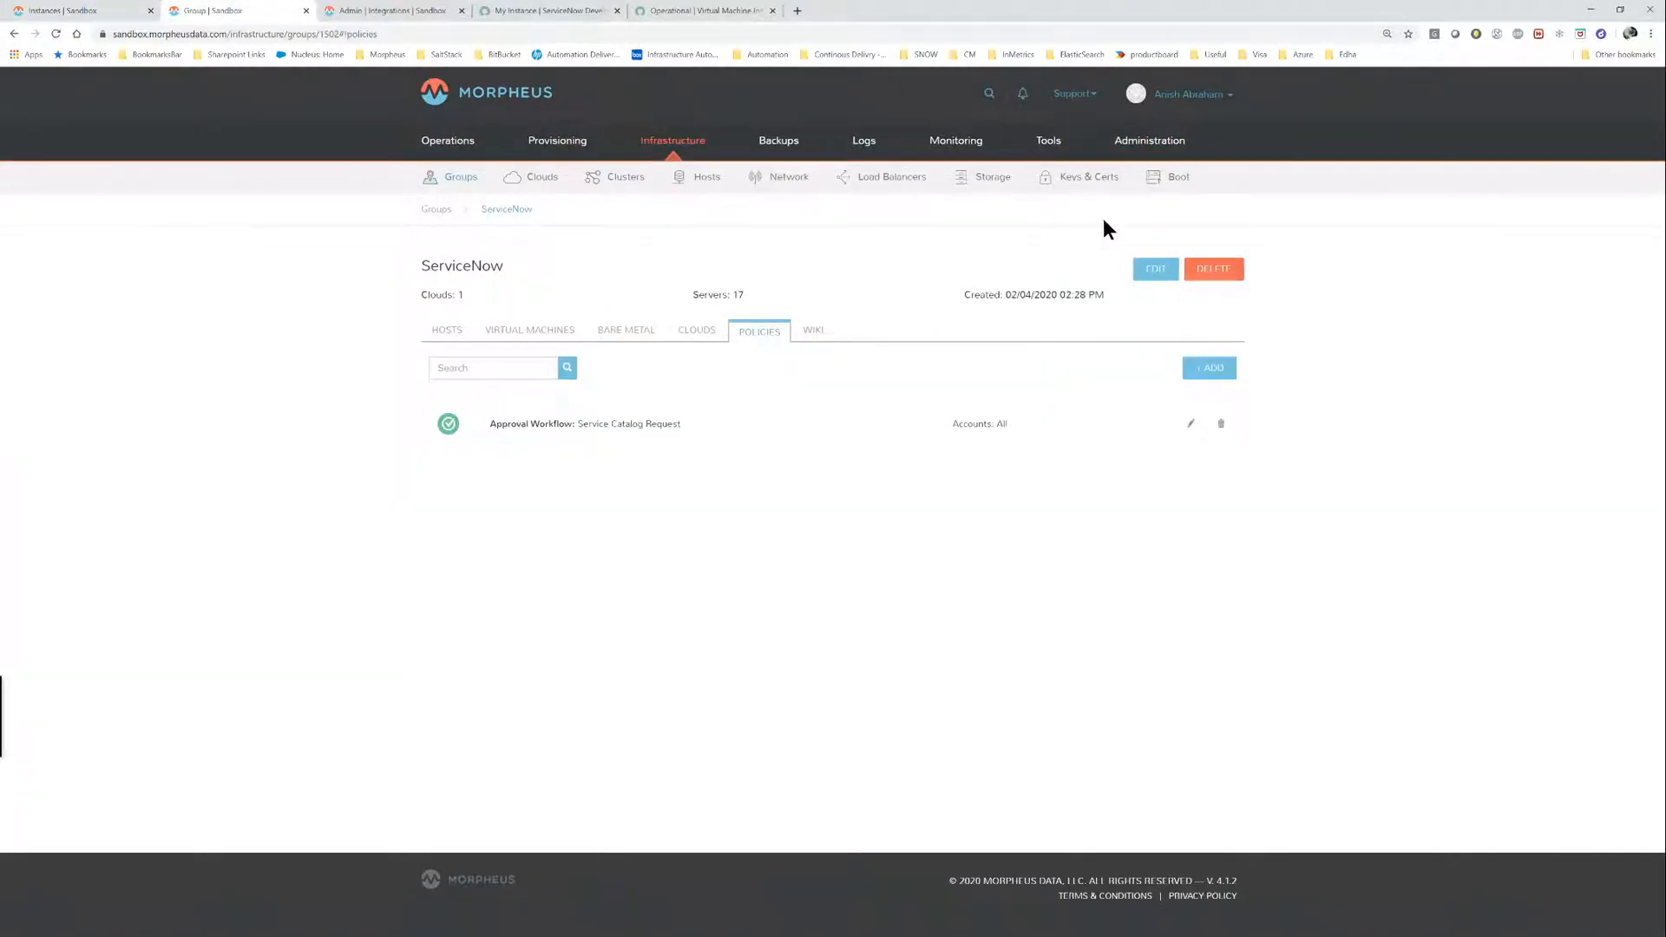
mouse_move(1150, 139)
left_click(1124, 295)
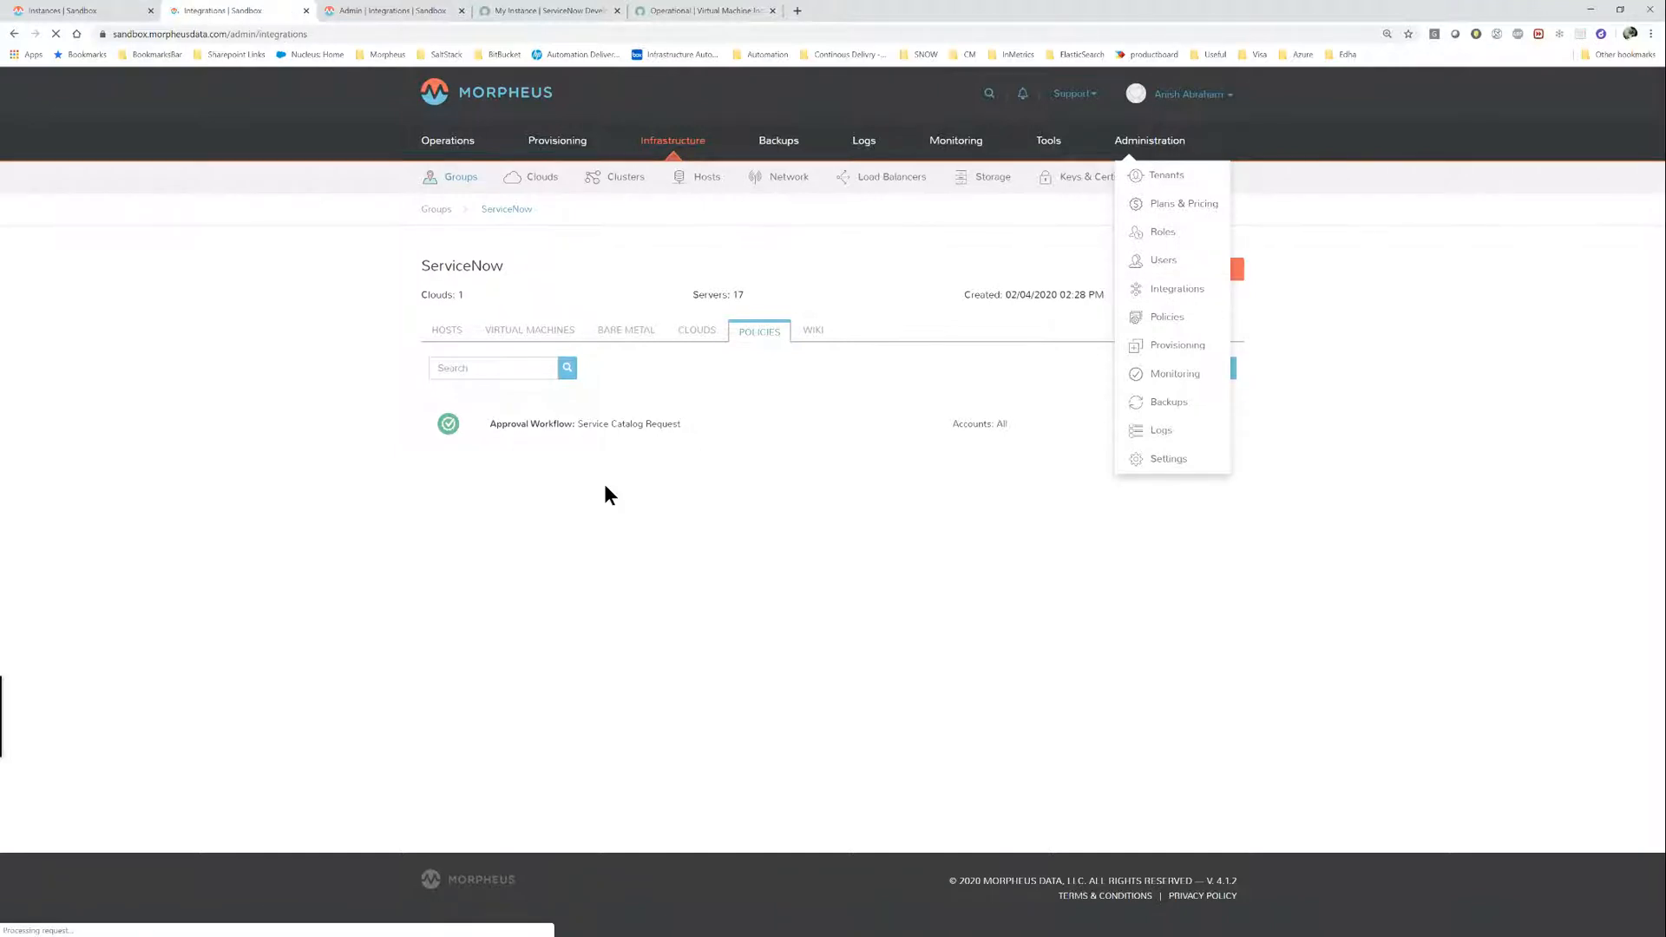
scroll(605, 489, "down", 20)
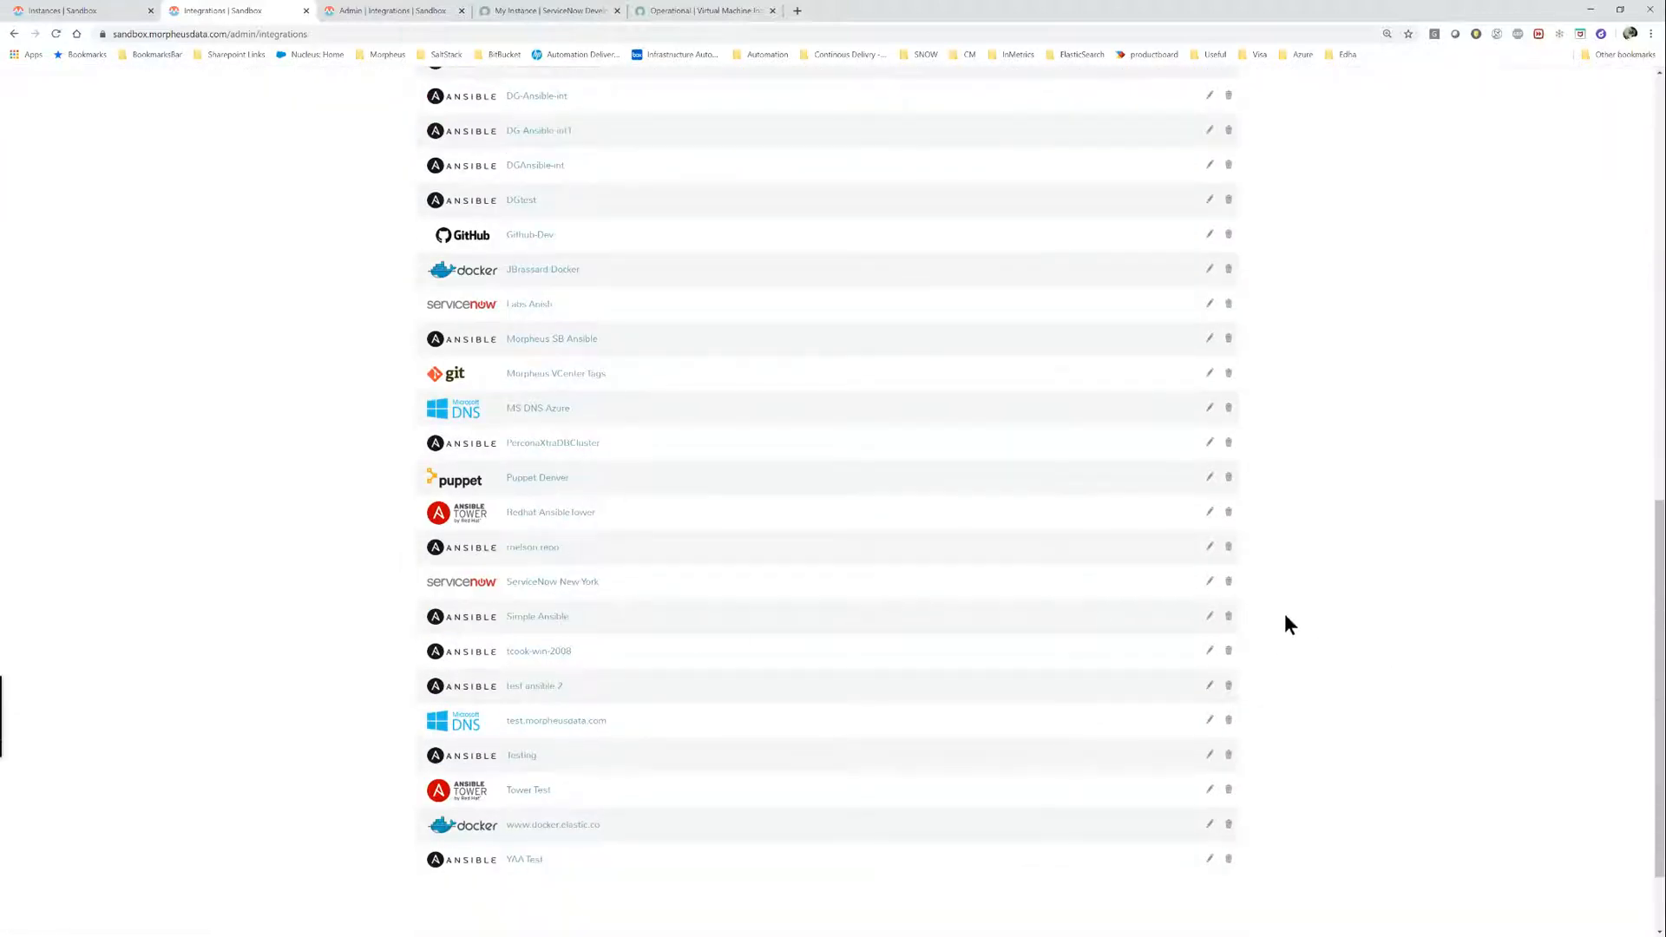
left_click(1209, 580)
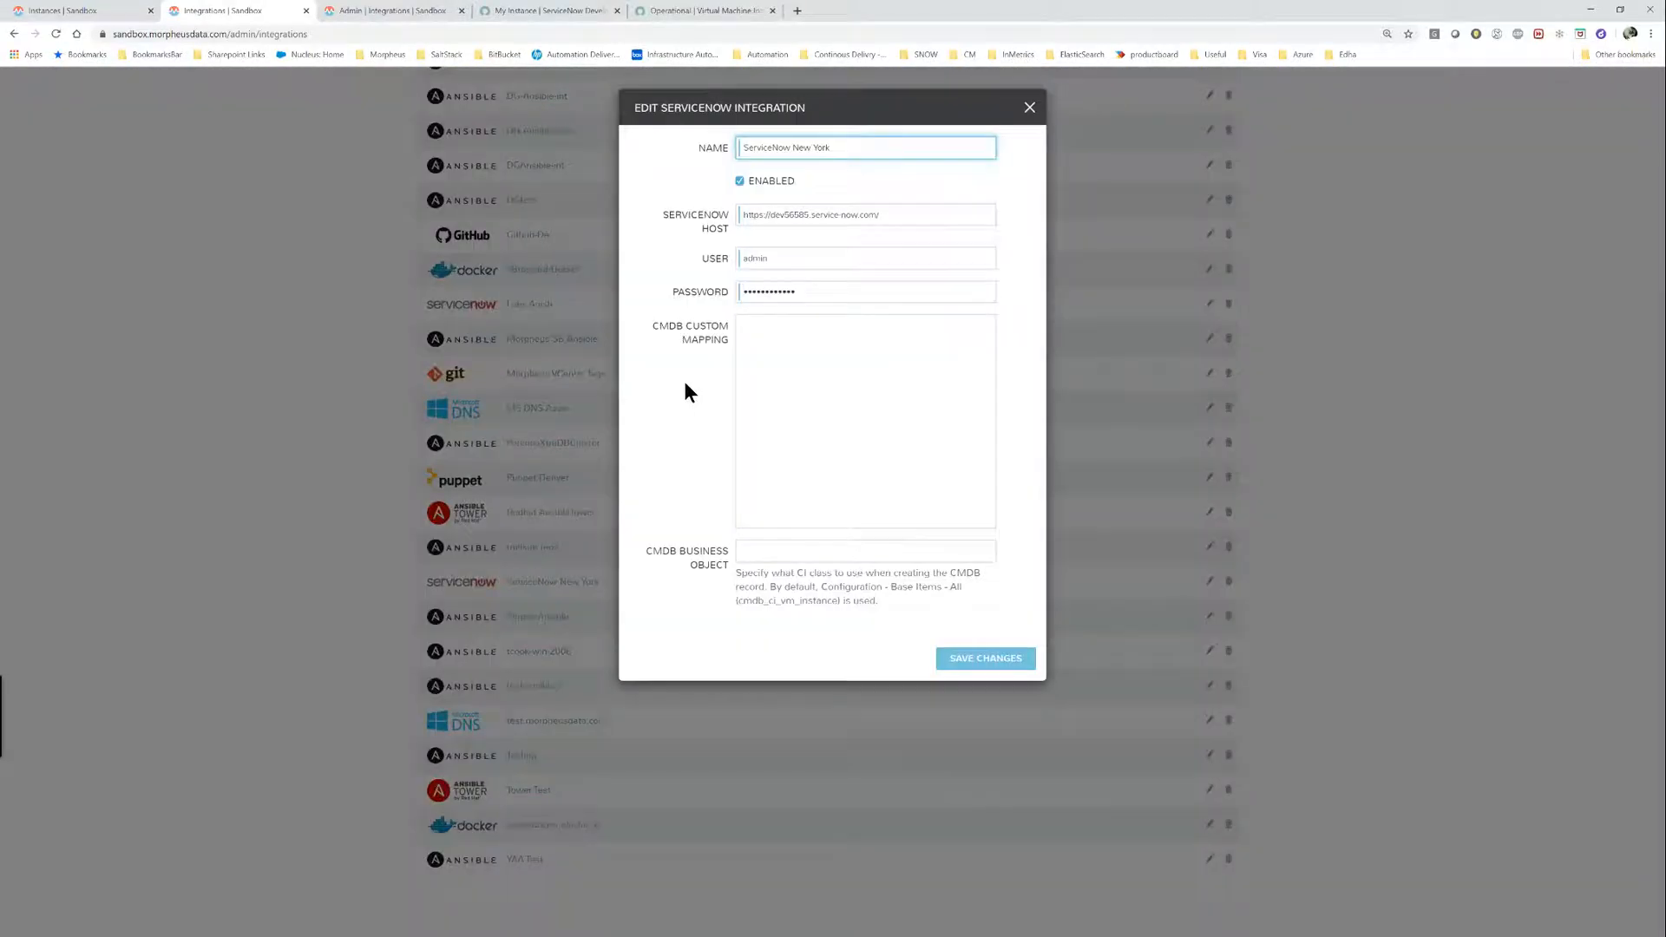
left_click(781, 340)
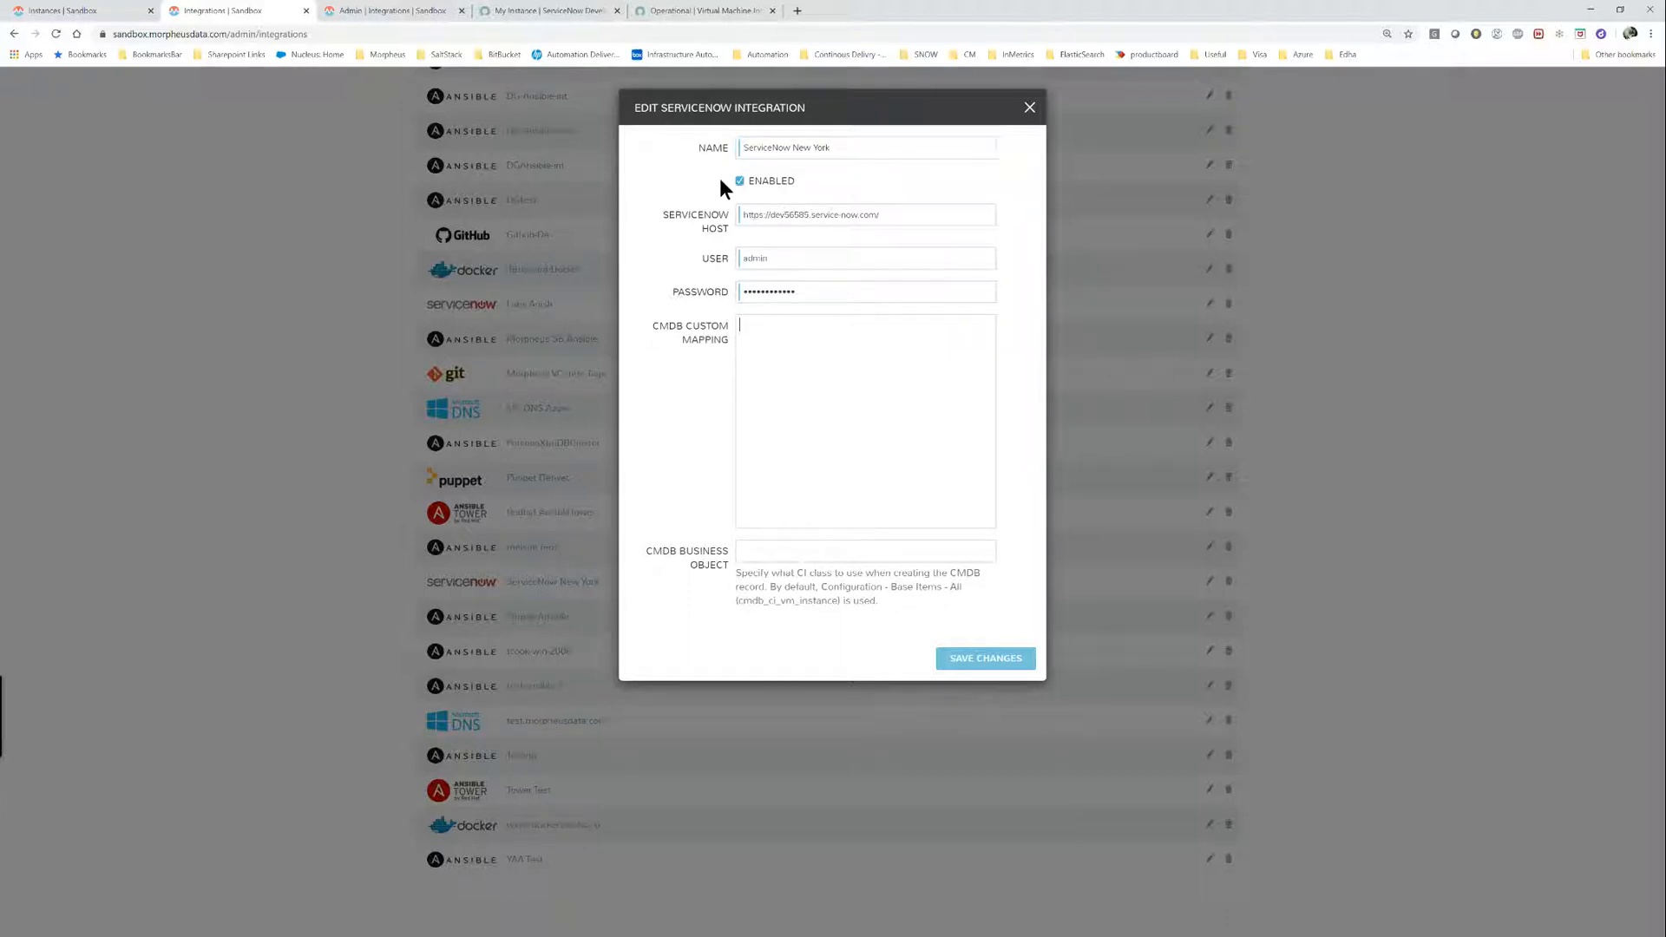
Check Object ID's internal field name in ServiceNow, and map "object_id" to "<%=instance.name>" in the Morpheus integration's CMDB custom mapping.
left_click(672, 11)
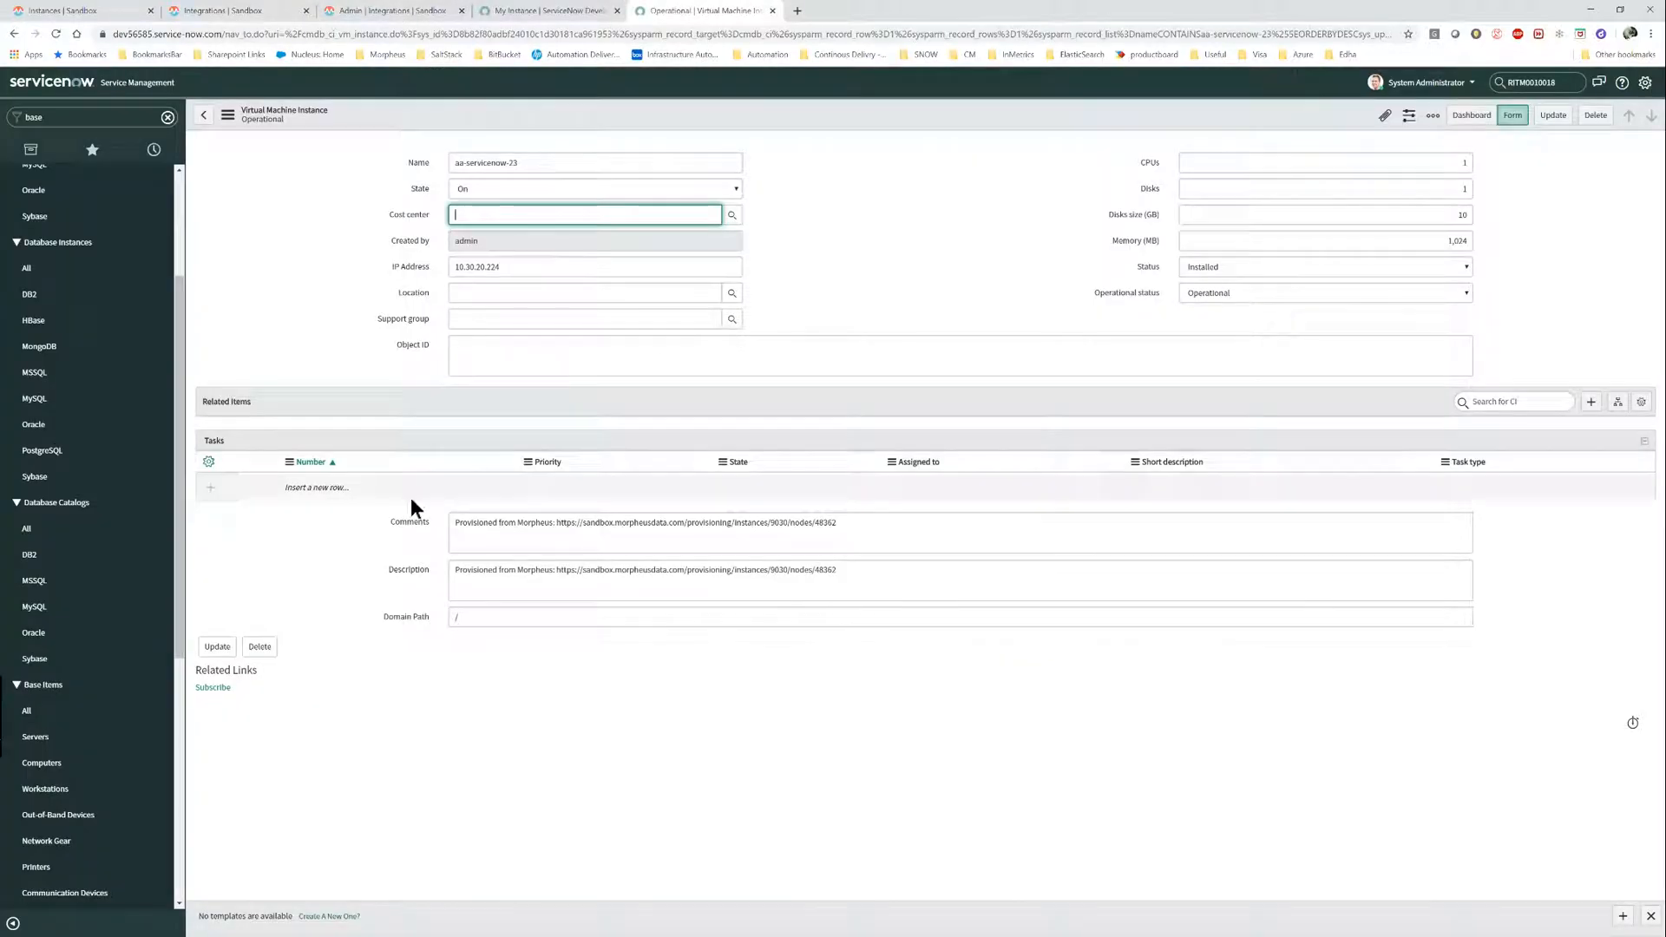
right_click(406, 343)
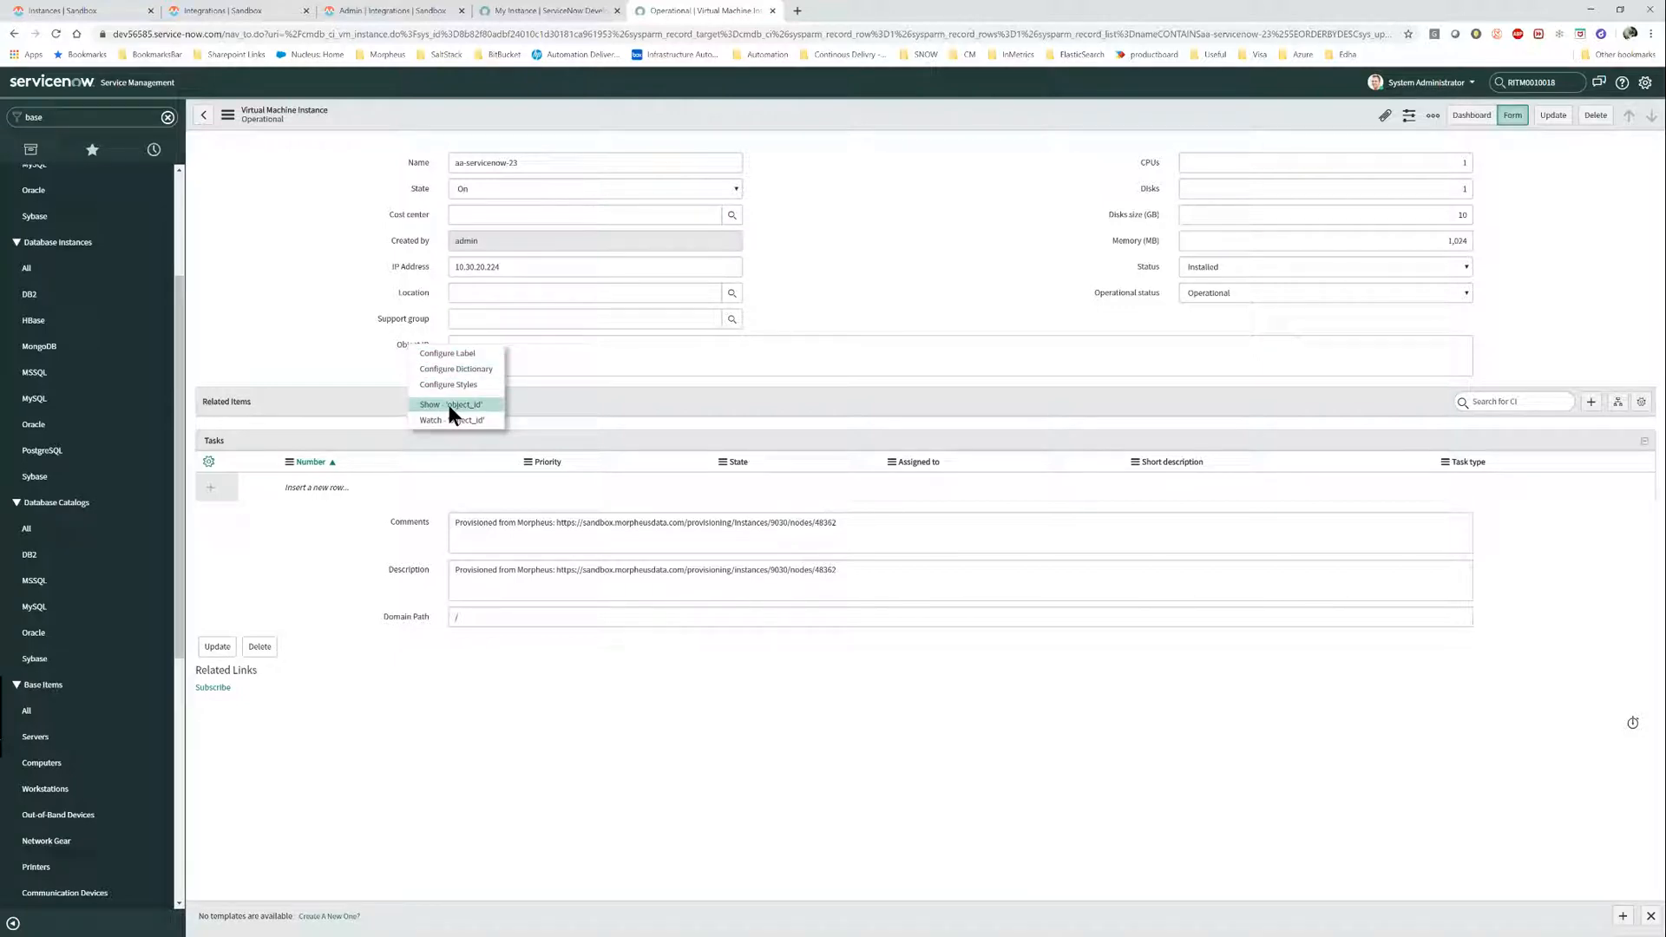
left_click(425, 10)
left_click(805, 330)
type("{}")
key("Return")
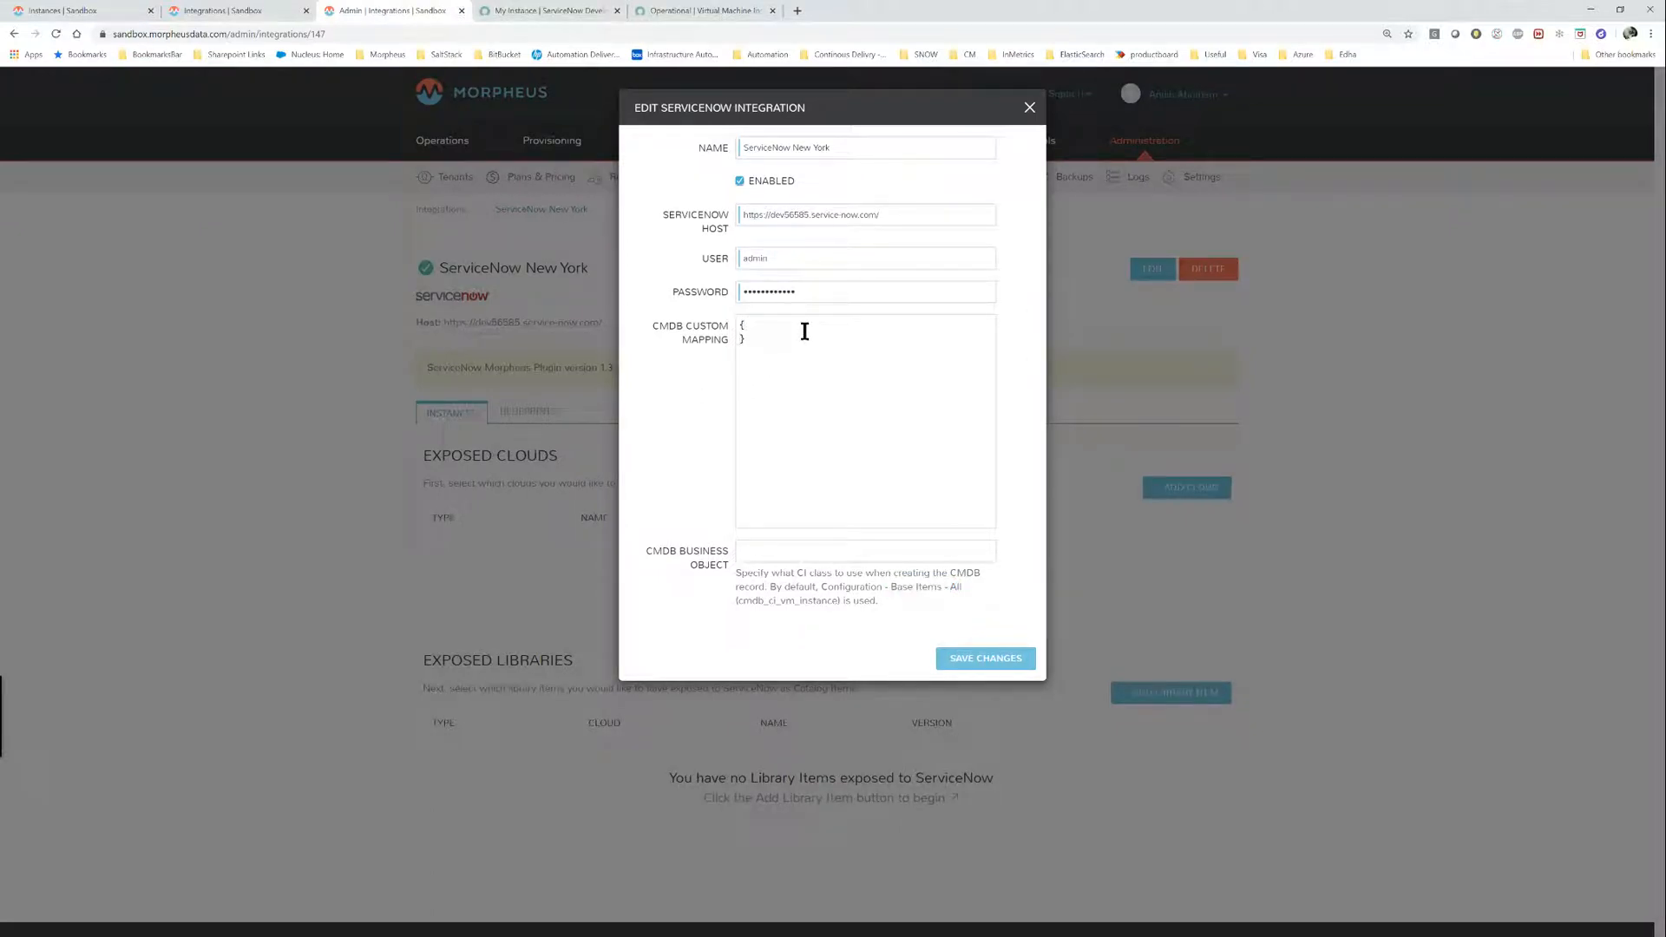
key("Return")
type("\"")
type("object")
type("_id")
type("<>")
type("%=instan")
type("ce.name>")
Open docs.morpheusdata.com in a new tab, search it for "variables", and examine the variable list on the Variables page.
left_click(798, 11)
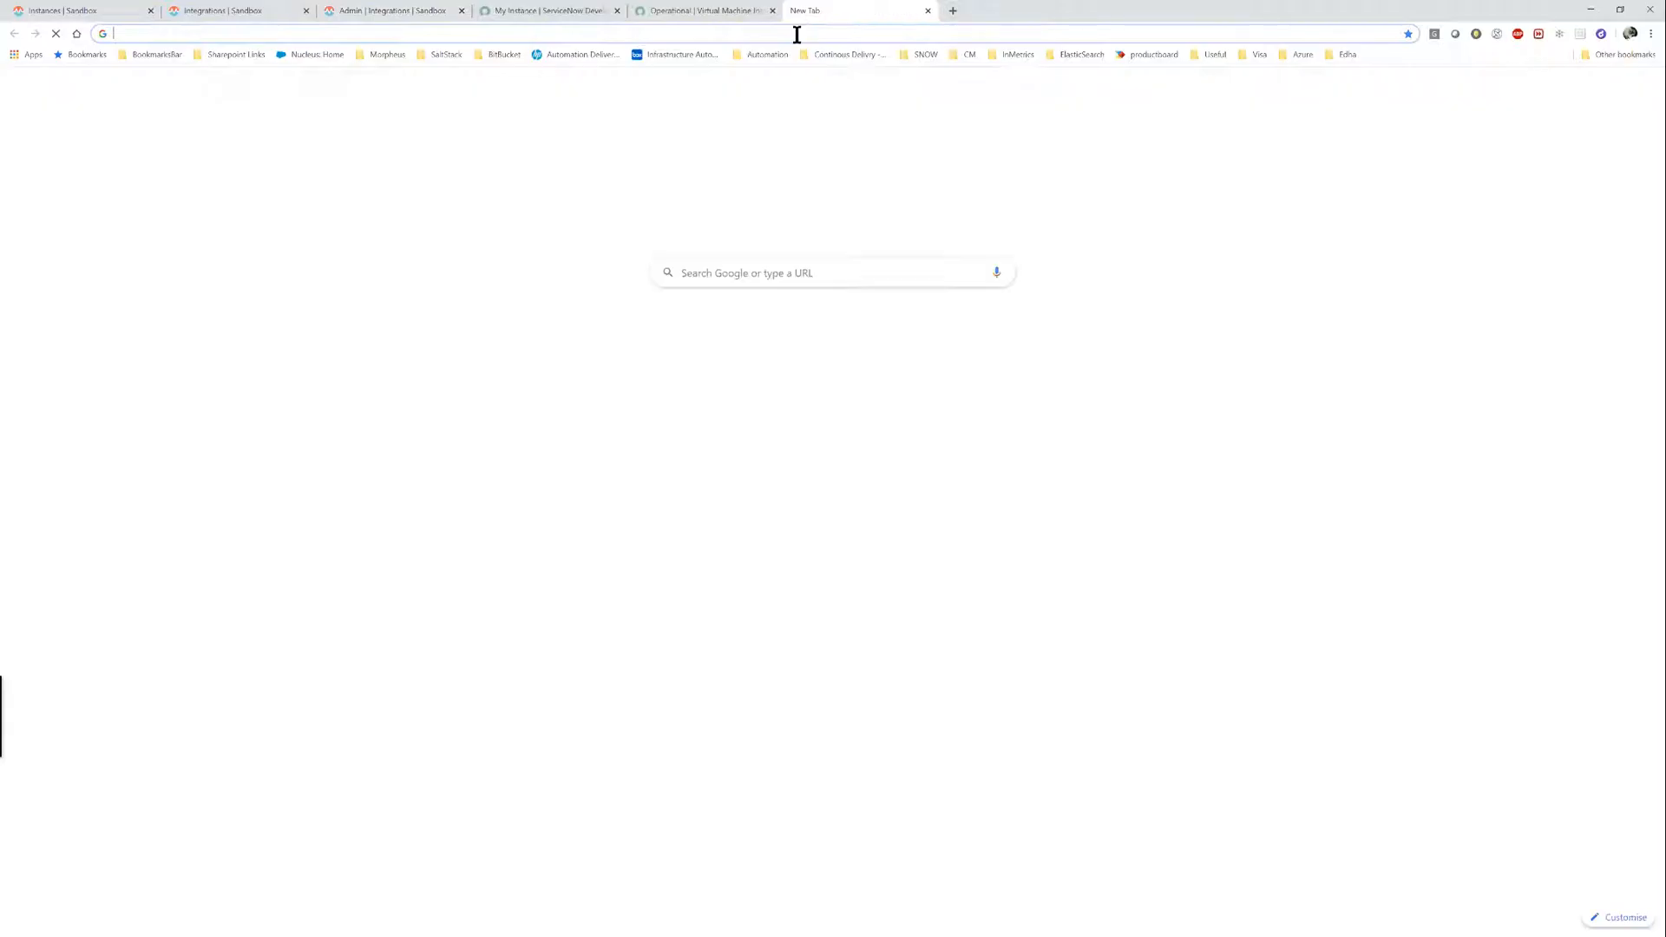
type("docs")
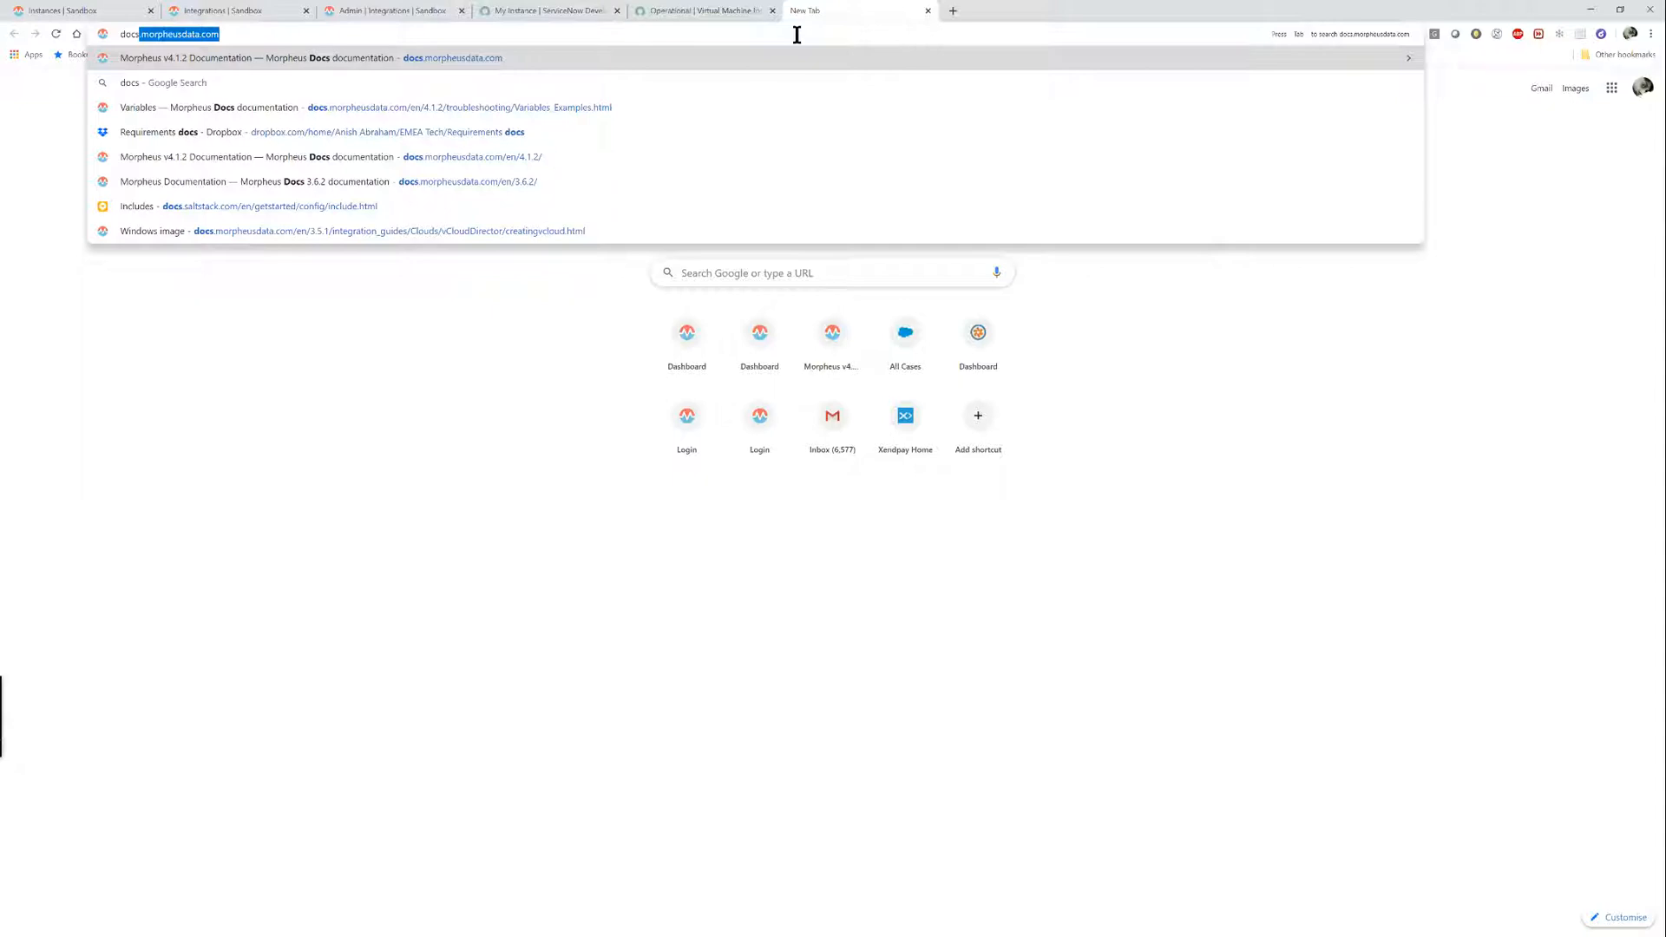
key("Return")
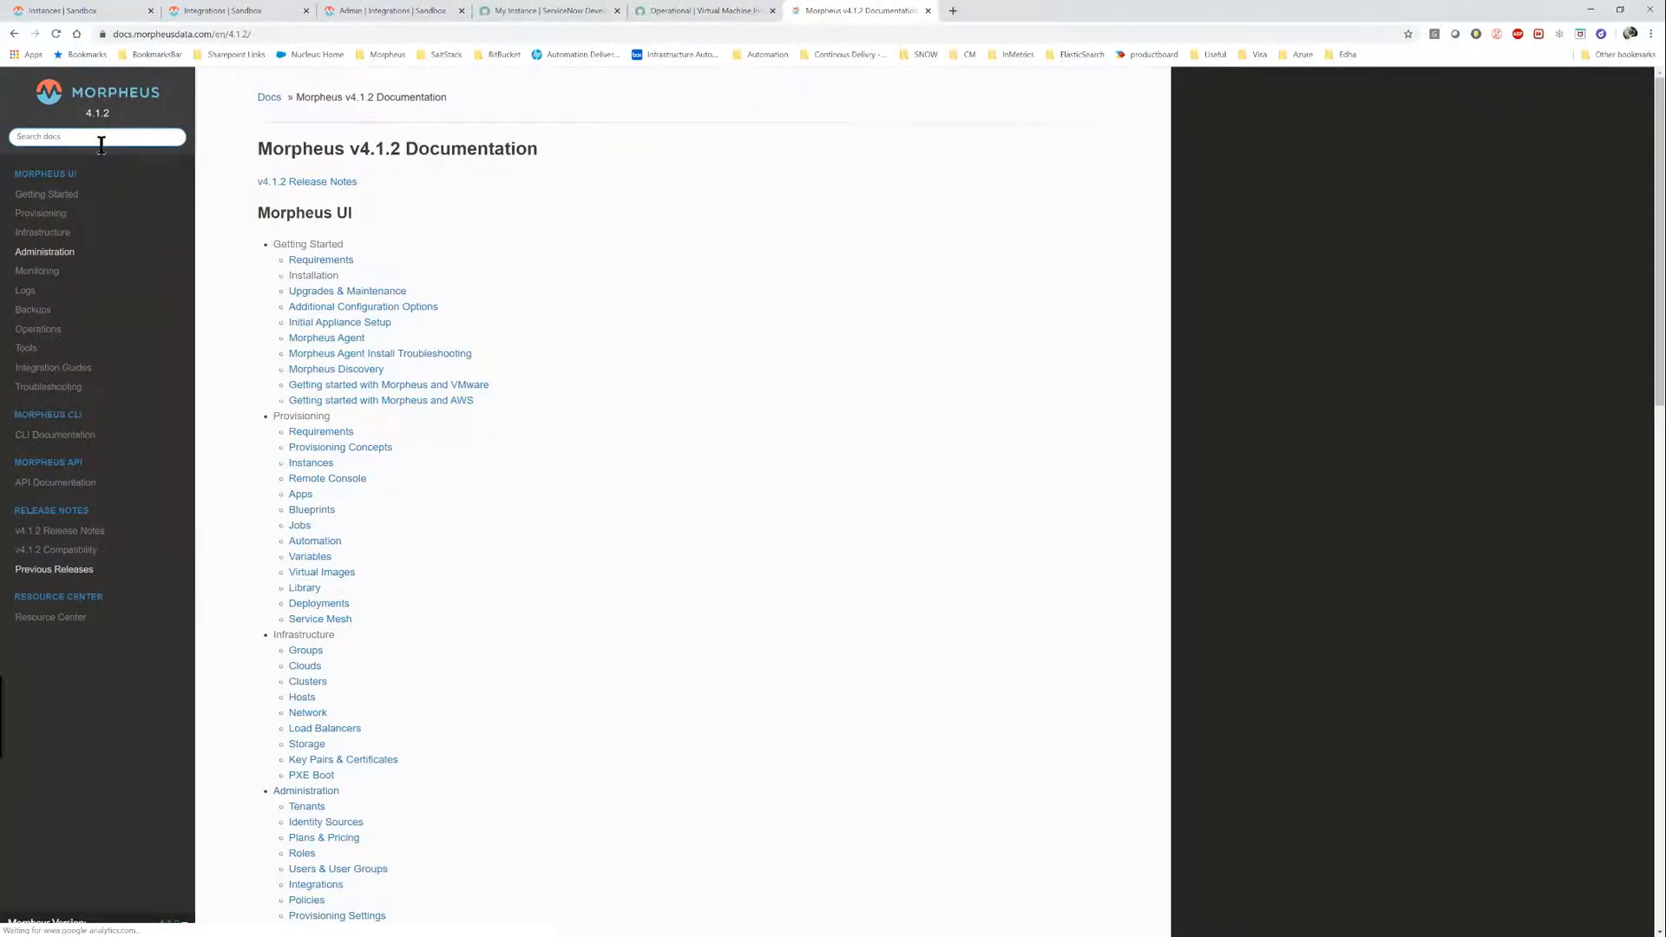
left_click(101, 137)
type("variables")
key("Return")
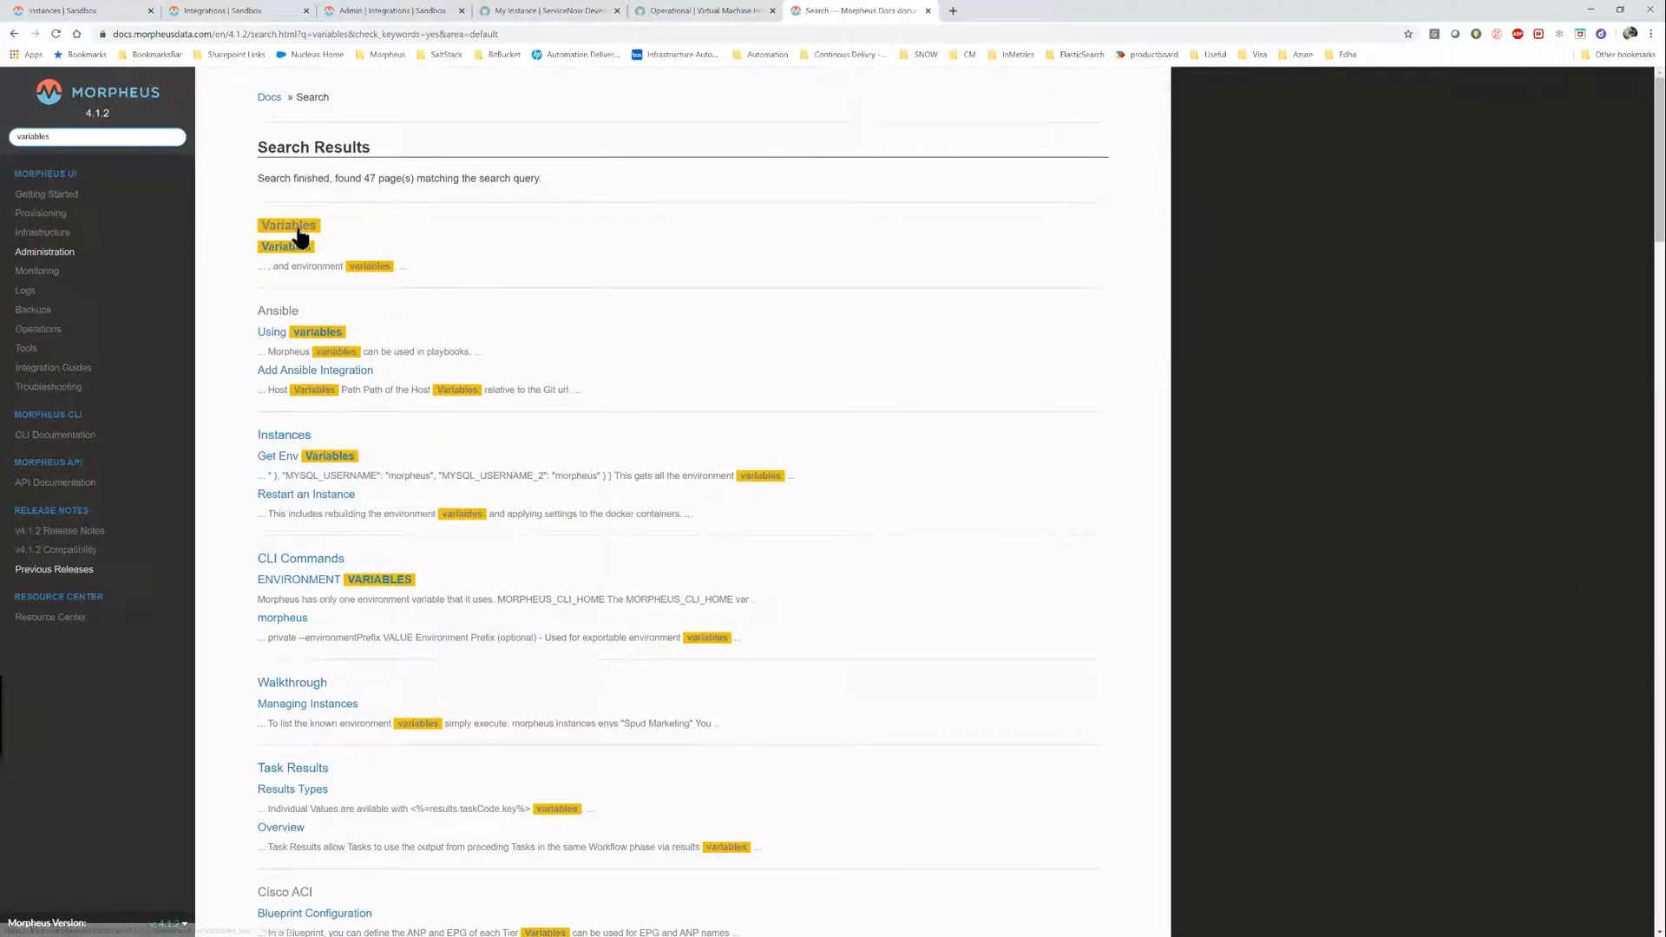
left_click(293, 249)
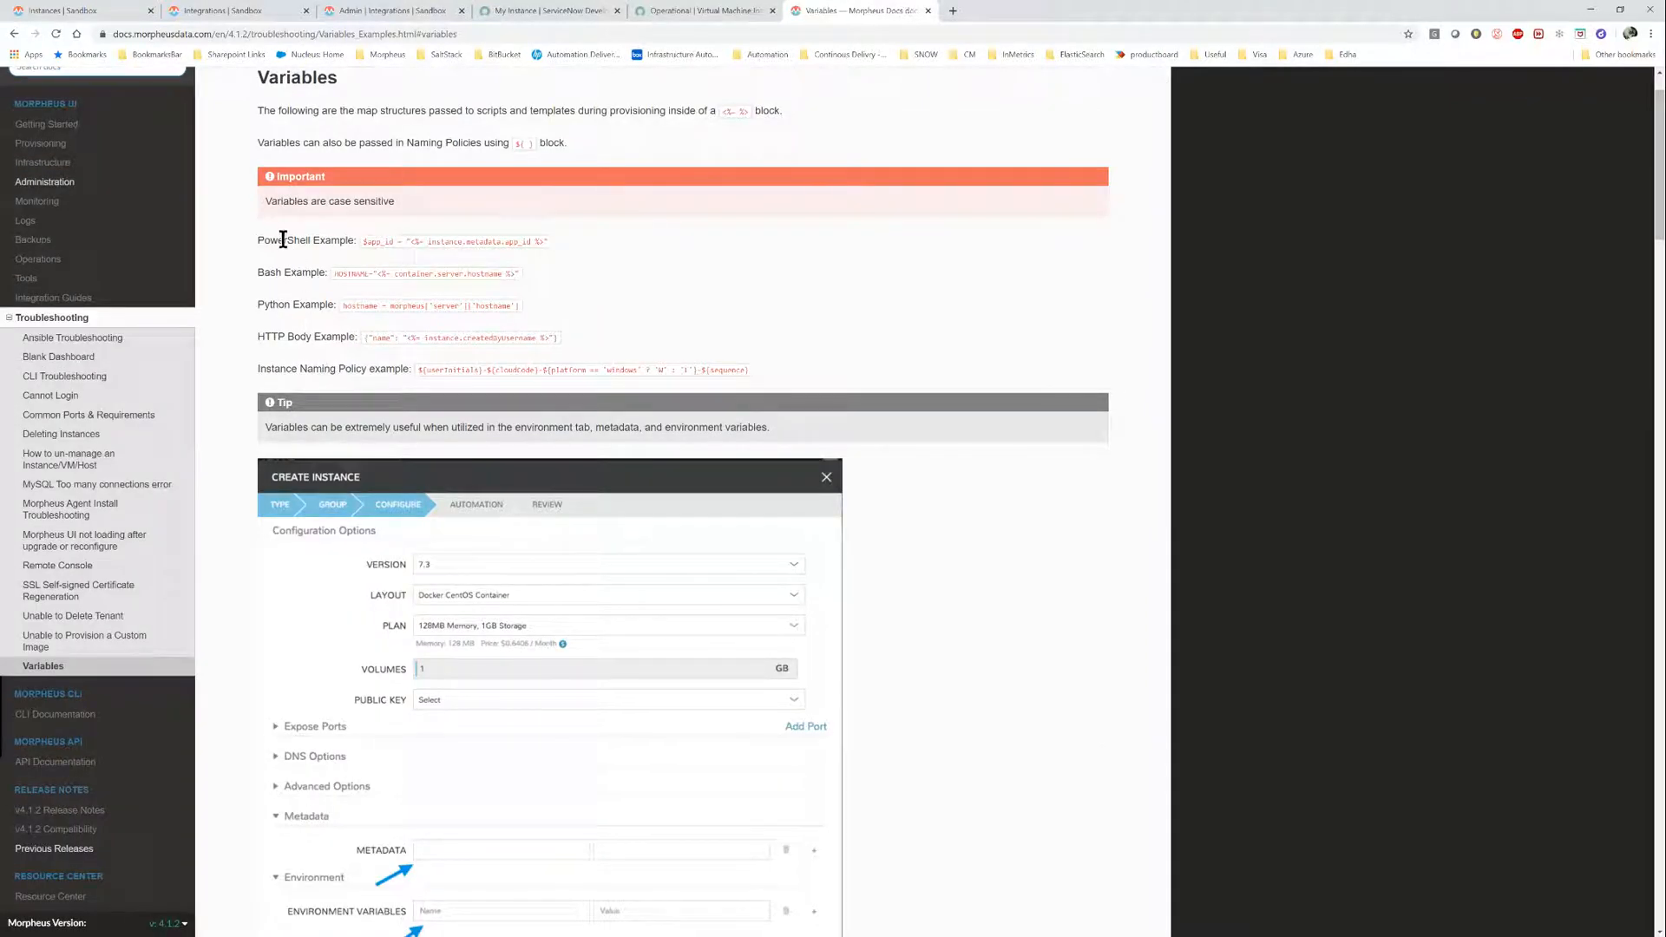
scroll(397, 362, "down", 10)
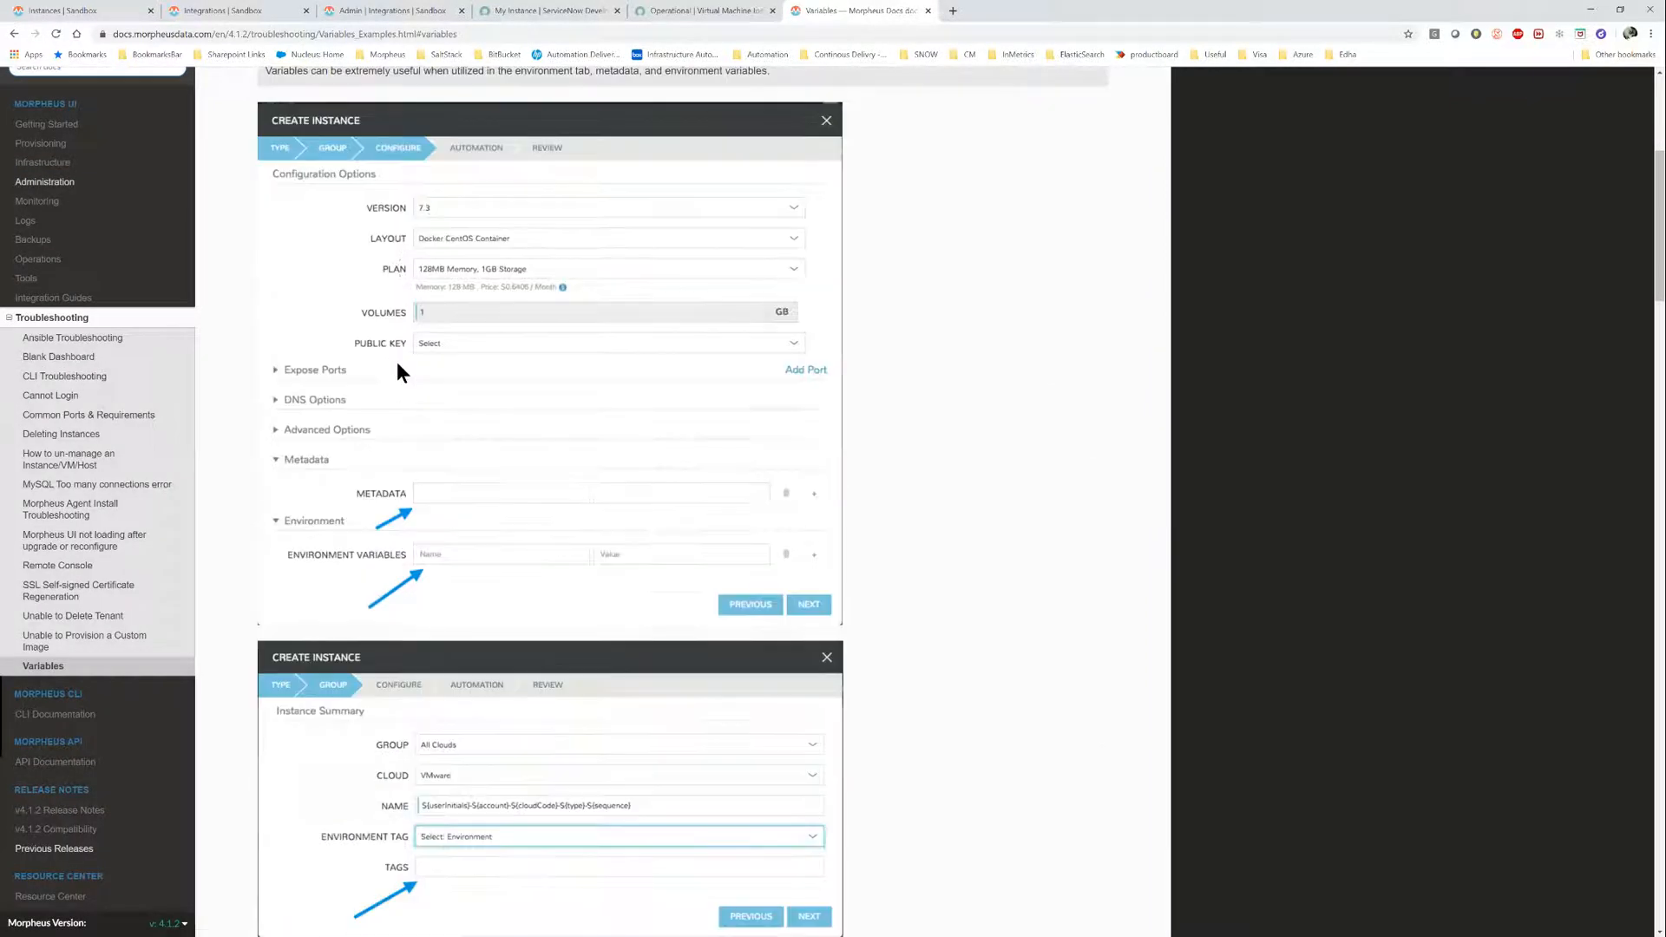
scroll(398, 364, "down", 1)
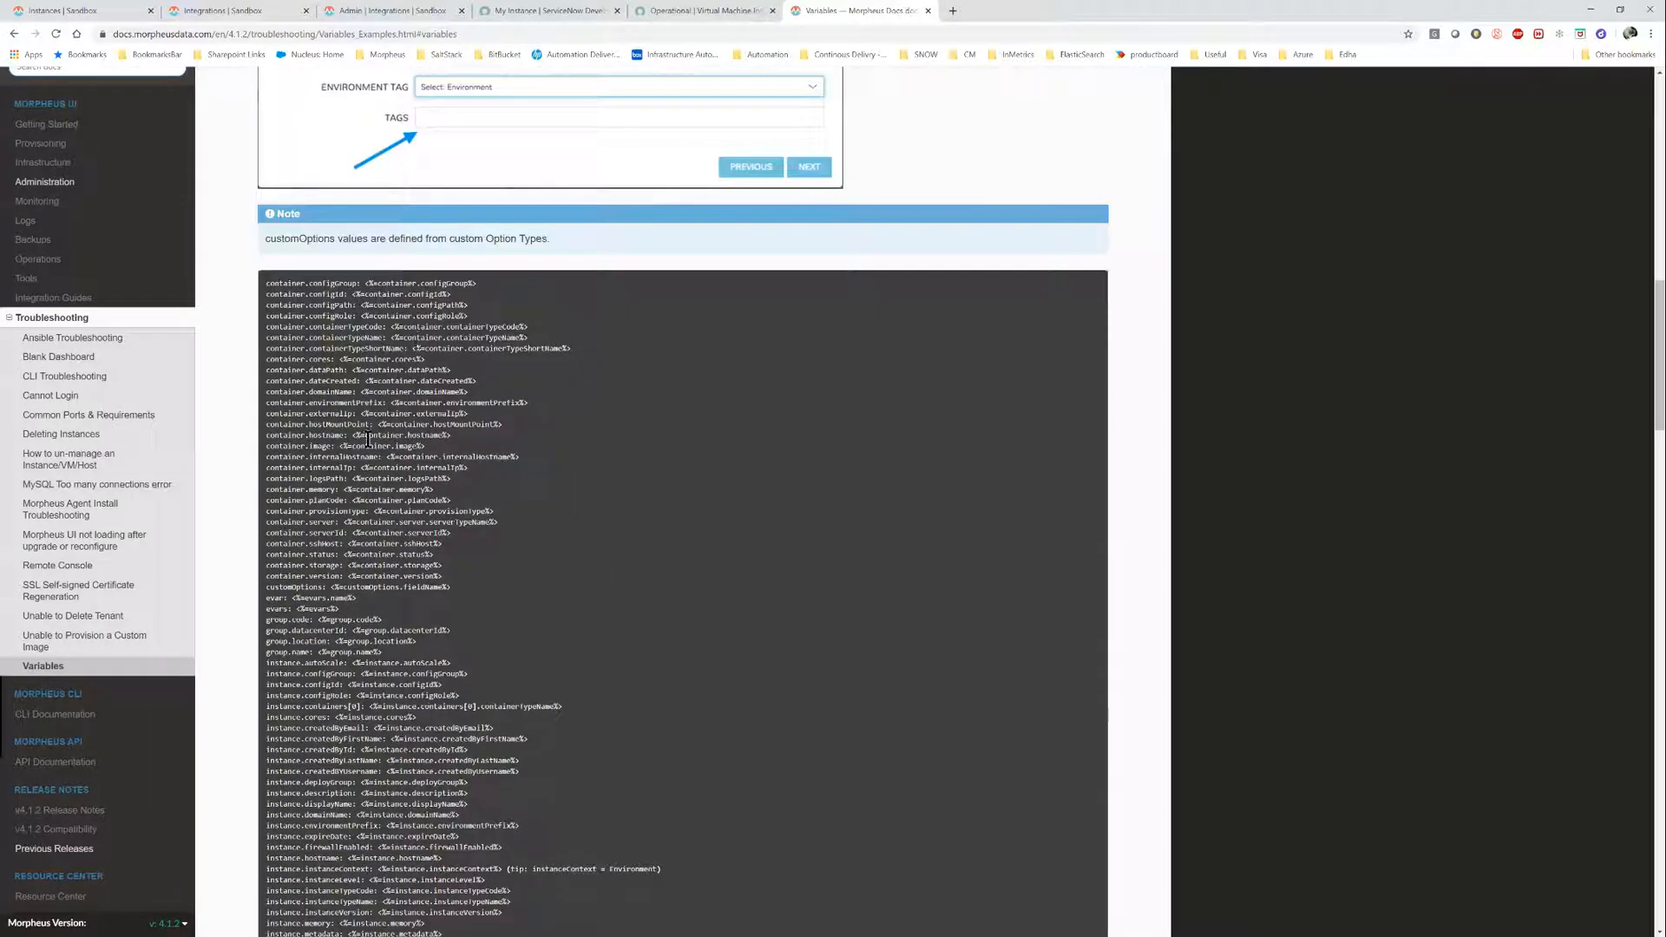
scroll(368, 667, "down", 20)
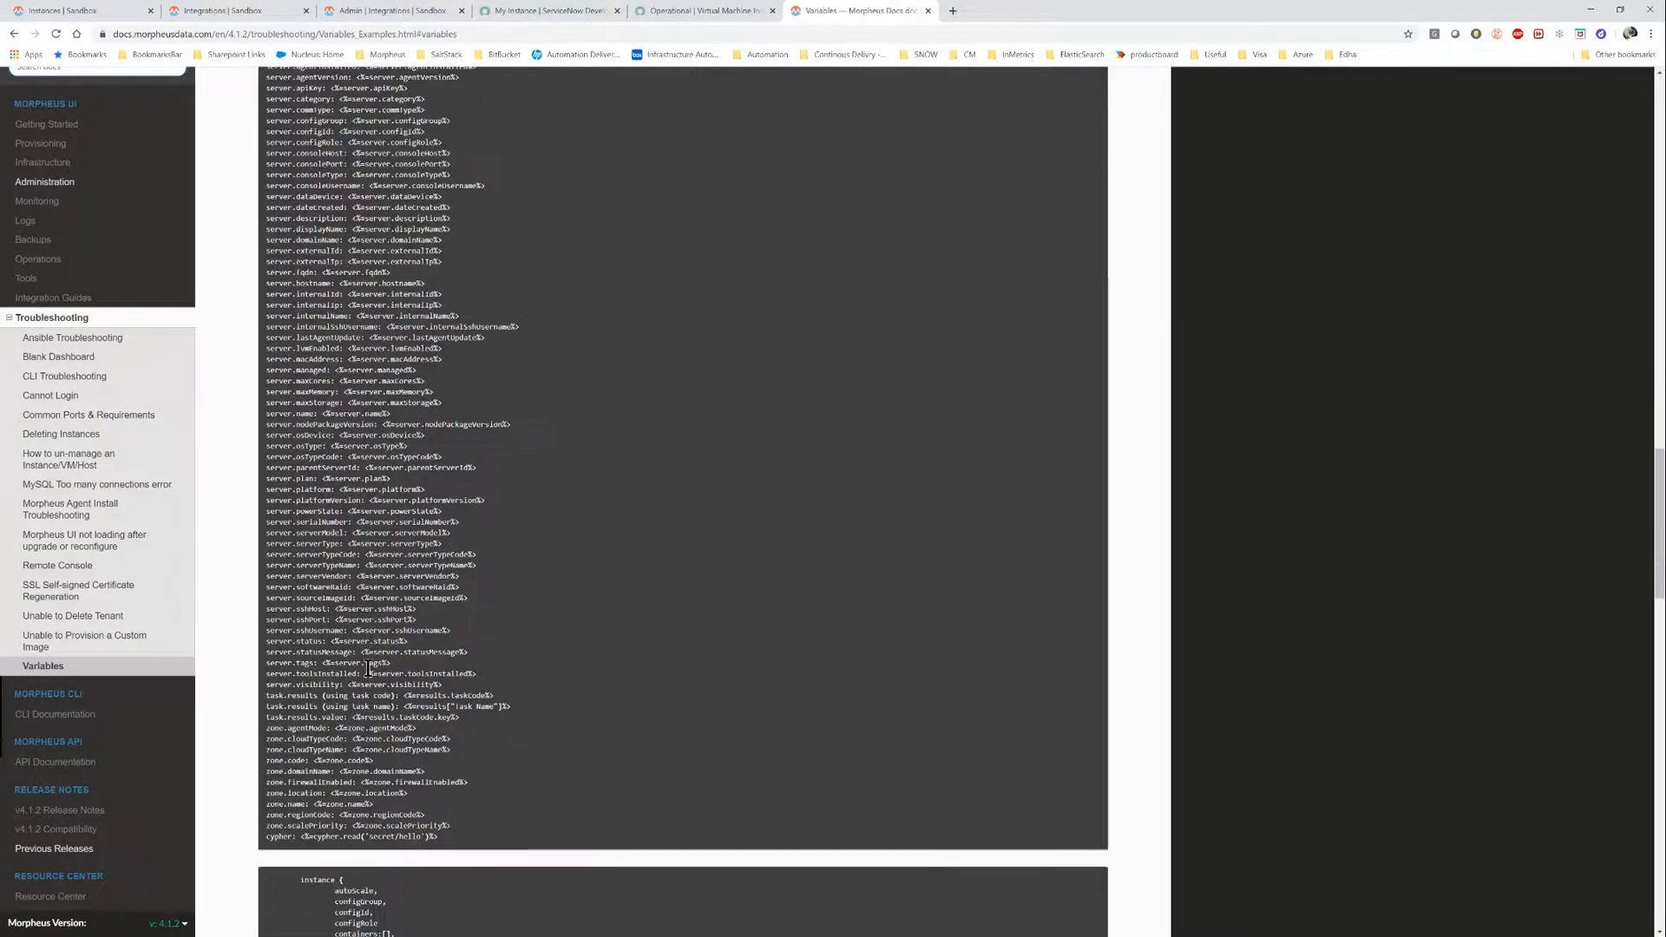
scroll(368, 667, "up", 20)
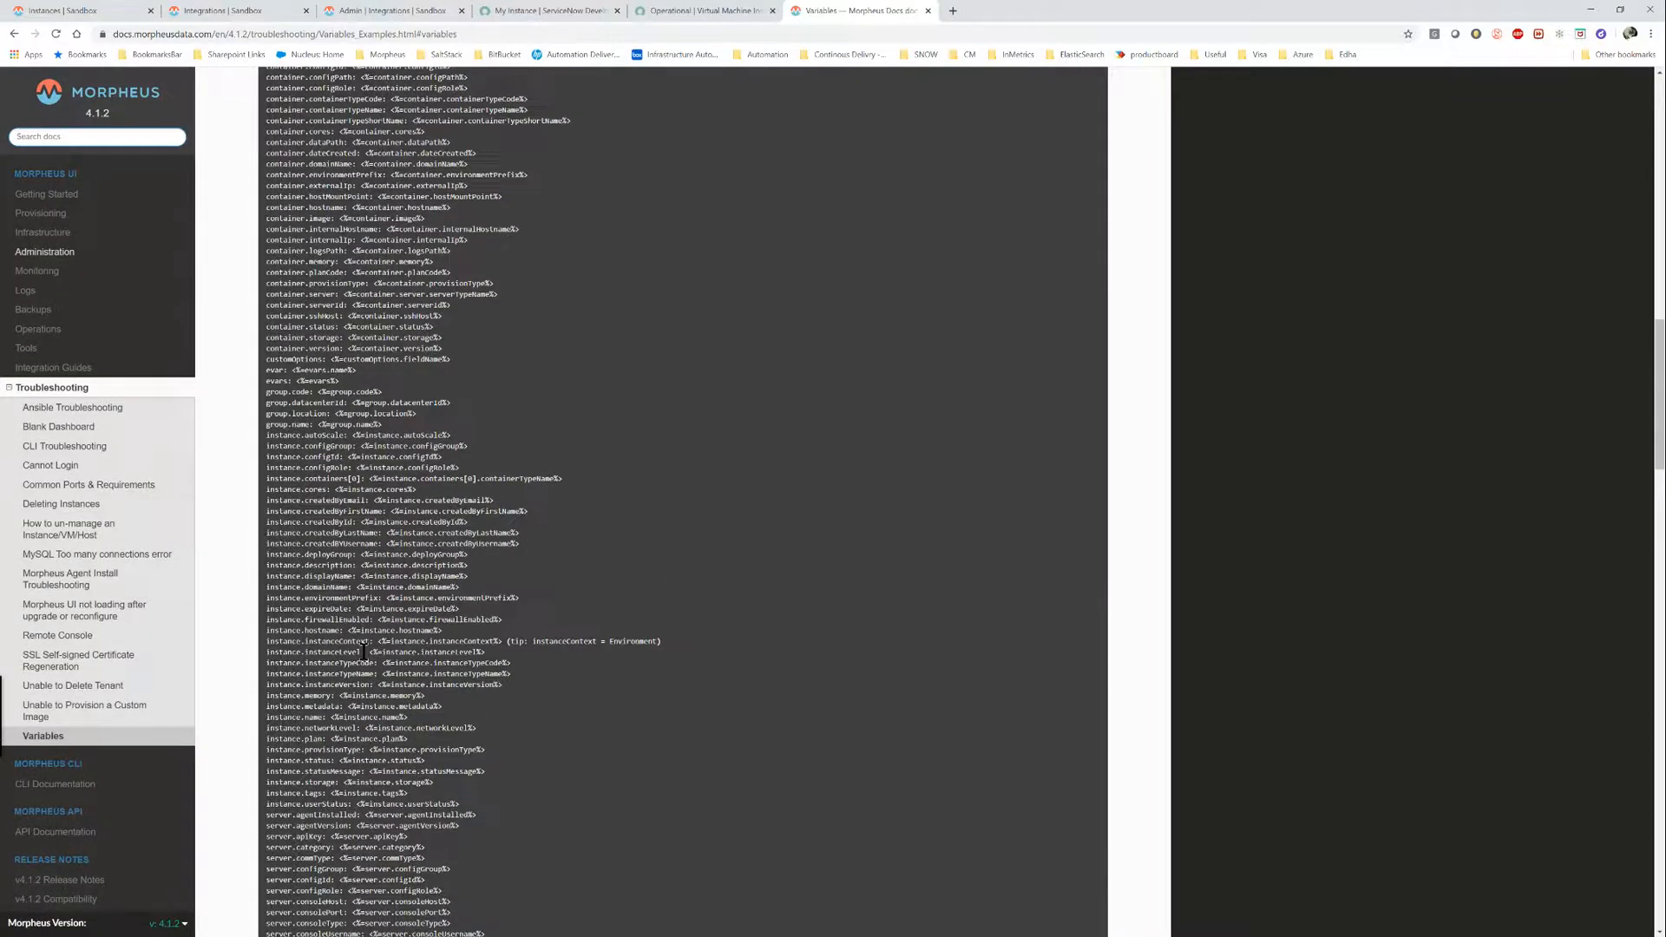
scroll(359, 647, "up", 3)
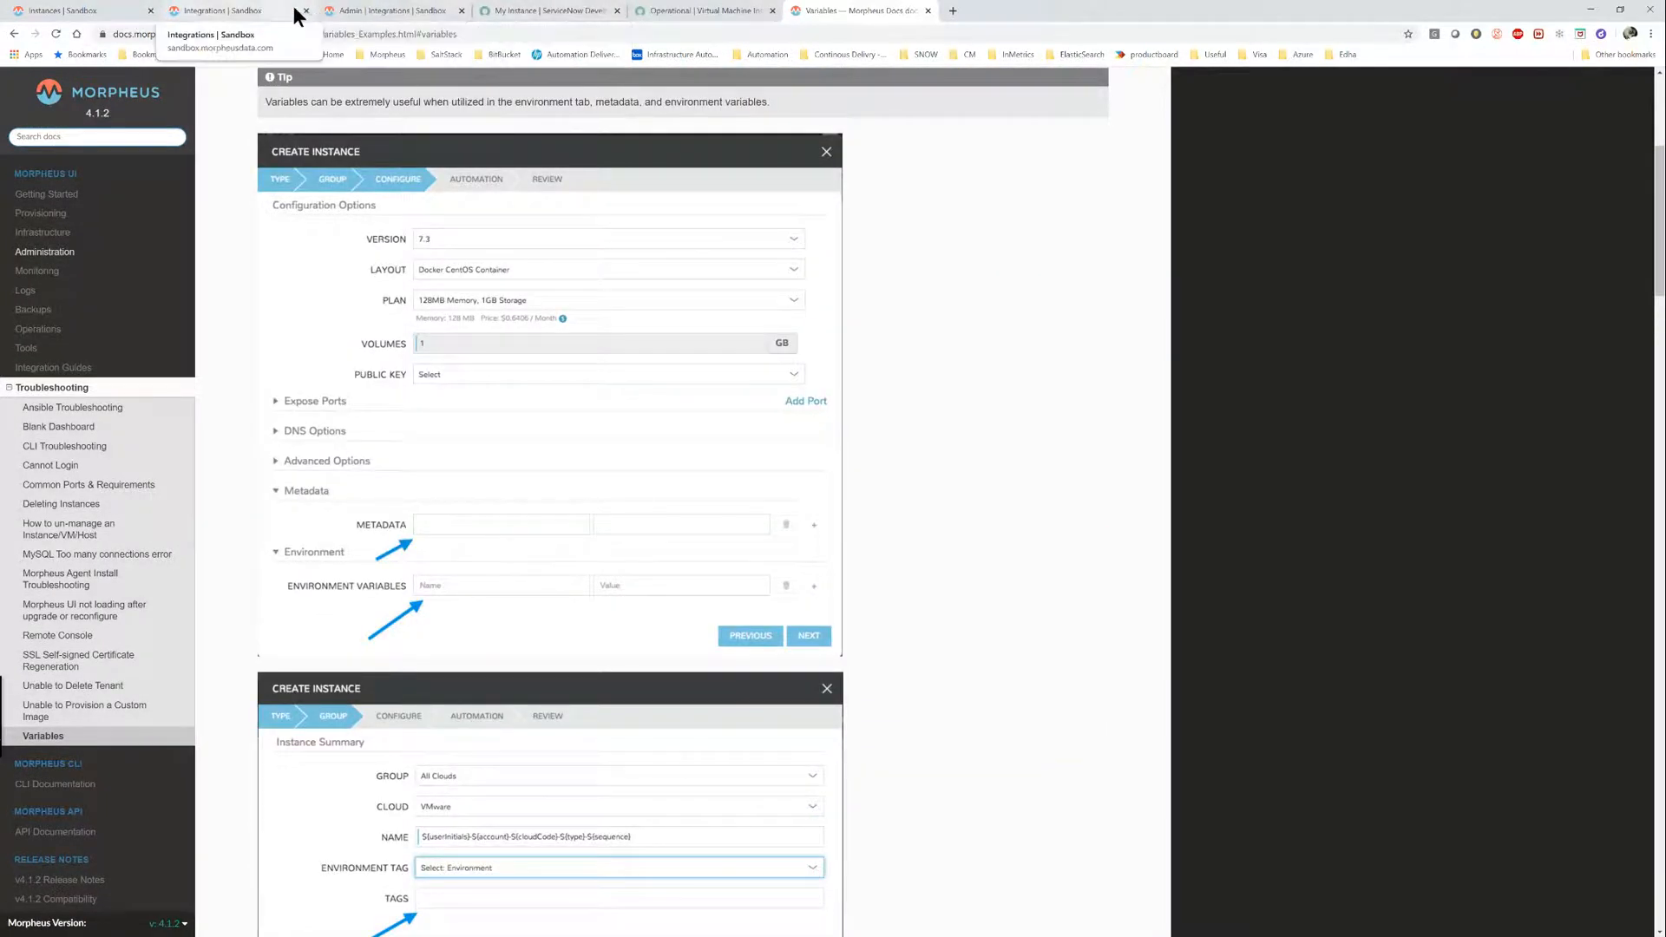
Save the ServiceNow New York integration in Morpheus, reopen it, change the object_id value to "${instance.name}" and save again.
left_click(360, 11)
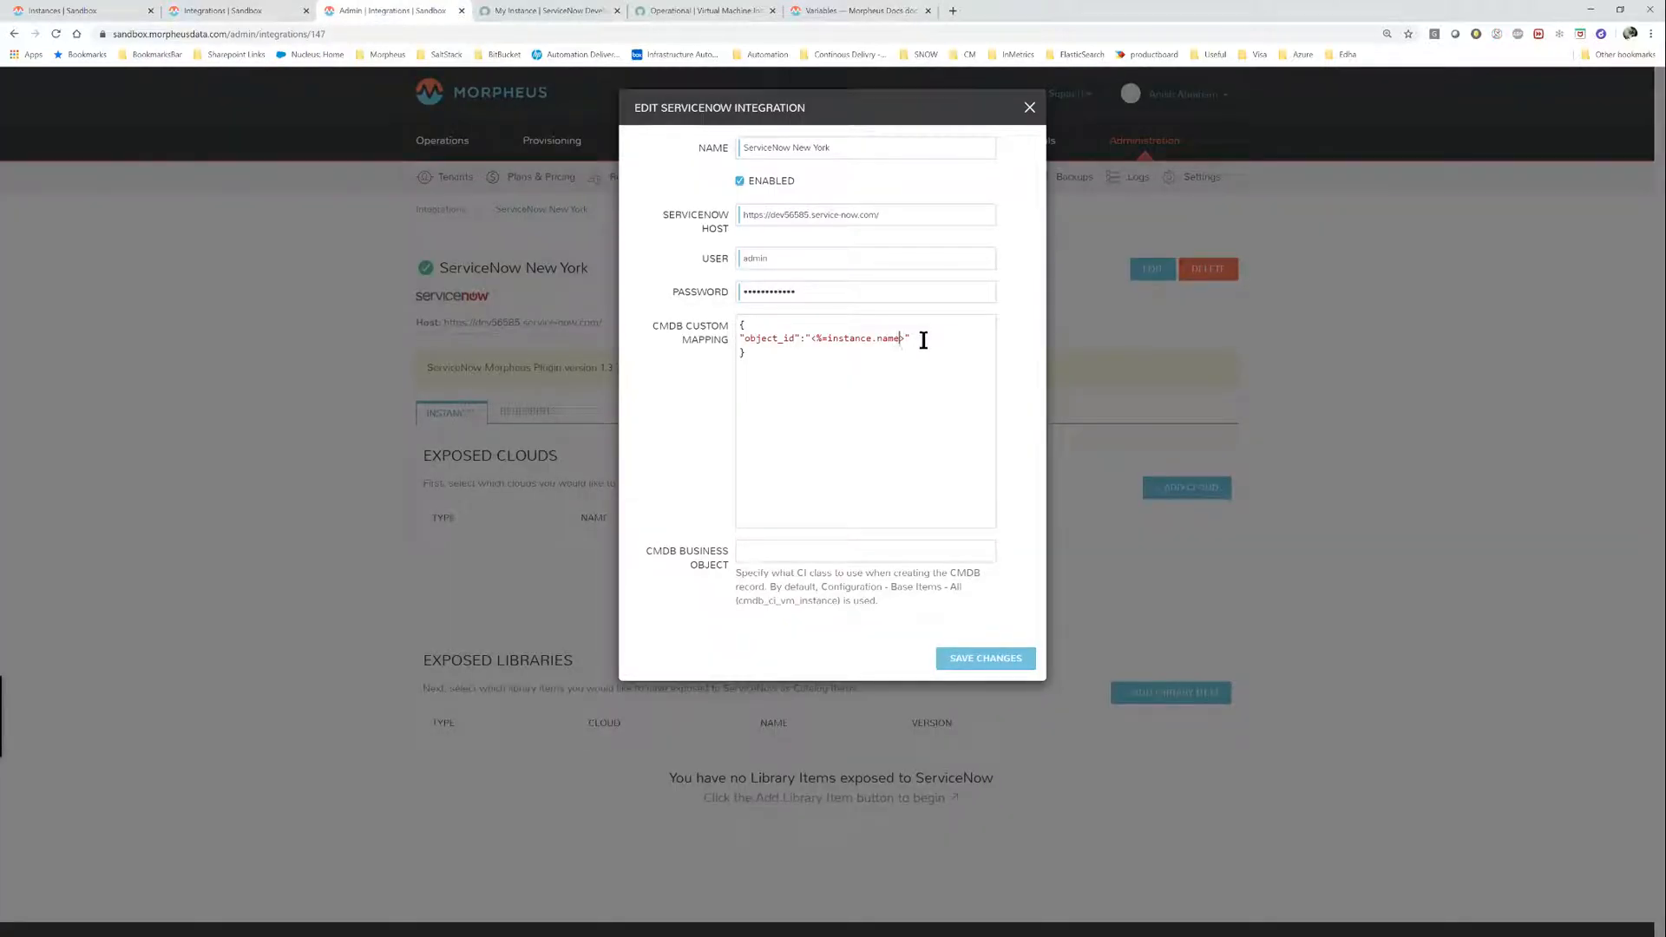
left_click(983, 659)
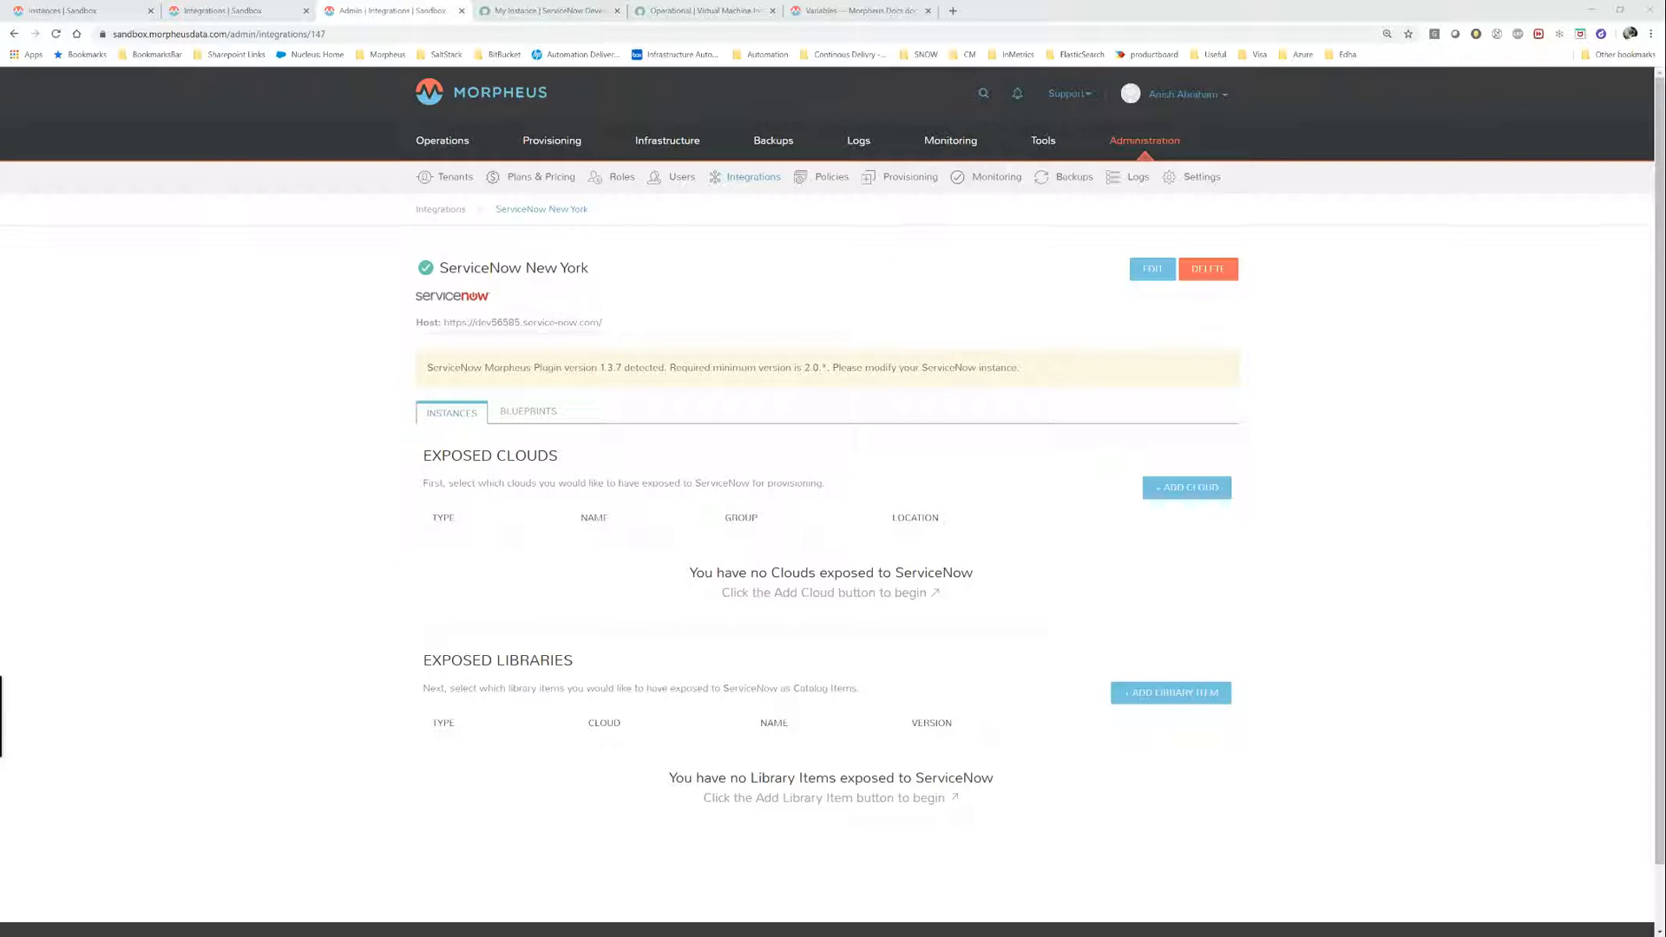
left_click(1152, 268)
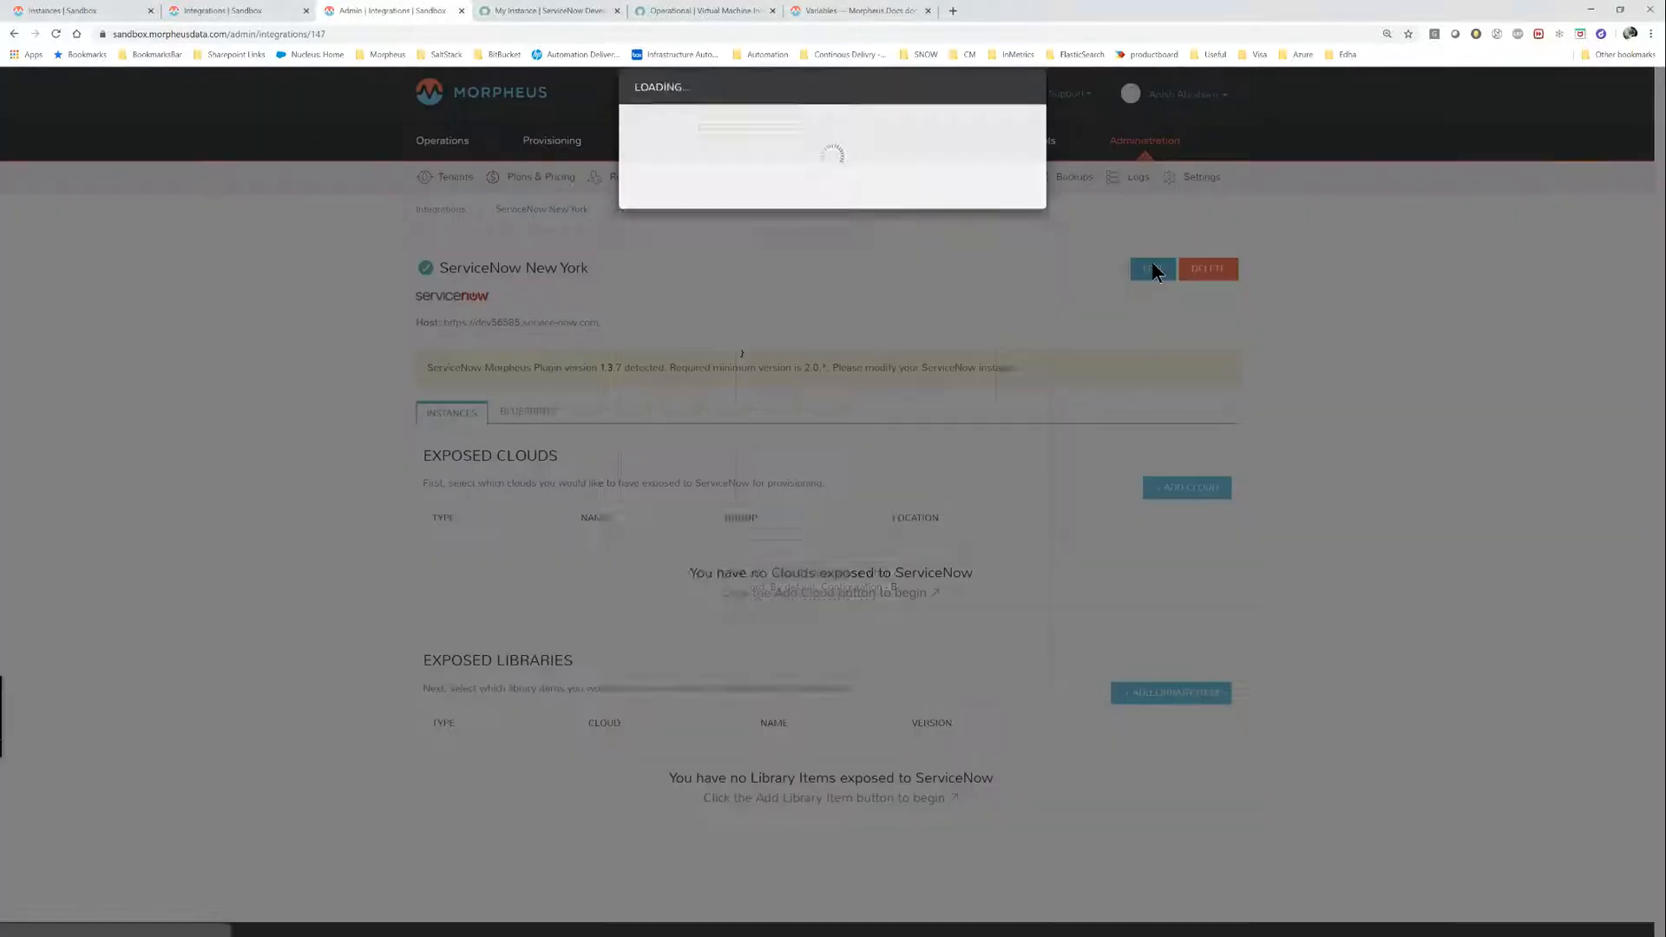
left_click(820, 339)
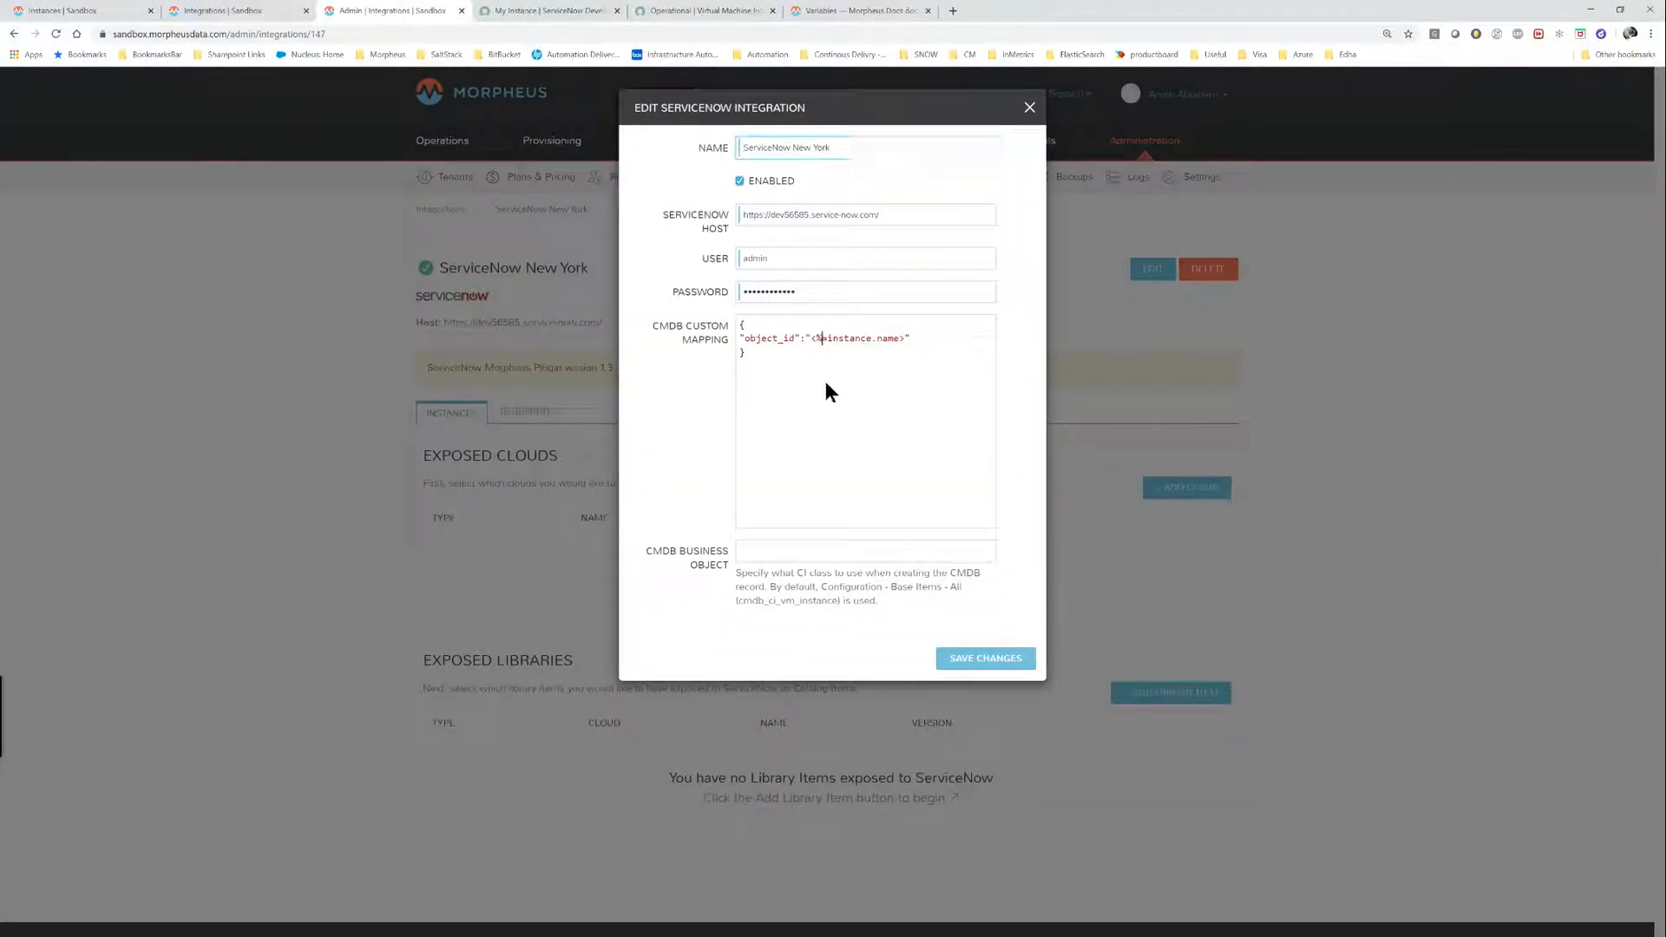
key("BackSpace")
key("BackSpace")
type("${")
key("Right")
key("Right")
key("Right")
key("BackSpace")
type("}")
left_click(967, 663)
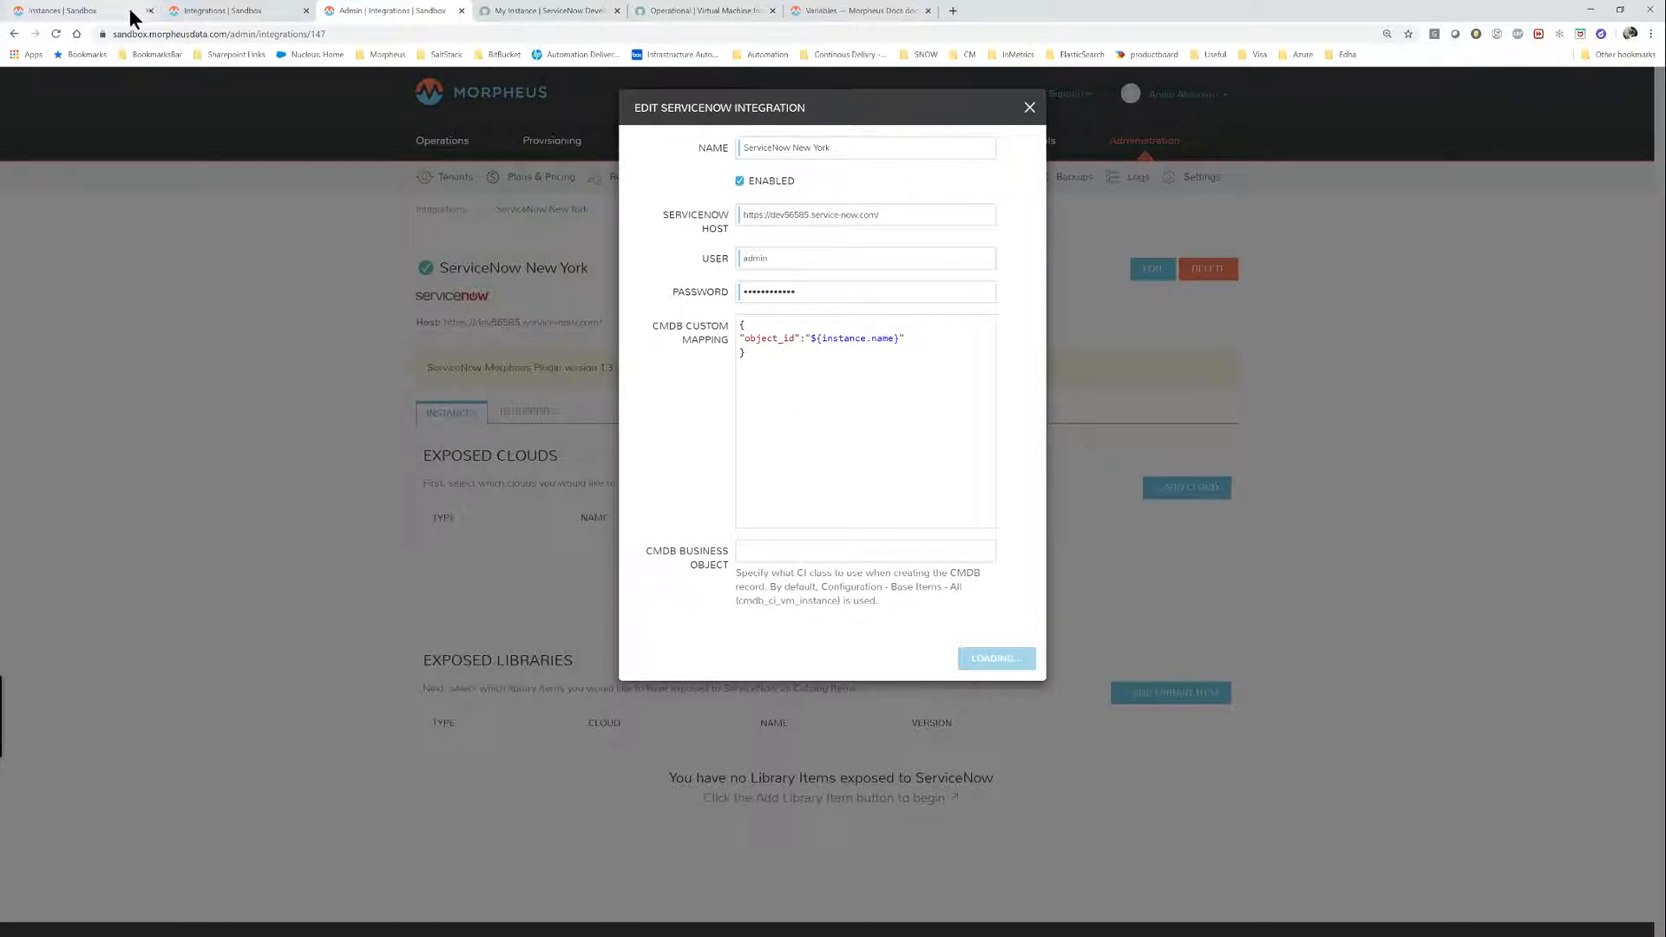
Switch to the aa-servicenow-23 instance page and examine its cores and memory.
left_click(78, 10)
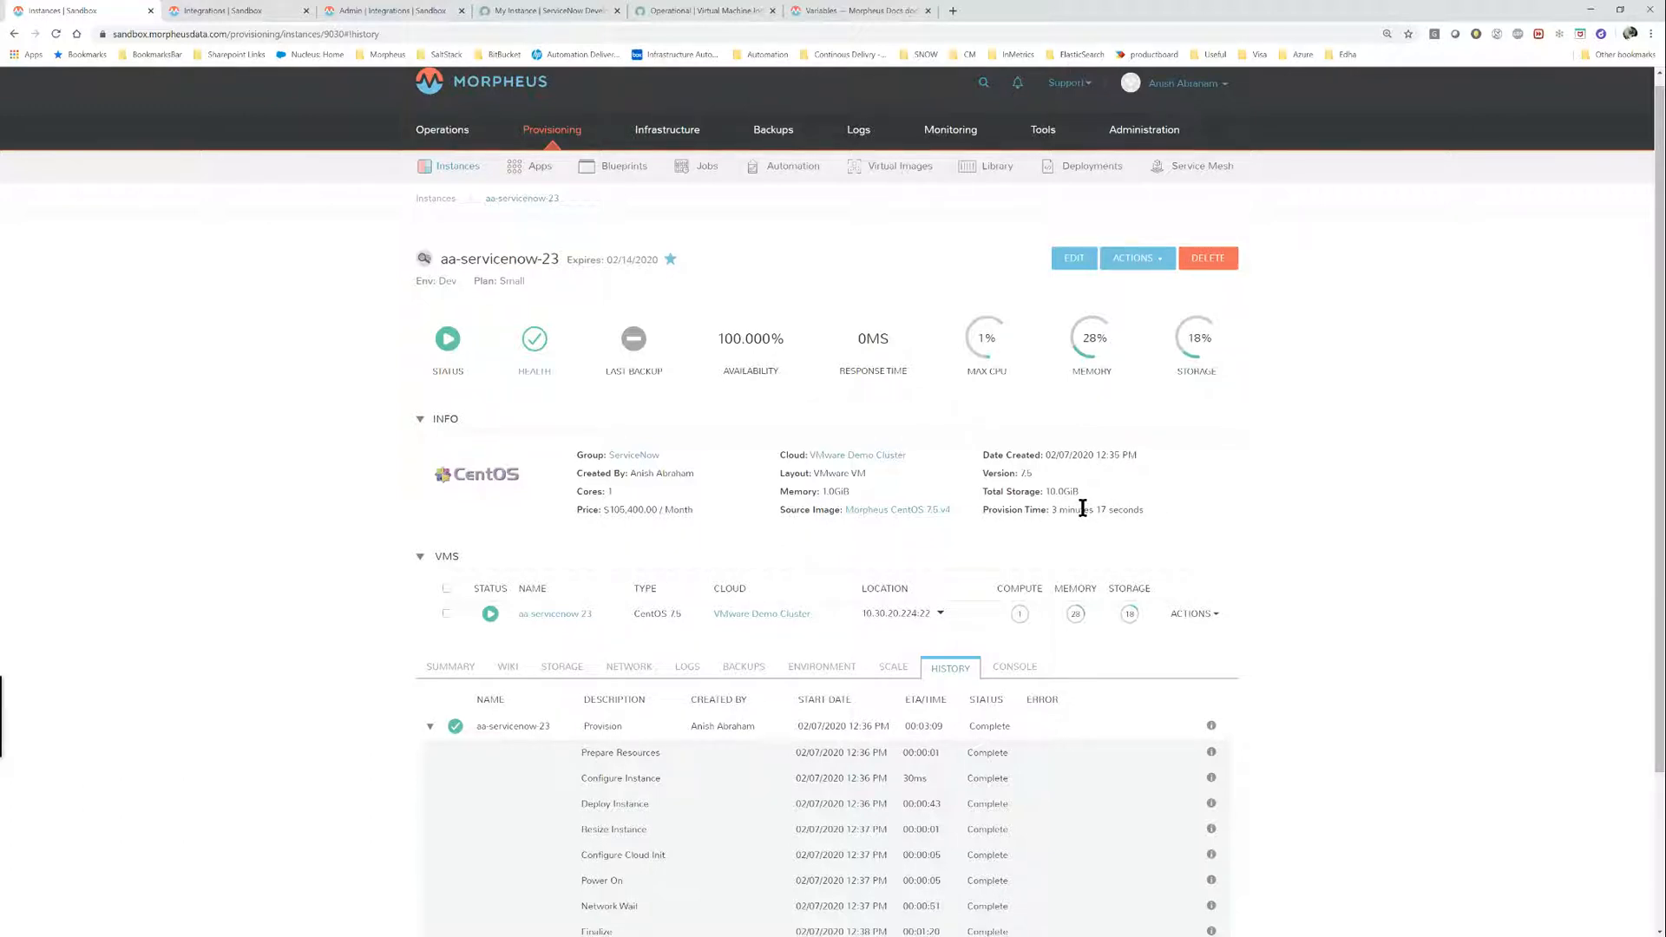
left_click_drag(615, 491, 606, 491)
left_click_drag(852, 491, 827, 489)
left_click(436, 14)
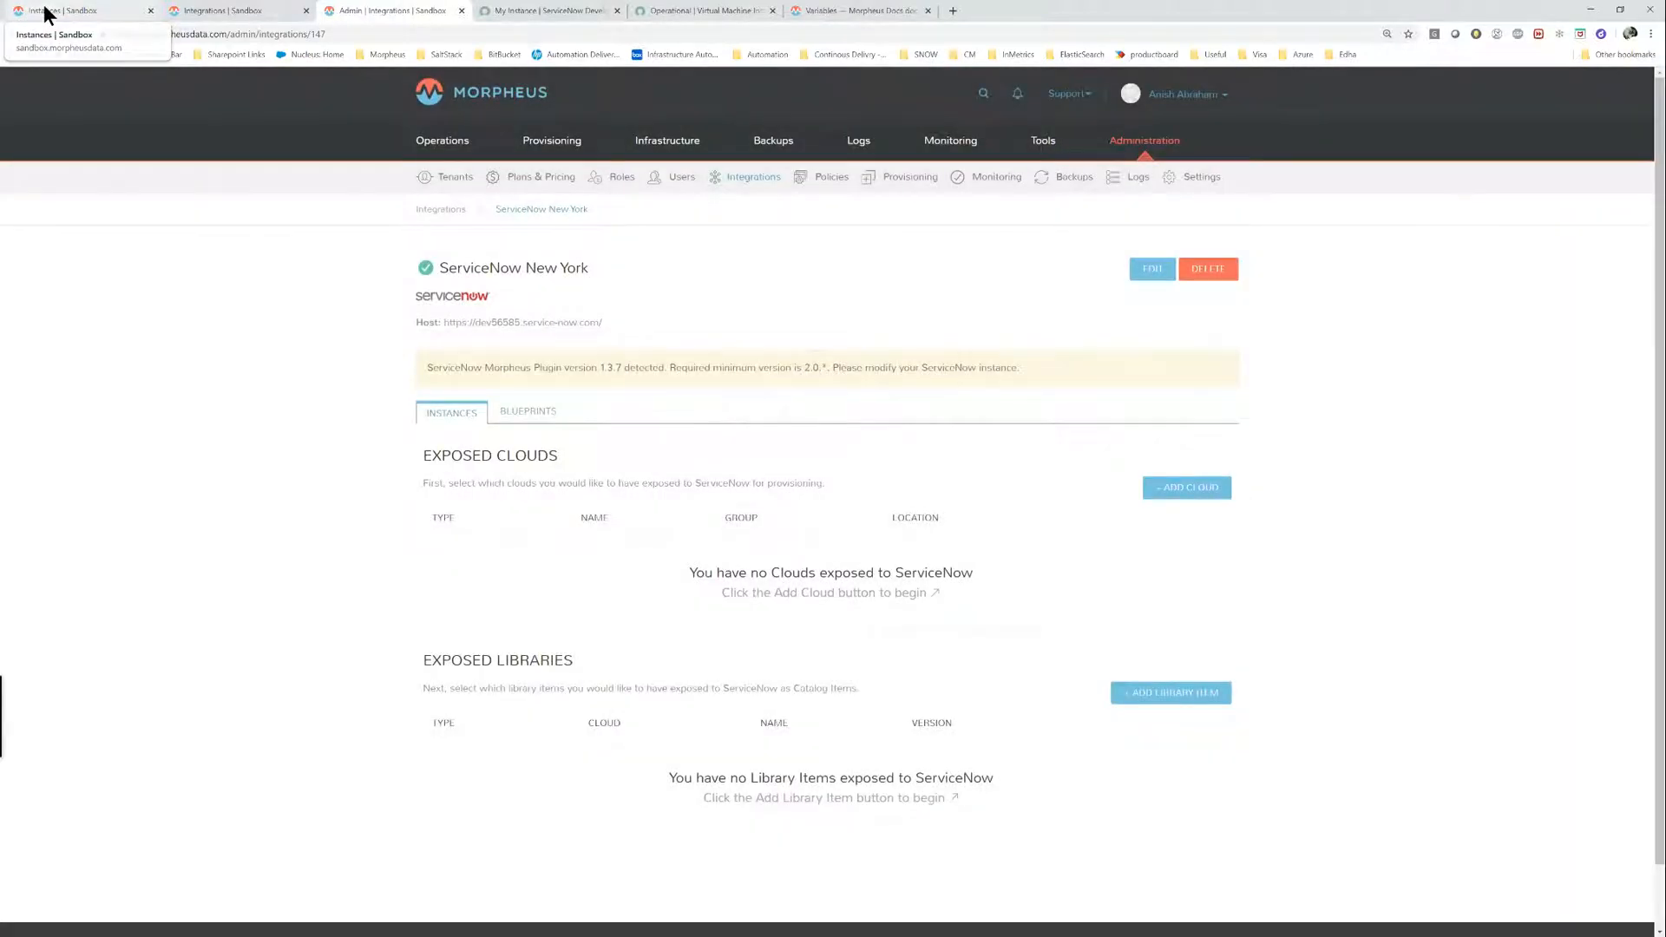
left_click(48, 13)
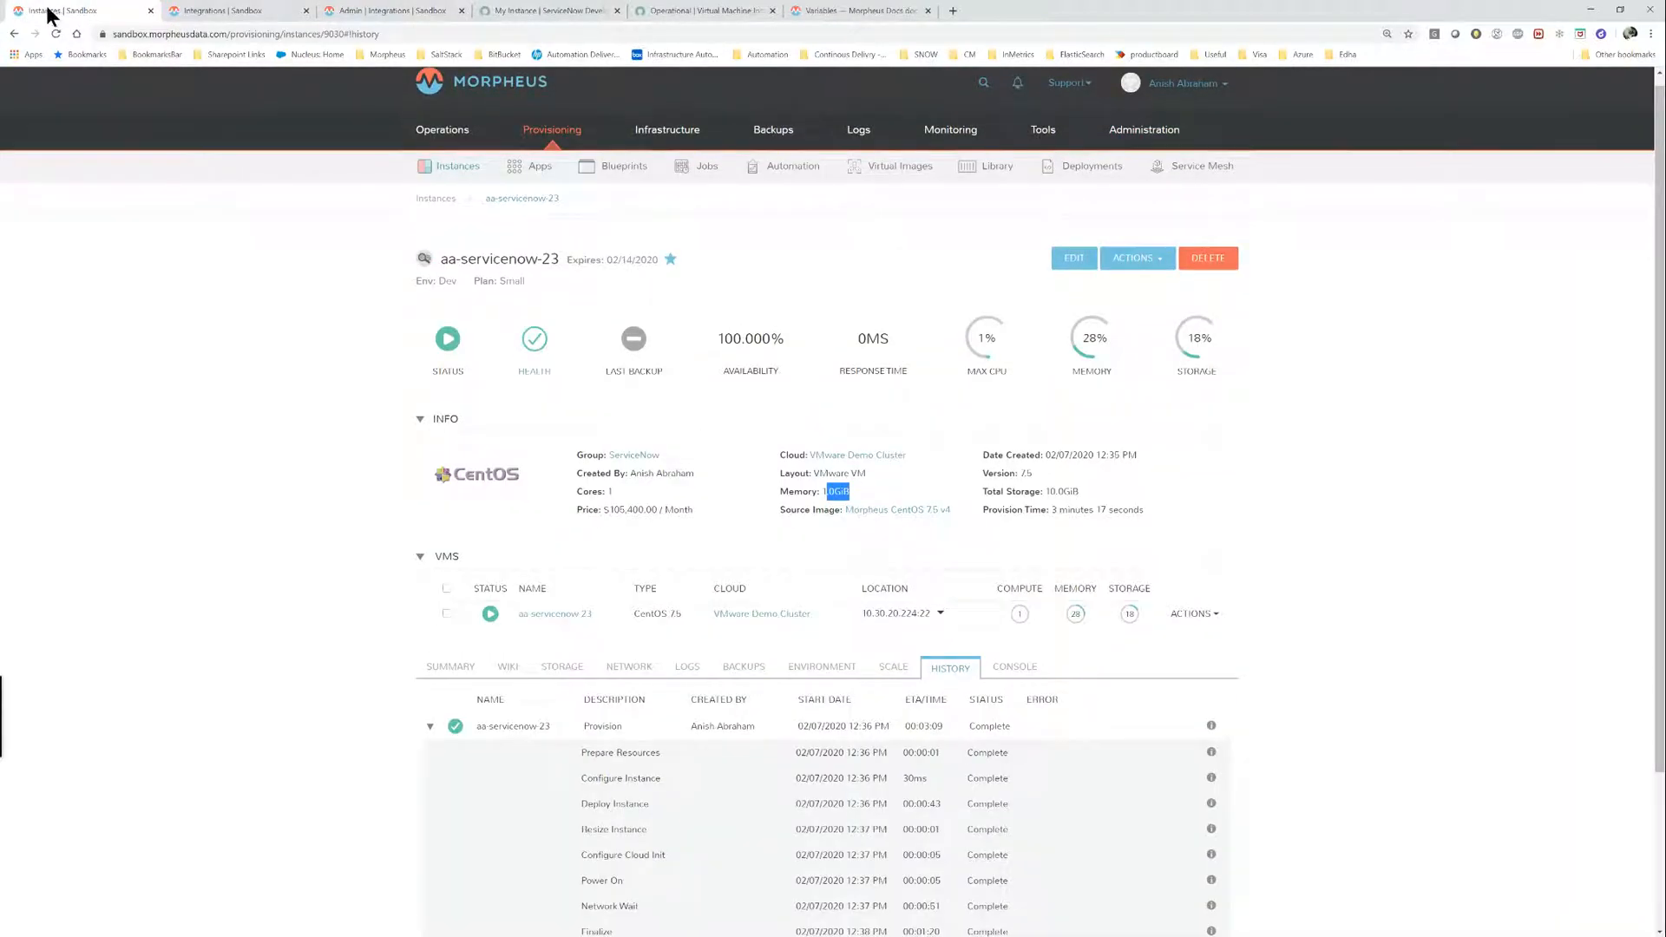
left_click(532, 445)
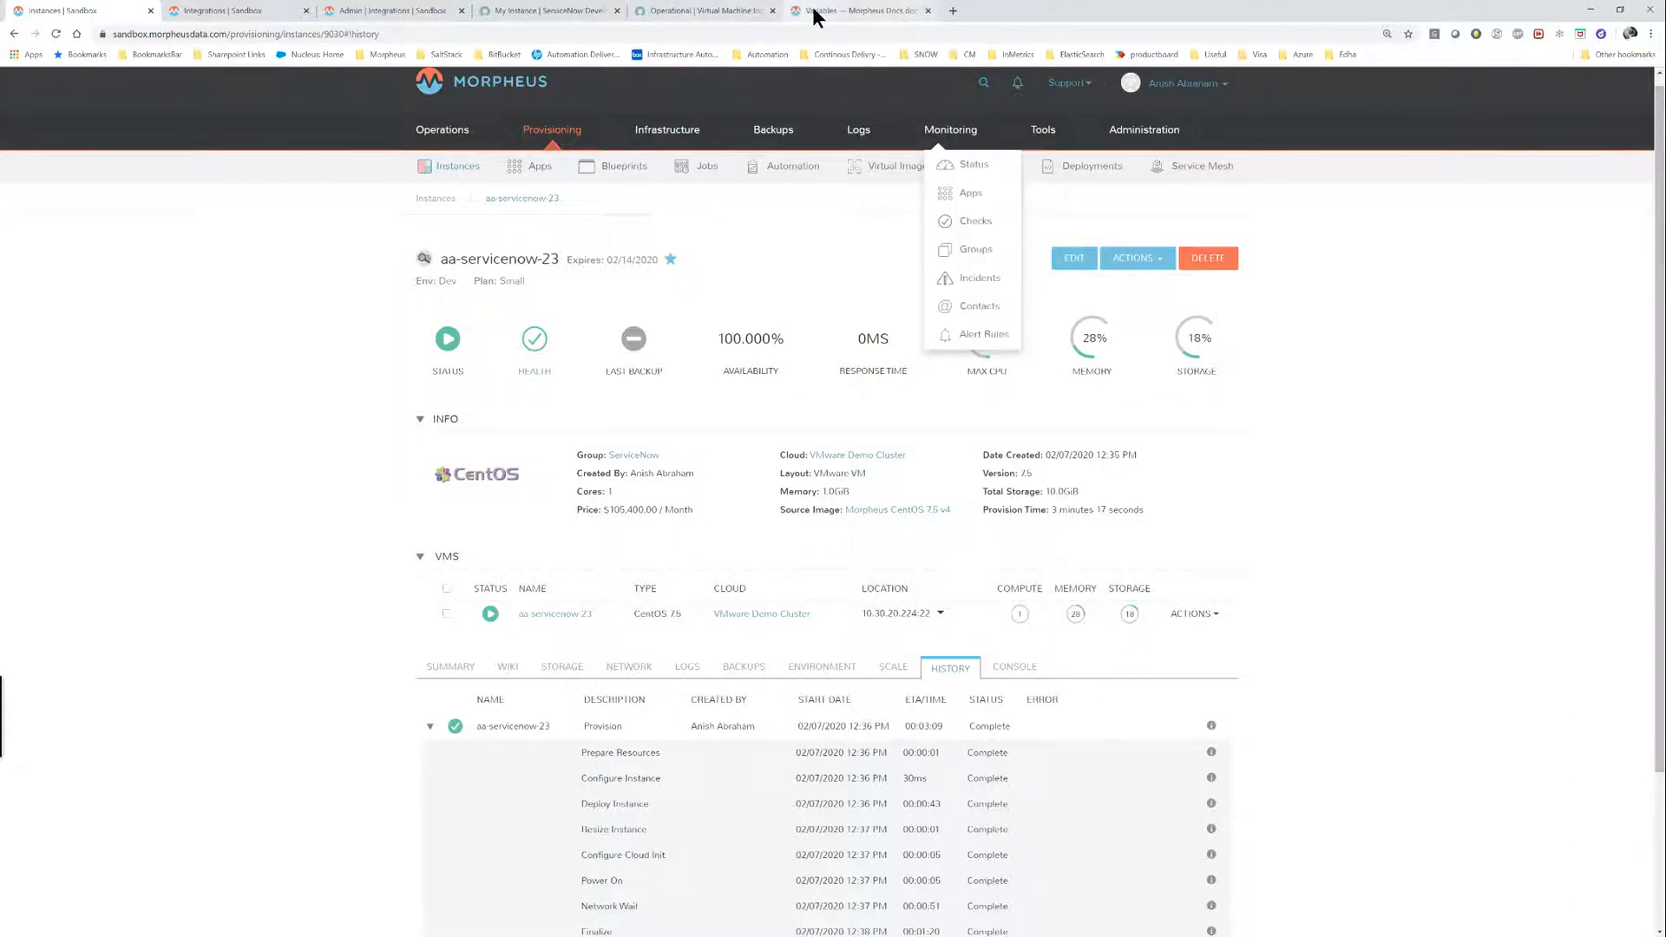
left_click(812, 10)
left_click(90, 11)
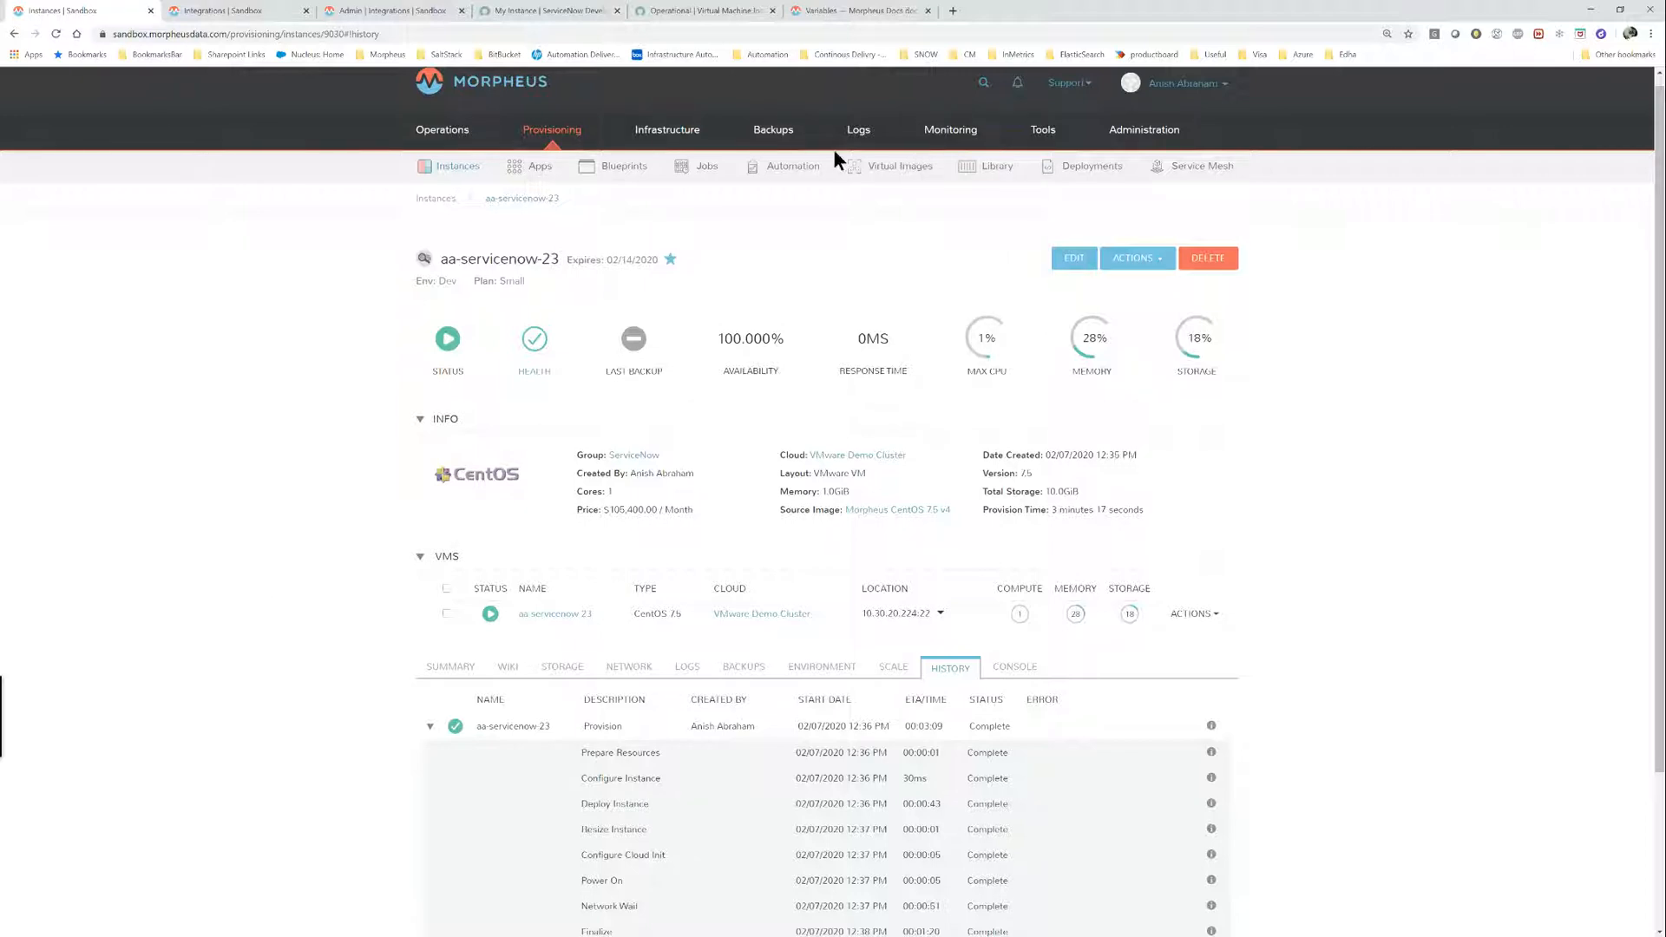
left_click(420, 11)
left_click(62, 12)
Reconfigure the aa-servicenow-23 instance to the "1 CPU, 2GB Memory" plan with a 20 GB root volume.
left_click(1135, 259)
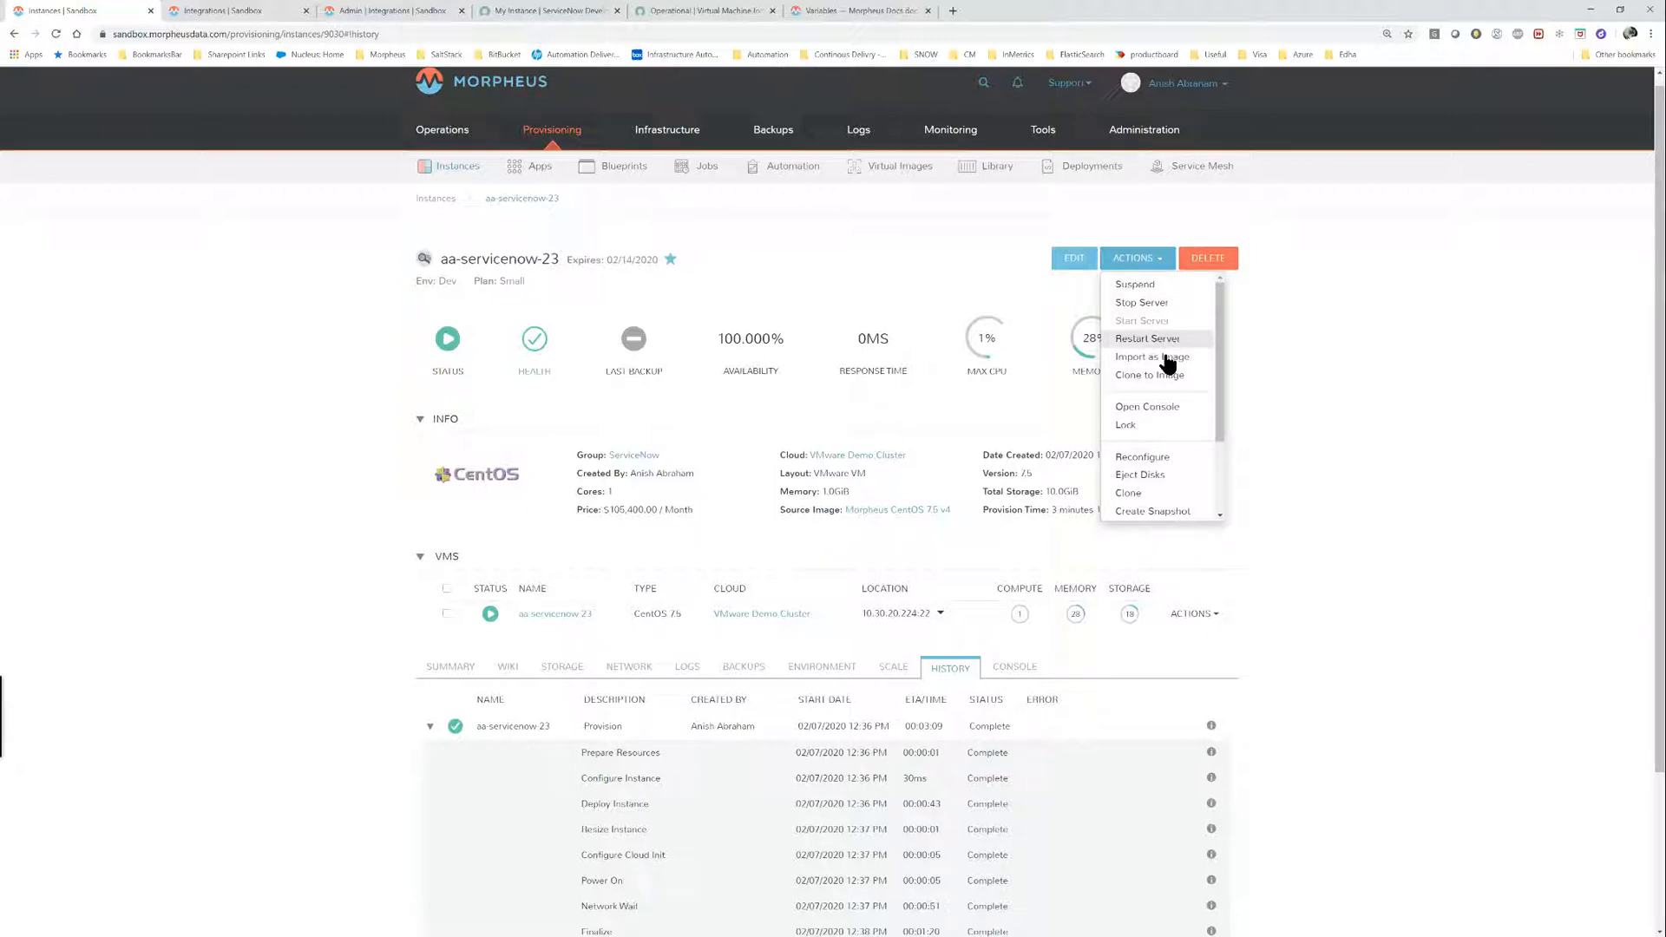
left_click(1157, 454)
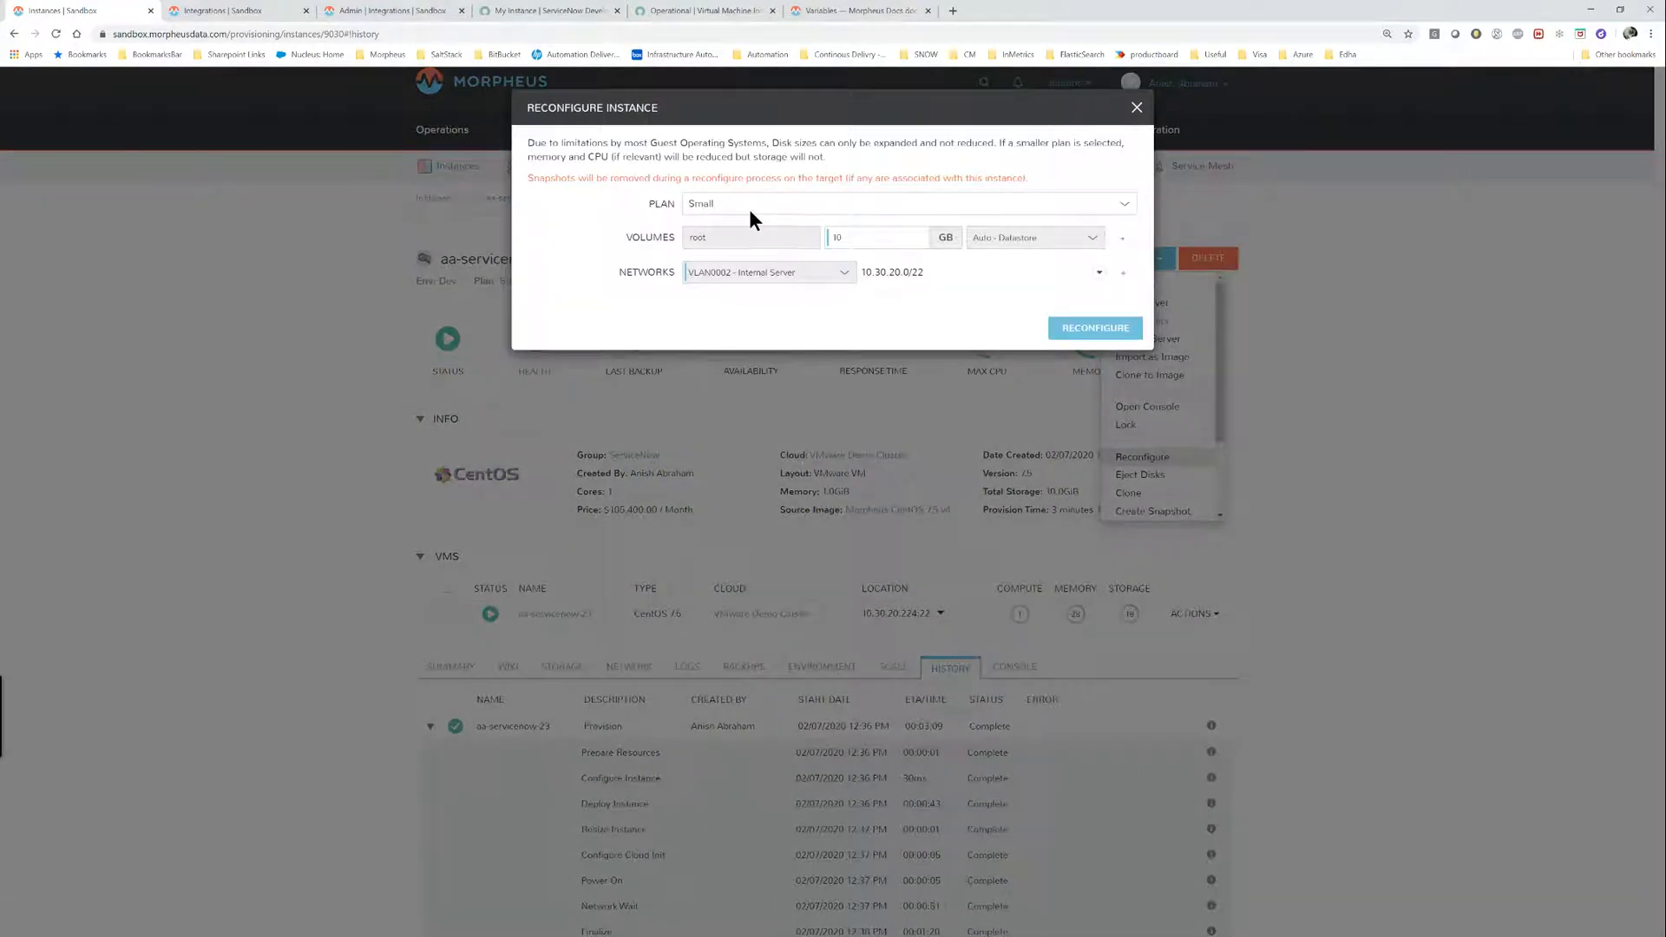
left_click(748, 203)
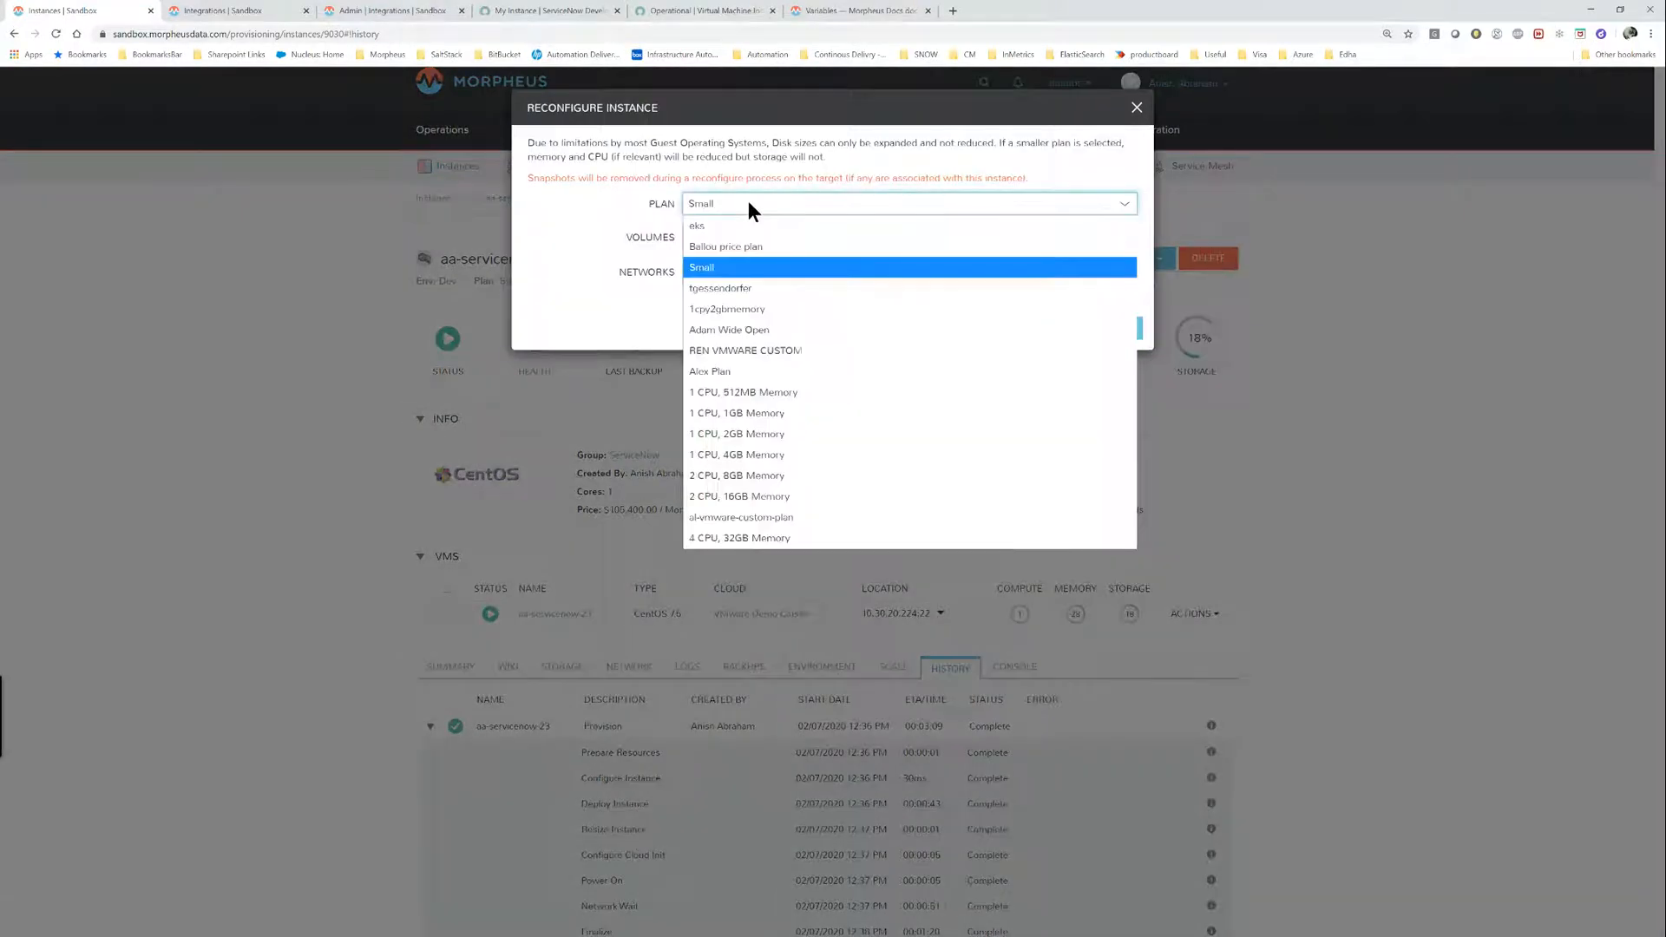
left_click(744, 477)
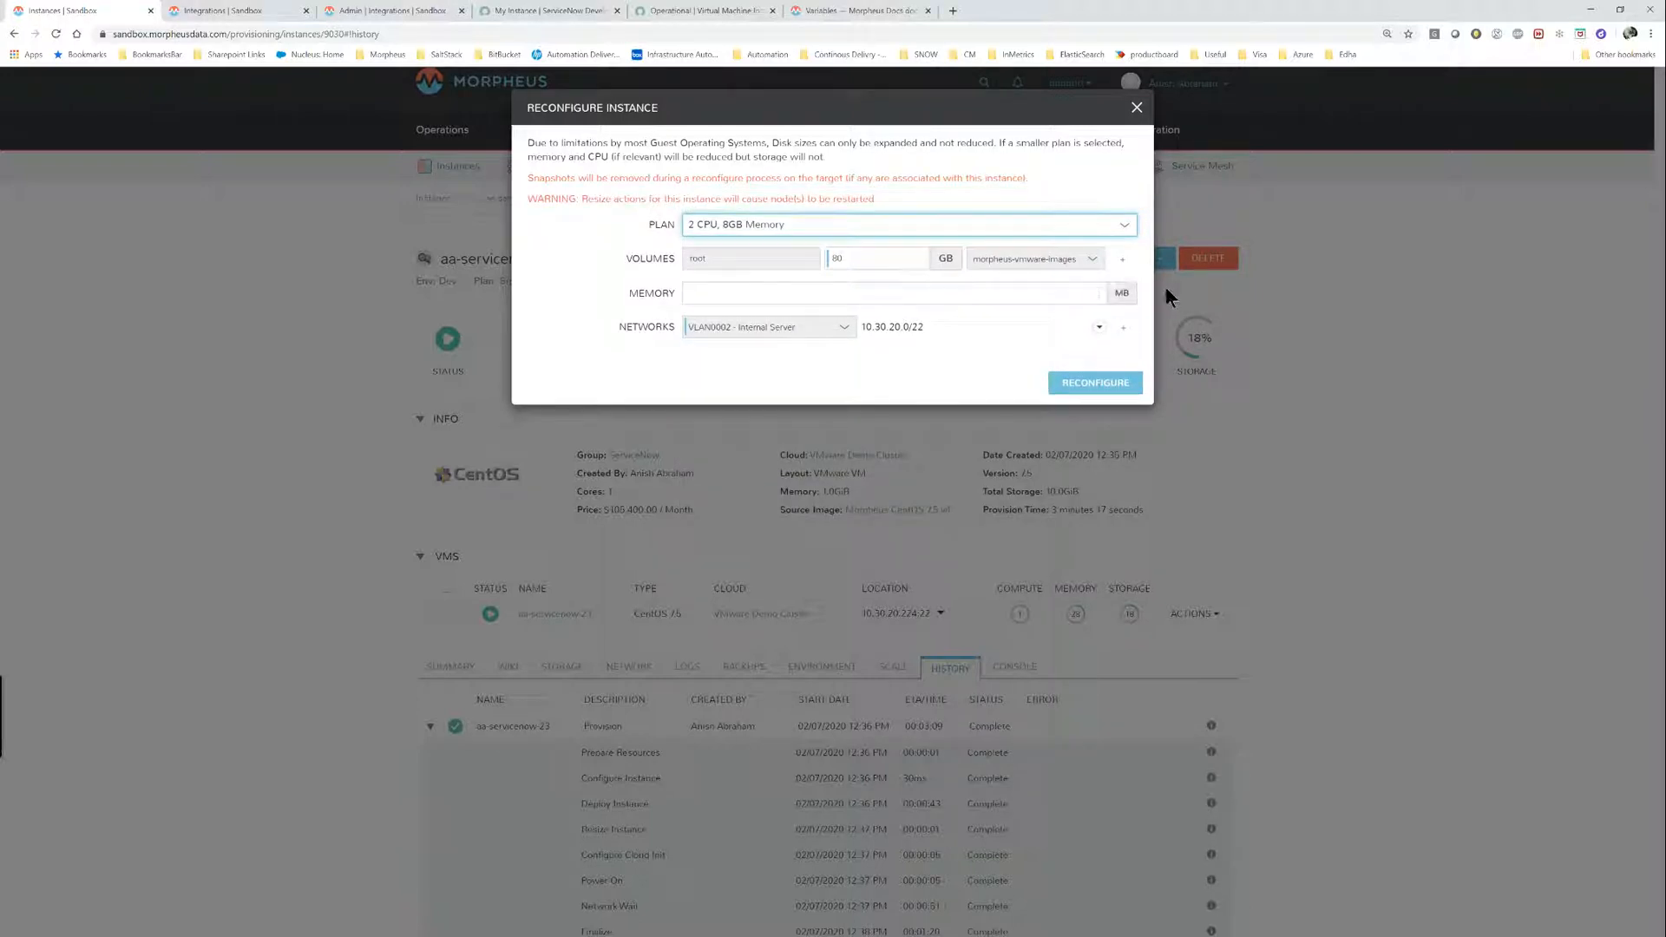
left_click(958, 223)
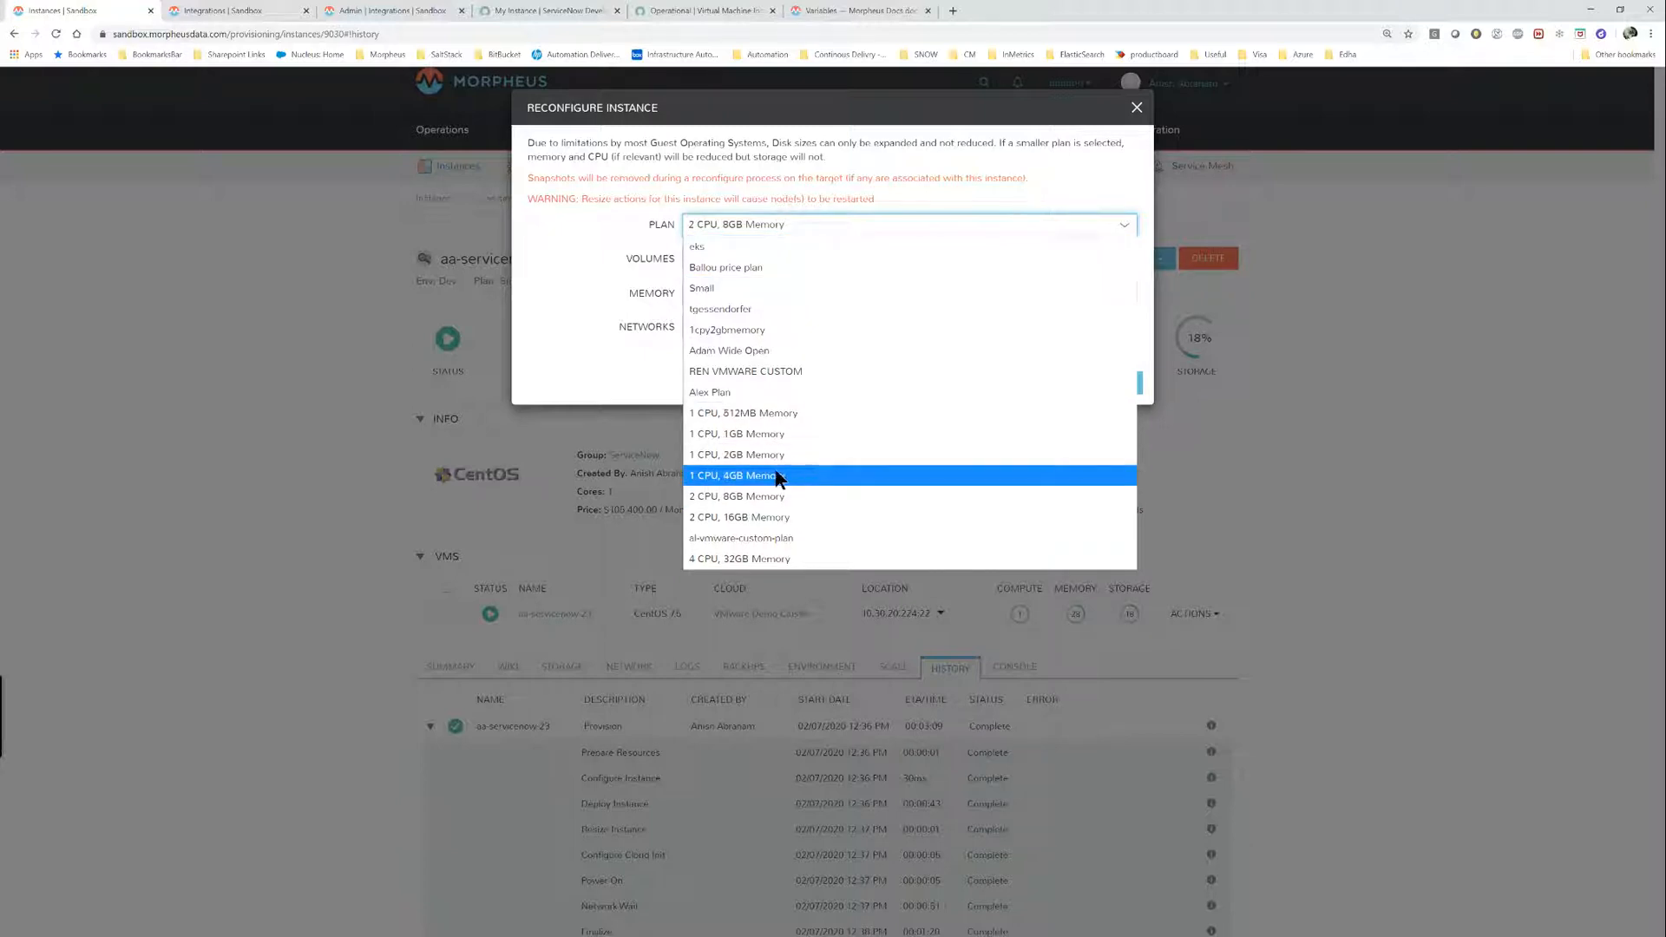
left_click(753, 455)
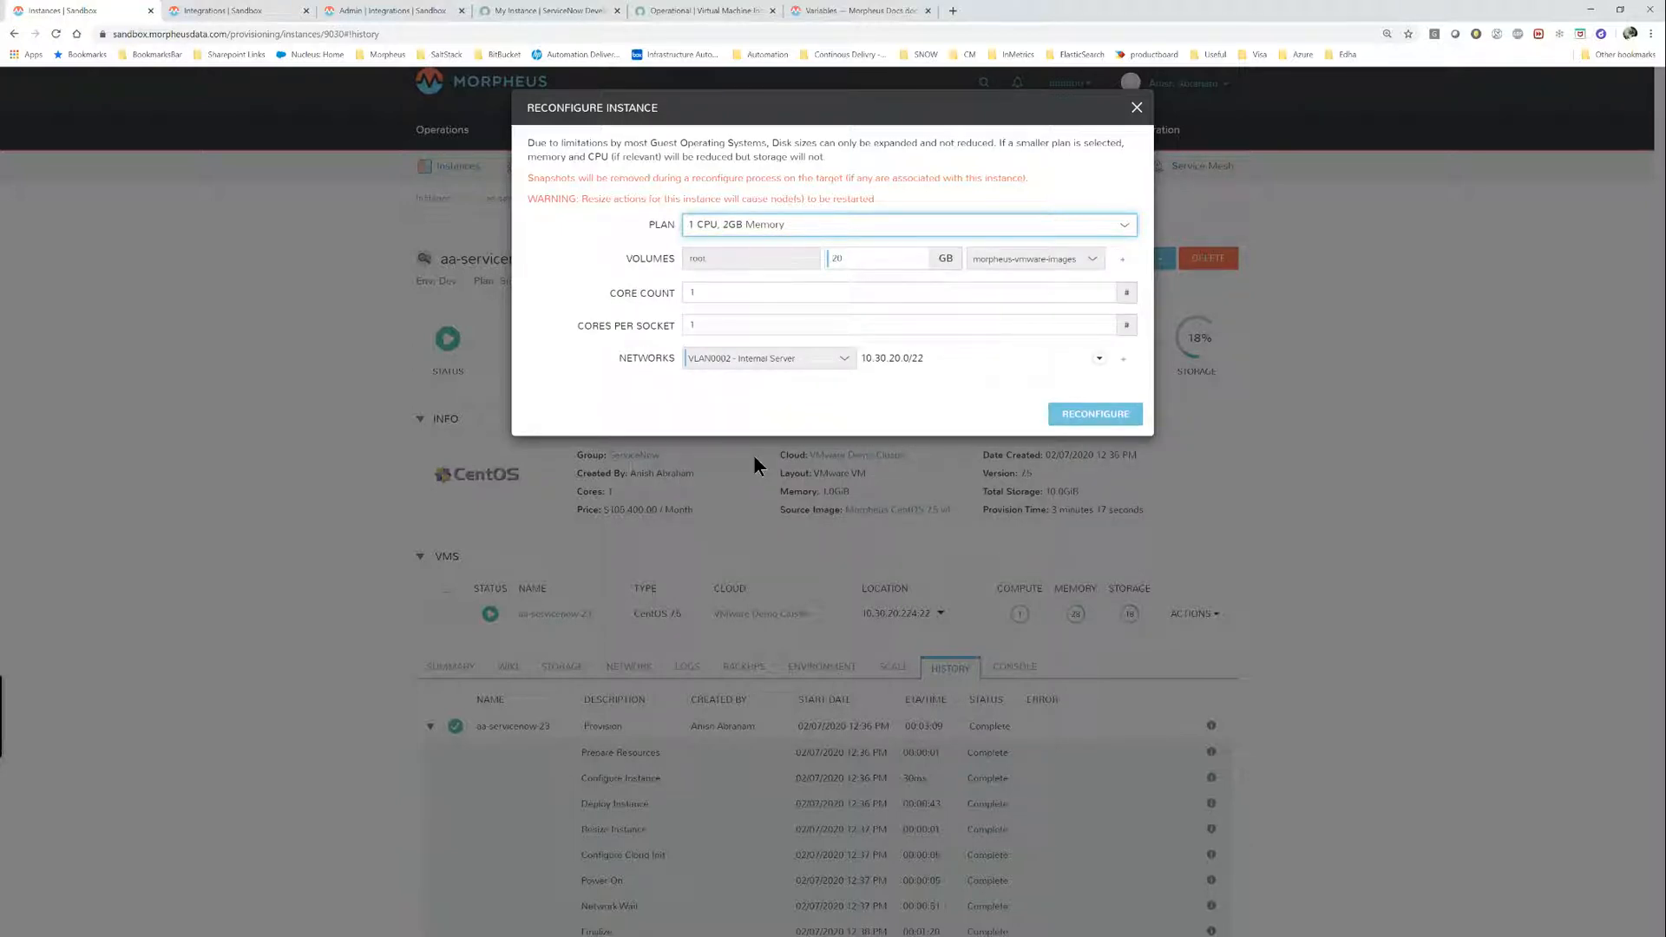
left_click(1081, 413)
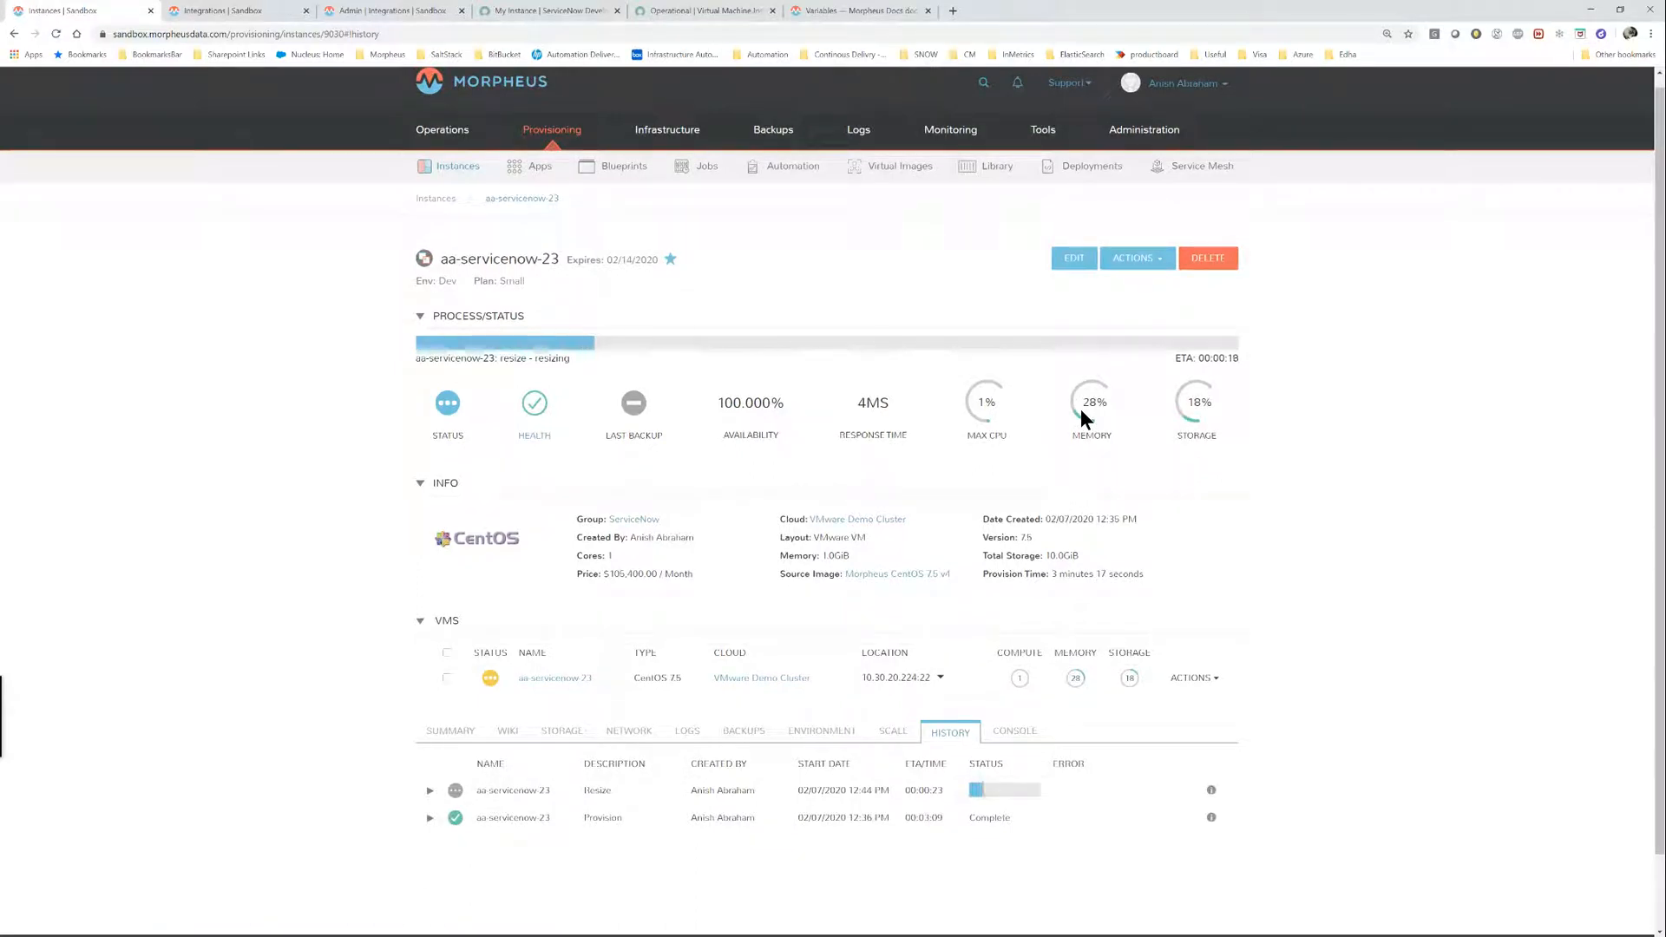
Switch to ServiceNow, return to the configuration items list, and show the conditions of its aa-servicenow-23 name filter.
left_click(673, 12)
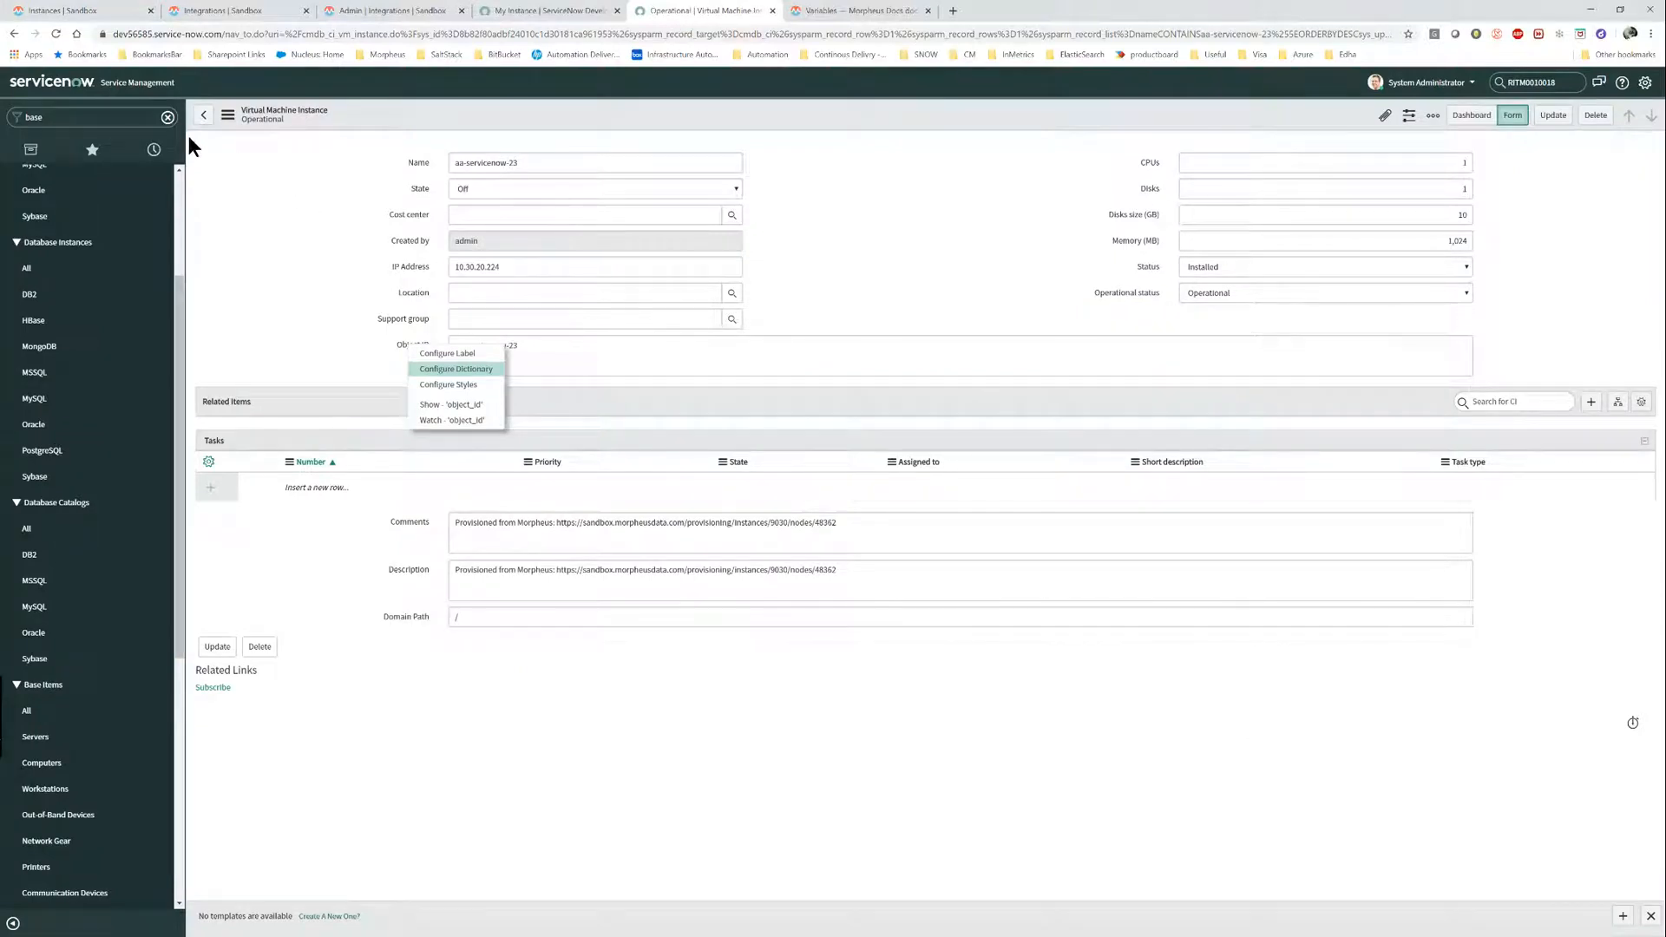
left_click(202, 118)
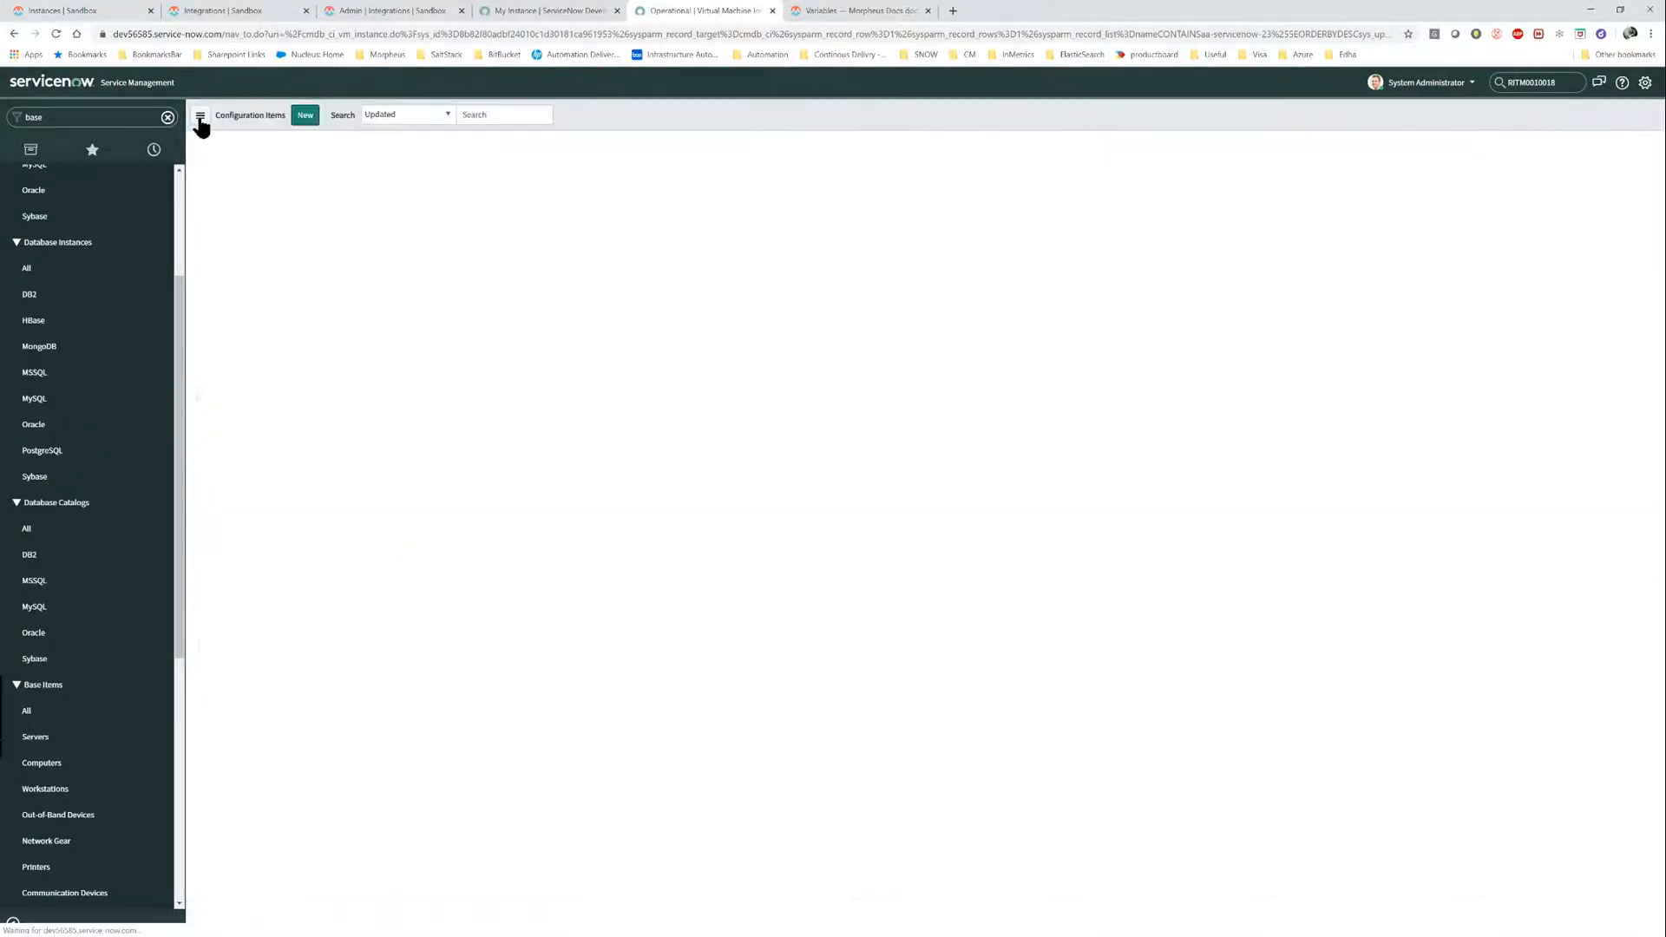
left_click(204, 146)
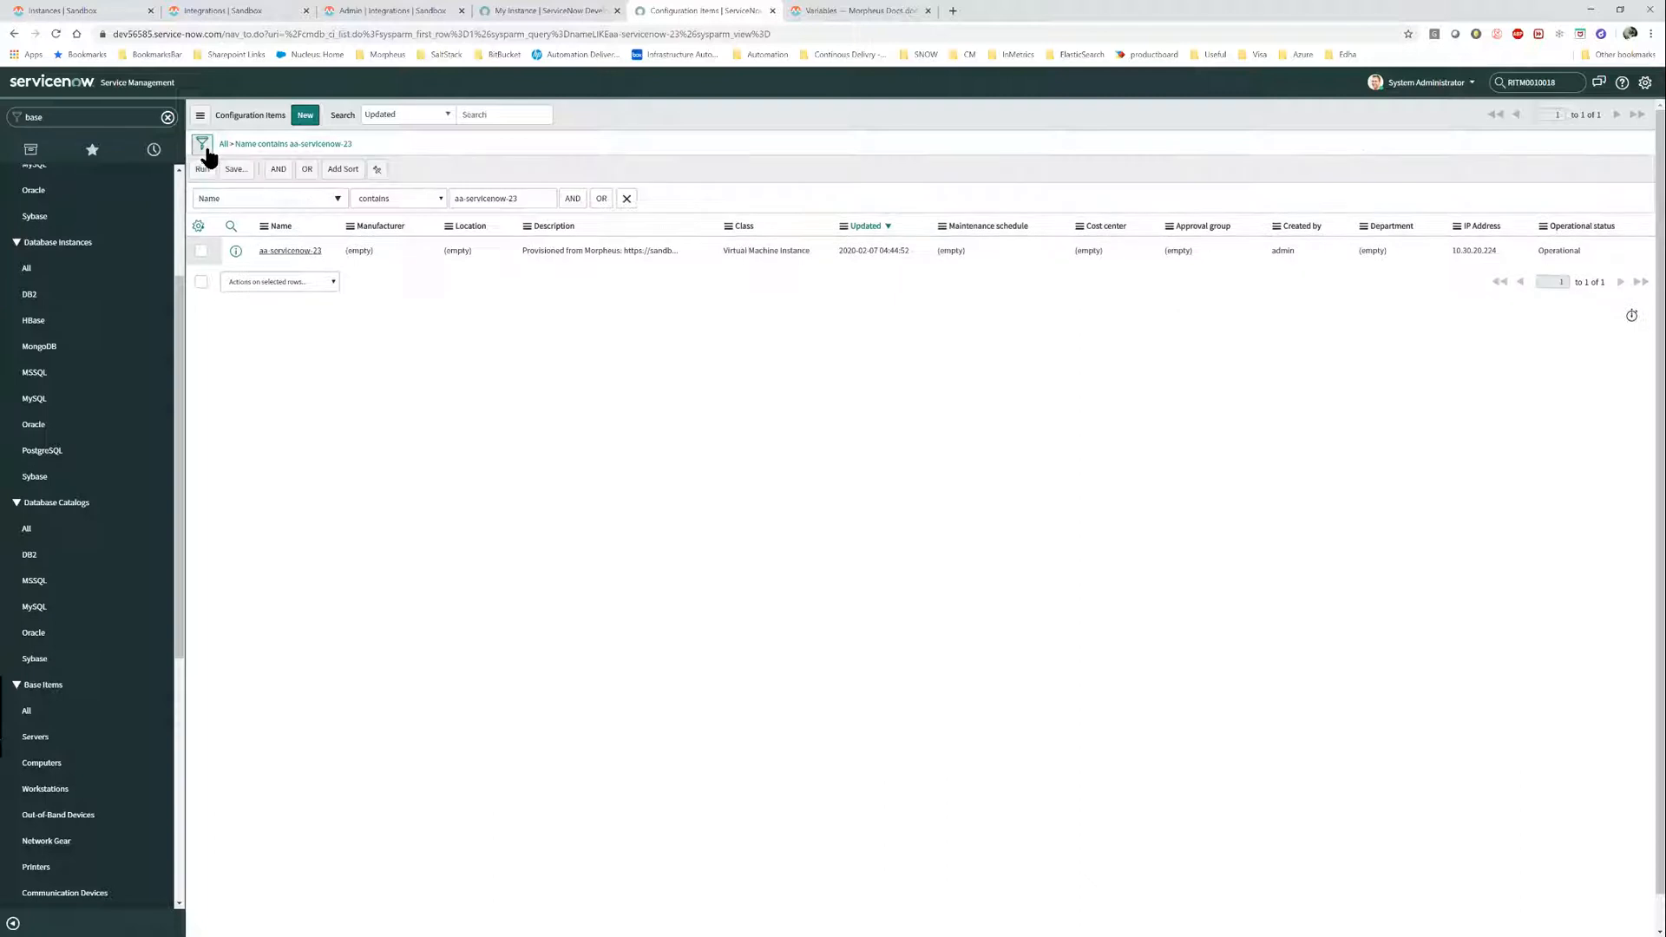
Switch to the aa-servicenow-23 instance in Morpheus and expand the Resize entry in its history.
left_click(102, 9)
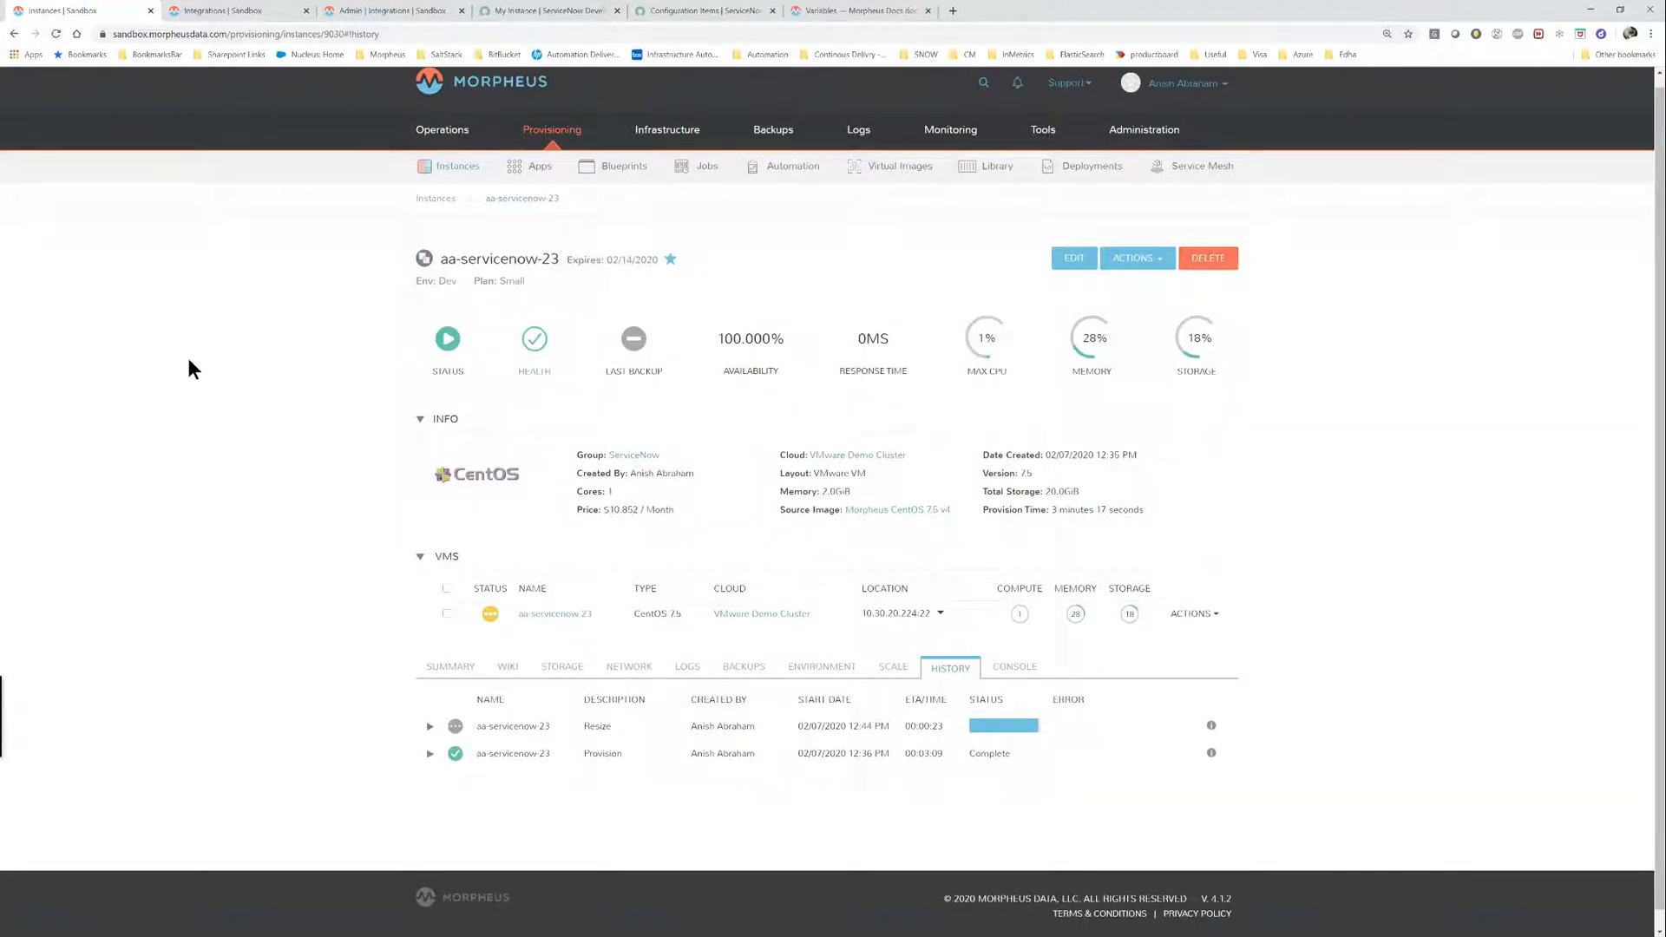
left_click(429, 727)
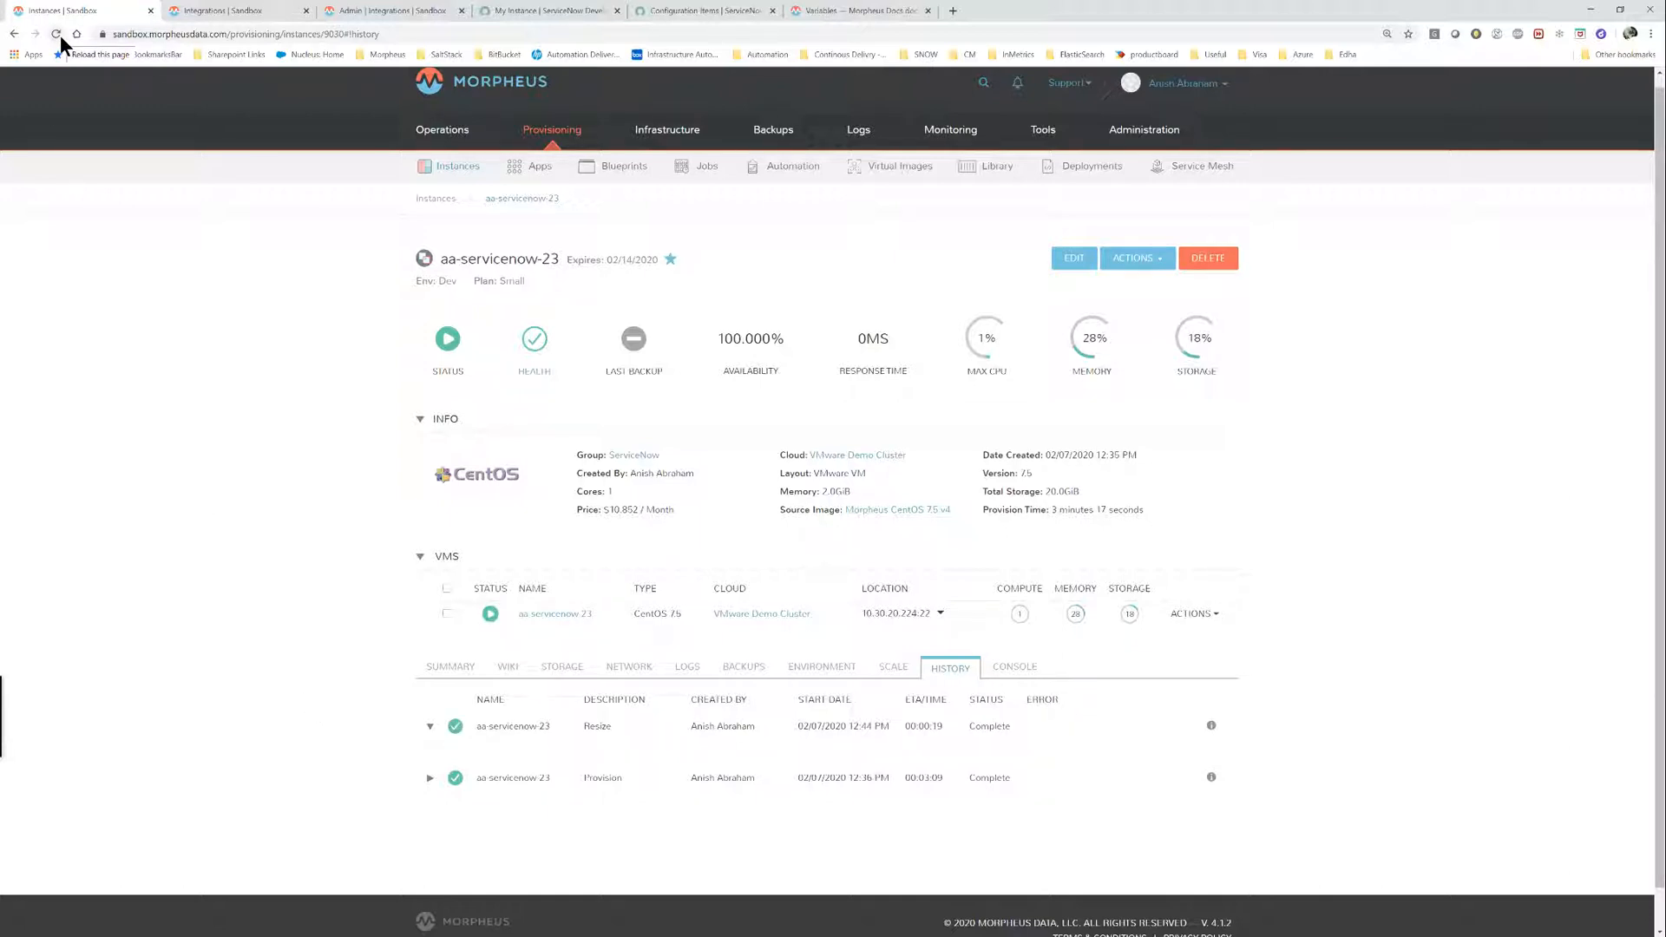
Switch to ServiceNow, rerun the aa-servicenow-23 name filter, and examine the memory and Object ID in its configuration item record.
left_click(705, 12)
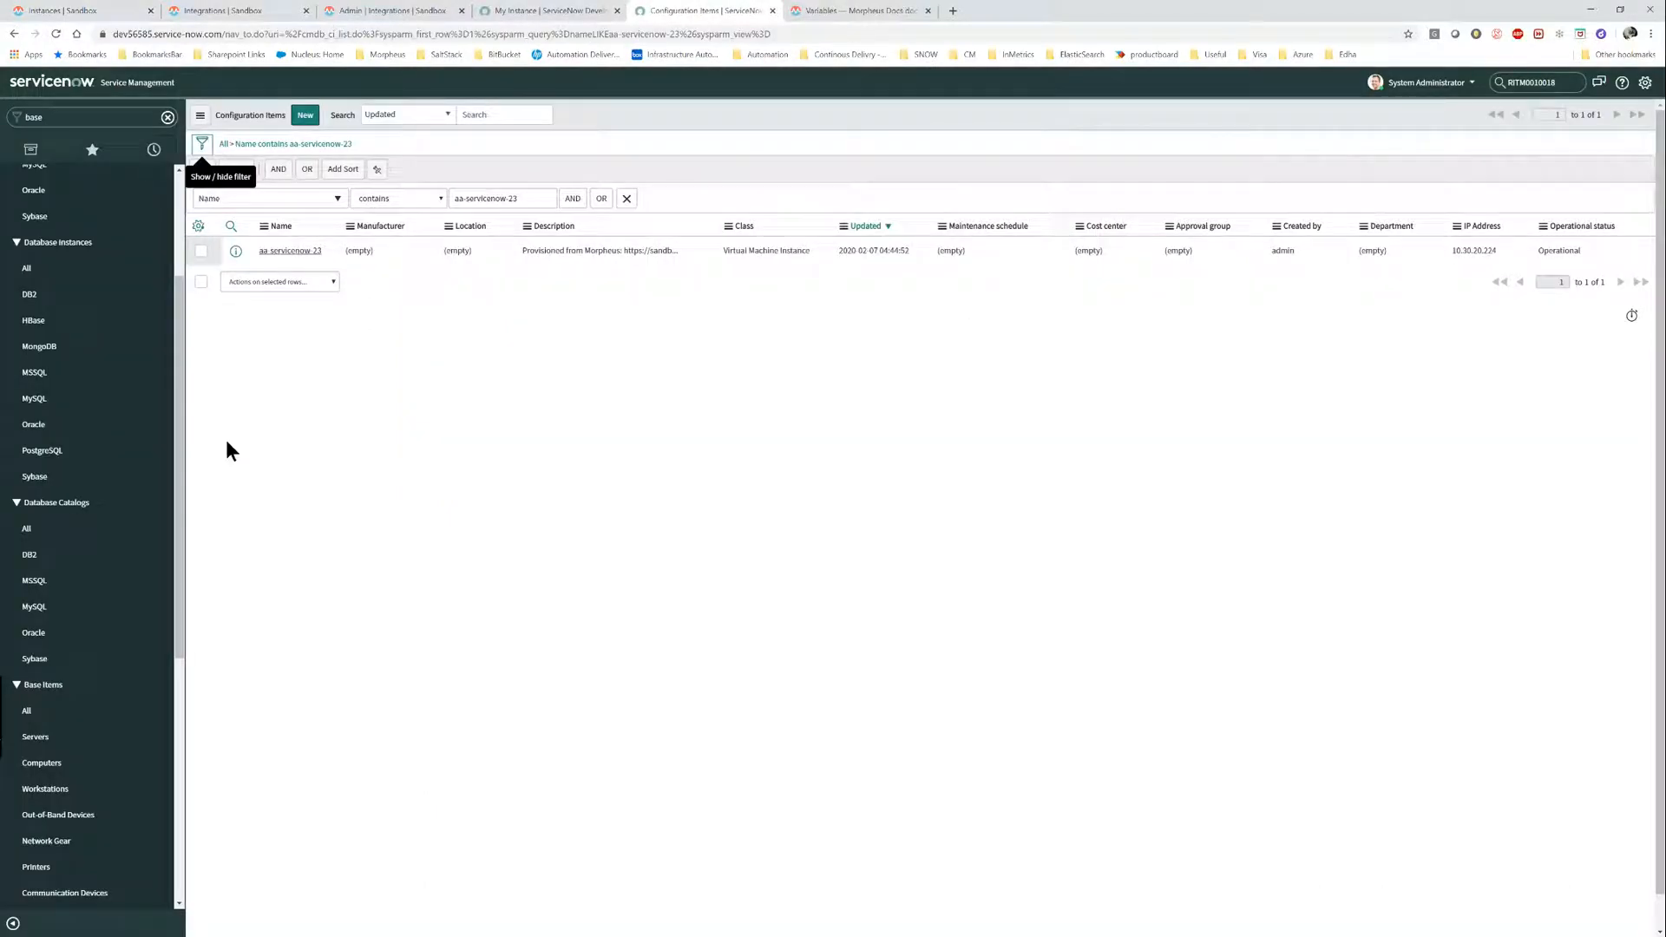
left_click(203, 169)
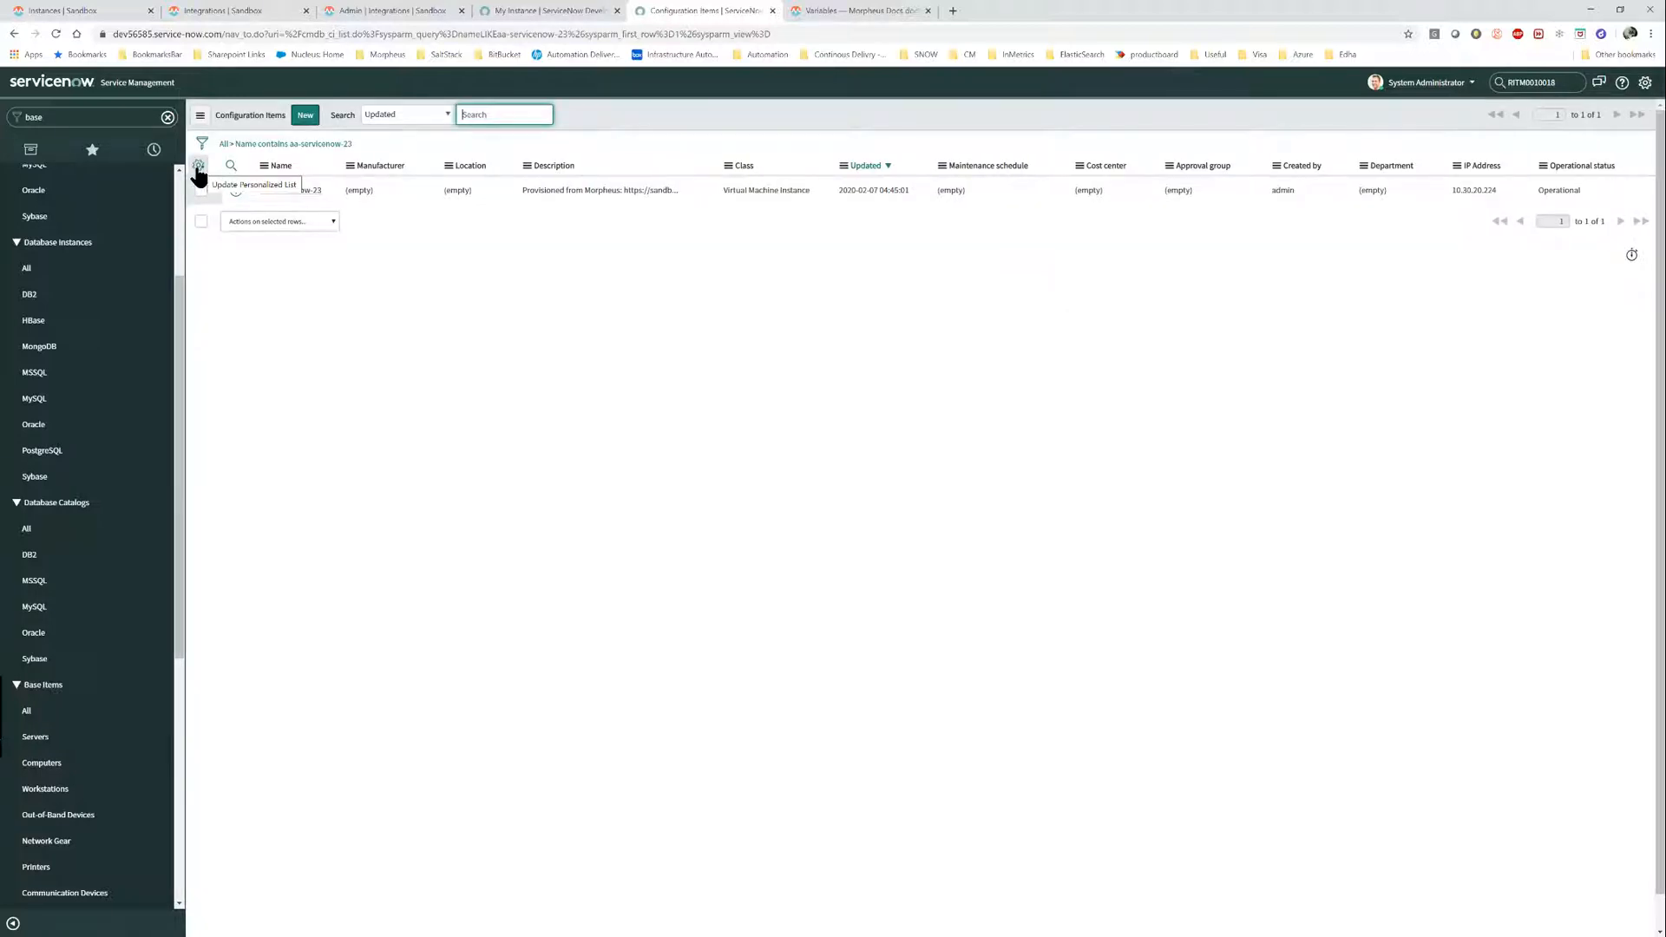
left_click(299, 190)
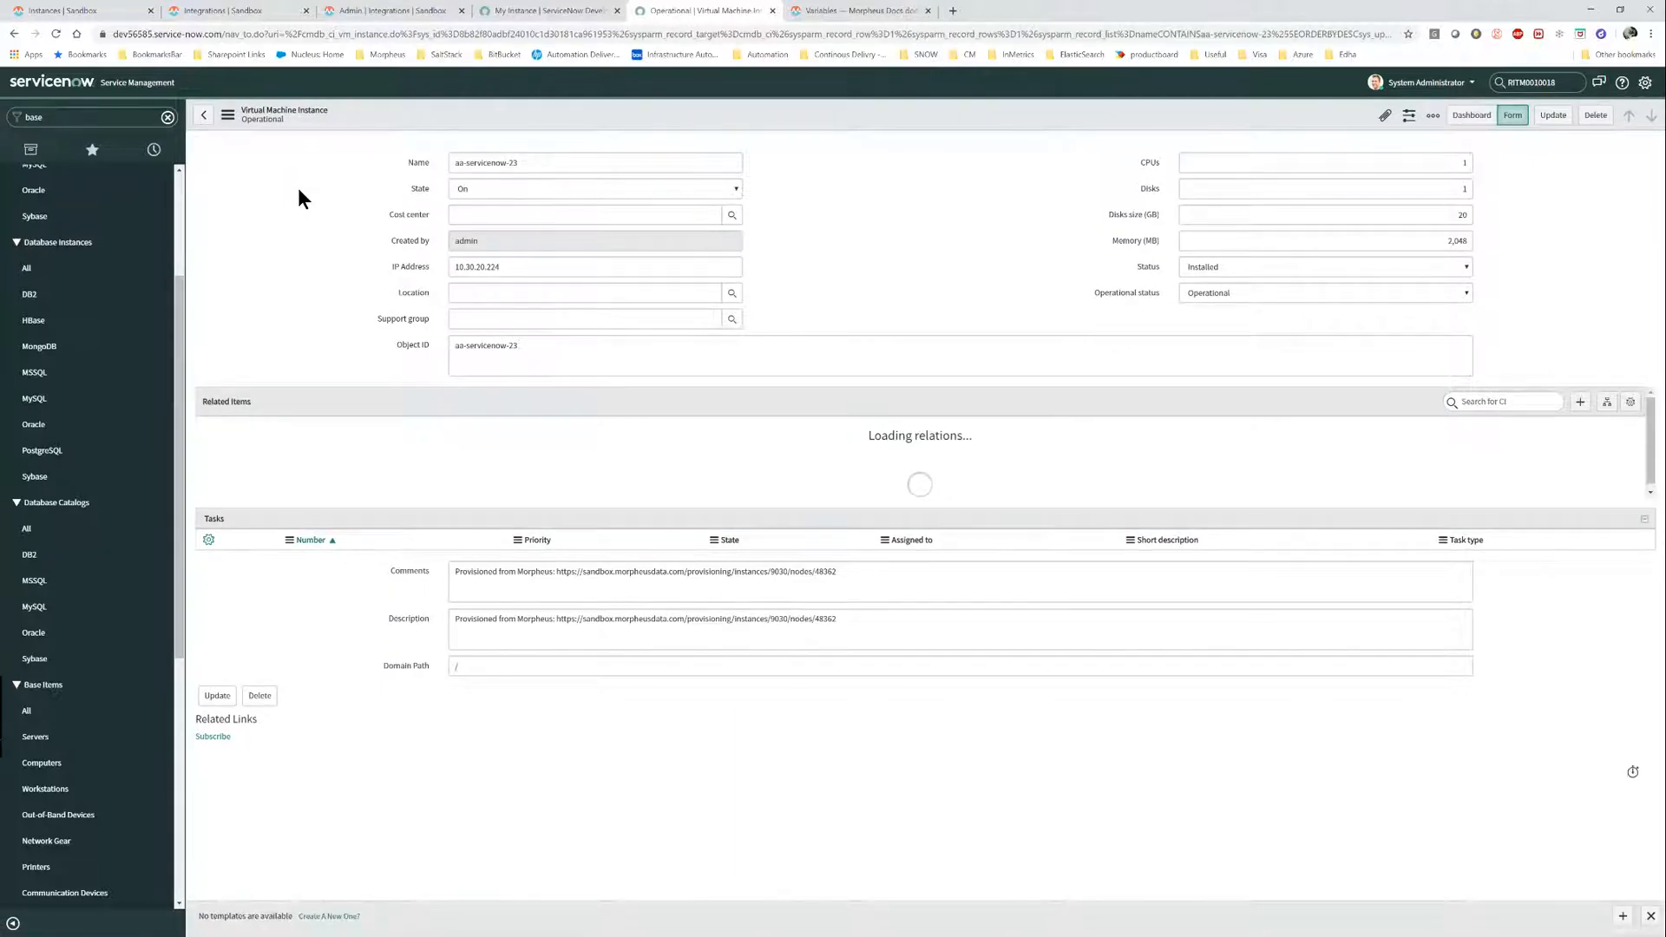
double_click(1441, 240)
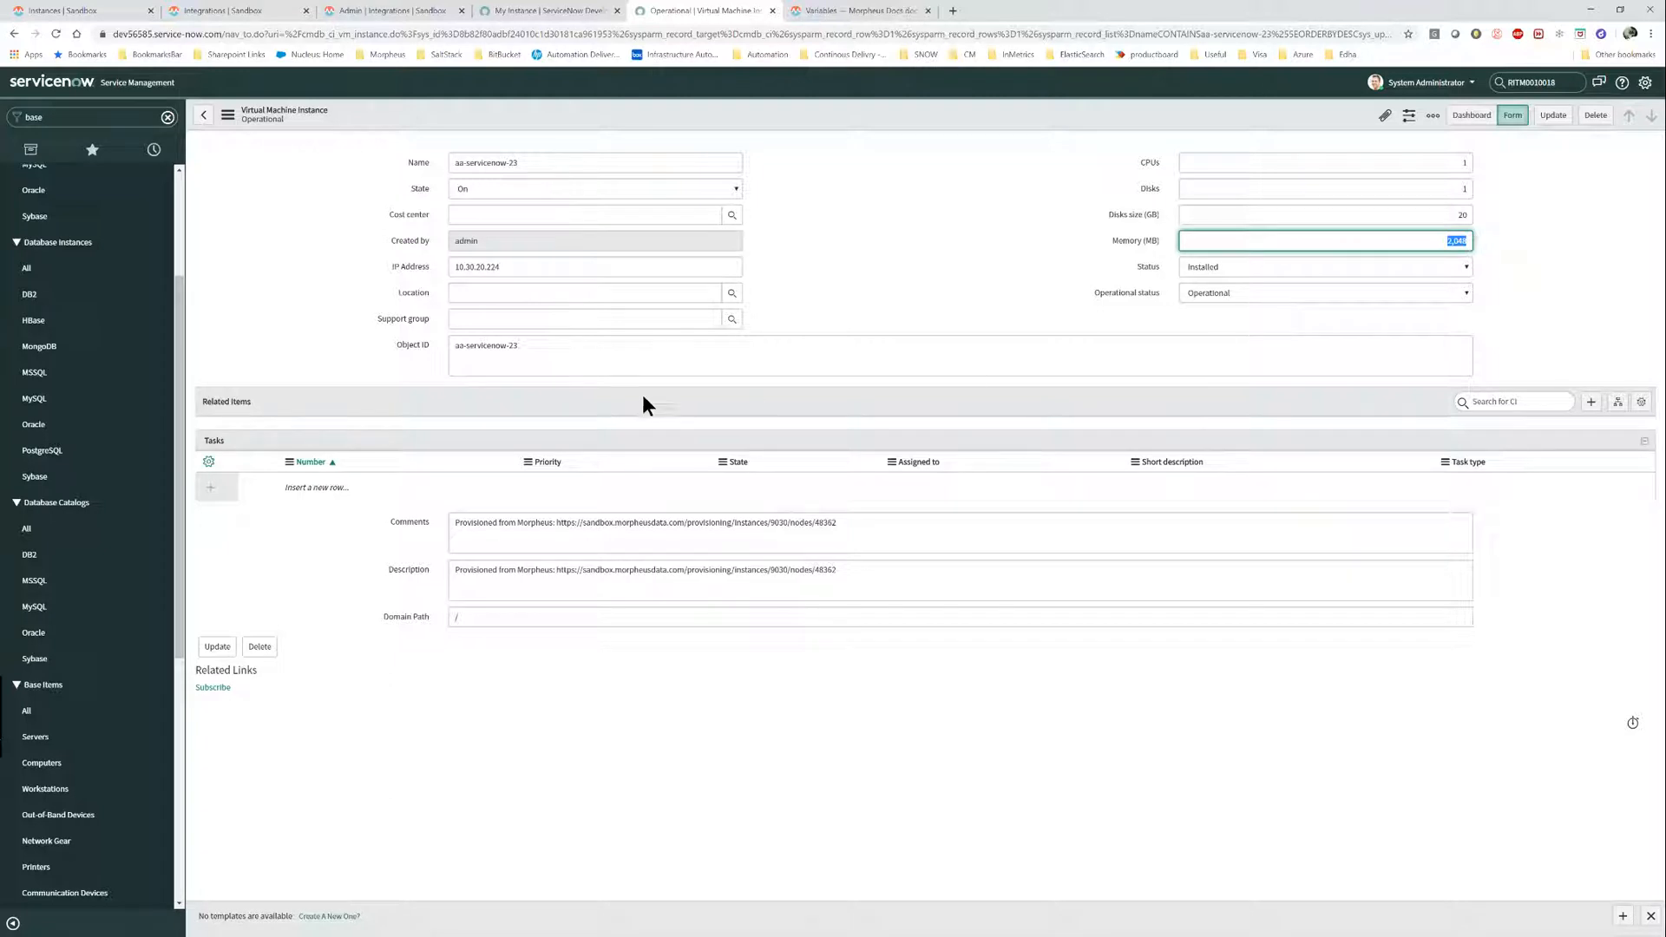
left_click_drag(524, 344, 429, 346)
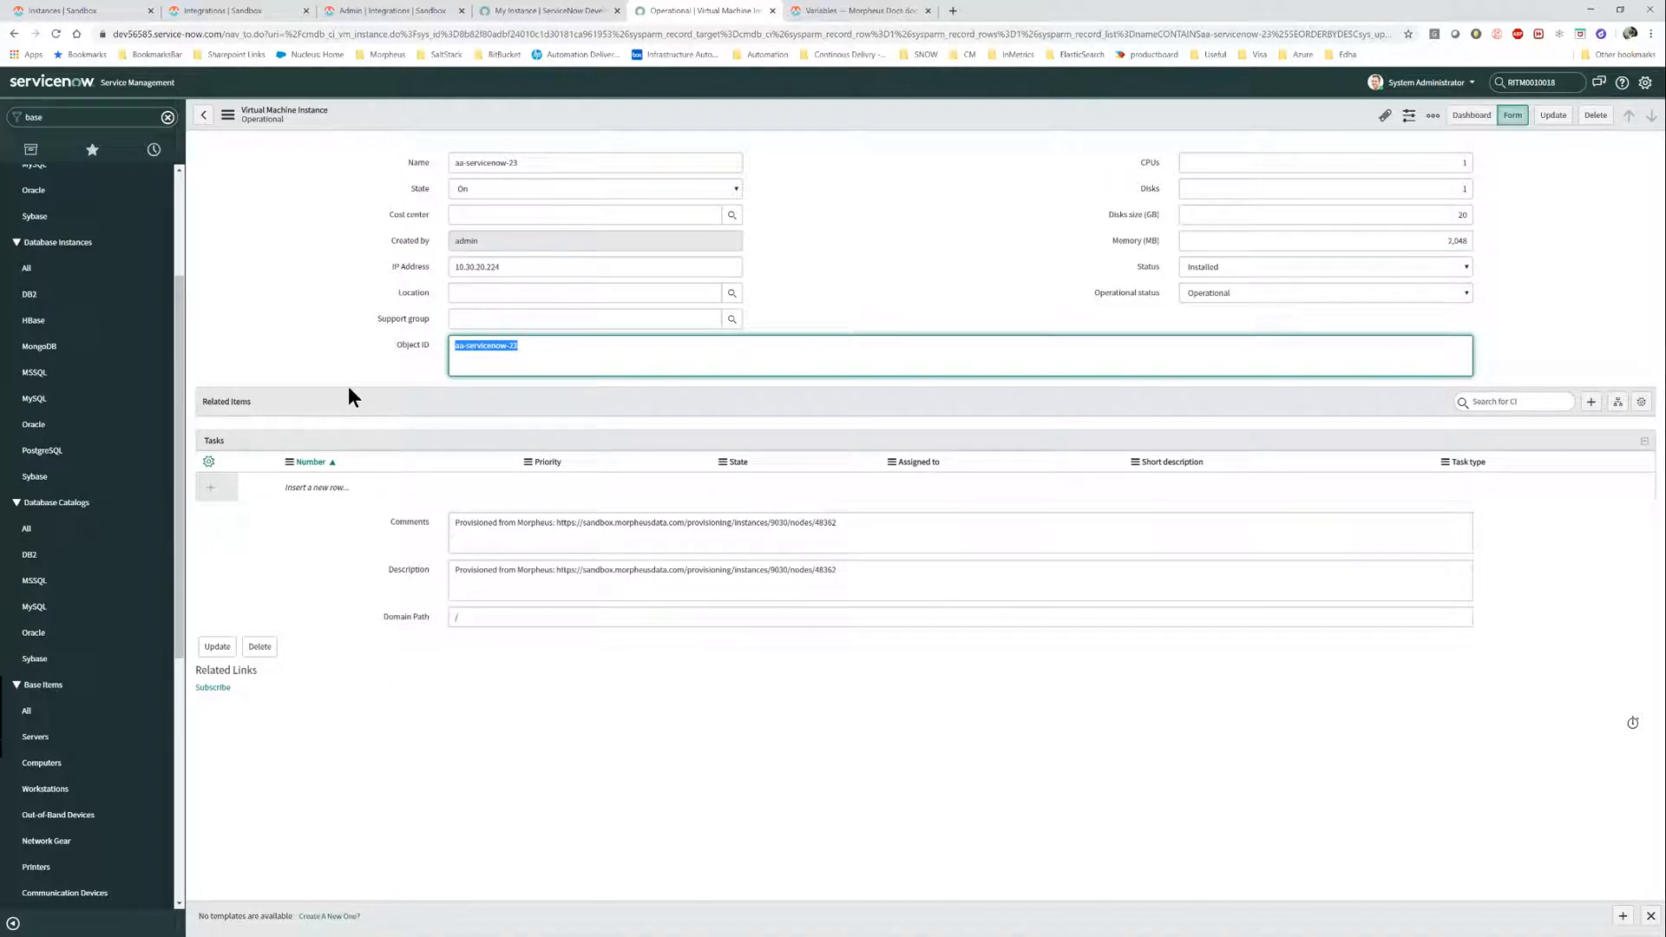
Switch to the Morpheus library and examine the option types of AA-Apache's VMware layout "Apache on Centos 7".
left_click(101, 12)
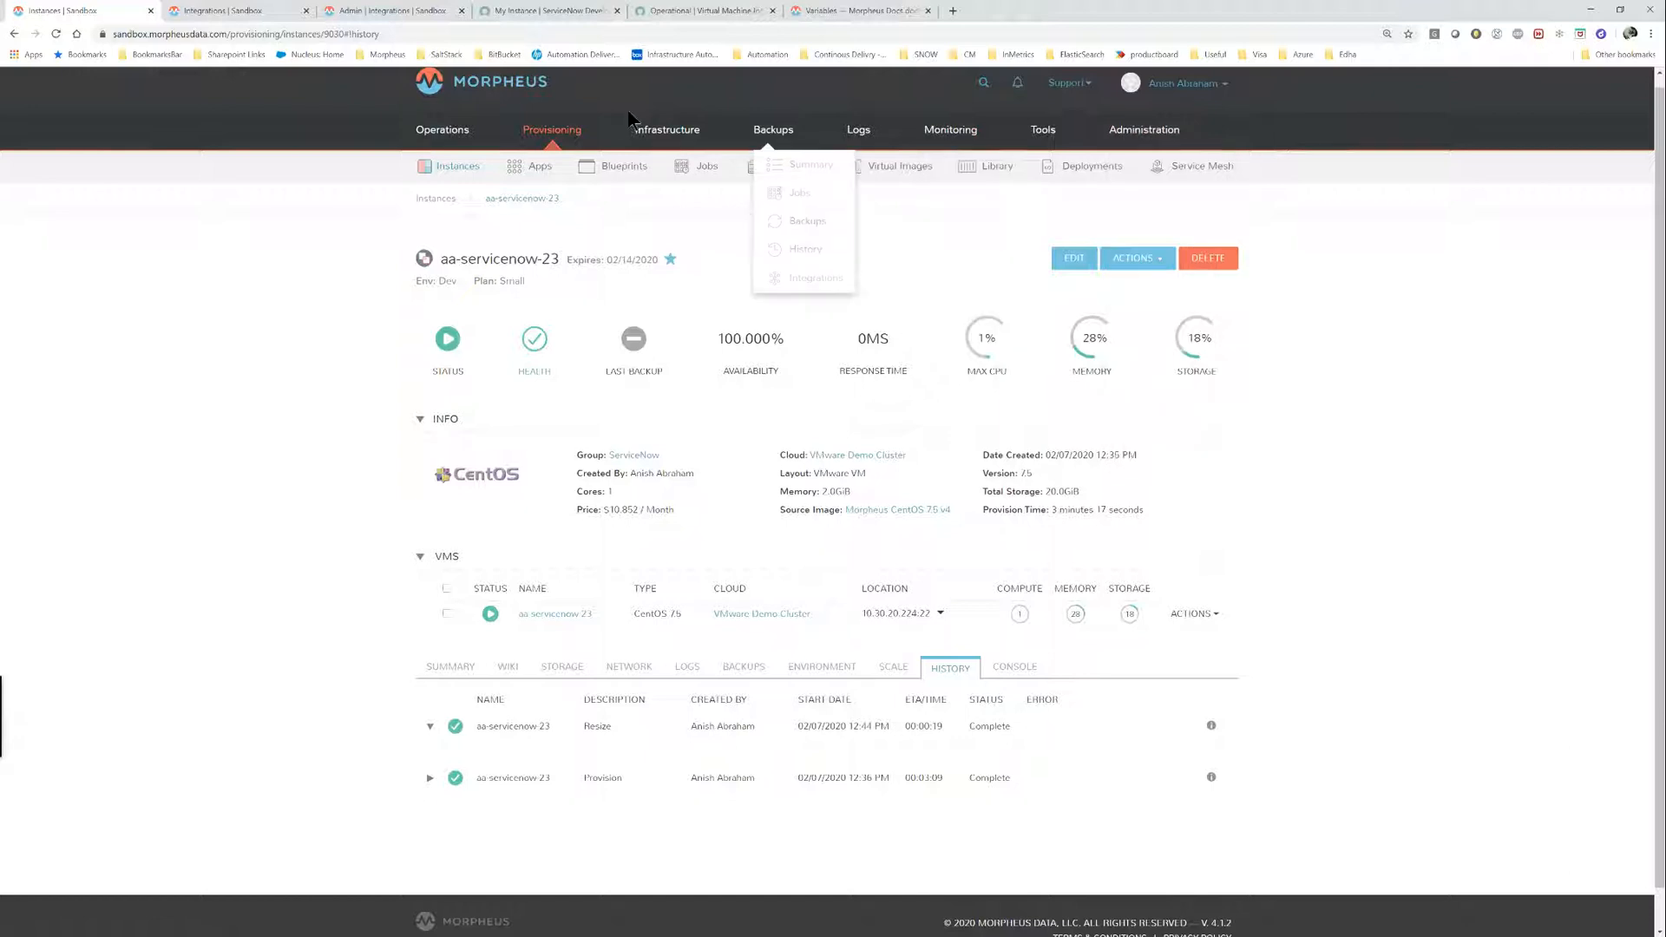
mouse_move(553, 137)
left_click(568, 337)
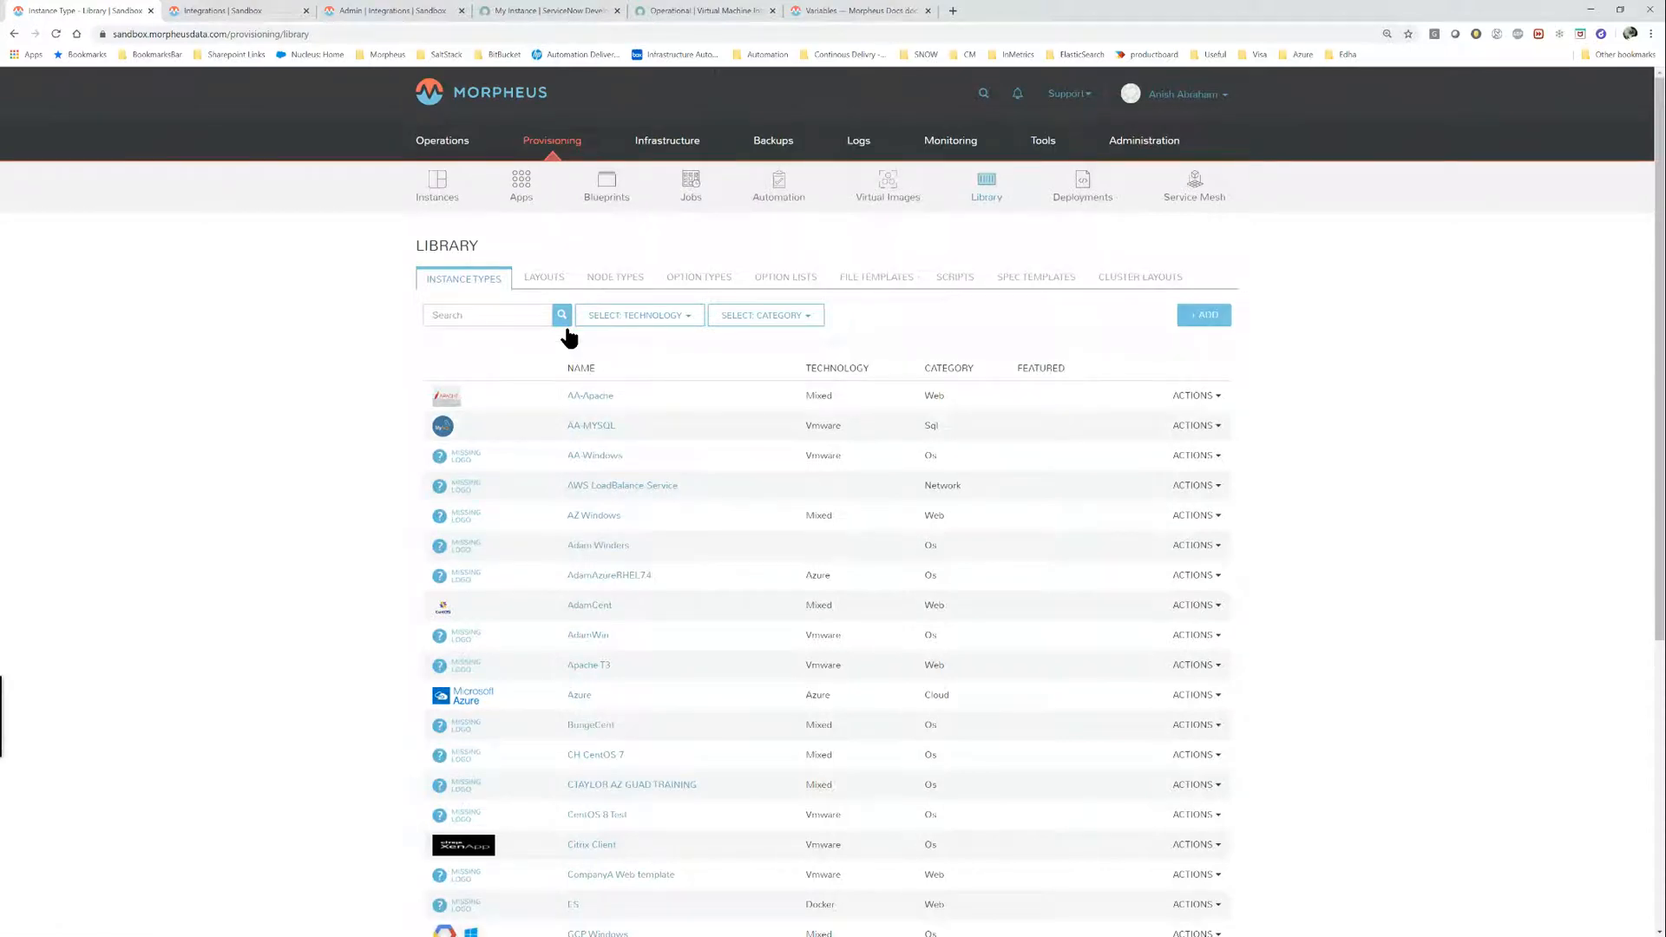
left_click(585, 399)
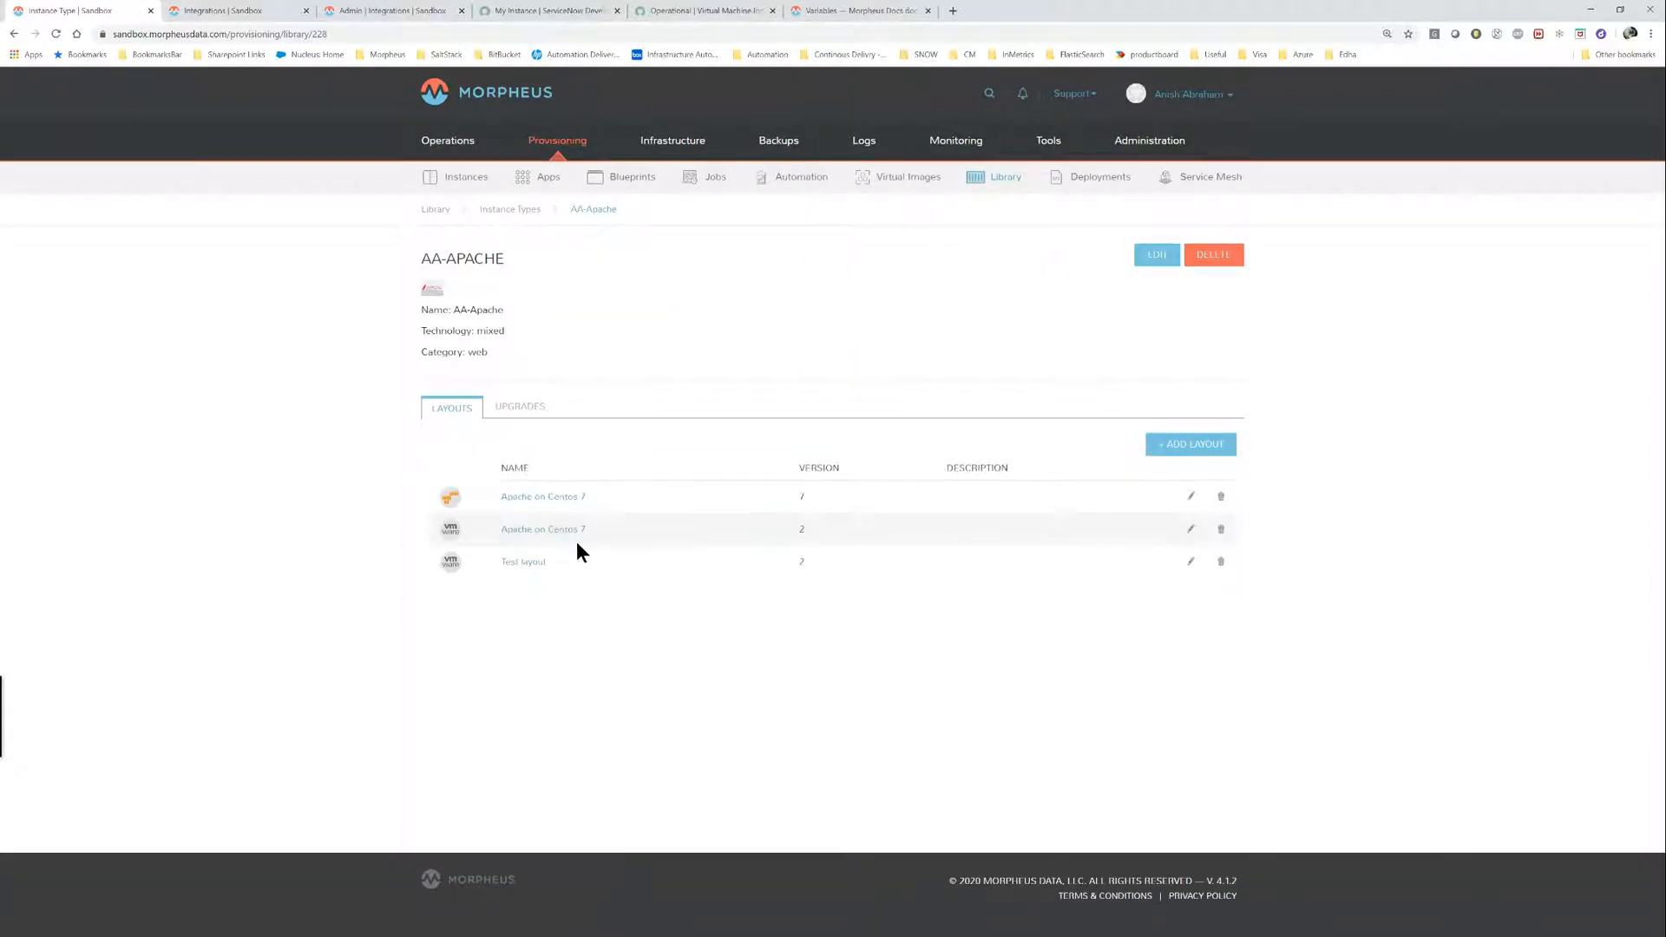
left_click(1186, 530)
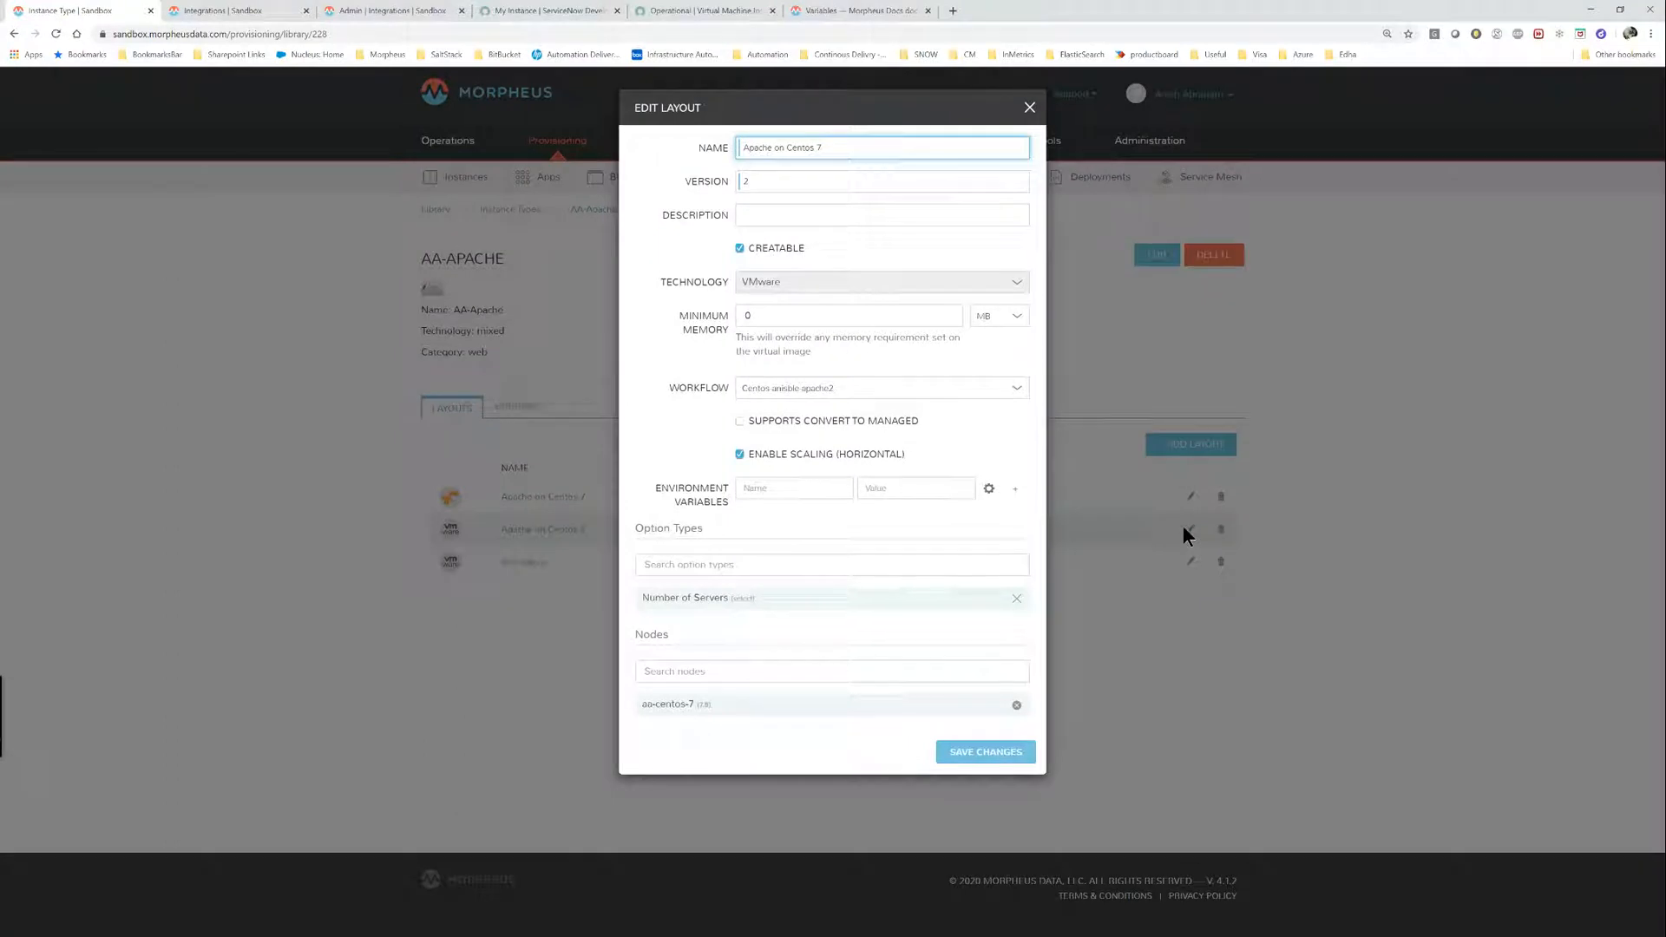
left_click_drag(637, 599, 728, 599)
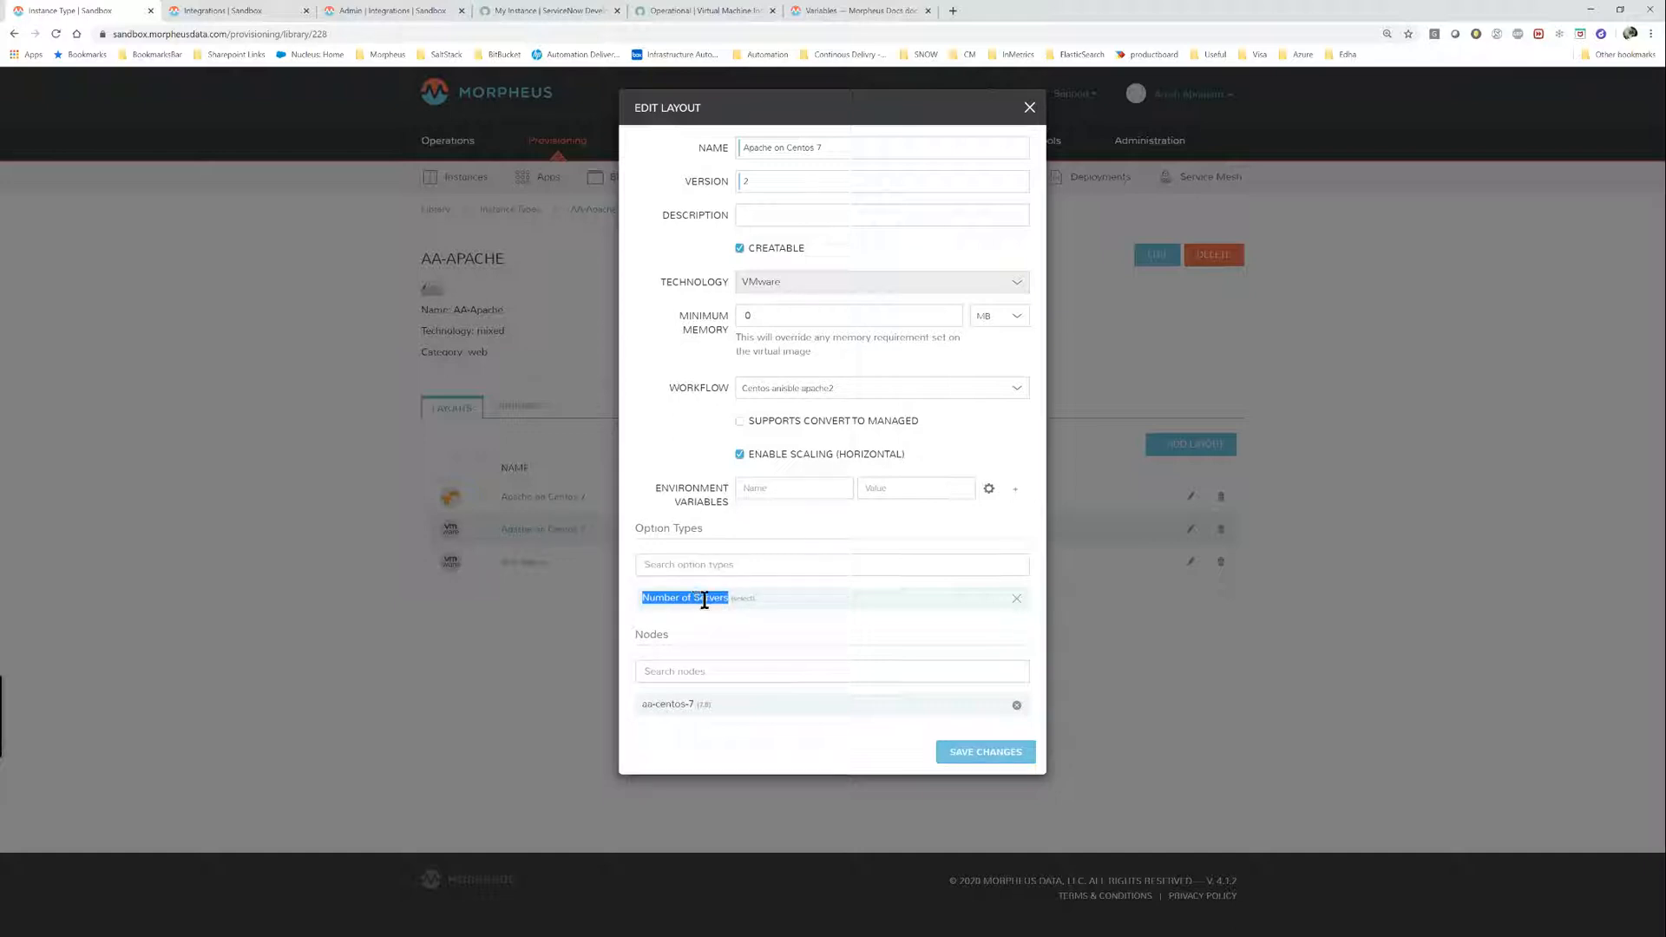
Review the Object ID field in the ServiceNow record and the CMDB custom mapping field in the Morpheus integration settings.
left_click(694, 10)
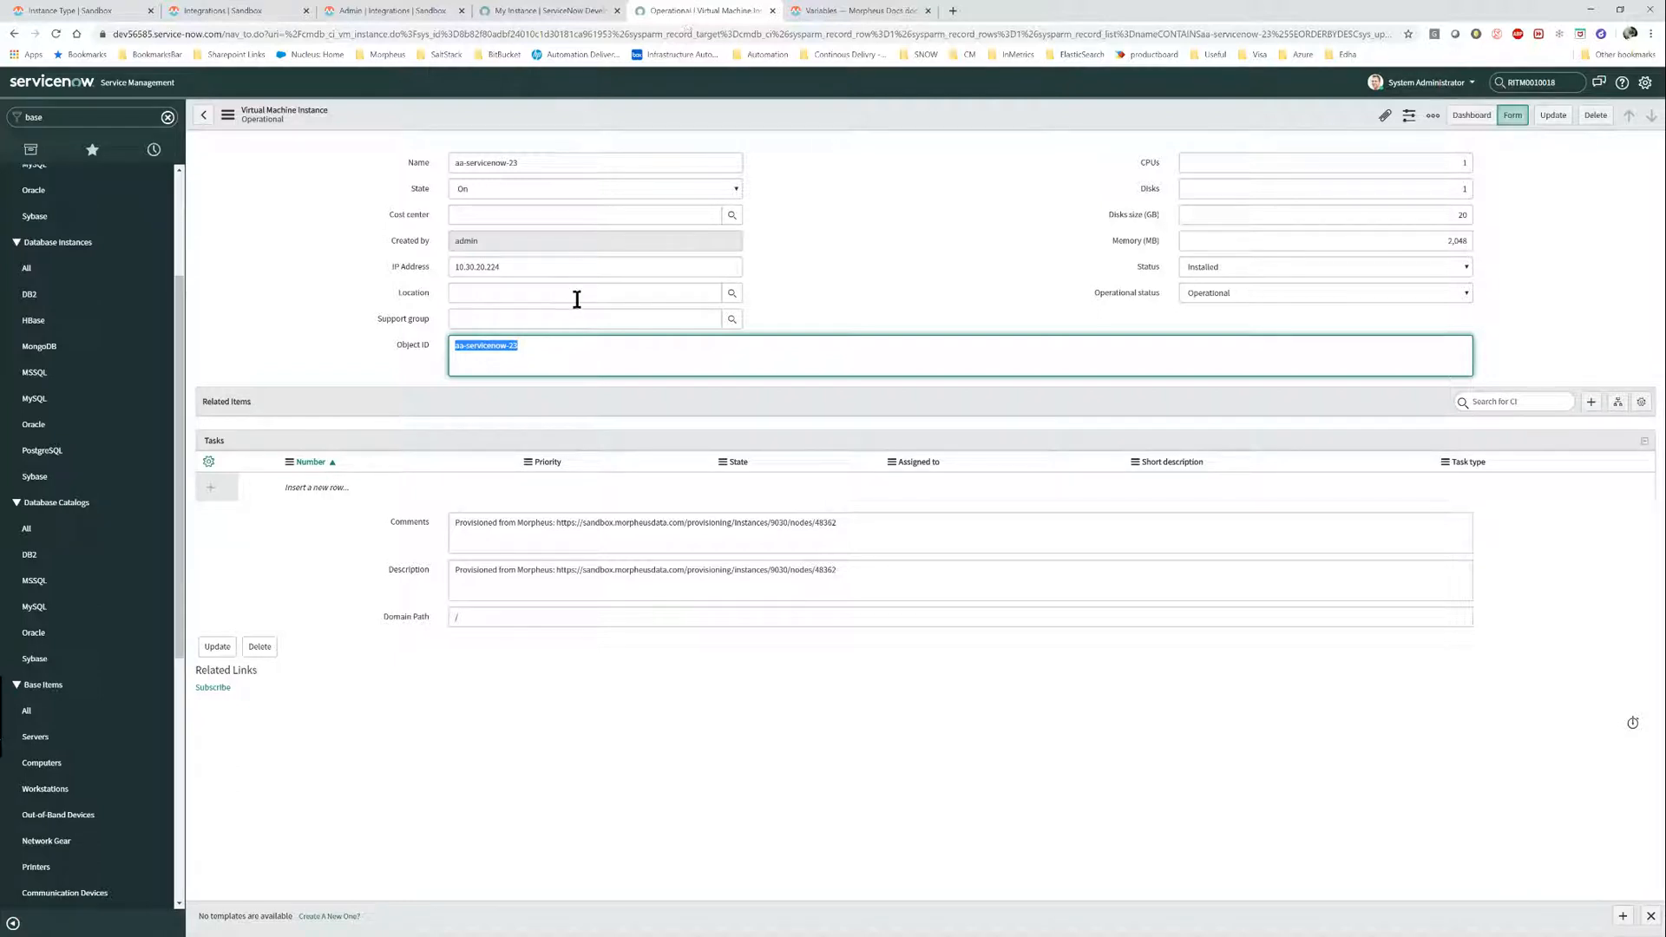
left_click(525, 352)
left_click(198, 13)
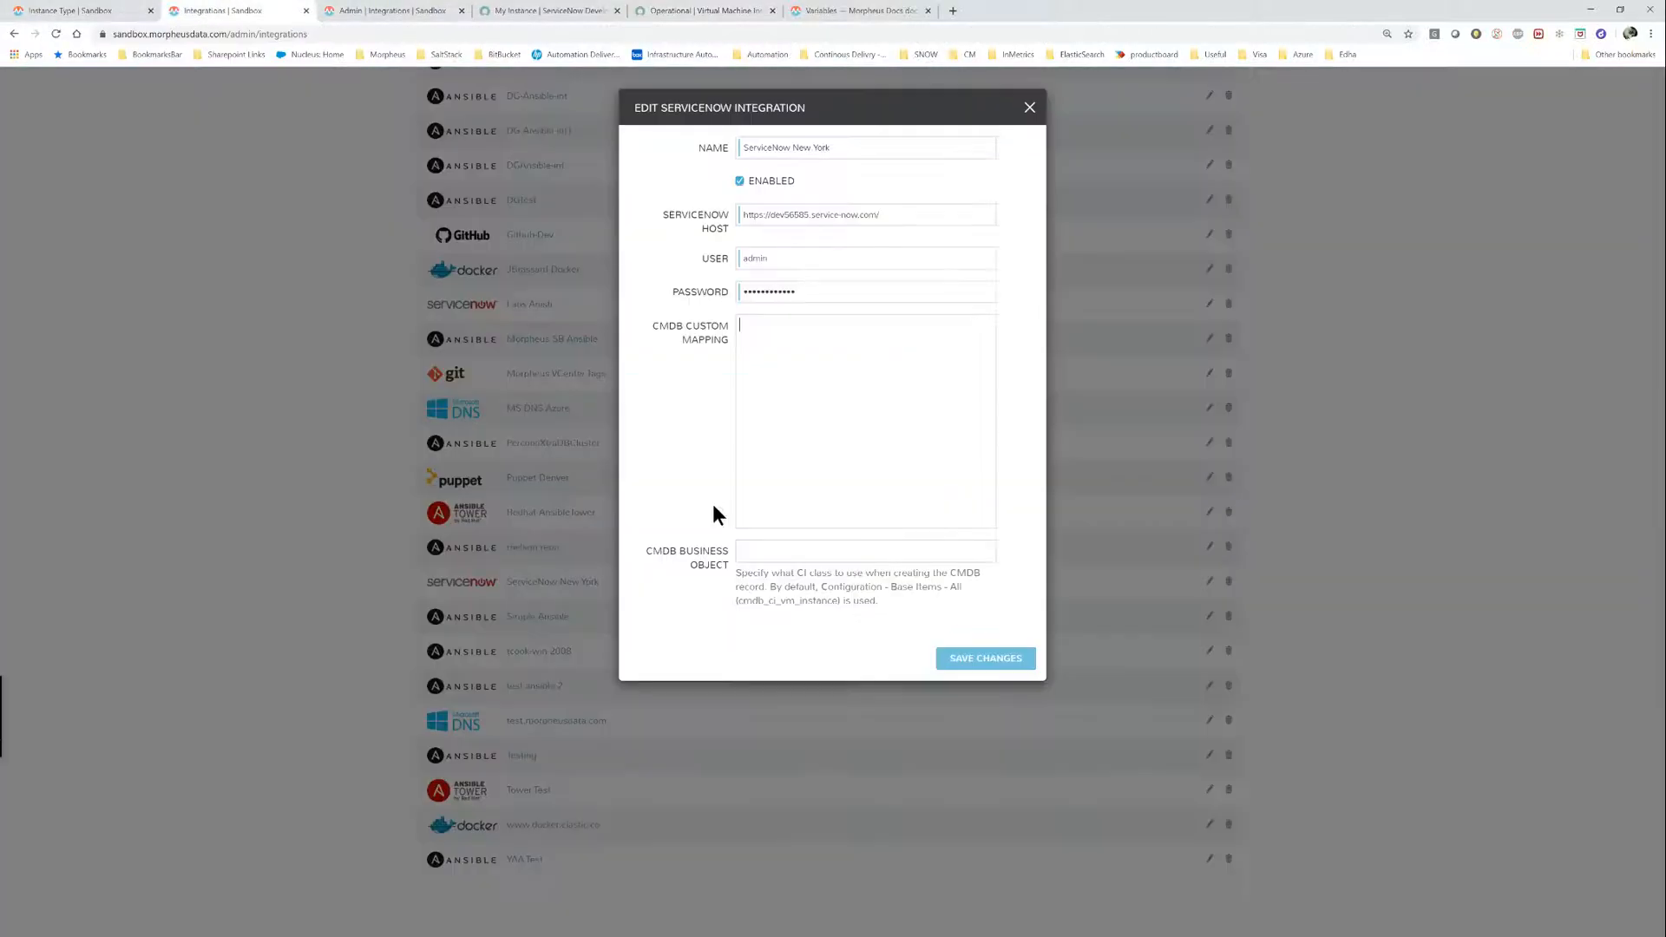
Return to the layout, close it unchanged, and look up the Number of Servers option type's field name by searching "numb".
left_click(92, 13)
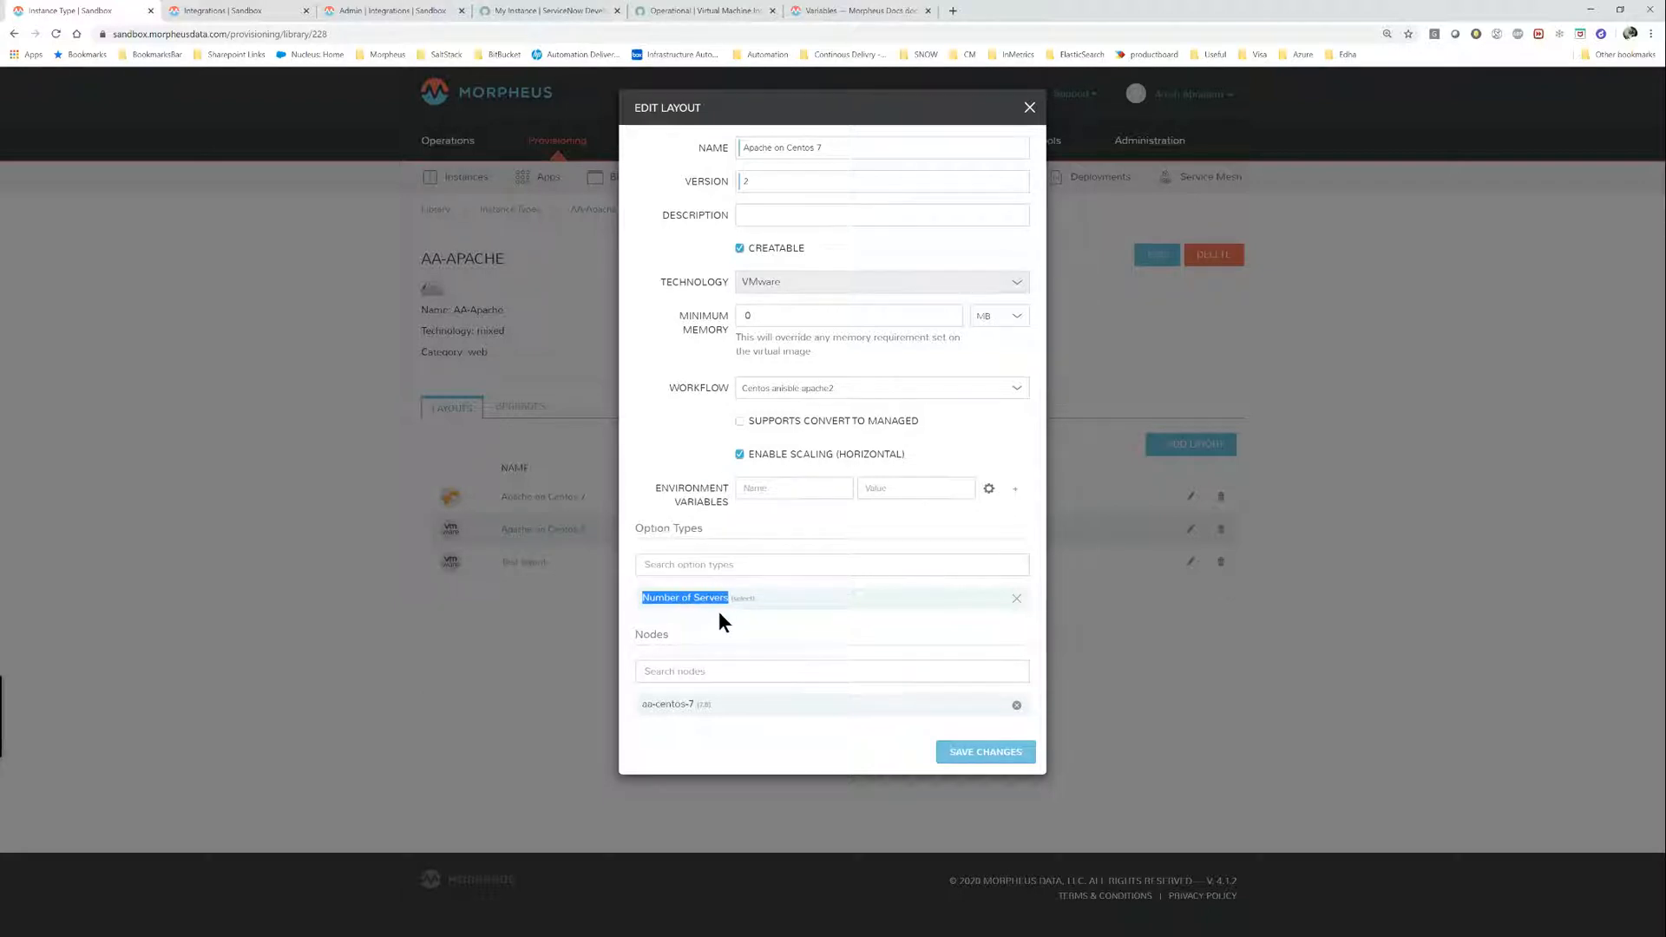
left_click(1030, 110)
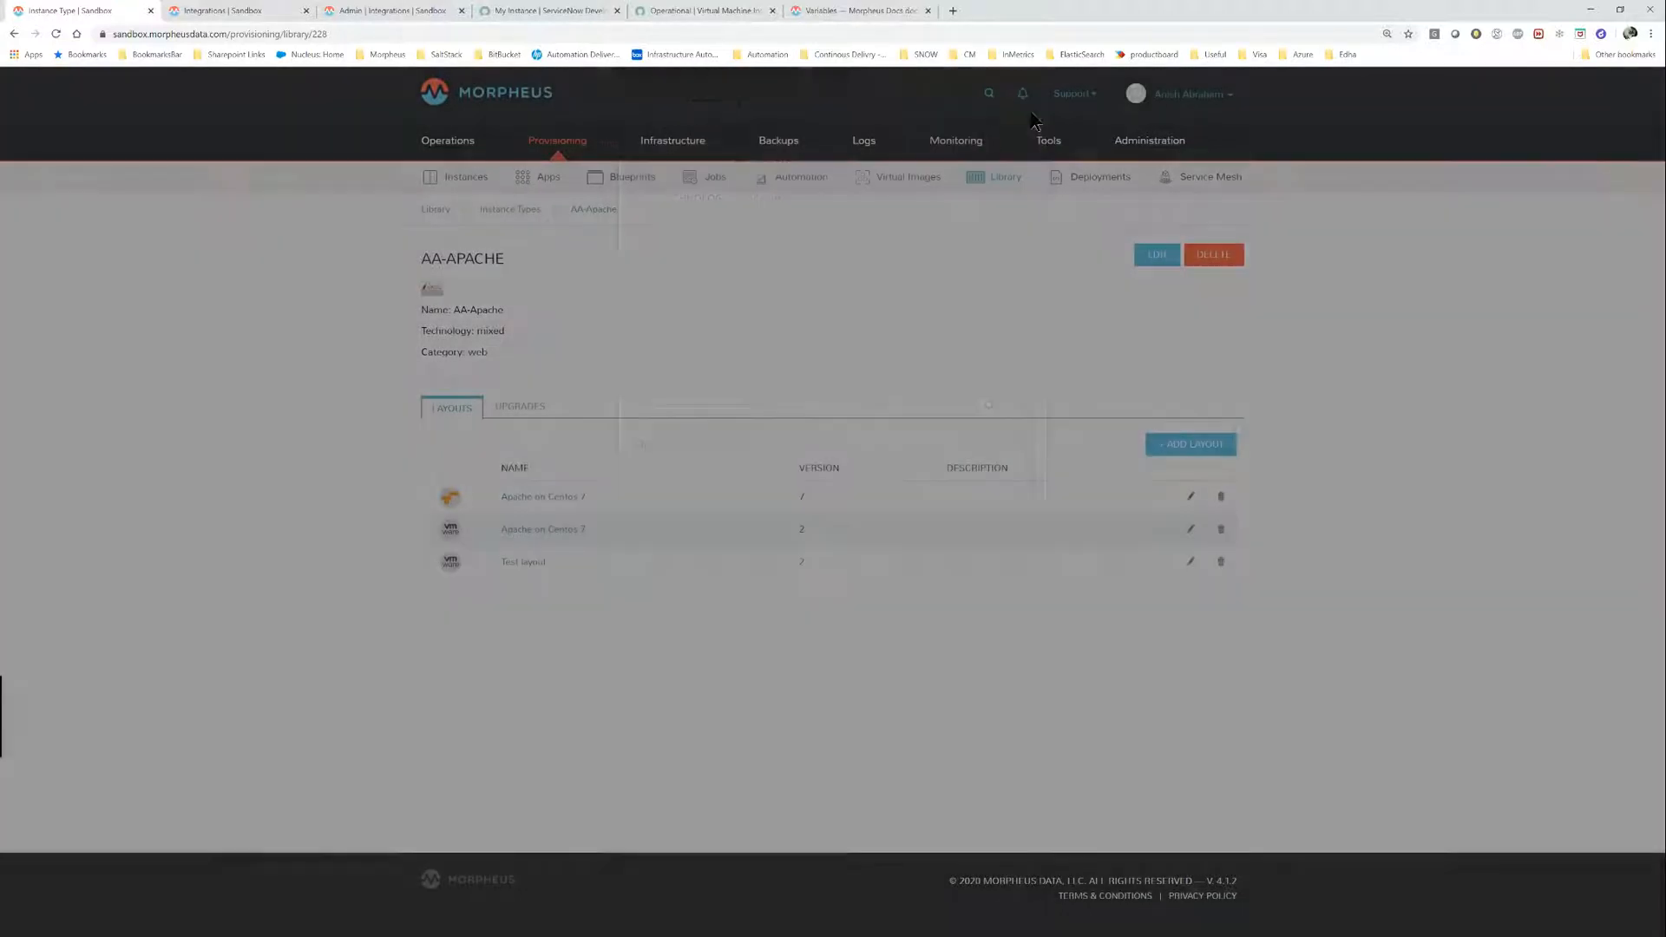
left_click(496, 213)
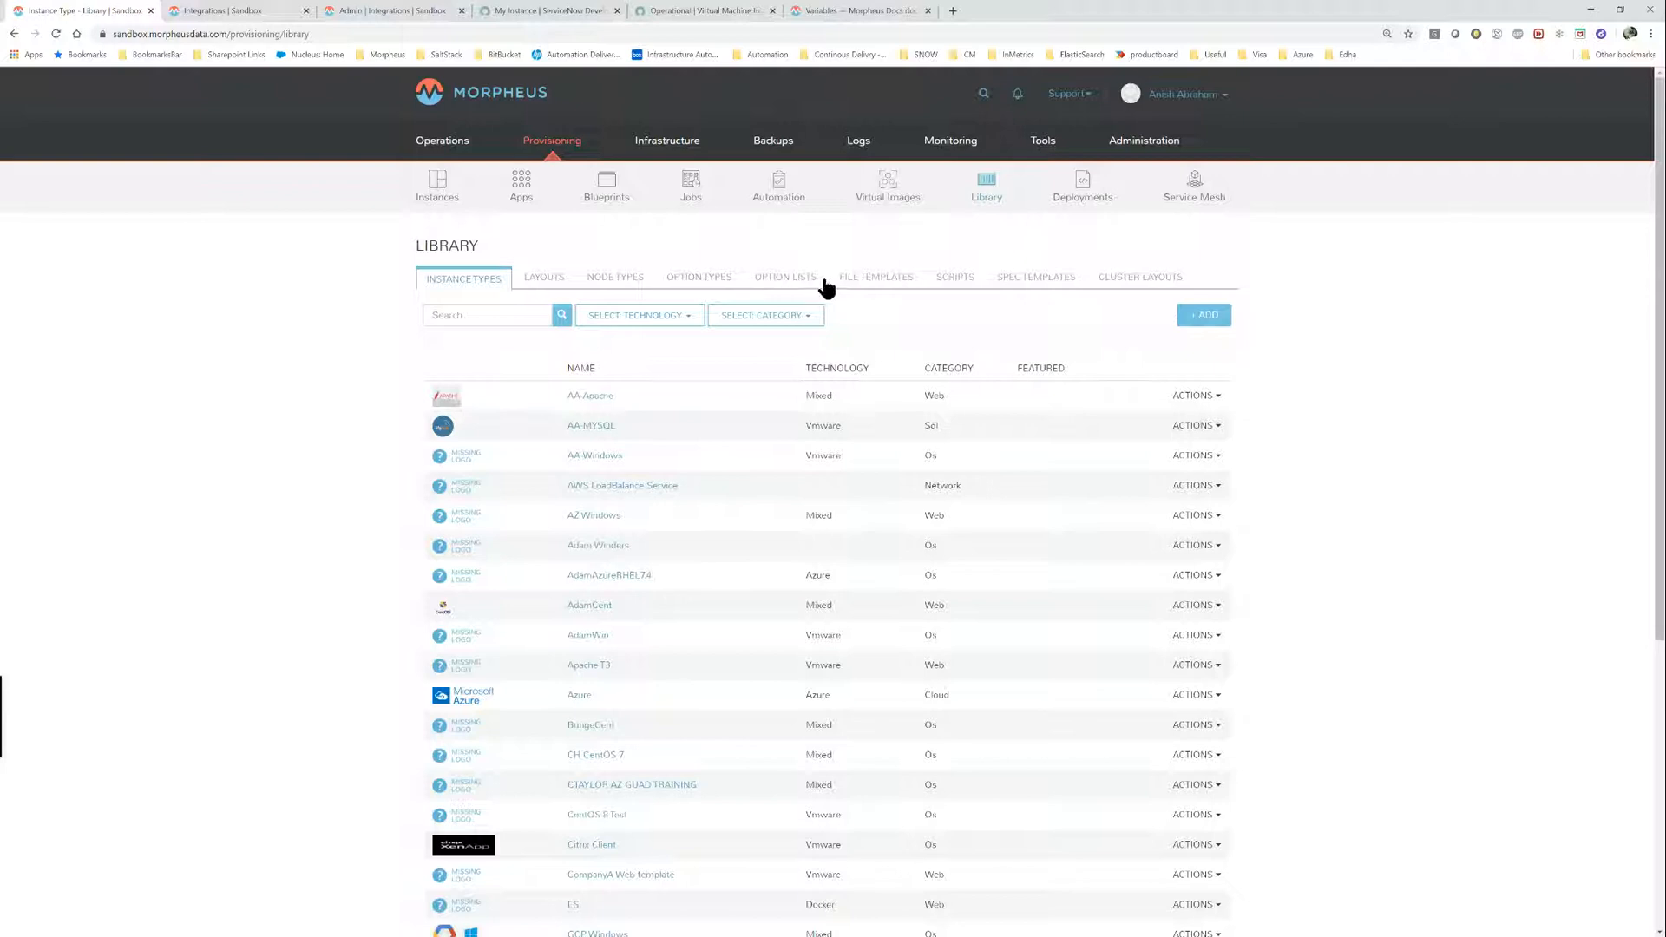
left_click(685, 281)
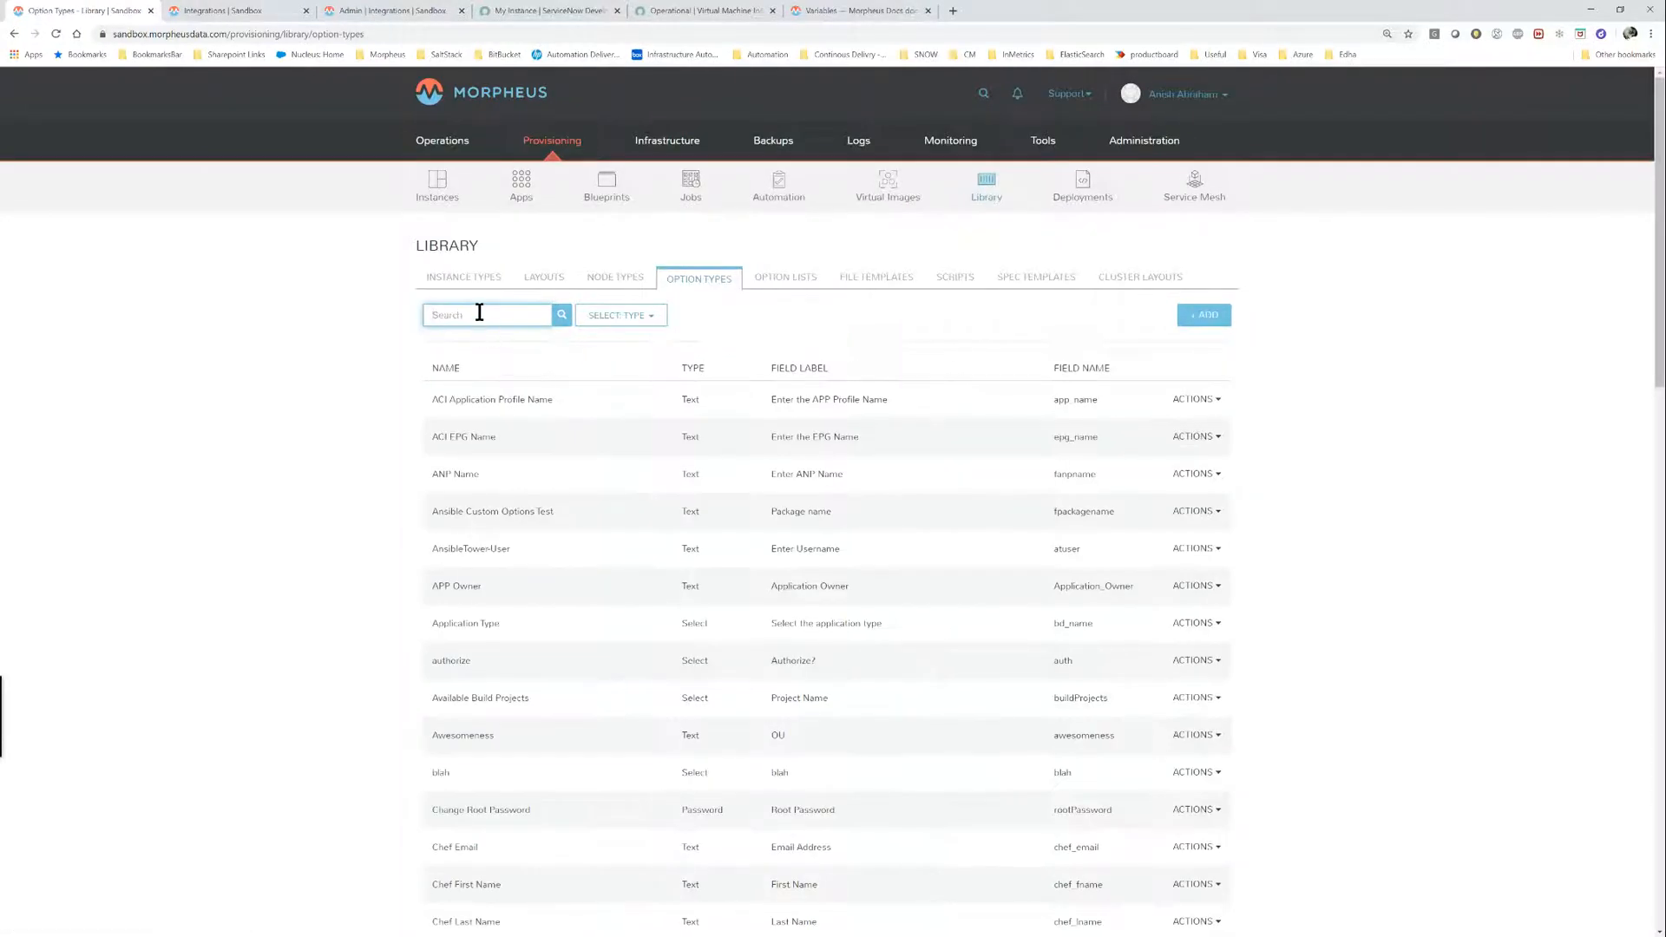
type("numb")
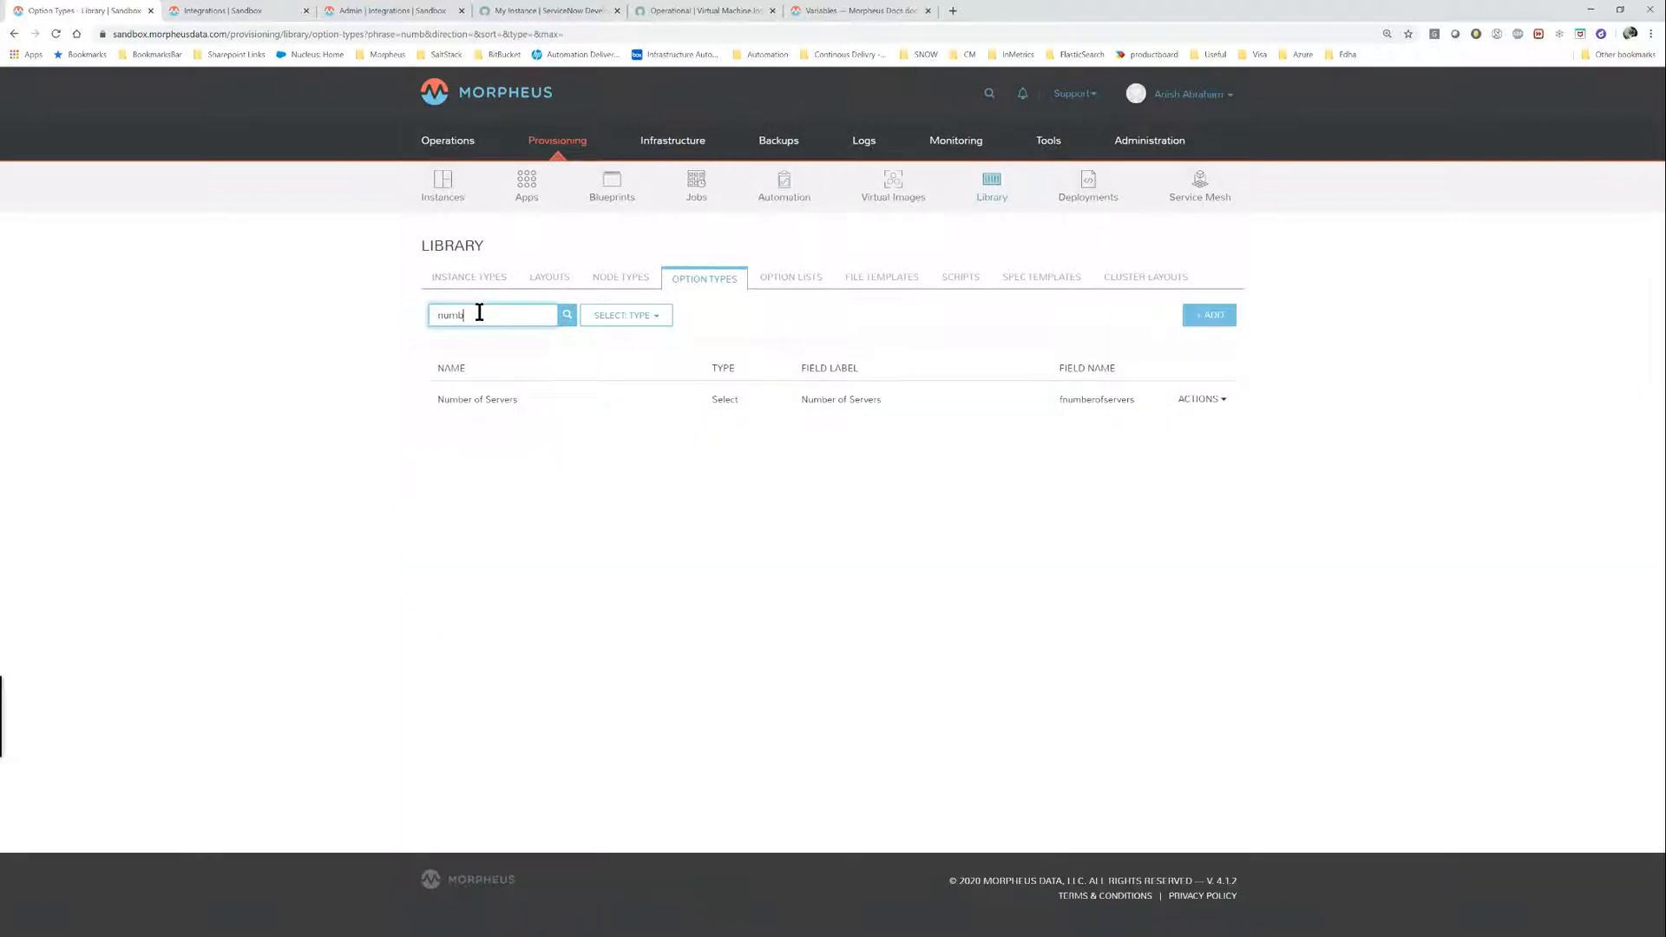
double_click(1093, 401)
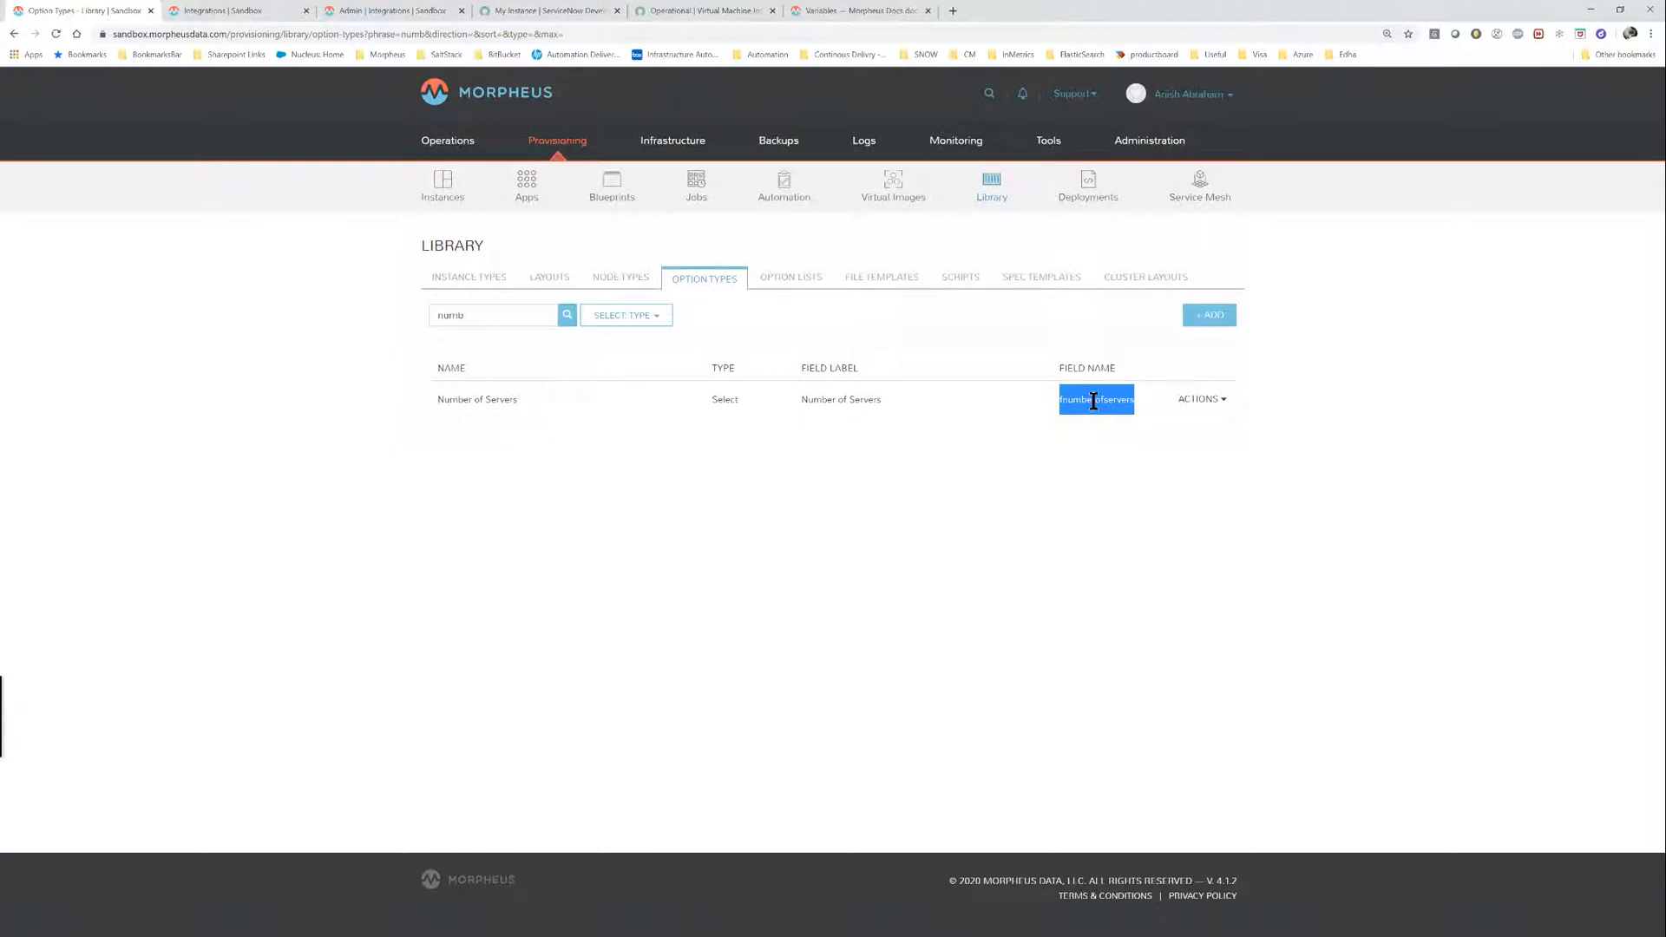
Extend the ServiceNow New York integration's object_id mapping with "and Number of Servers: ${customOptions.fnumberofservers}" after the instance name and save it.
left_click(382, 12)
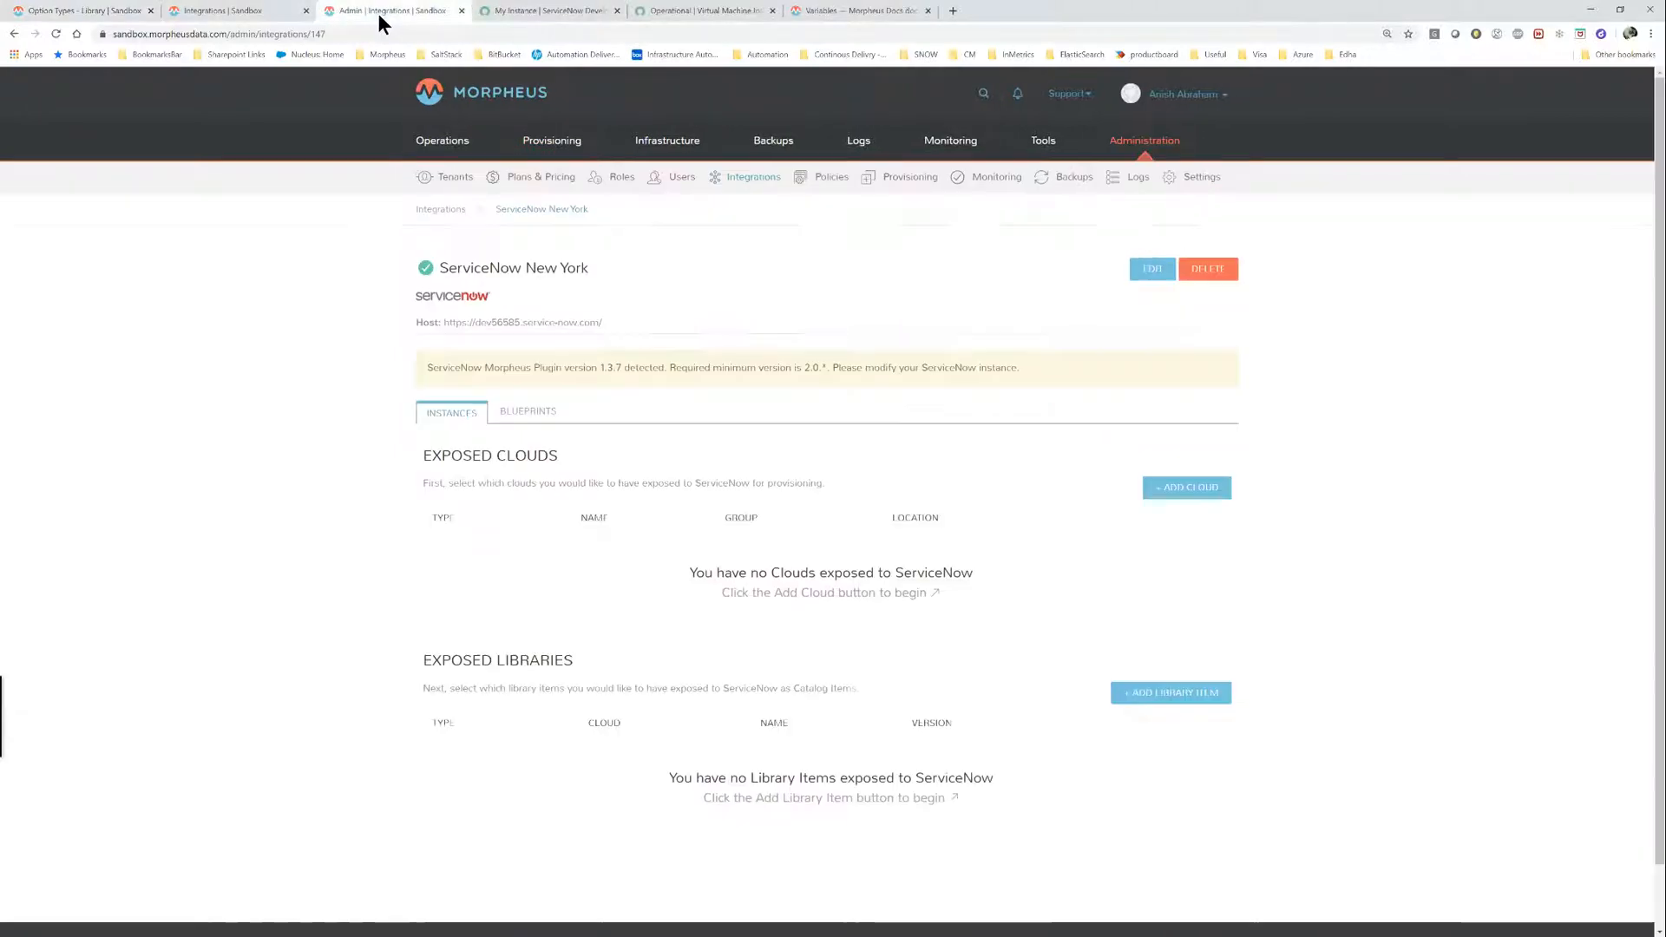
left_click(1154, 269)
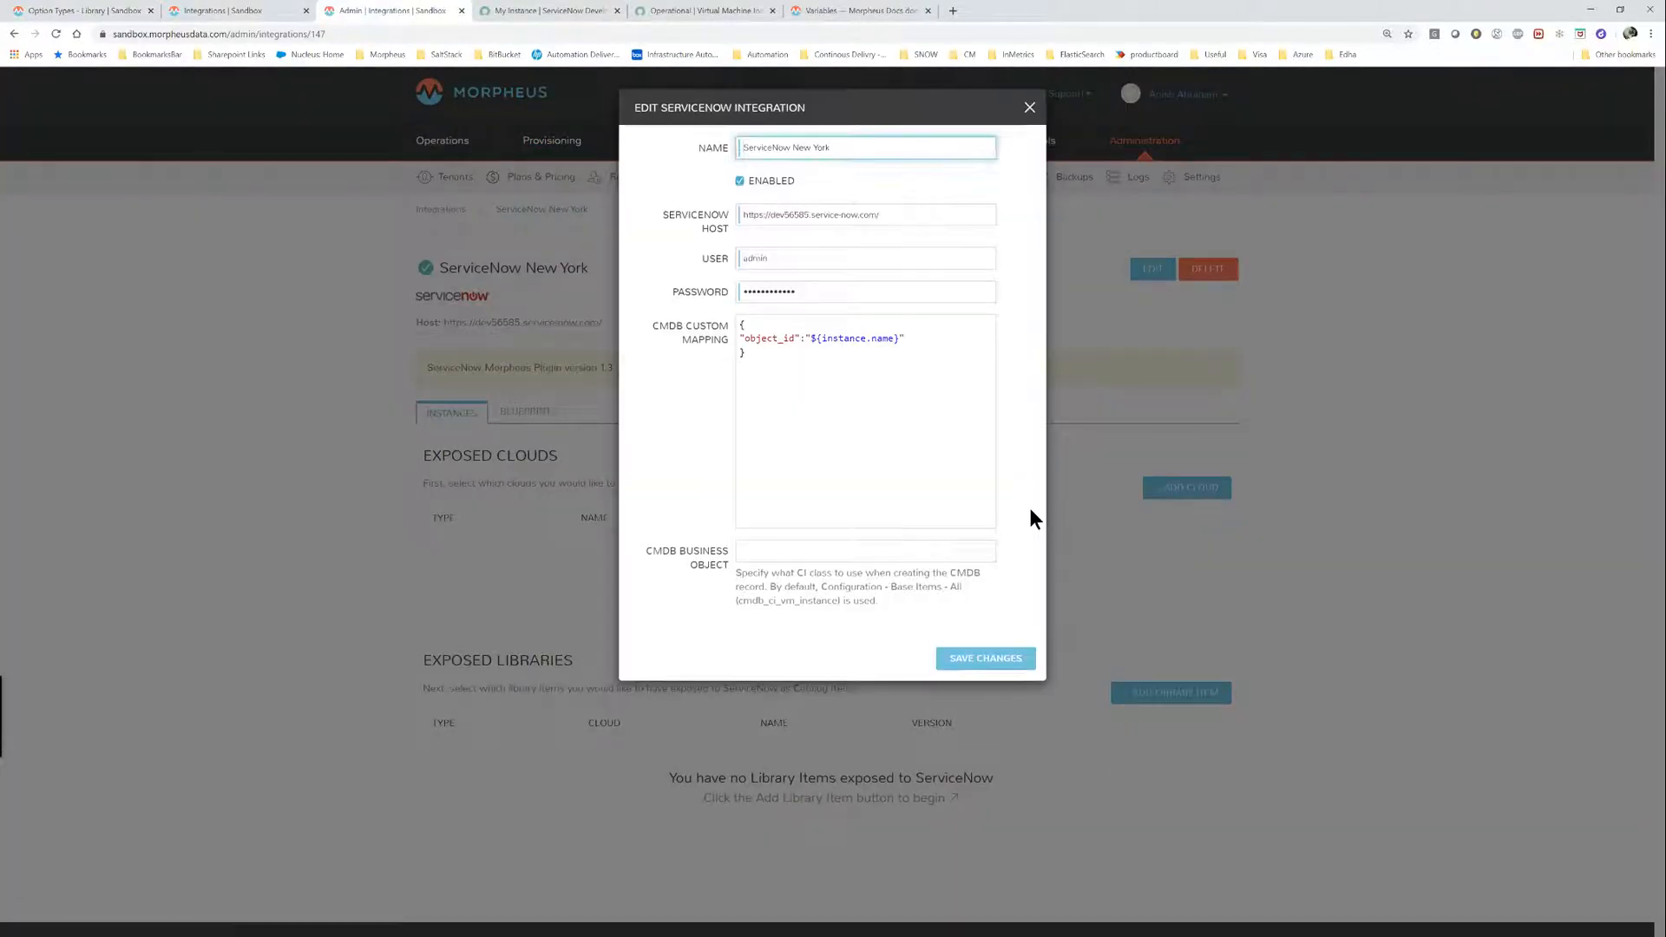
left_click(902, 338)
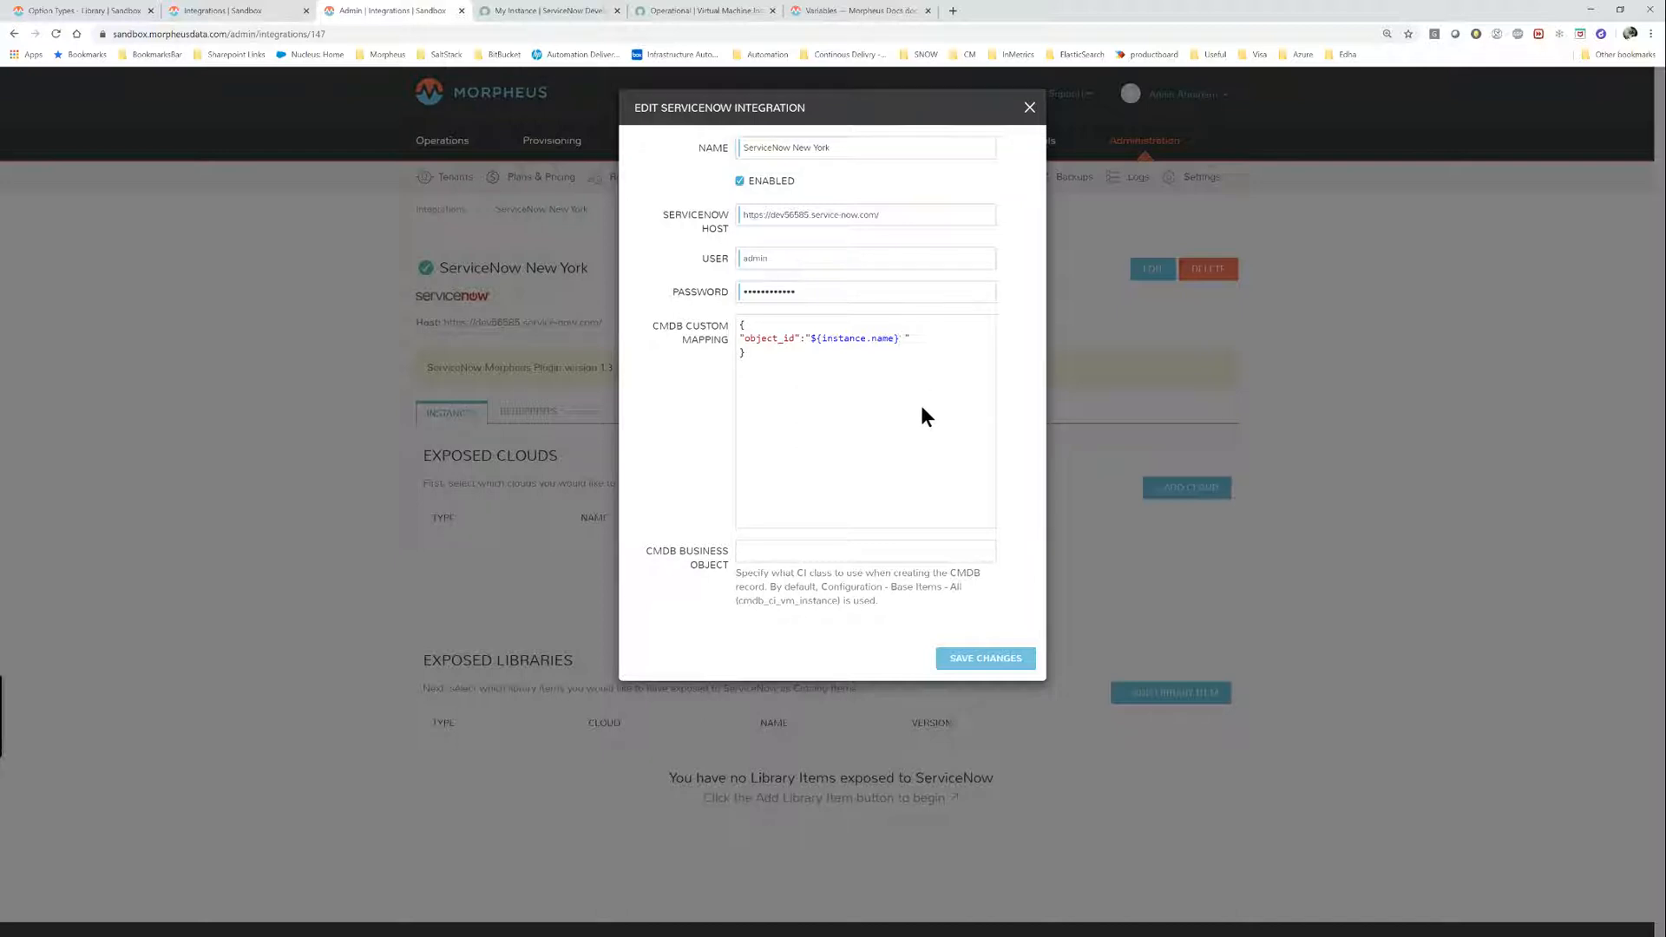
type("and Number of Servers: ${customOptions.fnumberofservers")
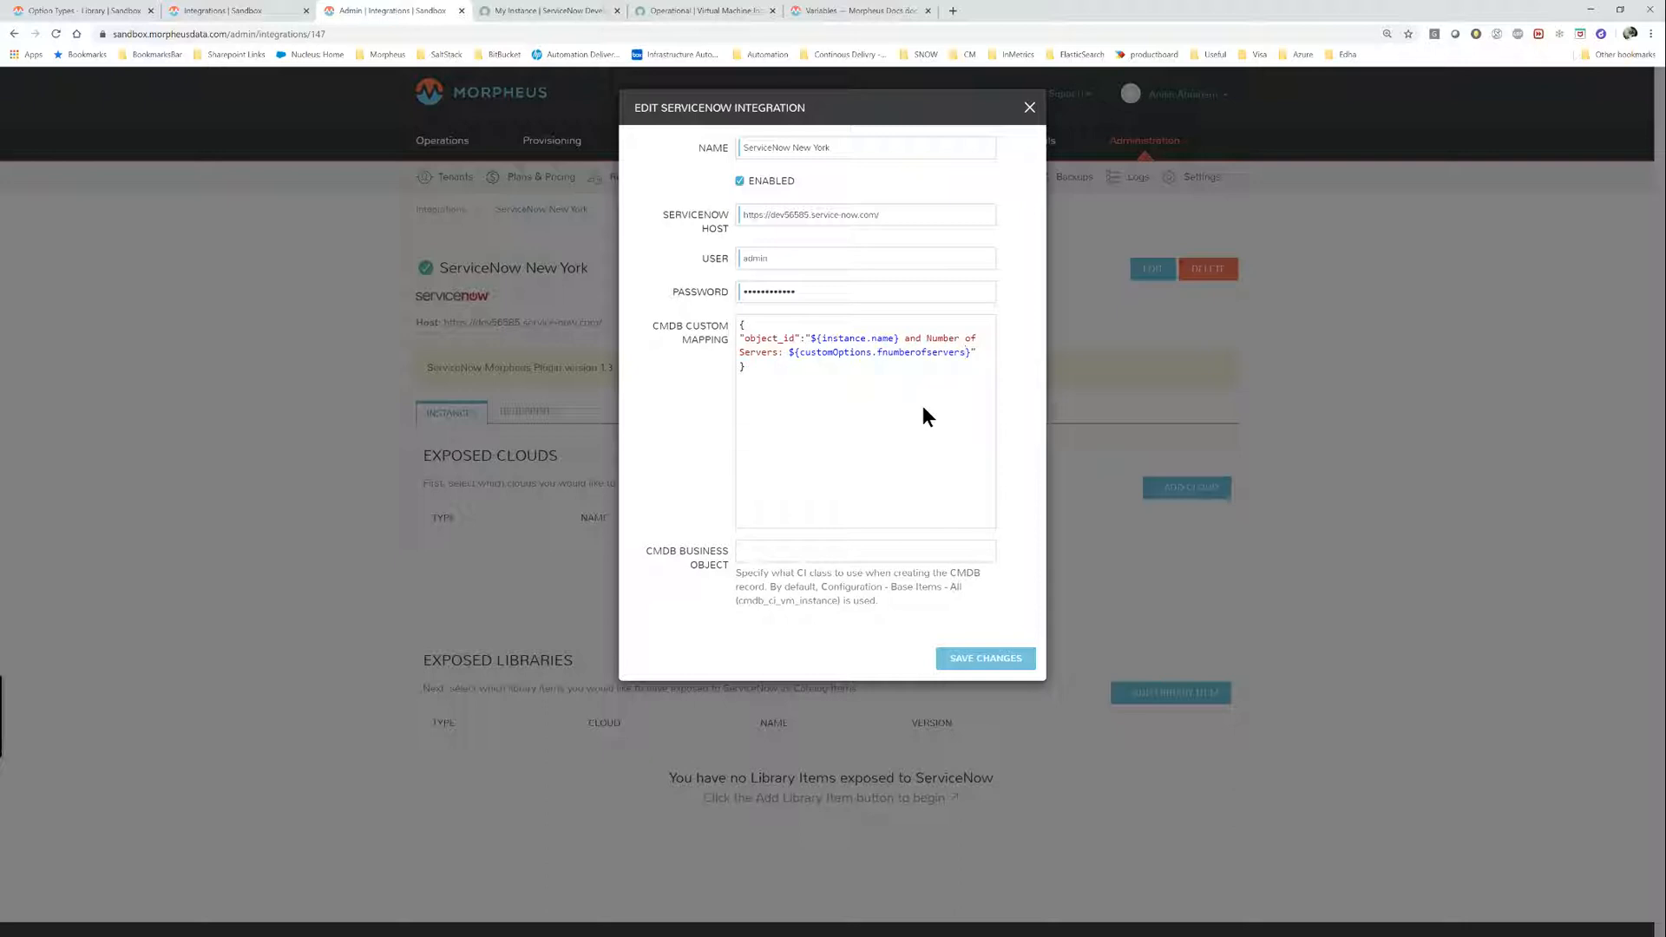
left_click(966, 660)
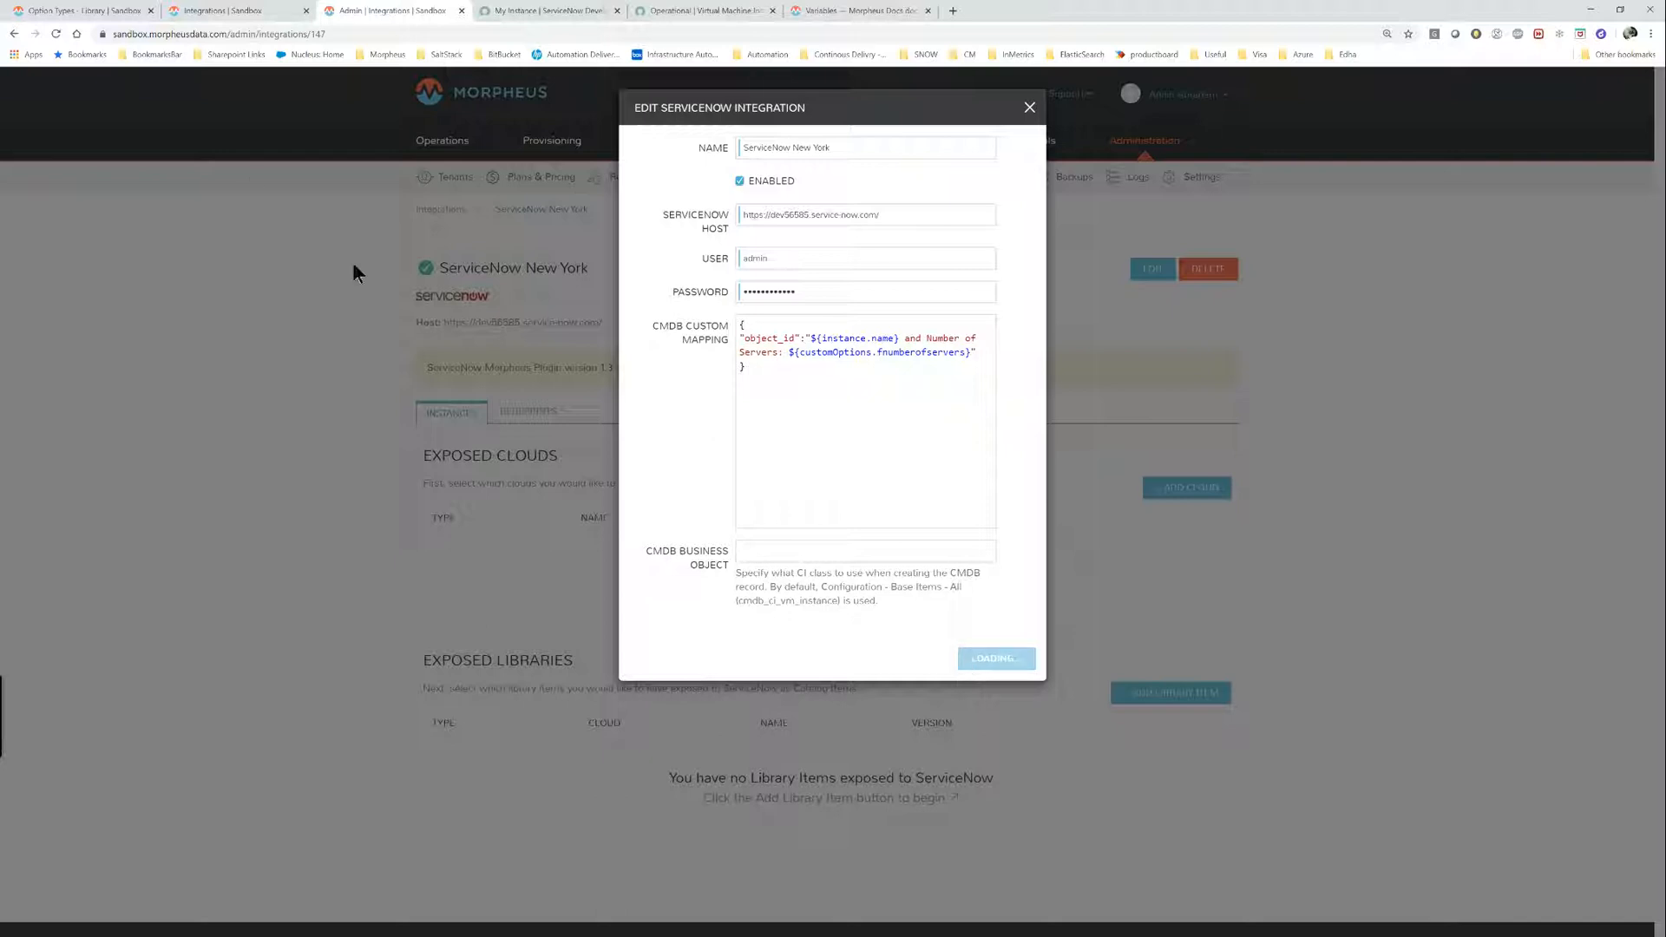
Start creating a new instance from the Morpheus instances list, using the AA-Apache instance type.
left_click(92, 14)
mouse_move(559, 172)
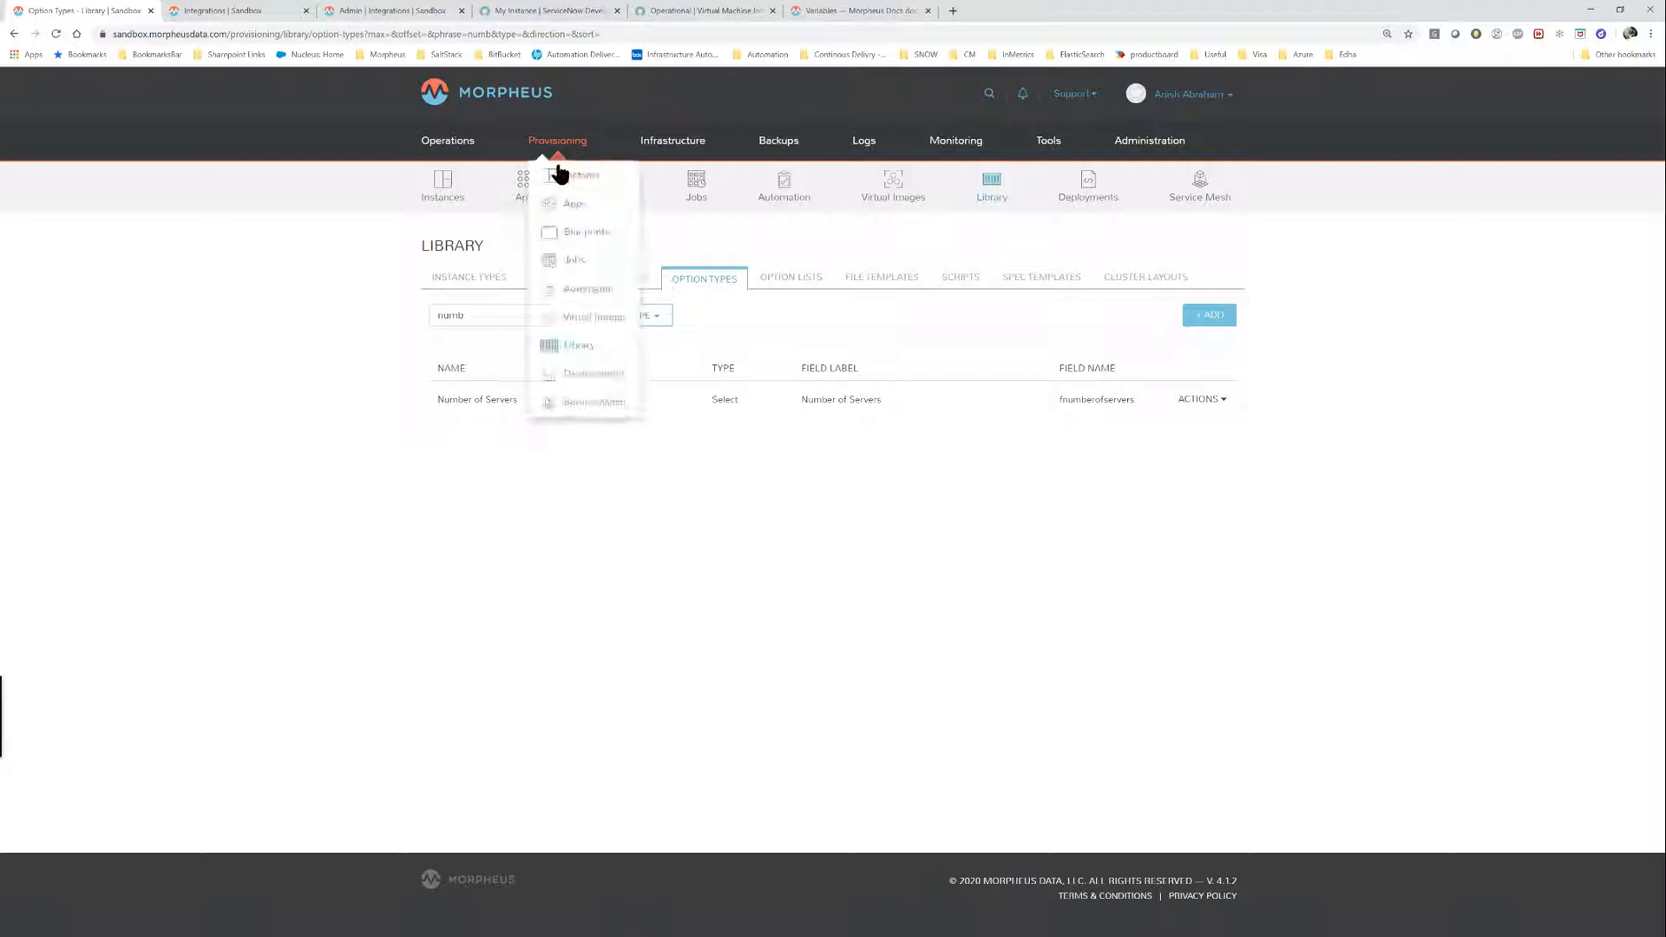
left_click(443, 184)
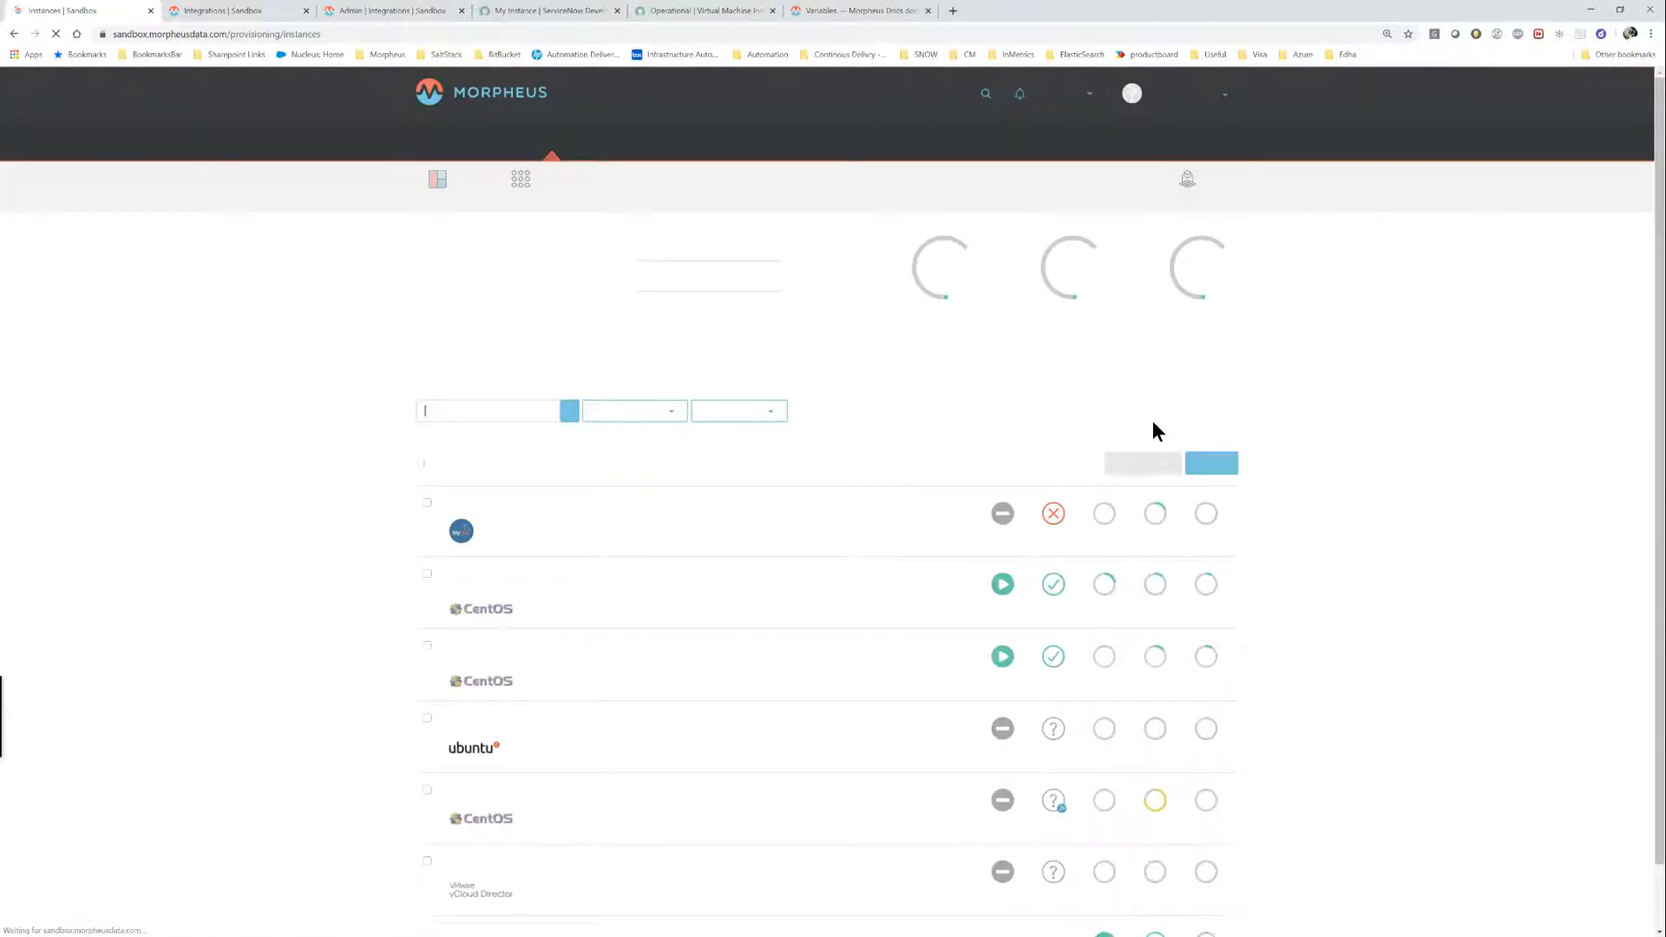
left_click(1209, 465)
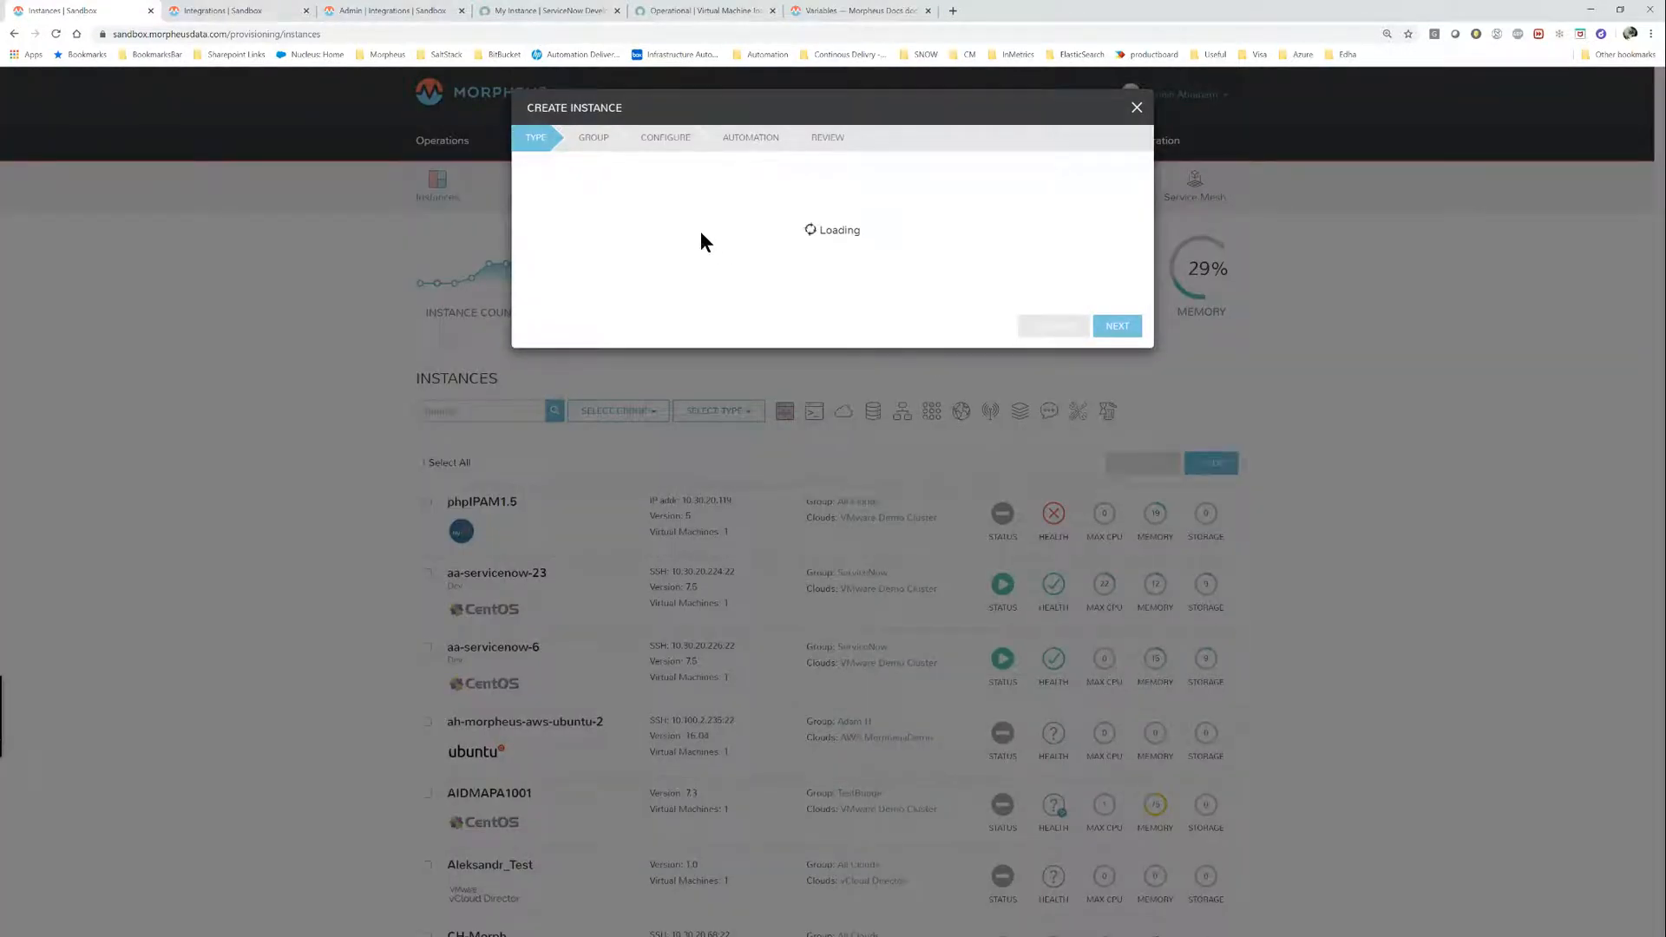
type("aa-ap")
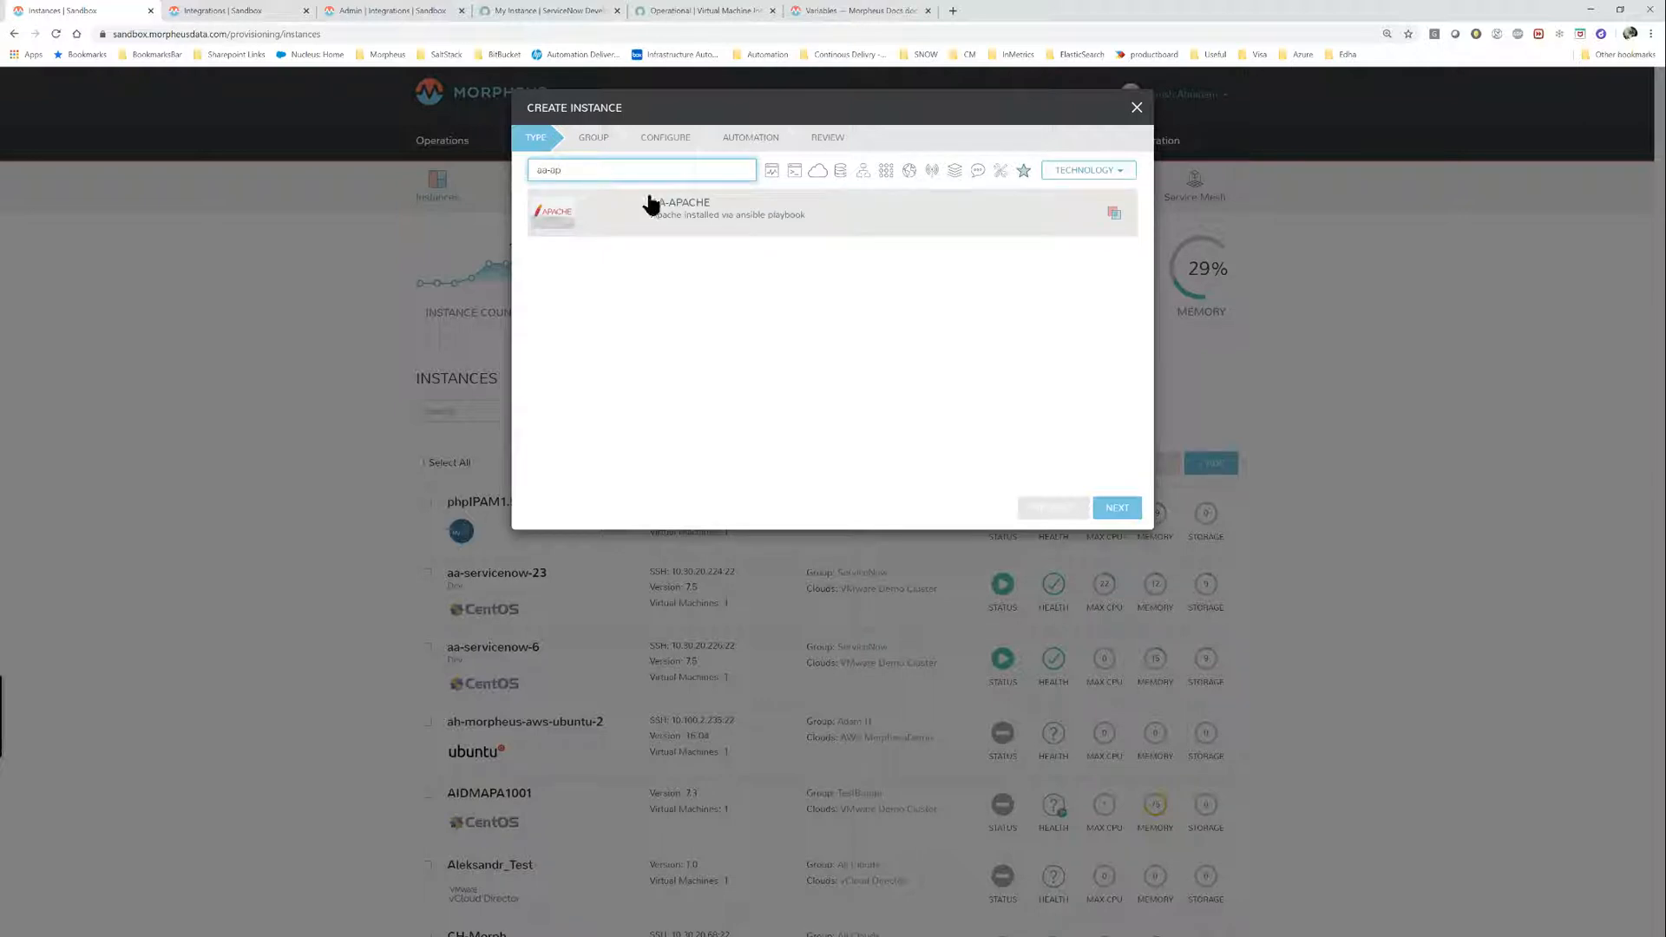
left_click(665, 209)
left_click(1116, 508)
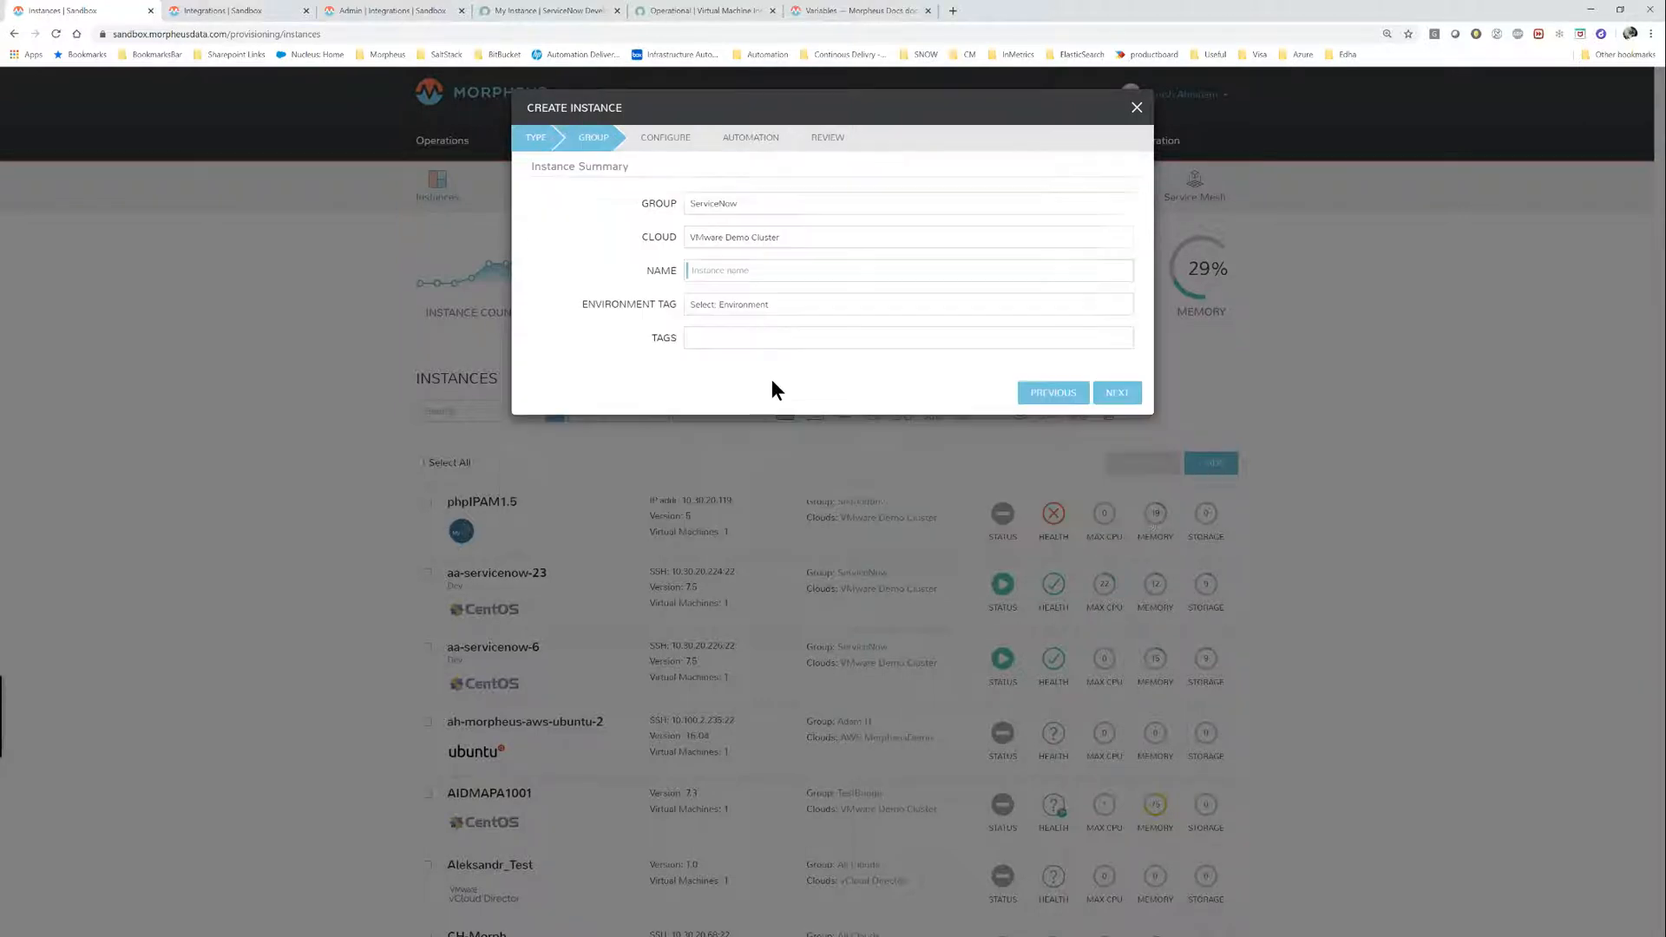
Name the new instance aa-servicenow-16, assign it the Dev environment, and proceed to its configuration.
left_click(711, 269)
type("aa-servicenow-1")
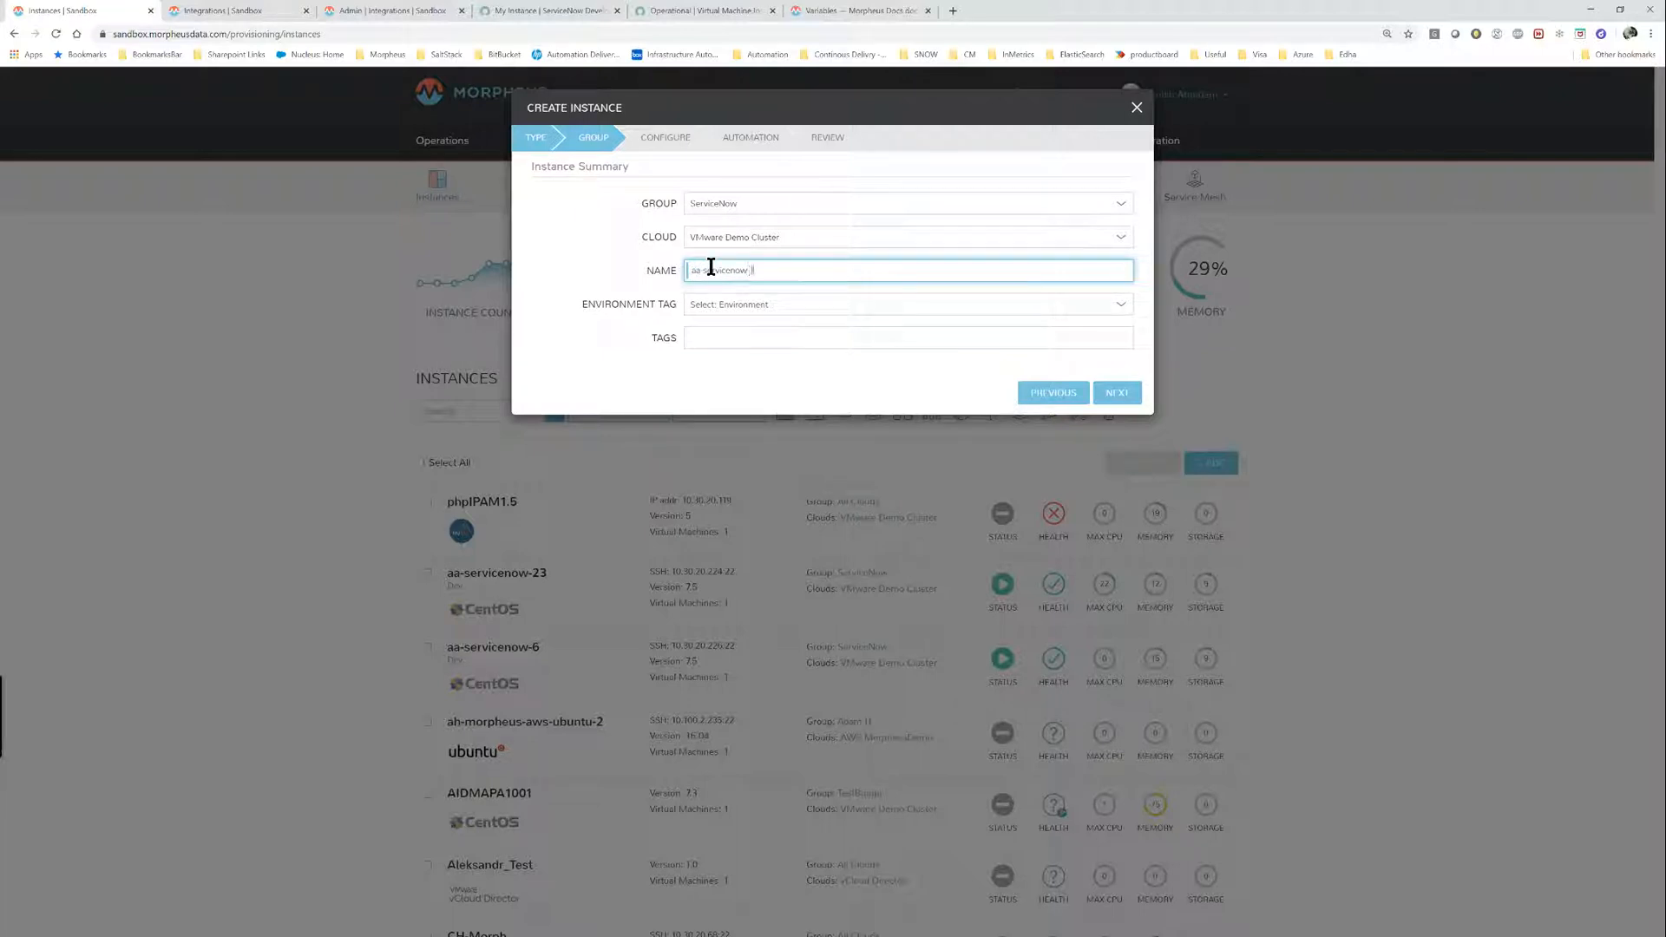
type(" servicenow 16")
left_click(696, 304)
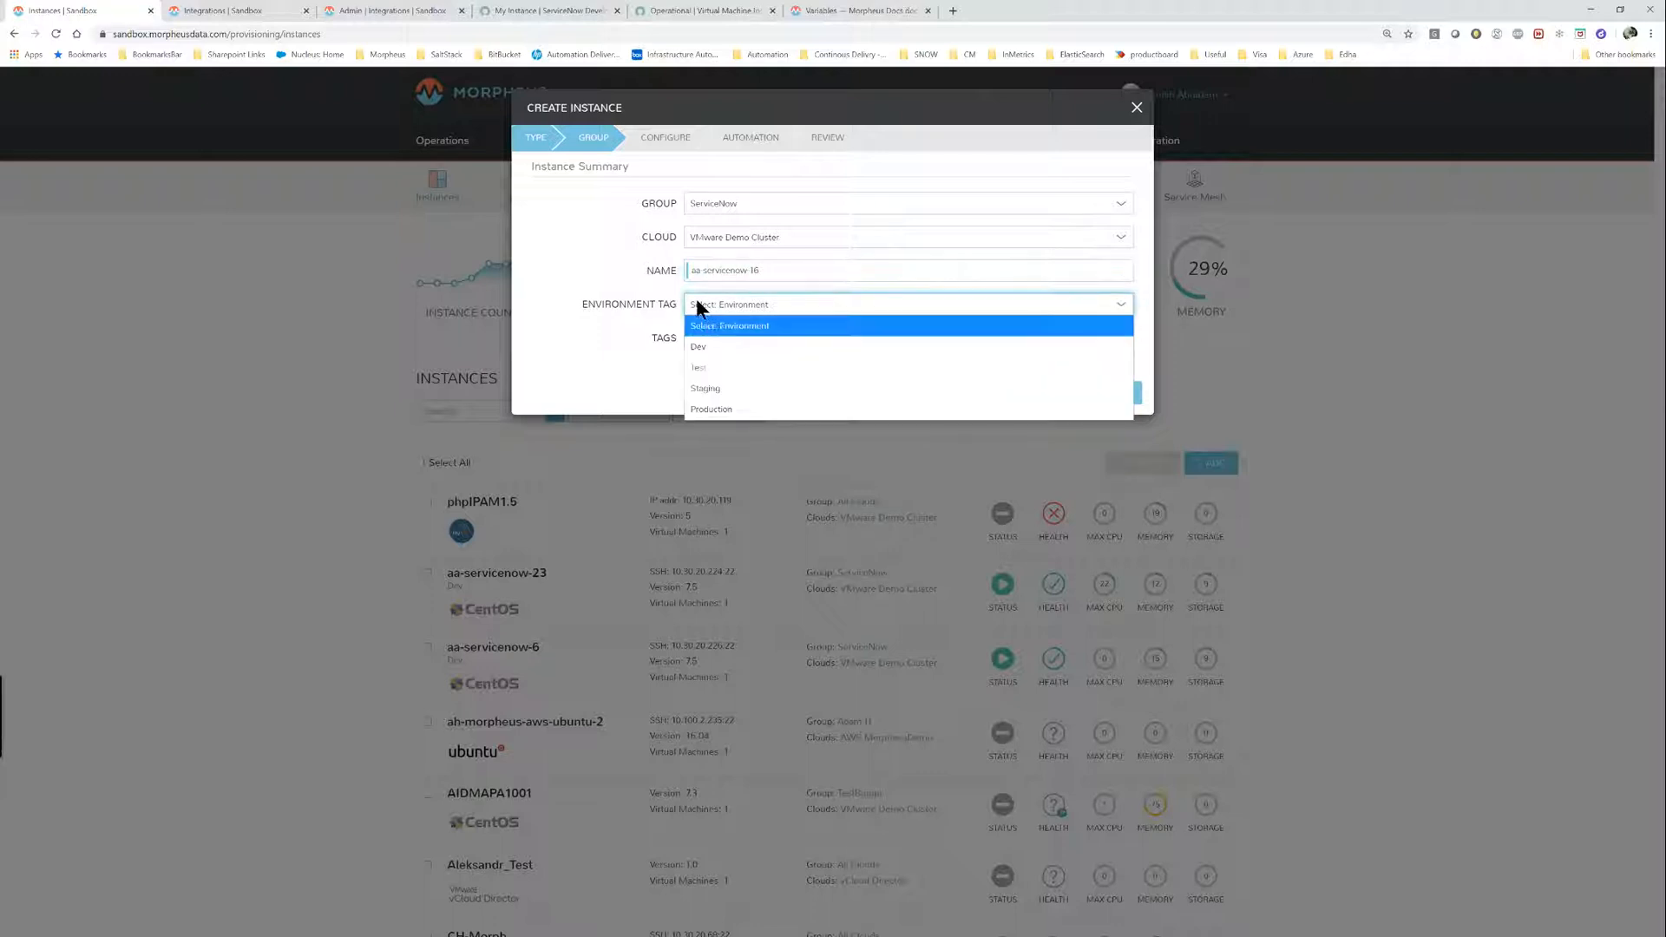
left_click(713, 349)
left_click(1104, 394)
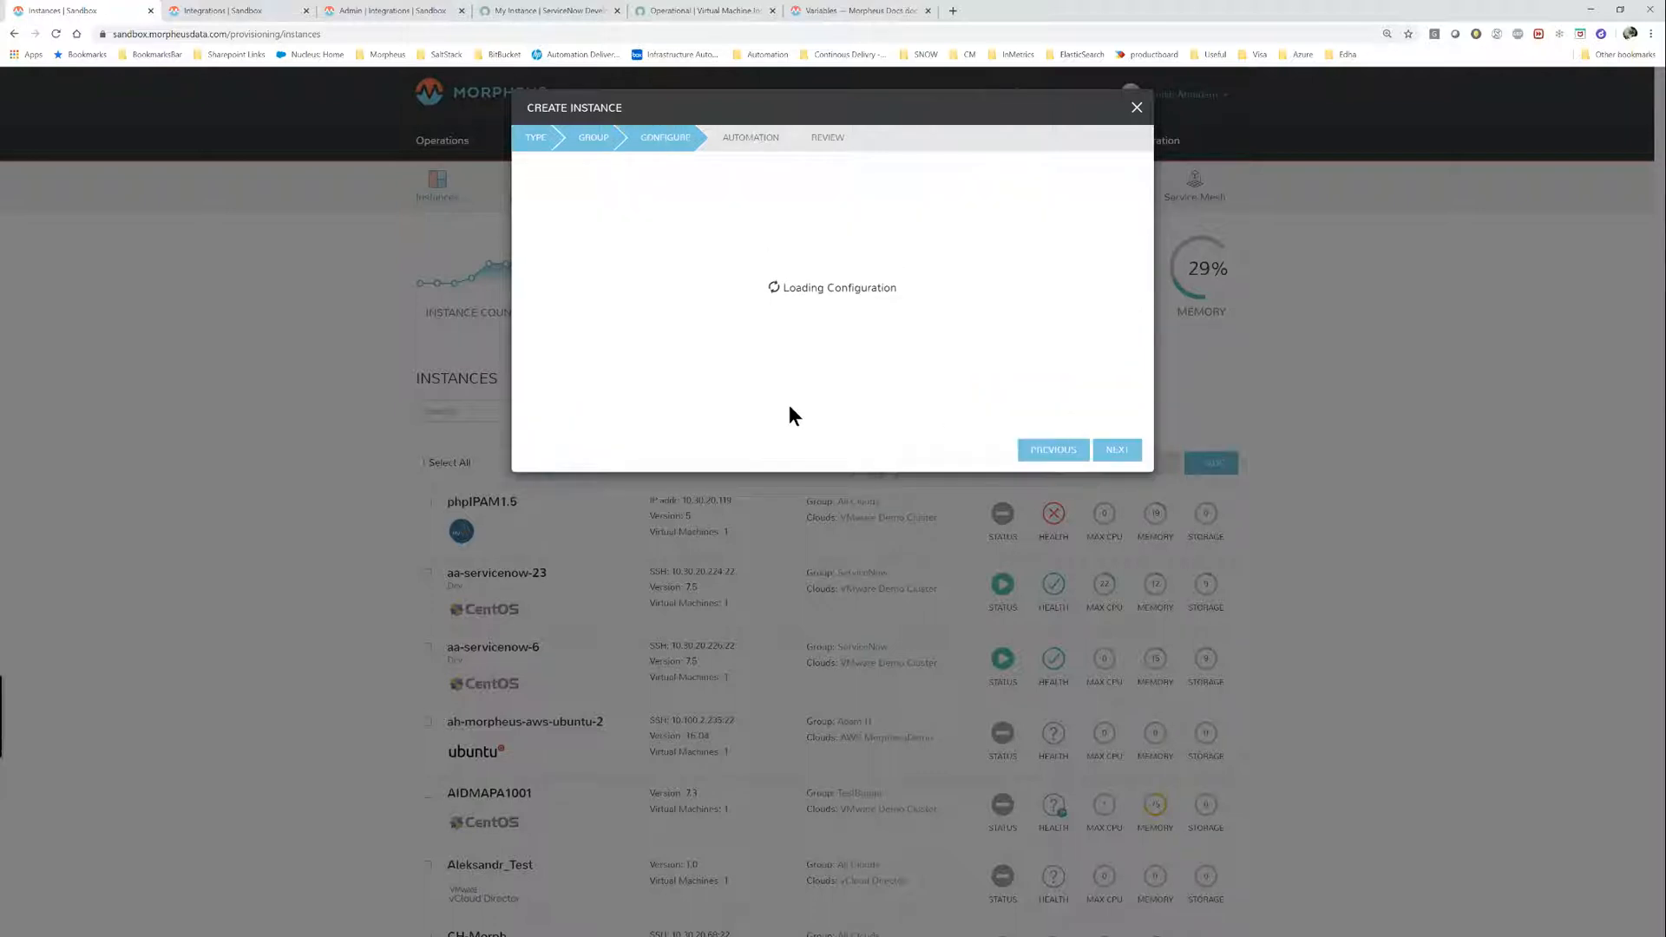
Configure the instance with the Small plan, Demo vSAN resource pool, "VLAN0002 - Internal Server" network, cost center 12345 and 1 server.
left_click(766, 234)
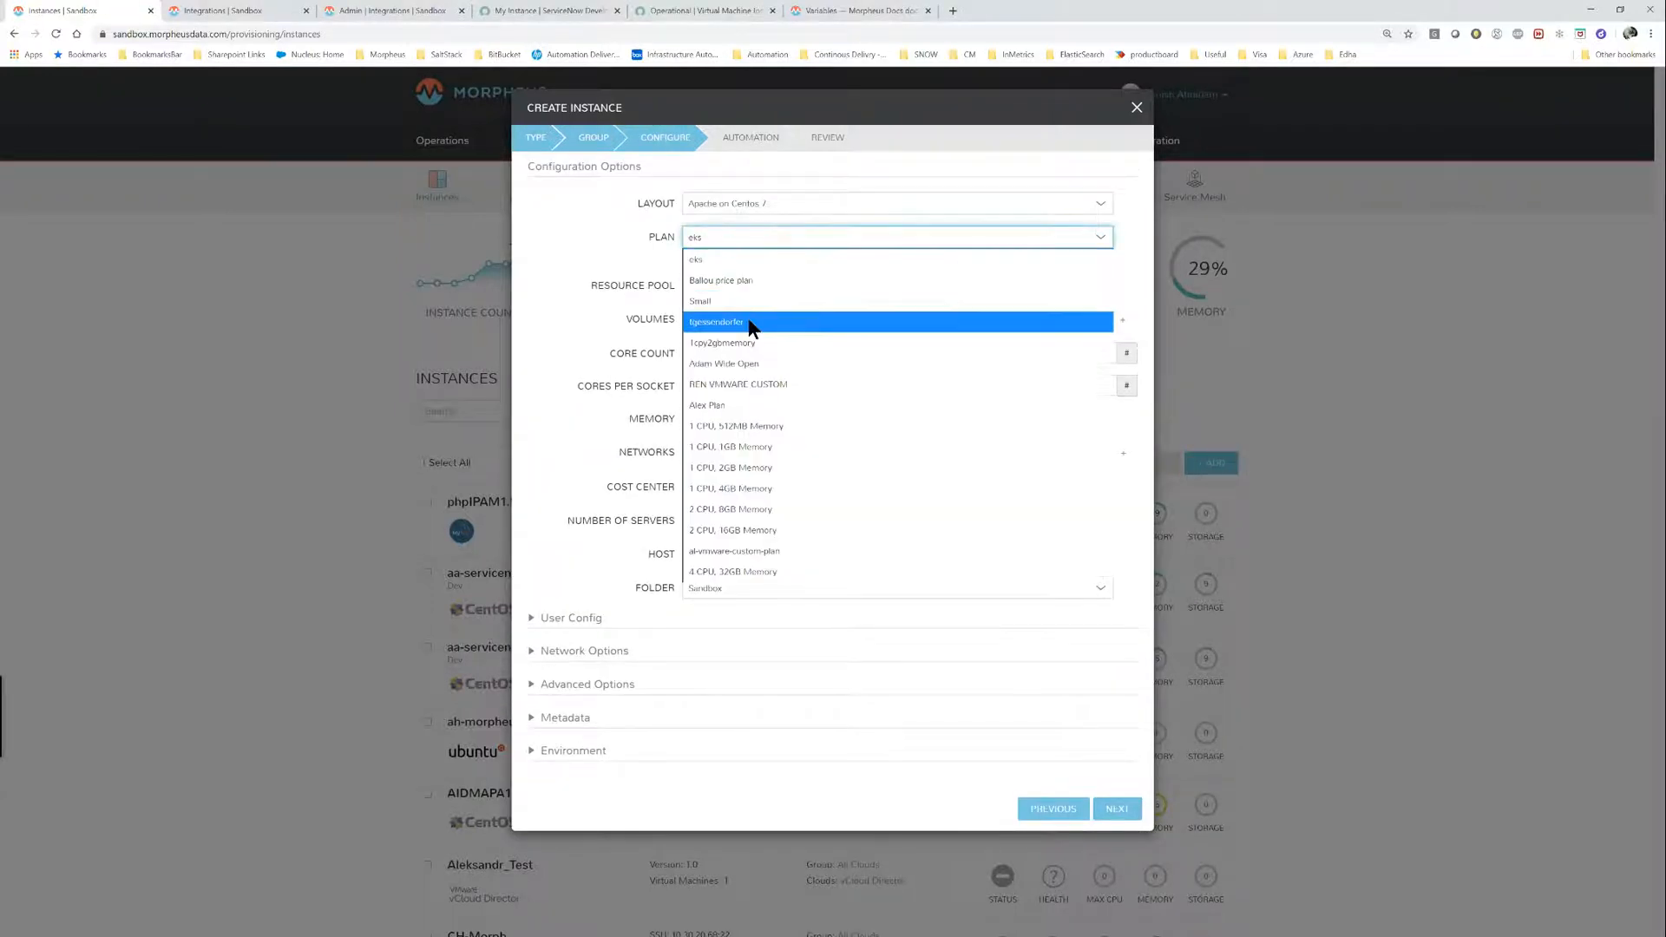
left_click(743, 296)
left_click(727, 286)
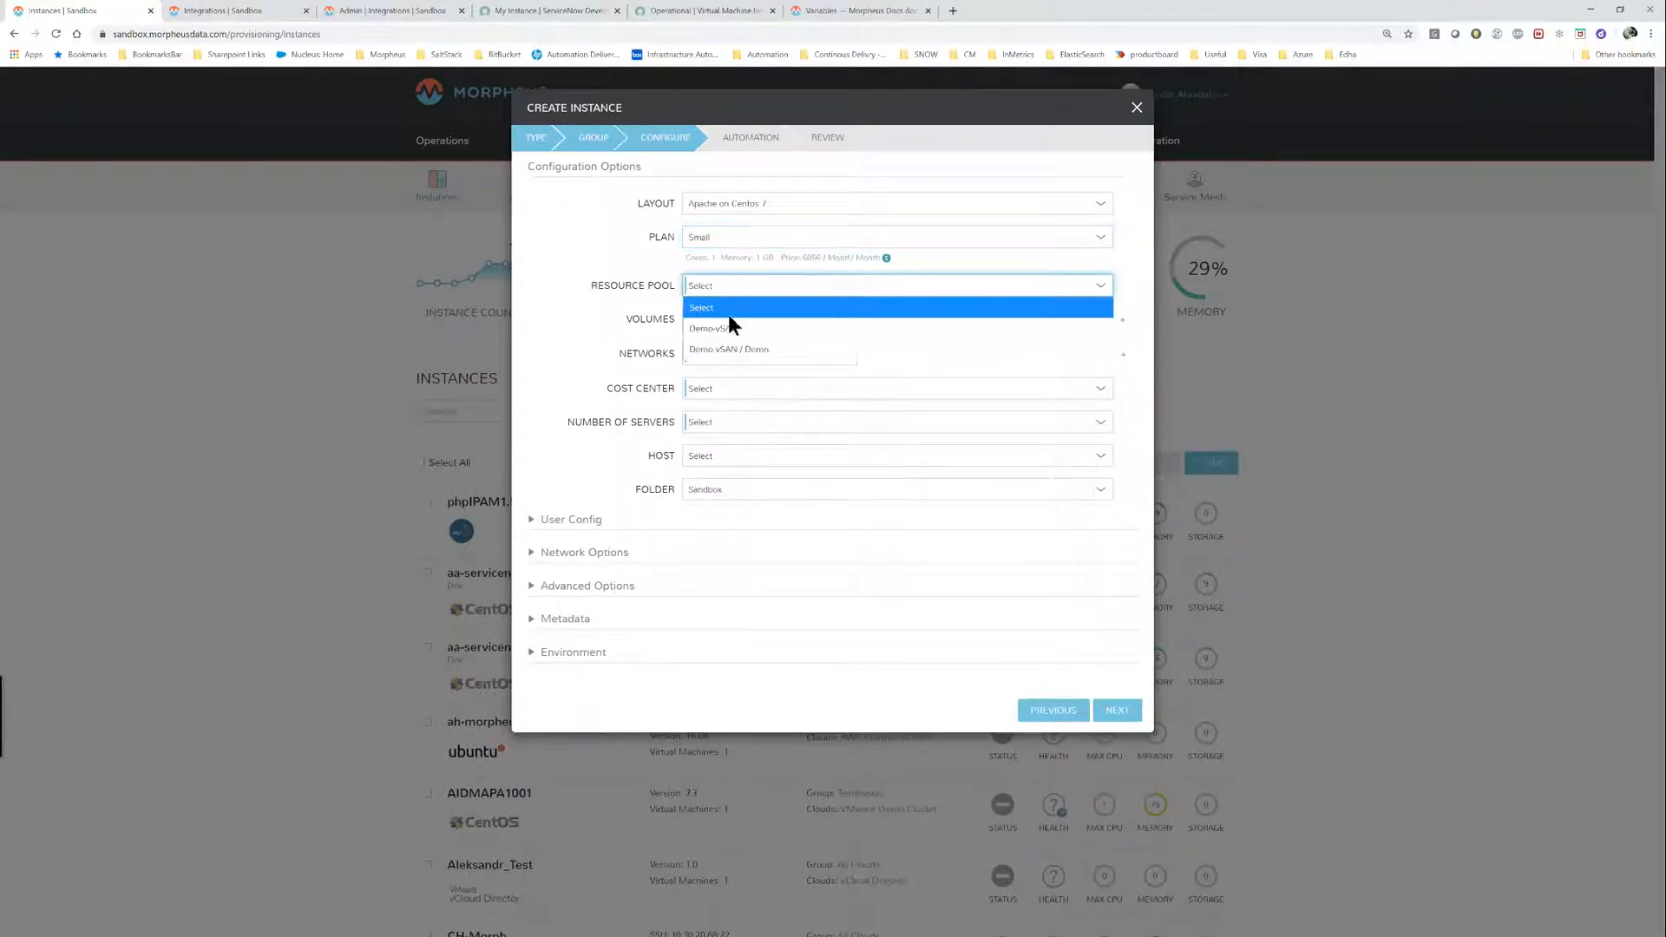
left_click(728, 317)
left_click(720, 354)
left_click(721, 409)
left_click(731, 393)
left_click(726, 431)
left_click(694, 422)
left_click(714, 467)
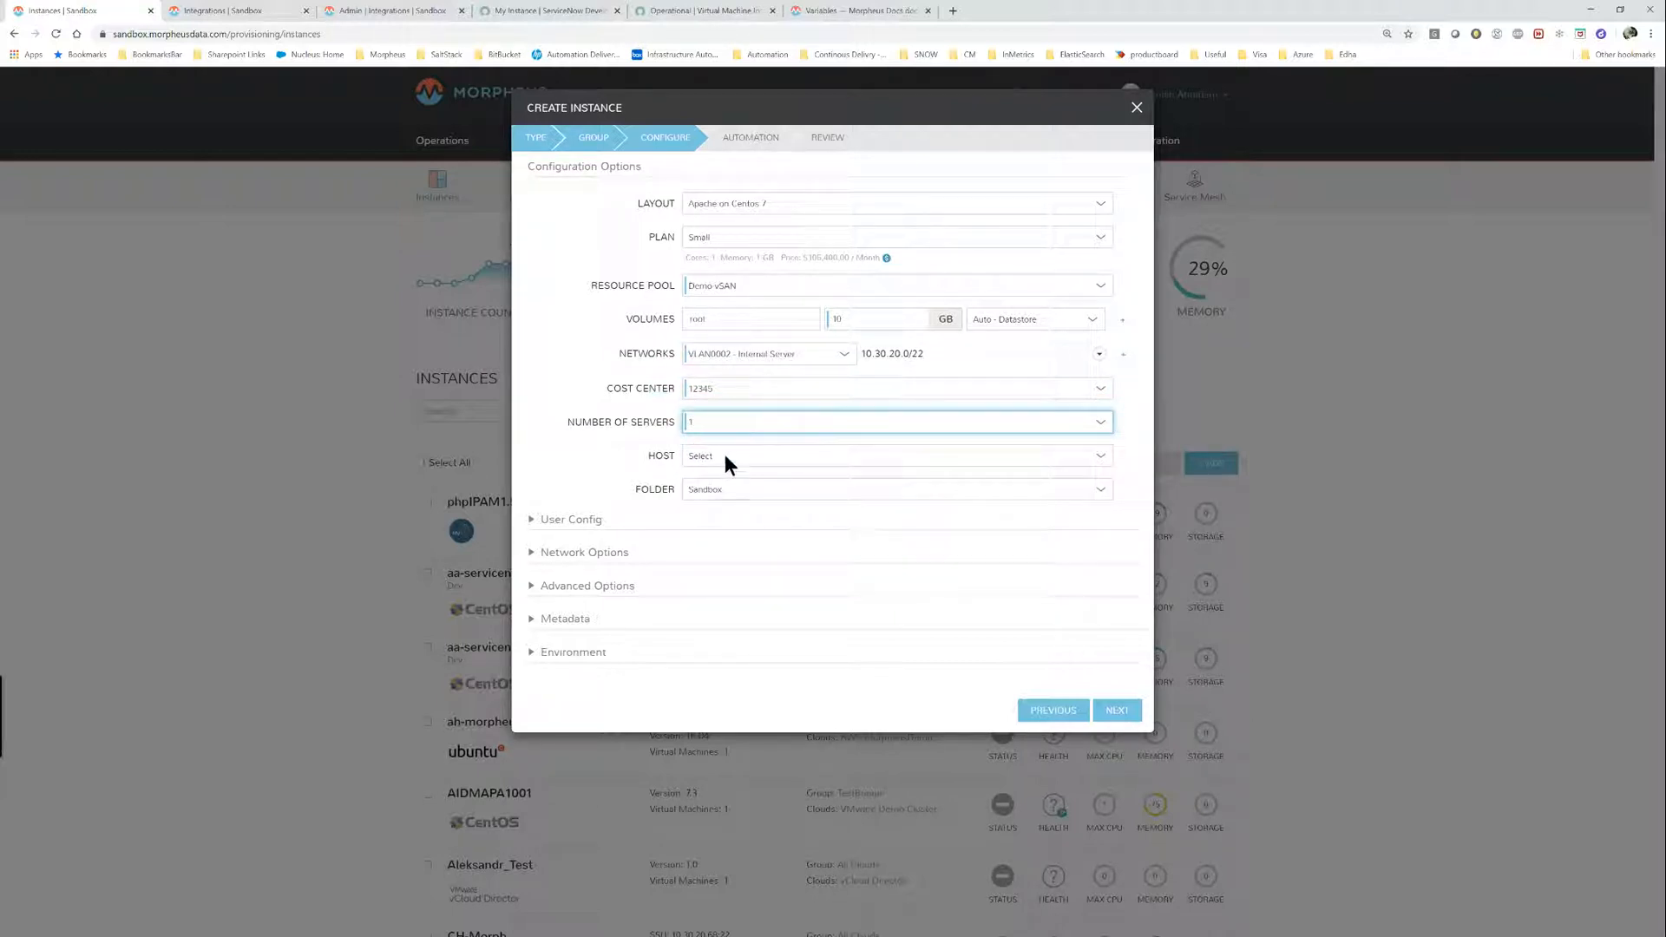
left_click(612, 493)
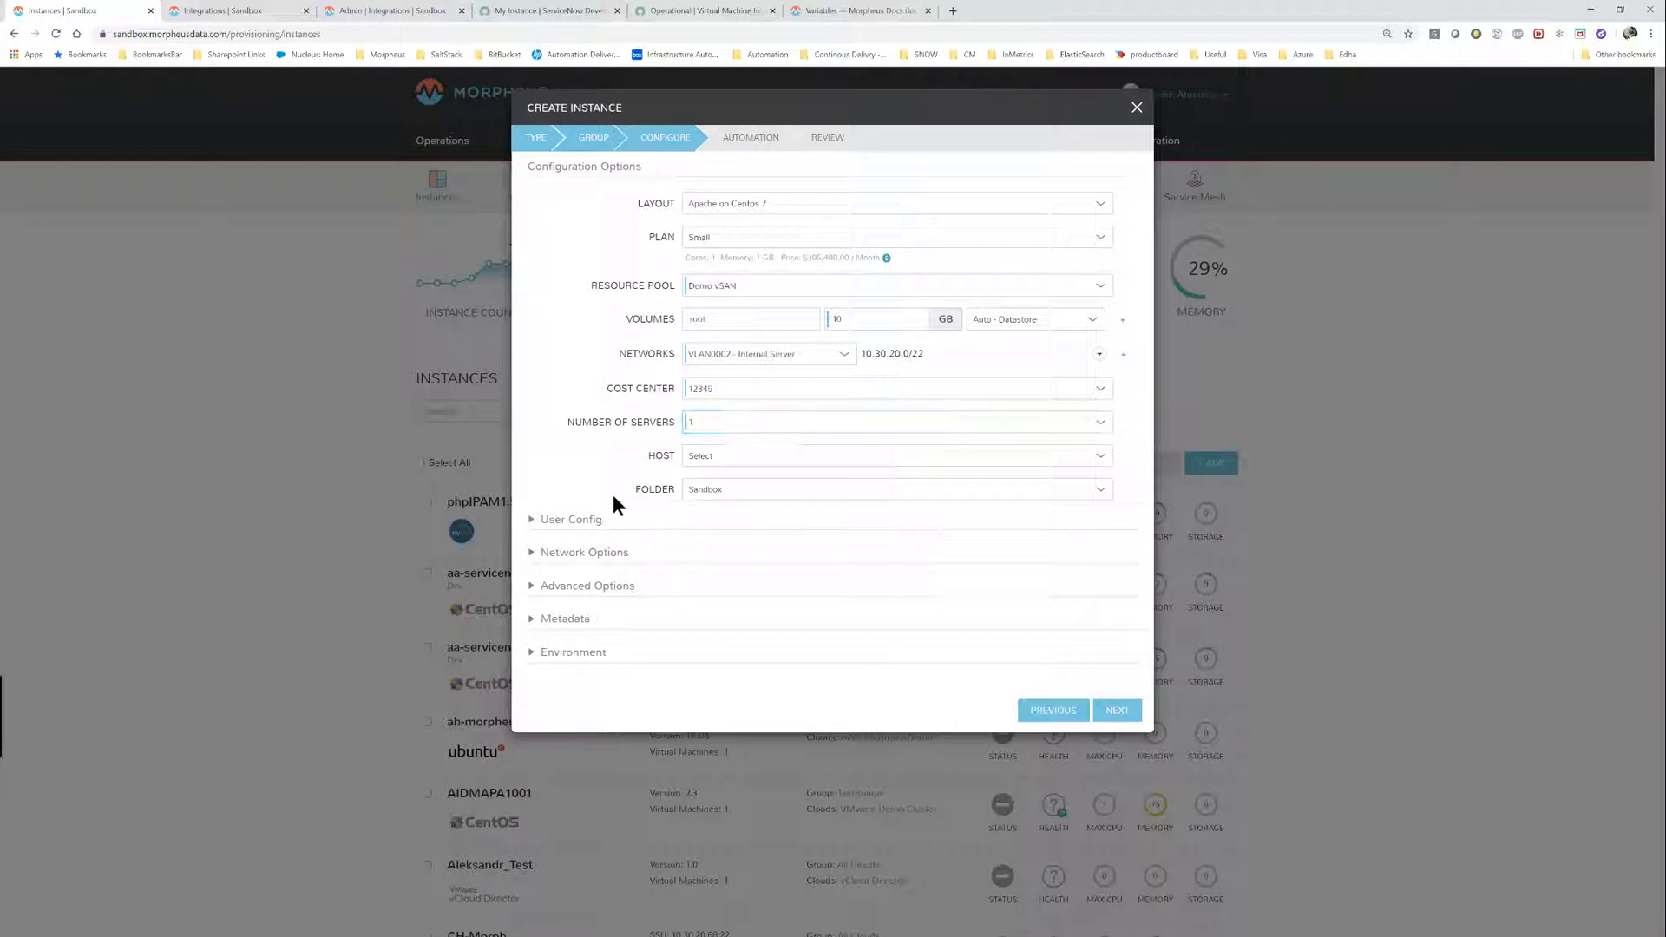
Proceed through the automation and review stages without a workflow and submit the aa-servicenow-16 instance for provisioning.
left_click(425, 11)
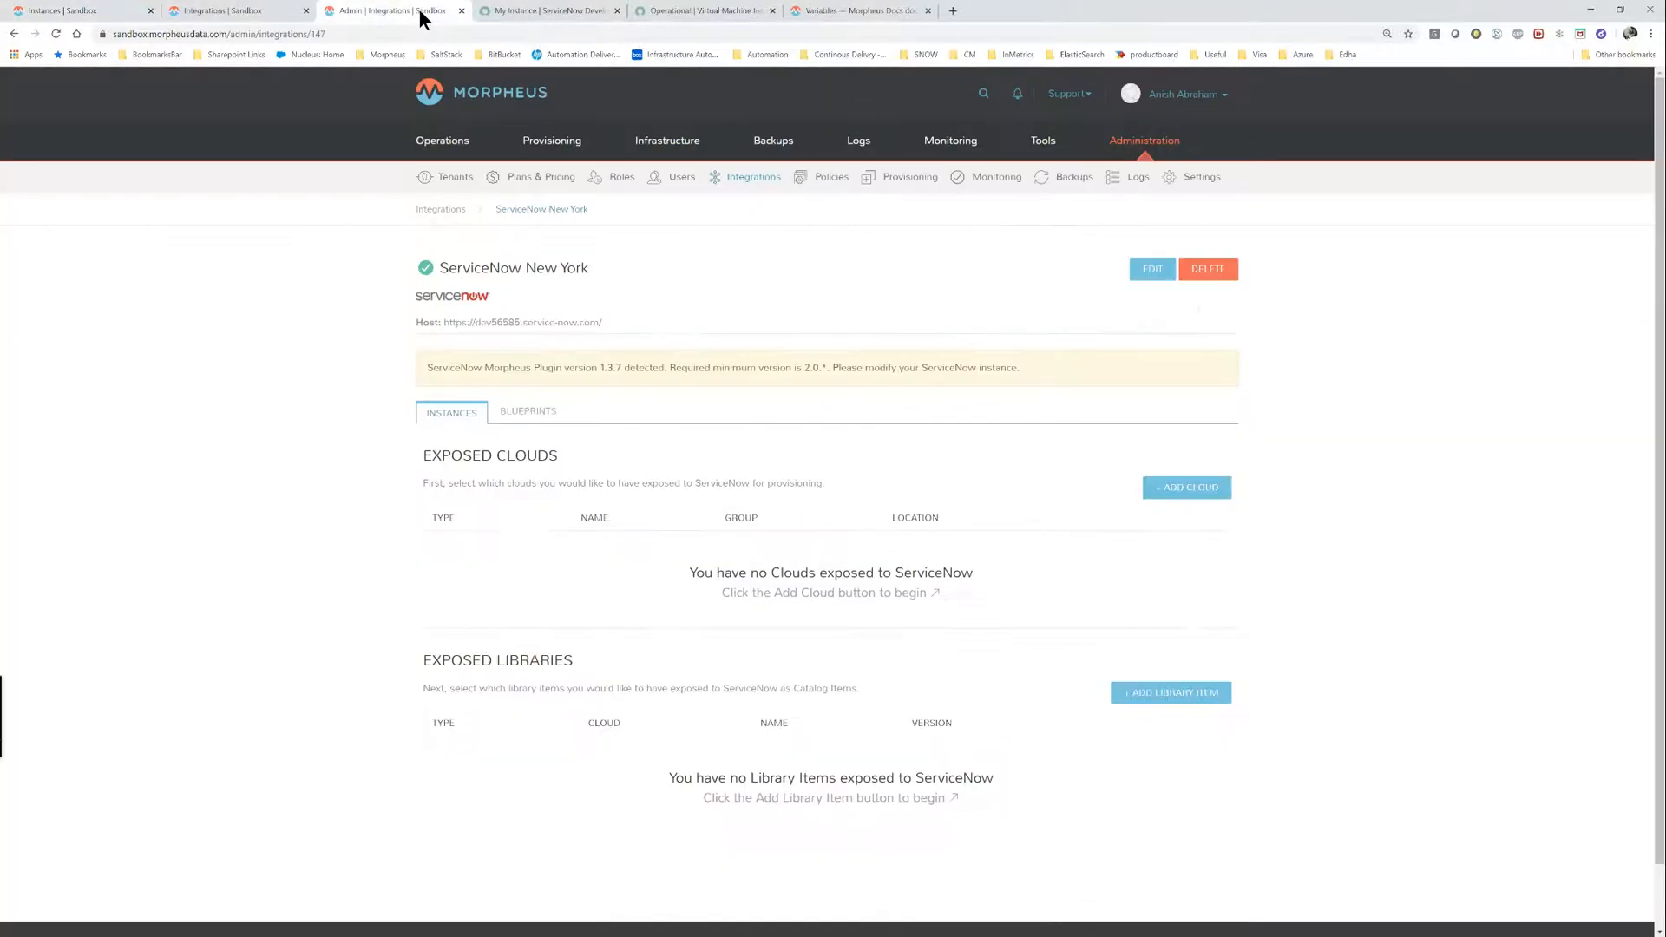
left_click(80, 11)
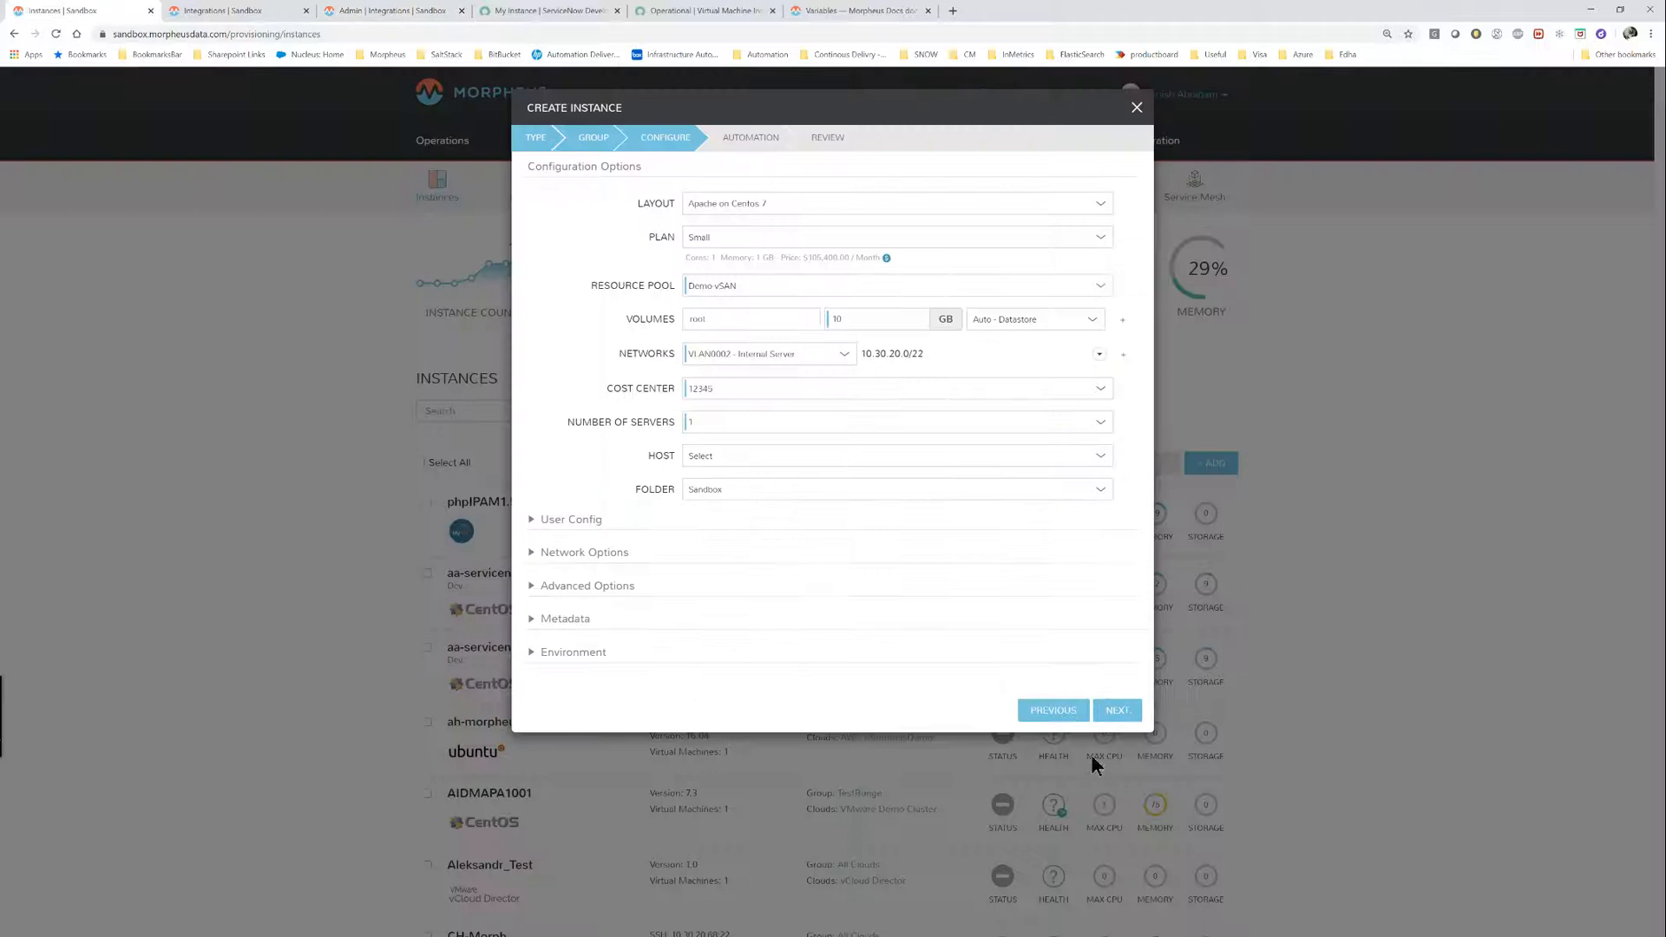
left_click(1116, 710)
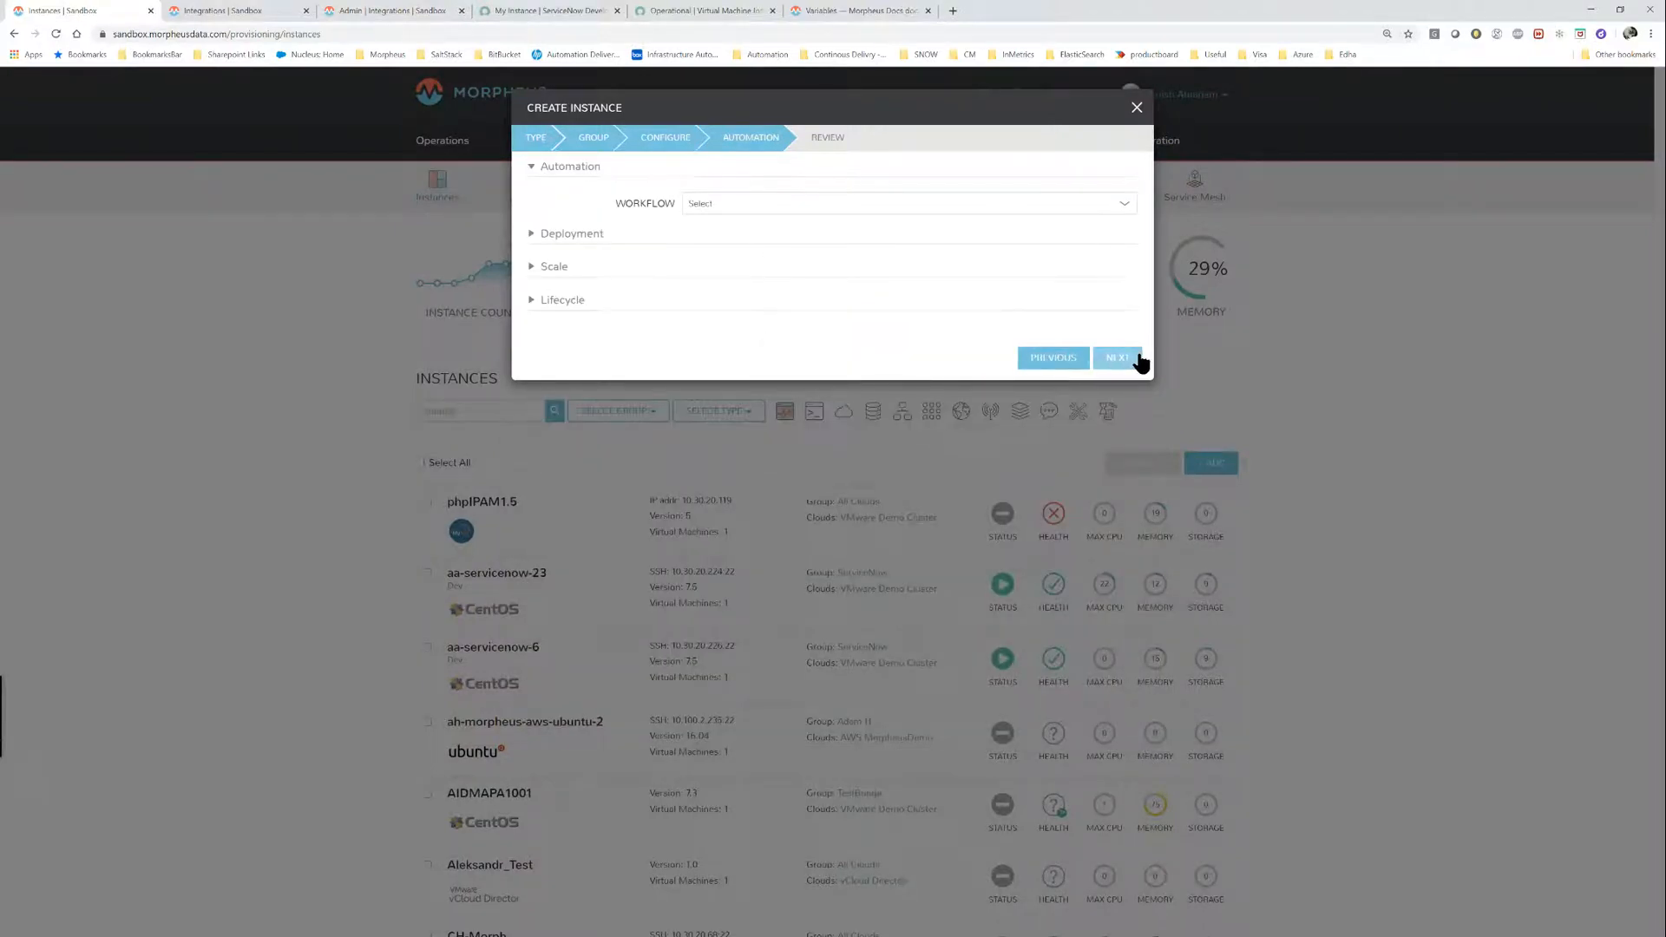
left_click(1139, 363)
left_click(1116, 491)
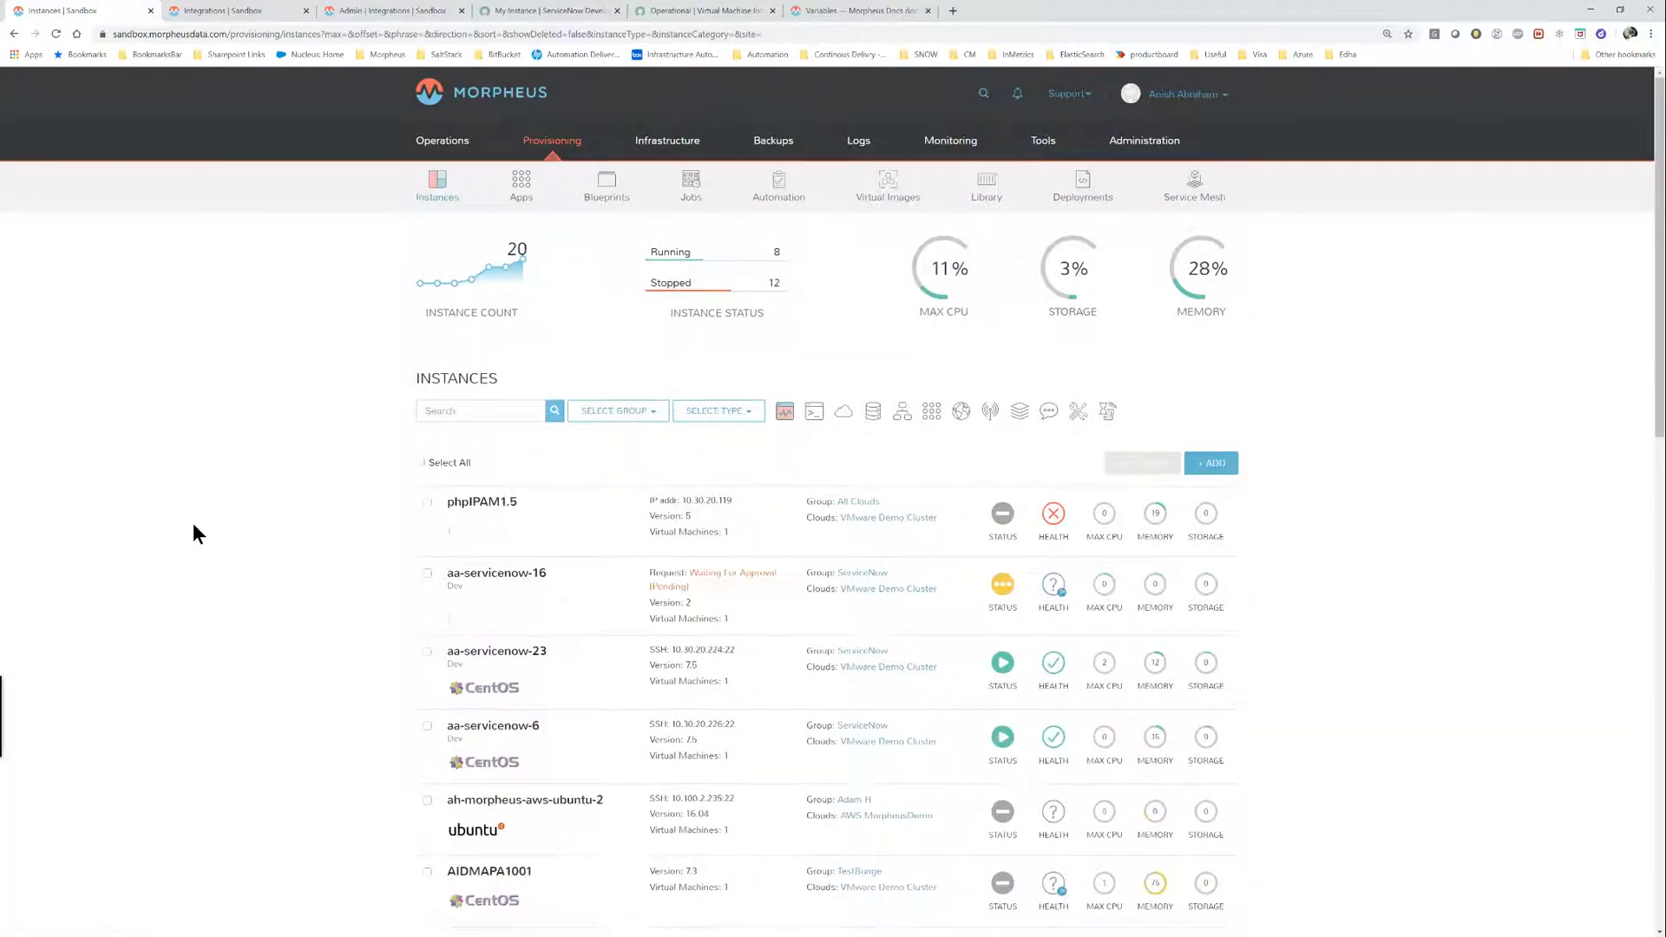
Open the aa-servicenow-16 instance details, refresh the approval information, and copy the requested item number.
left_click(543, 575)
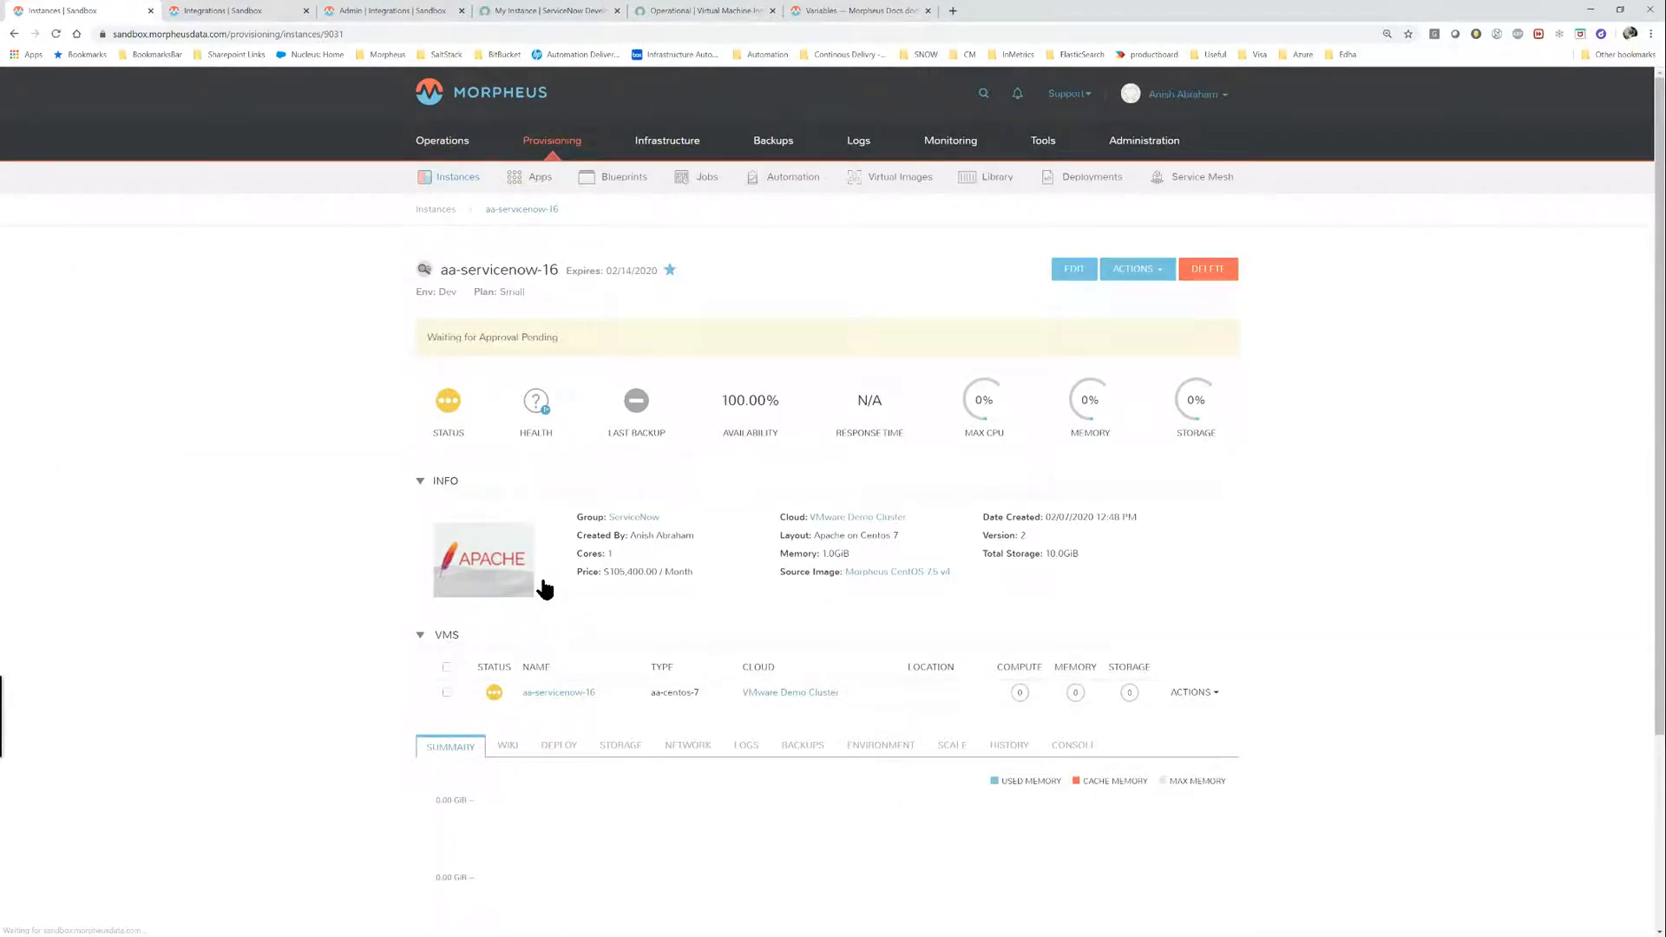
left_click(55, 34)
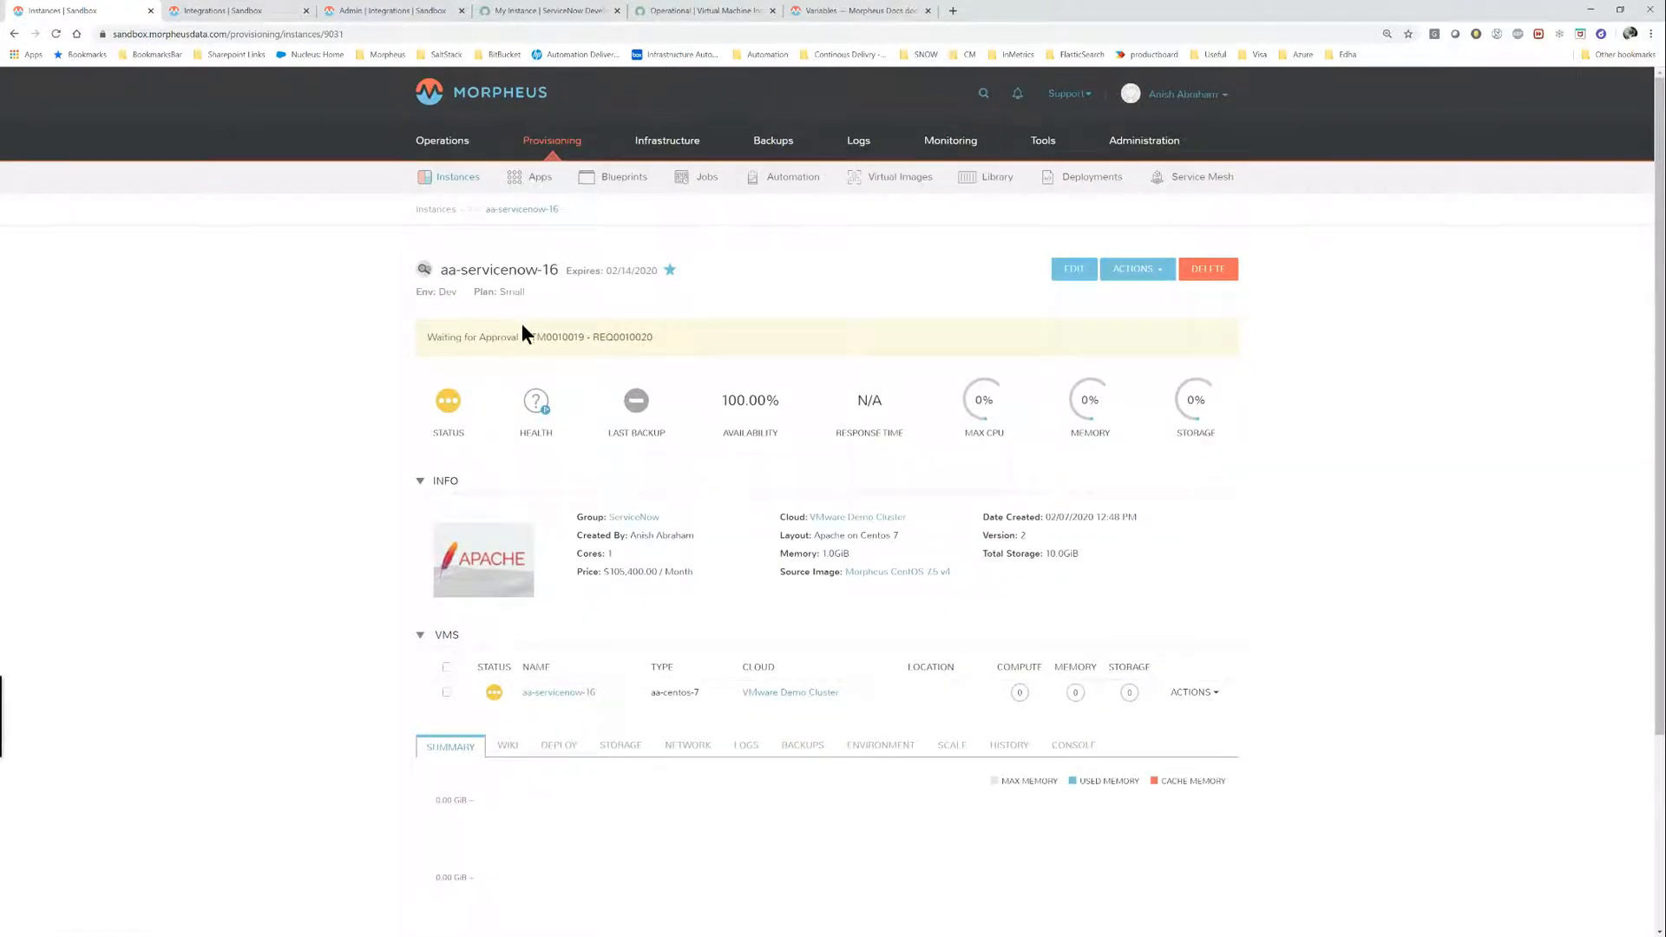
double_click(538, 337)
right_click(538, 337)
left_click(554, 348)
Switch to ServiceNow and open the requested item by a global search for the copied number.
left_click(665, 9)
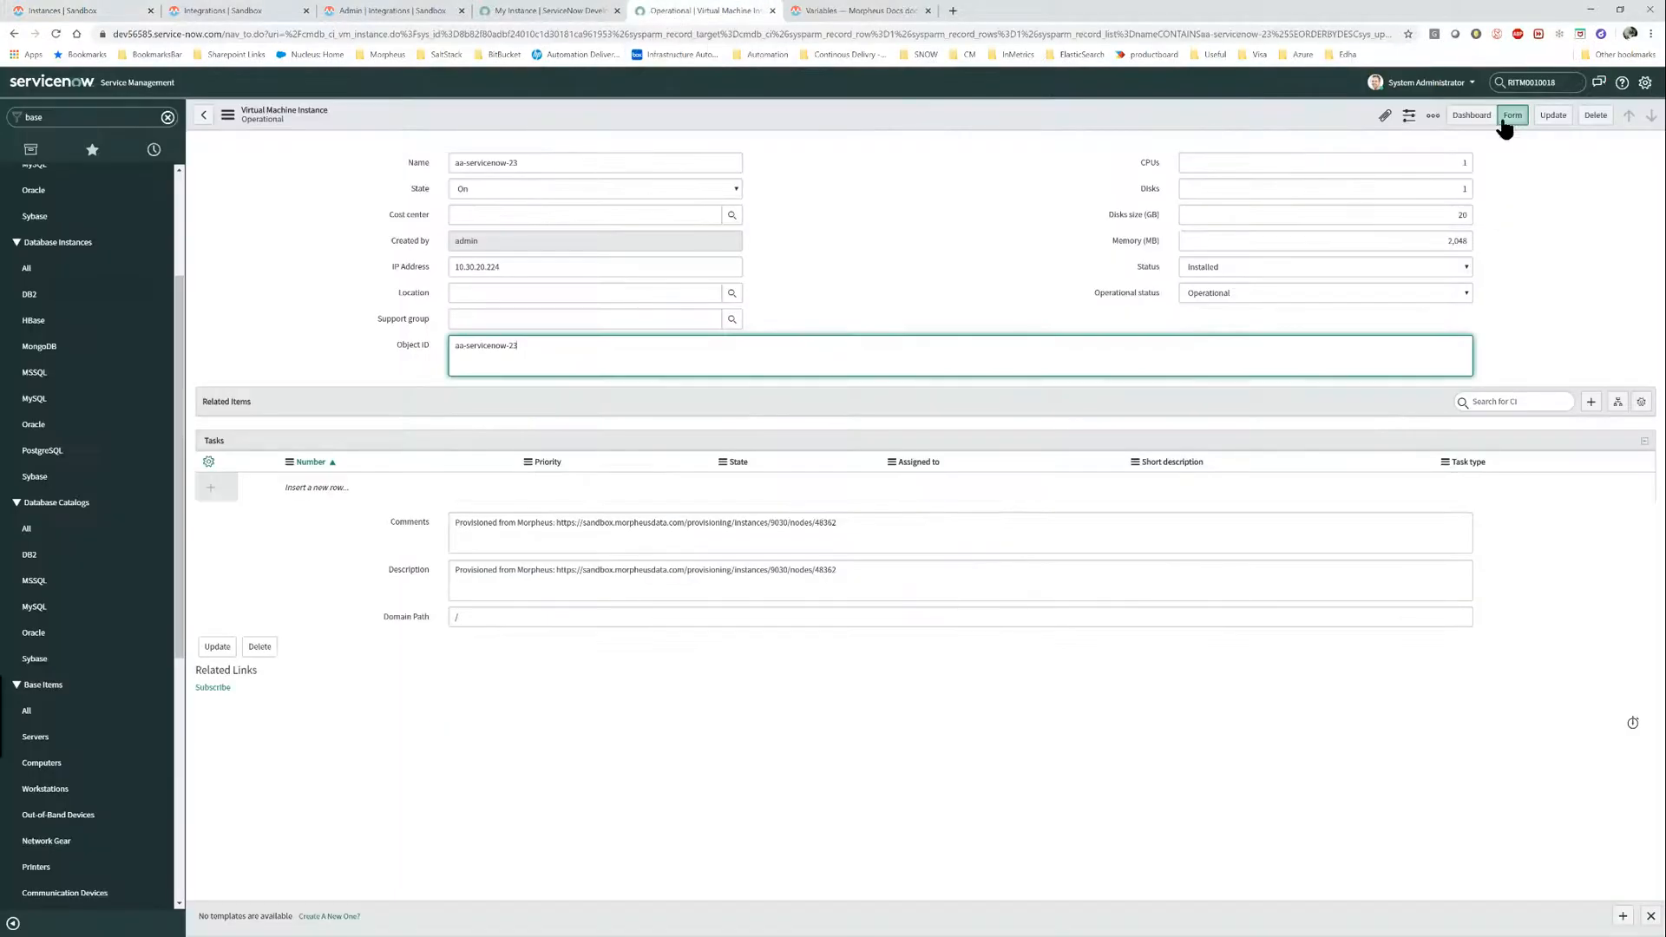
left_click(1577, 82)
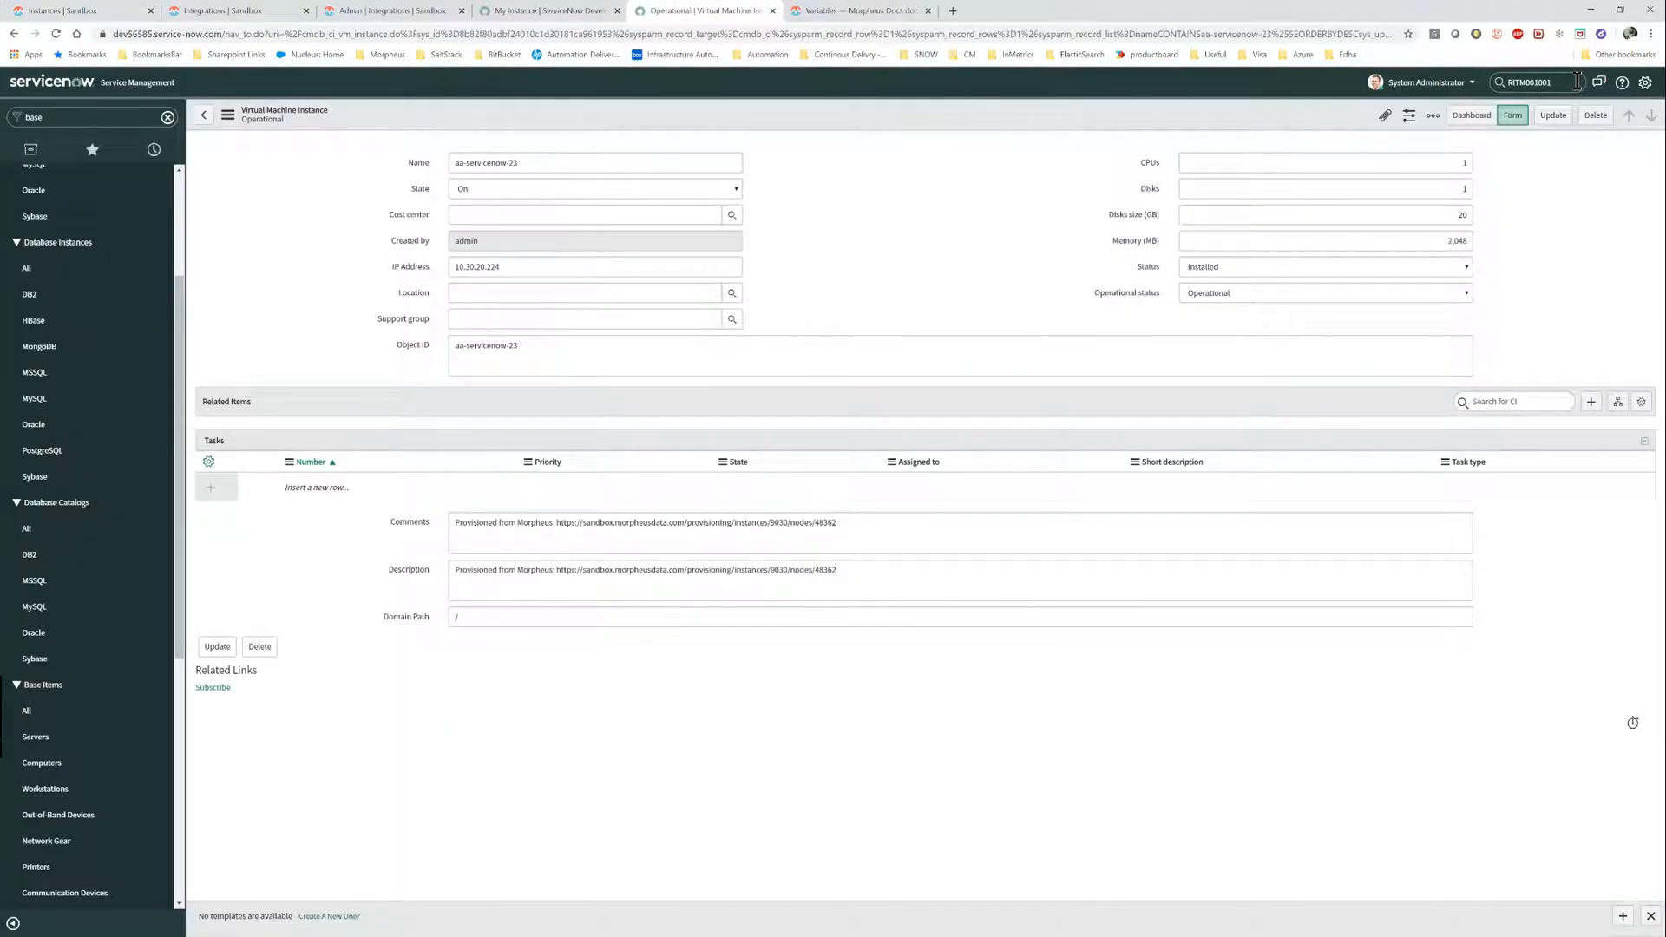
key("Return")
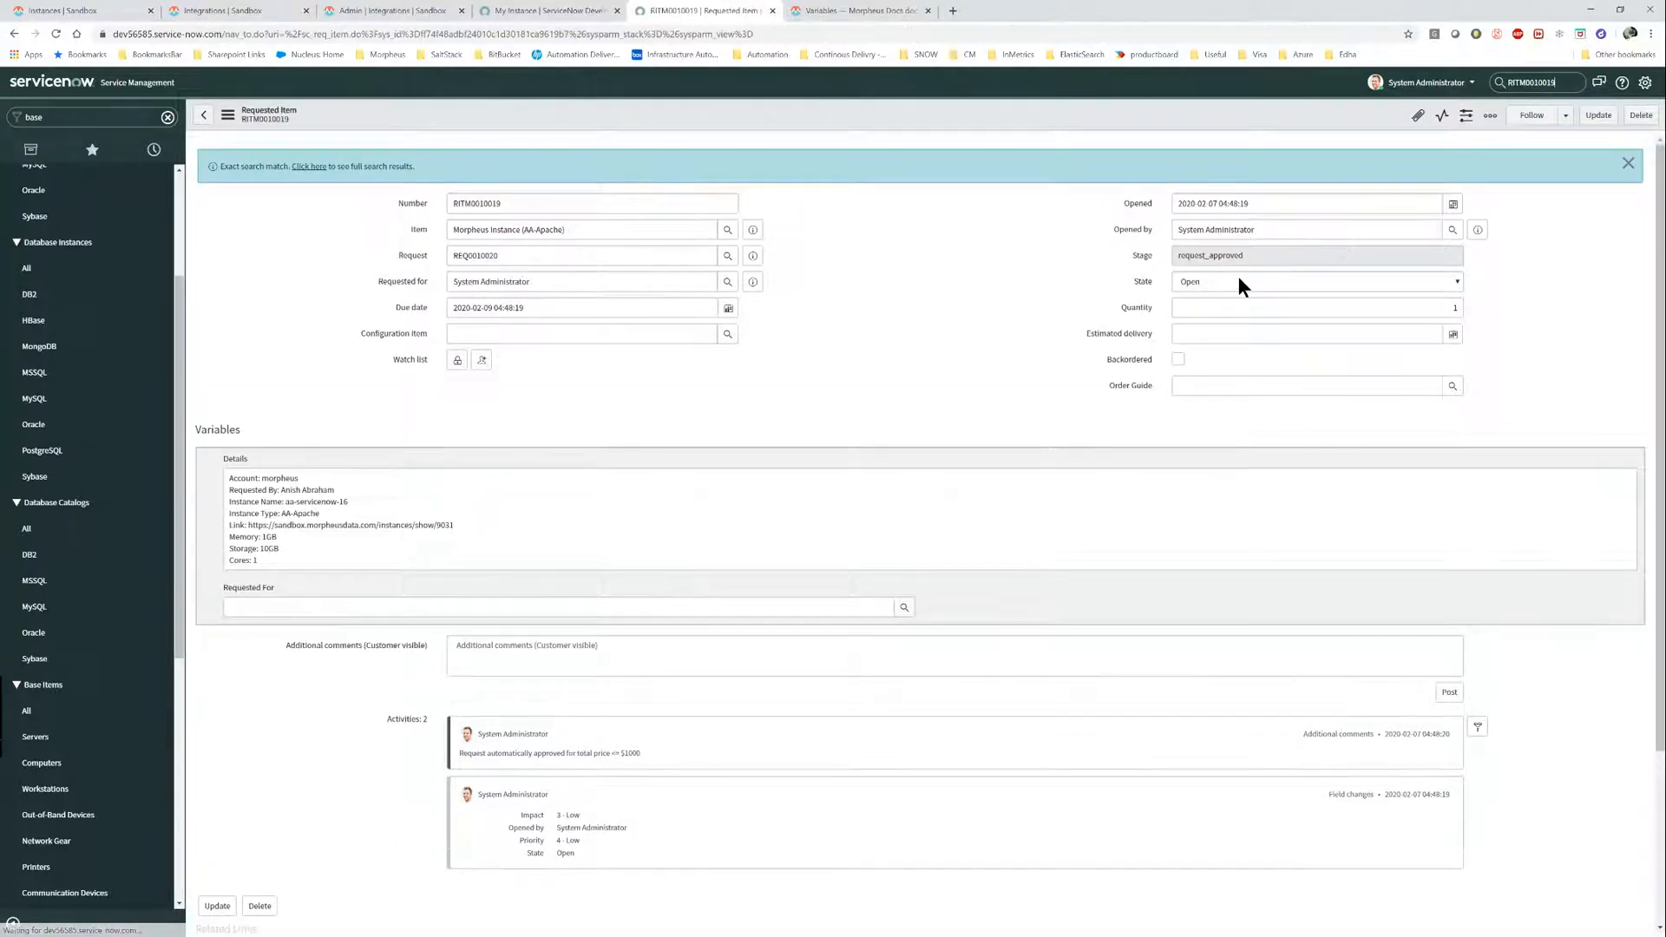
Set the requested item's state to Closed Complete, save it, and recheck the aa-servicenow-16 approval status in Morpheus.
left_click(1237, 278)
left_click(1206, 366)
scroll(387, 565, "down", 3)
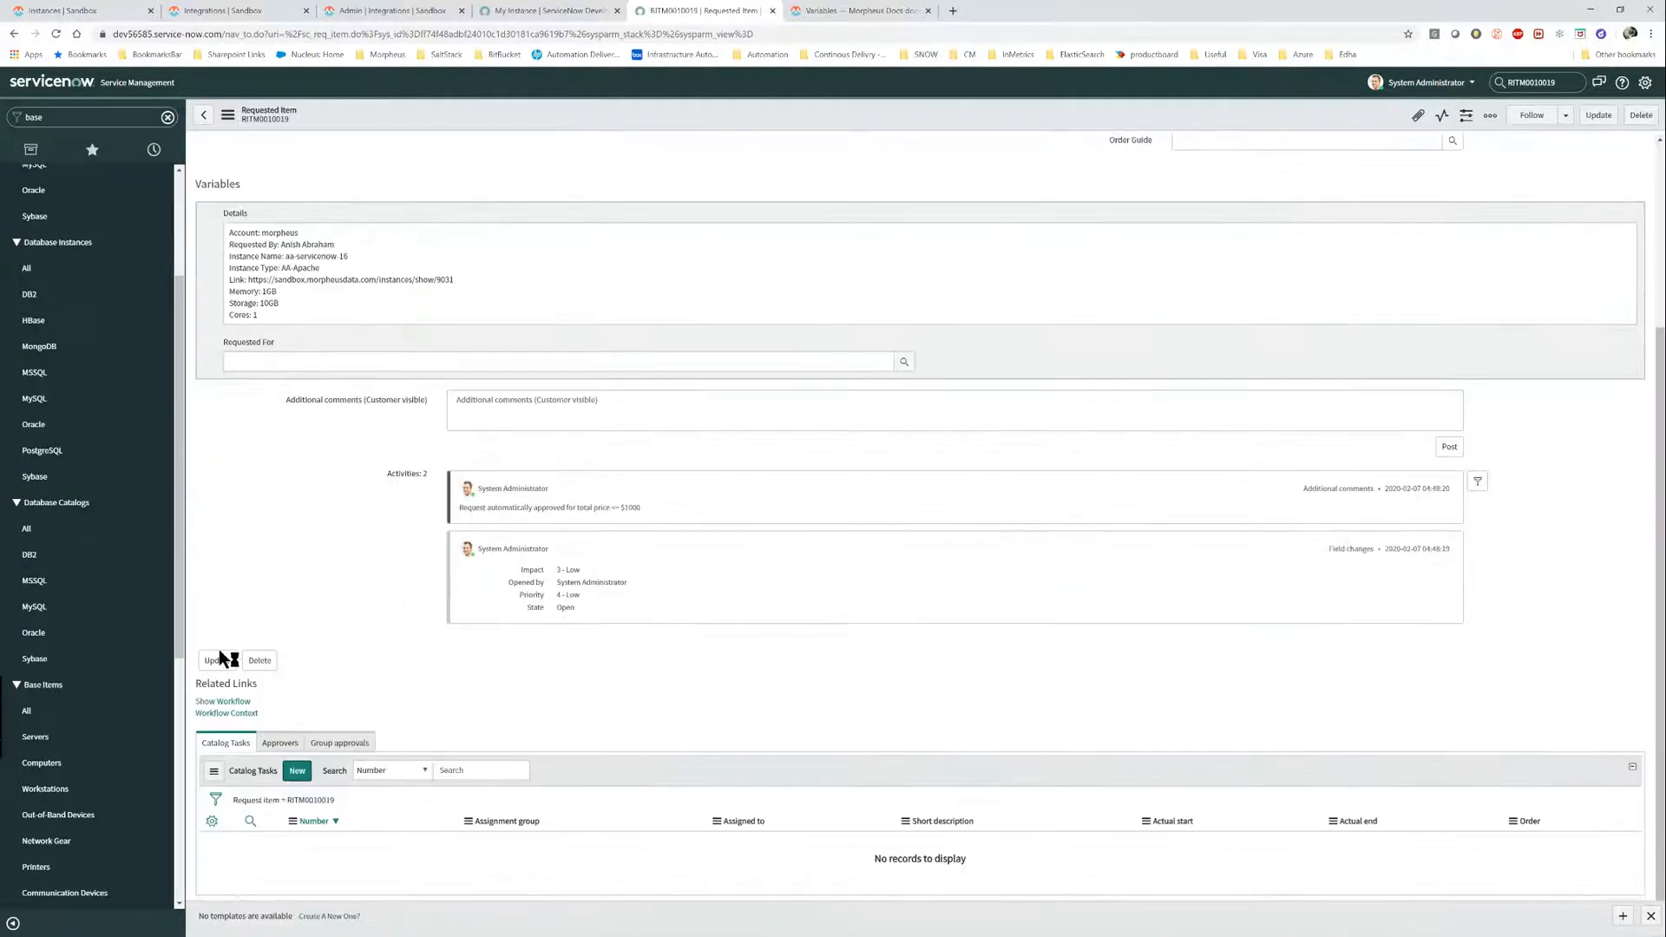
left_click(207, 663)
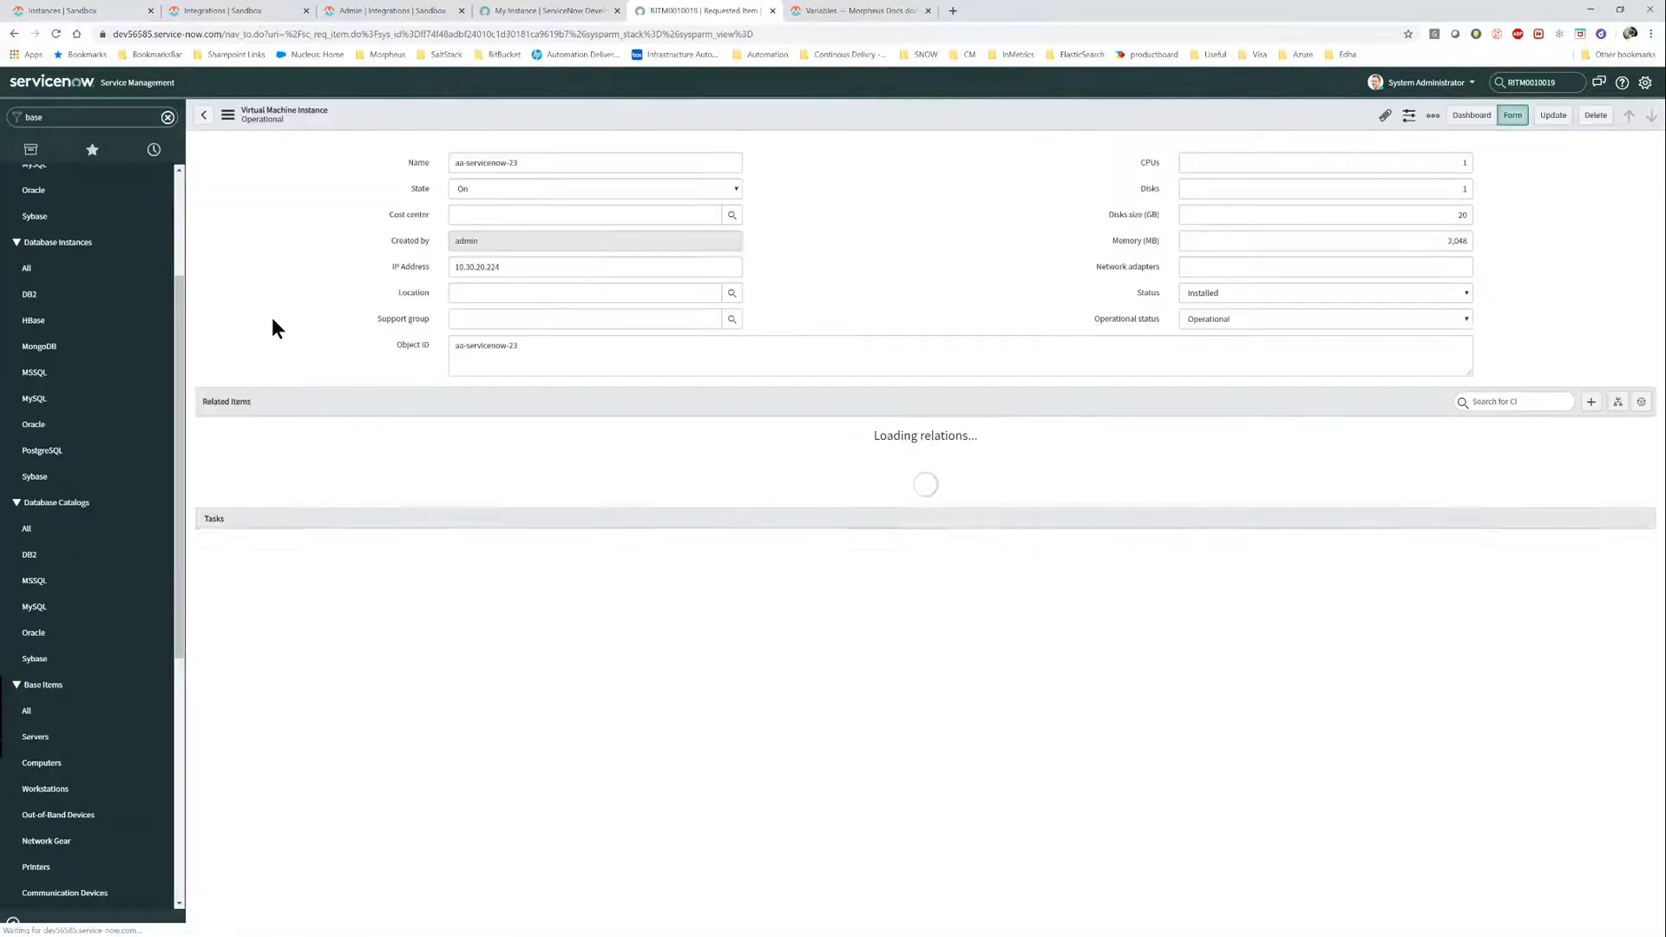
left_click(52, 11)
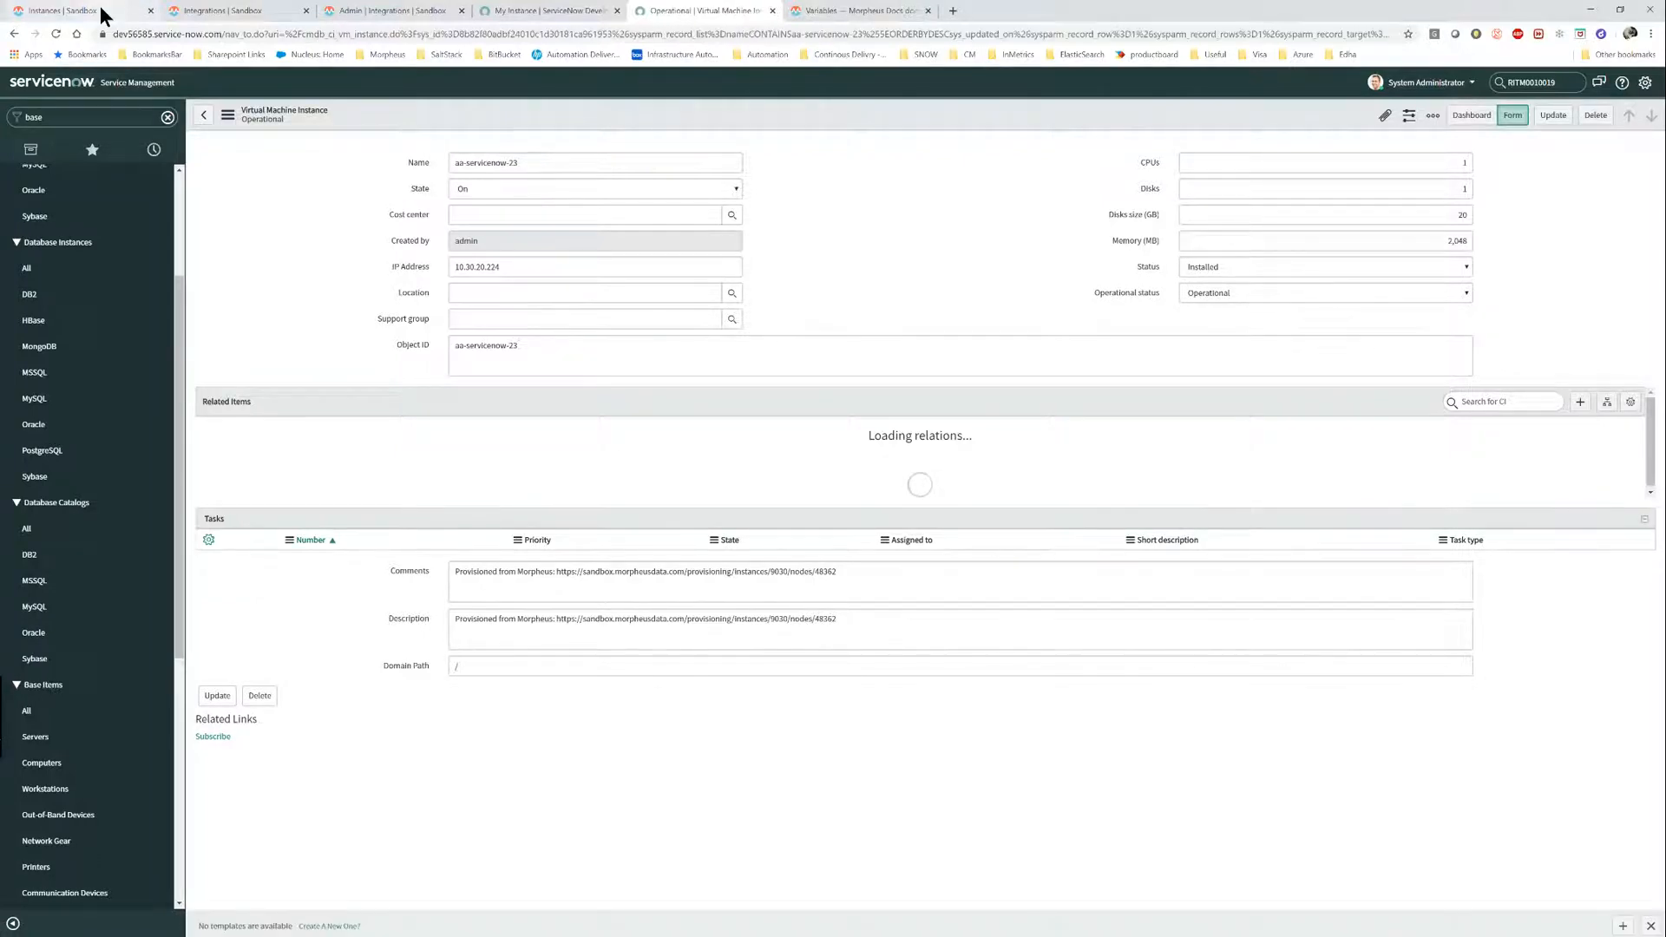
left_click(56, 33)
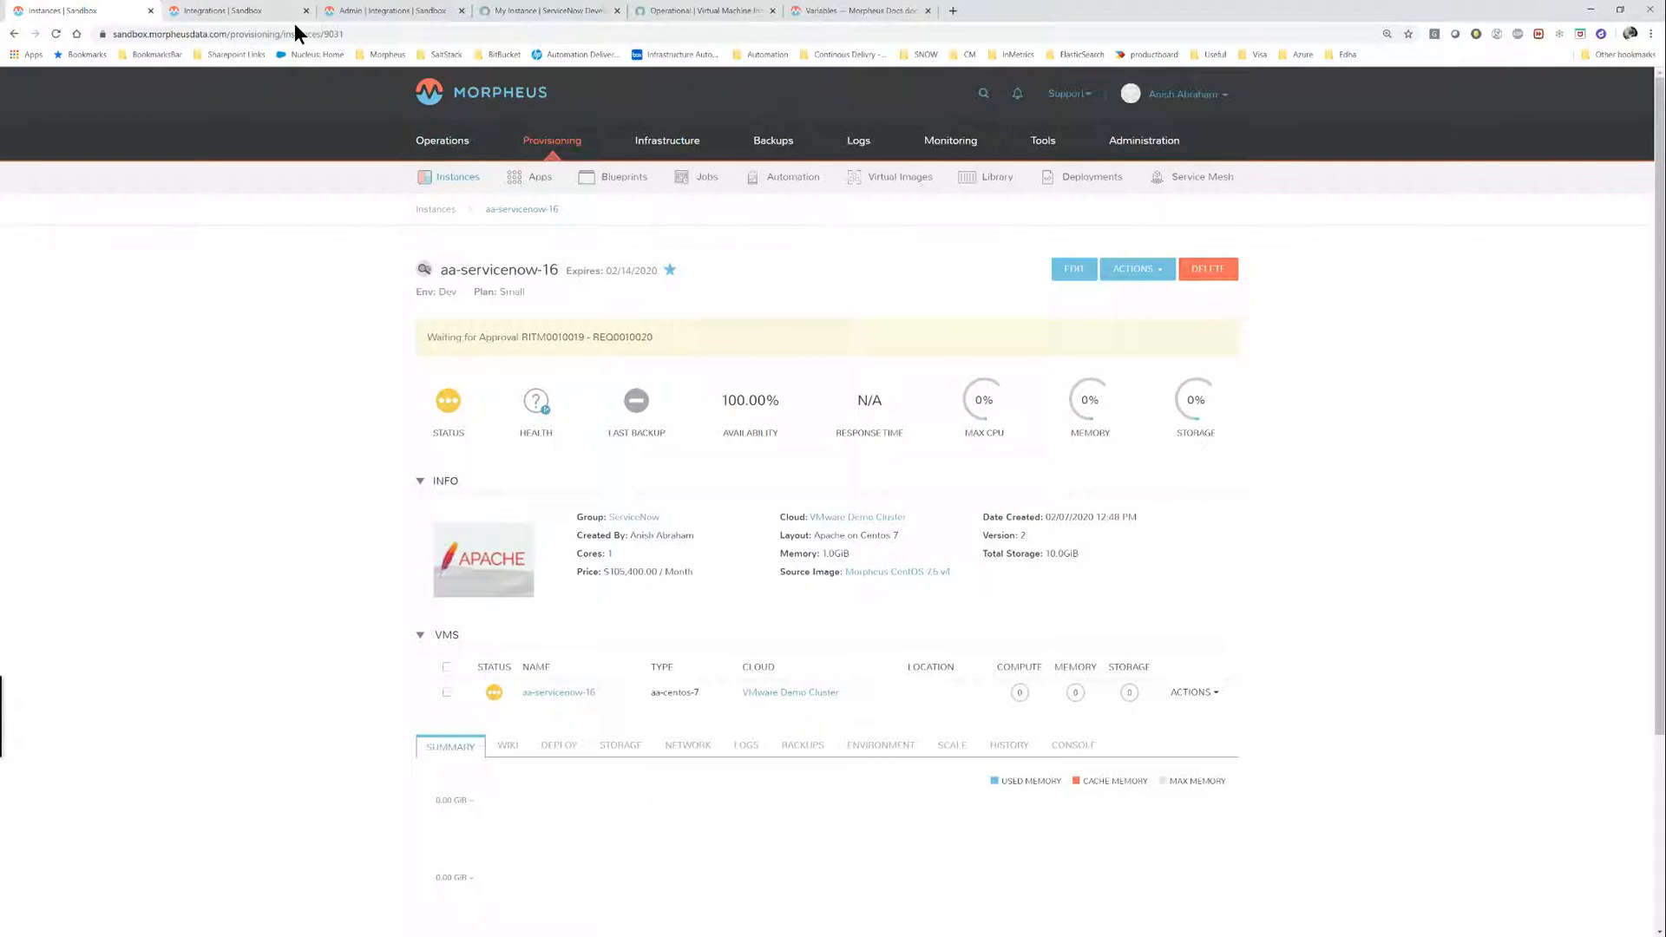
Return to the ServiceNow Configuration Items list and edit its name filter value to aa-servicenow-.
left_click(675, 14)
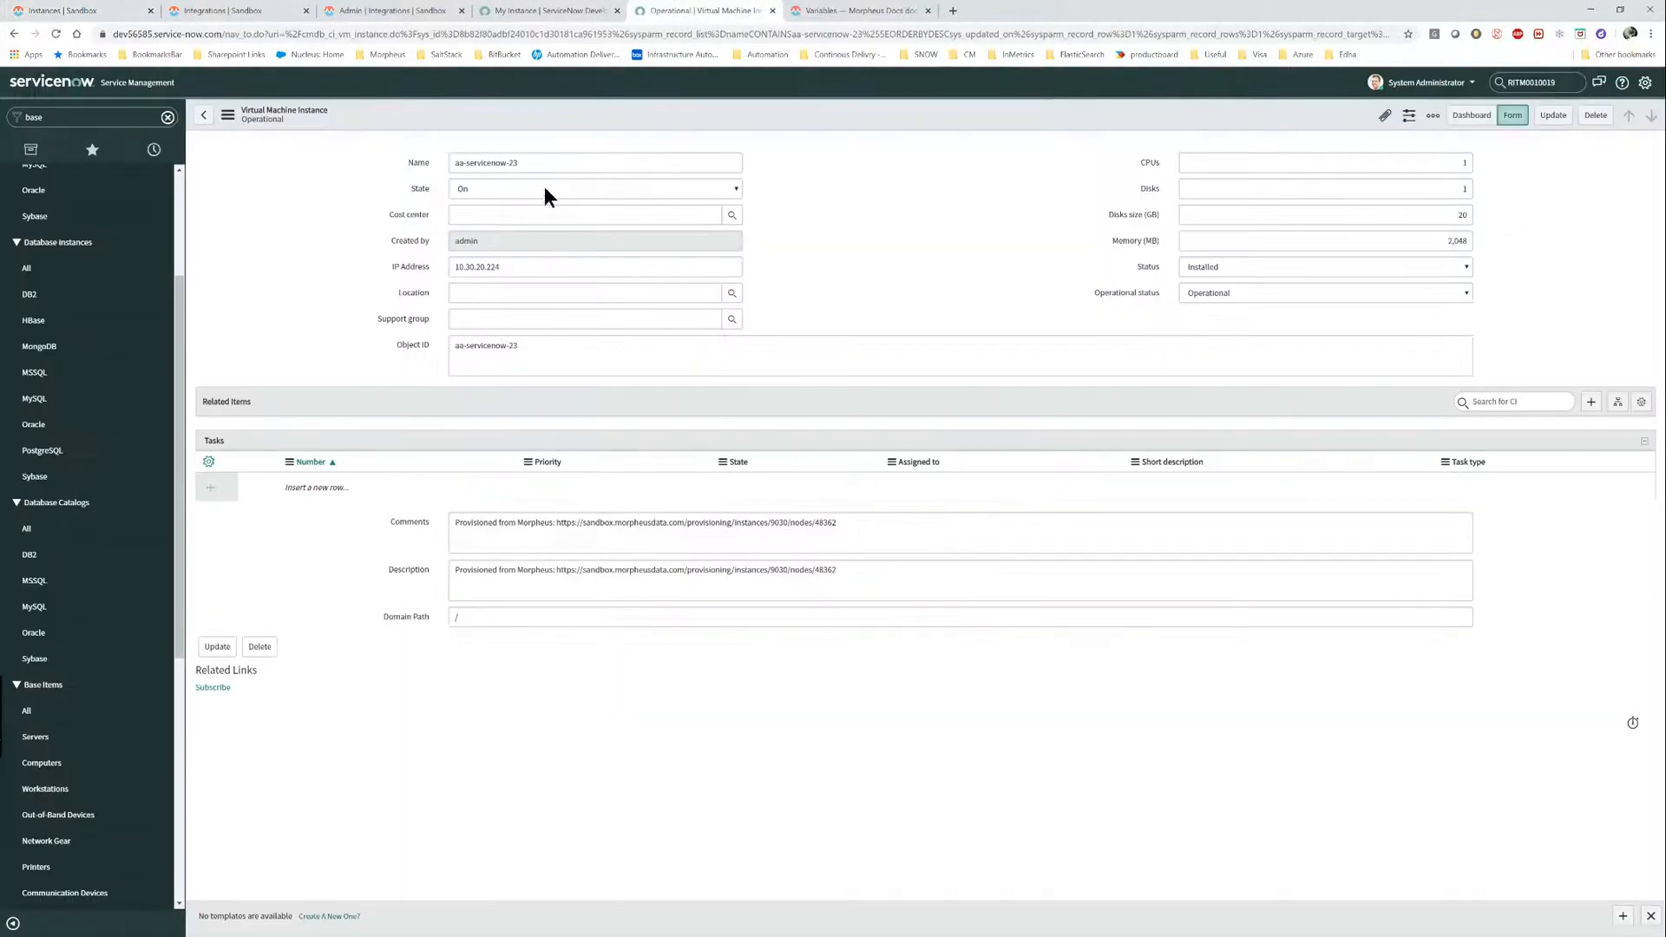
left_click(203, 115)
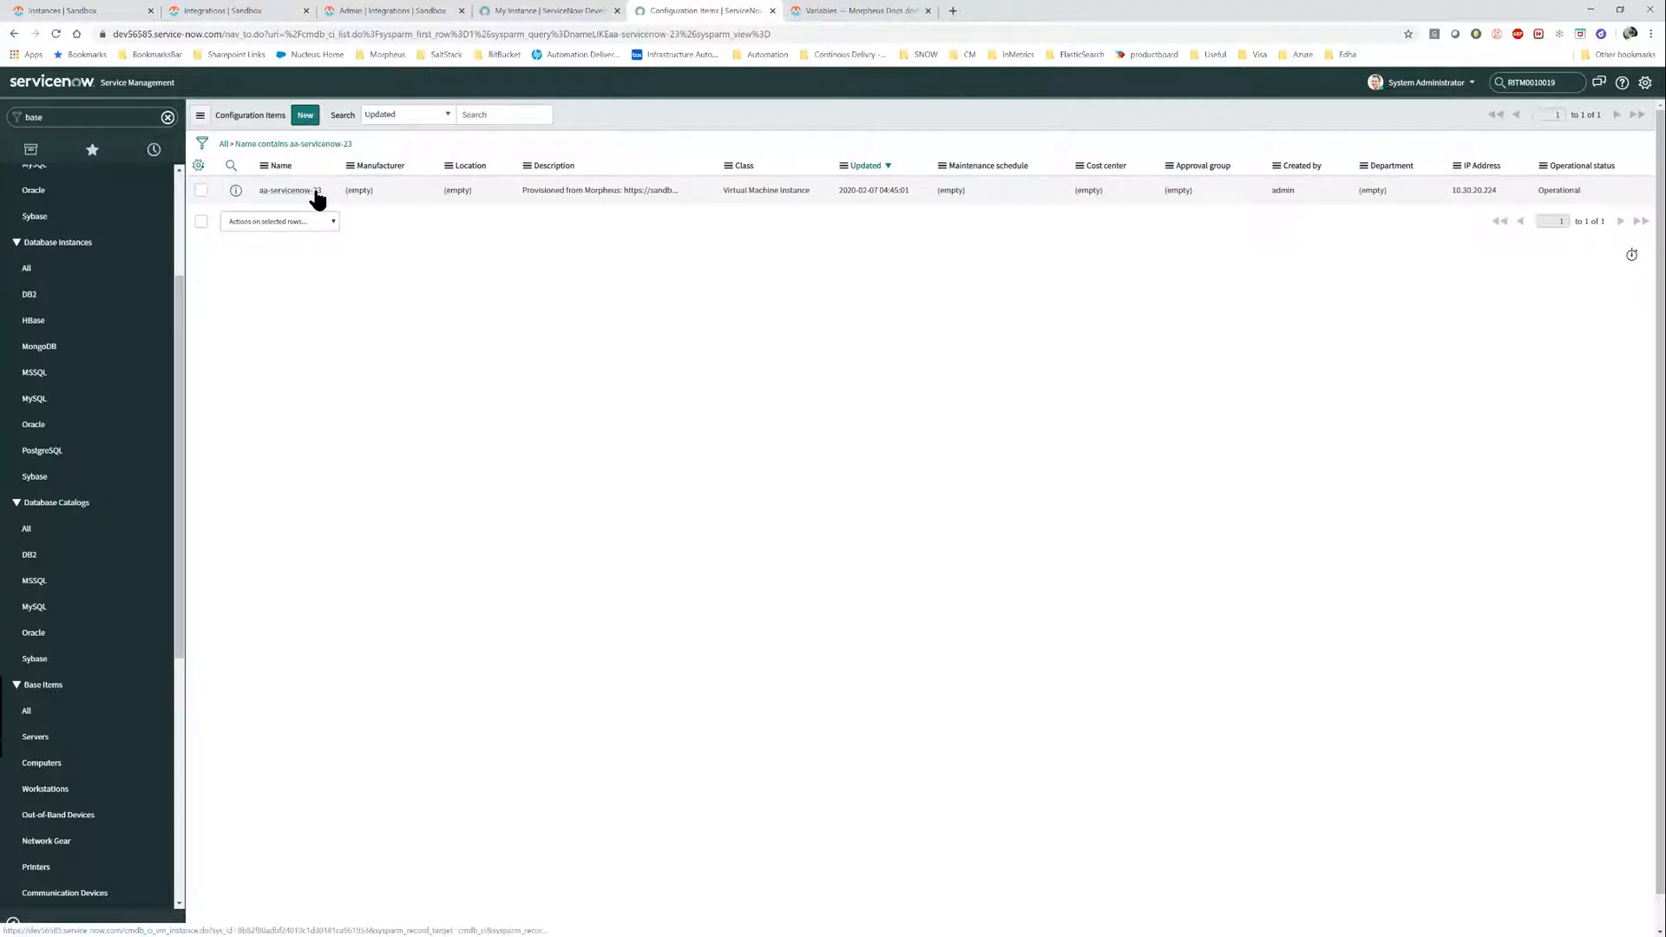
left_click(196, 144)
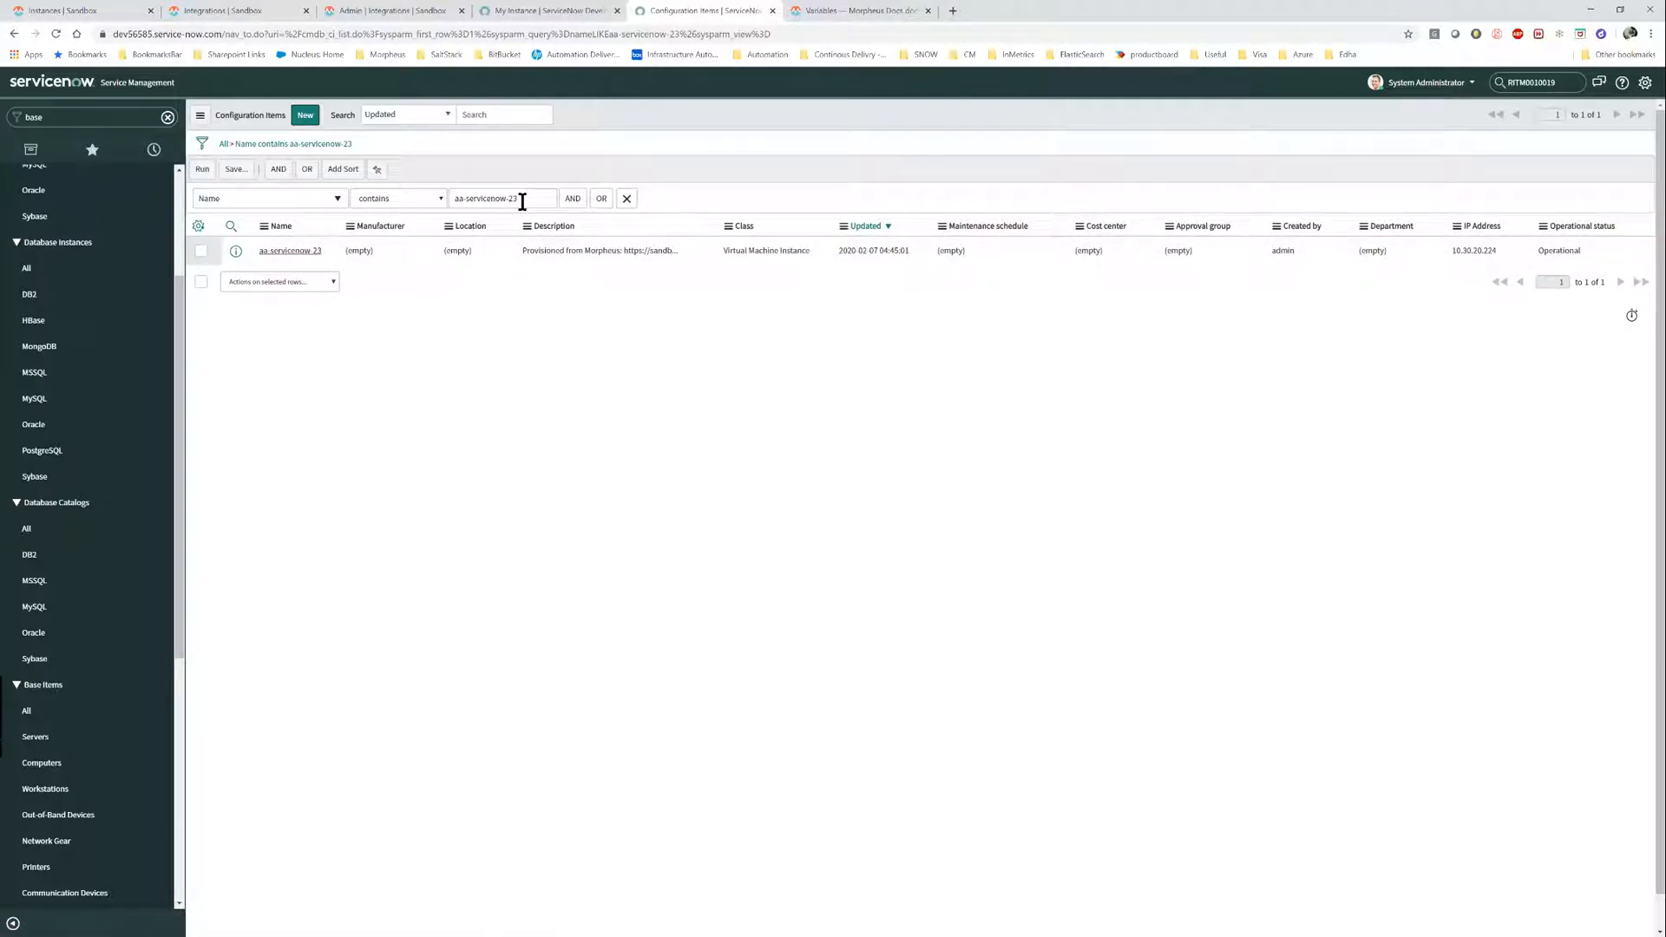
left_click(522, 200)
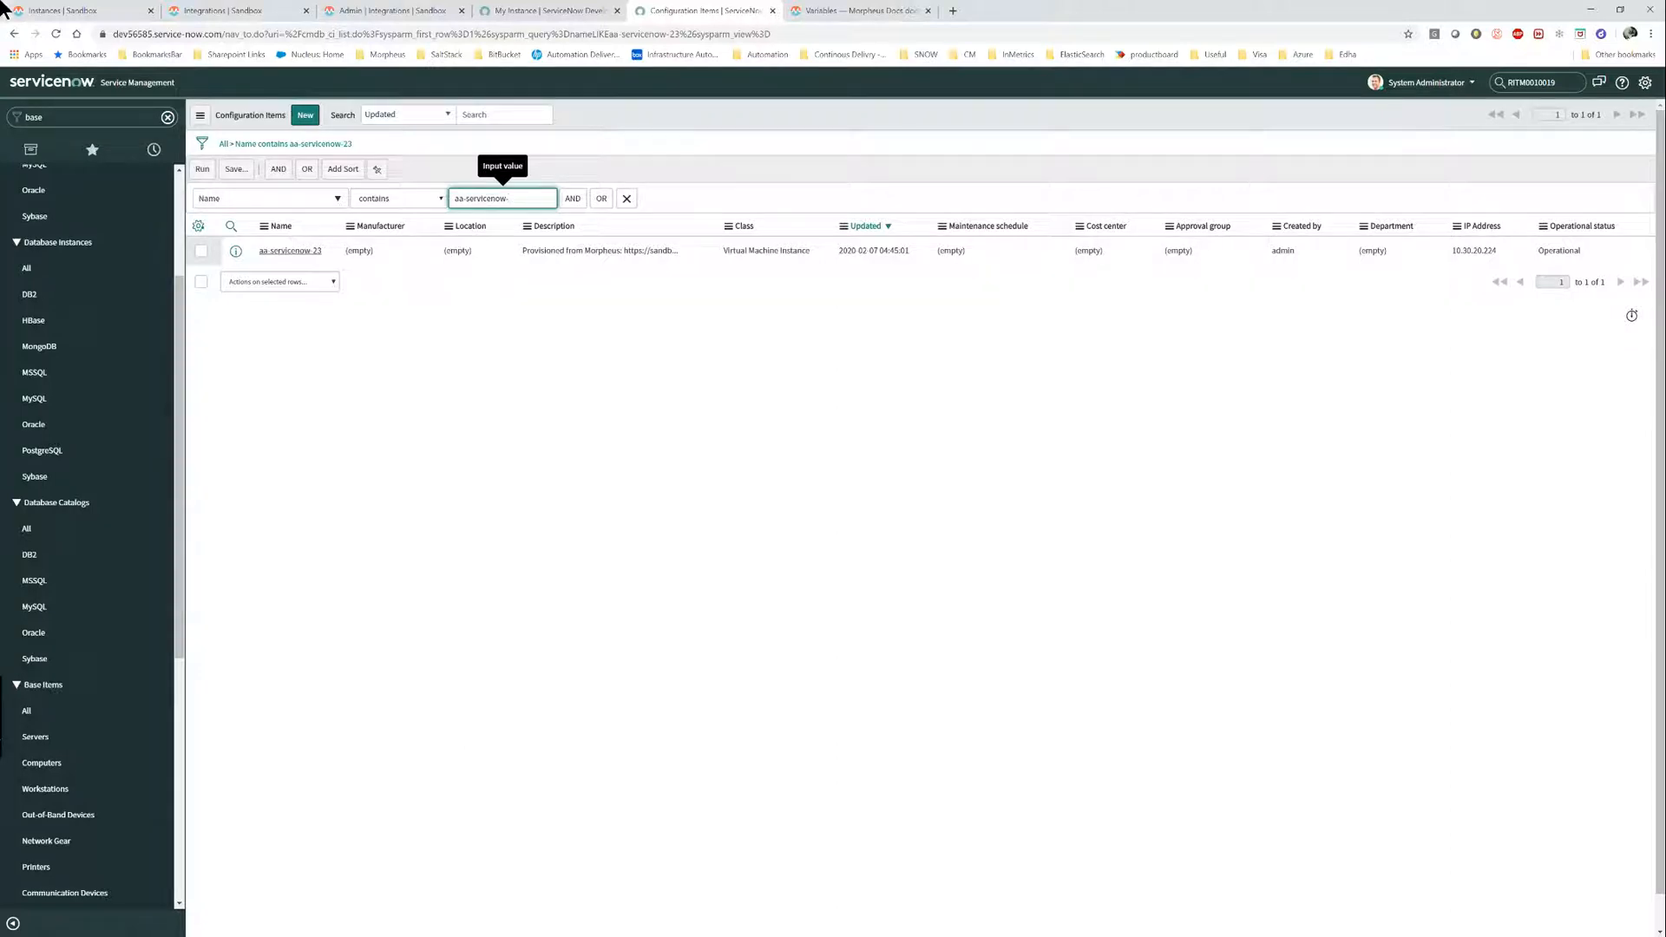
Refresh the aa-servicenow-16 details in Morpheus and reopen its requested item in ServiceNow.
left_click(64, 12)
left_click(56, 35)
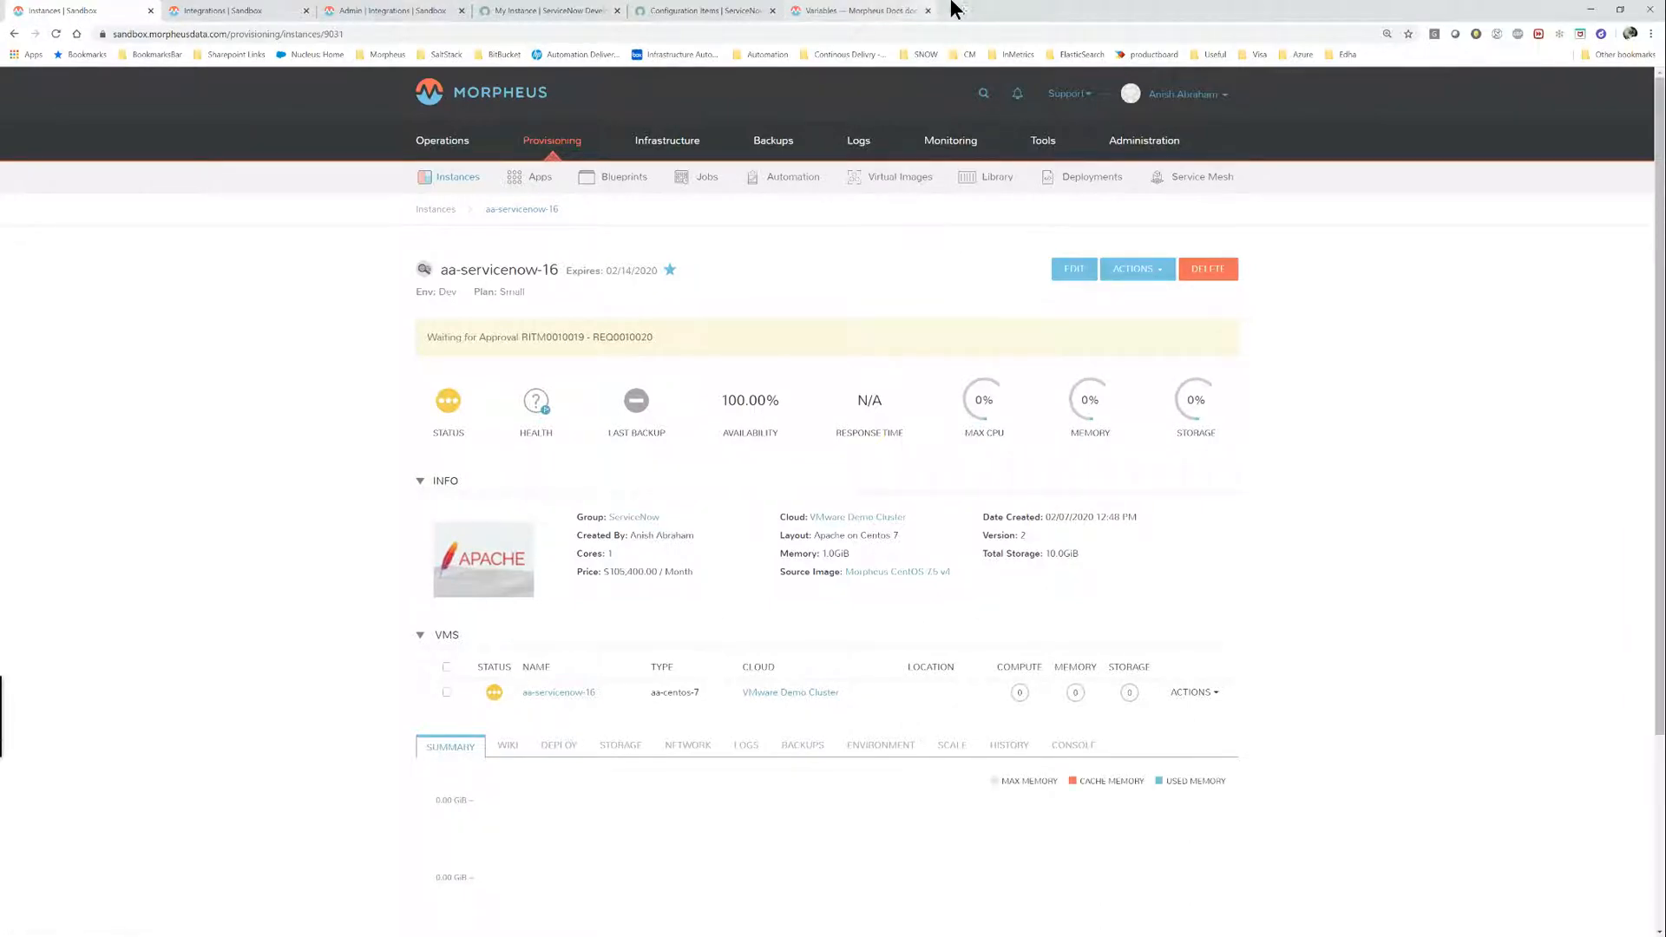
left_click(681, 12)
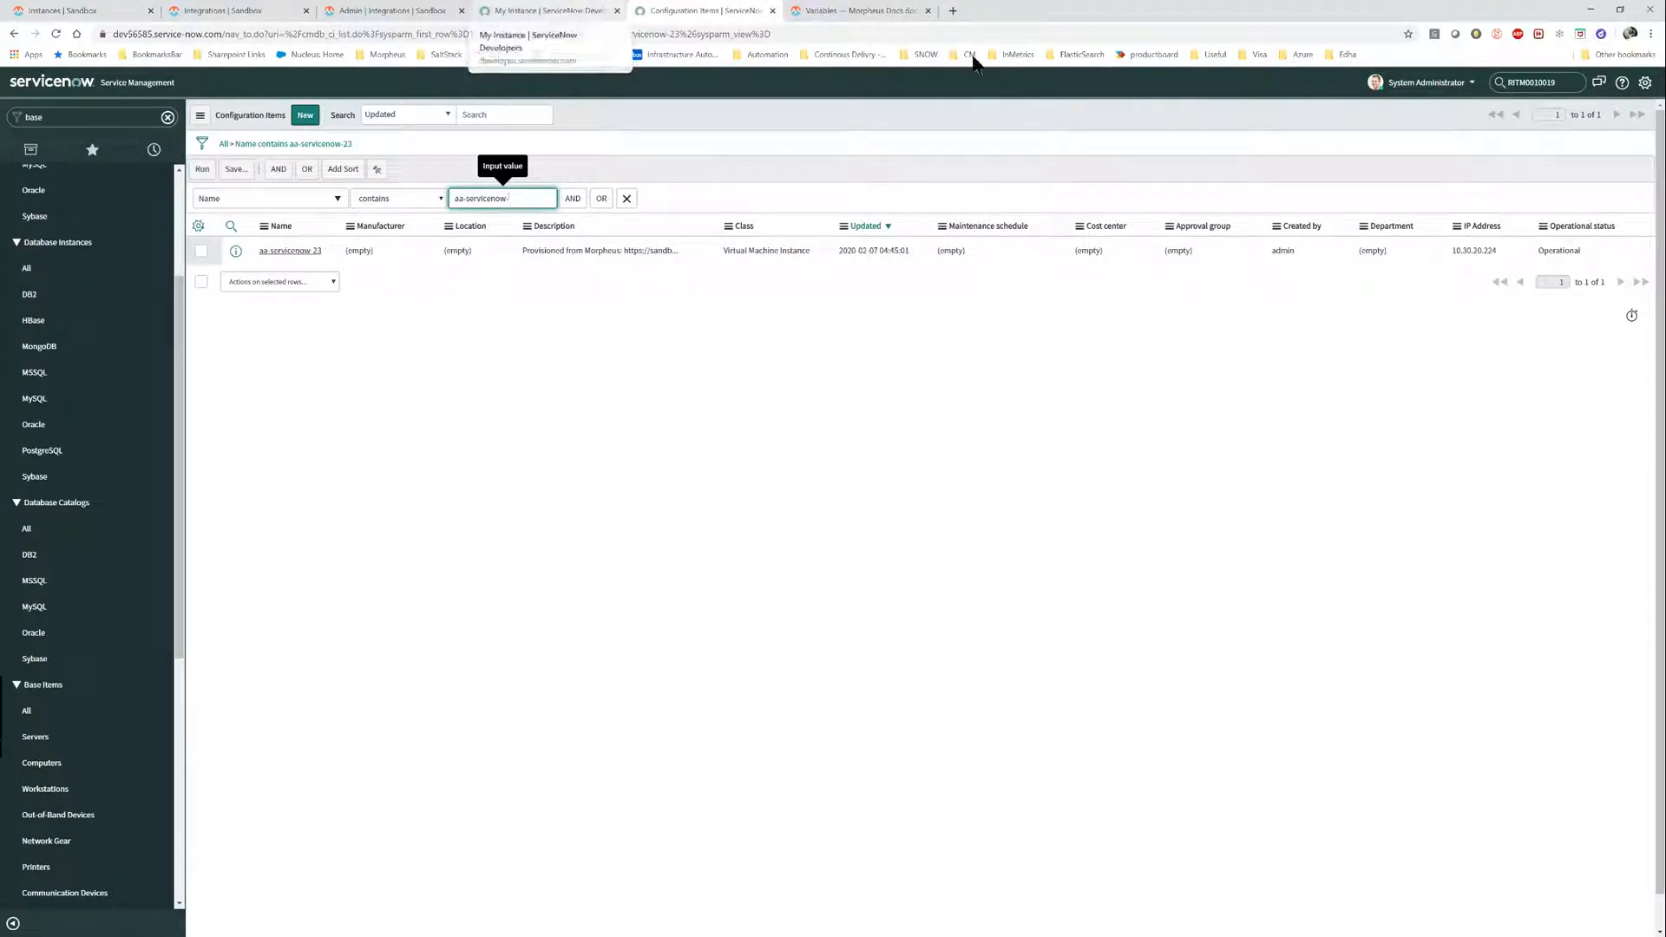
left_click(1570, 83)
key("Return")
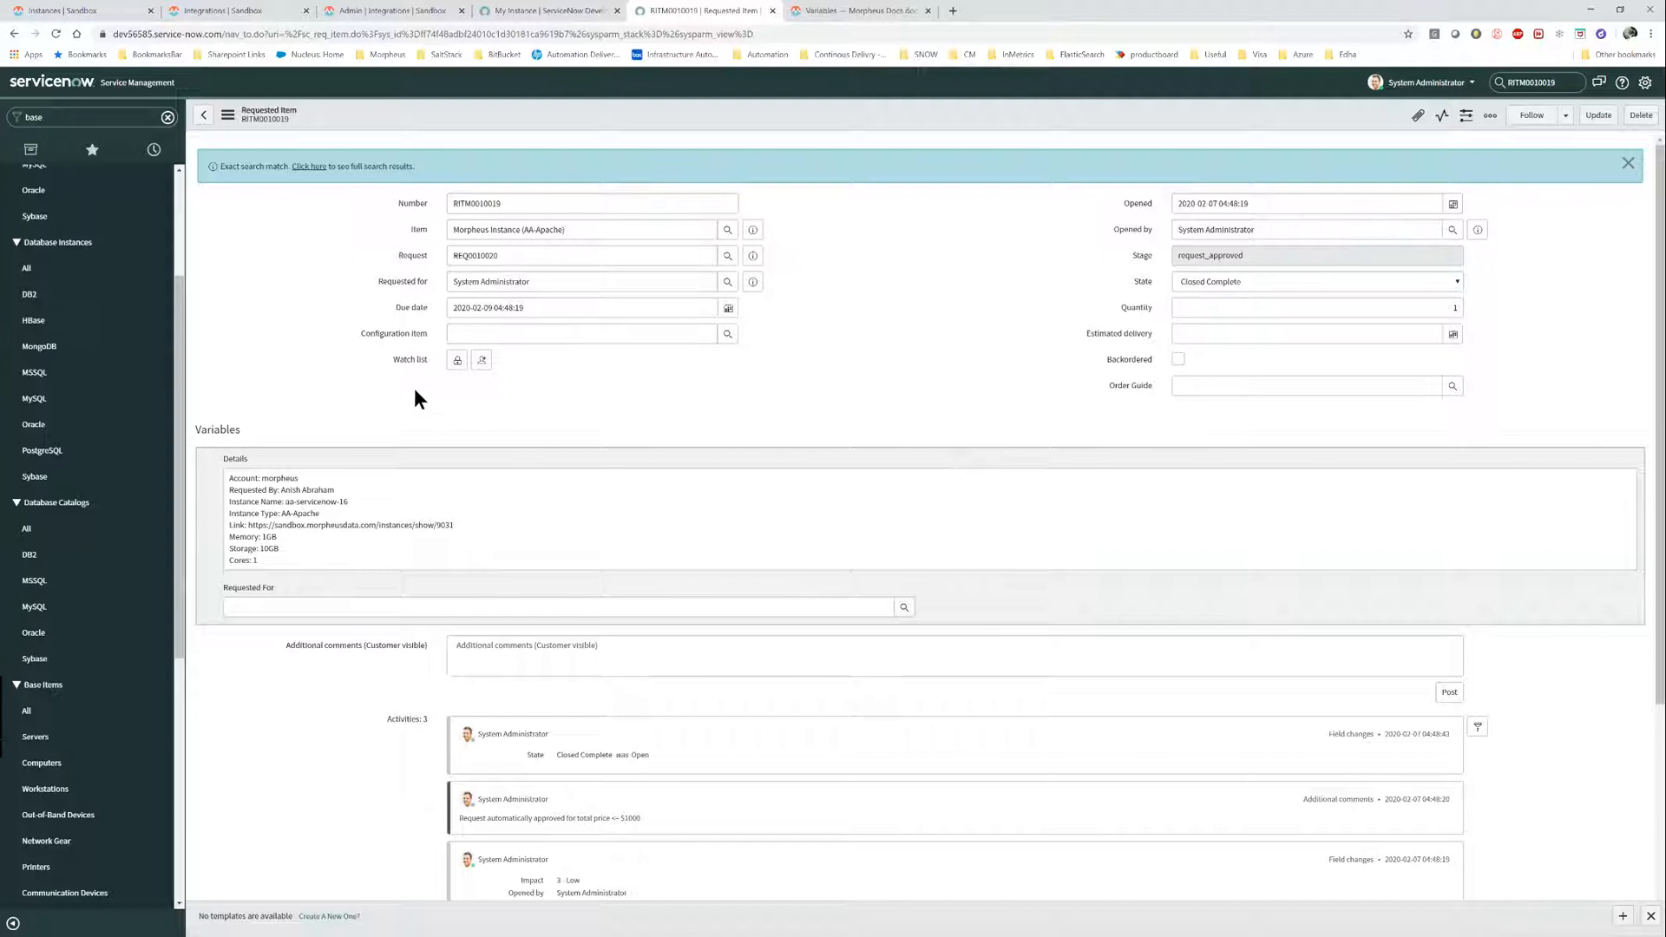
Copy the parent request number from the requested item and open that request through a global search.
left_click(503, 259)
right_click(487, 256)
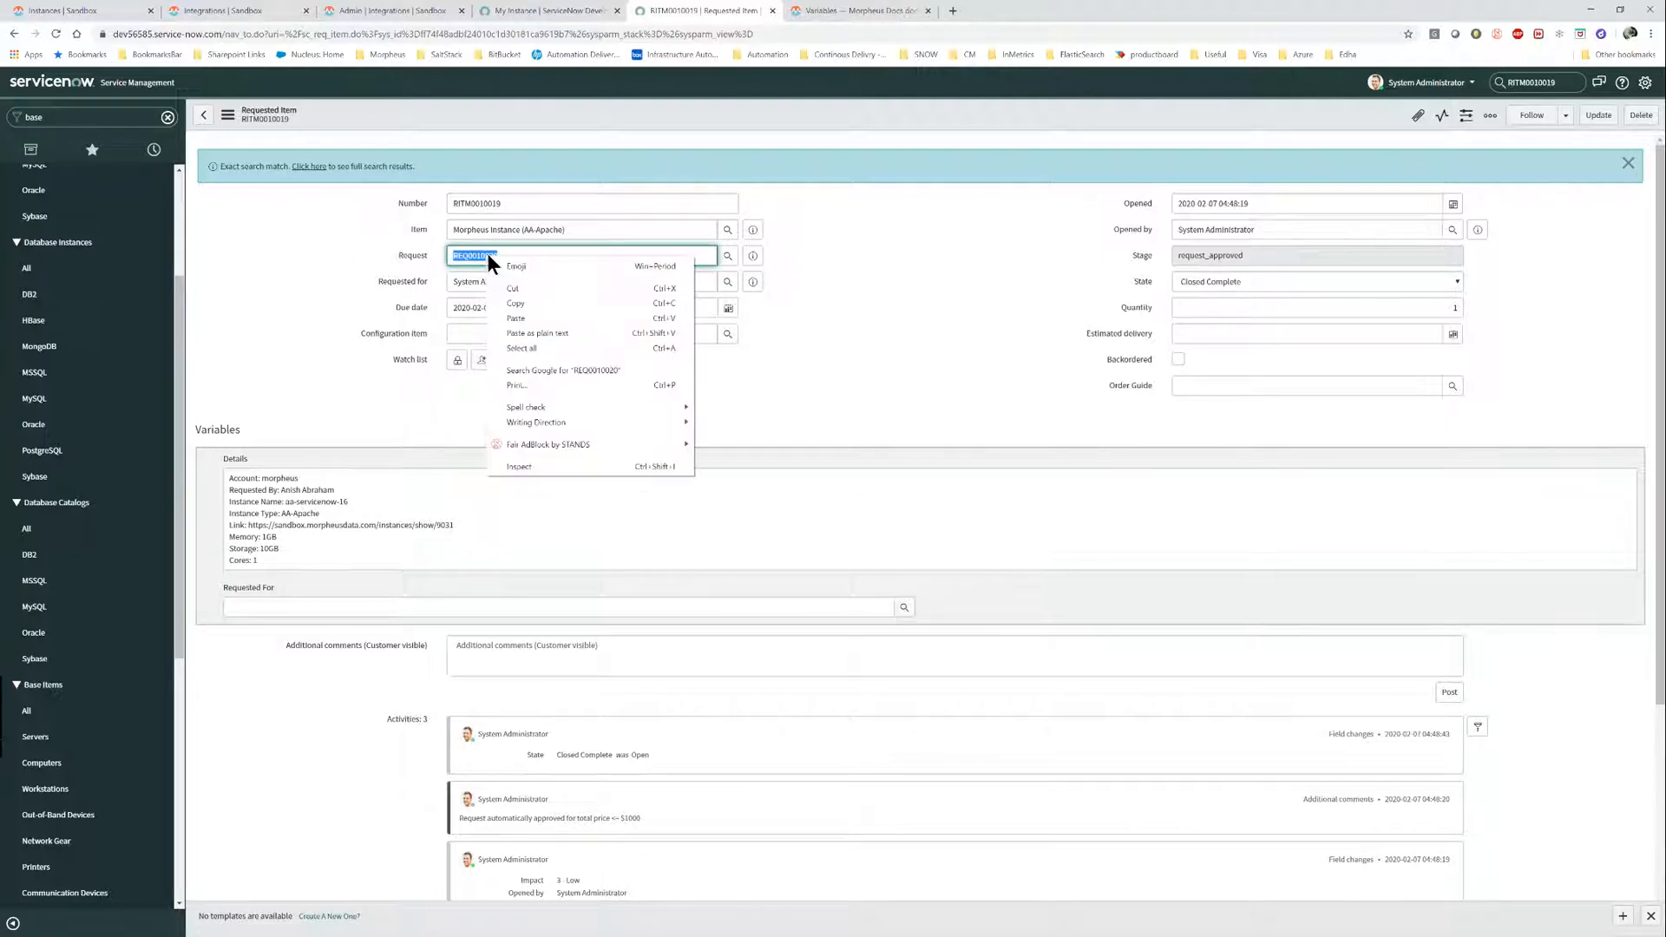
left_click(515, 307)
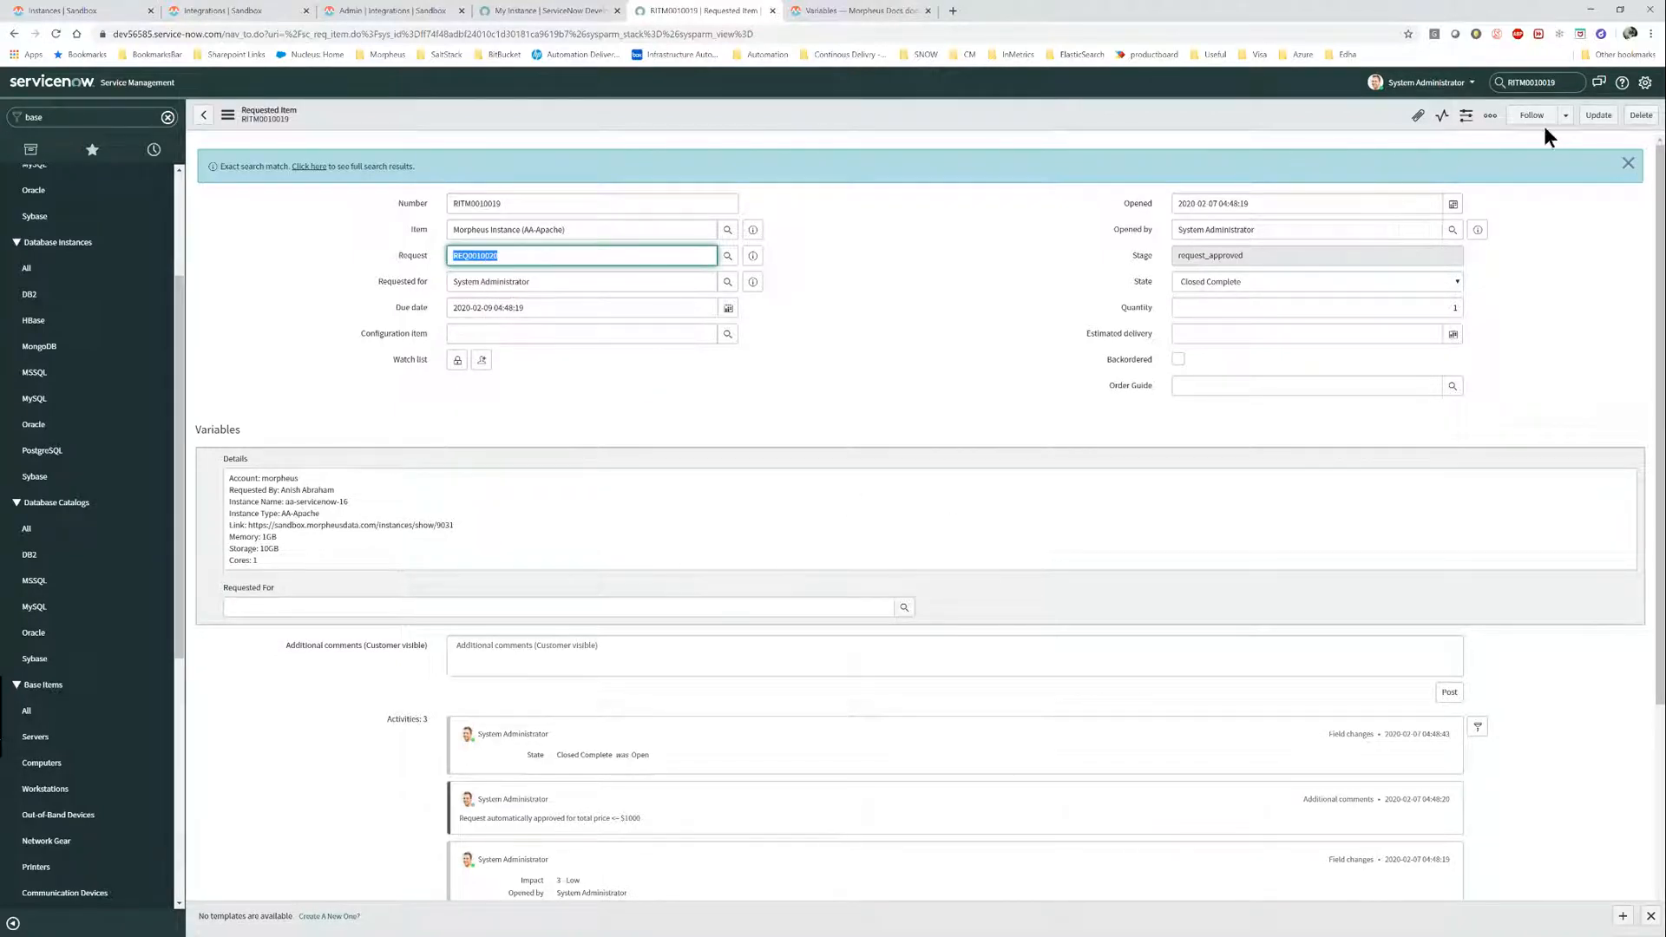
left_click(1527, 80)
double_click(1527, 80)
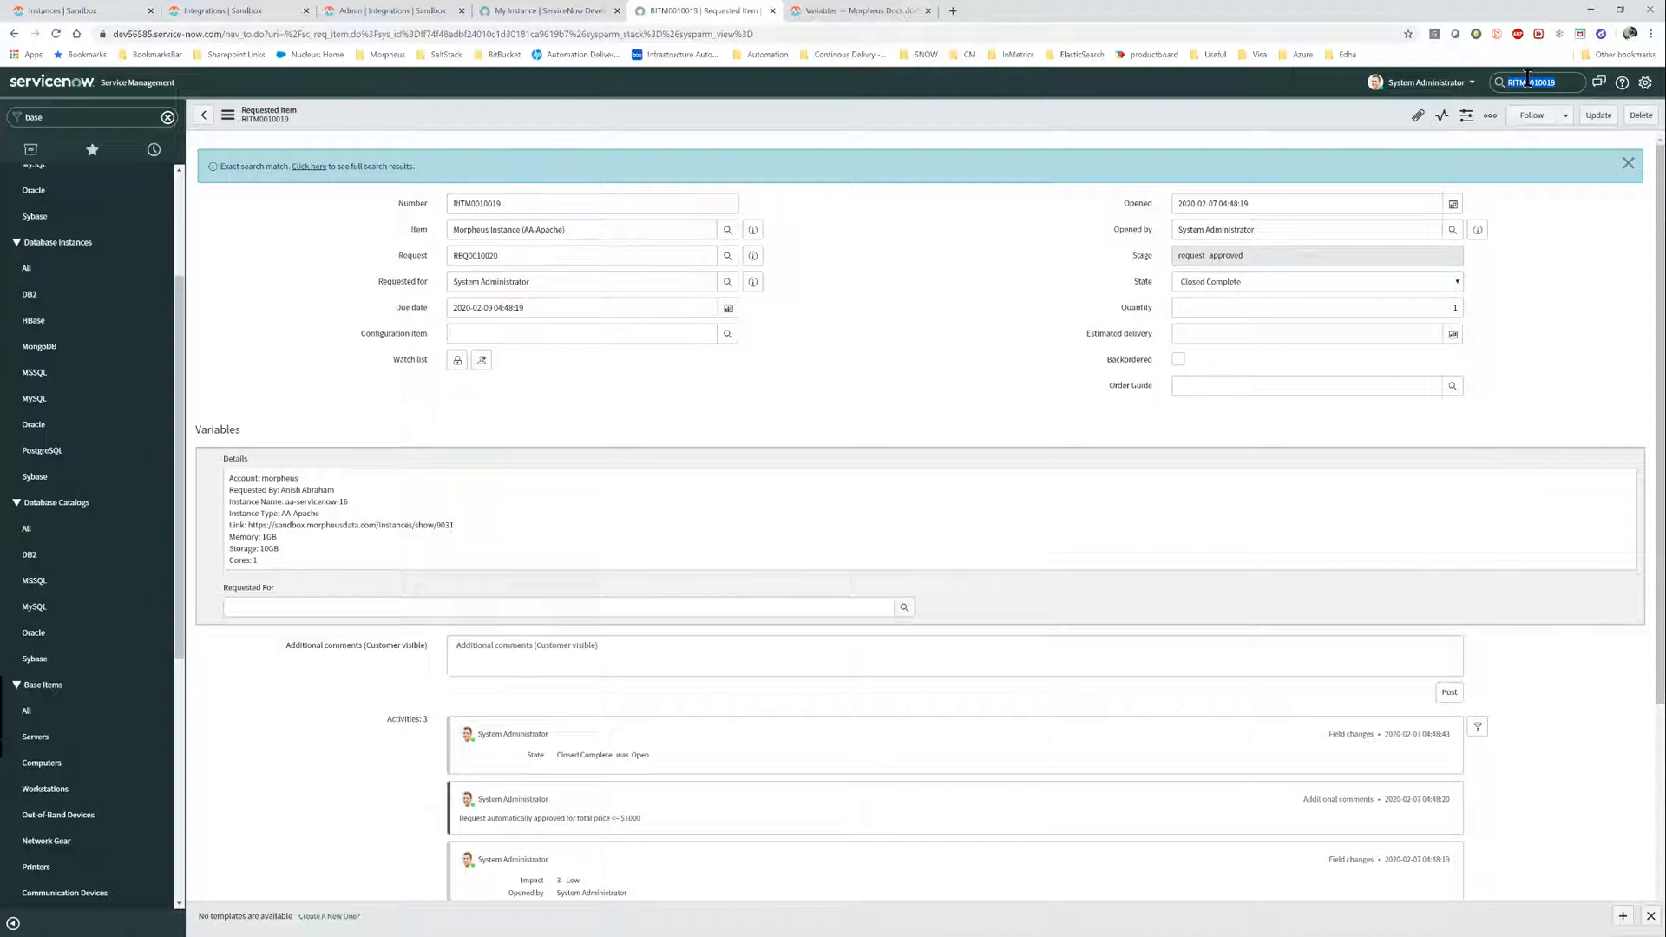
key("ctrl+v")
key("Return")
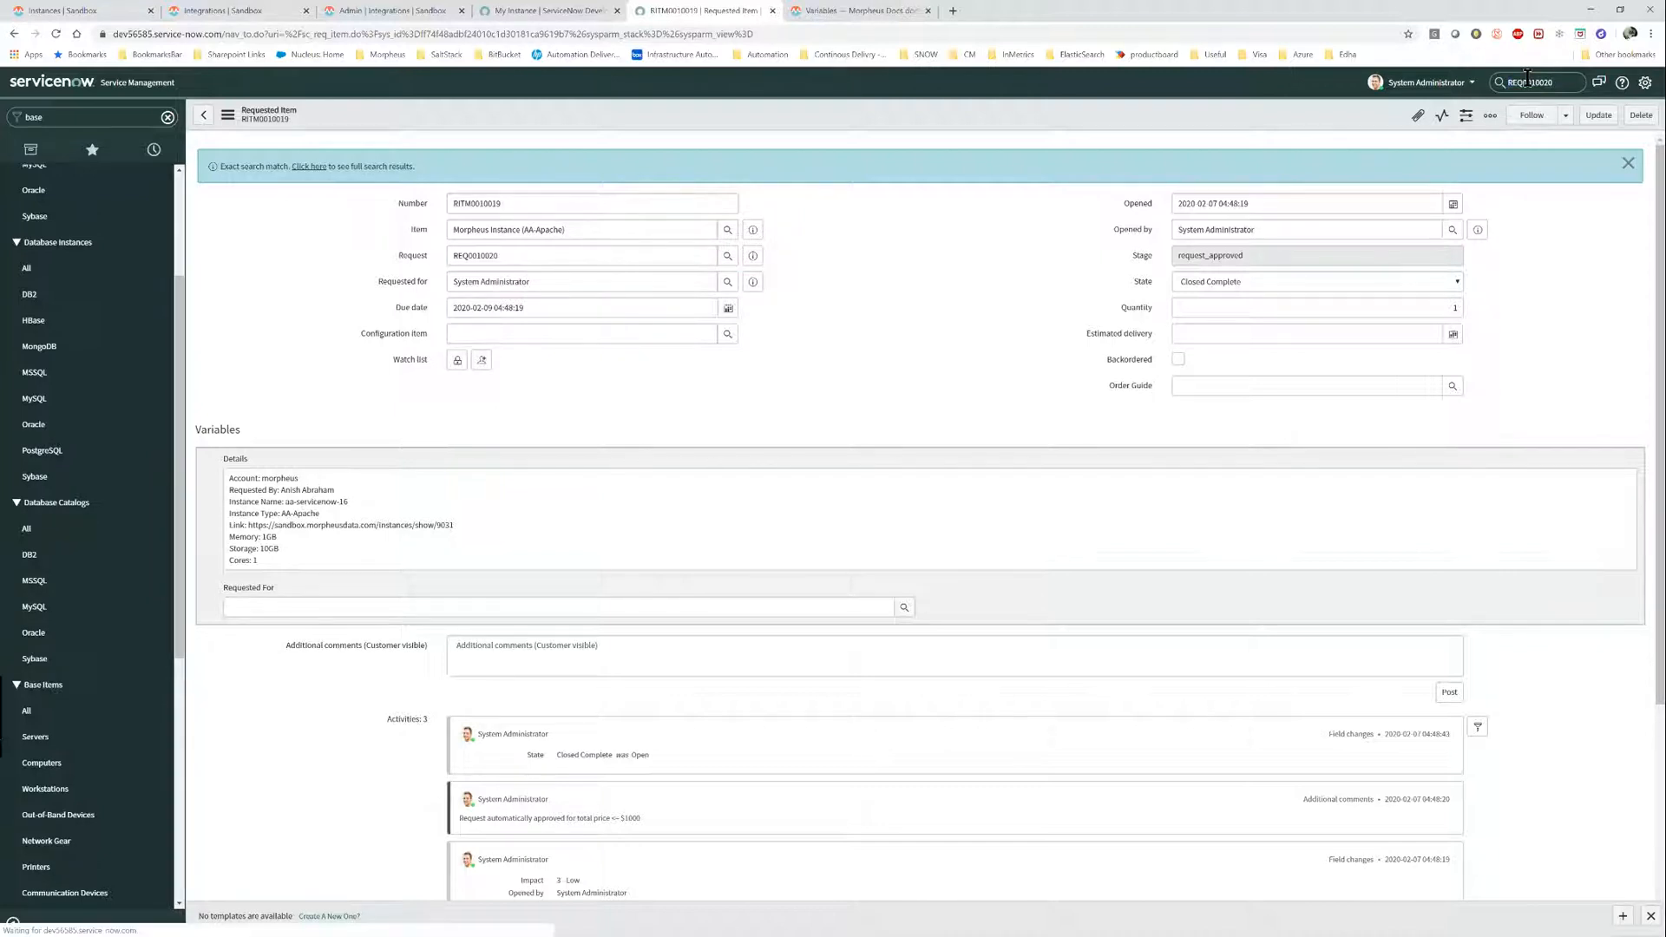
Recheck the instance's approval status in Morpheus and open the workflow of its ServiceNow request.
left_click(81, 10)
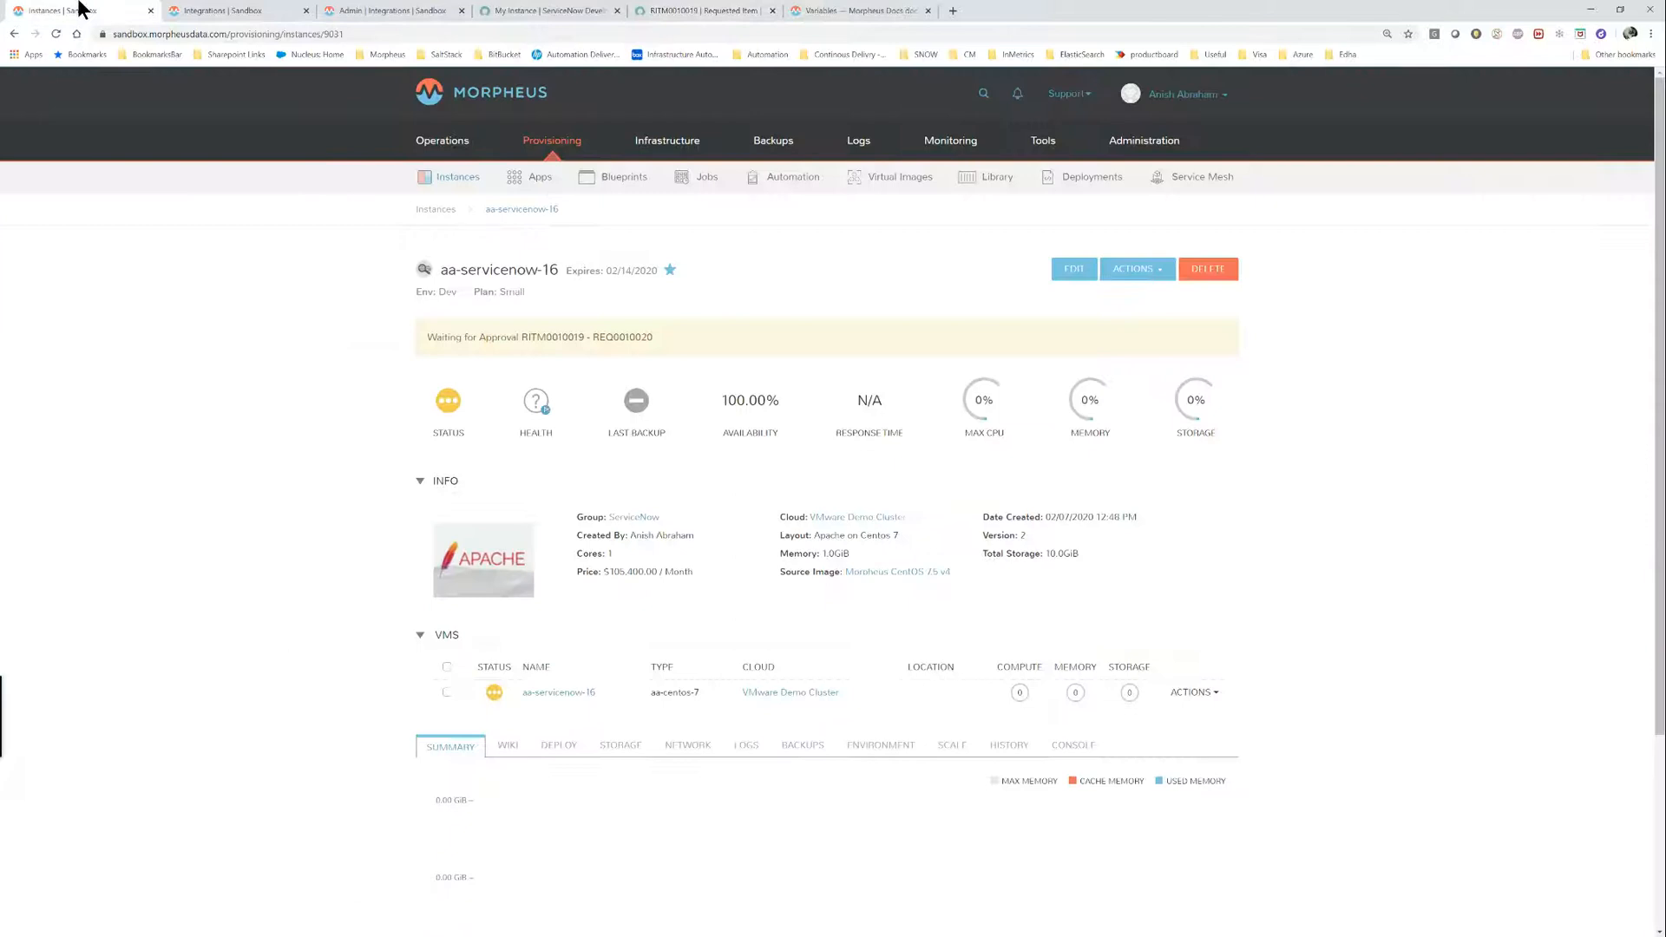
left_click(56, 33)
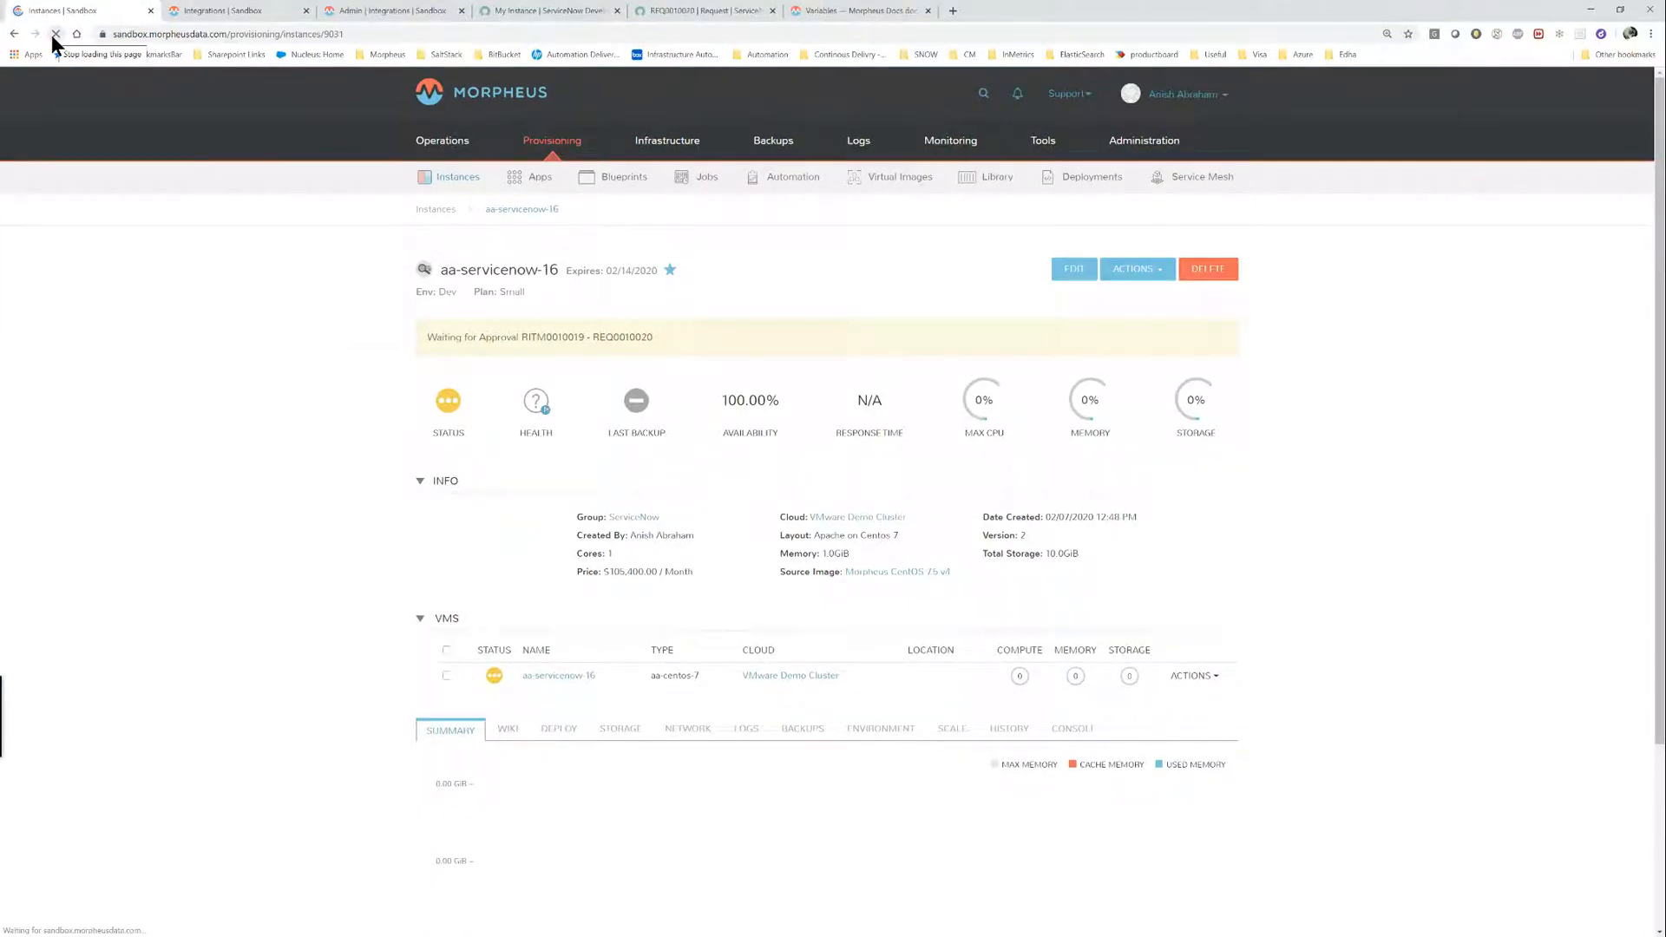
left_click(699, 11)
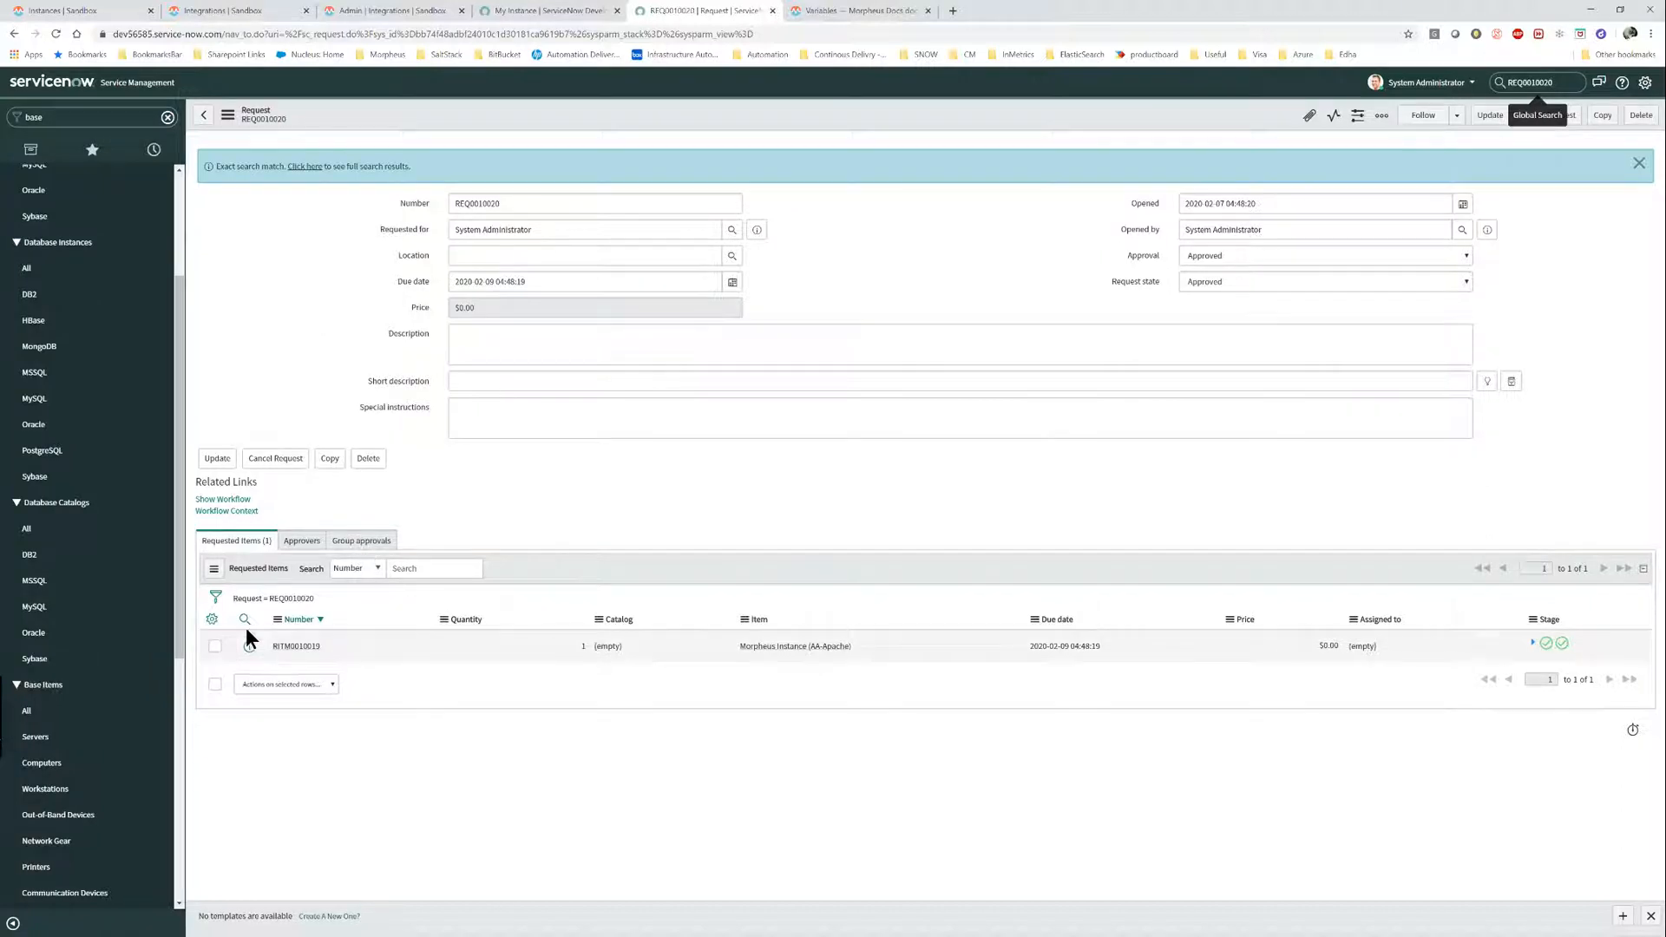
right_click(230, 508)
left_click(249, 501)
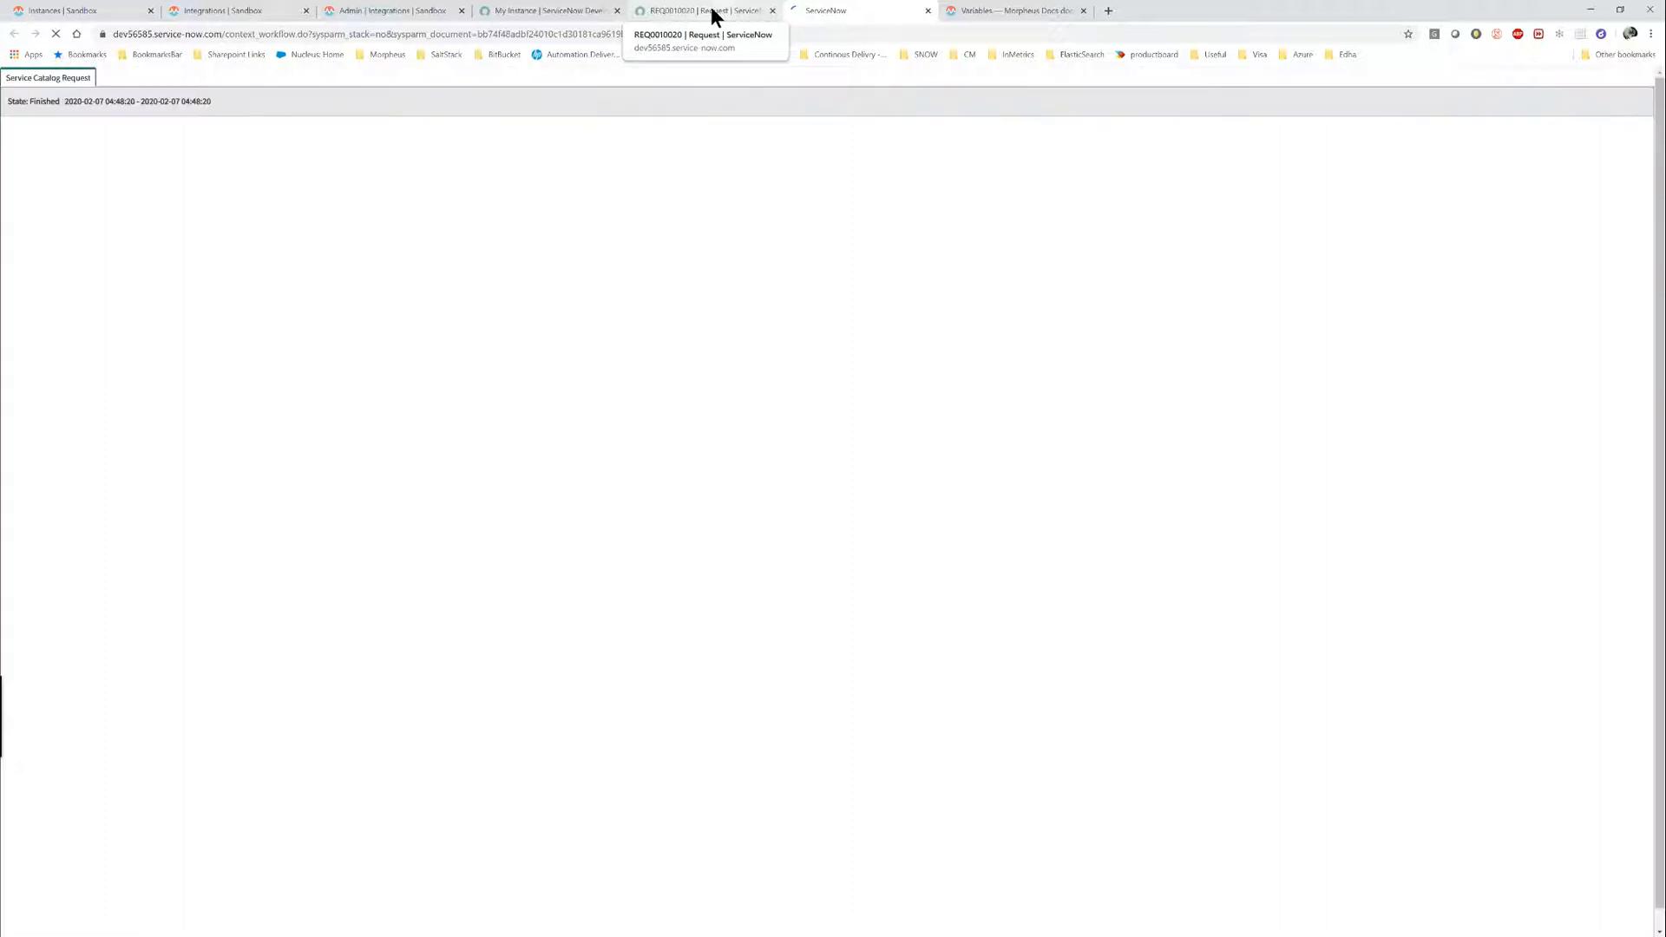
Refresh the aa-servicenow-16 instance page once more and examine the request's Service Catalog Request workflow diagram.
left_click(50, 11)
left_click(54, 35)
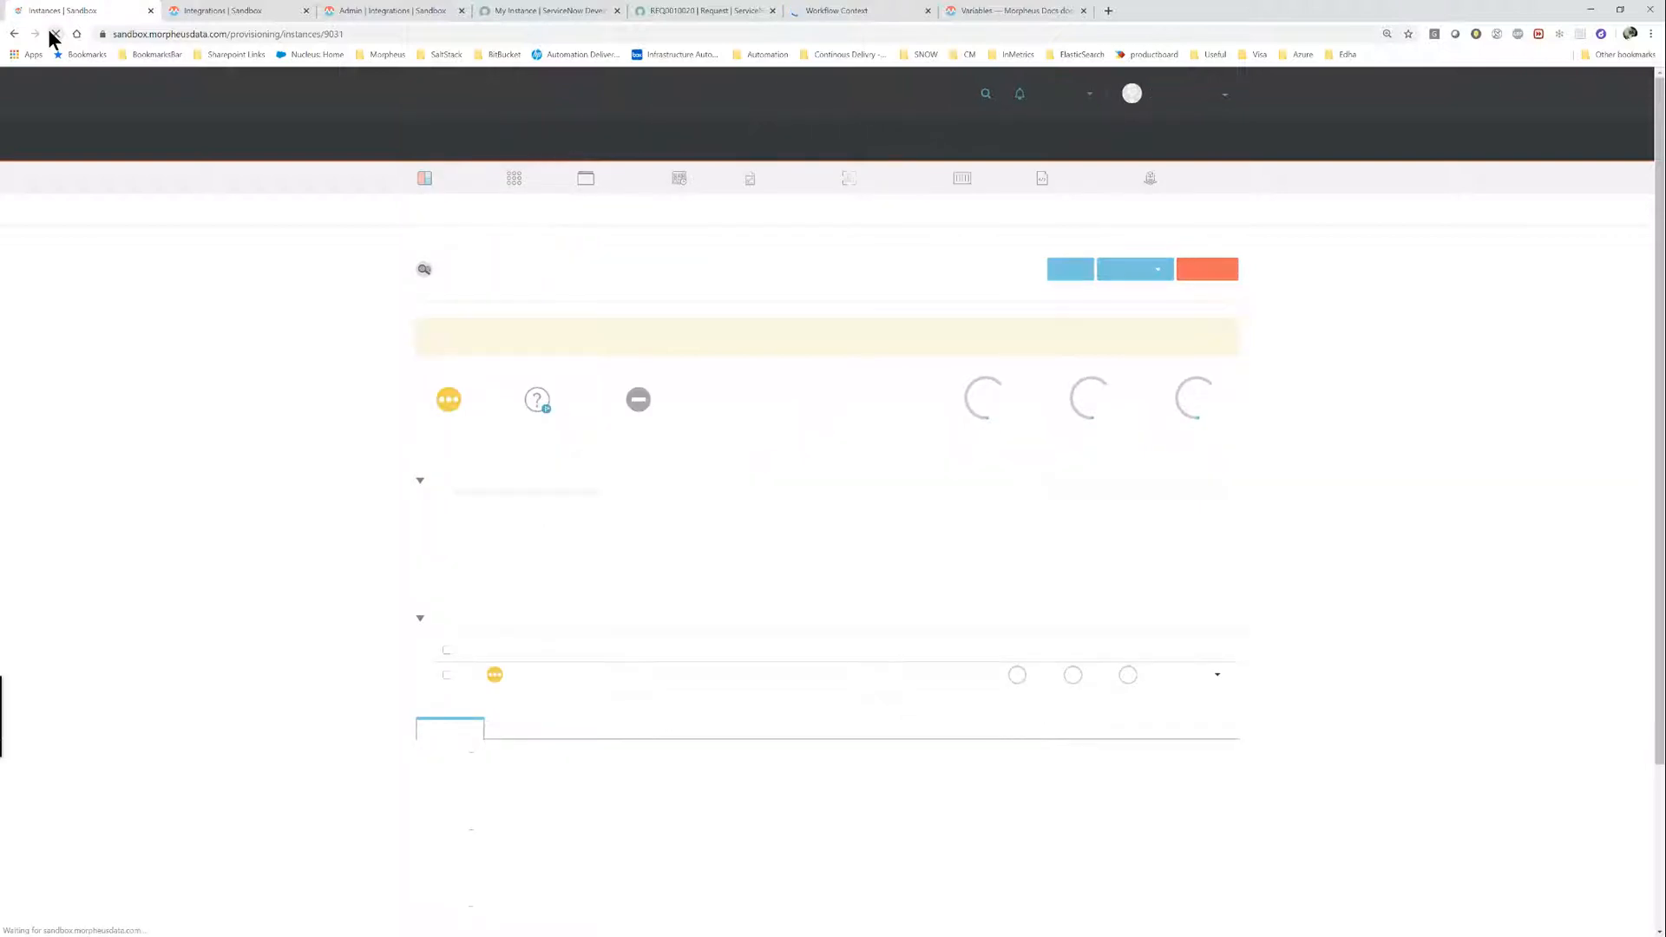
left_click(822, 12)
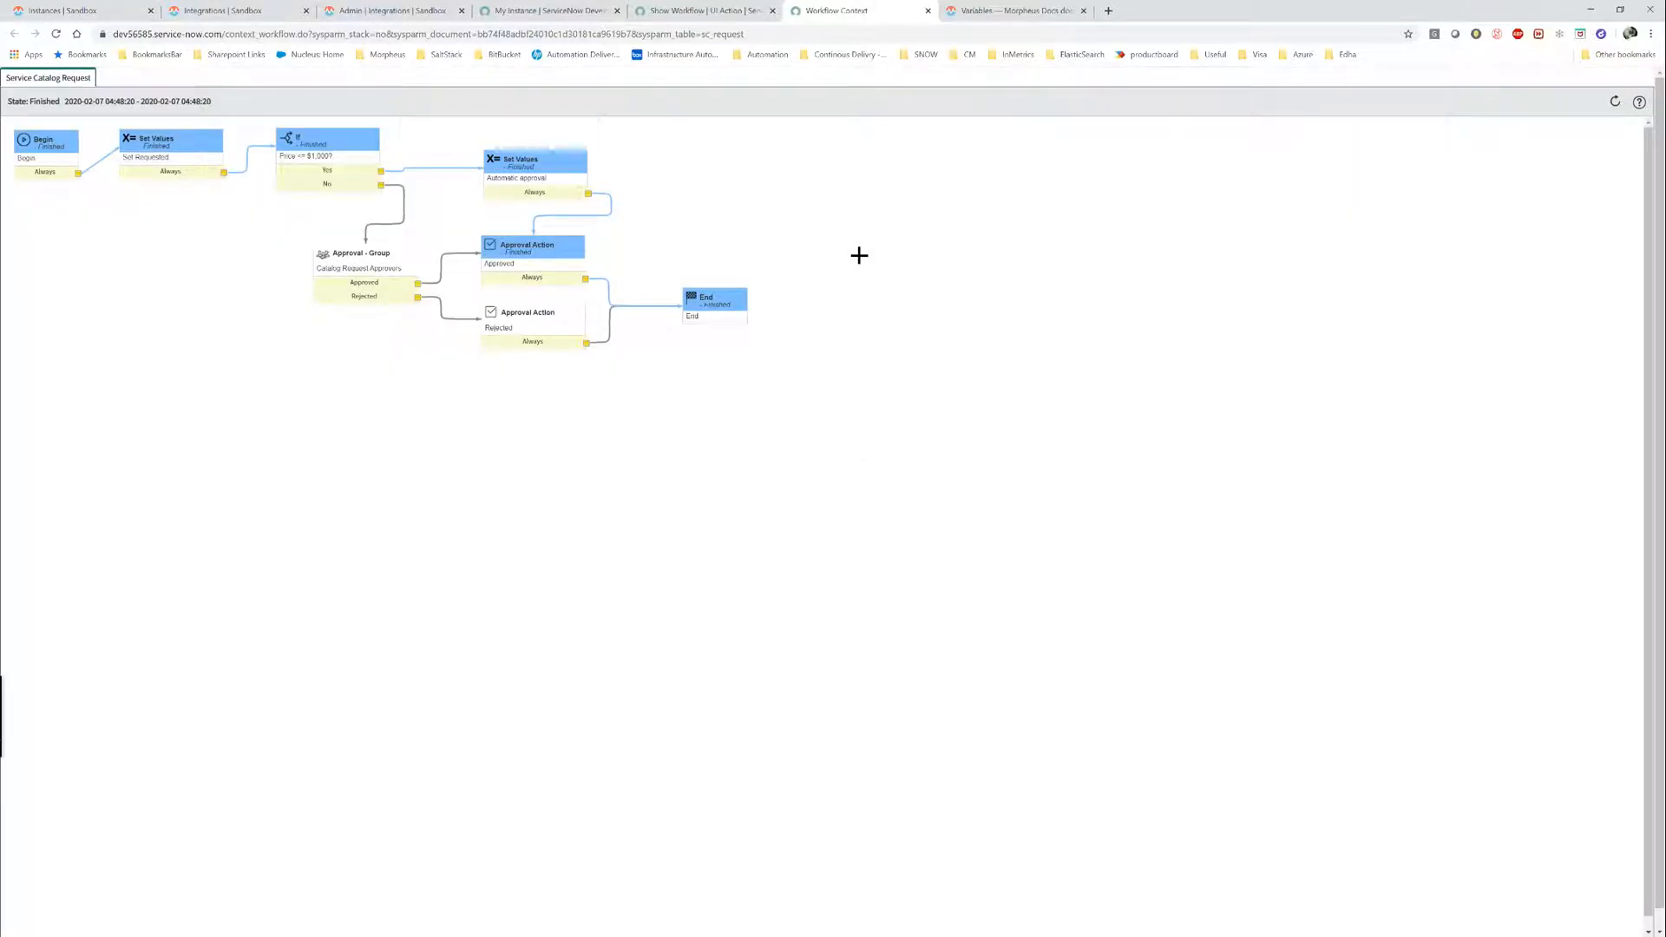
Close the Workflow Context and Show Workflow pages and reopen the dev56585 ServiceNow instance from the developer site.
left_click(927, 12)
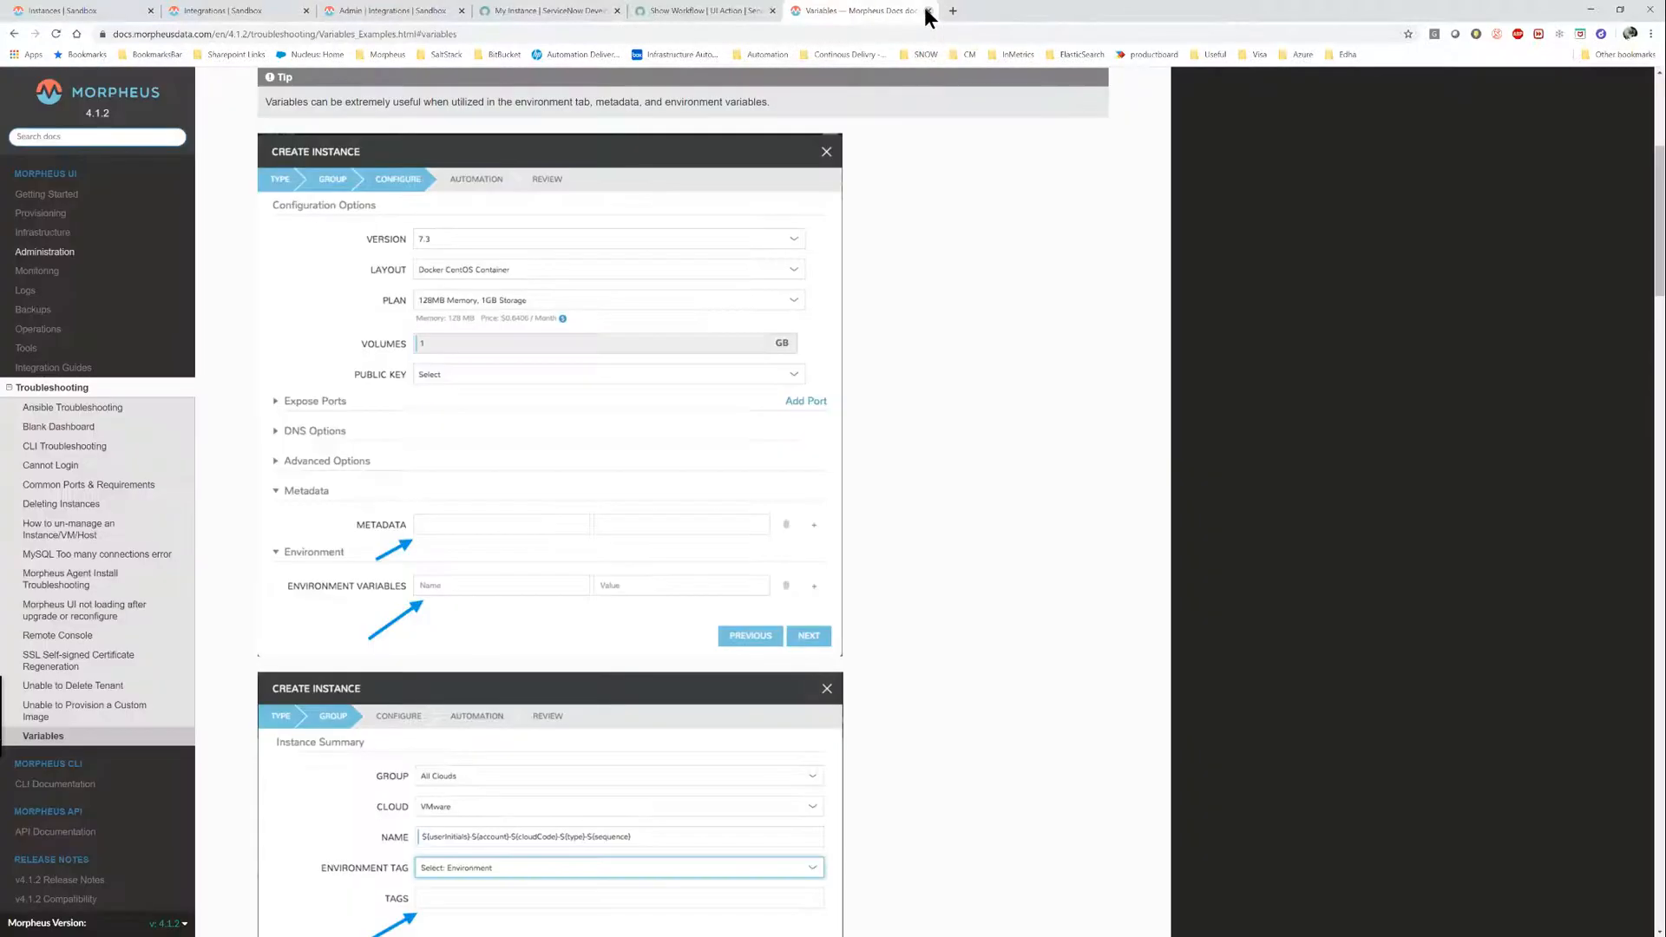
left_click(655, 11)
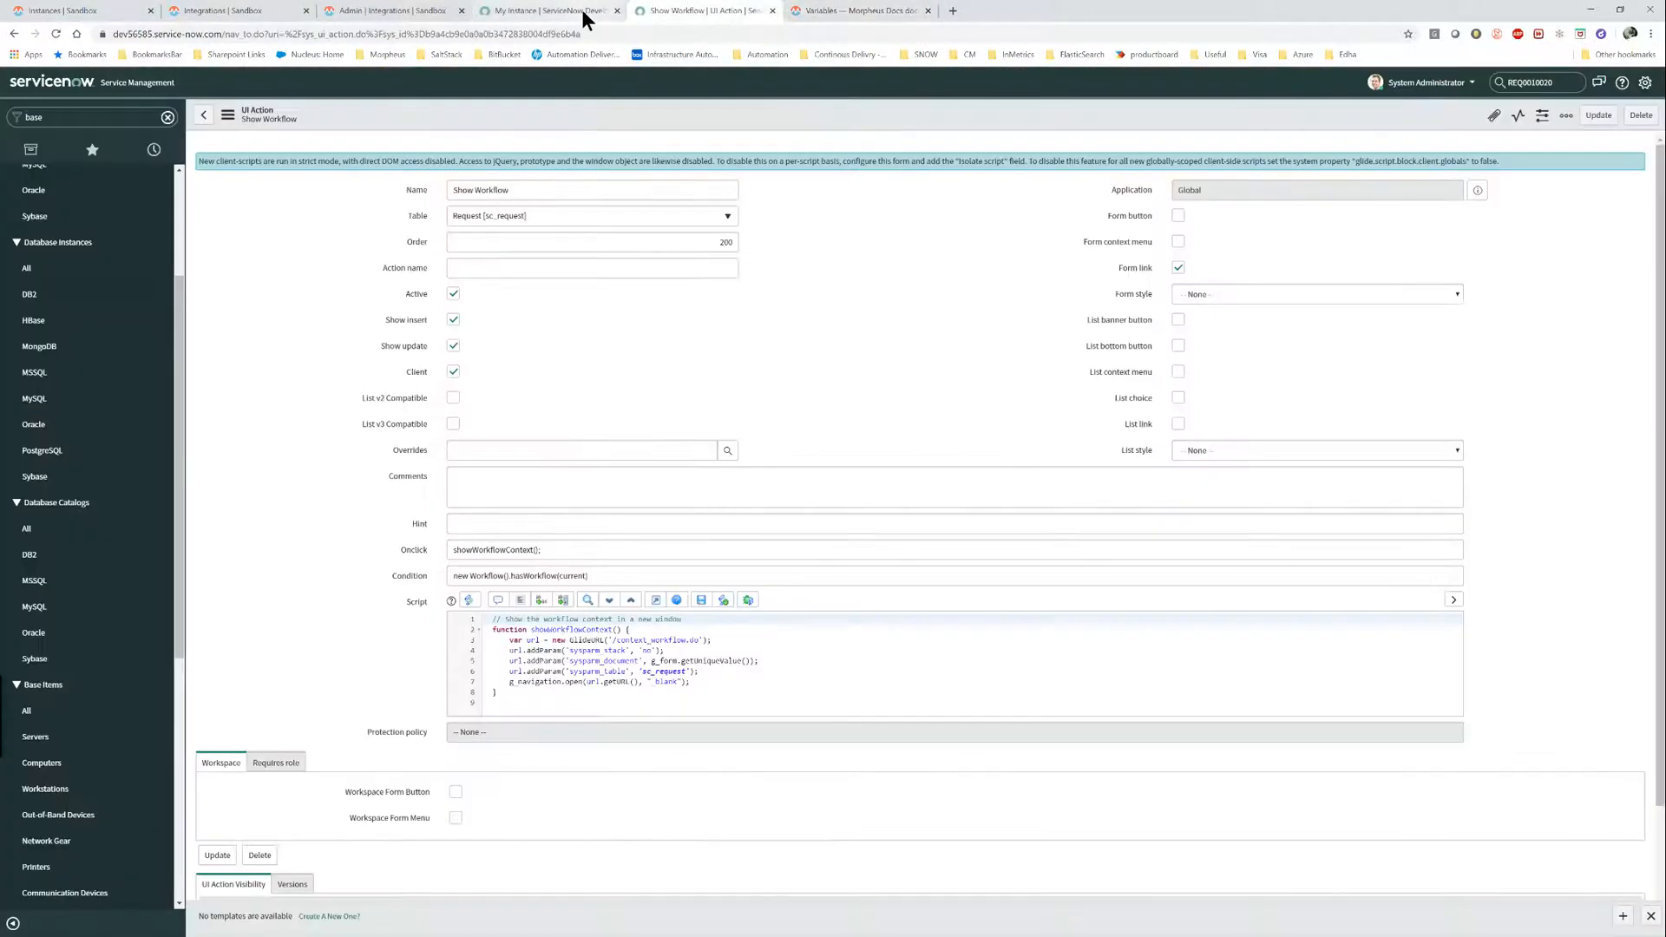
left_click(772, 11)
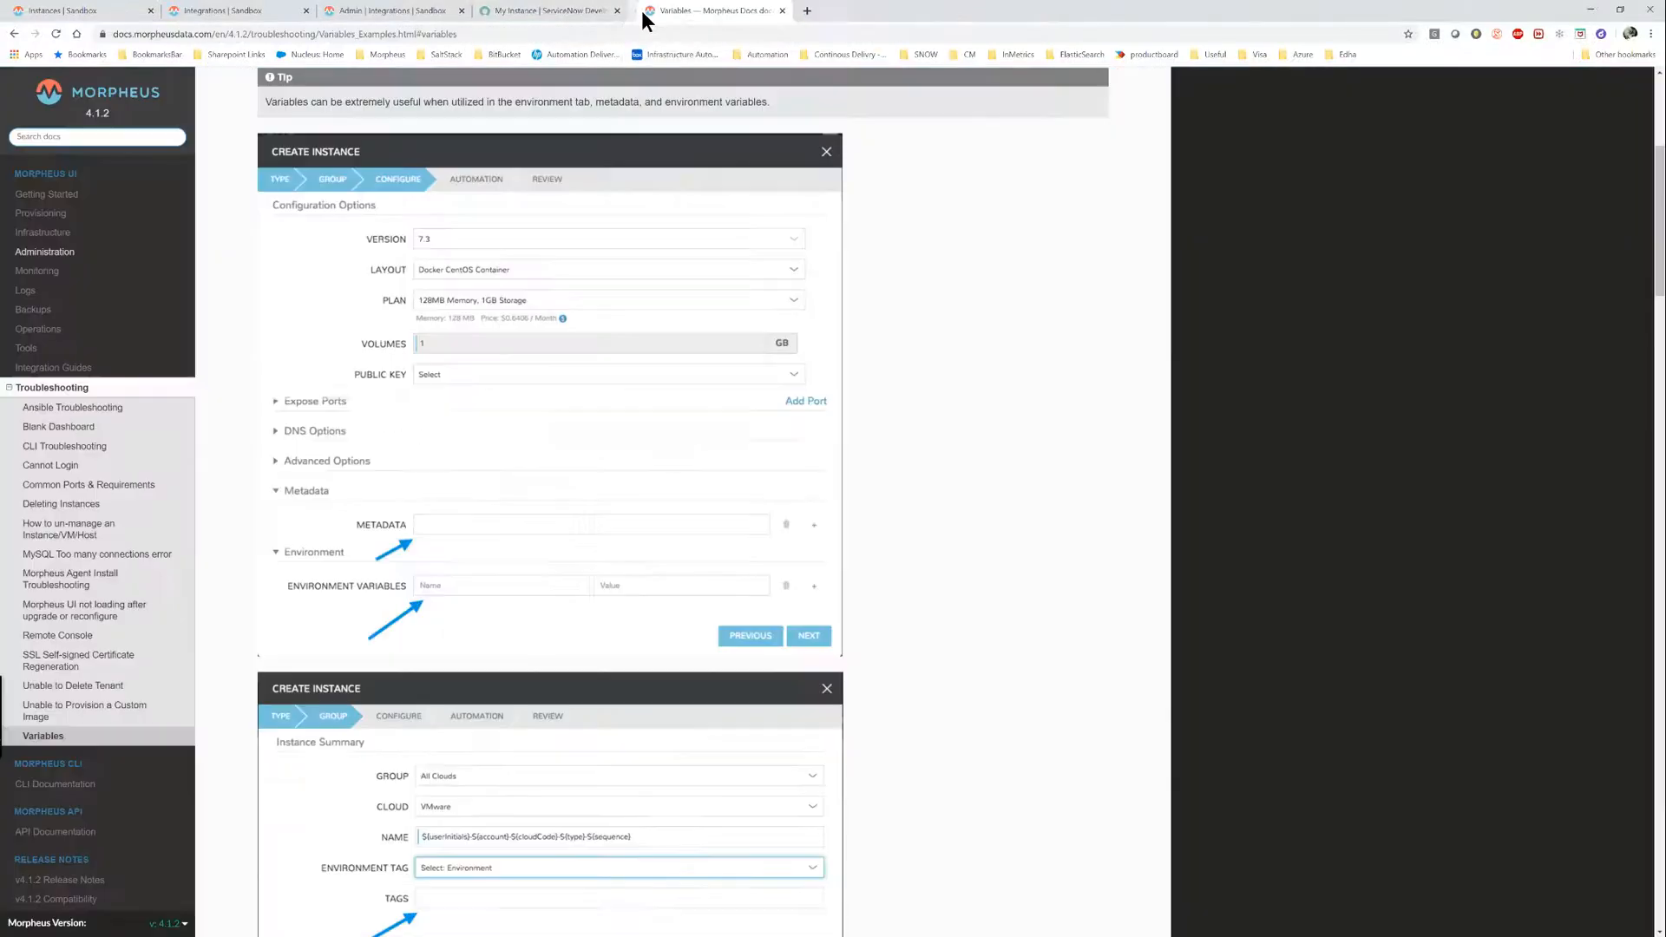
left_click(576, 13)
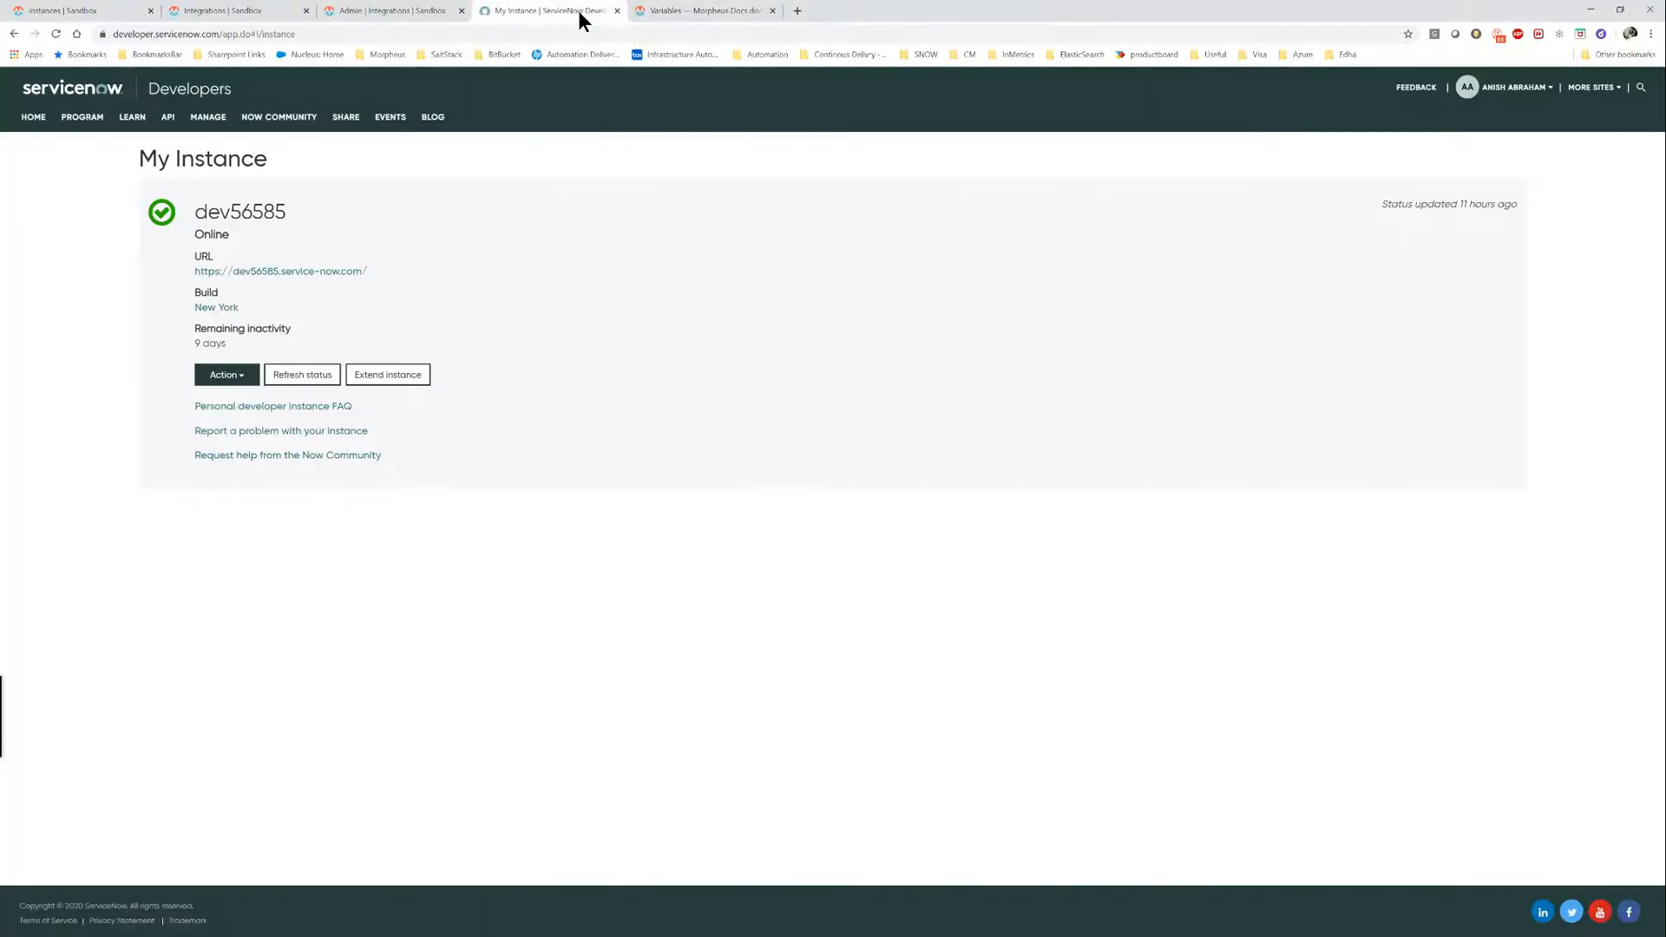
left_click(303, 271)
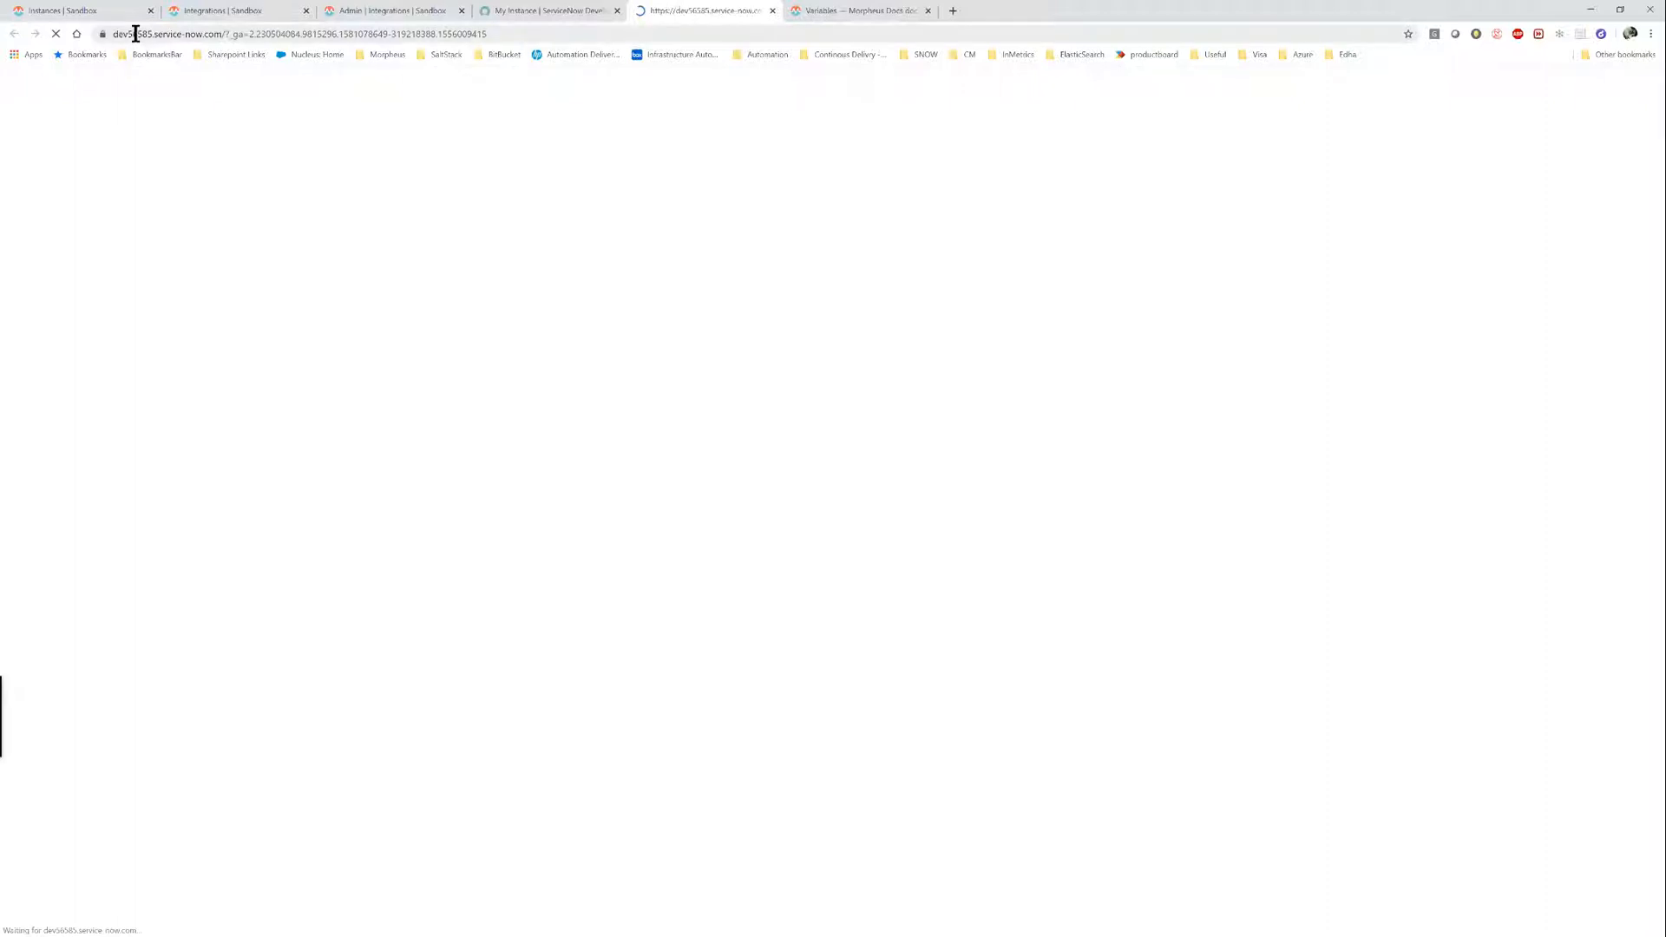
Refresh the aa-servicenow-16 instance page in Morpheus and return to the ServiceNow instance.
left_click(43, 15)
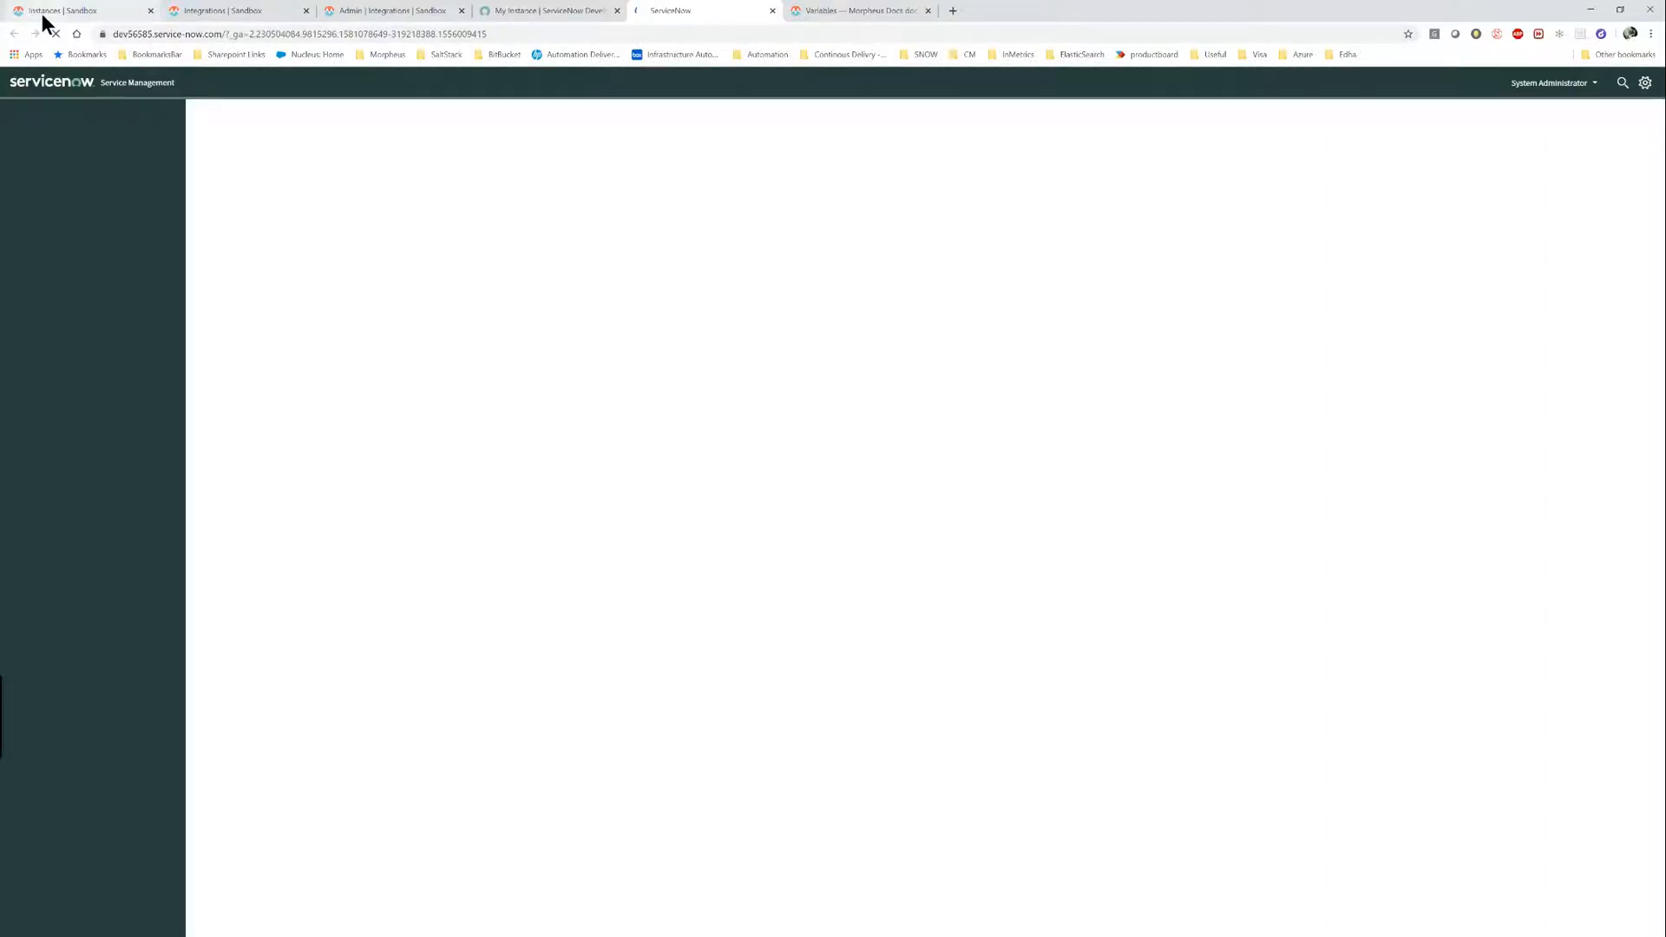
left_click(55, 37)
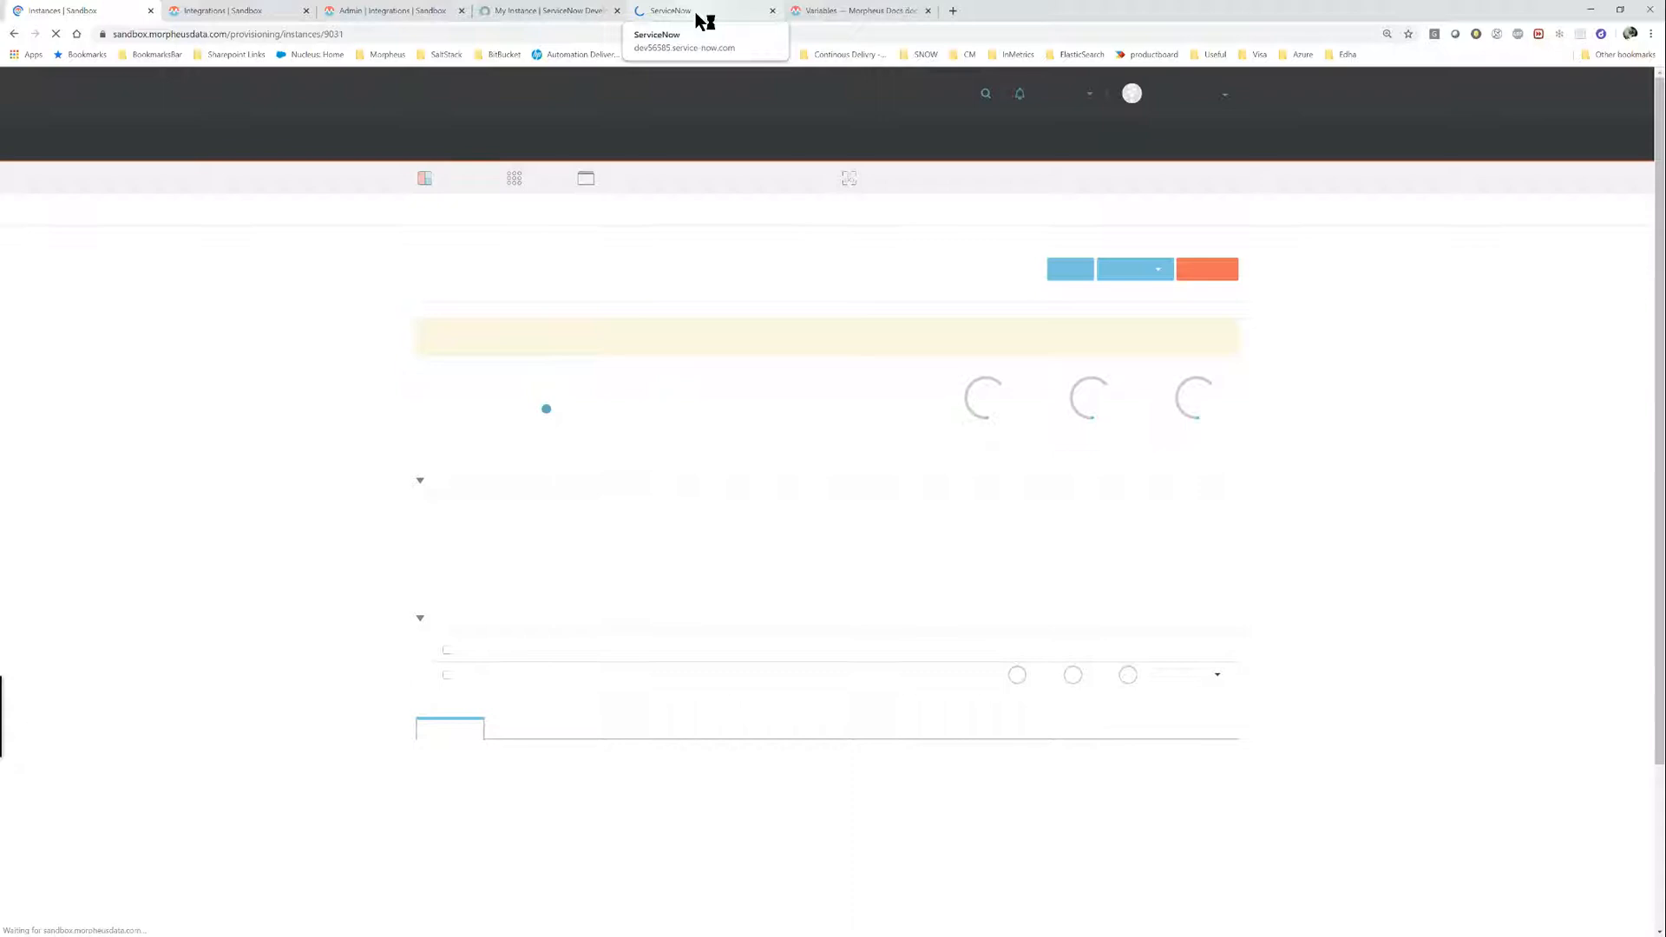
left_click(704, 20)
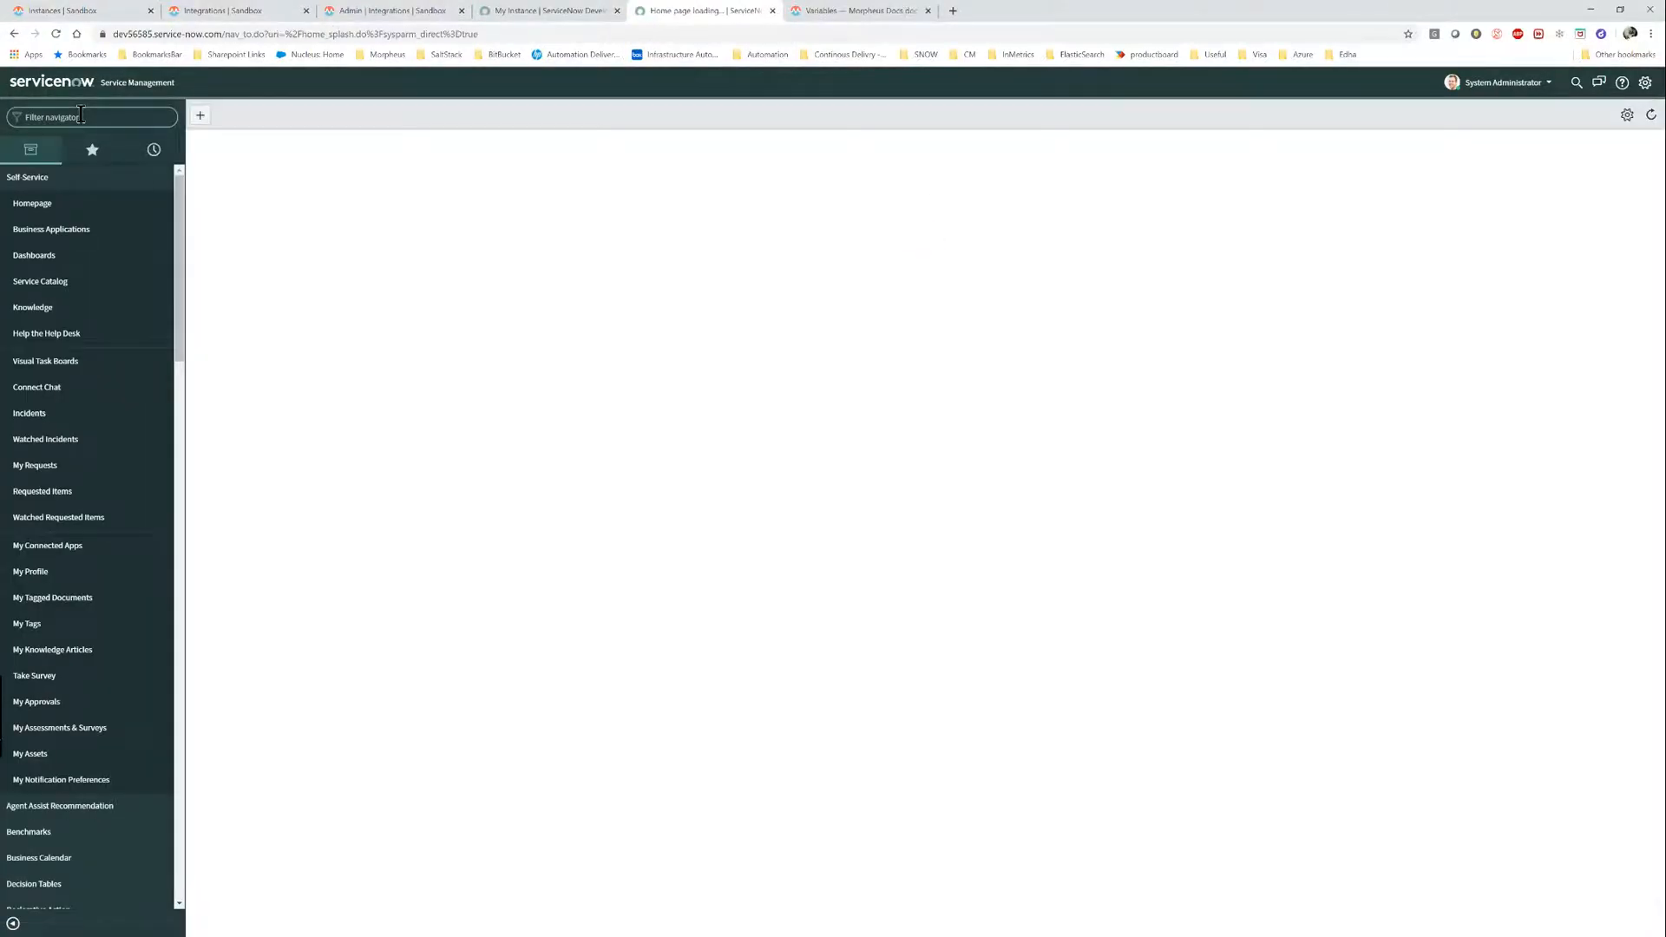
Filter the navigator for requests, list My Requests, and open the newest request and its requested item.
left_click(1576, 83)
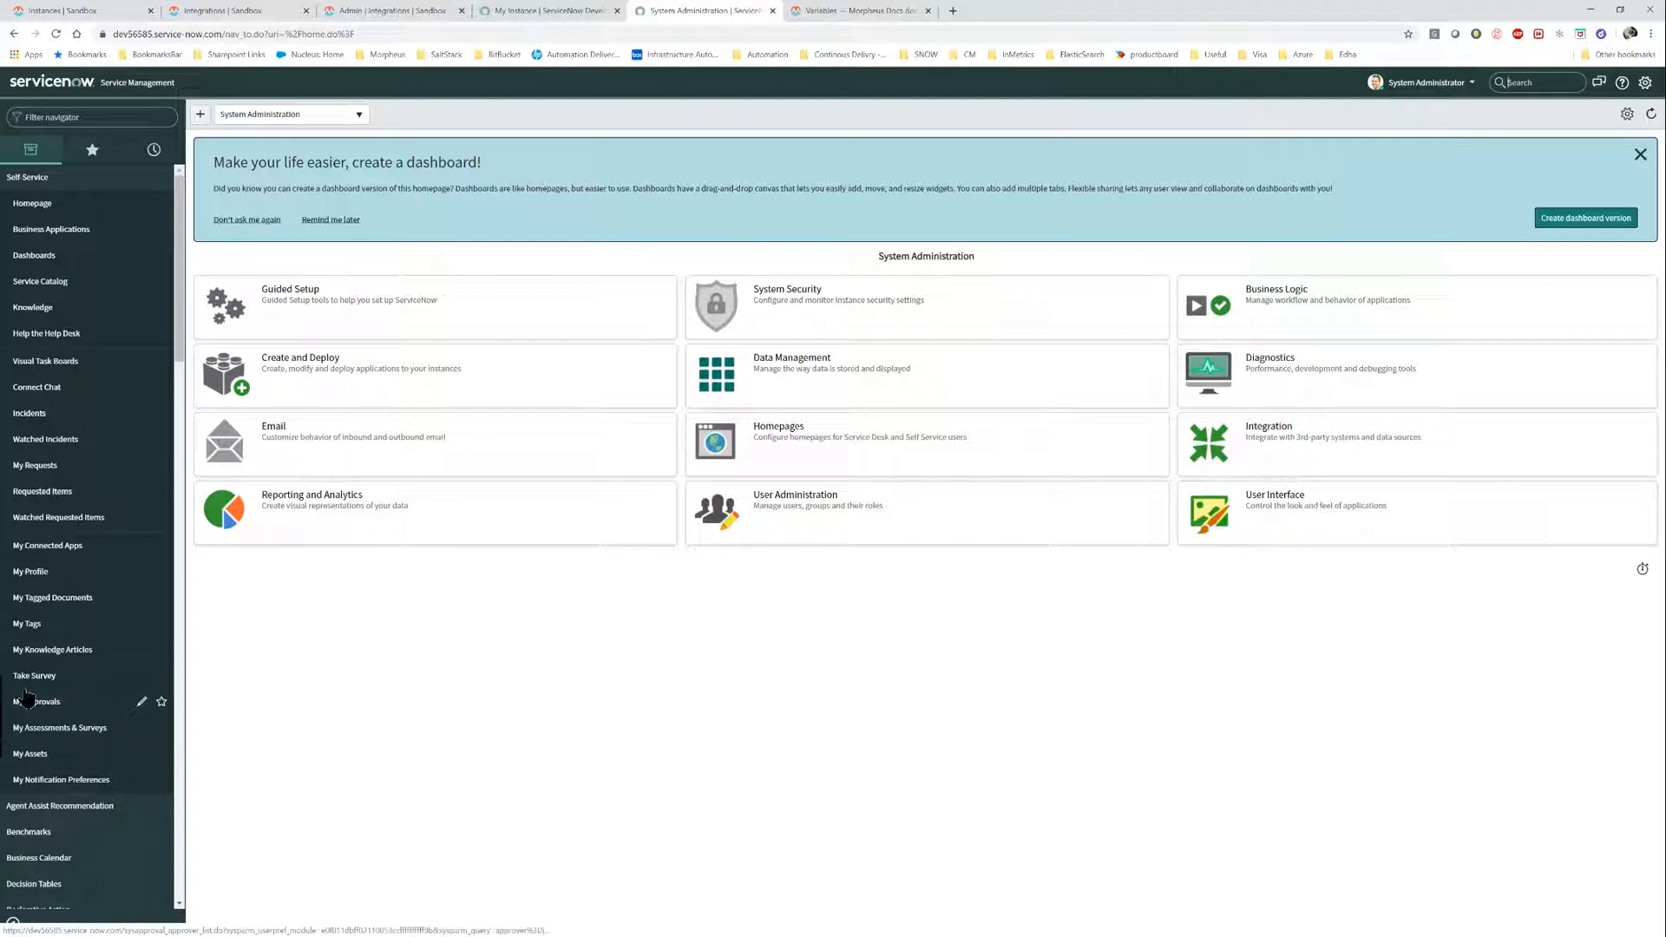
left_click(59, 116)
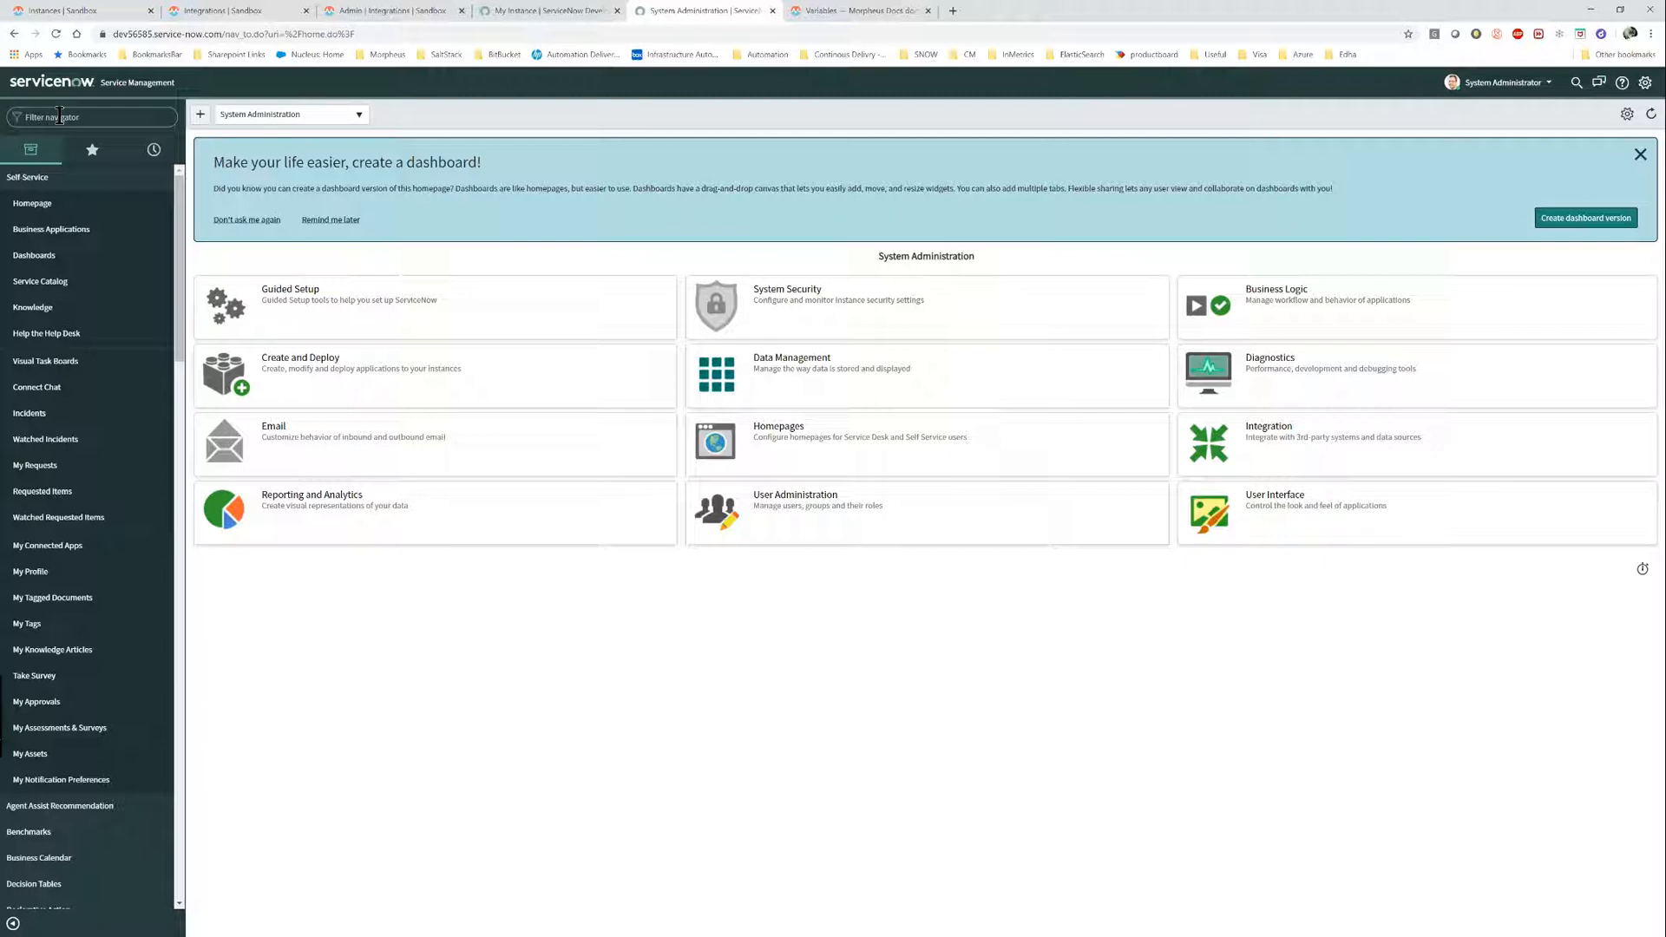
type("tequests")
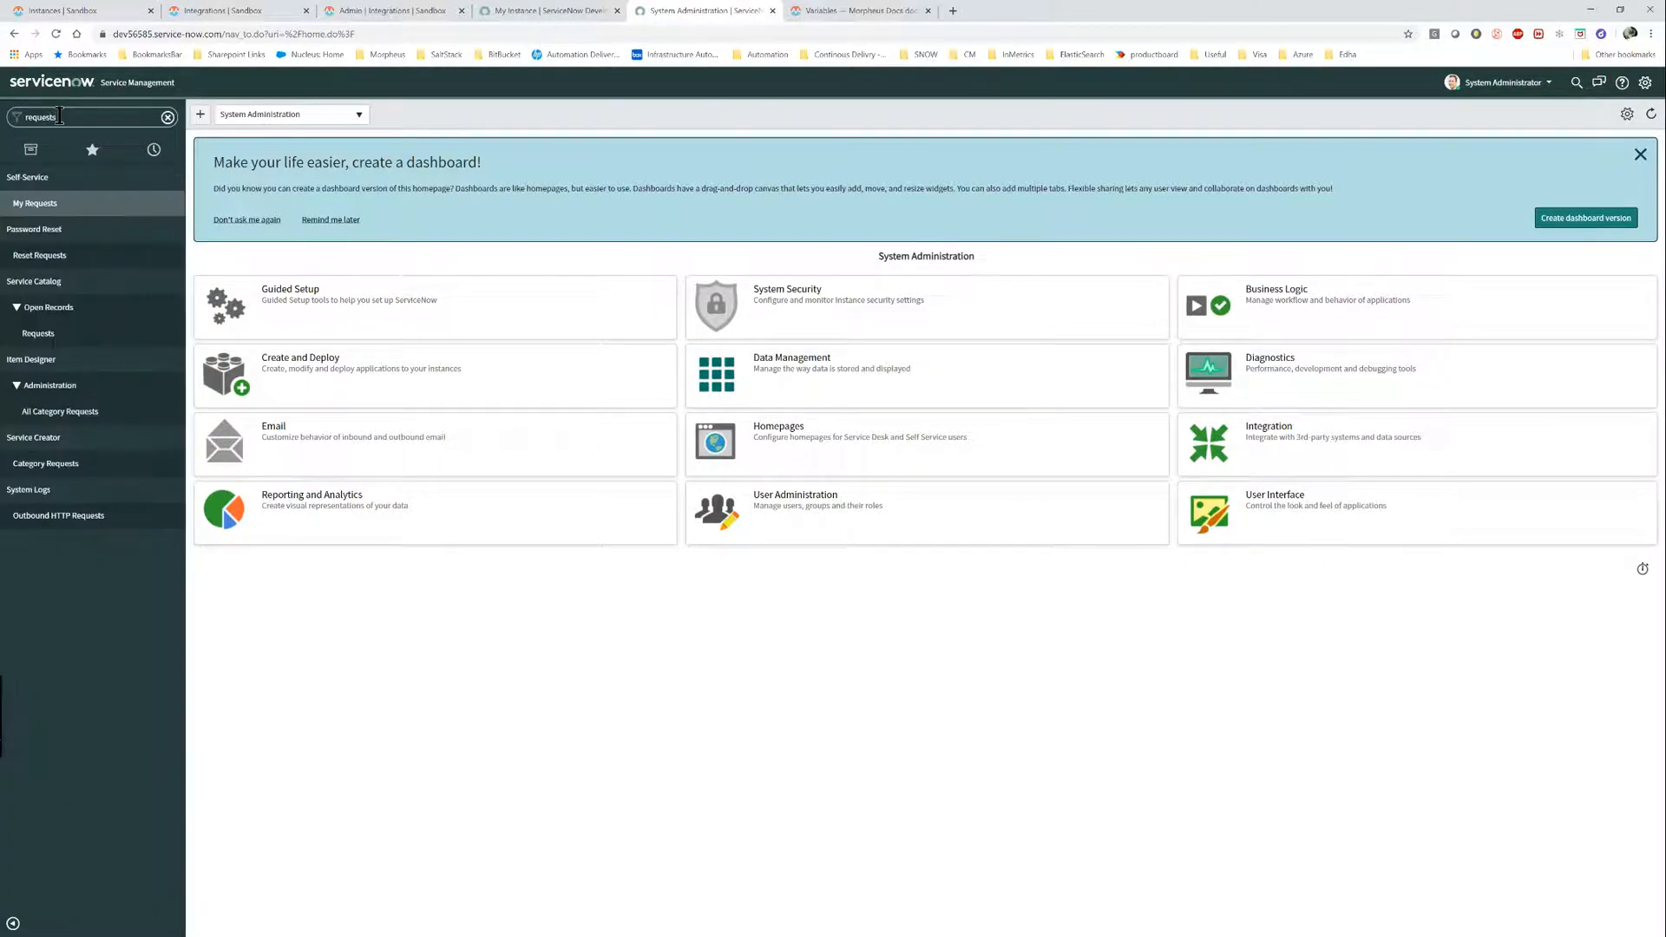
left_click(42, 204)
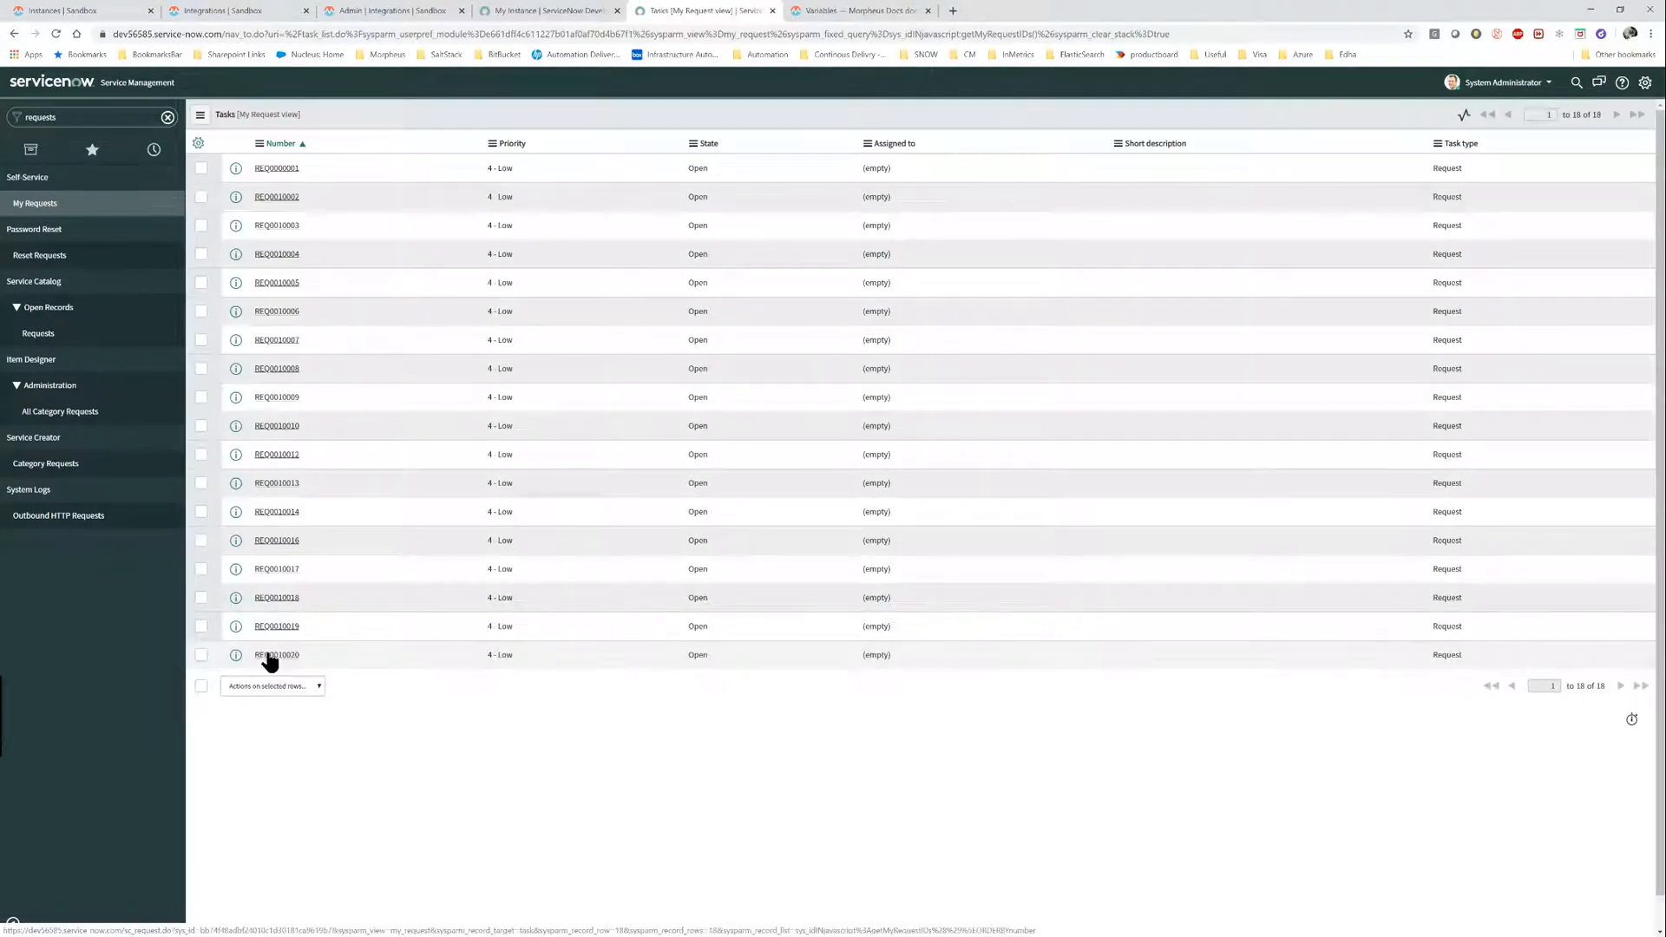
left_click(271, 656)
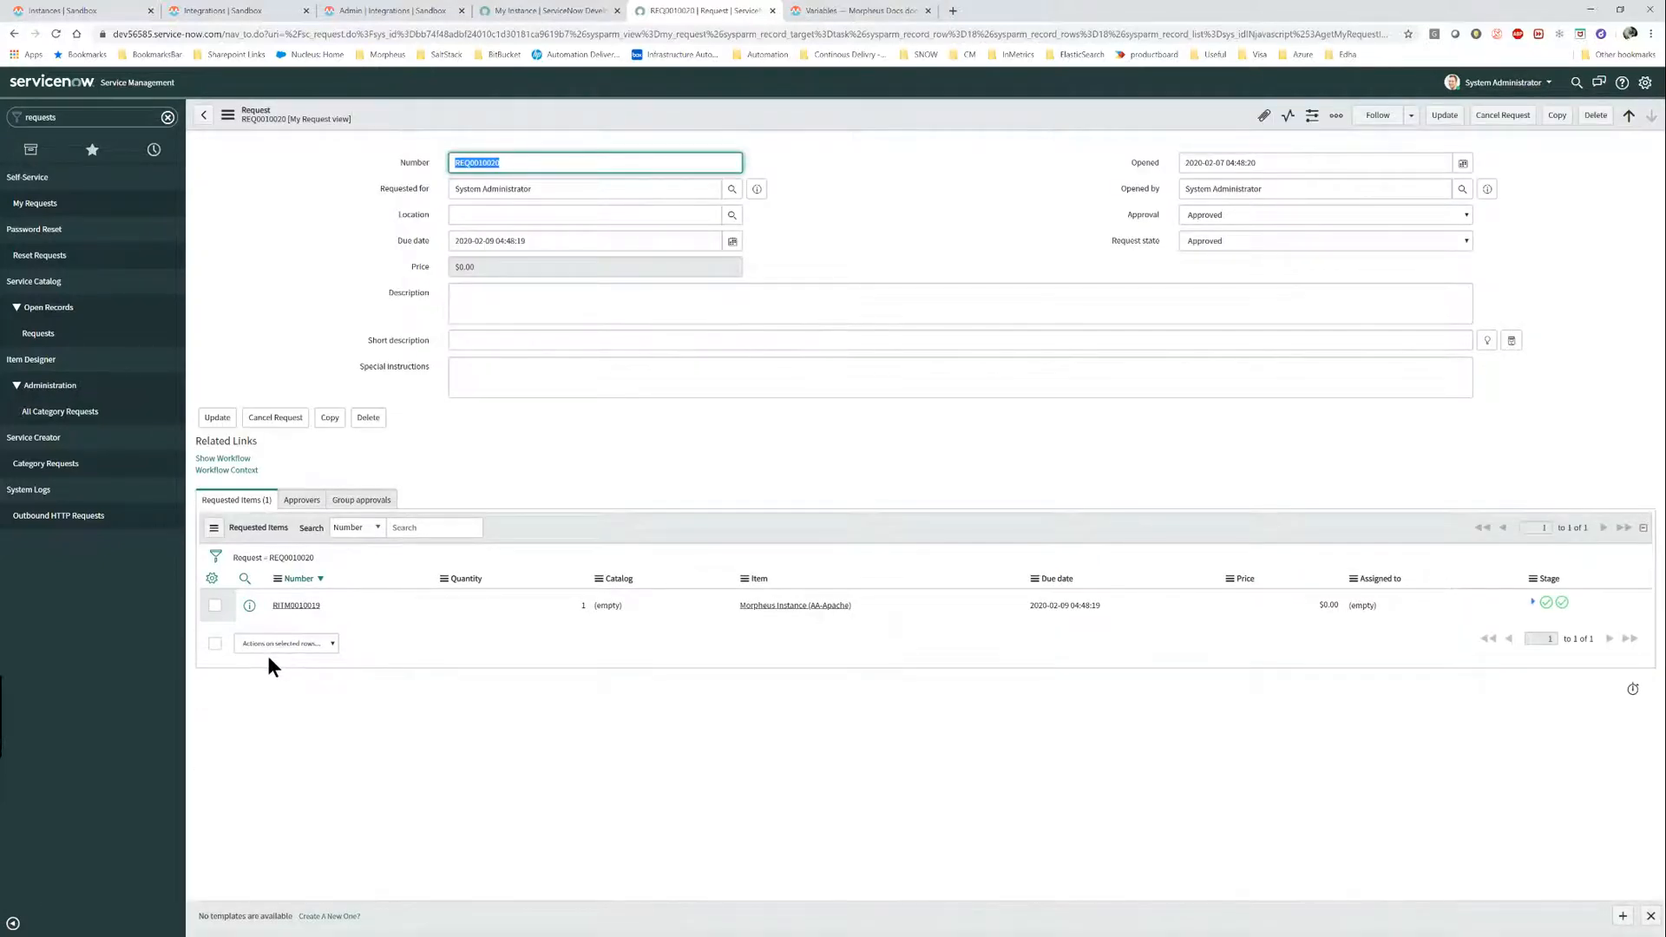
left_click(297, 607)
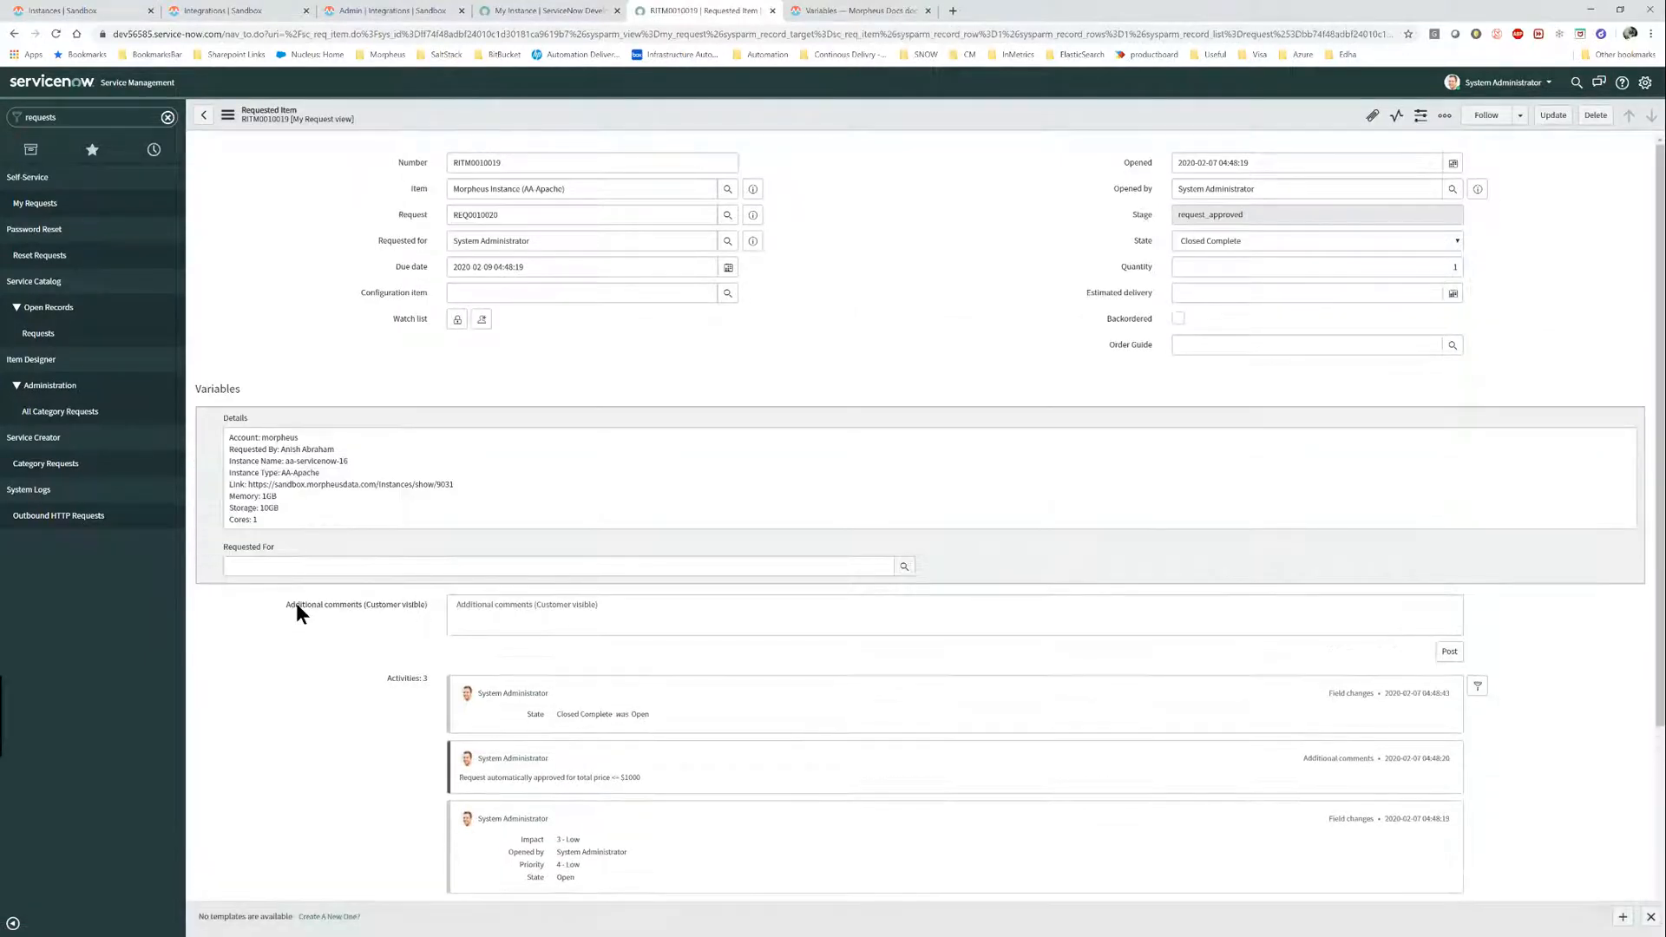
Review the account, instance name, link, memory, storage and cores in the requested item's details, and open its workflow.
scroll(295, 607, "down", 2)
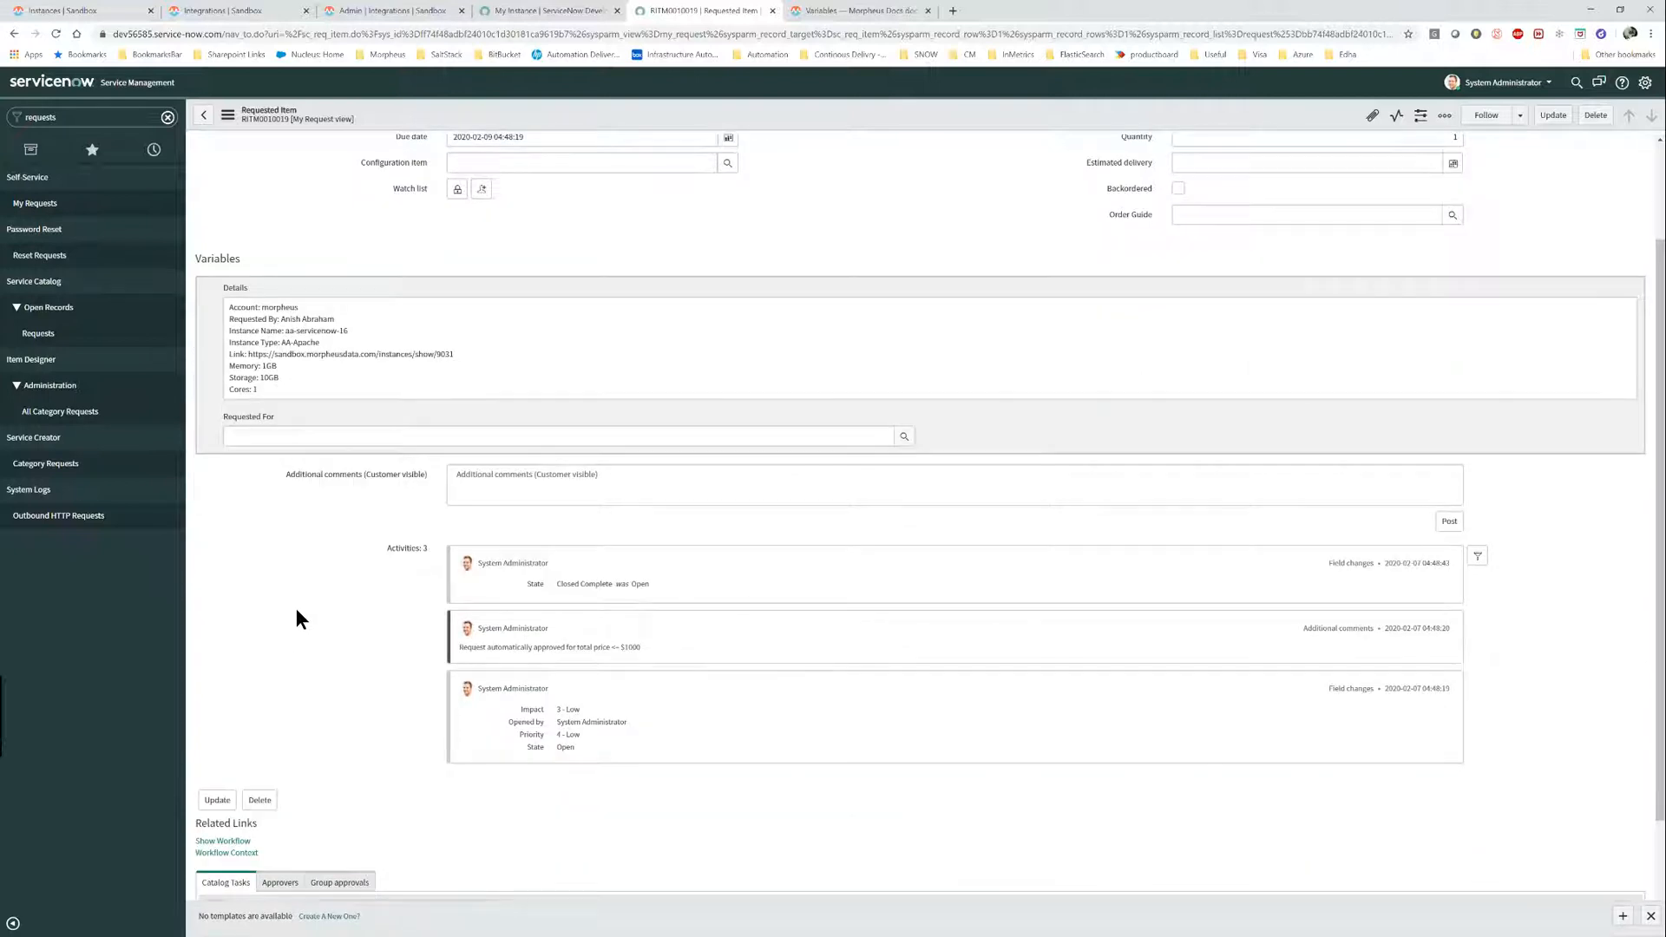
left_click_drag(274, 392, 228, 309)
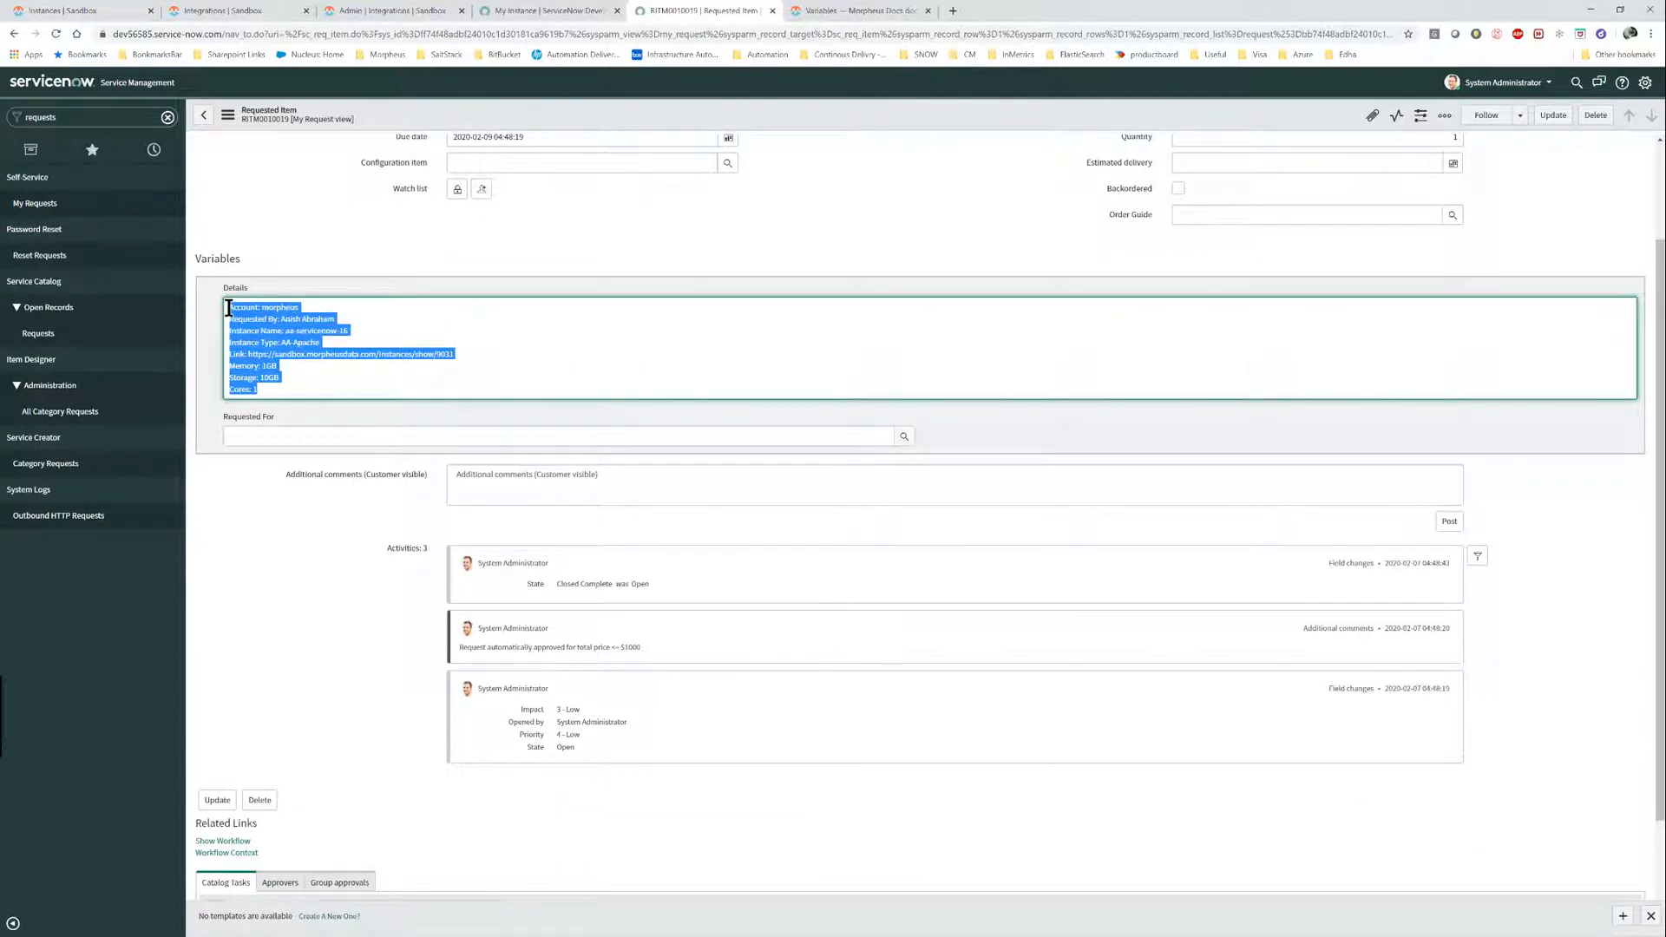
double_click(289, 307)
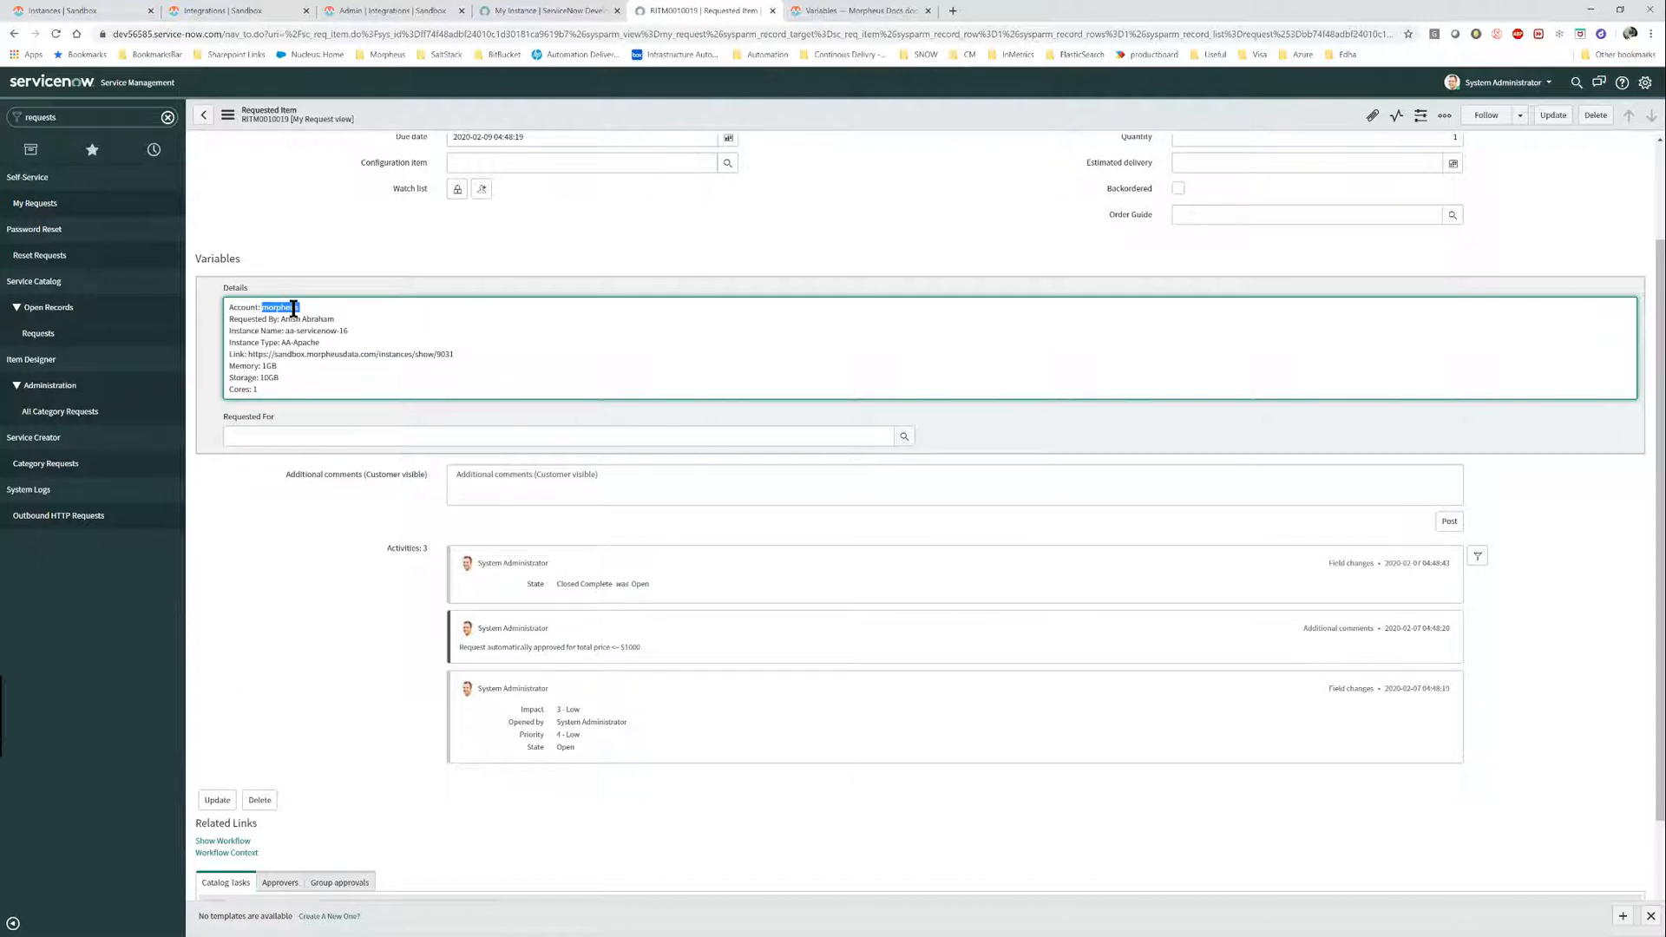
left_click_drag(290, 320, 317, 344)
left_click_drag(454, 354, 251, 352)
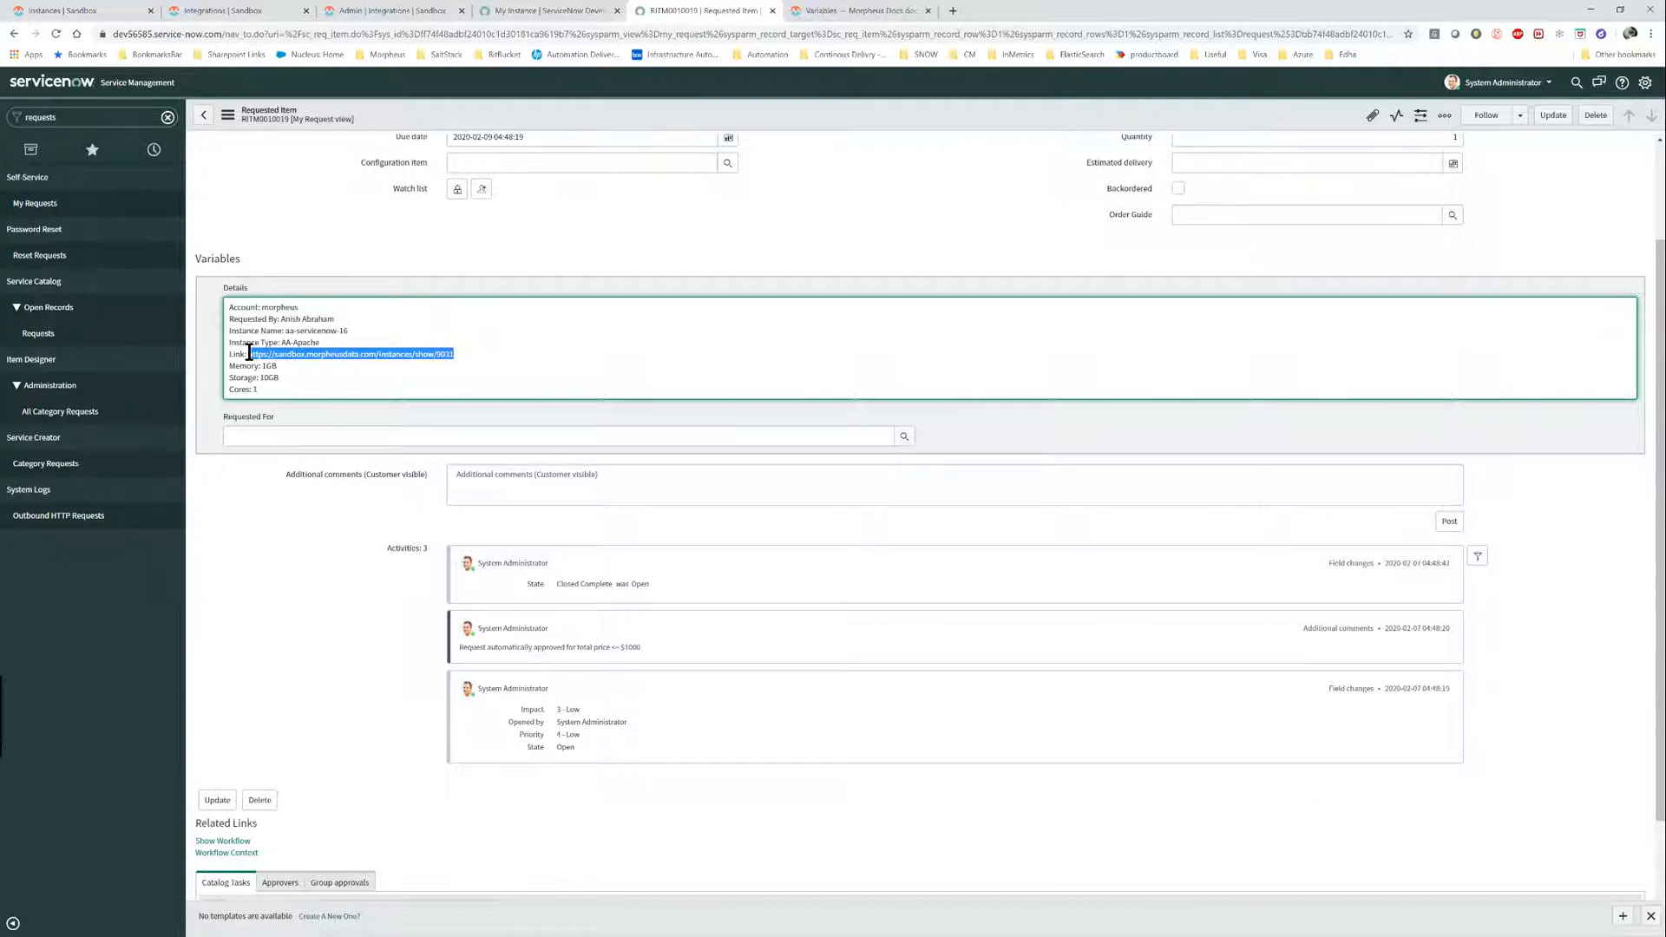
left_click_drag(279, 364, 269, 375)
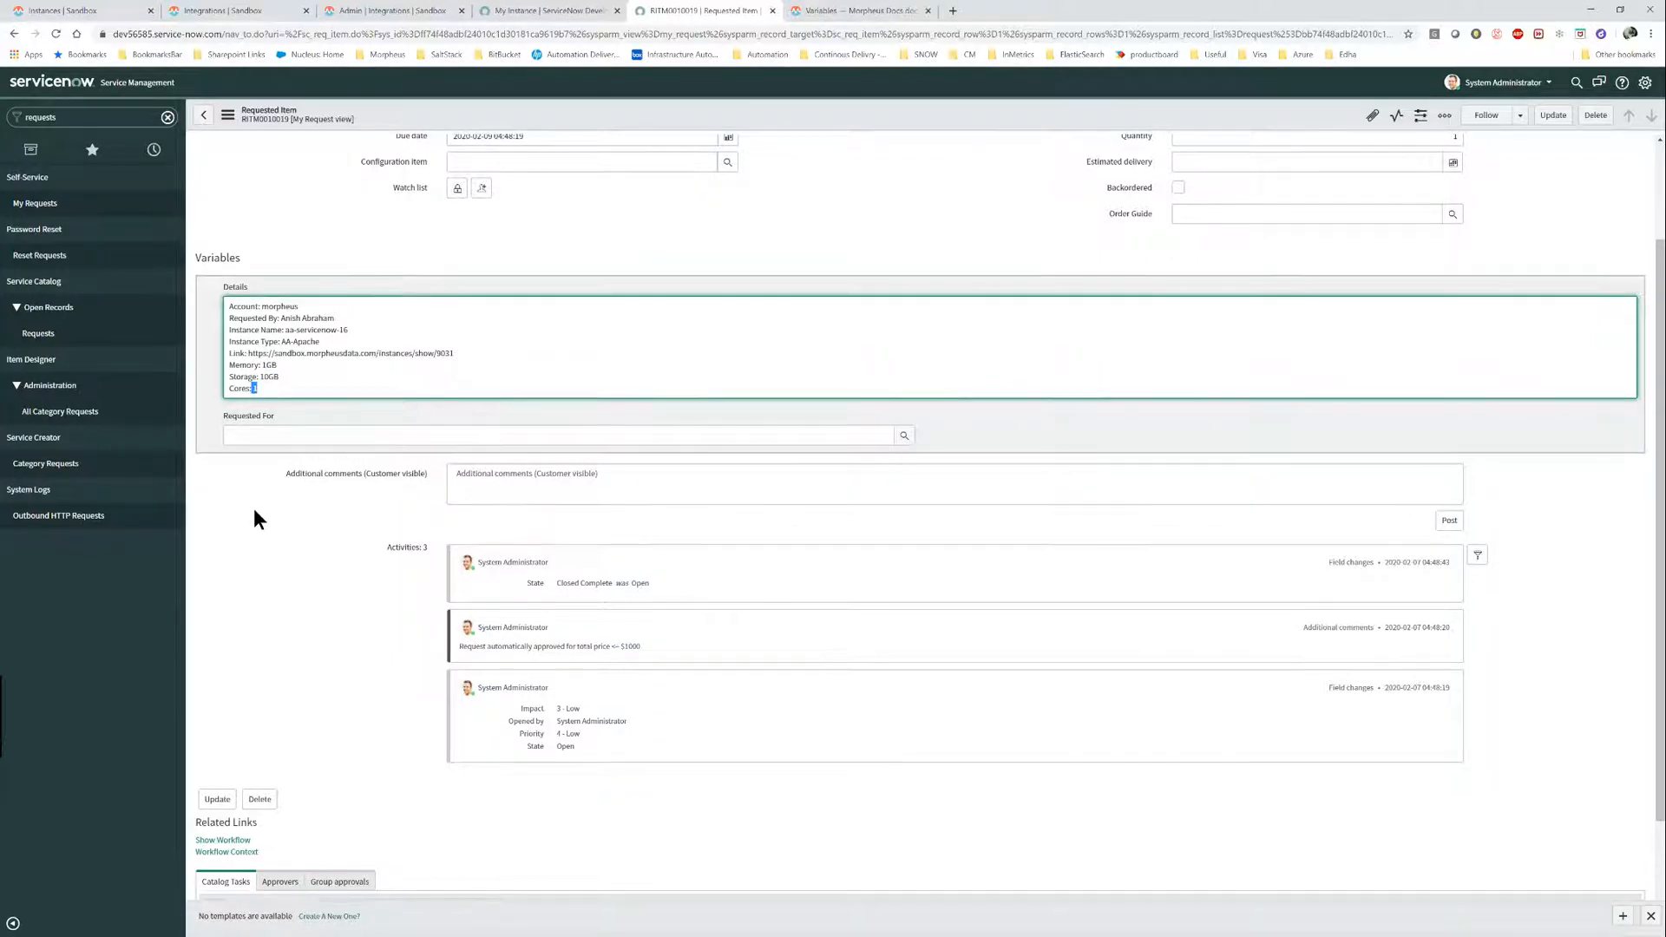
scroll(234, 695, "down", 2)
left_click(236, 701)
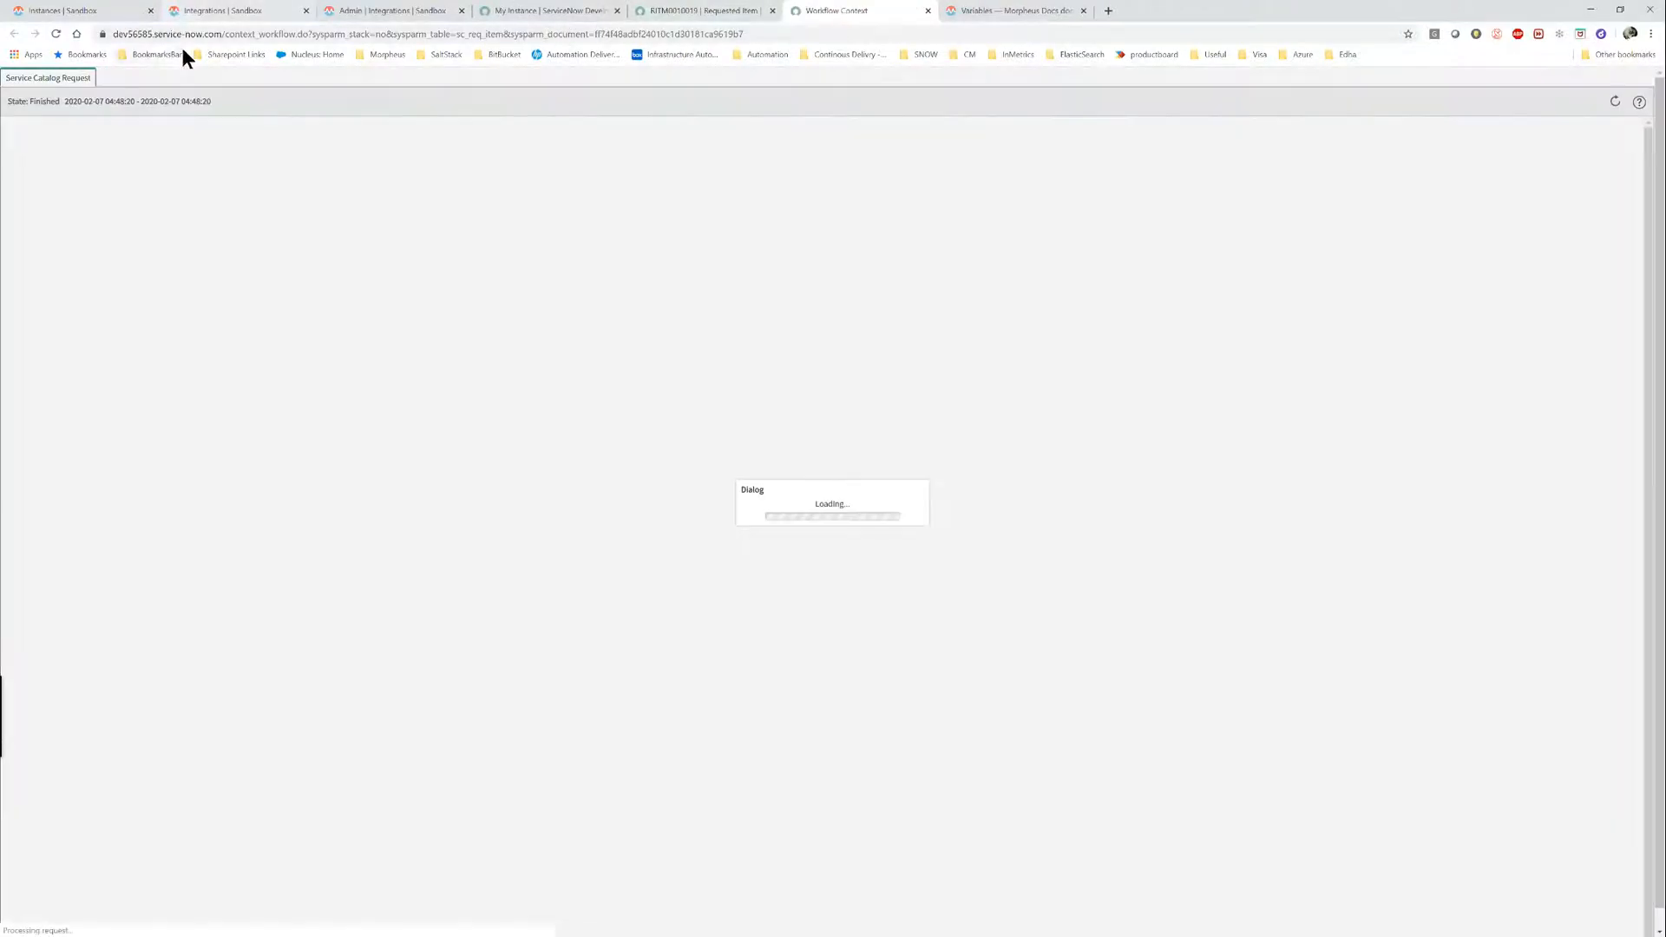
Switch to Morpheus and expand the Provision entry in the aa-servicenow-16 instance's history to check its deployment stages.
left_click(110, 21)
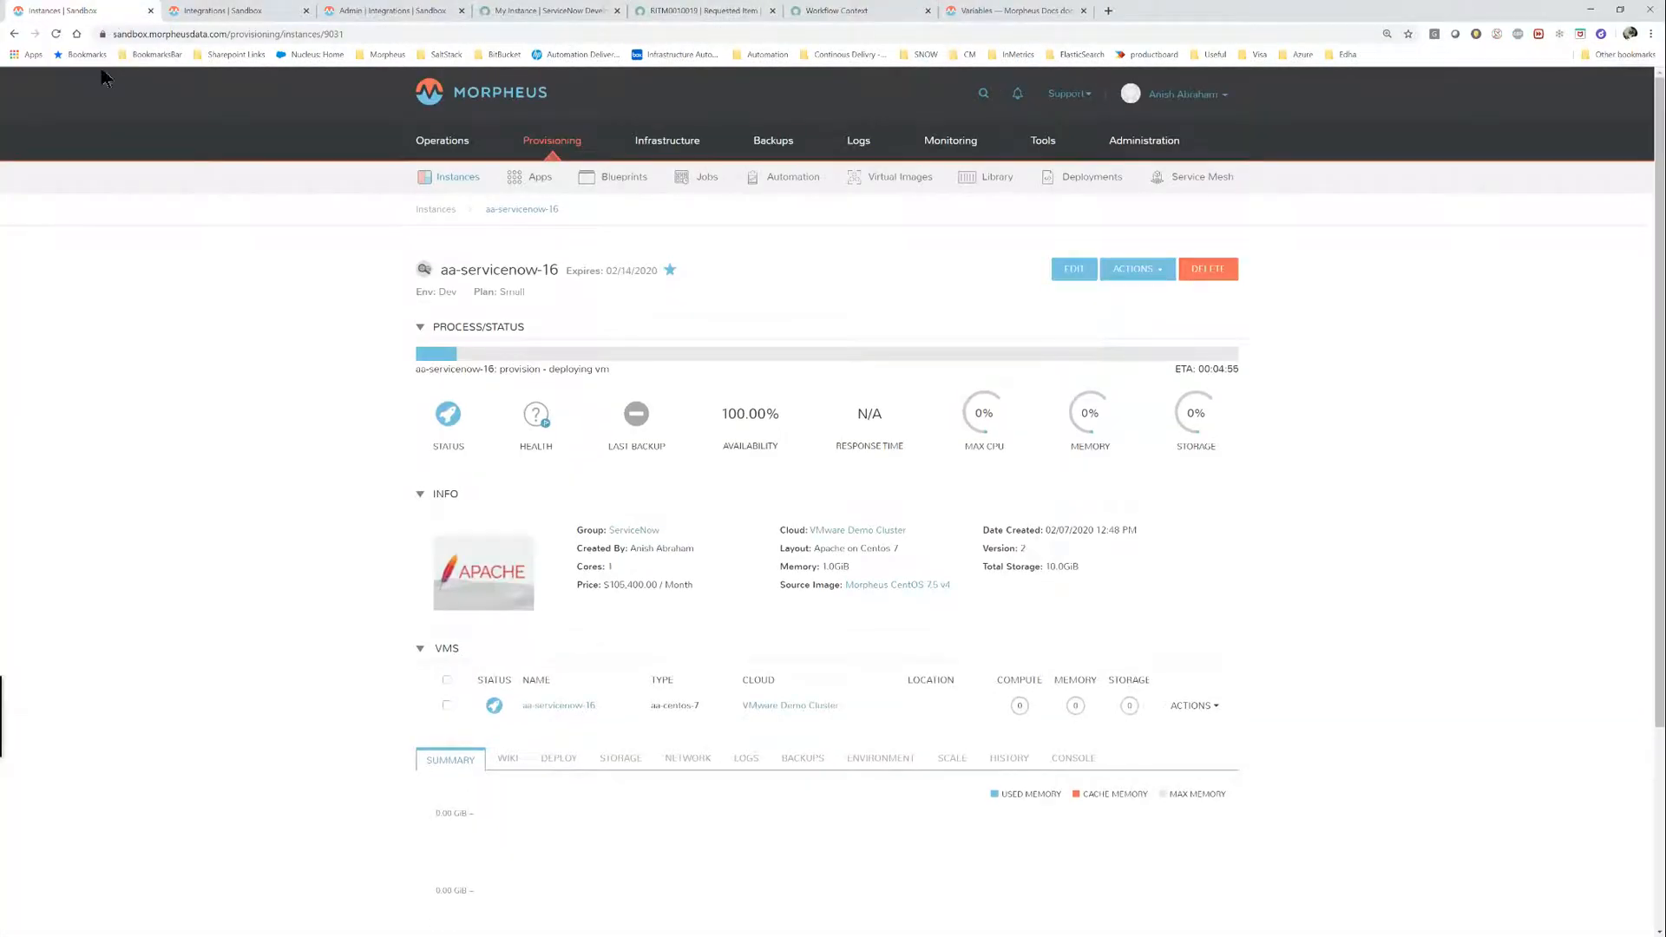
left_click(1005, 760)
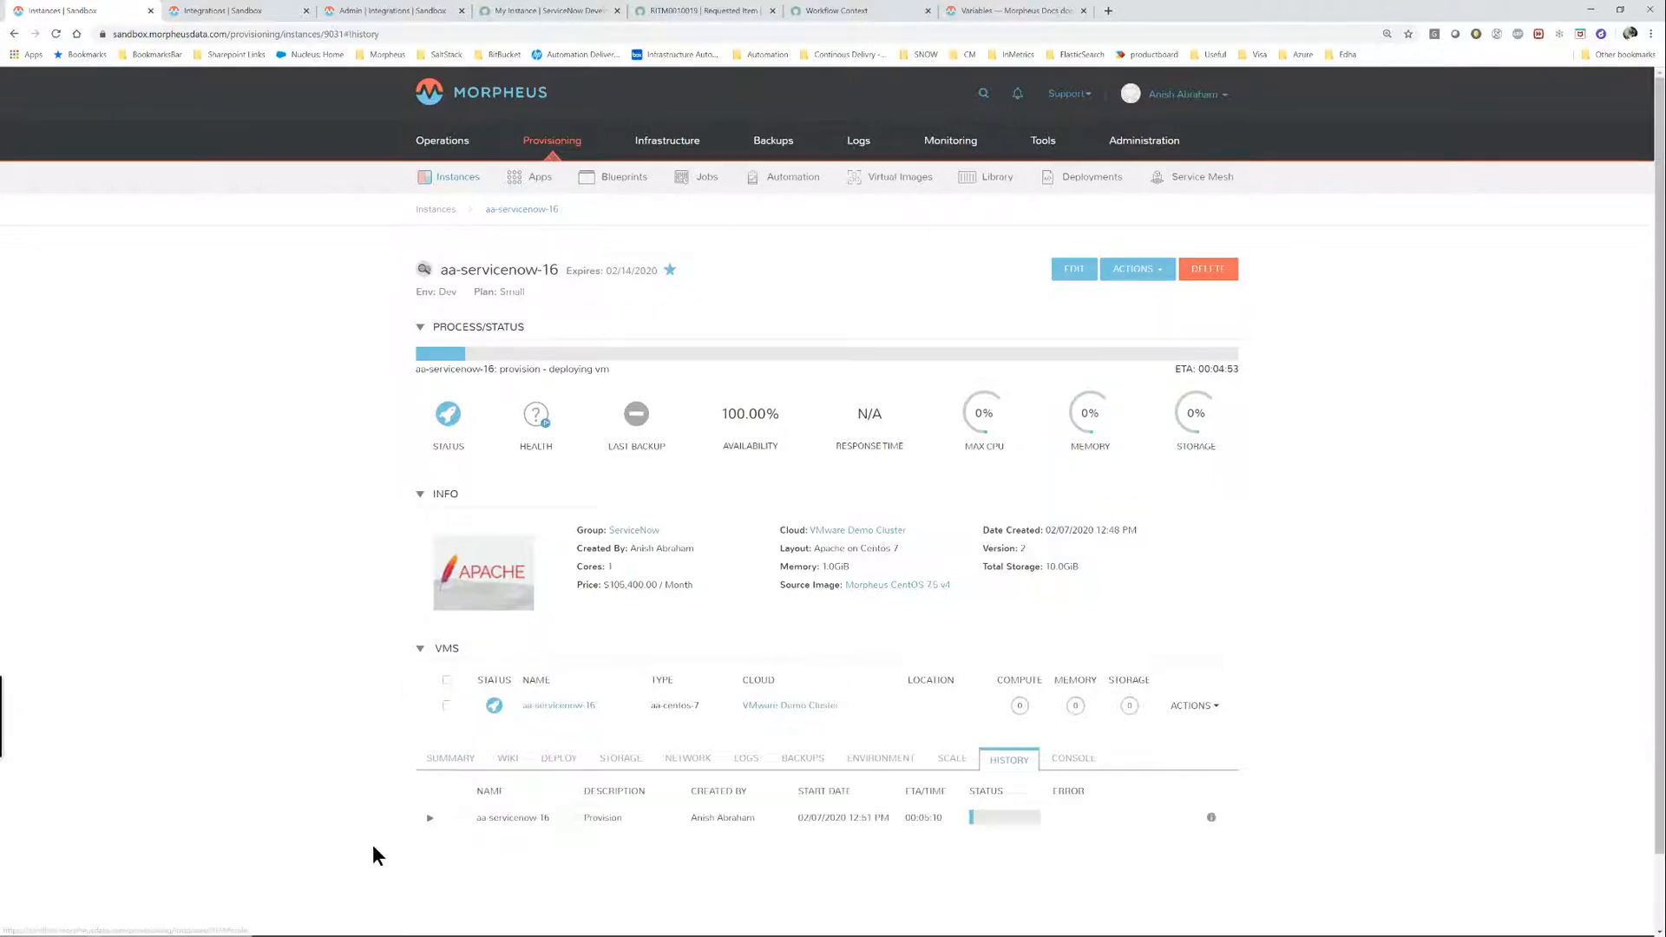
left_click(429, 818)
scroll(217, 617, "down", 2)
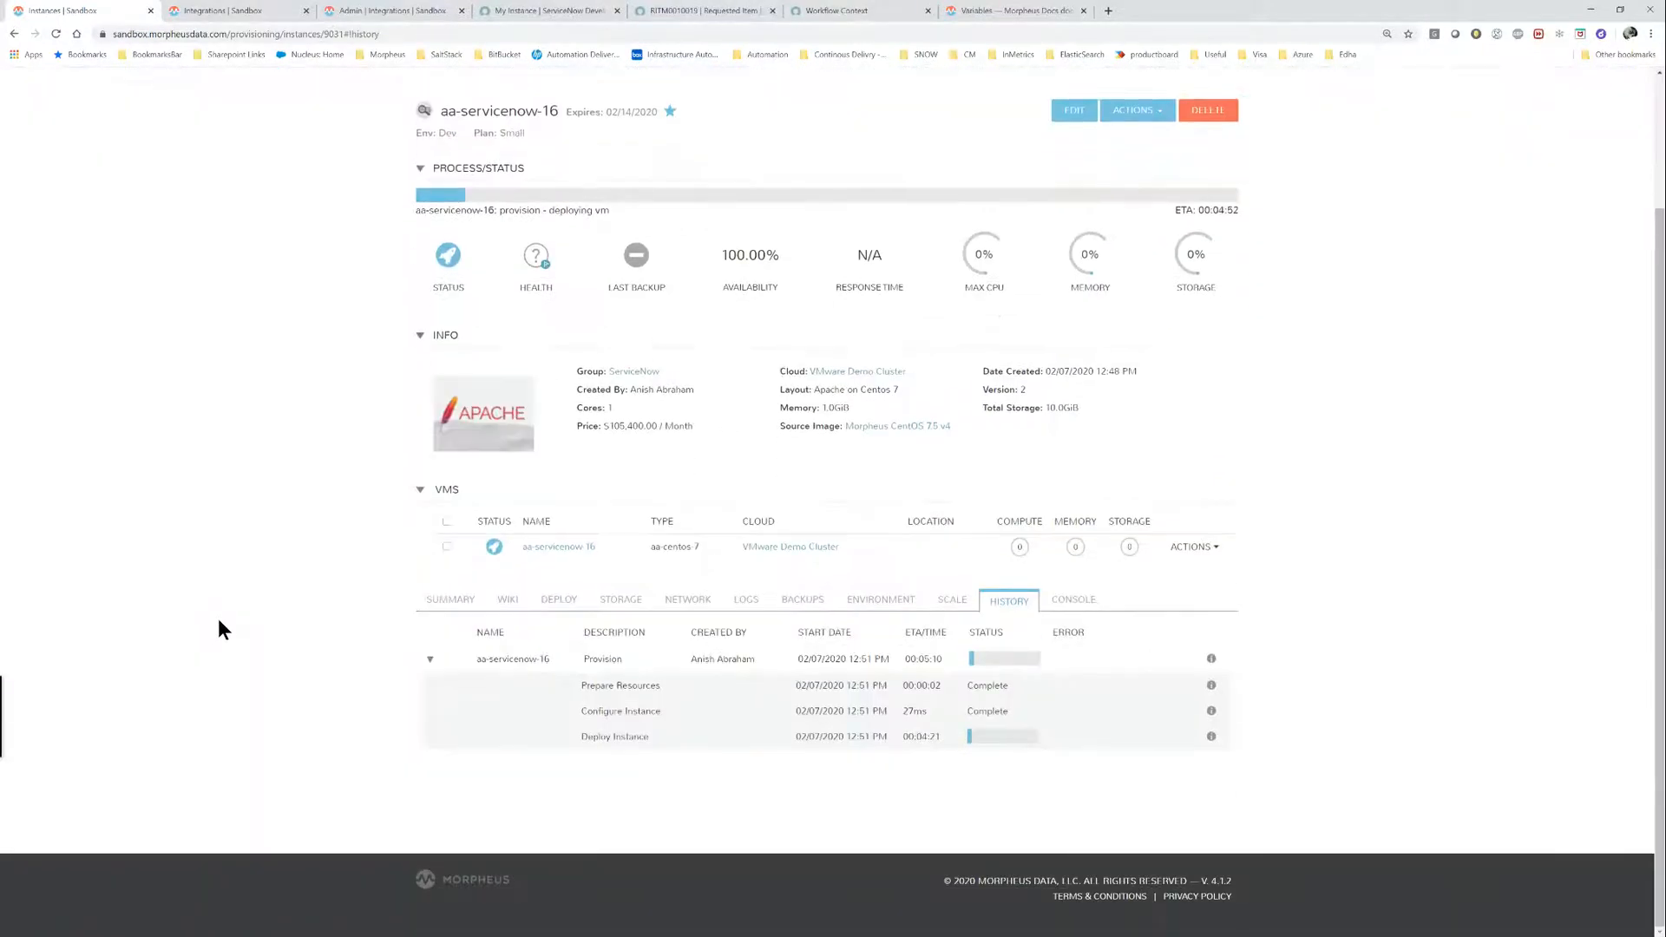
scroll(217, 616, "up", 2)
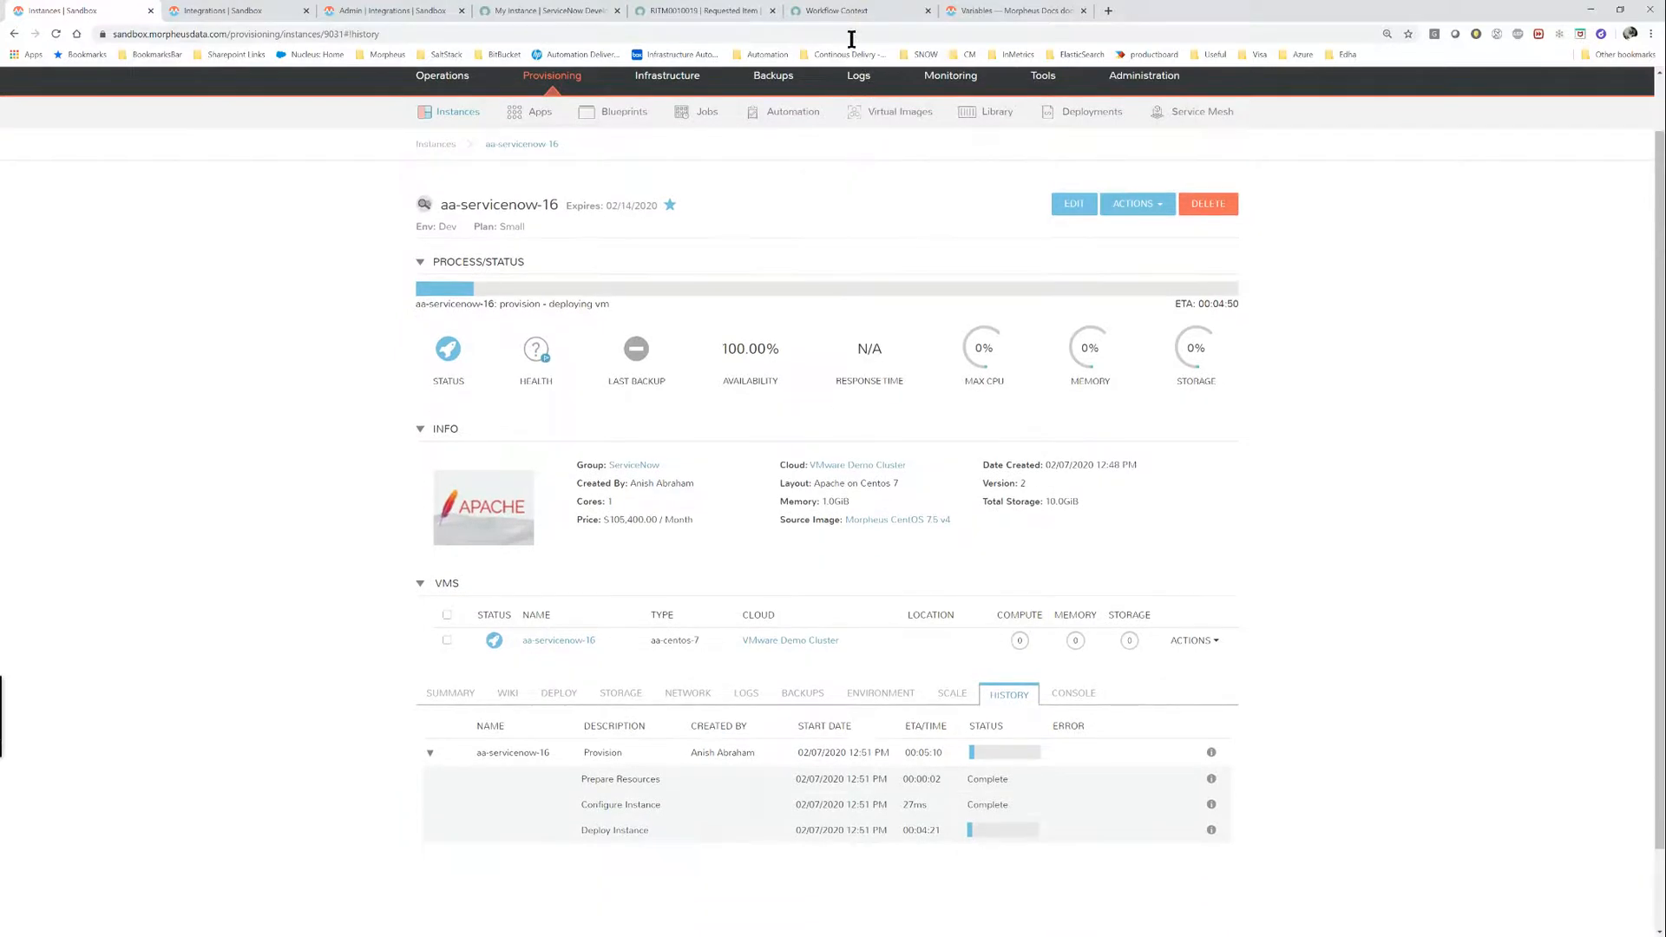
Examine the Approval Action in the ServiceNow workflow diagram, close the diagram and return to the requested item.
left_click(847, 13)
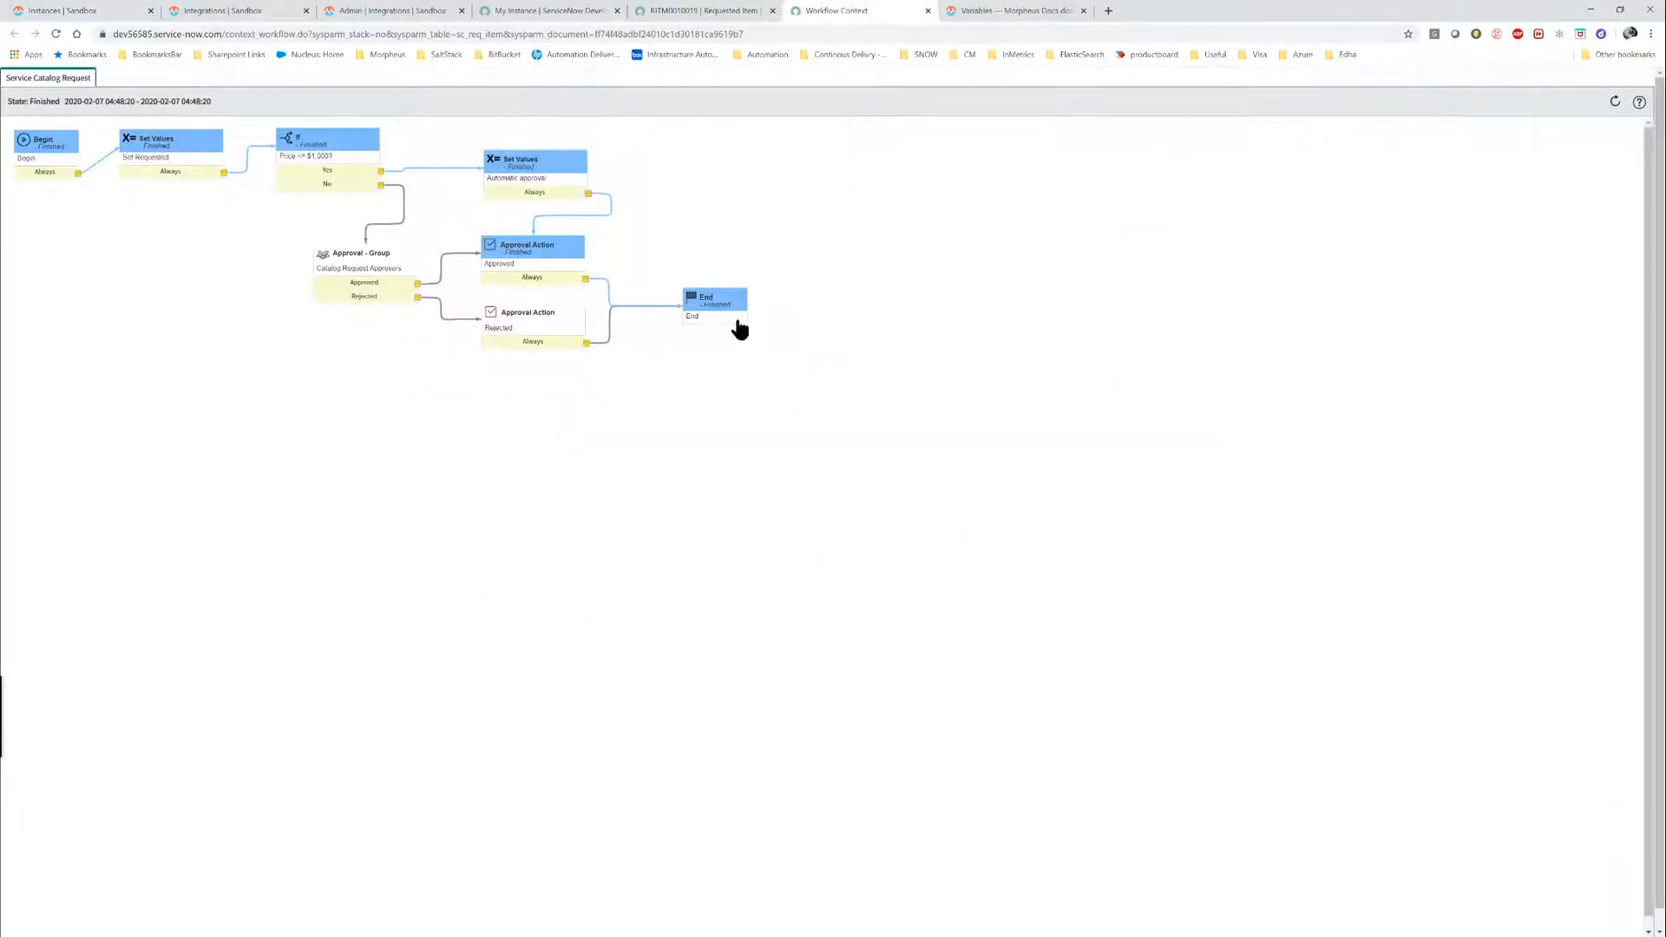
mouse_move(553, 259)
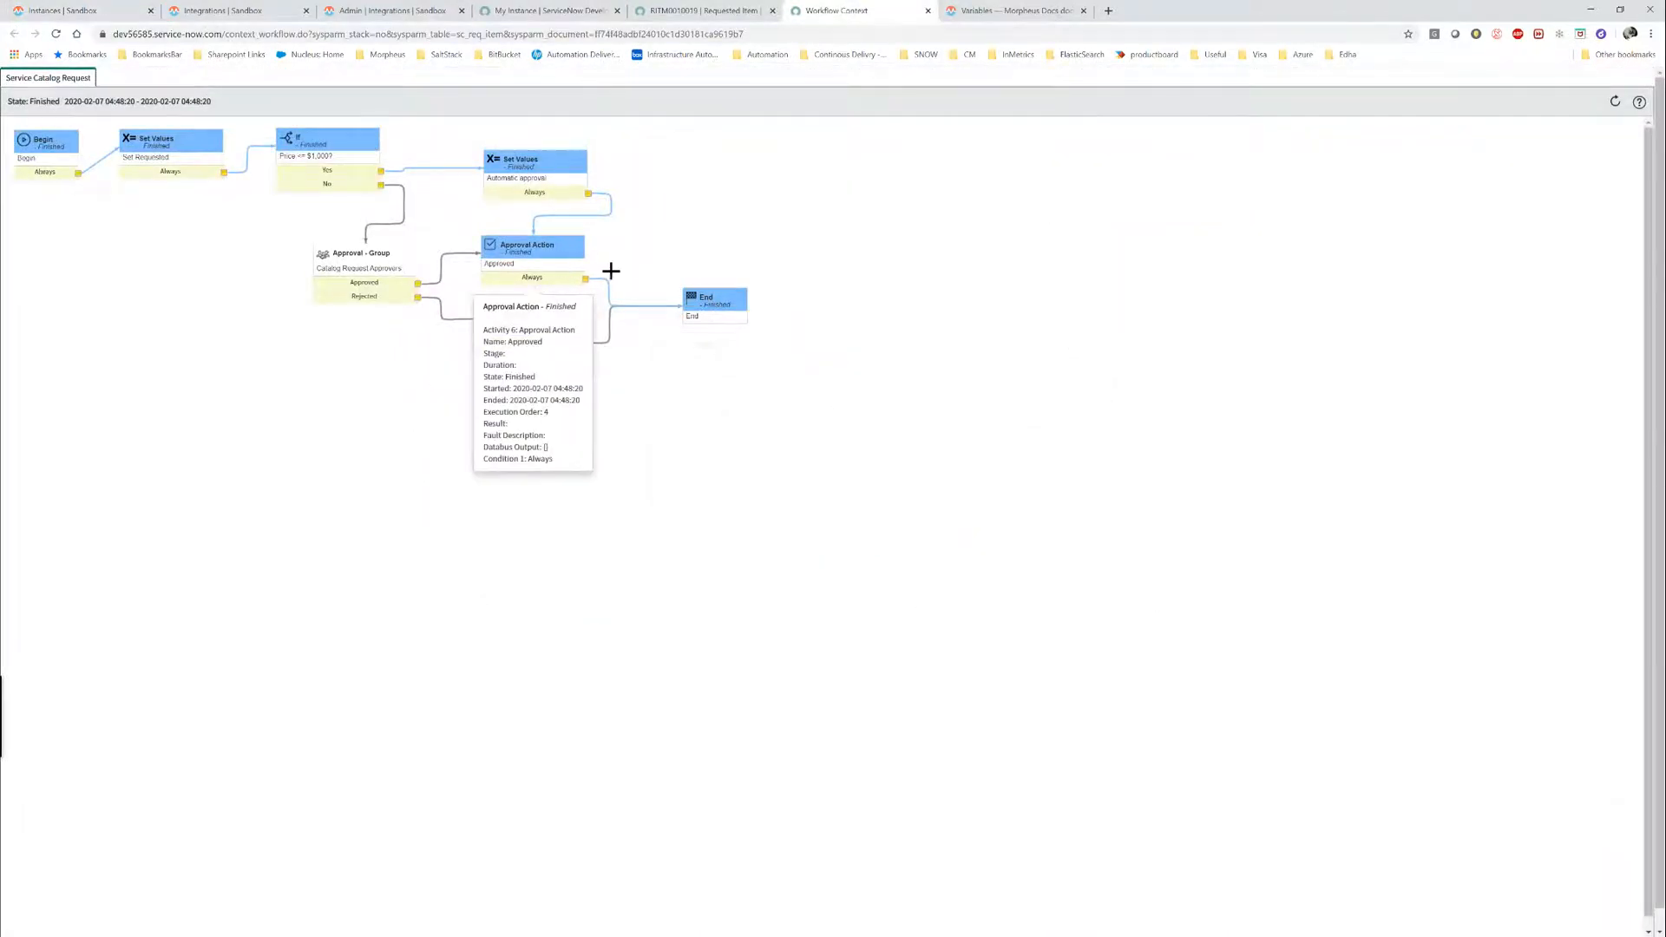
left_click(927, 10)
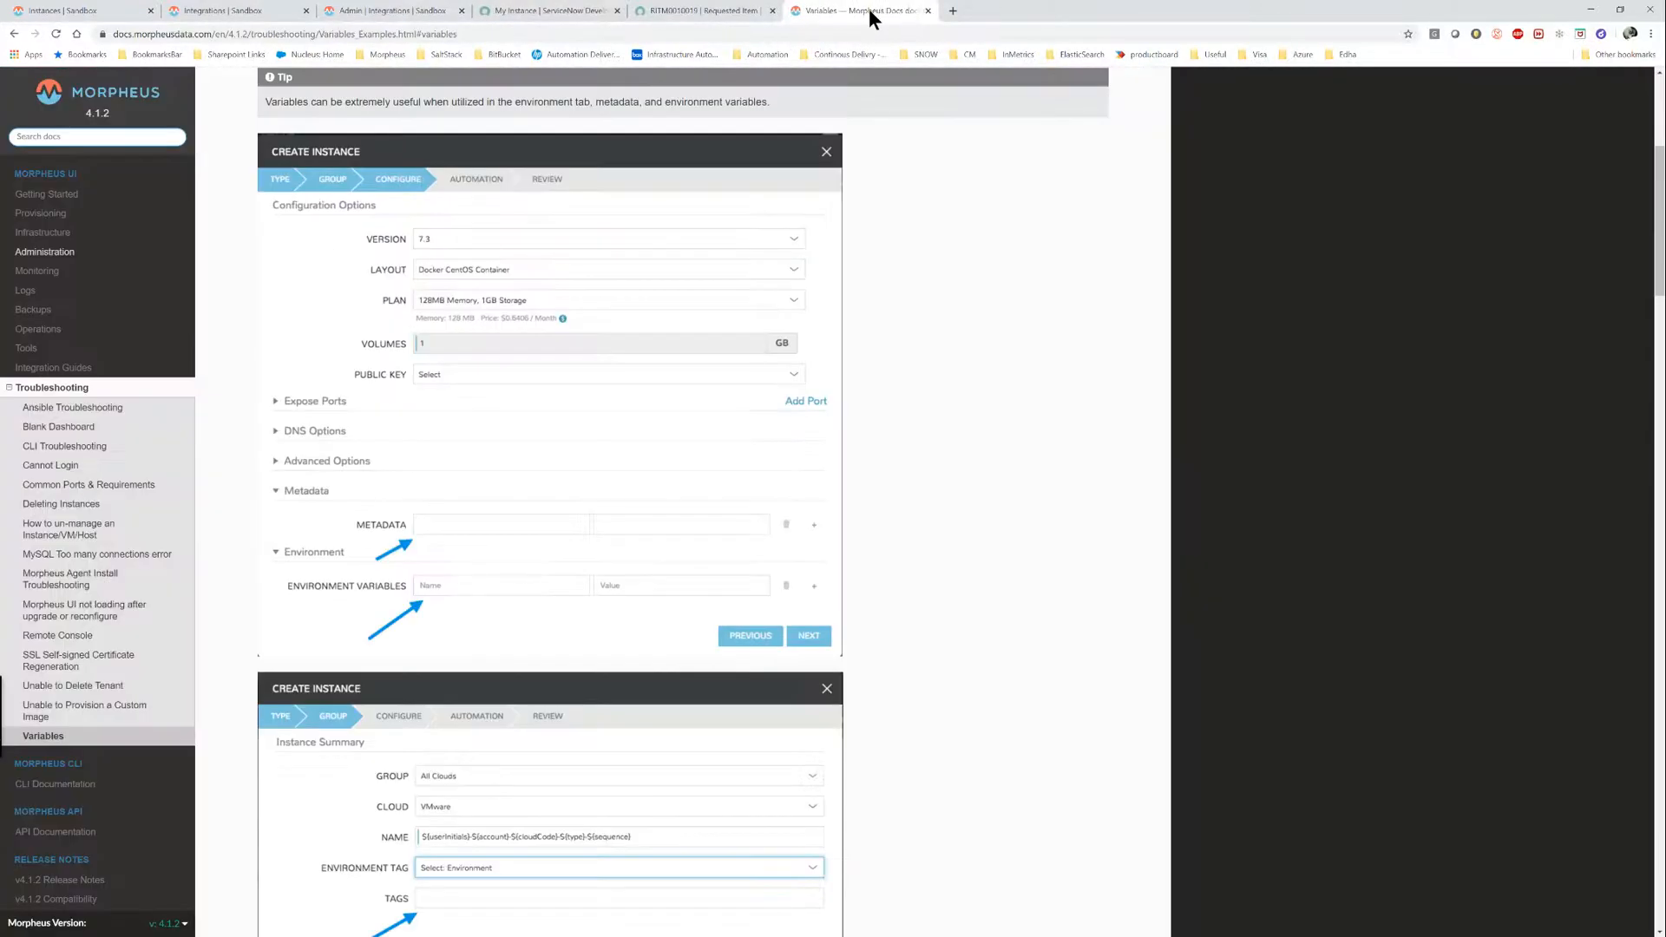
left_click(736, 14)
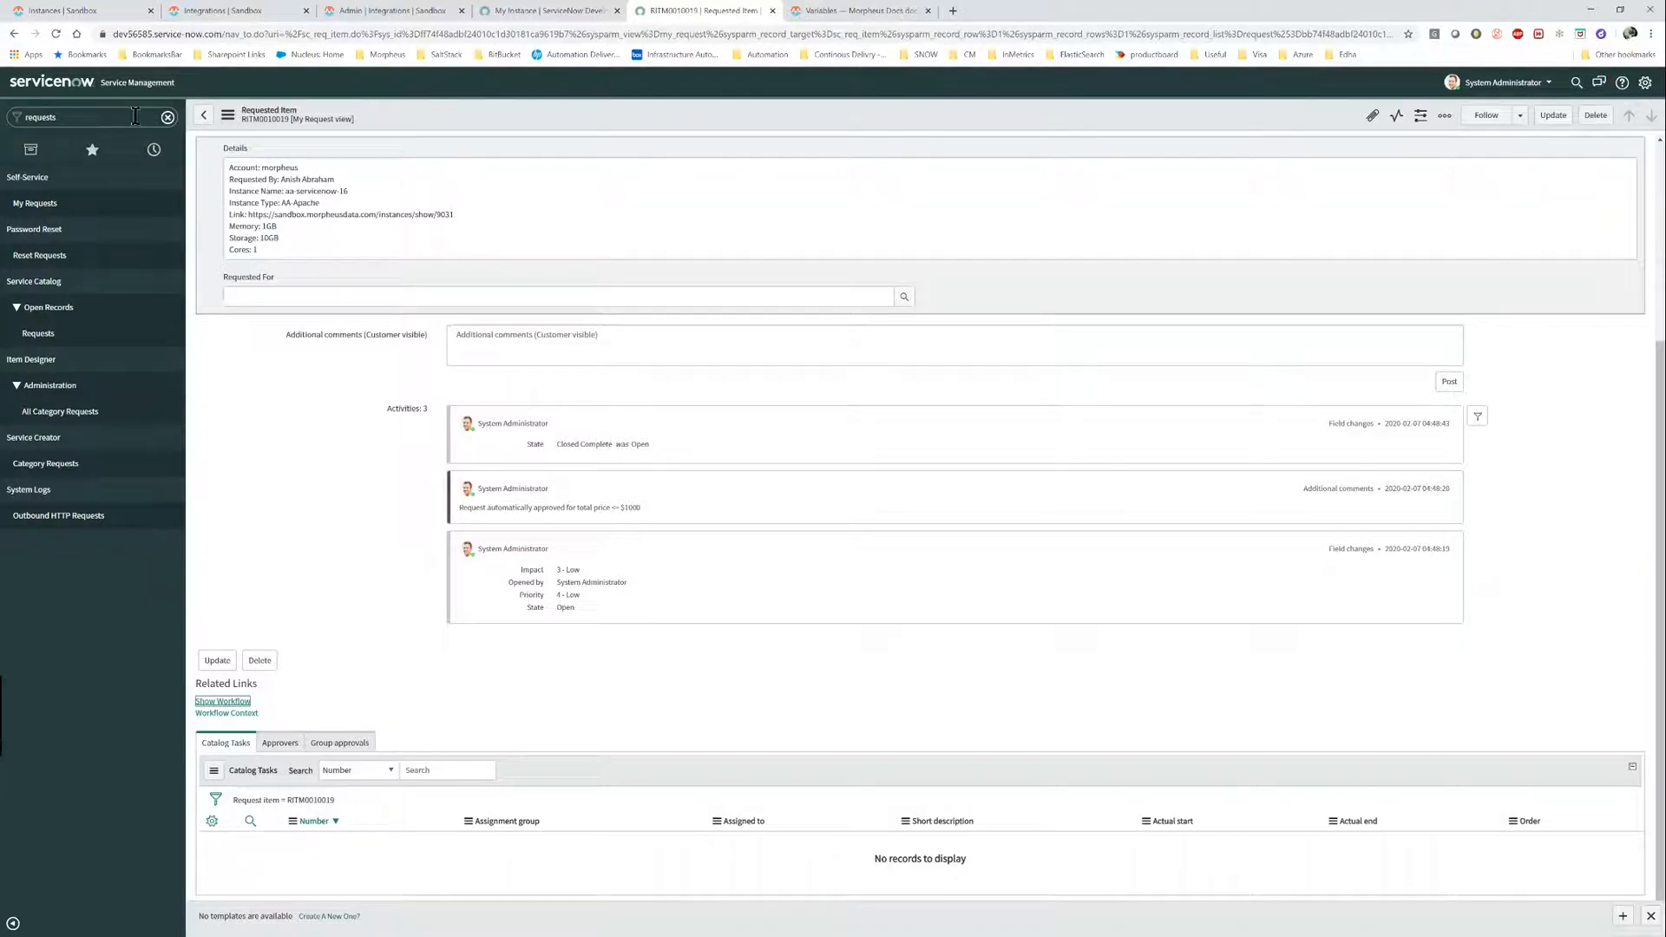
Filter the ServiceNow navigator for "base" and list all configuration items under Base Items.
left_click(61, 117)
type("base")
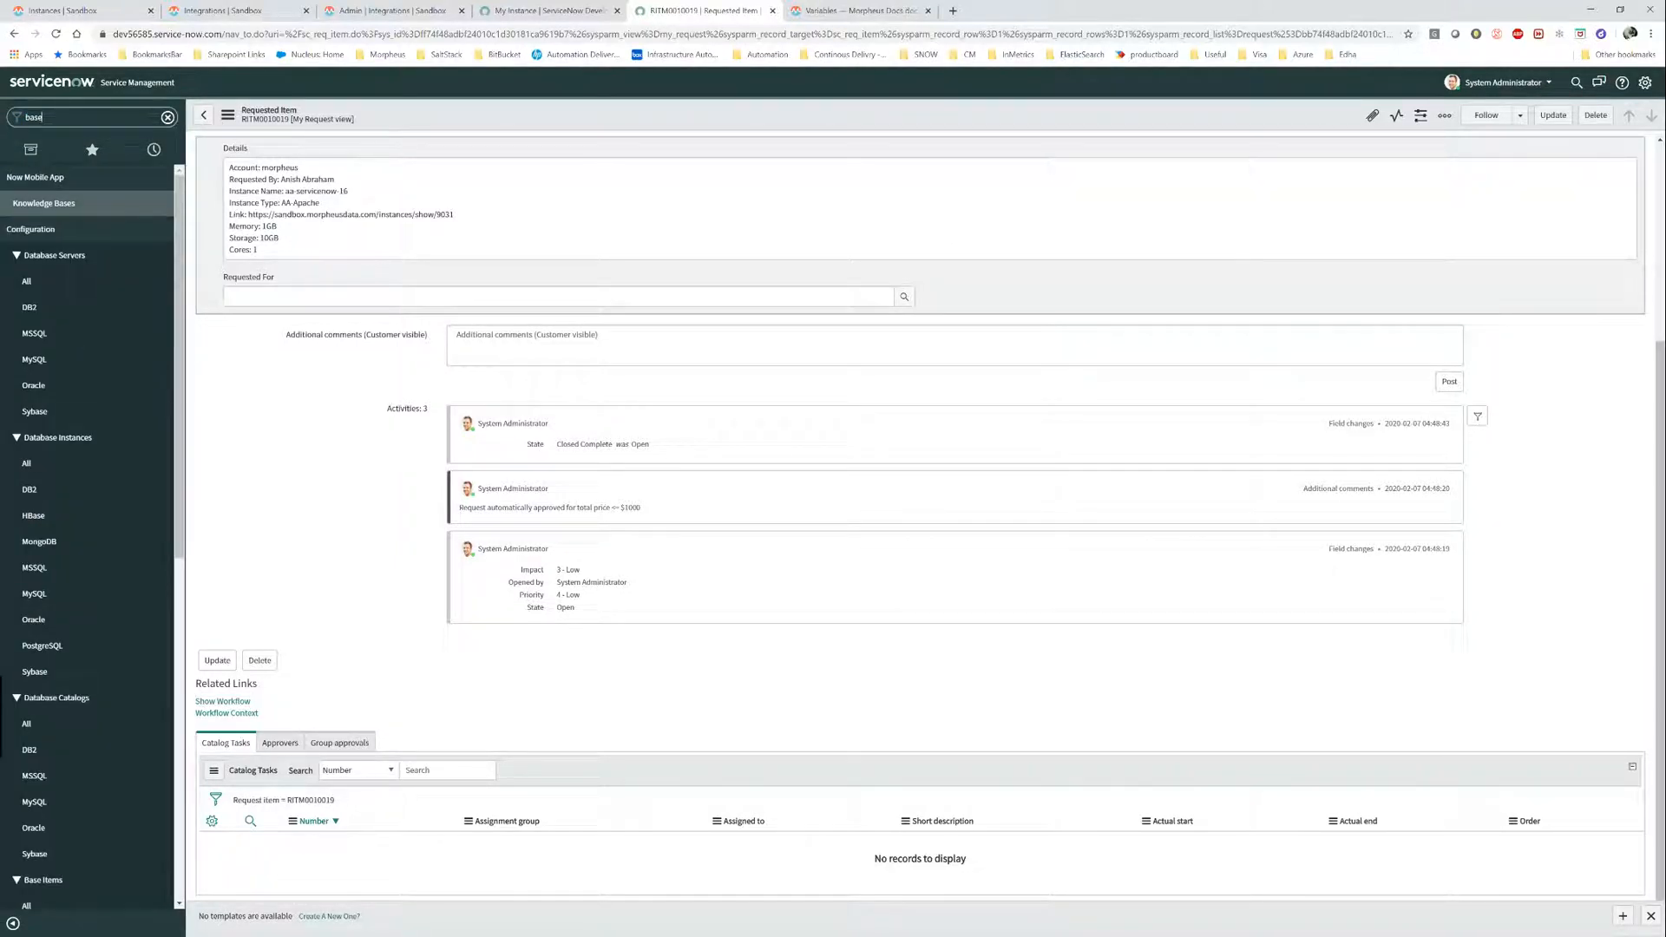
scroll(30, 757, "down", 3)
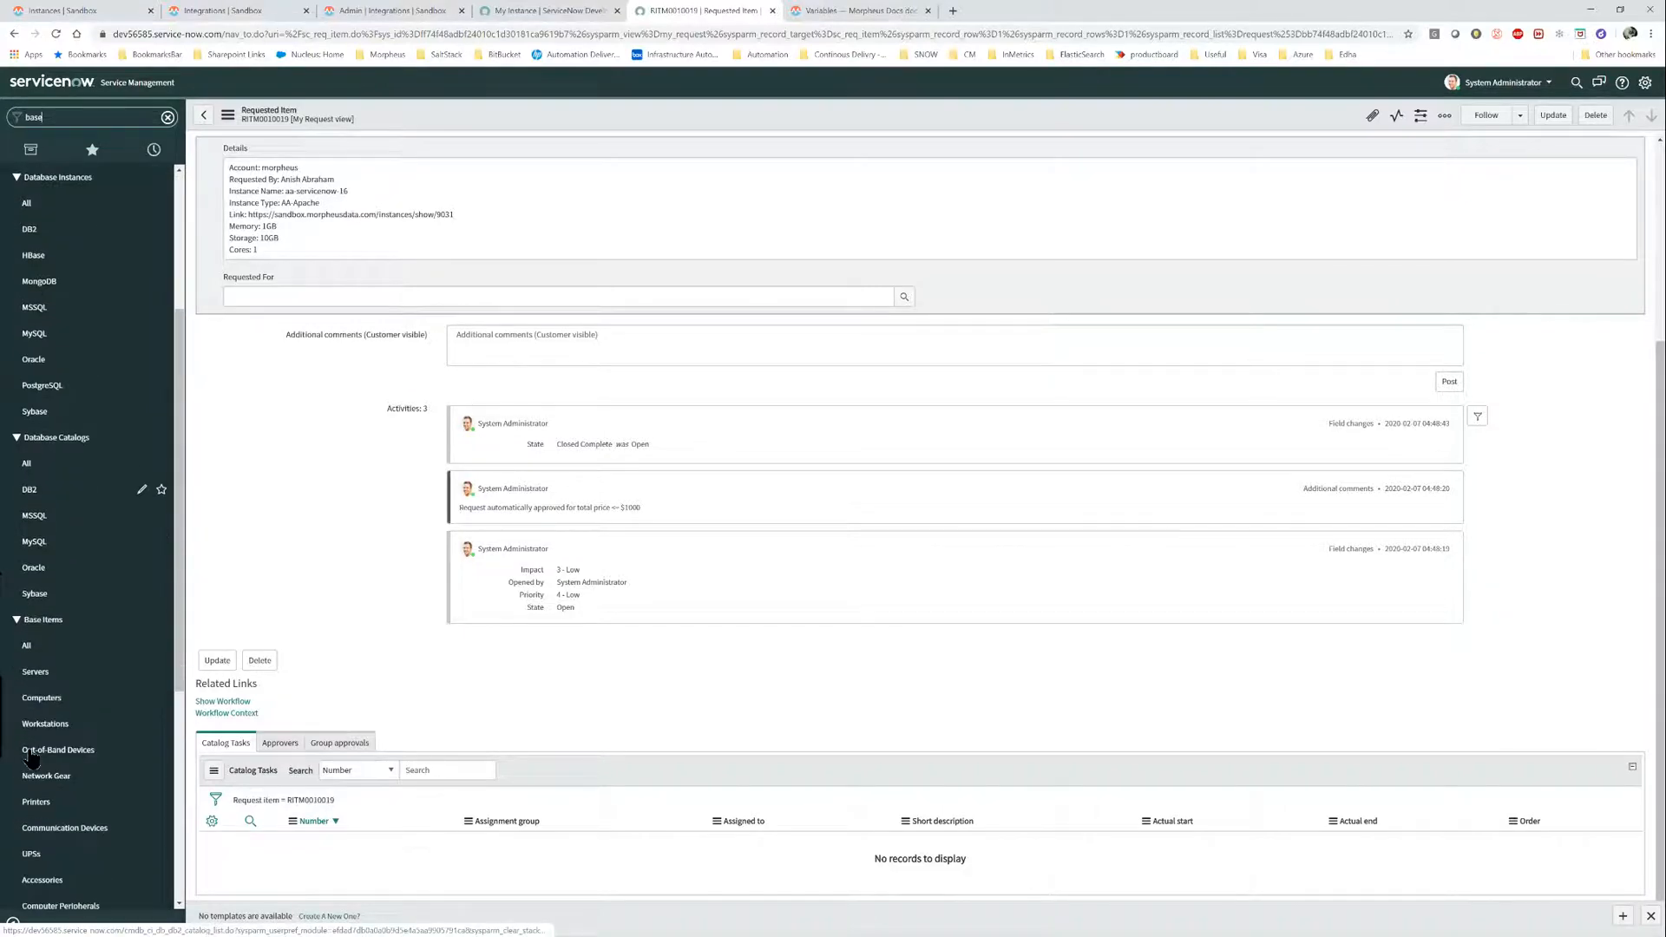
left_click(27, 647)
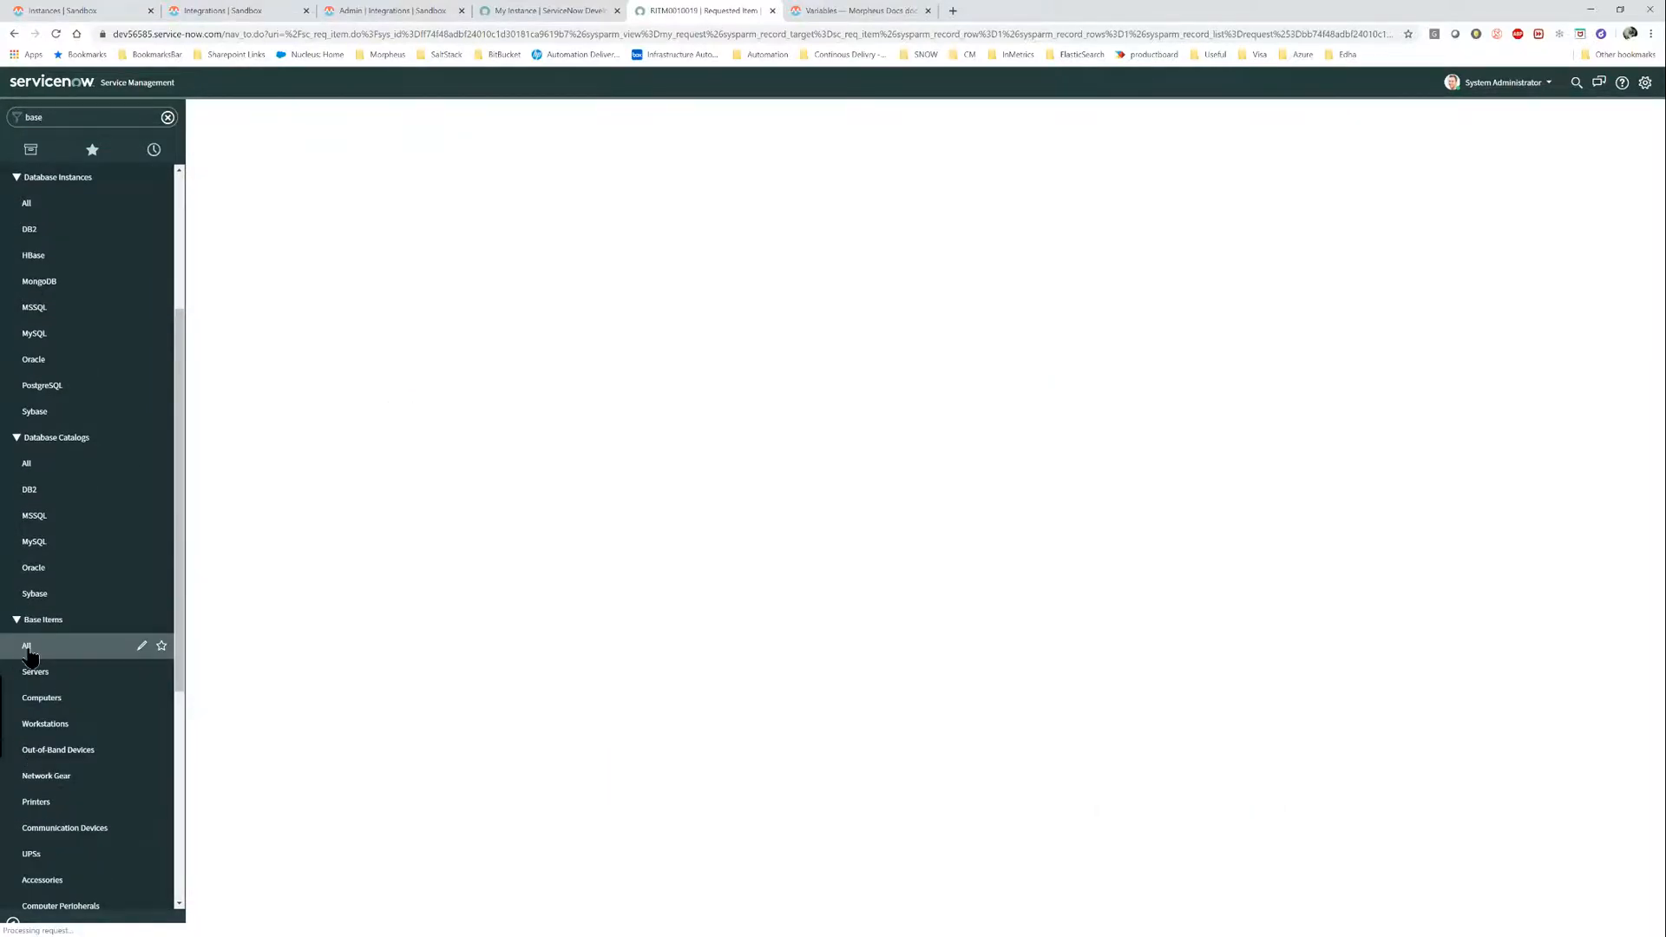
Build a filter condition on the configuration items list using the Name field and the contains operator.
left_click(202, 142)
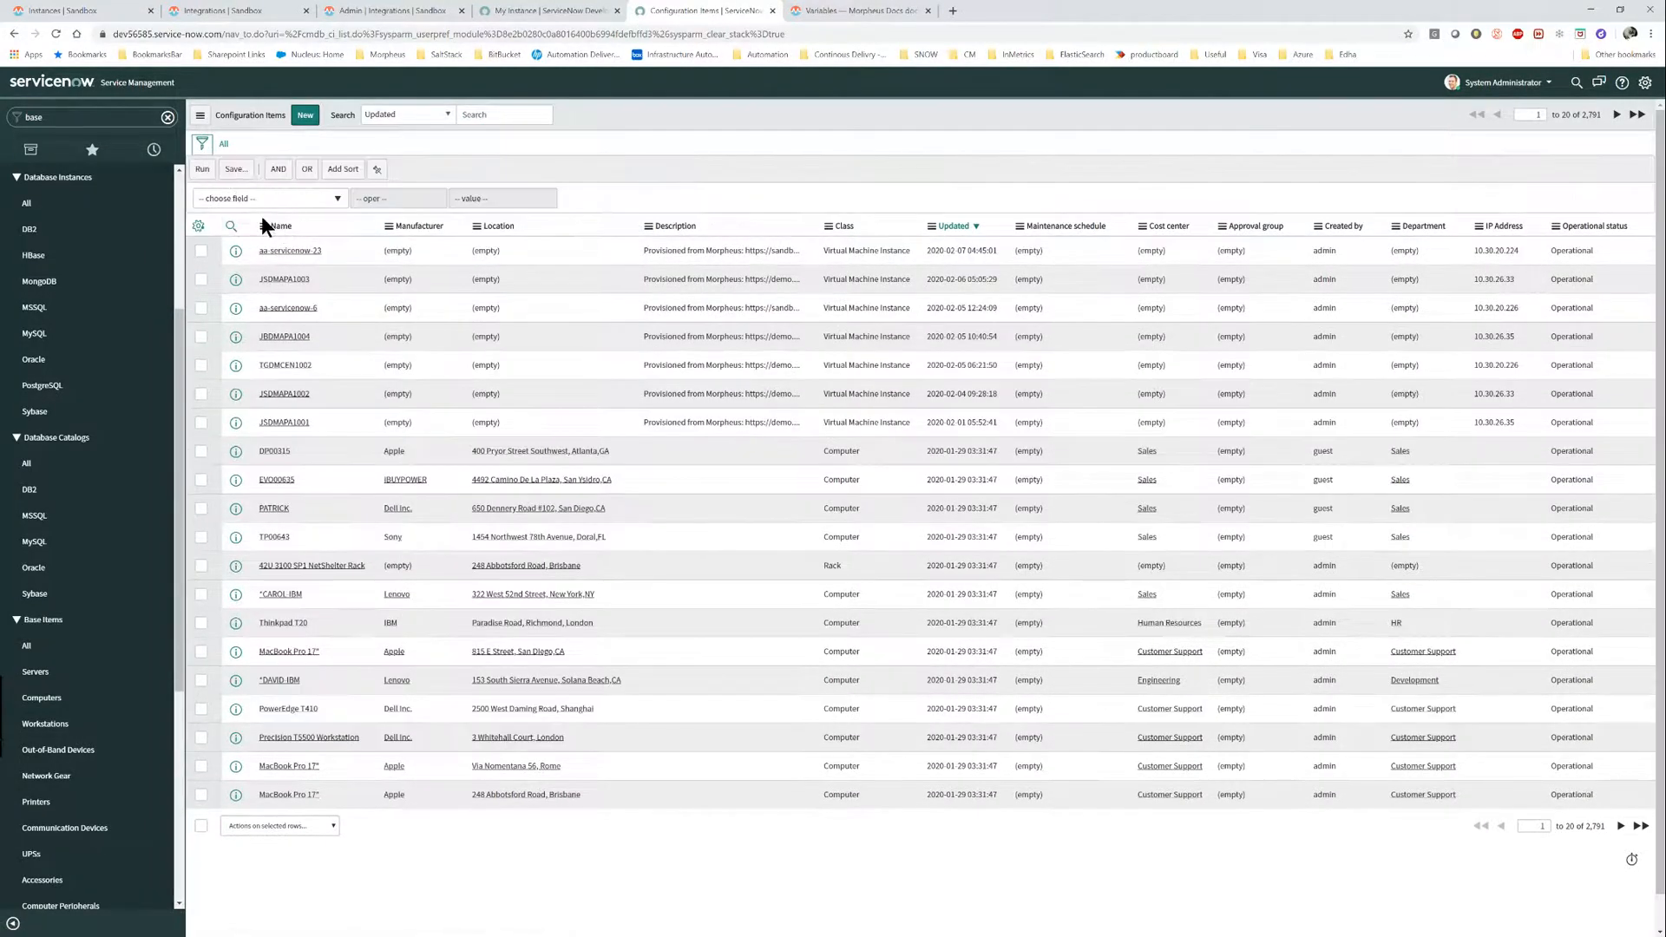
left_click(252, 199)
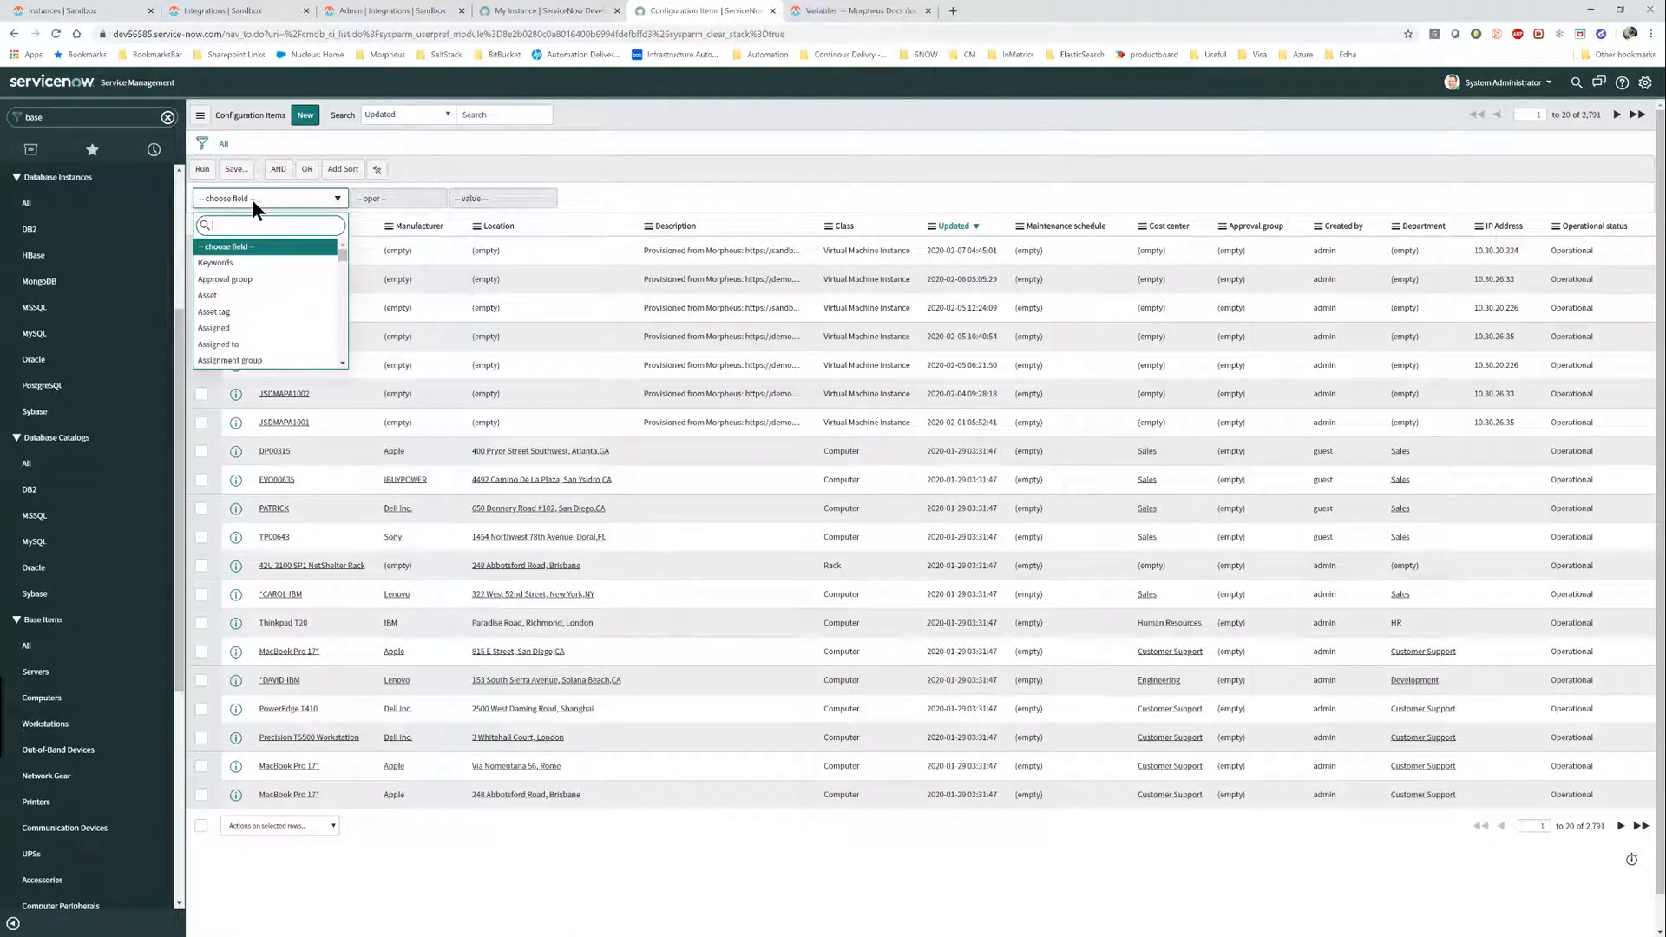
type("name")
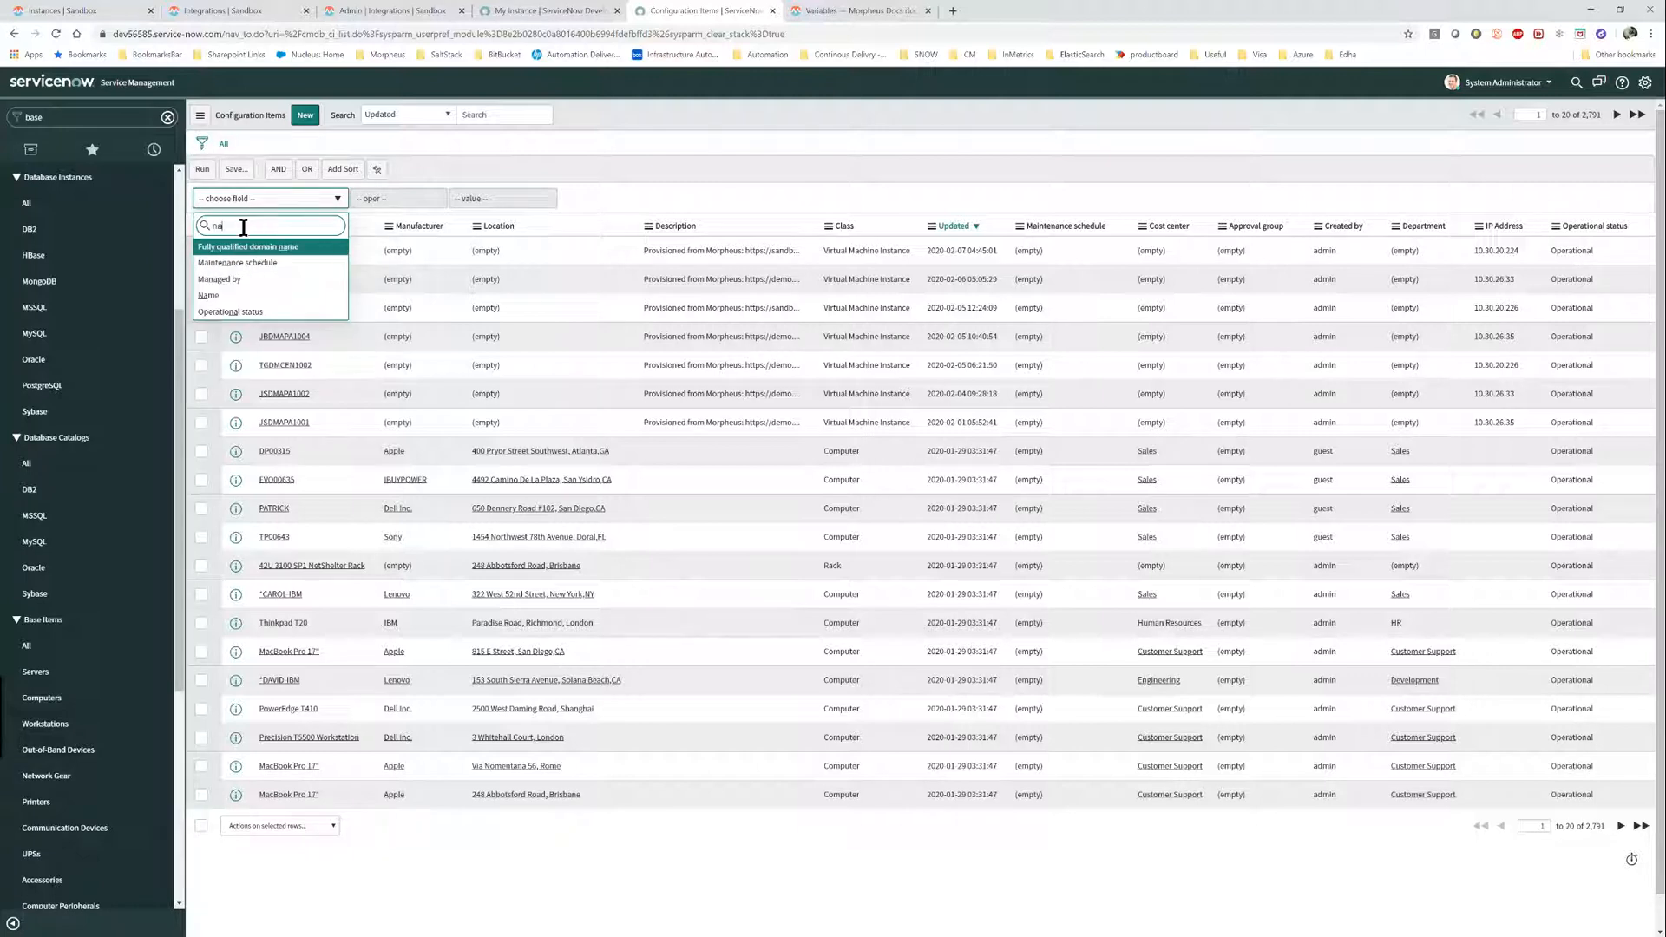
left_click(208, 271)
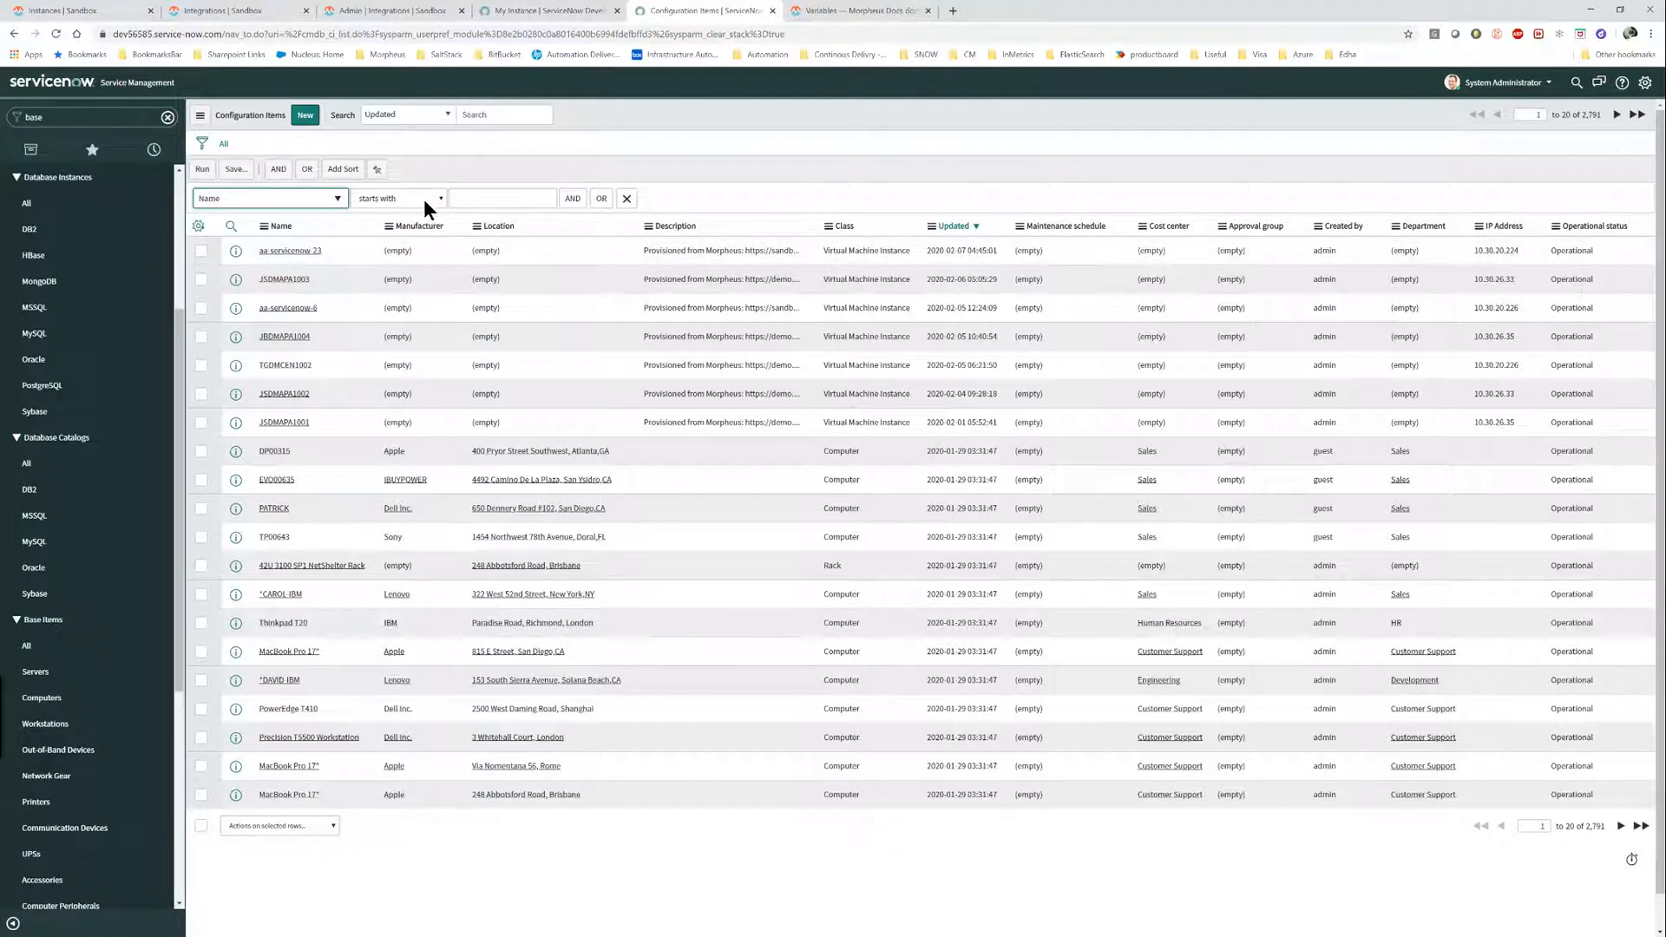
left_click(418, 198)
left_click(388, 255)
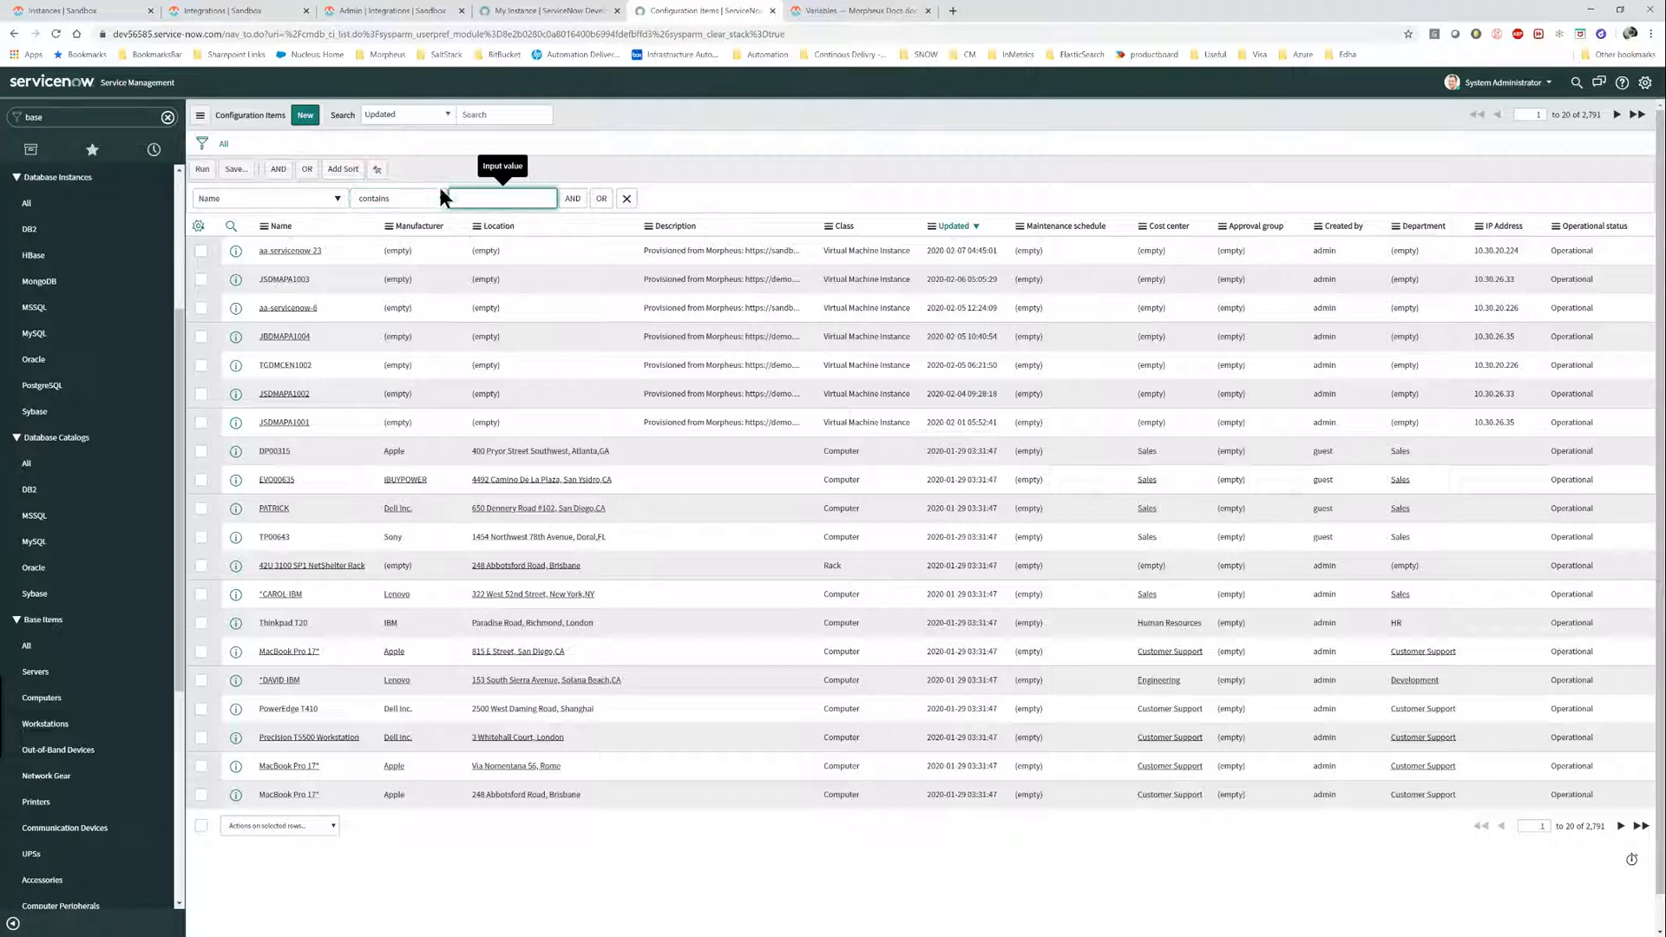
Copy the instance name from Morpheus, paste it as the filter value shortened to "aa-servicenow-", and run the filter.
left_click(87, 9)
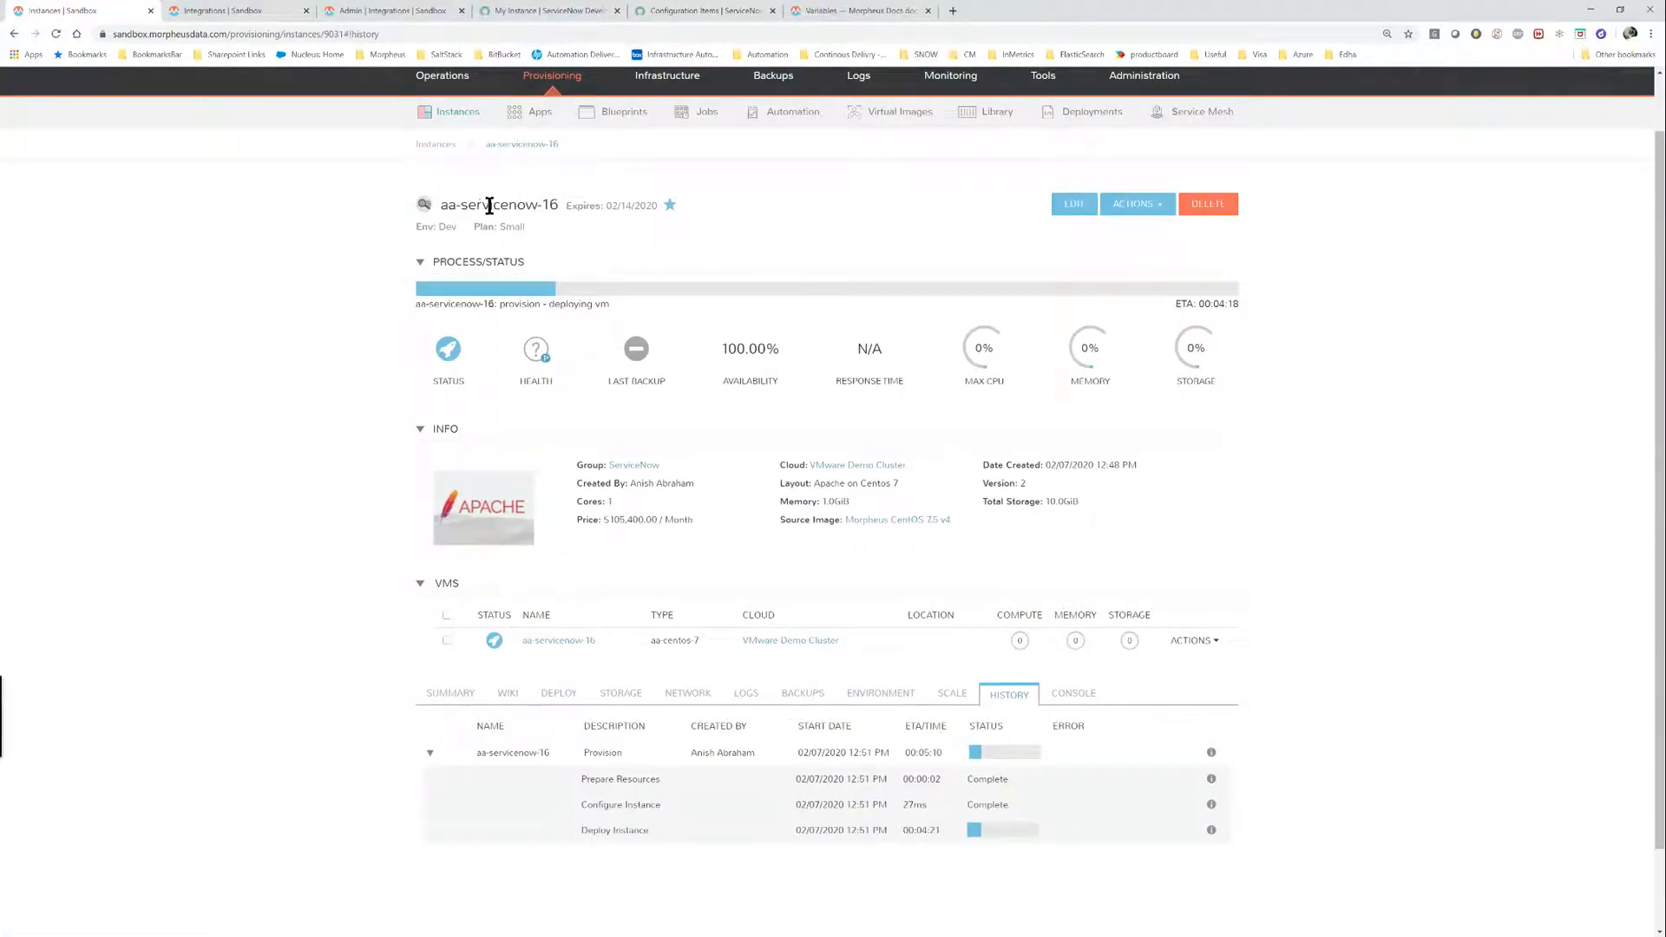
left_click_drag(438, 205, 557, 204)
key("ctrl+c")
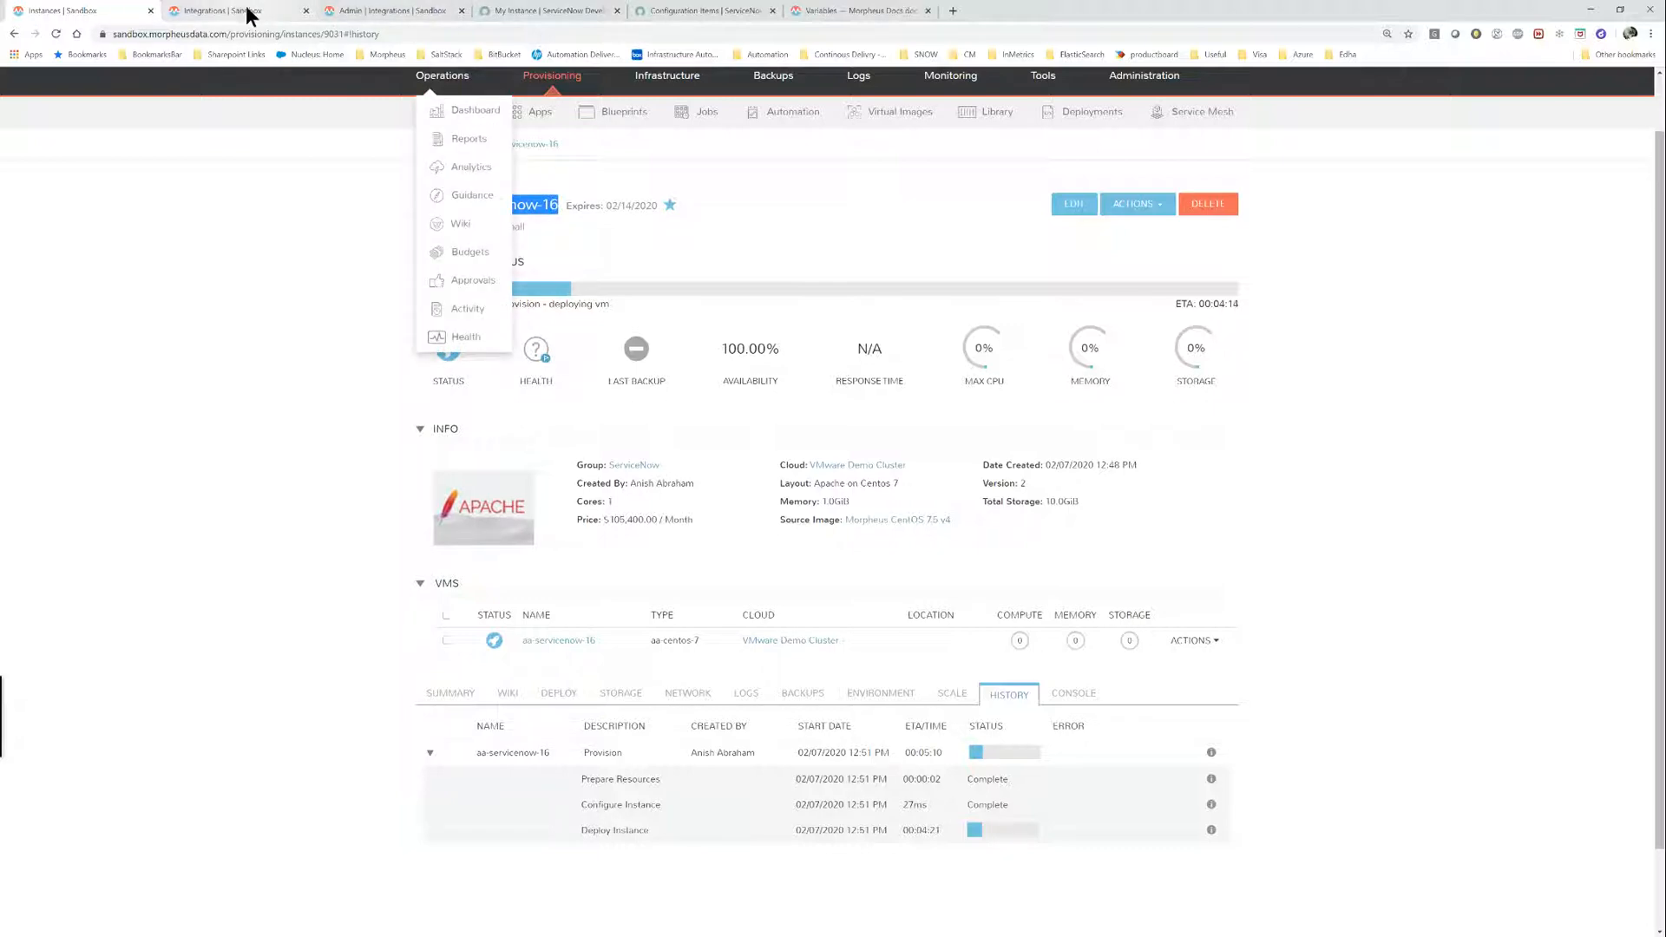
left_click(735, 12)
key("ctrl+v")
key("BackSpace")
key("BackSpace")
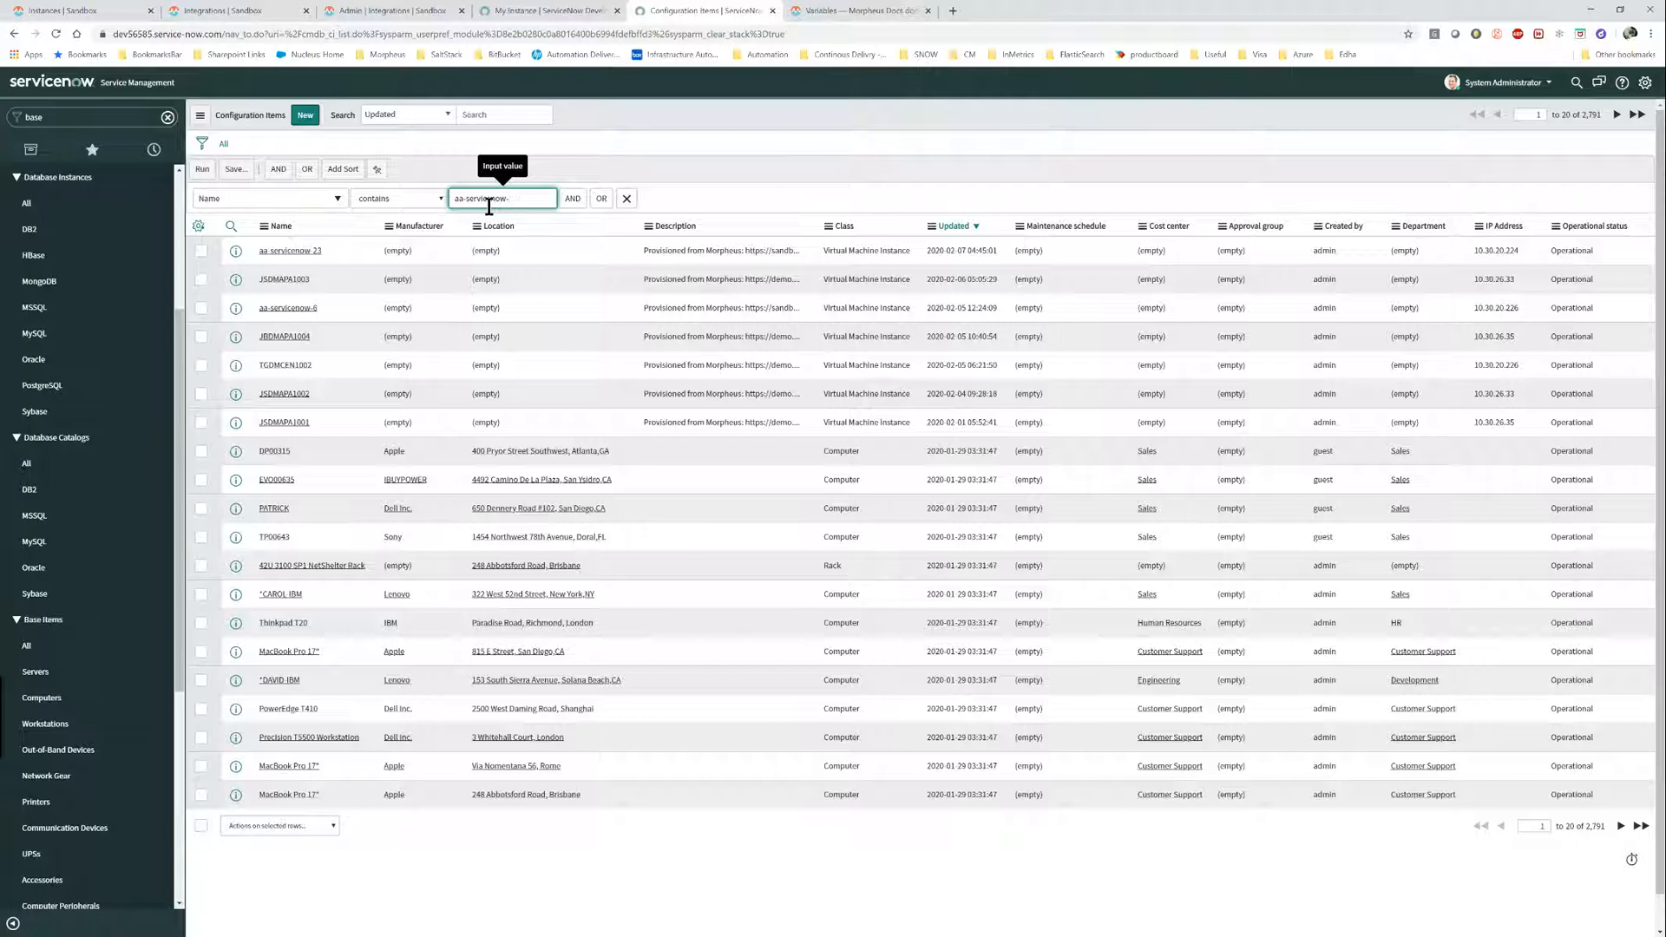
left_click(204, 171)
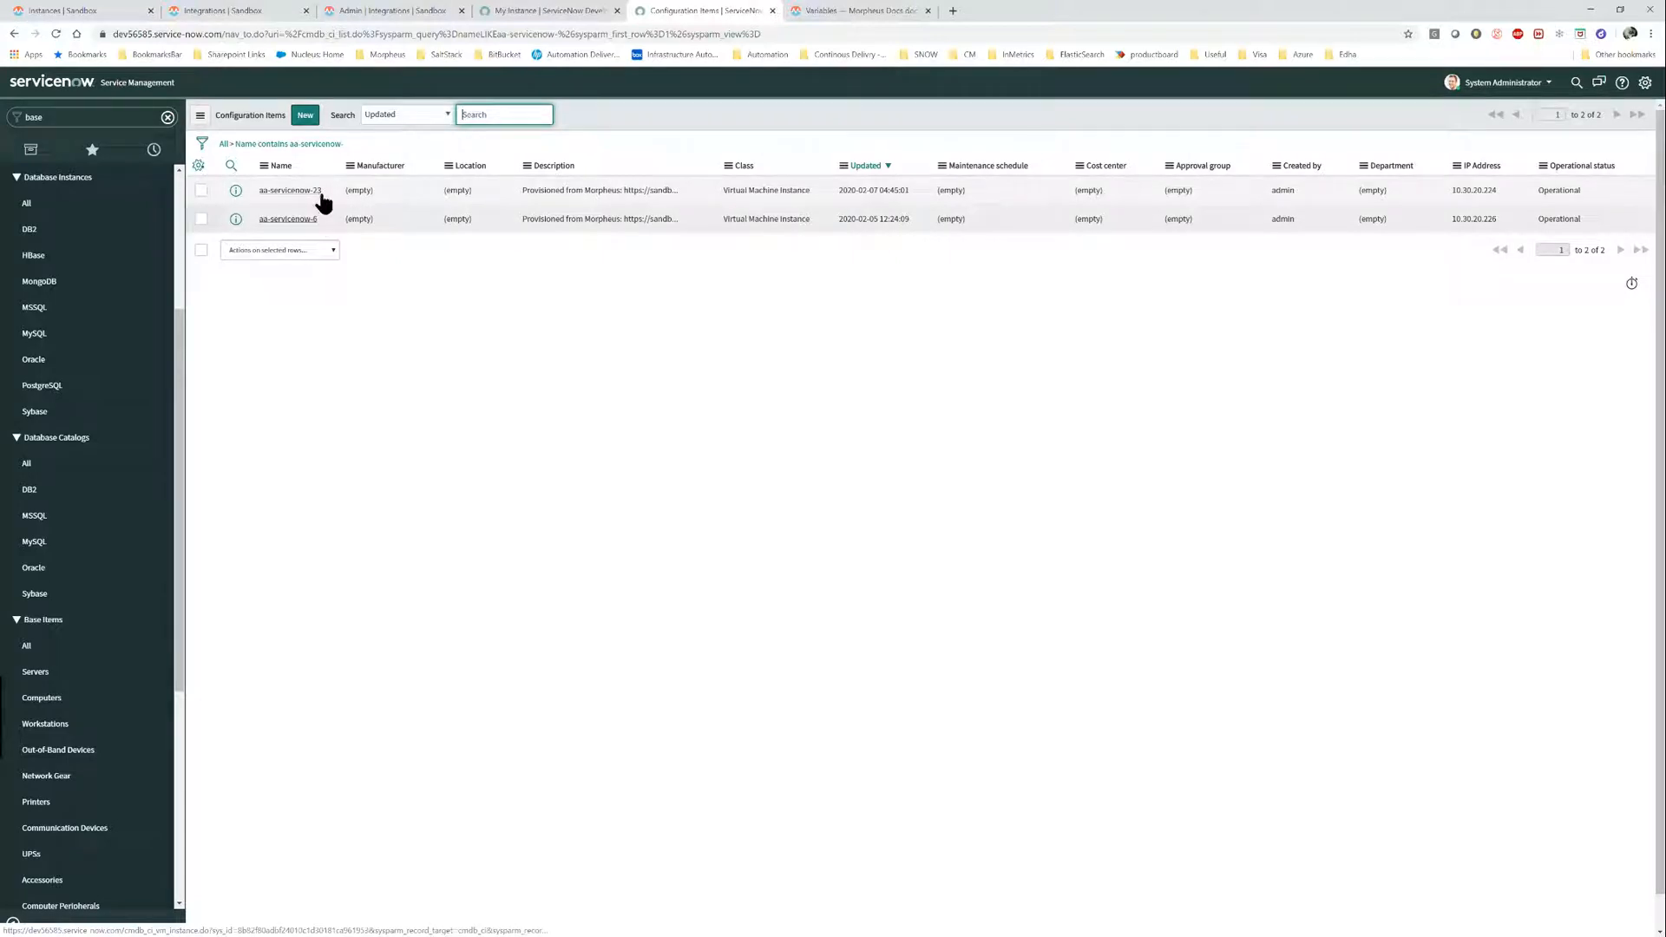
Compare aa-servicenow-16's provisioning progress in Morpheus with the filtered configuration items list in ServiceNow.
left_click(97, 10)
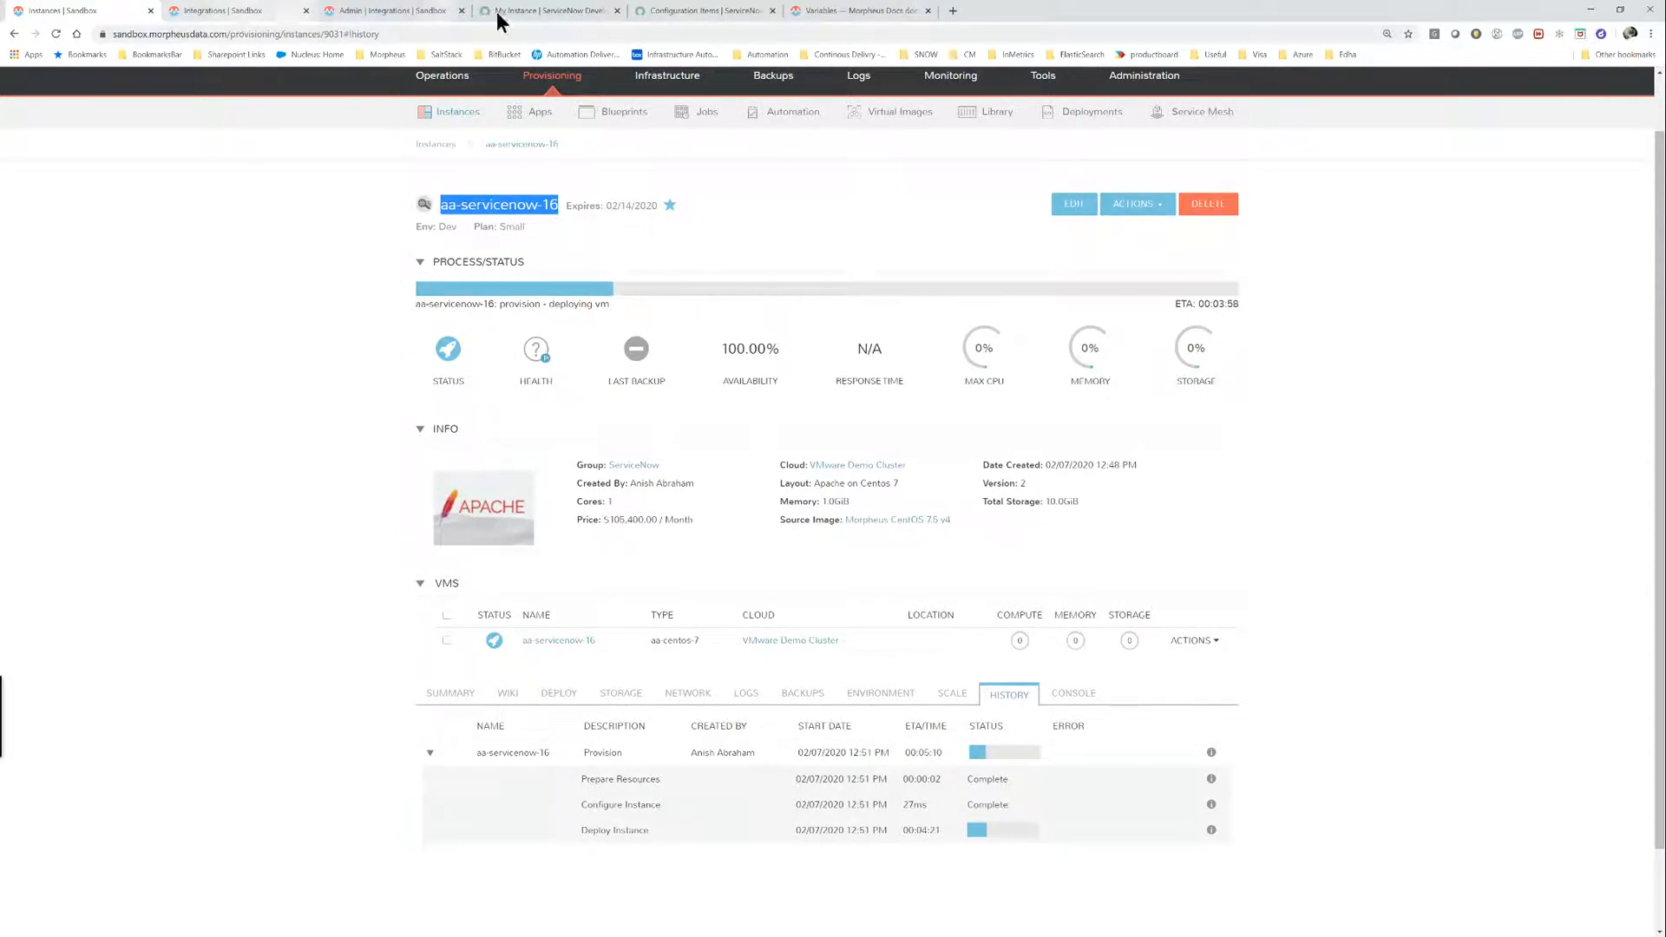
left_click(690, 11)
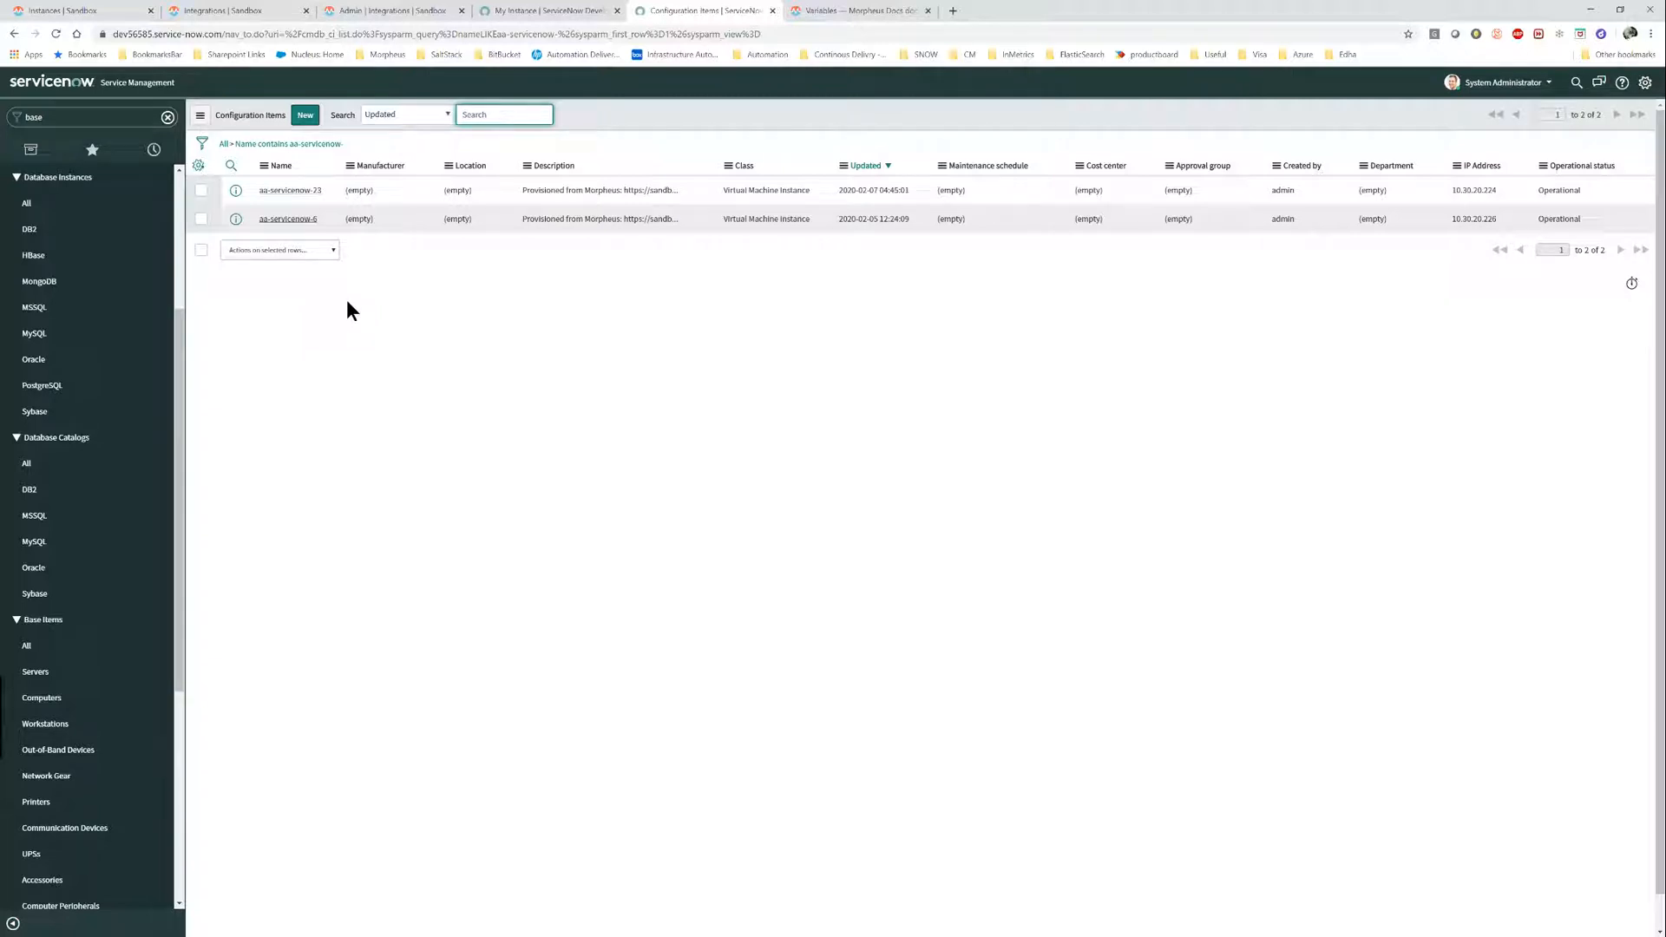
left_click(45, 10)
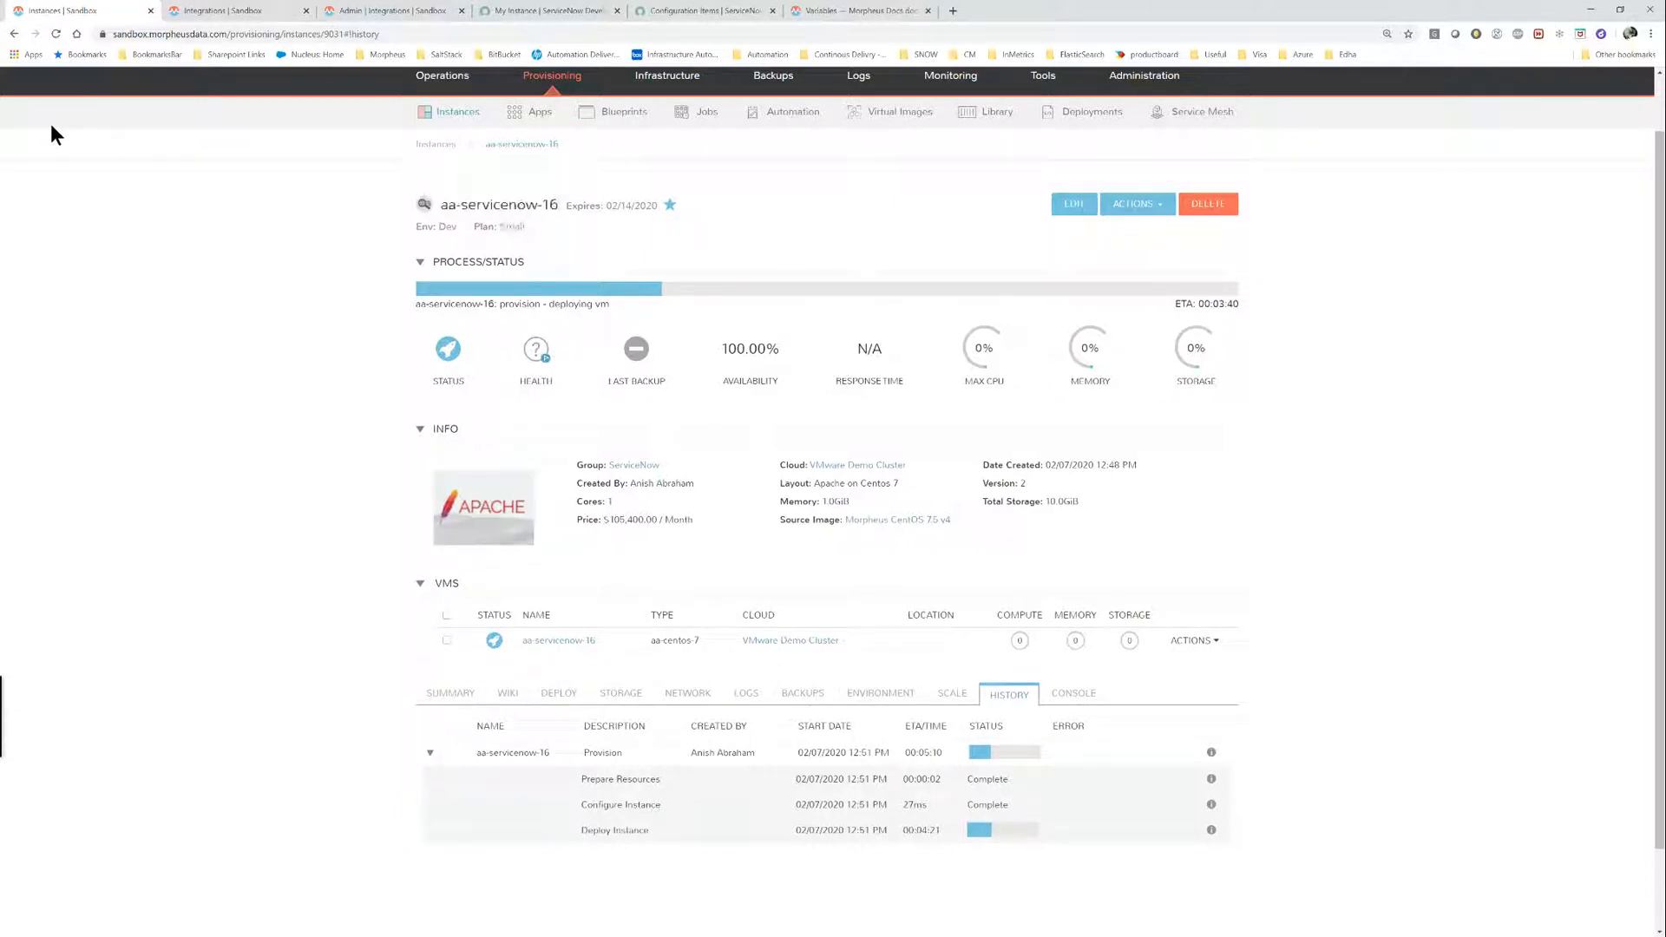
scroll(80, 231, "up", 1)
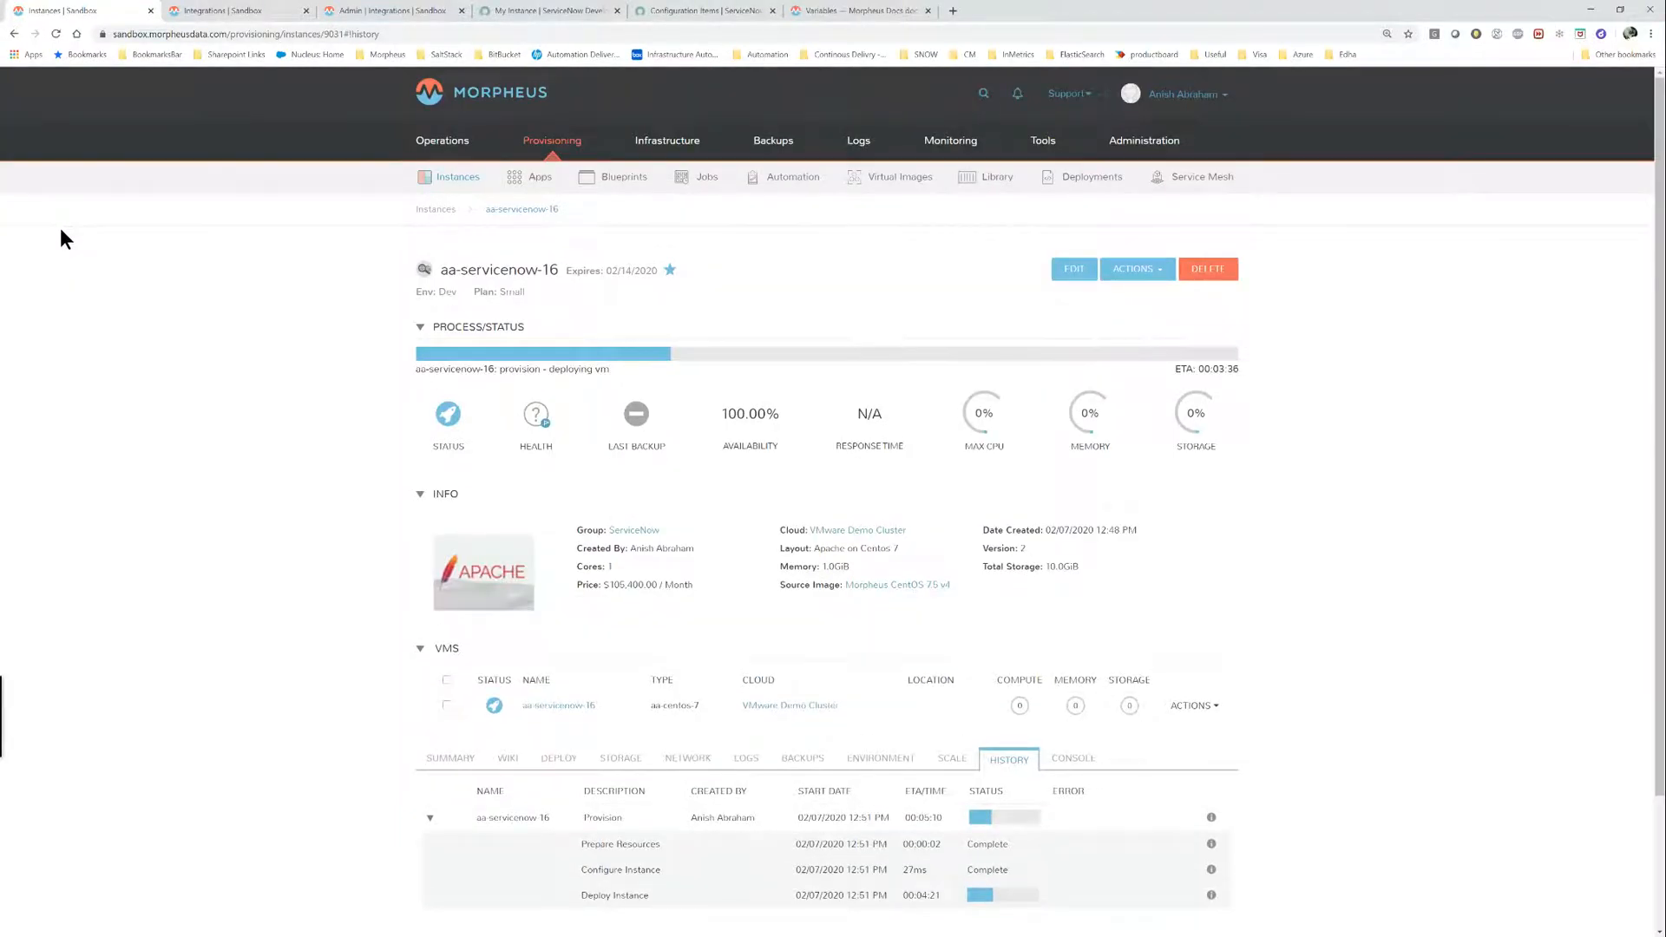
Examine the ServiceNow New York integration's plugin notice, highlighting the detected version, the required minimum version and the full message.
left_click(371, 10)
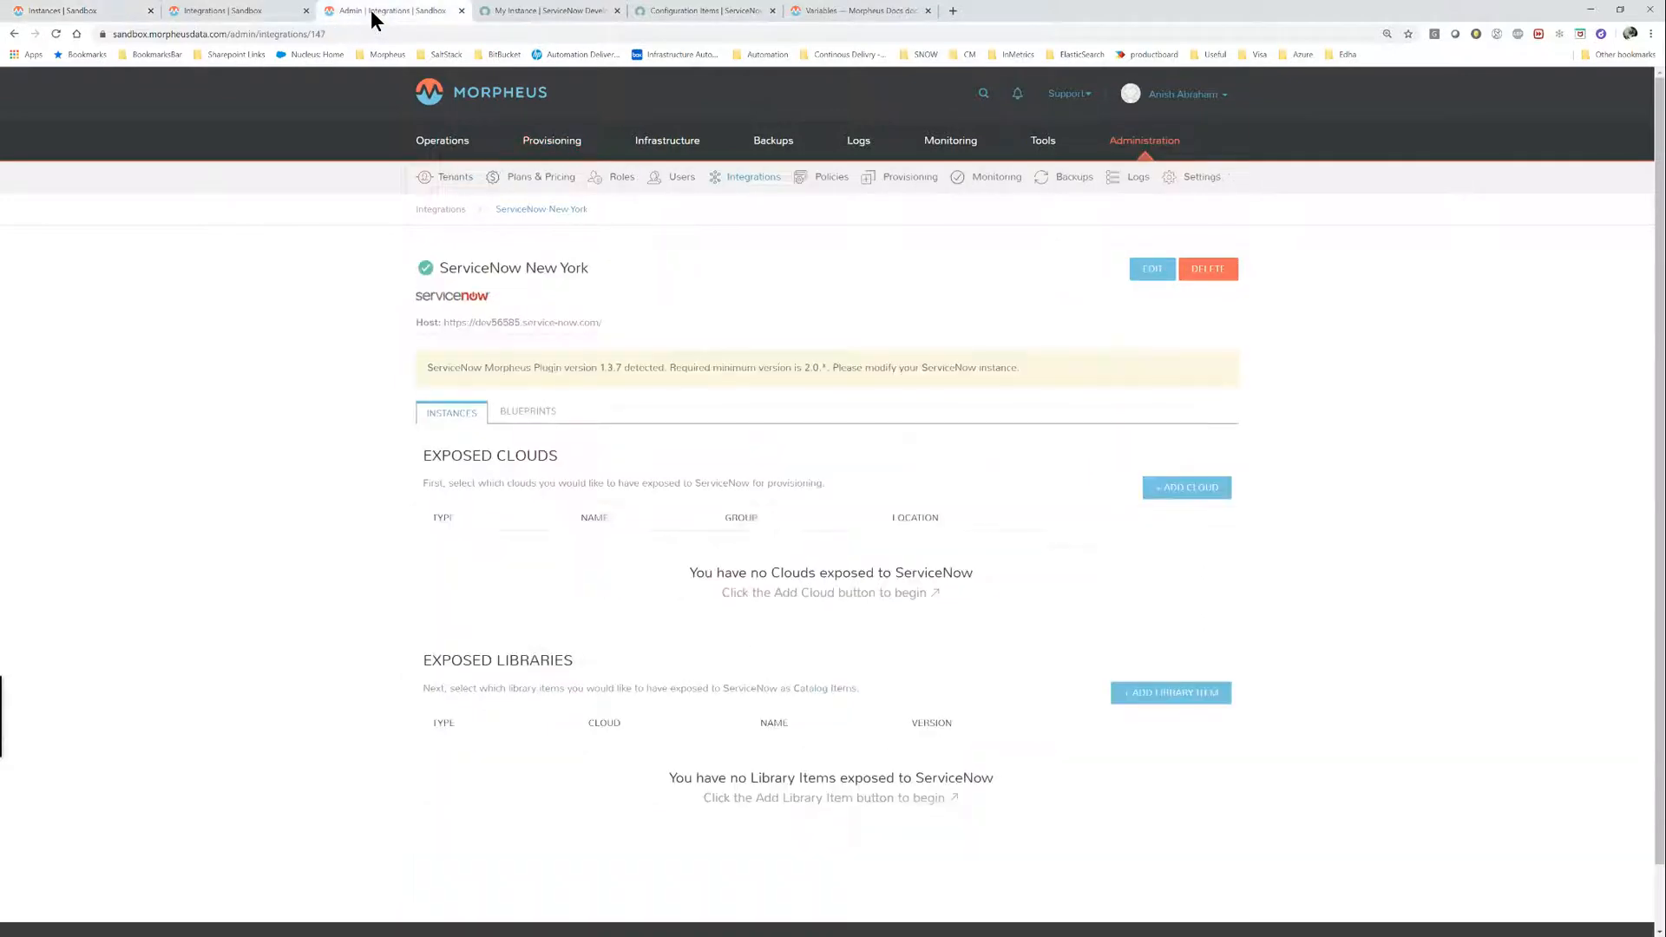
left_click_drag(429, 371, 682, 370)
left_click(598, 370)
left_click_drag(602, 370, 622, 366)
scroll(613, 382, "down", 1)
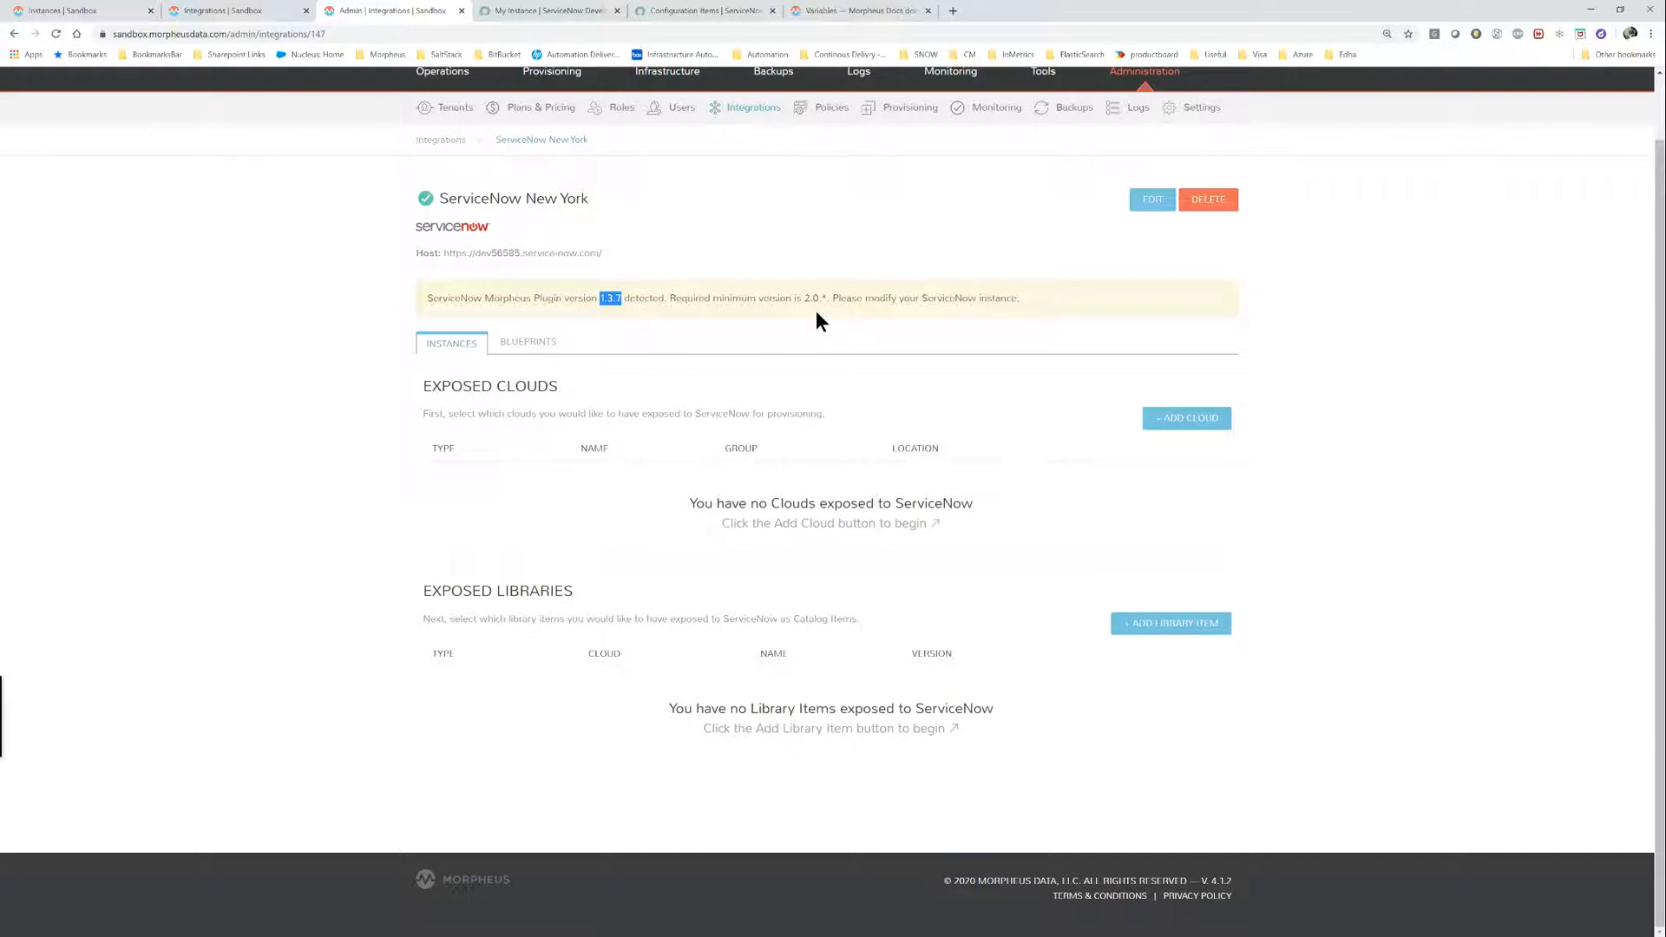
left_click_drag(805, 298, 821, 298)
left_click_drag(426, 299, 1070, 311)
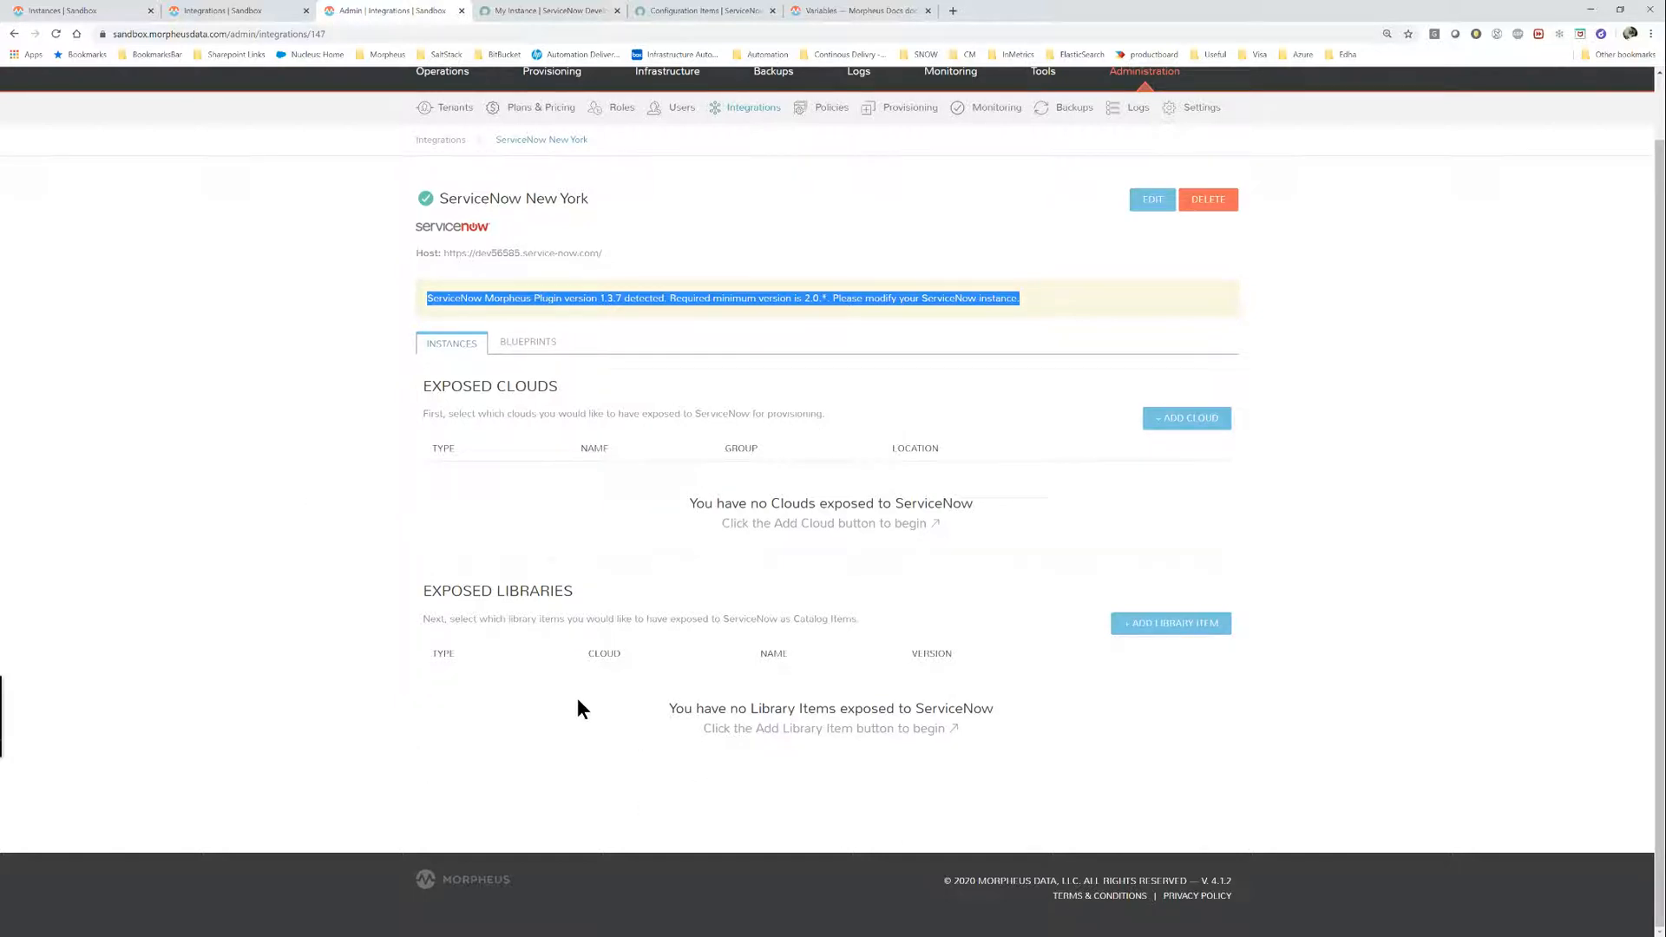
Check aa-servicenow-16's provisioning progress and history, and highlight the operating system in its layout details.
left_click(45, 10)
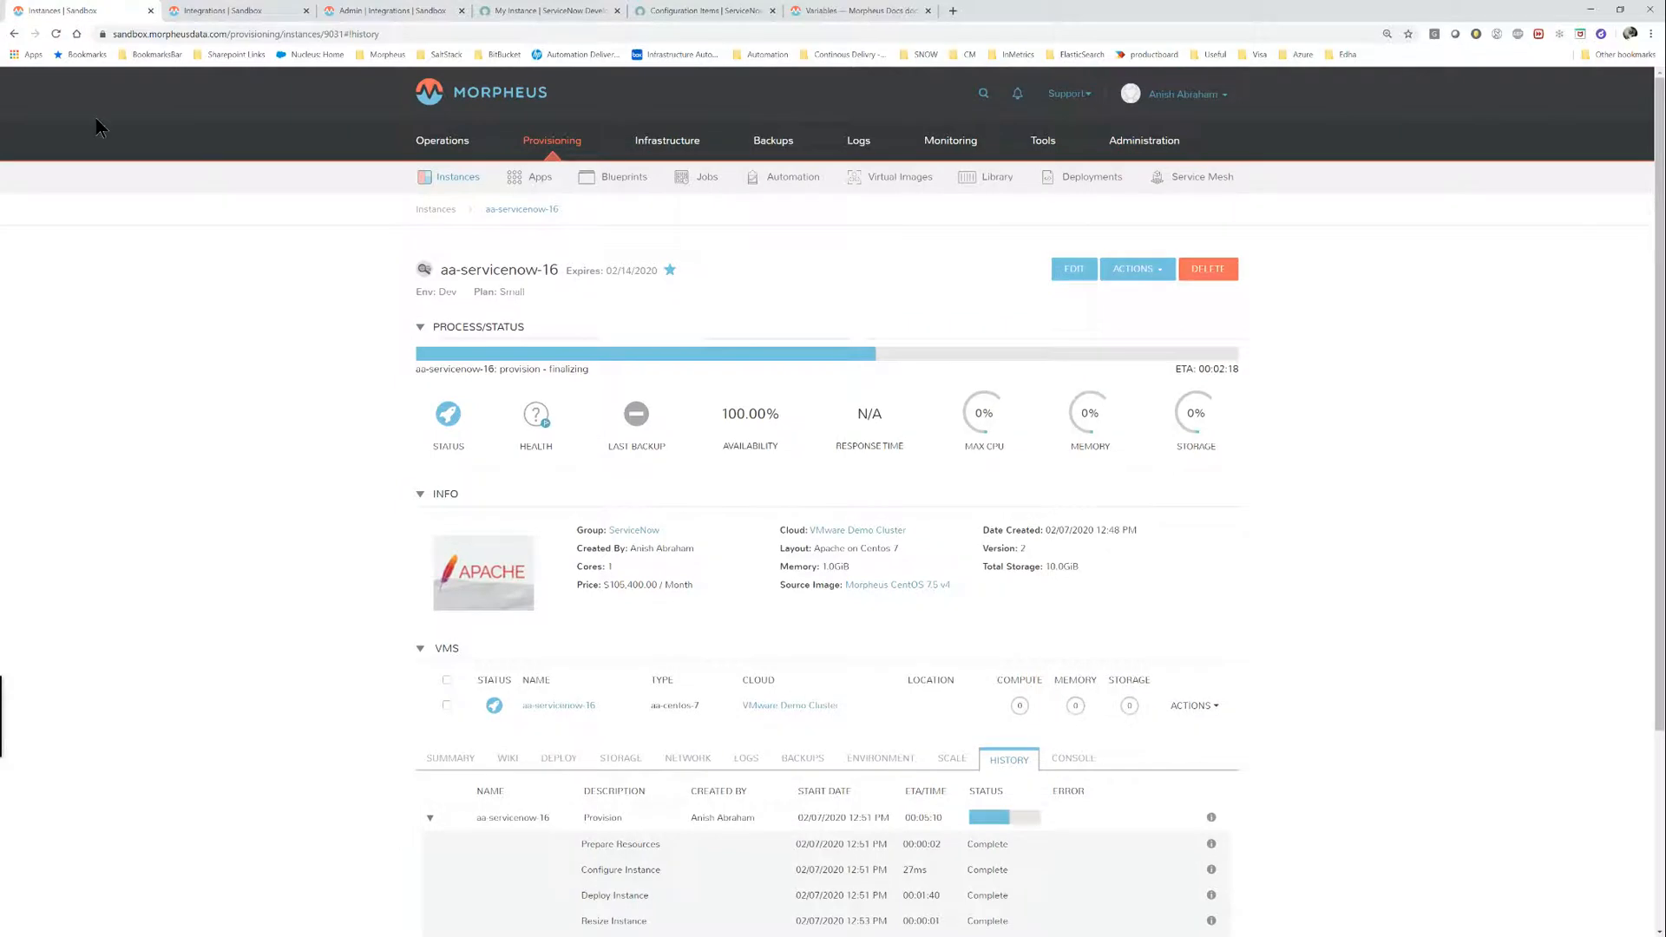
scroll(213, 397, "down", 3)
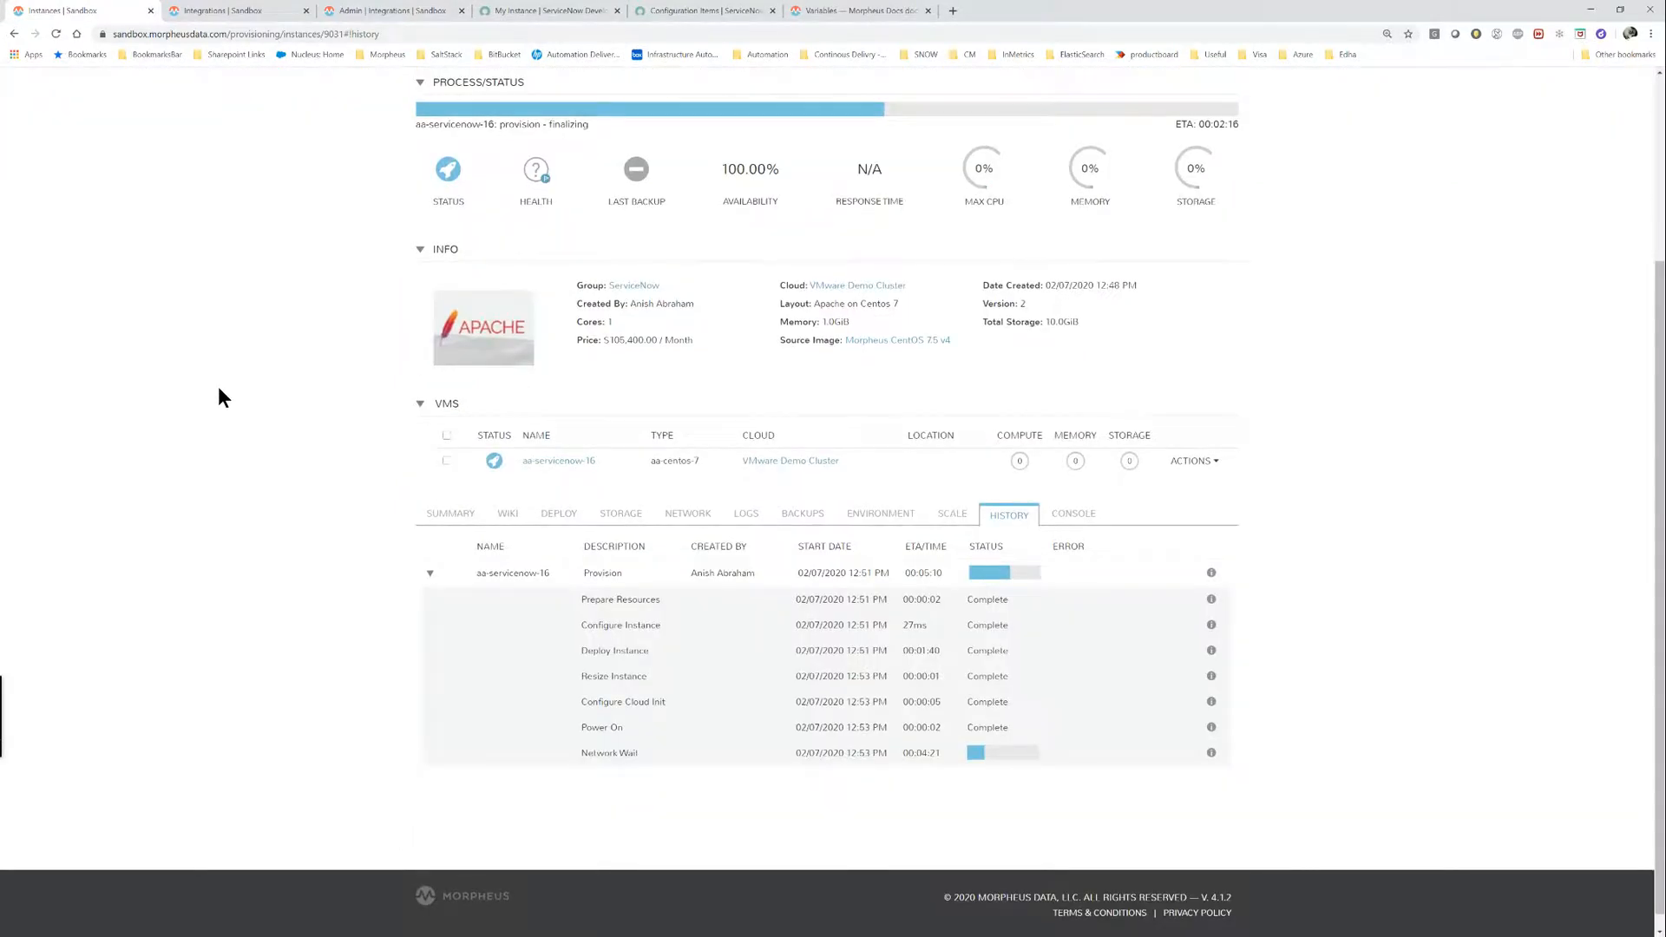
scroll(219, 387, "up", 2)
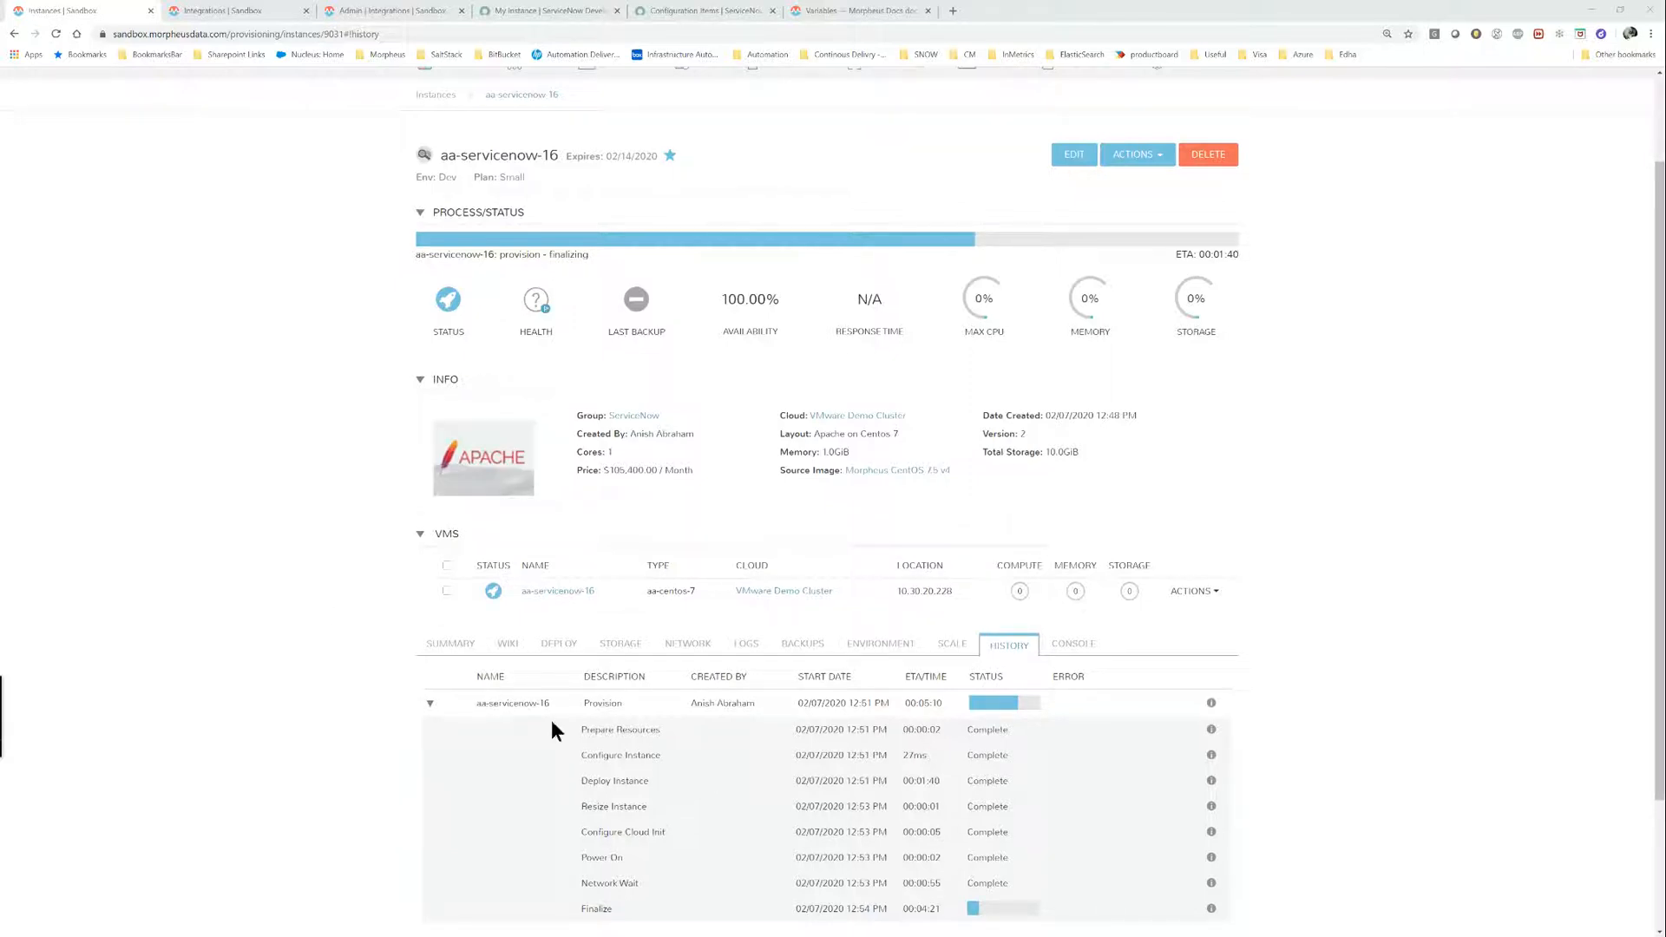
scroll(212, 625, "down", 2)
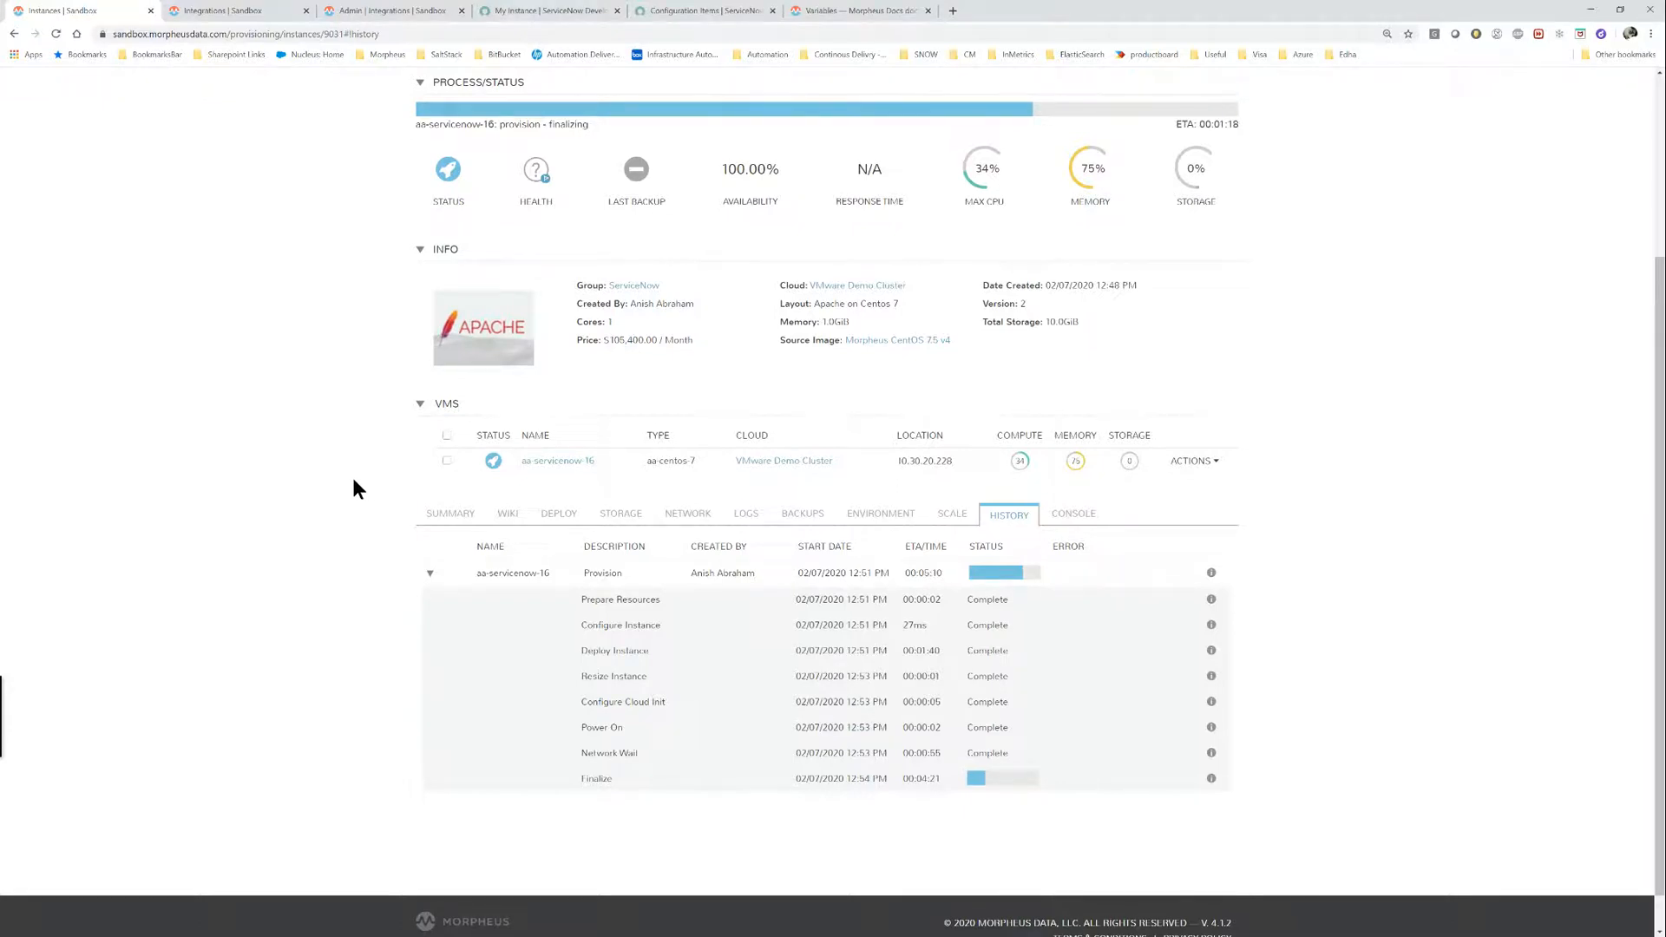
scroll(353, 482, "up", 2)
scroll(359, 484, "down", 2)
left_click_drag(899, 309, 857, 319)
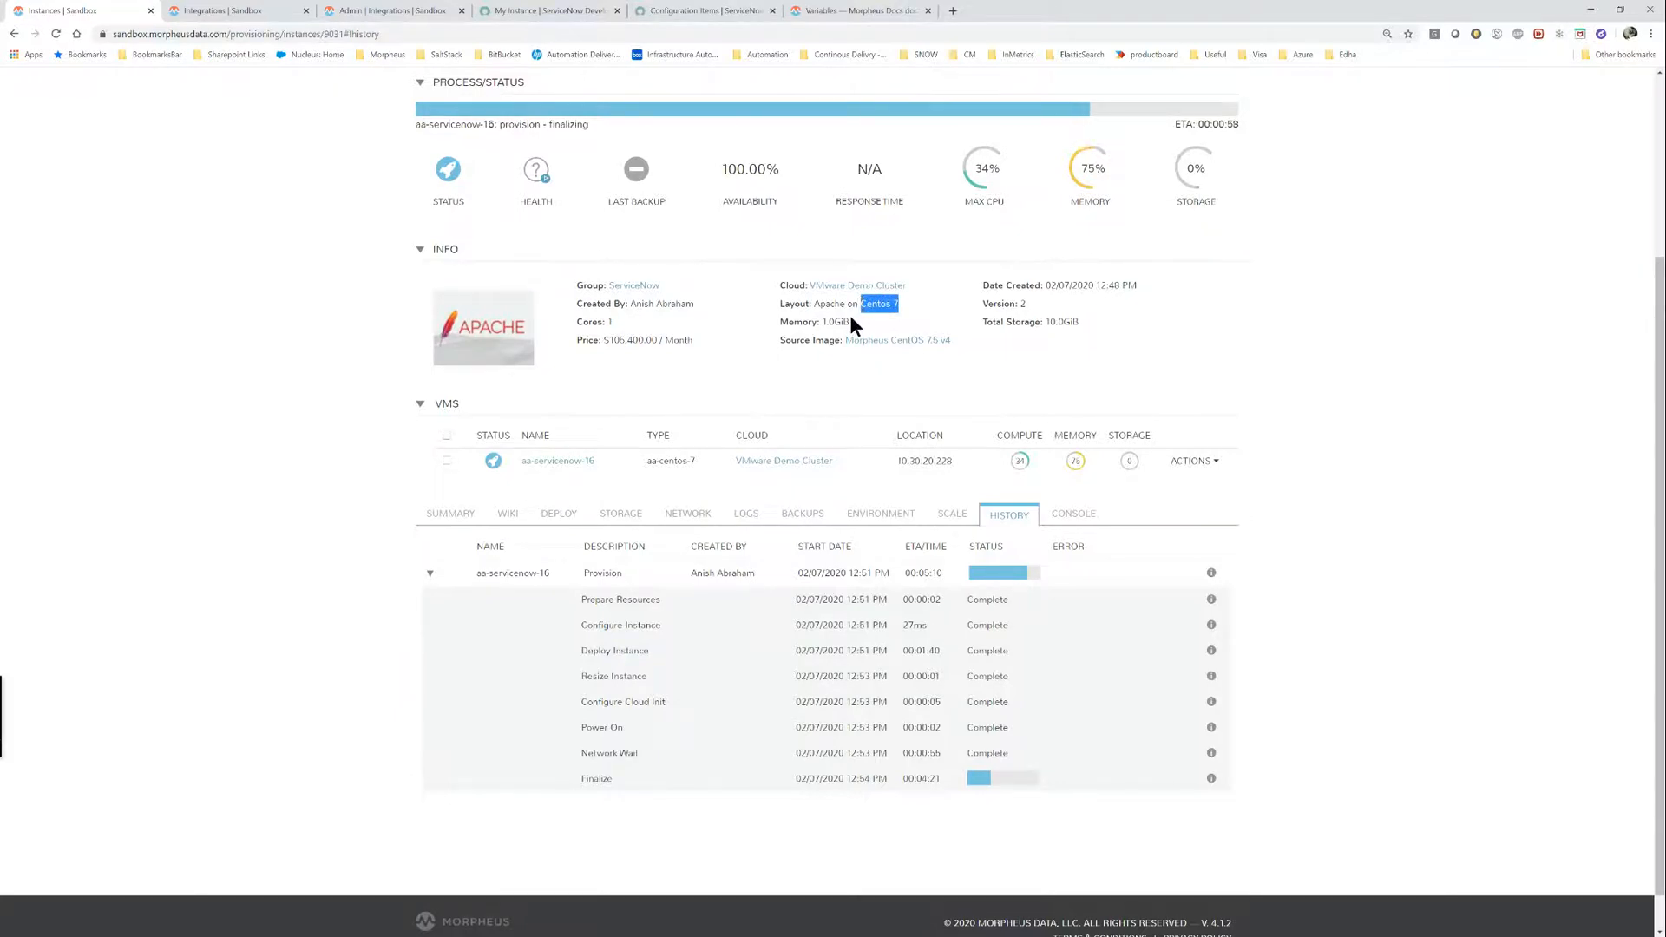
left_click(128, 478)
scroll(131, 475, "up", 2)
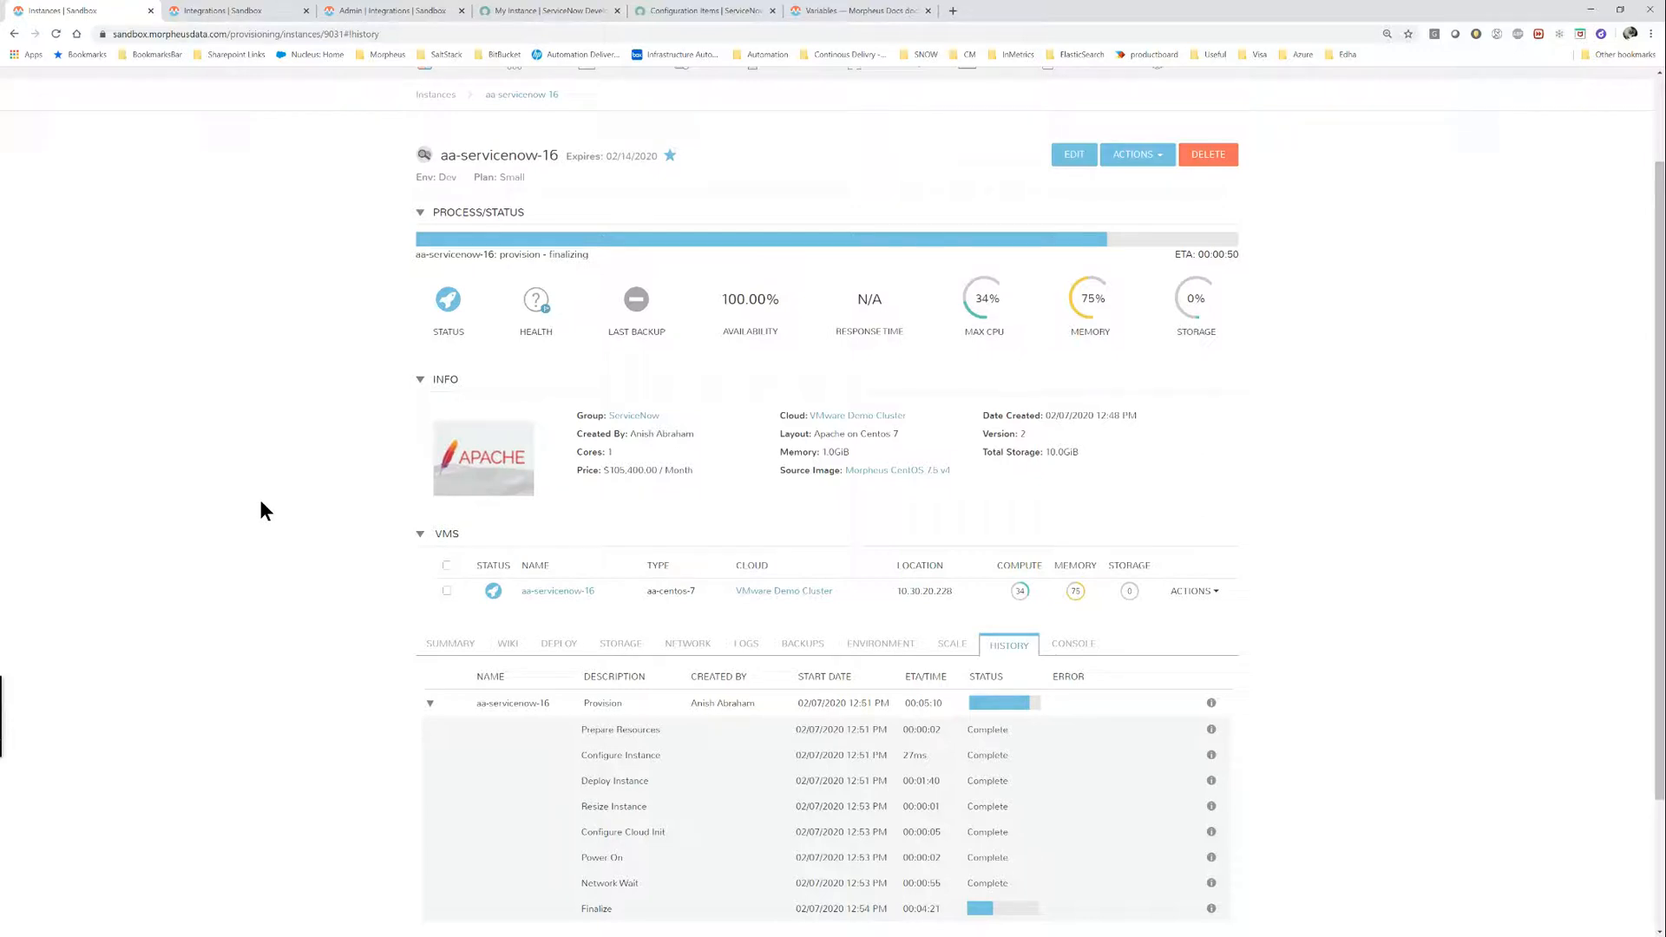
Find the ServiceNow New York entry in the Morpheus integrations list, open its settings, and close them without changes.
left_click(227, 12)
left_click(1024, 95)
scroll(325, 277, "up", 12)
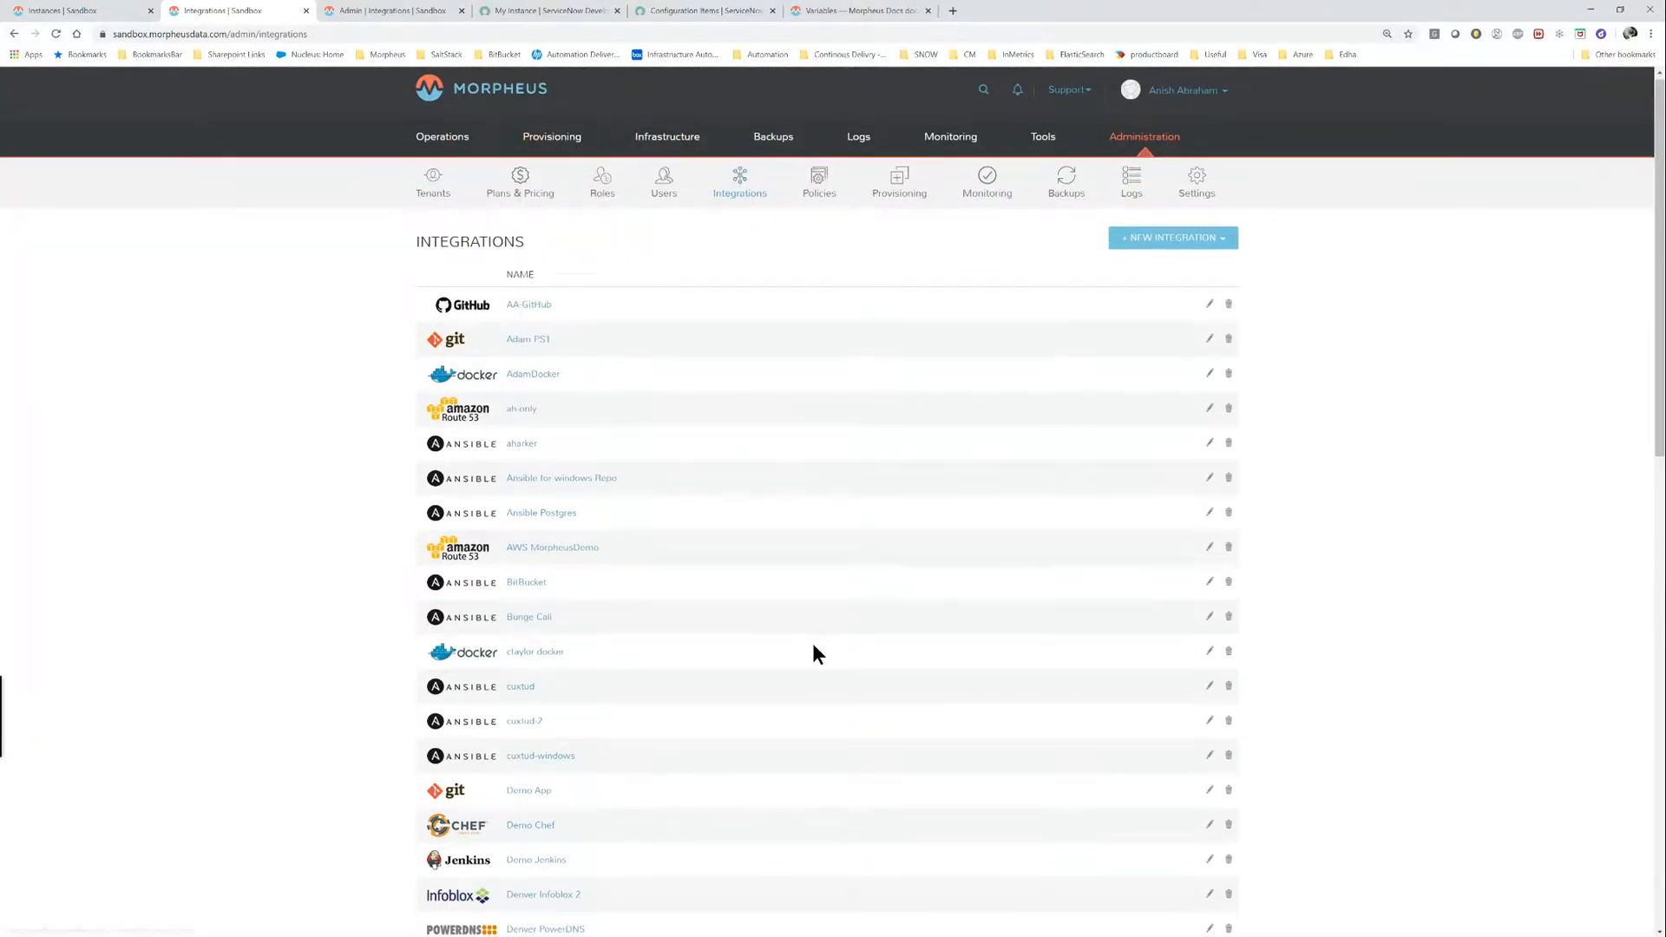
scroll(814, 647, "down", 10)
scroll(814, 646, "down", 3)
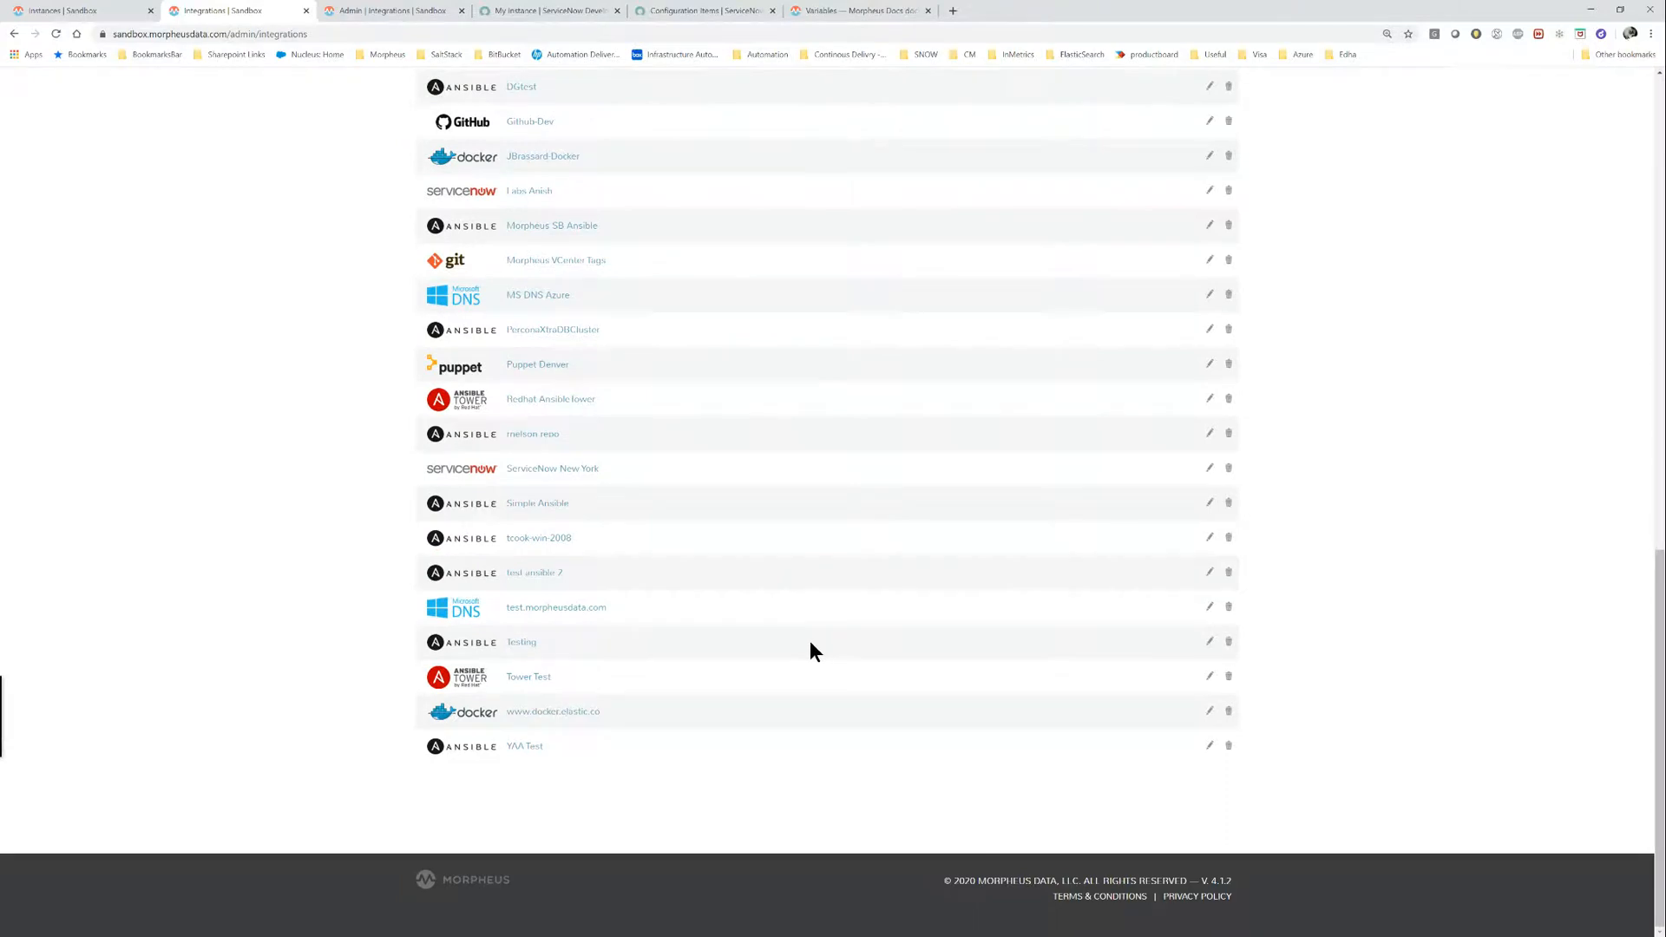
left_click(1208, 468)
left_click(1026, 108)
Examine the Git URL in the cuxtud Ansible integration's settings, and close them without changes.
scroll(255, 387, "up", 9)
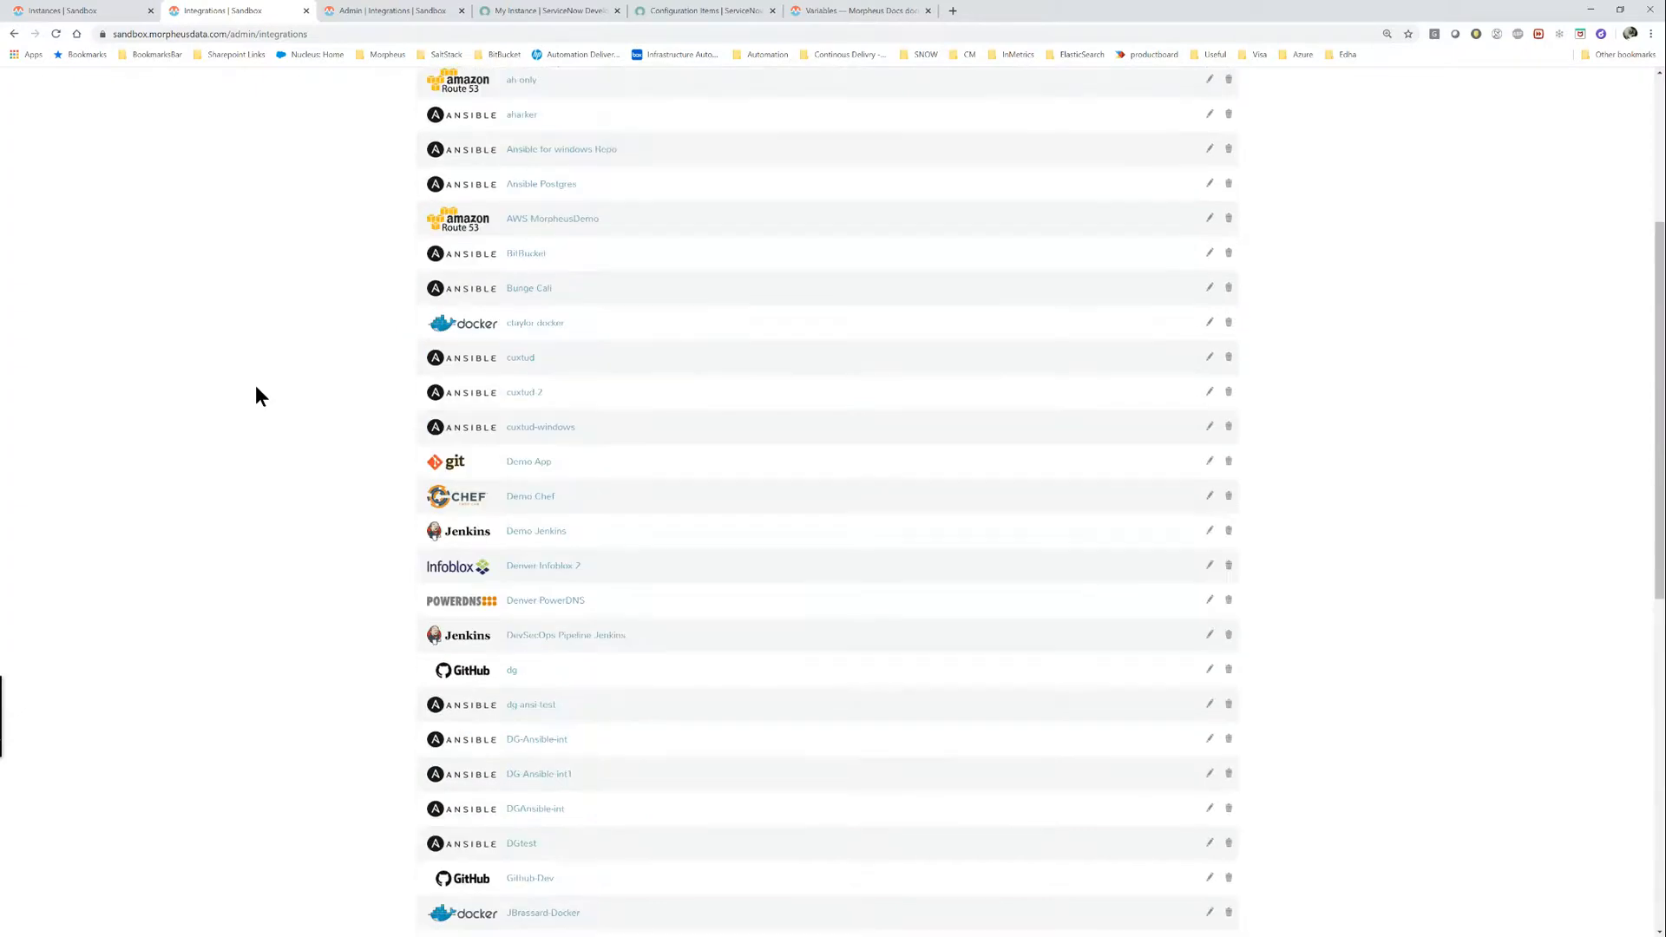
scroll(256, 389, "up", 4)
mouse_move(1137, 149)
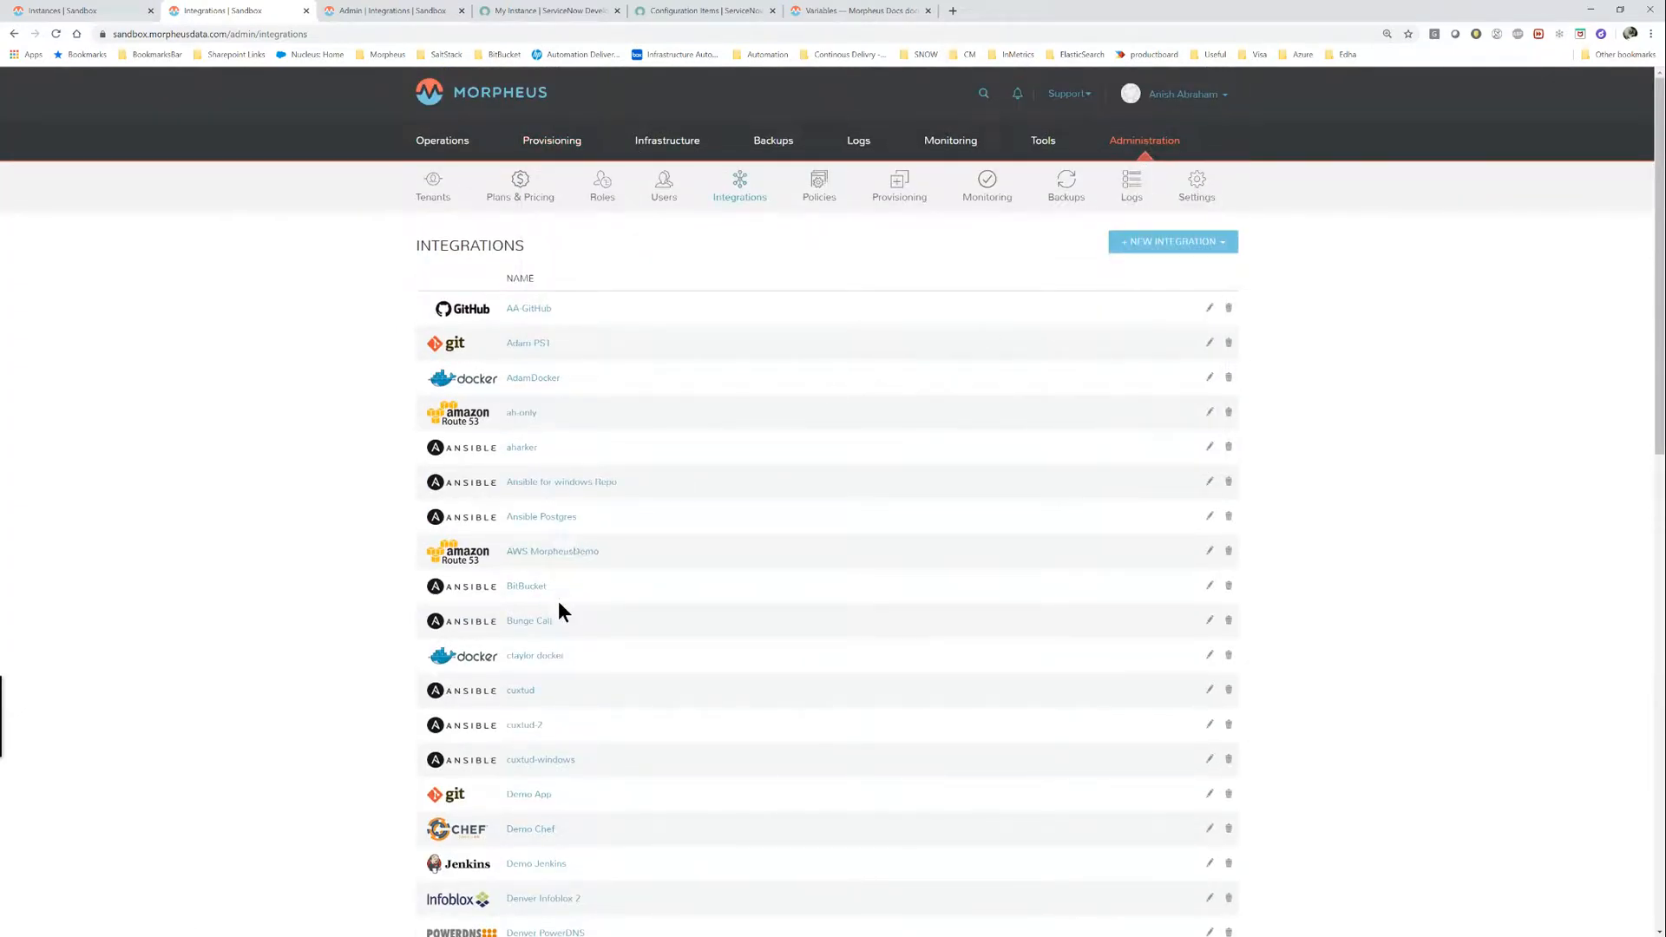
left_click(1206, 691)
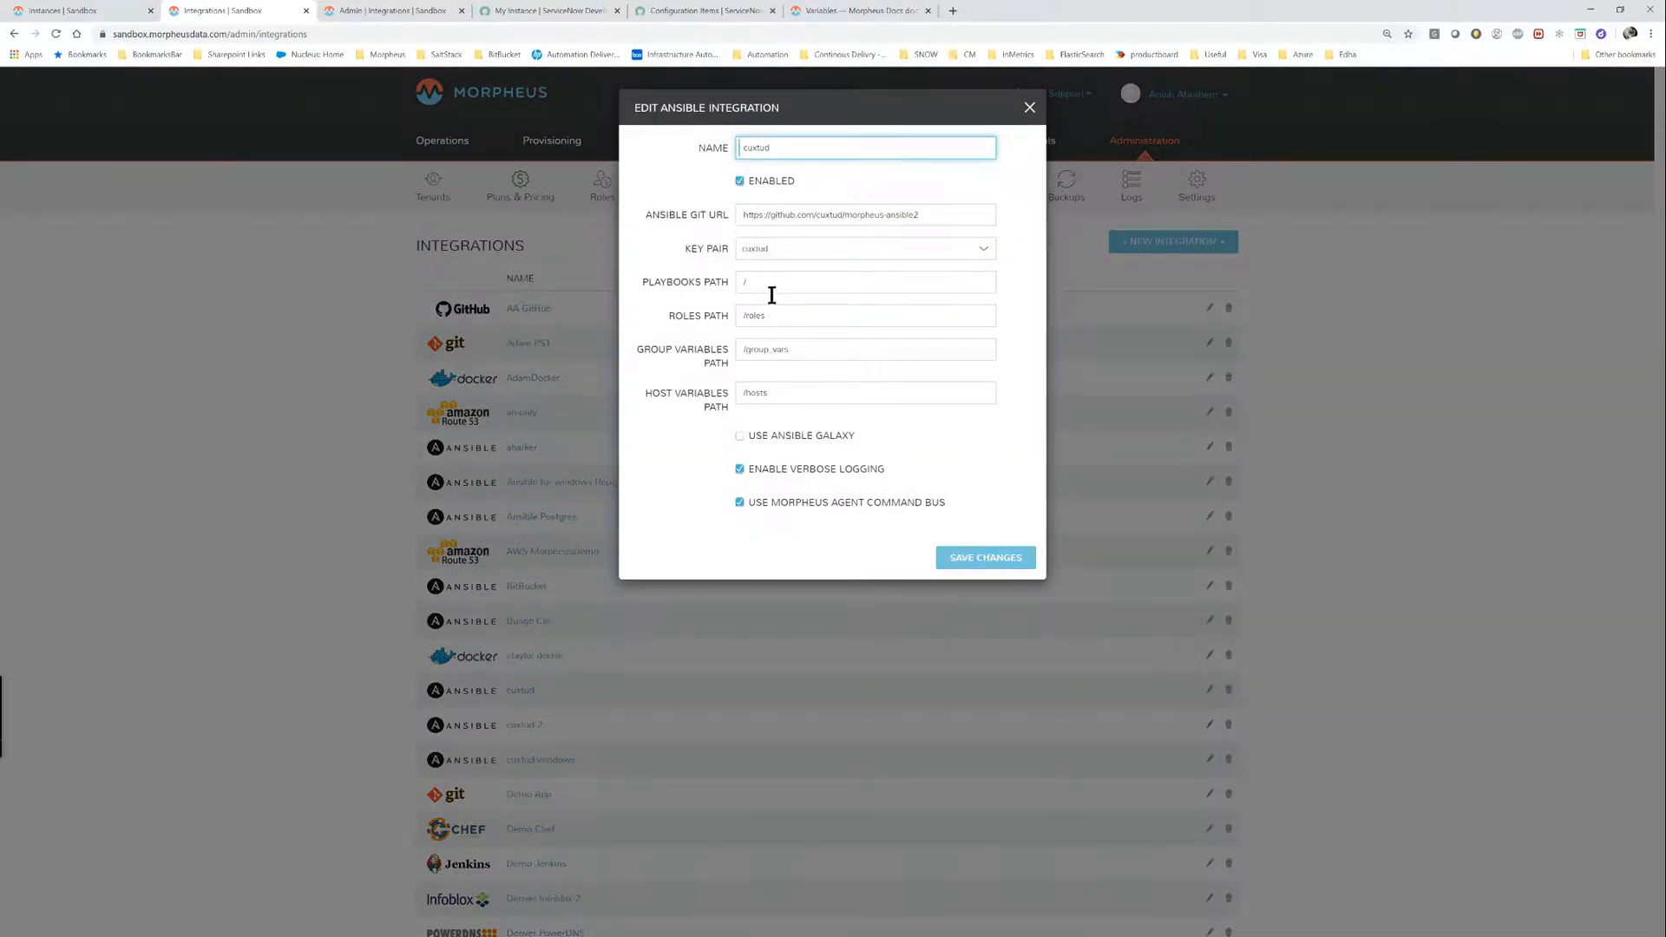
left_click_drag(946, 213, 689, 208)
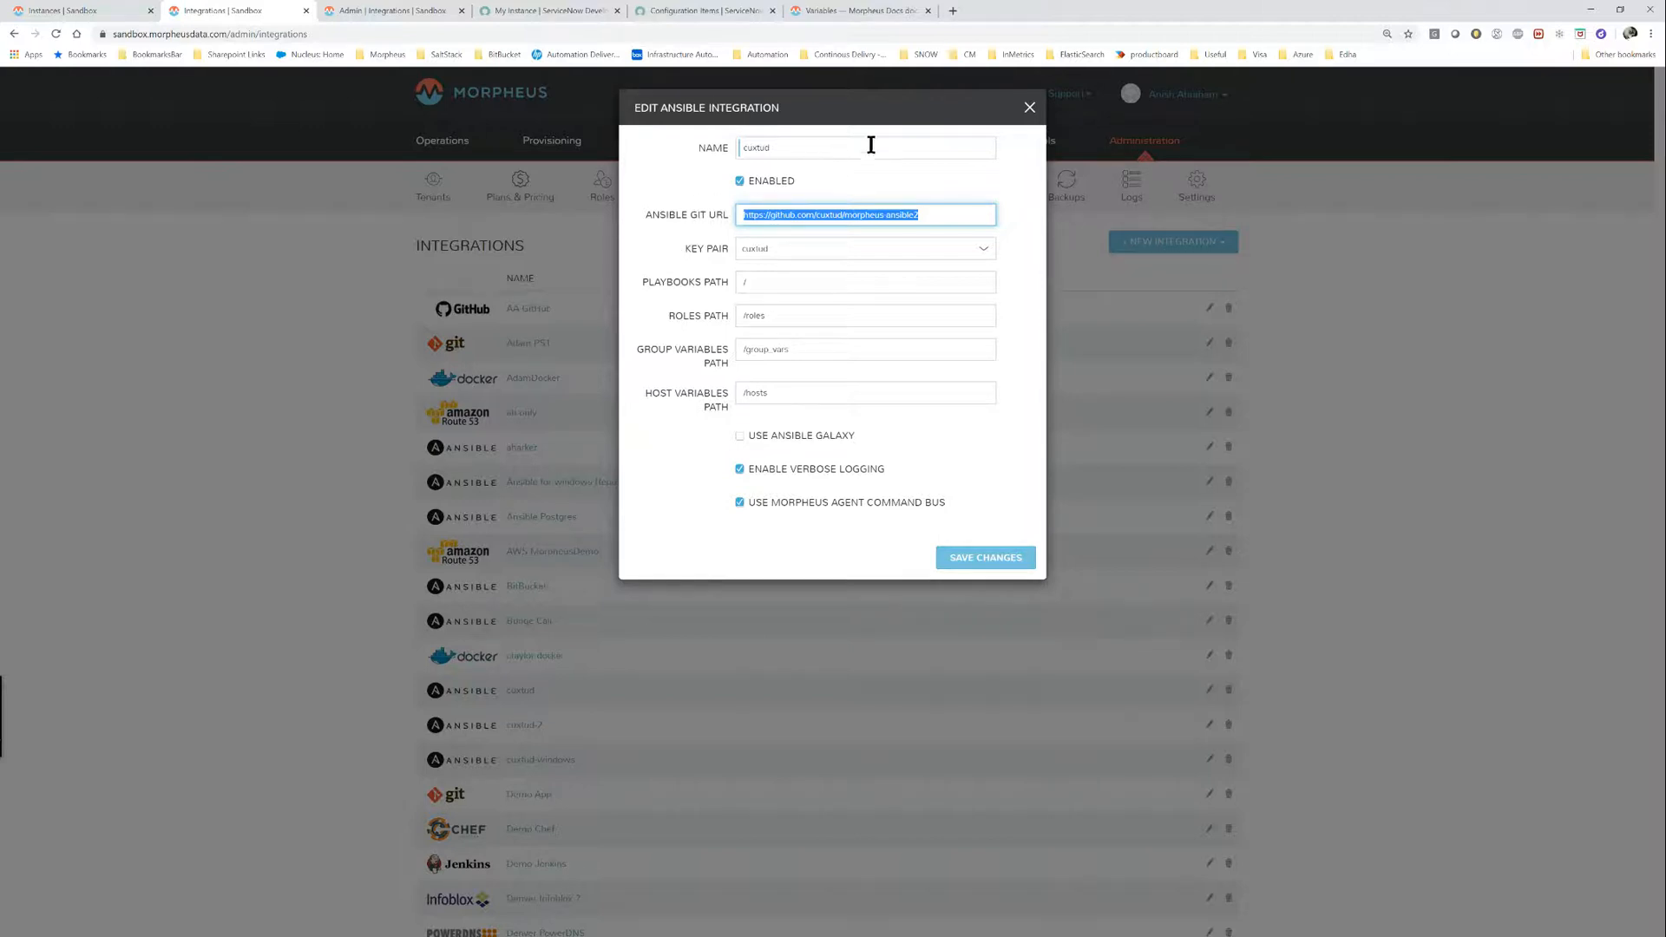
left_click(1030, 107)
Open the Morpheus automation tasks list, and check the provisioning history of aa-servicenow-16 before returning to it.
mouse_move(548, 148)
left_click(571, 293)
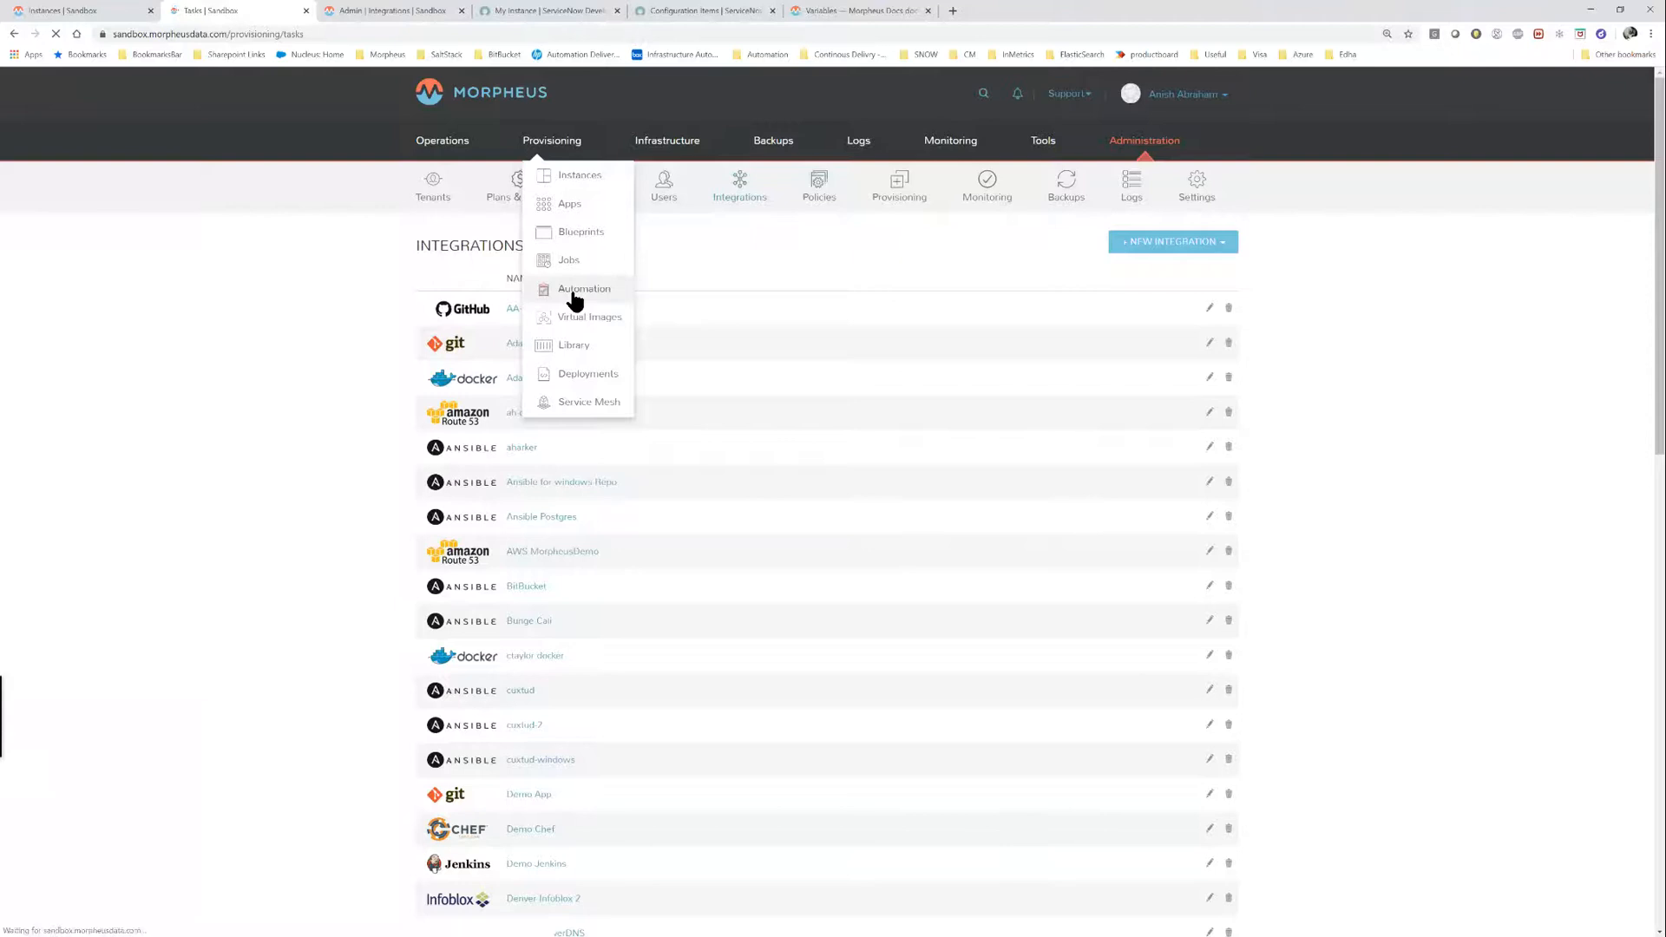
left_click(35, 11)
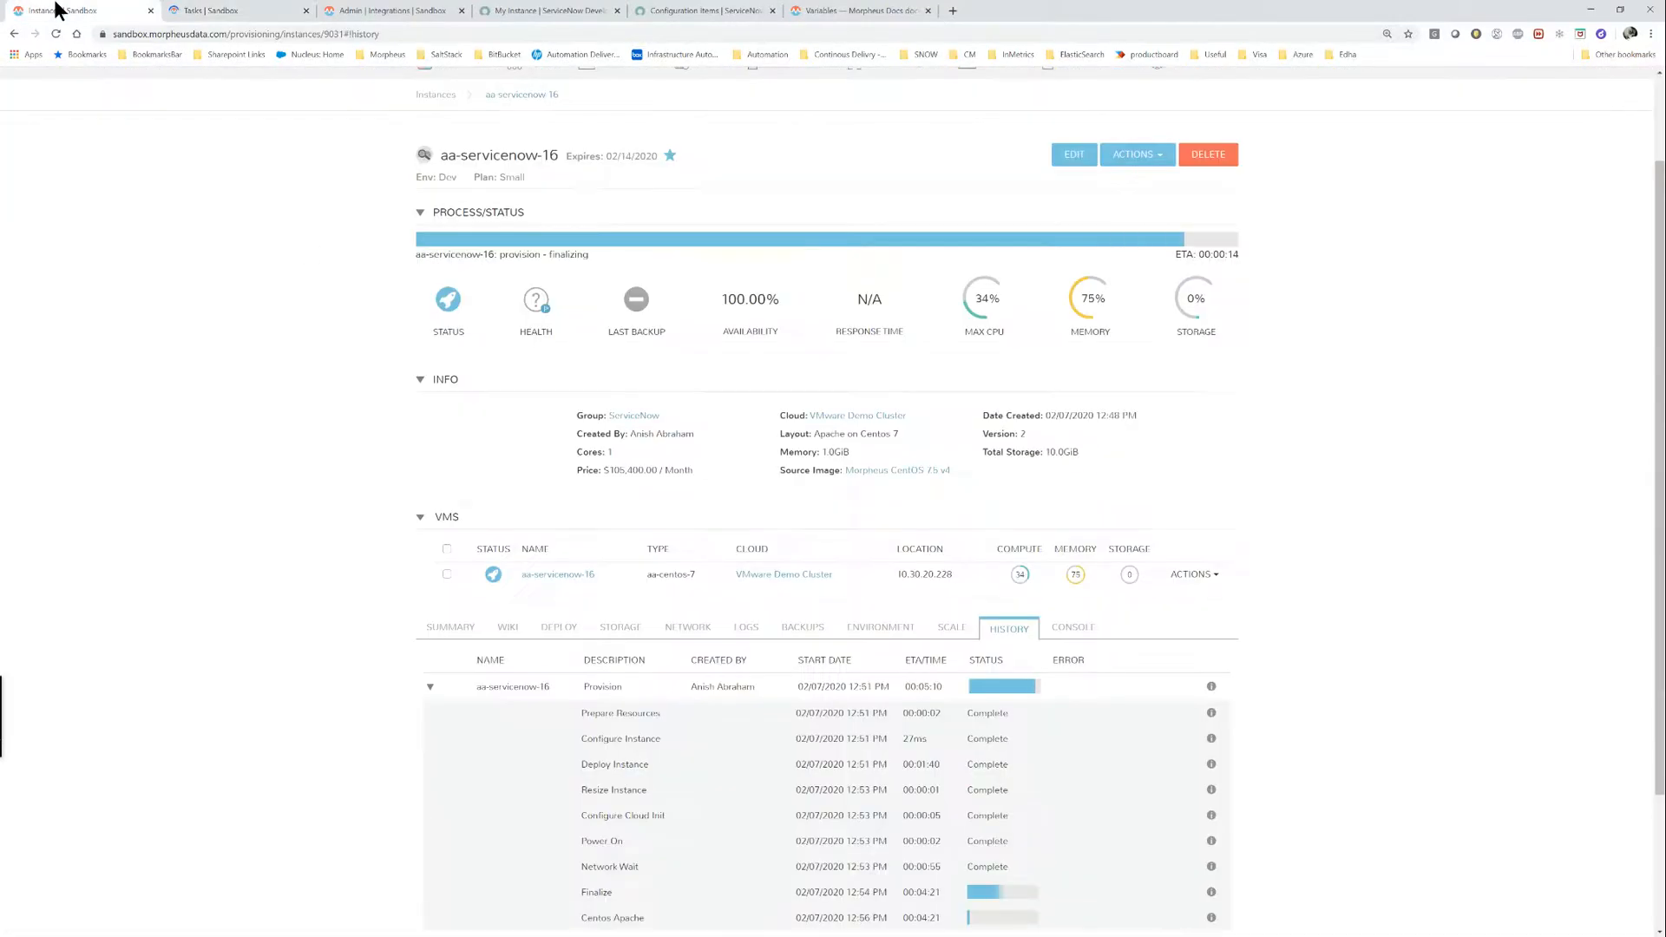
left_click(198, 12)
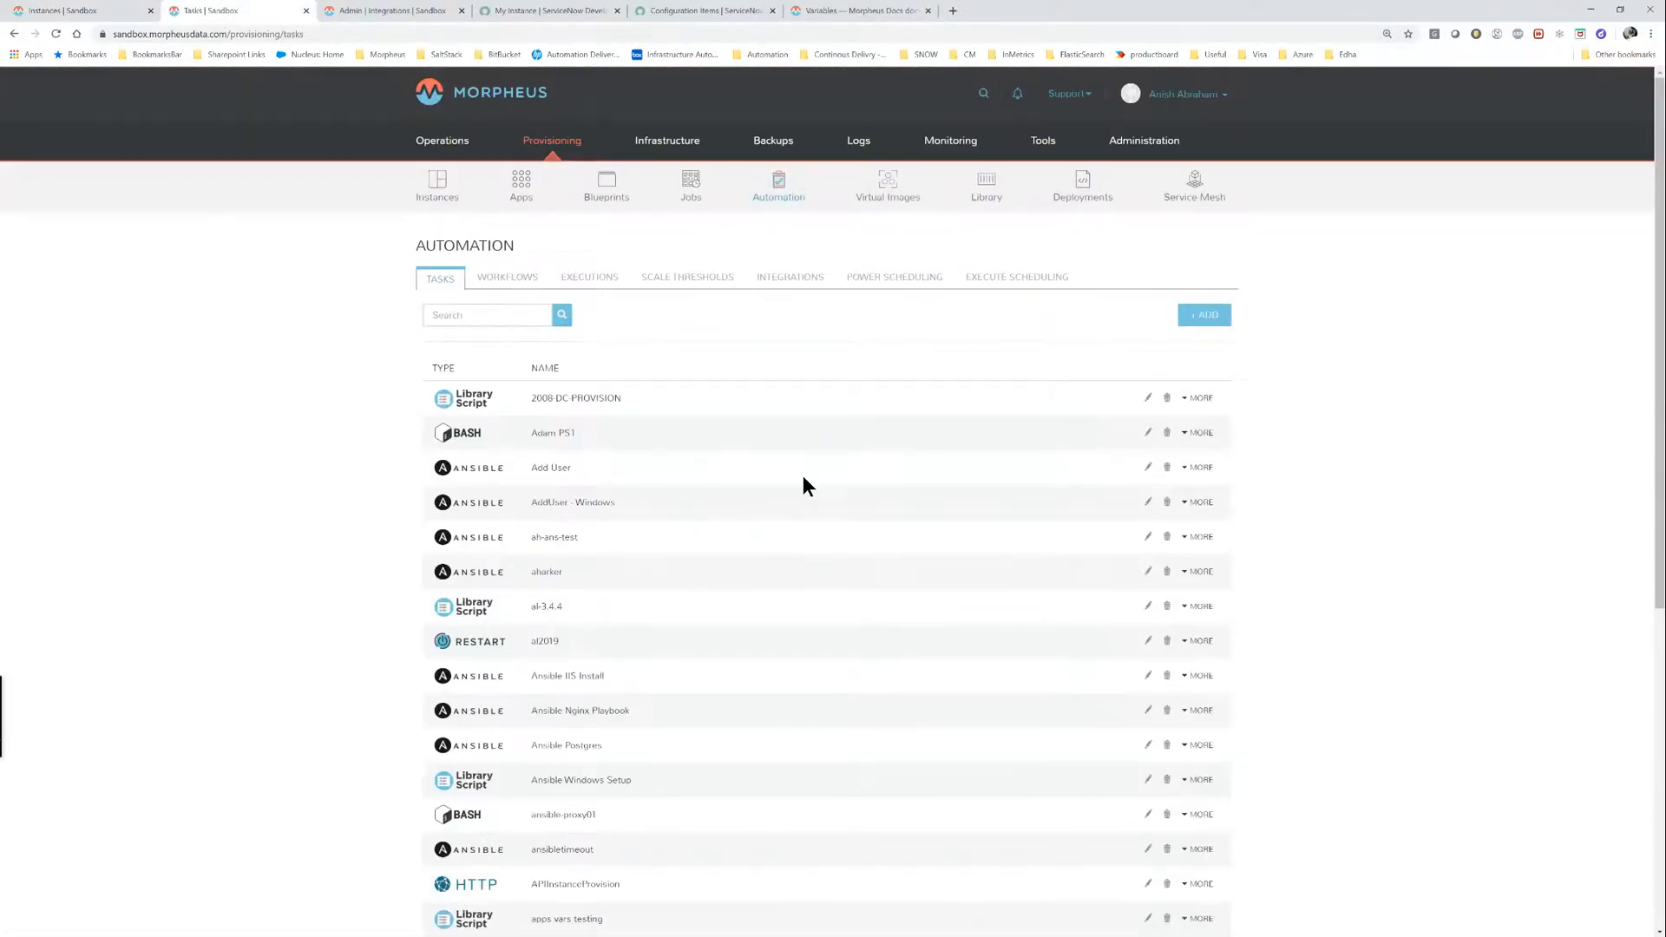
Start a new Ansible Playbook task using the cuxtud repository, show its Playbook and Git Ref fields, and discard it.
left_click(1195, 315)
left_click(538, 213)
left_click(537, 236)
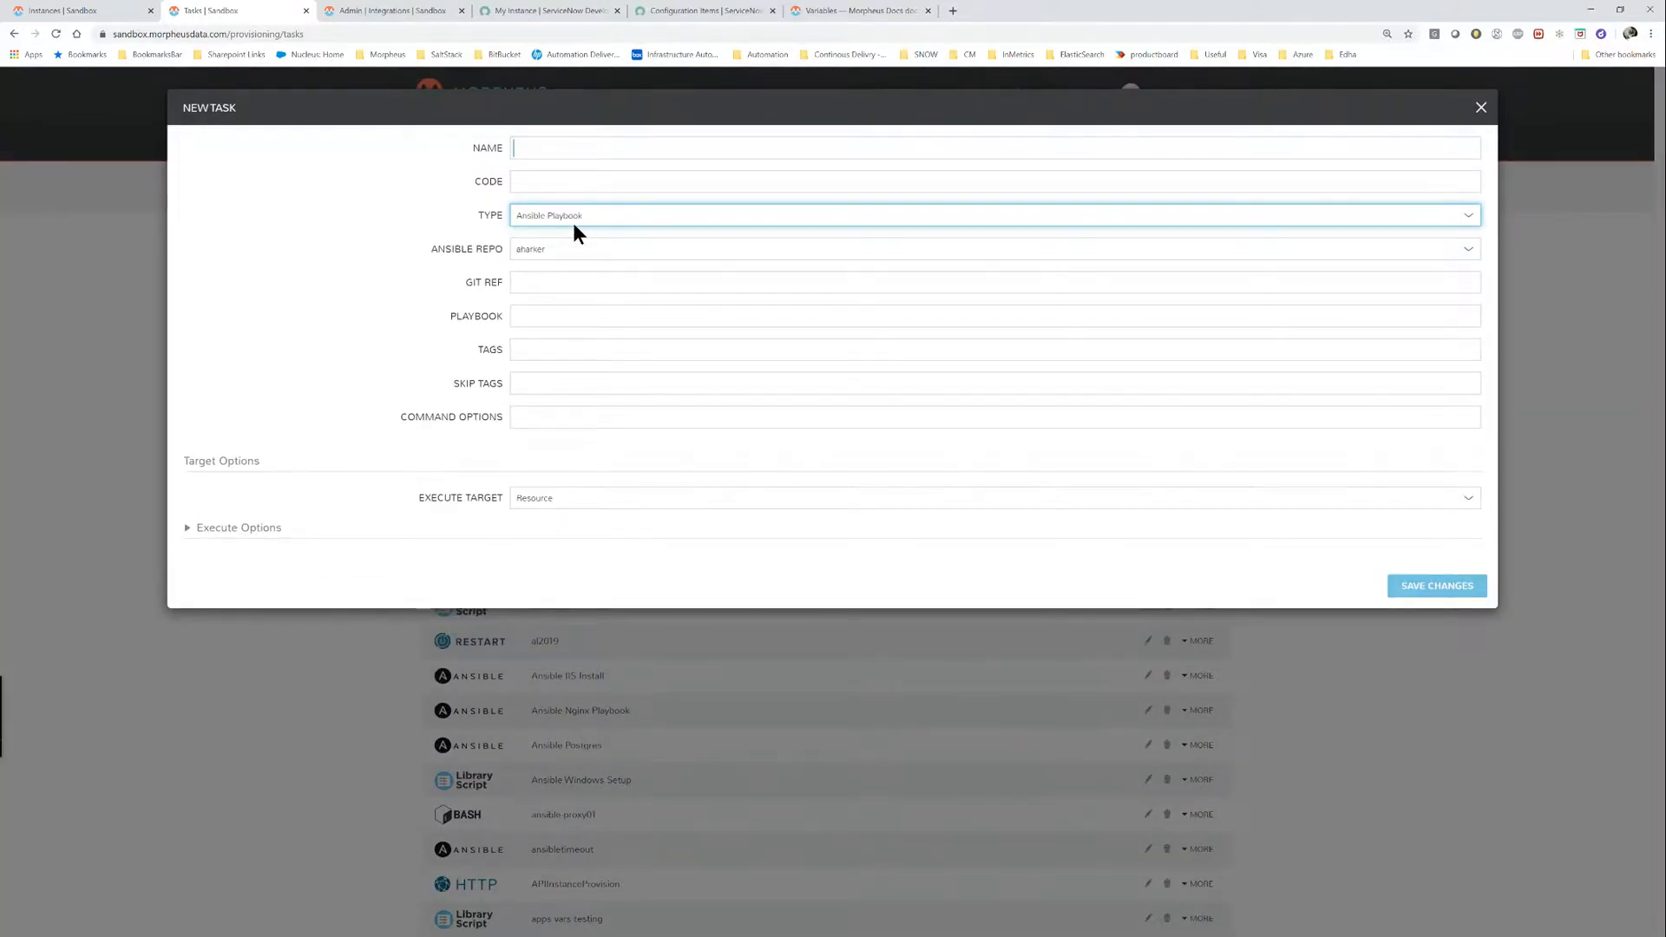
left_click(548, 249)
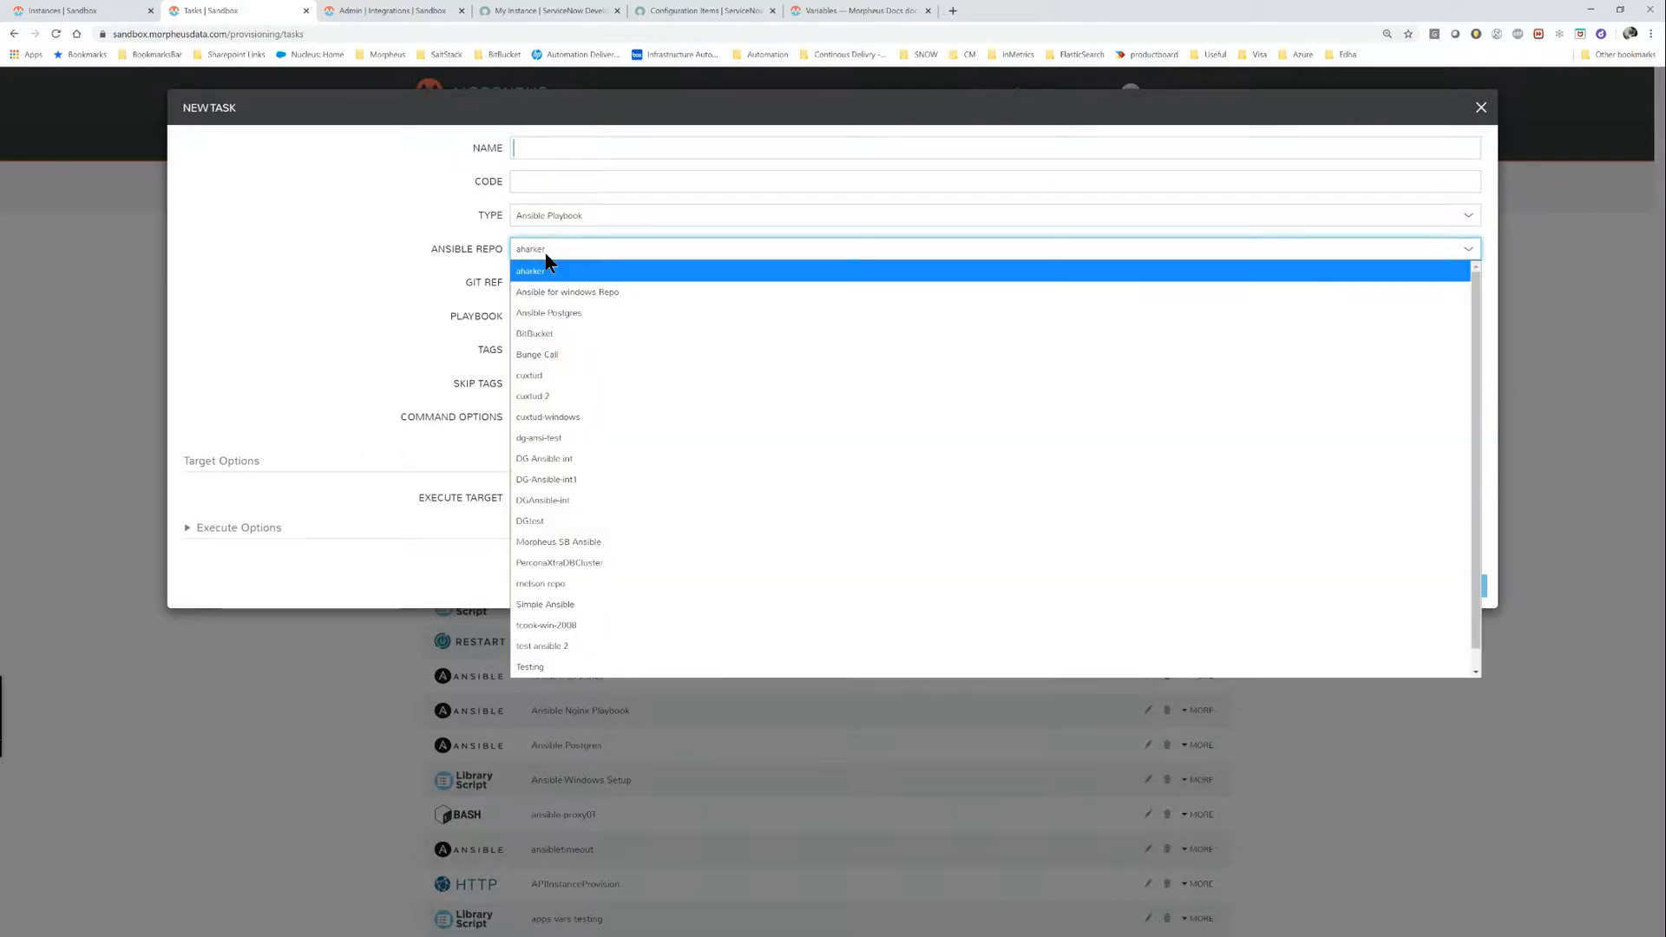
left_click(545, 375)
left_click(540, 316)
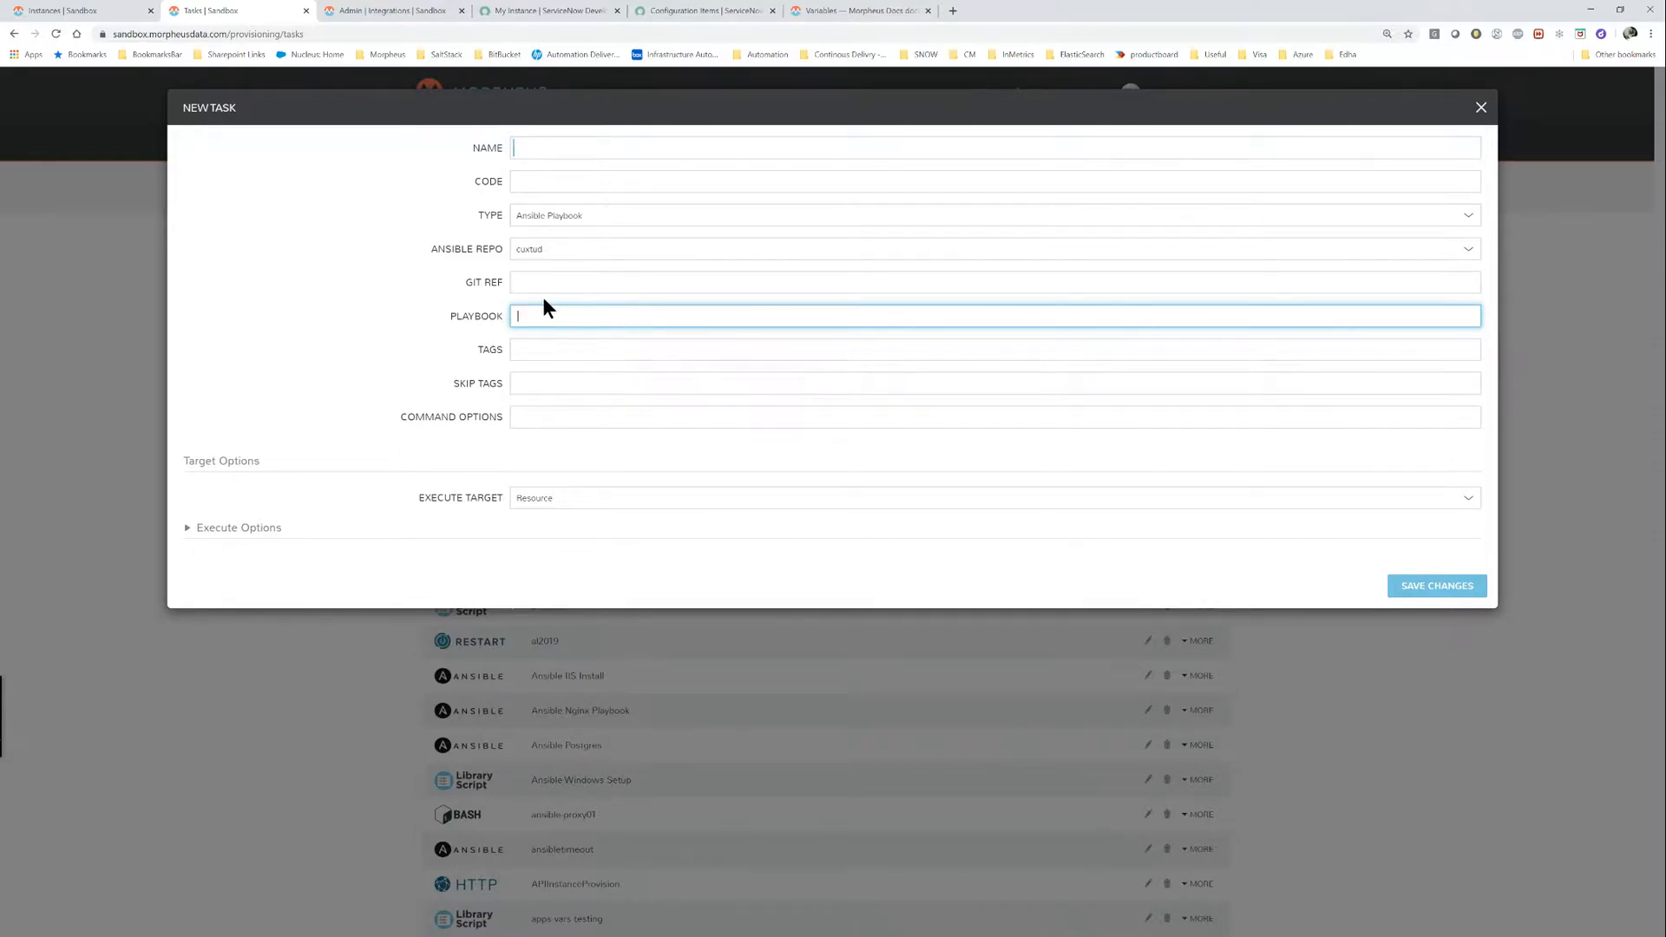
left_click(571, 283)
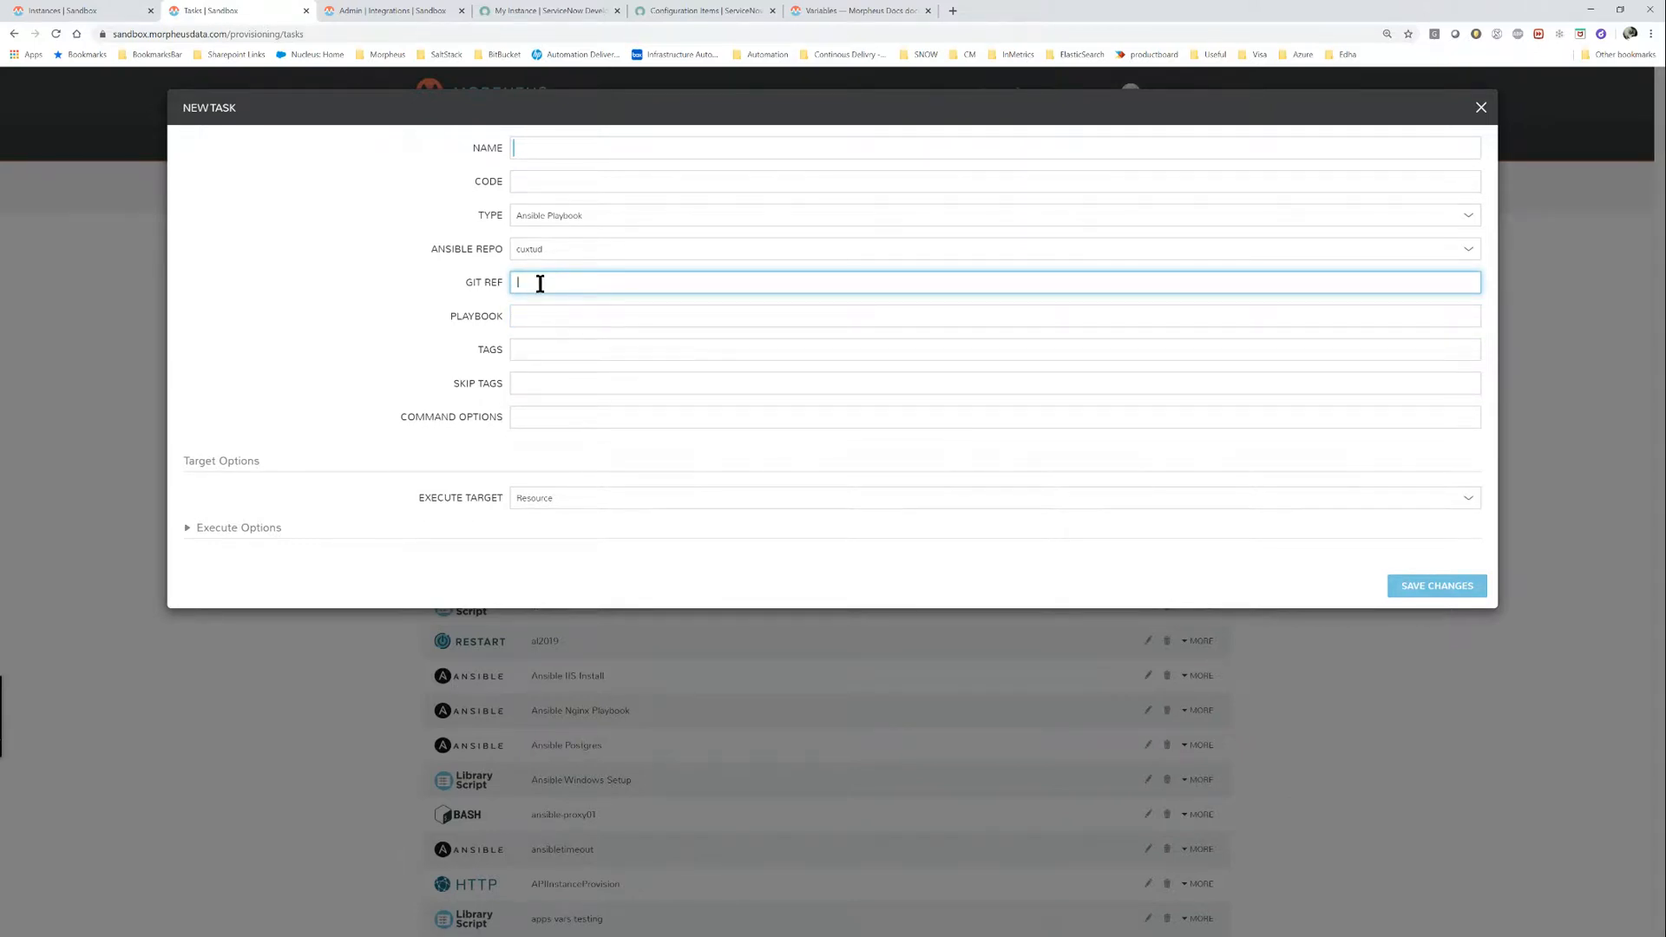
left_click(1477, 110)
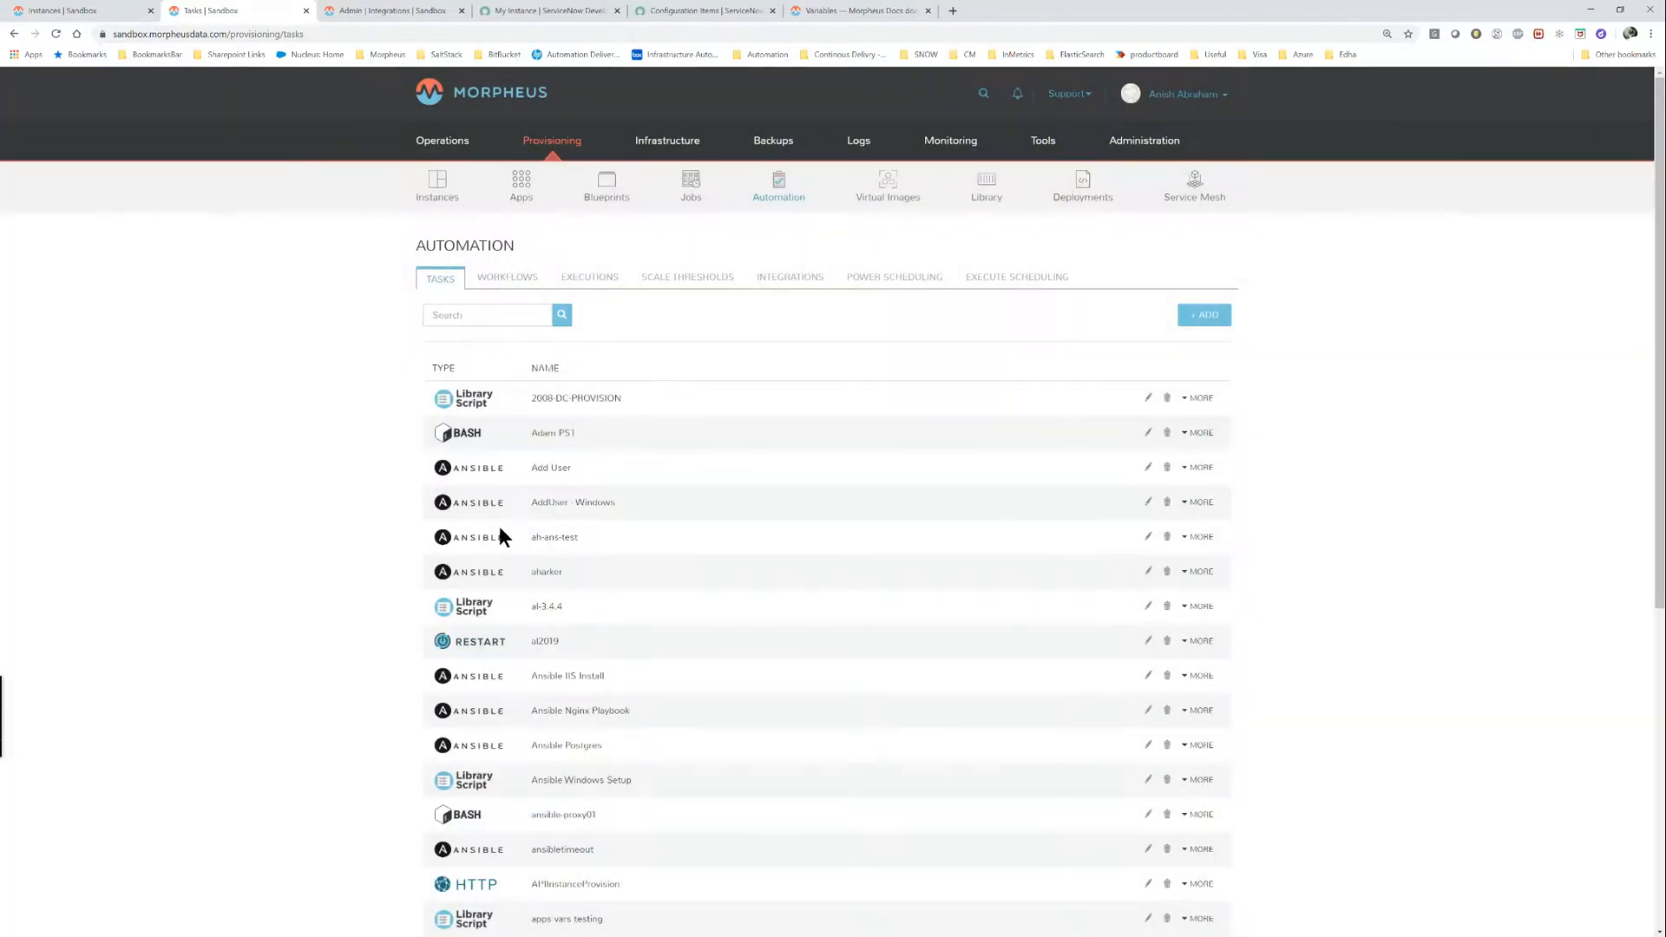
Search the workflows for "apa", examine the Centos Apache provision task and workflow name in the edit form, and close it unchanged.
left_click(497, 279)
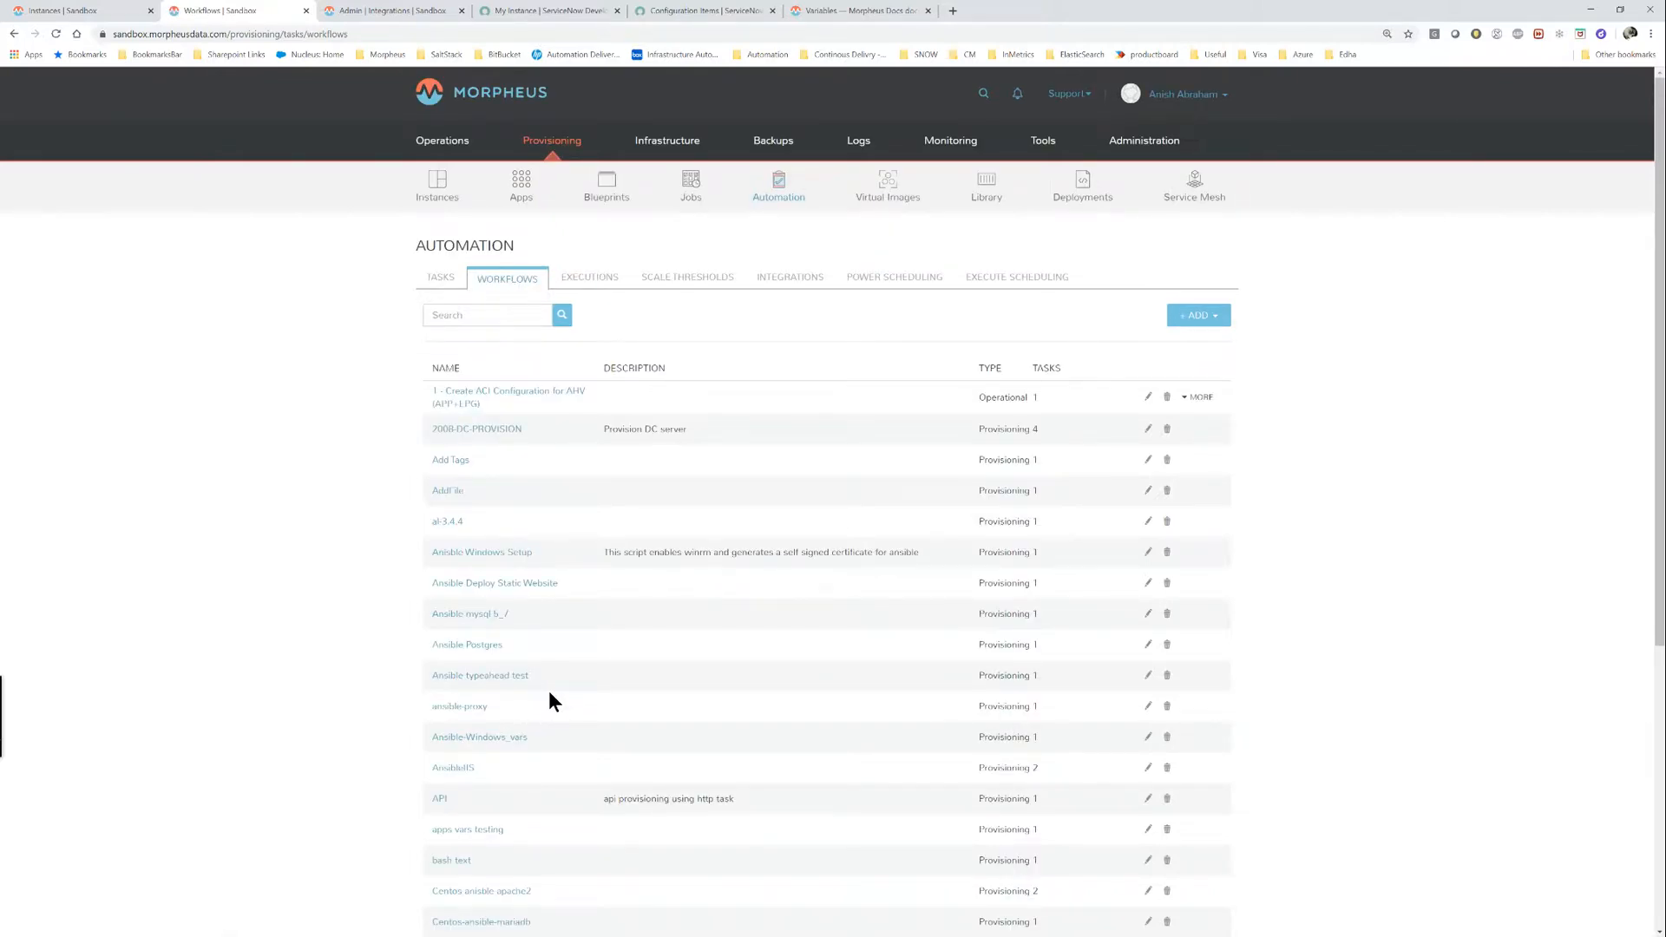
left_click(491, 316)
type("apa")
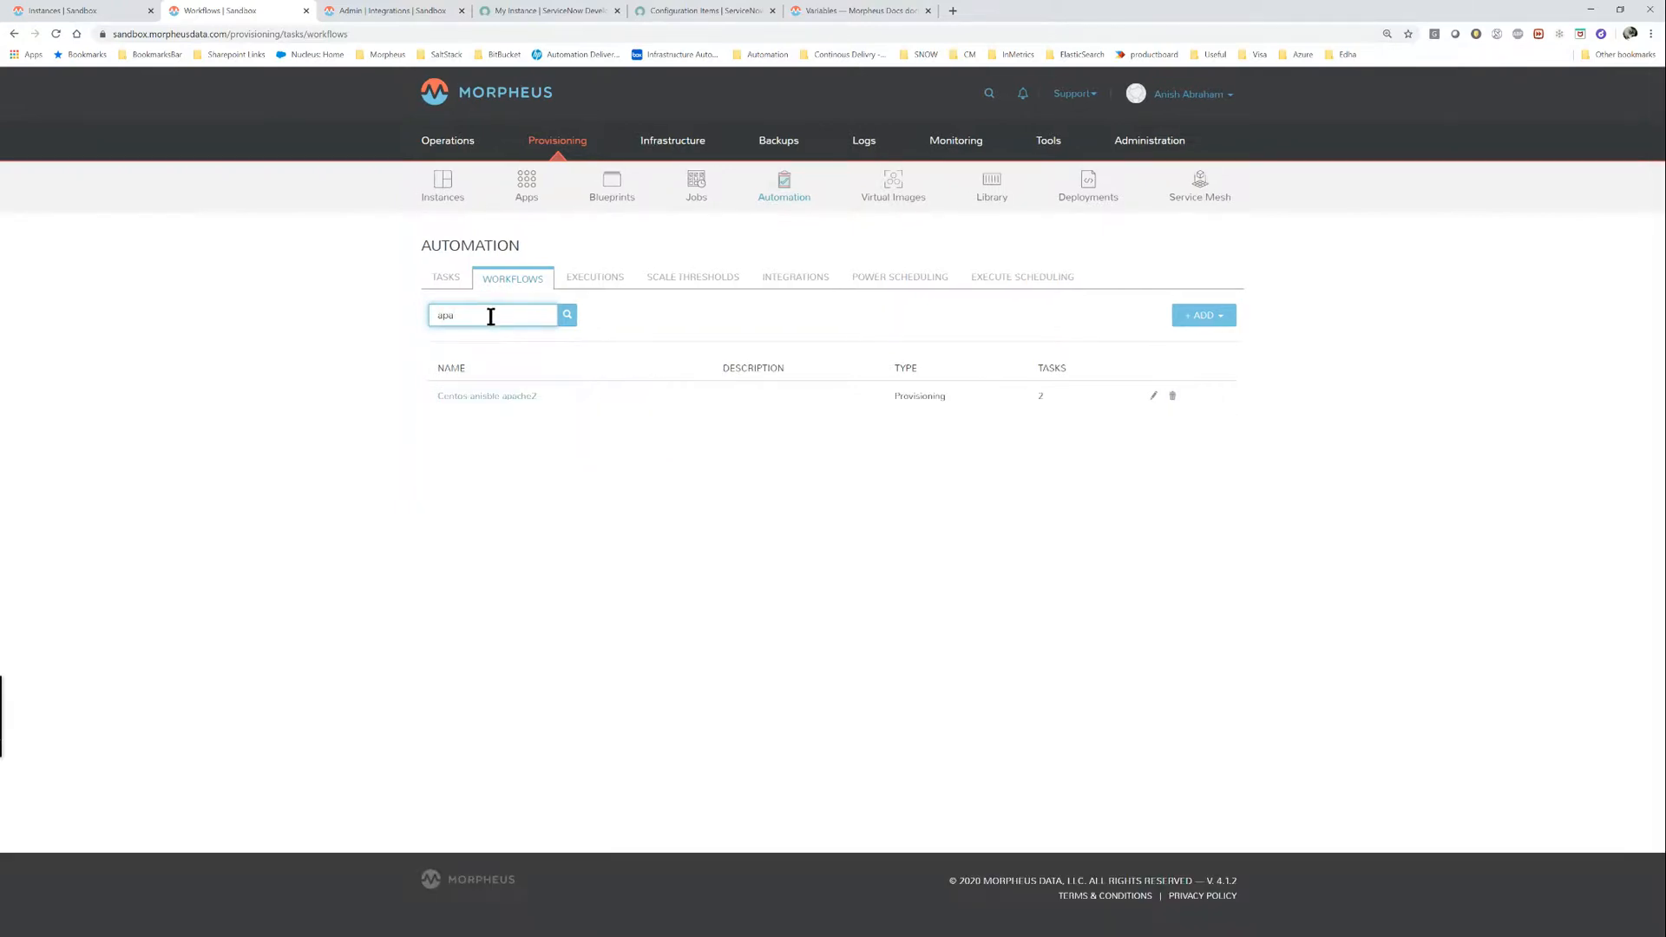
left_click(1153, 396)
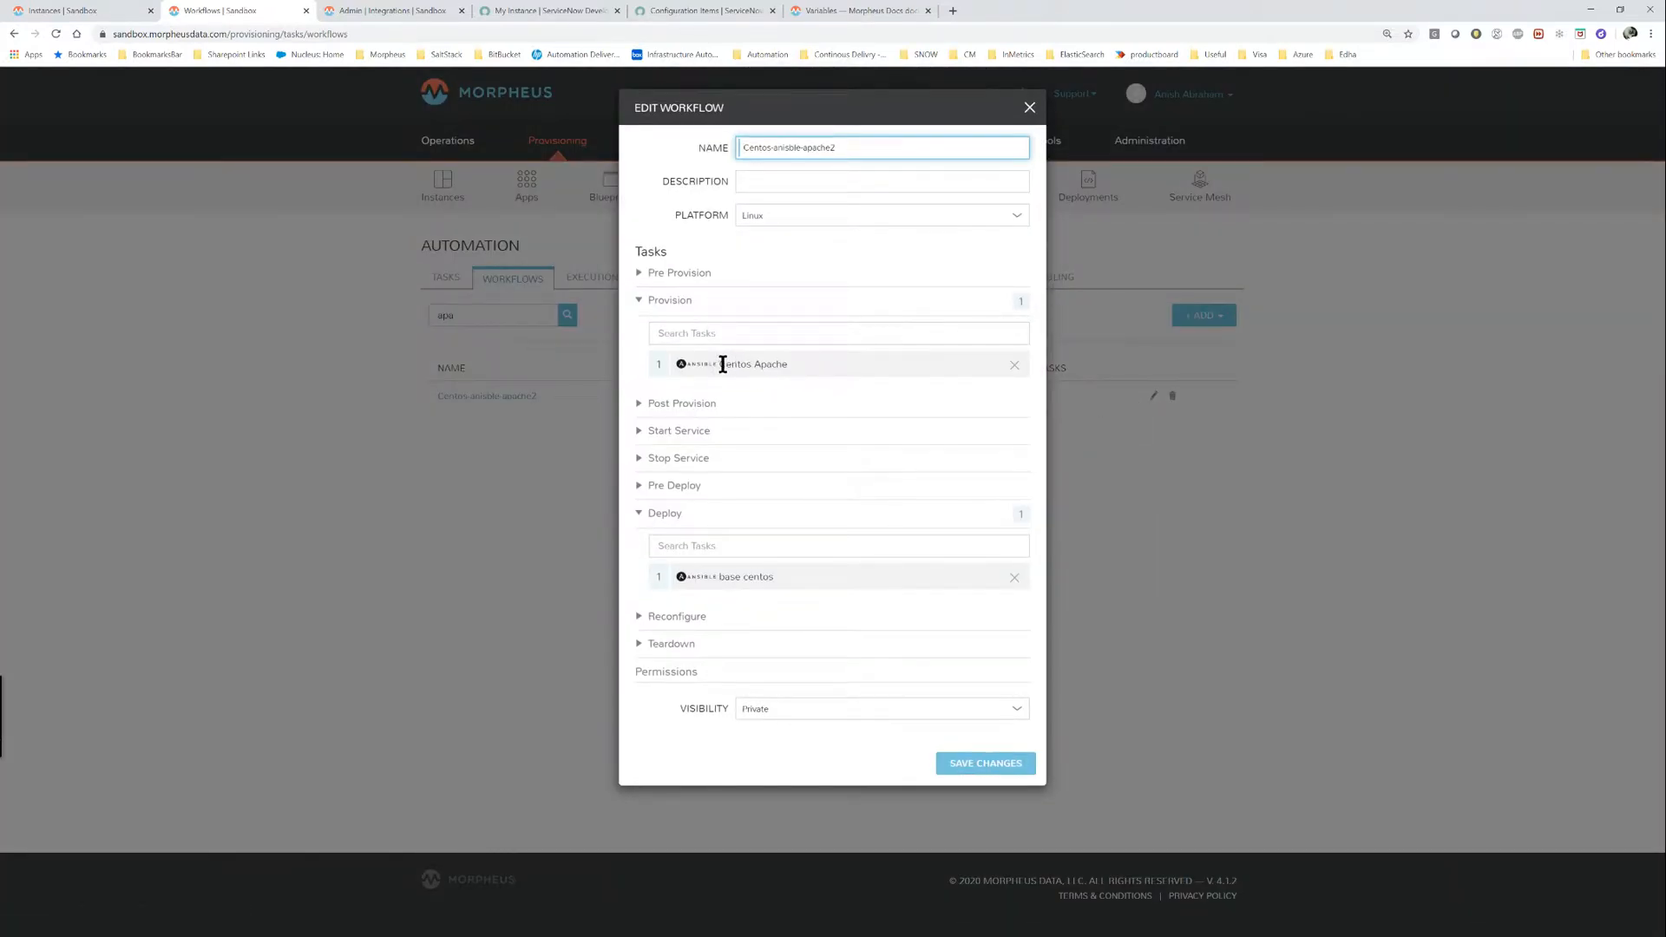
left_click_drag(718, 363, 789, 365)
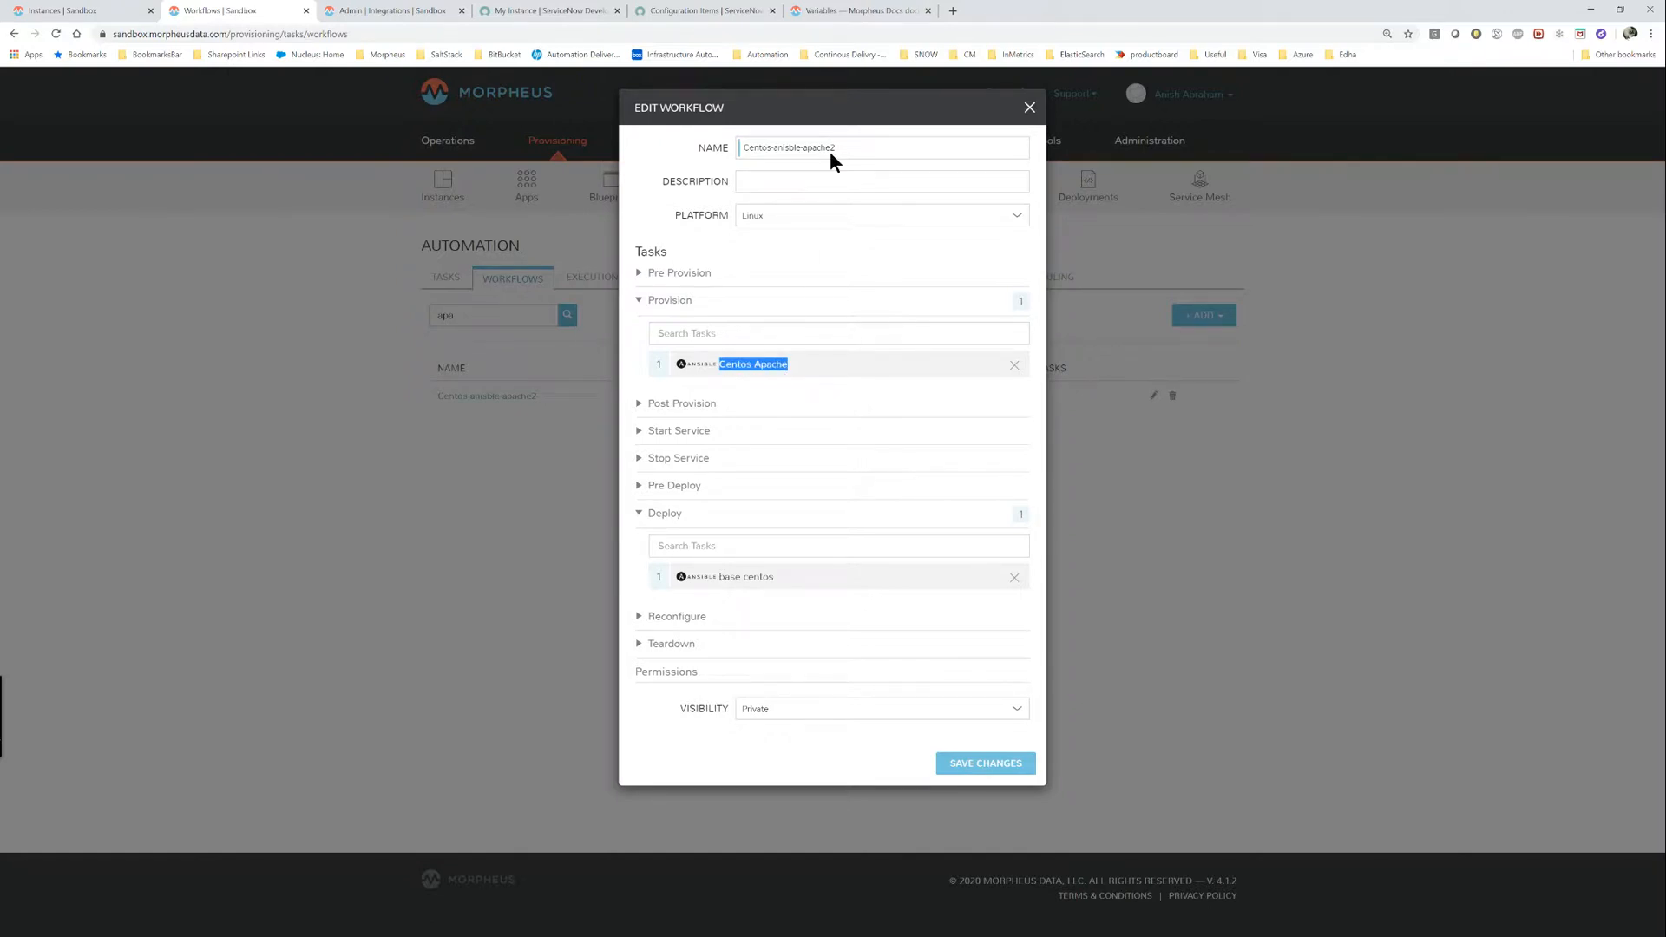
left_click_drag(848, 148, 729, 149)
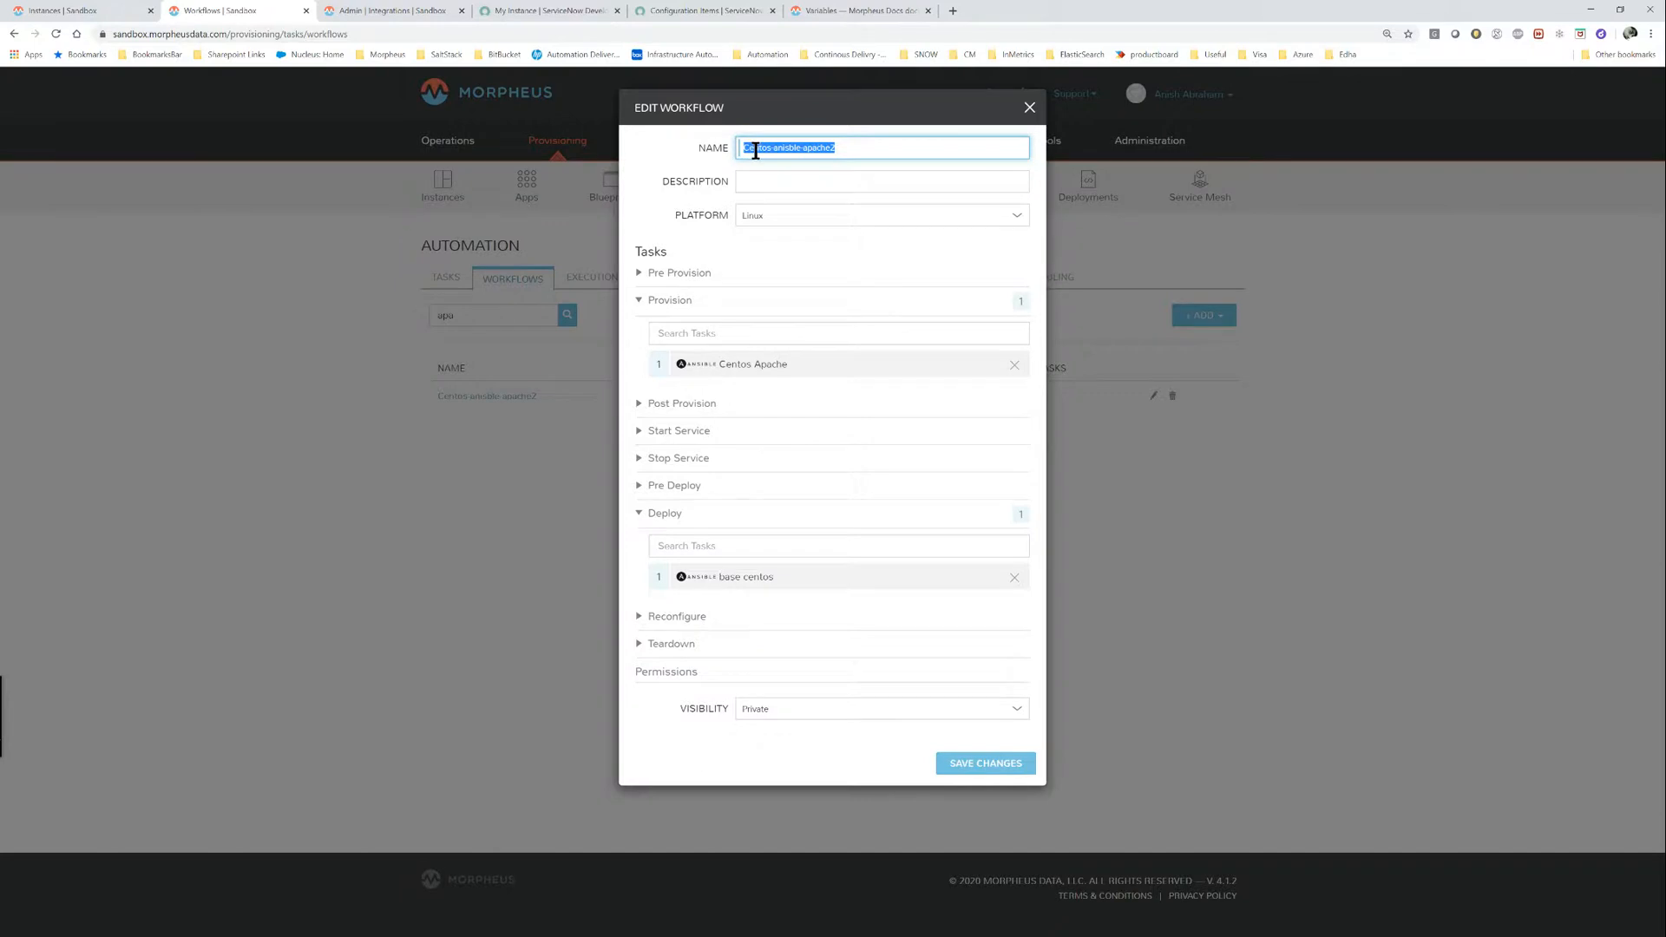
left_click(1029, 106)
Open the AA-Apache instance type from the Morpheus provisioning library.
mouse_move(557, 143)
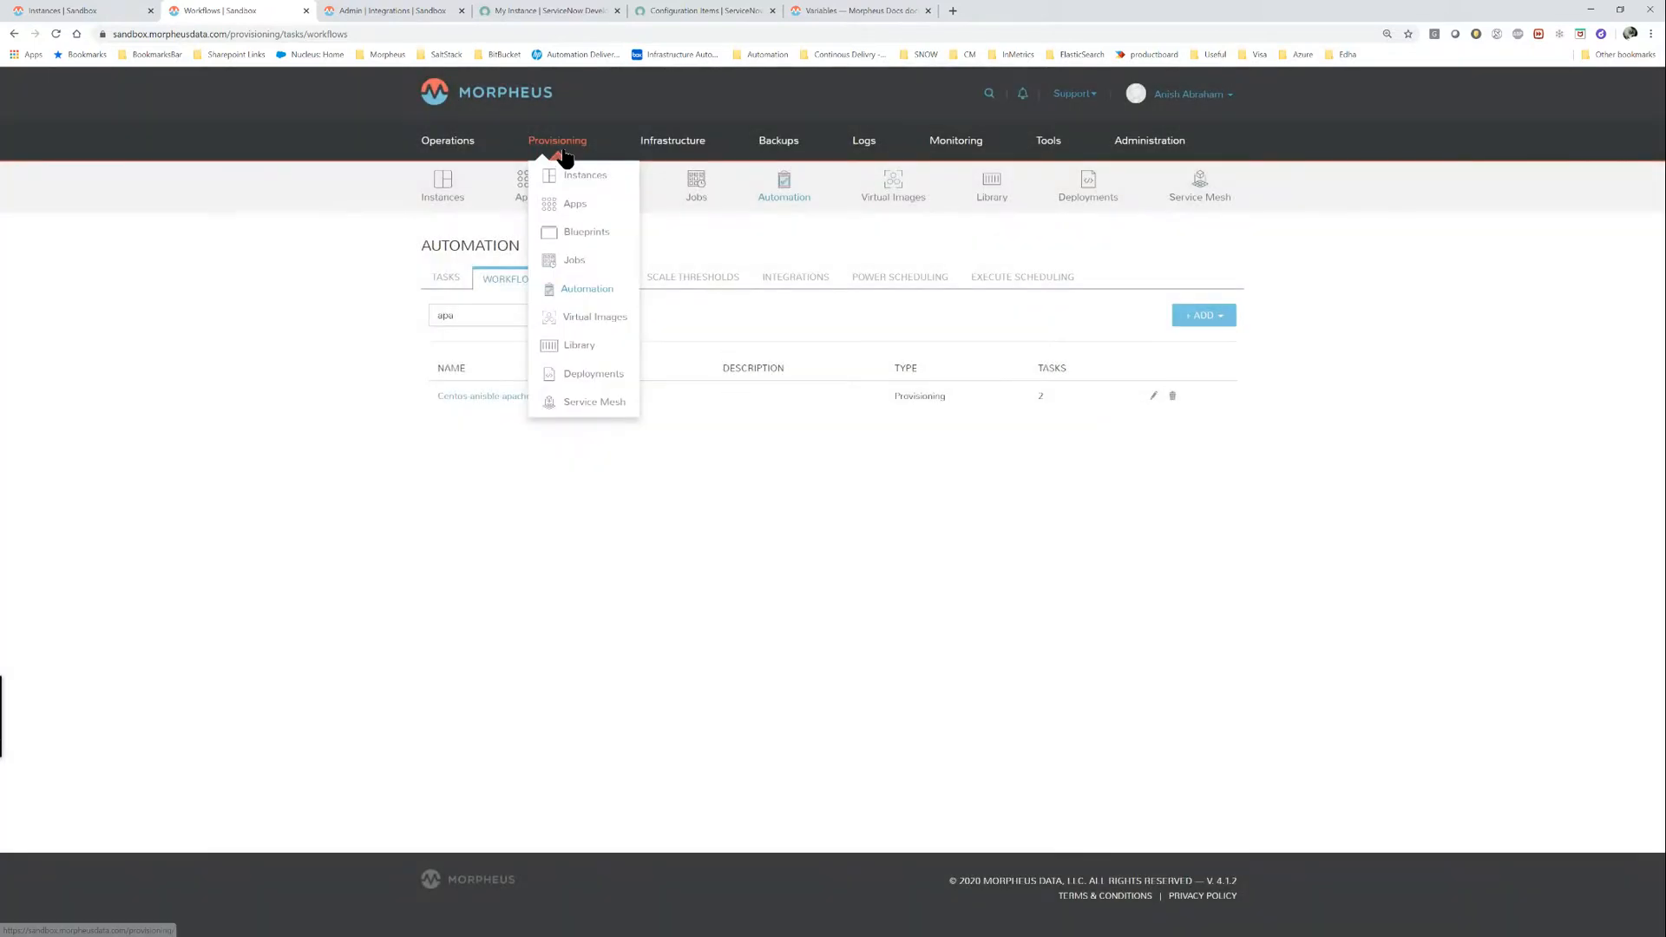
left_click(576, 350)
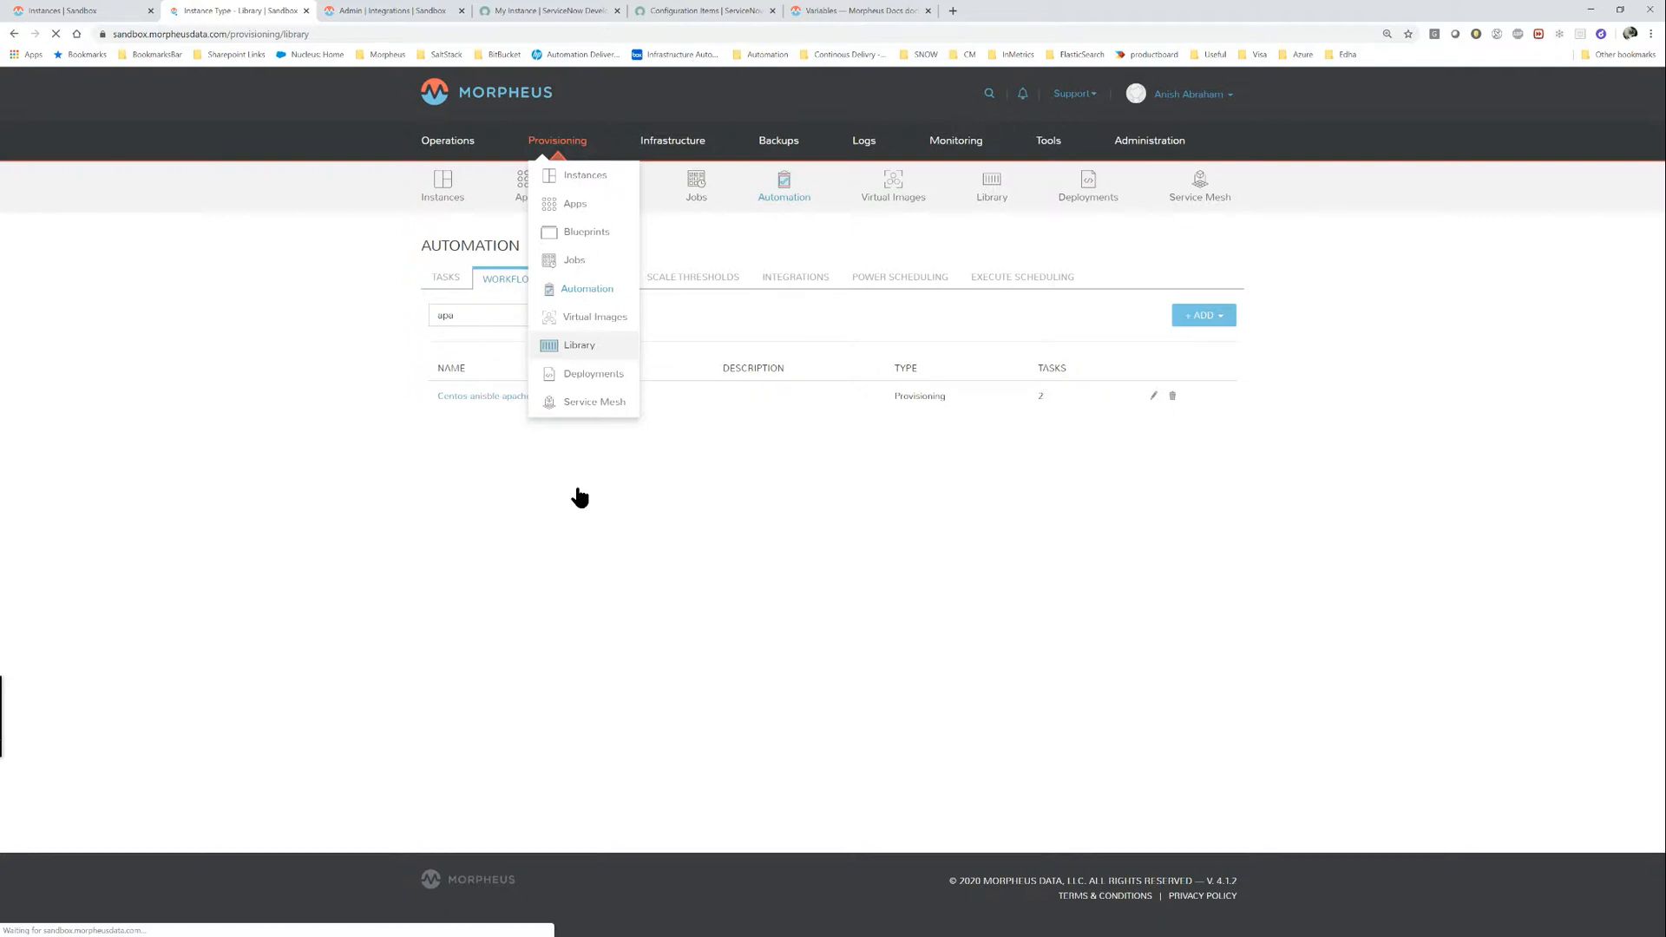
left_click(597, 400)
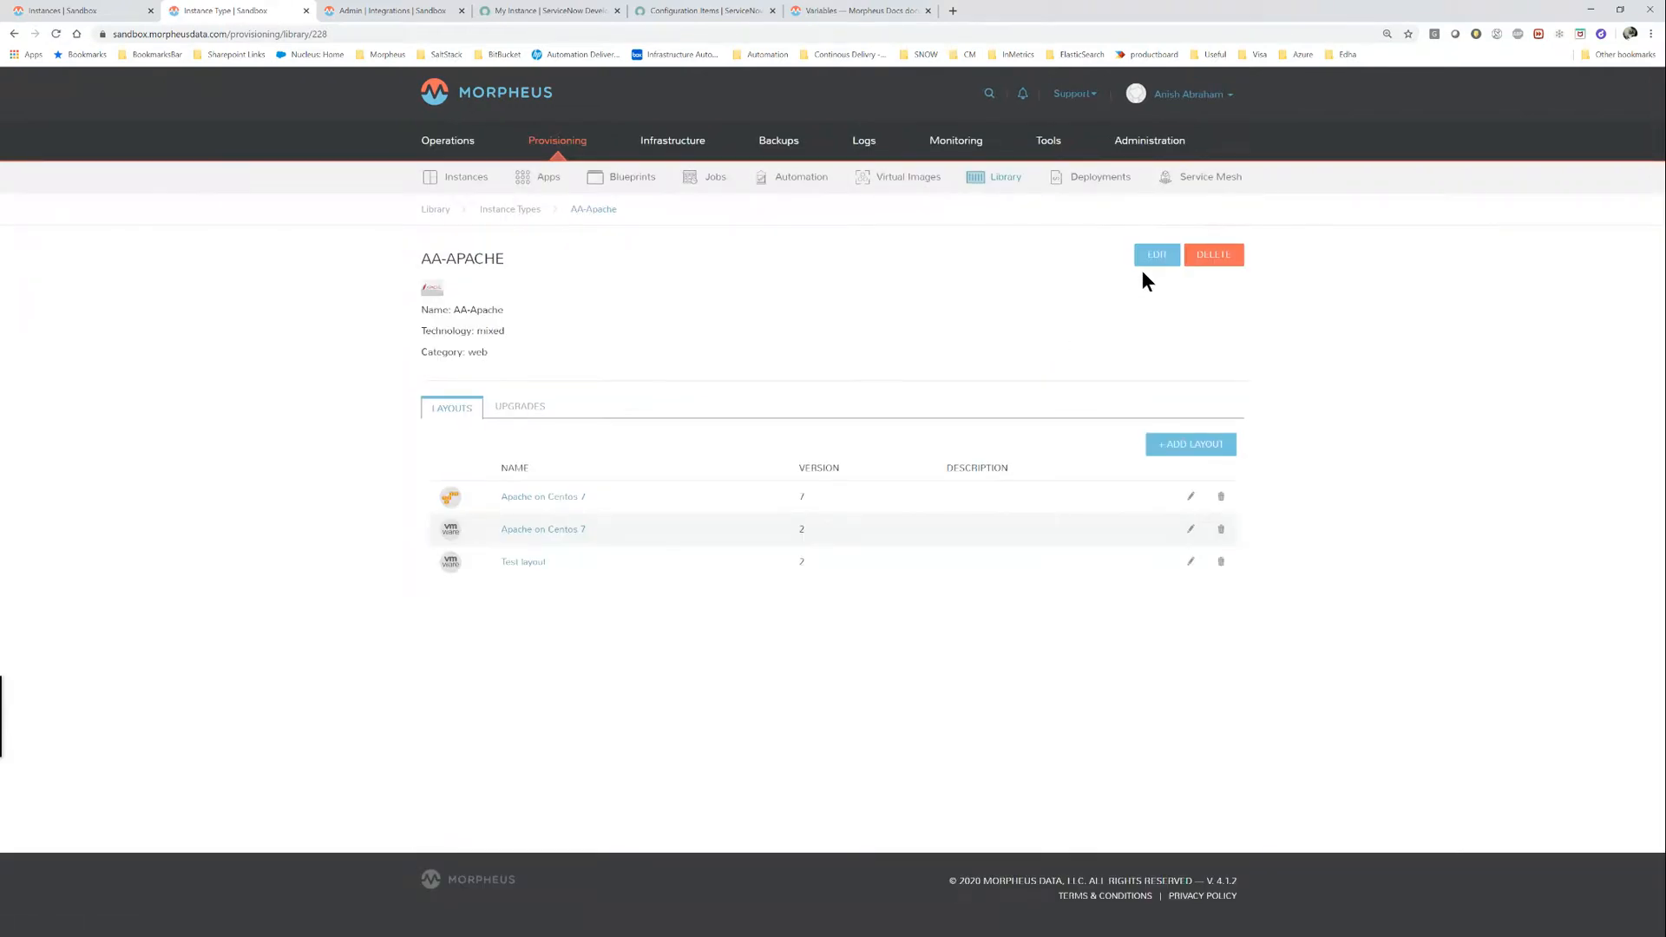
Examine the edit forms of the AA-Apache instance type and its VMware Apache on Centos 7 layout, closing both unchanged.
left_click(1155, 255)
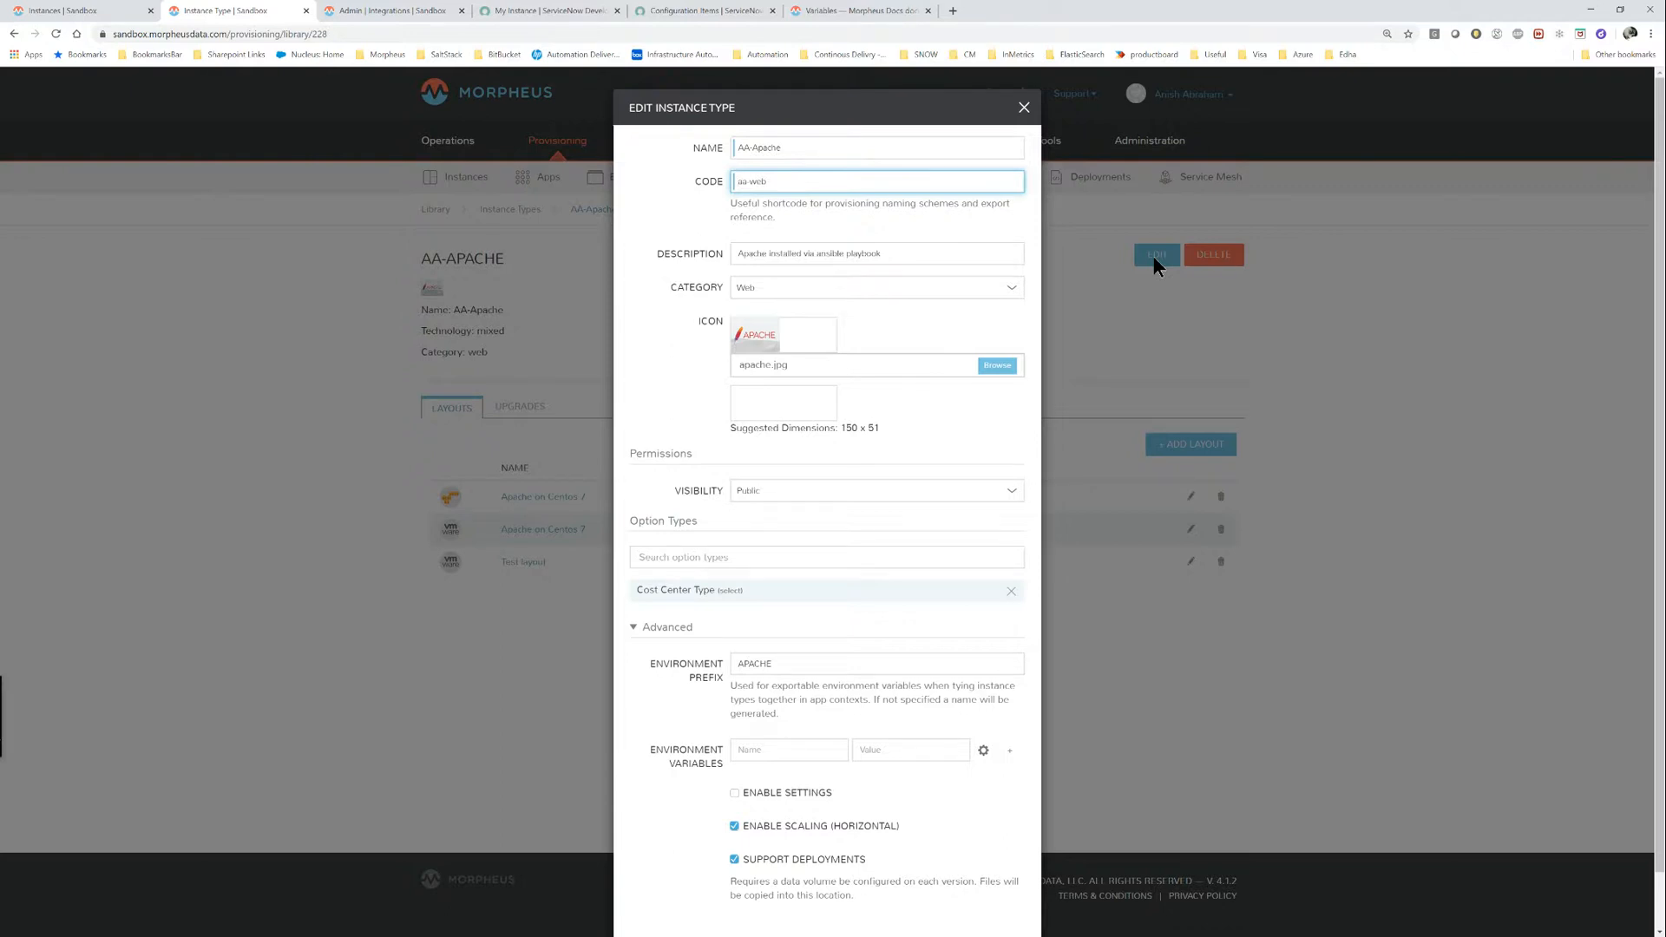
left_click(1024, 109)
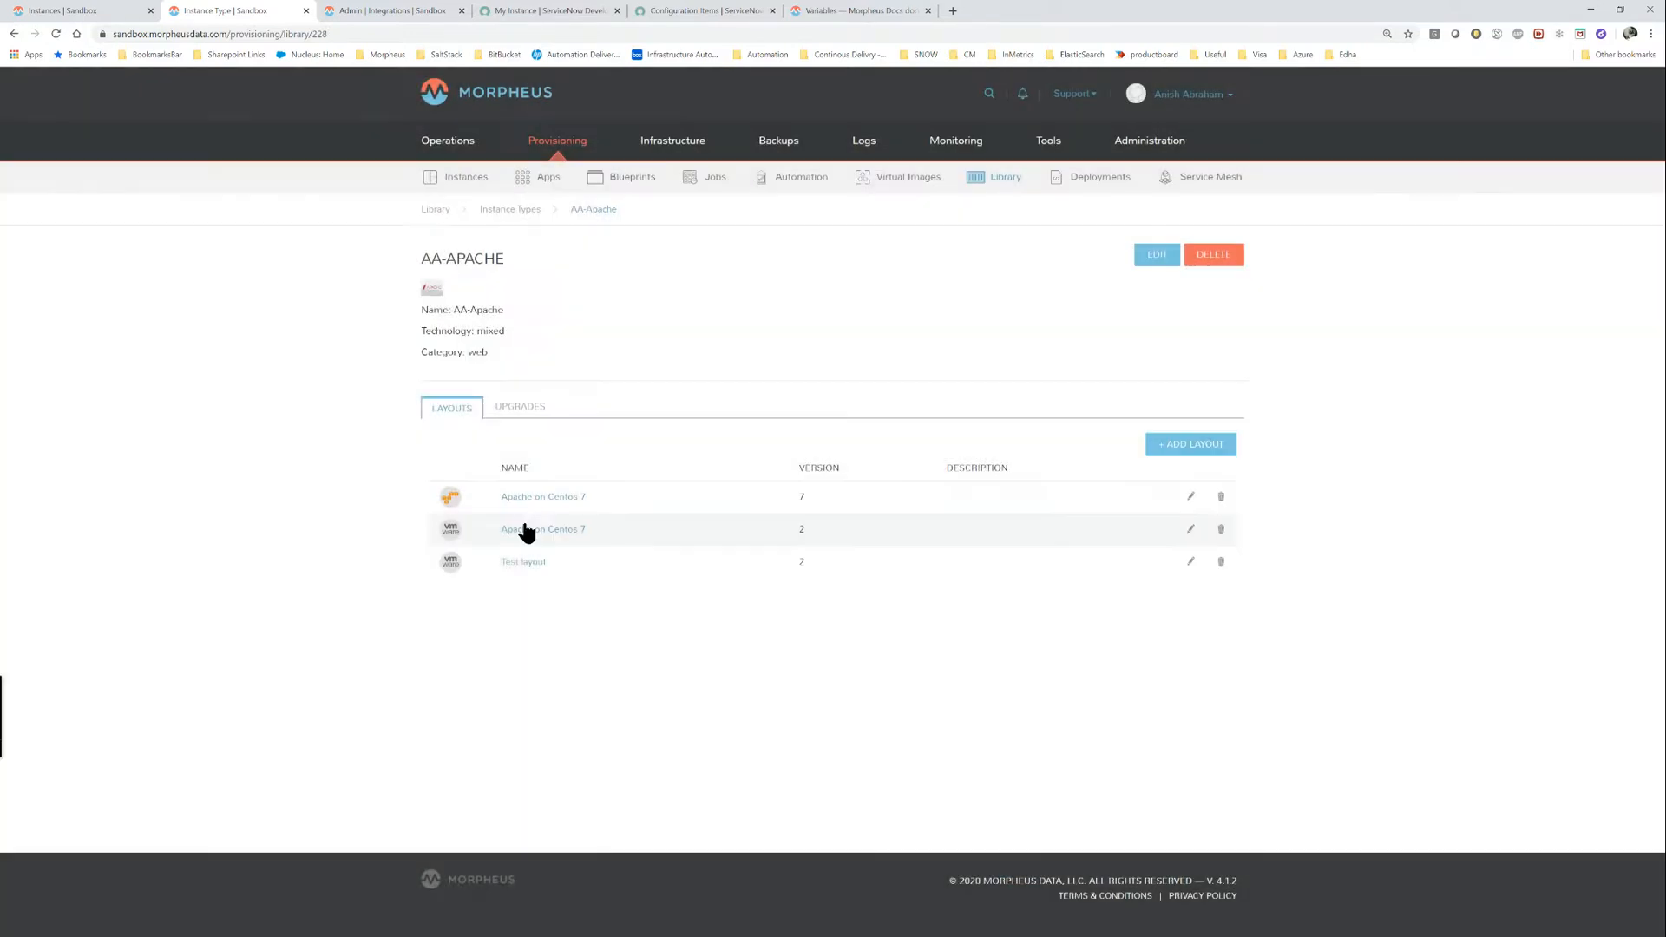
left_click(1191, 528)
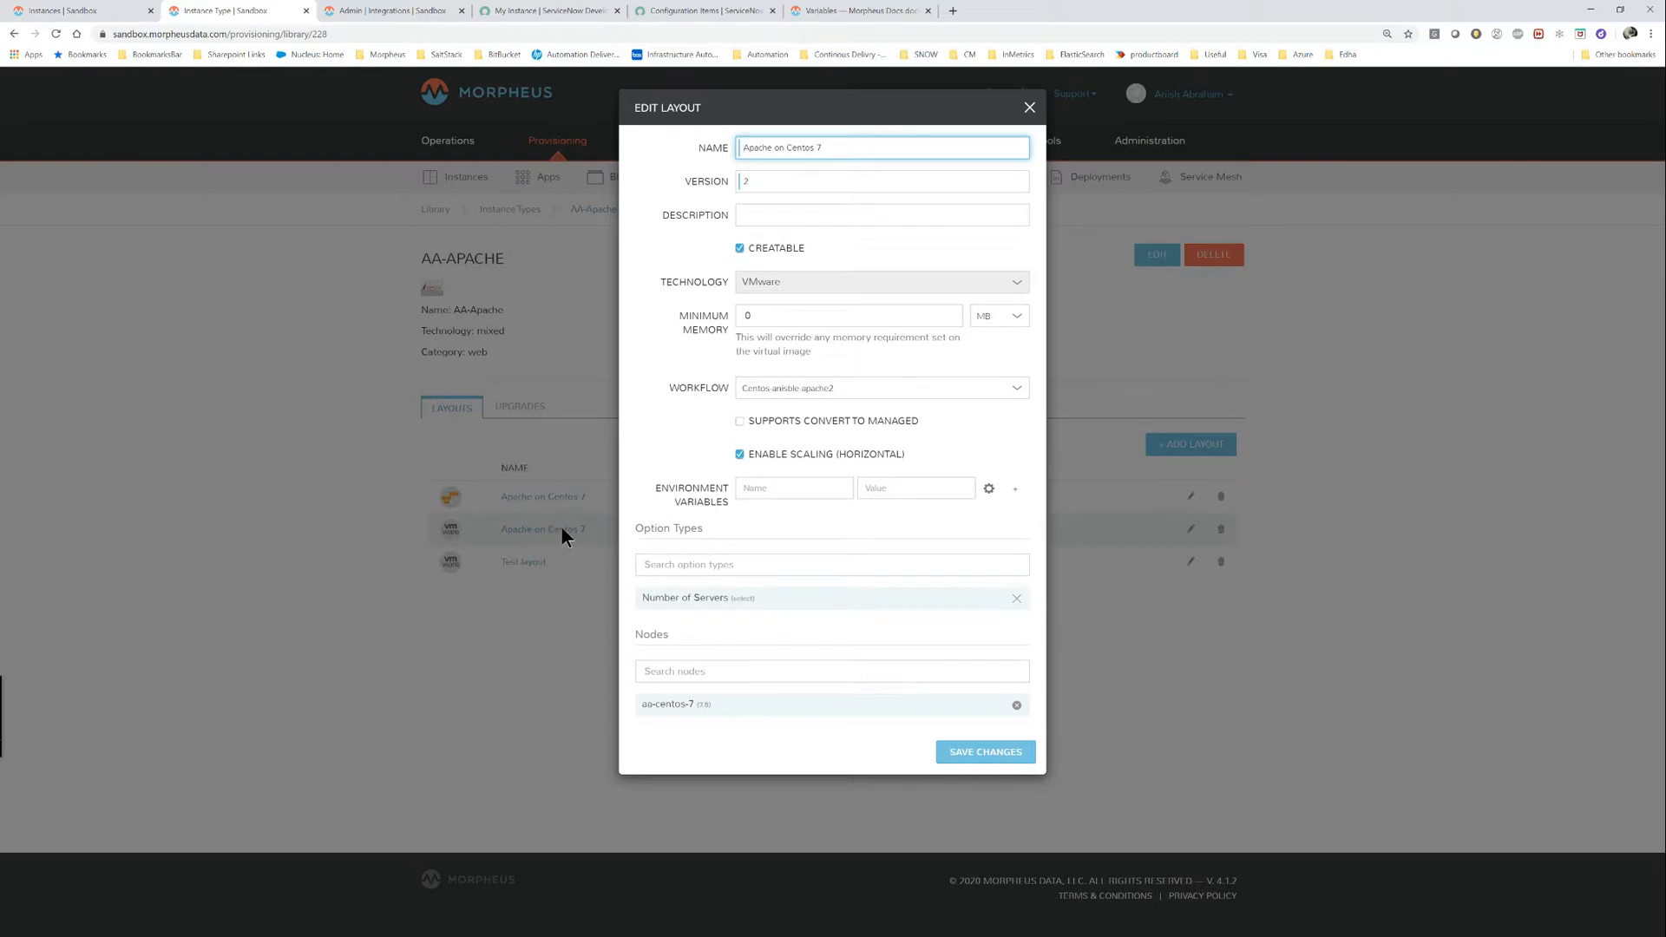
left_click(1029, 107)
Return to the aa-servicenow-16 instance history, read through the Centos Apache step's process output, and close its details.
left_click(78, 11)
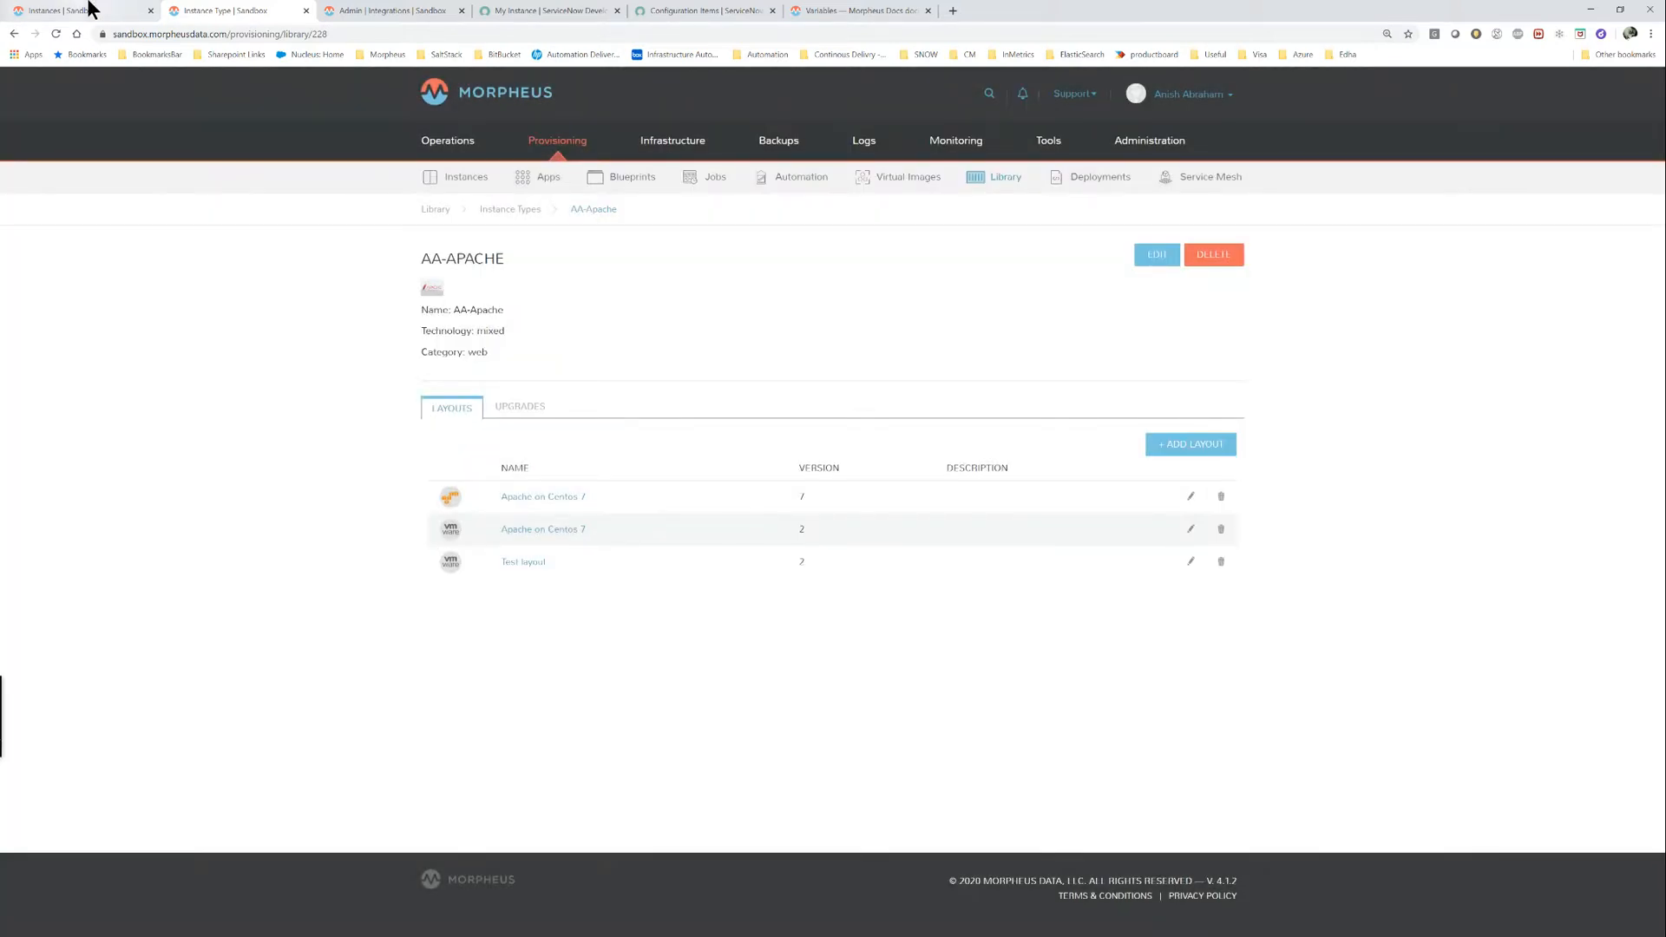
scroll(189, 416, "down", 2)
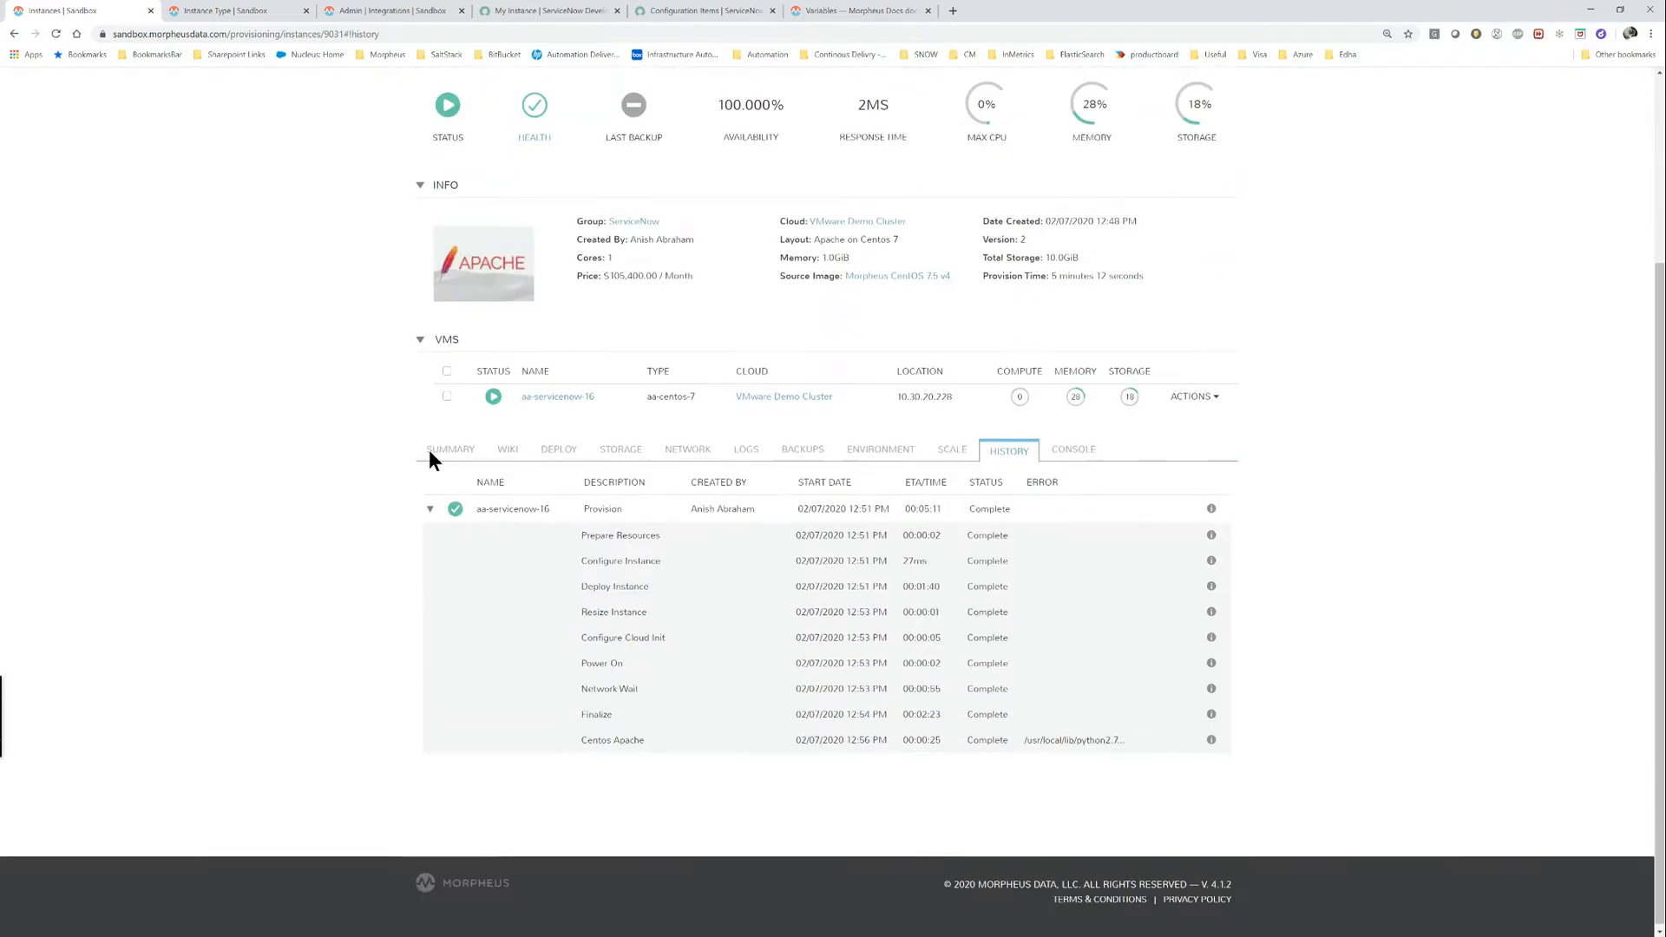
left_click(1211, 739)
scroll(538, 510, "up", 15)
scroll(532, 506, "up", 20)
scroll(531, 494, "down", 15)
scroll(550, 500, "down", 15)
scroll(549, 503, "down", 5)
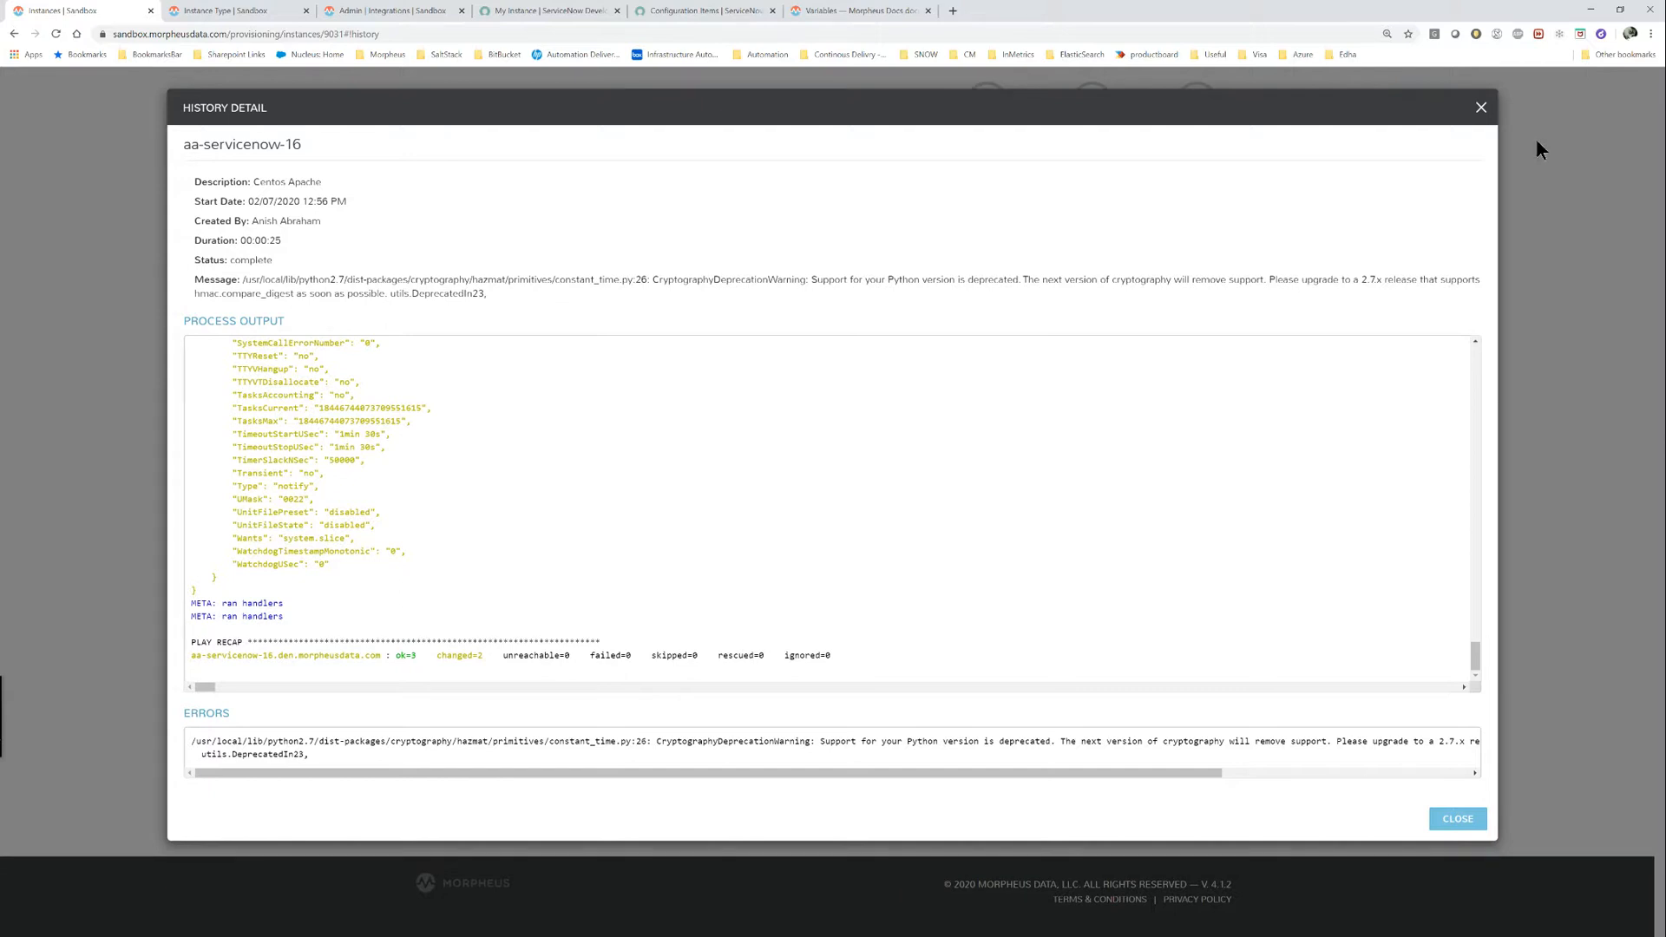
left_click(1482, 109)
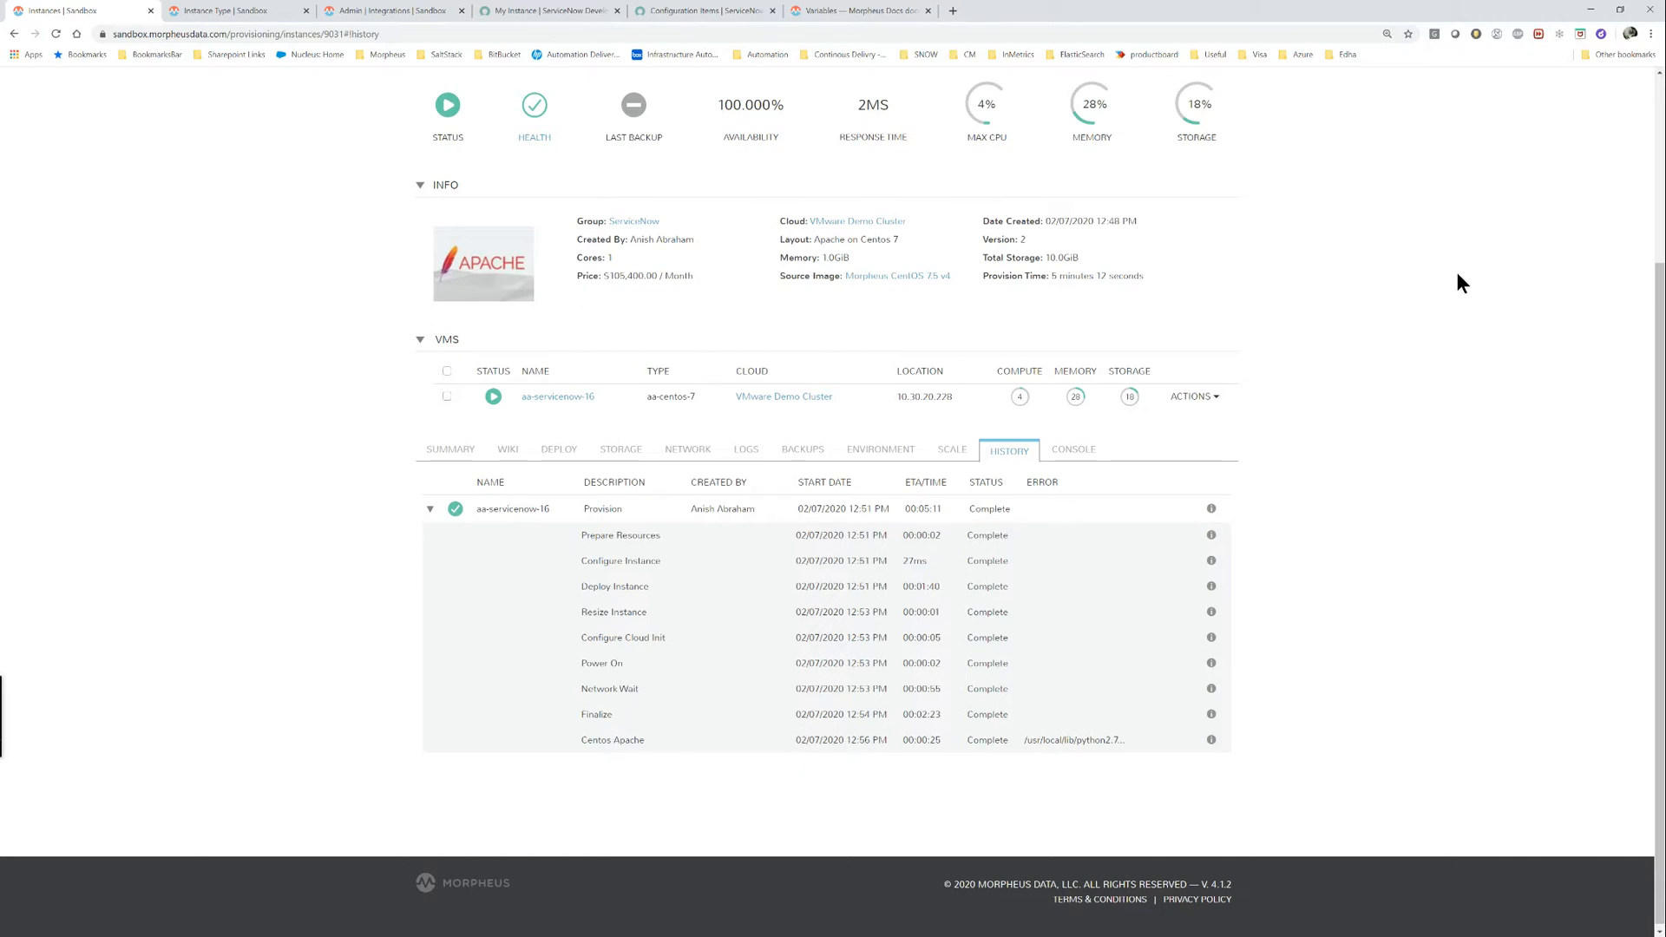
scroll(1386, 295, "up", 3)
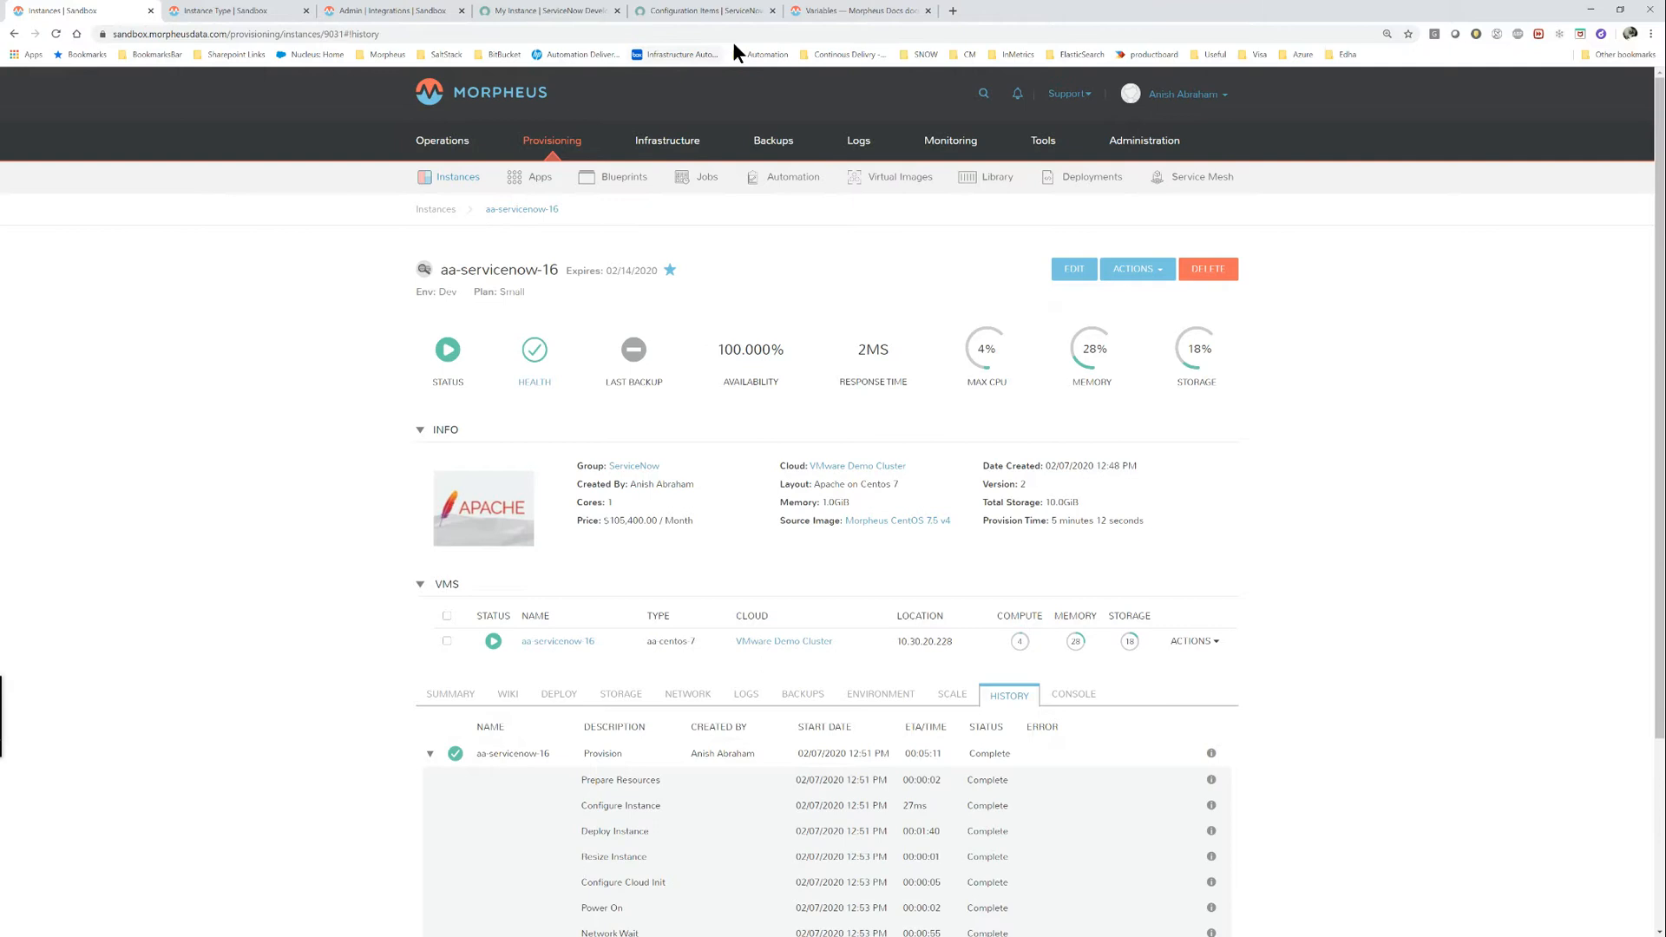
Switch to ServiceNow, rerun the aa-servicenow configuration item filter, open aa-servicenow-16, and highlight the server number in its Object ID.
left_click(725, 10)
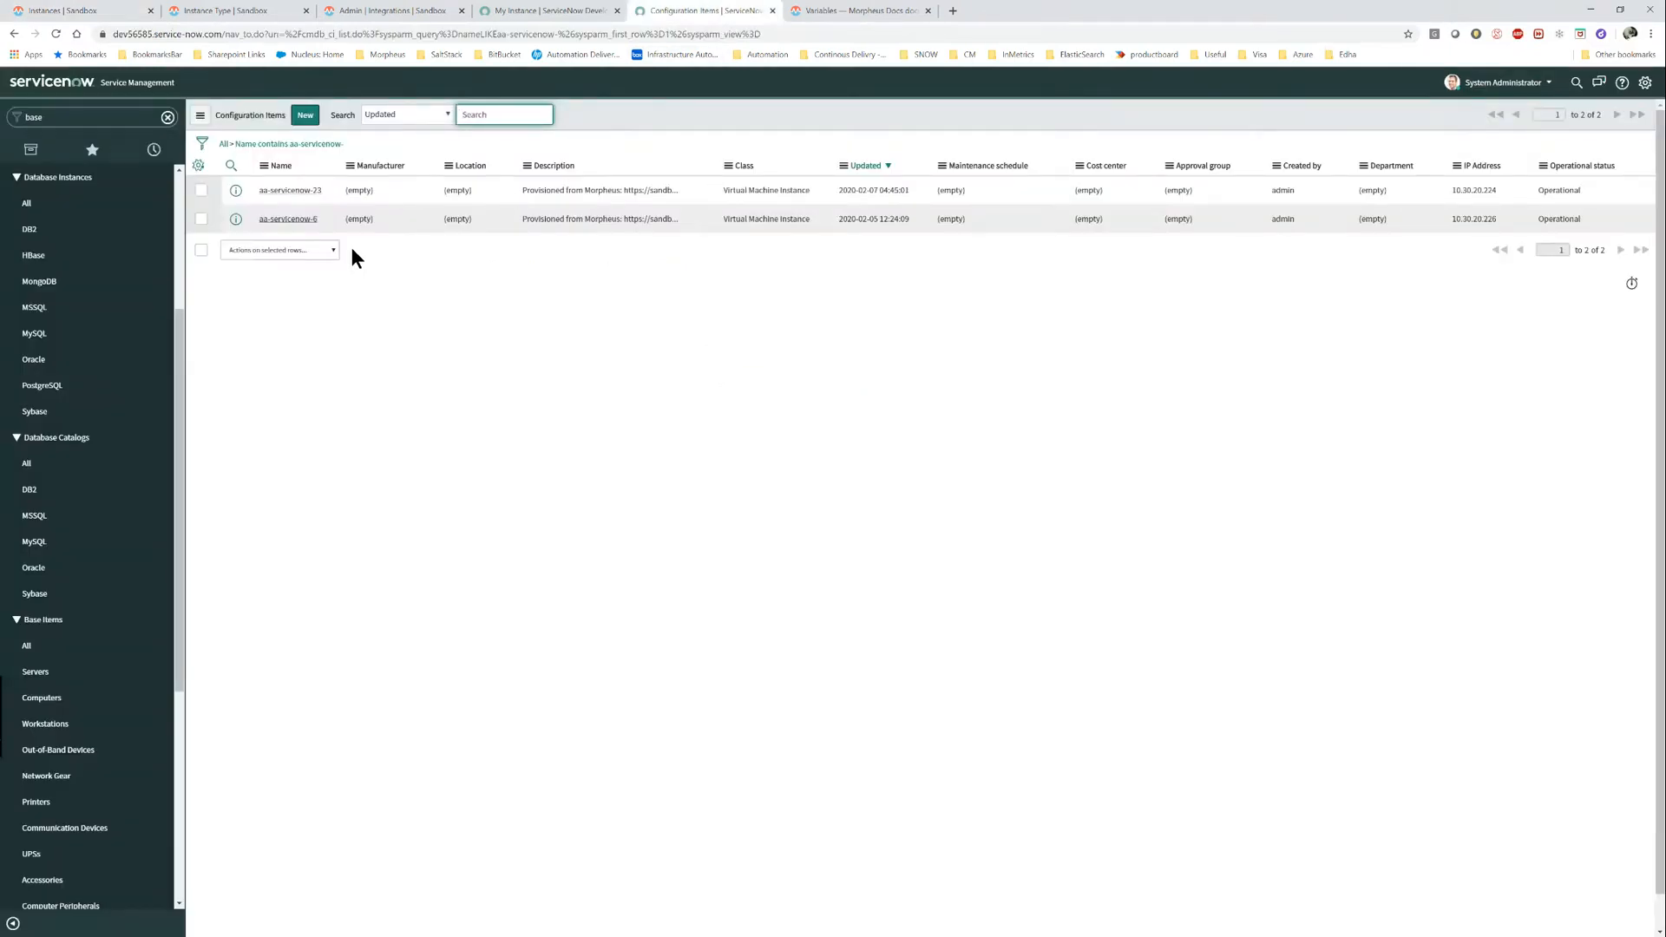
left_click(202, 144)
left_click(203, 170)
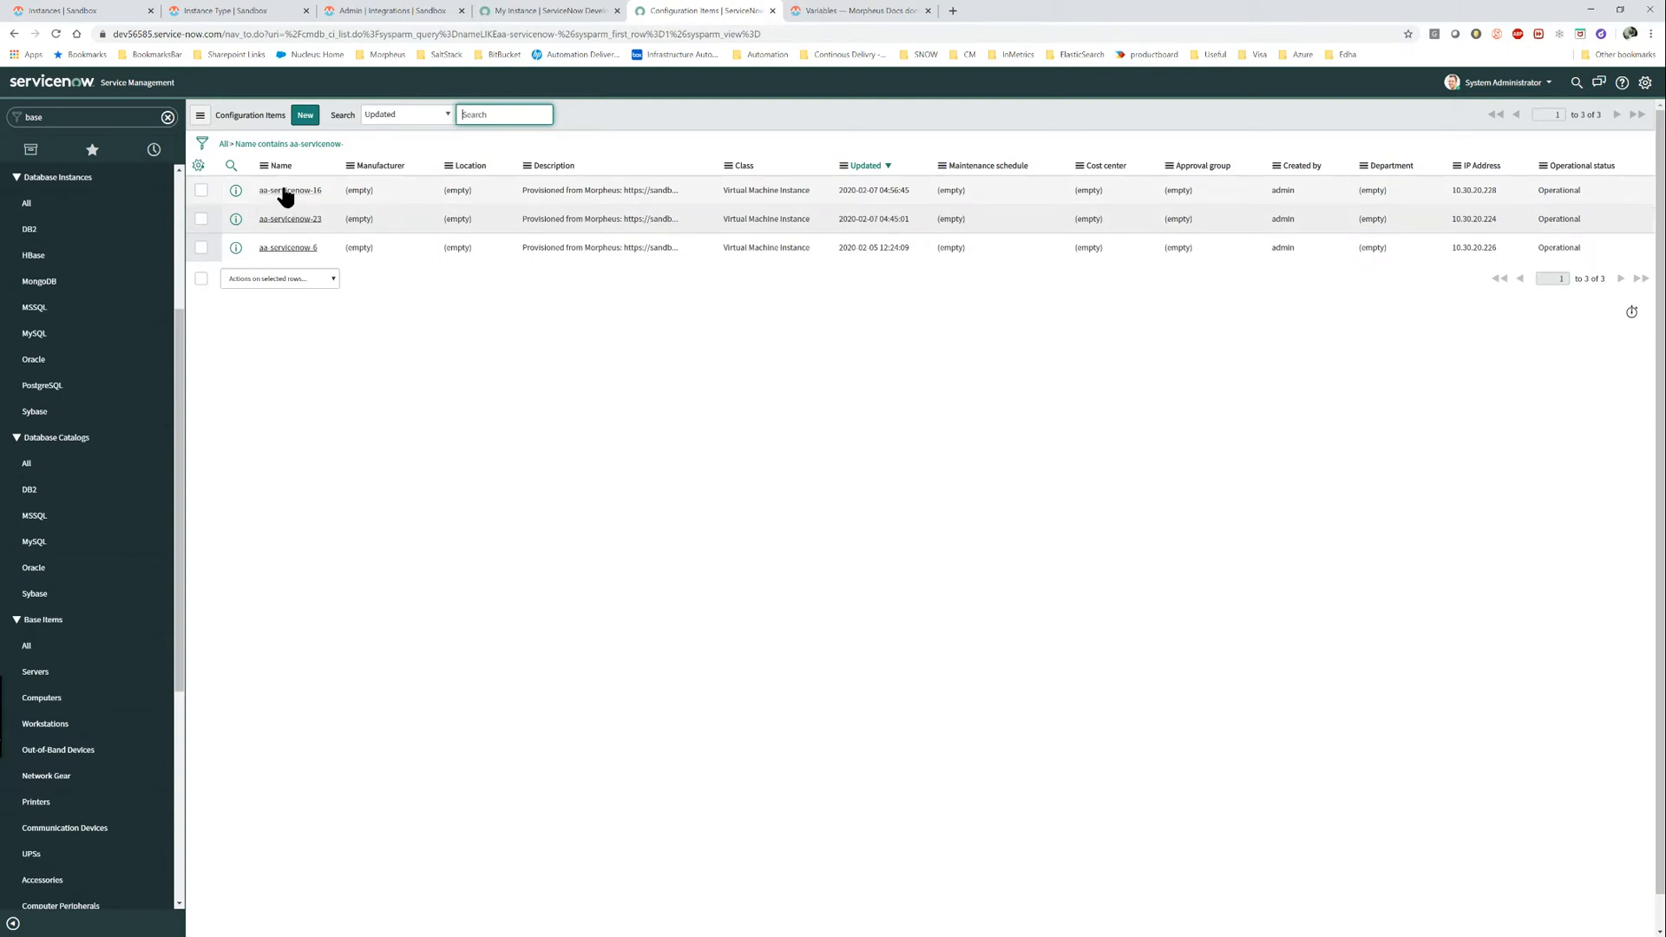
left_click(285, 189)
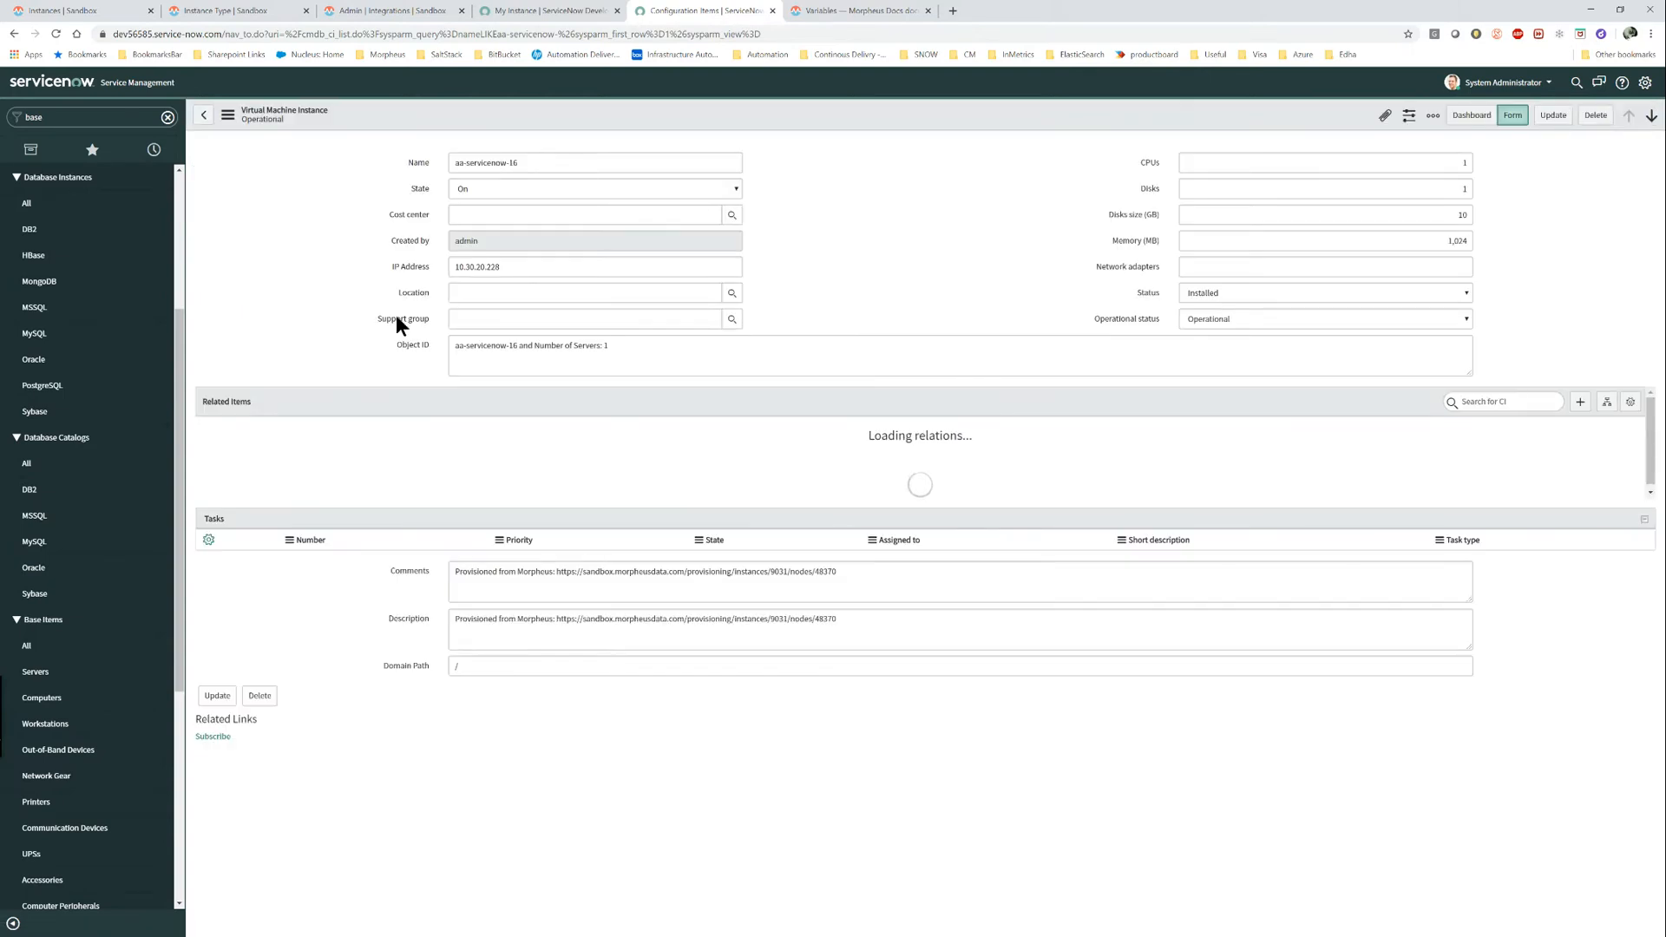
mouse_move(616, 345)
left_mouse_down()
mouse_move(540, 346)
mouse_move(605, 352)
left_mouse_up()
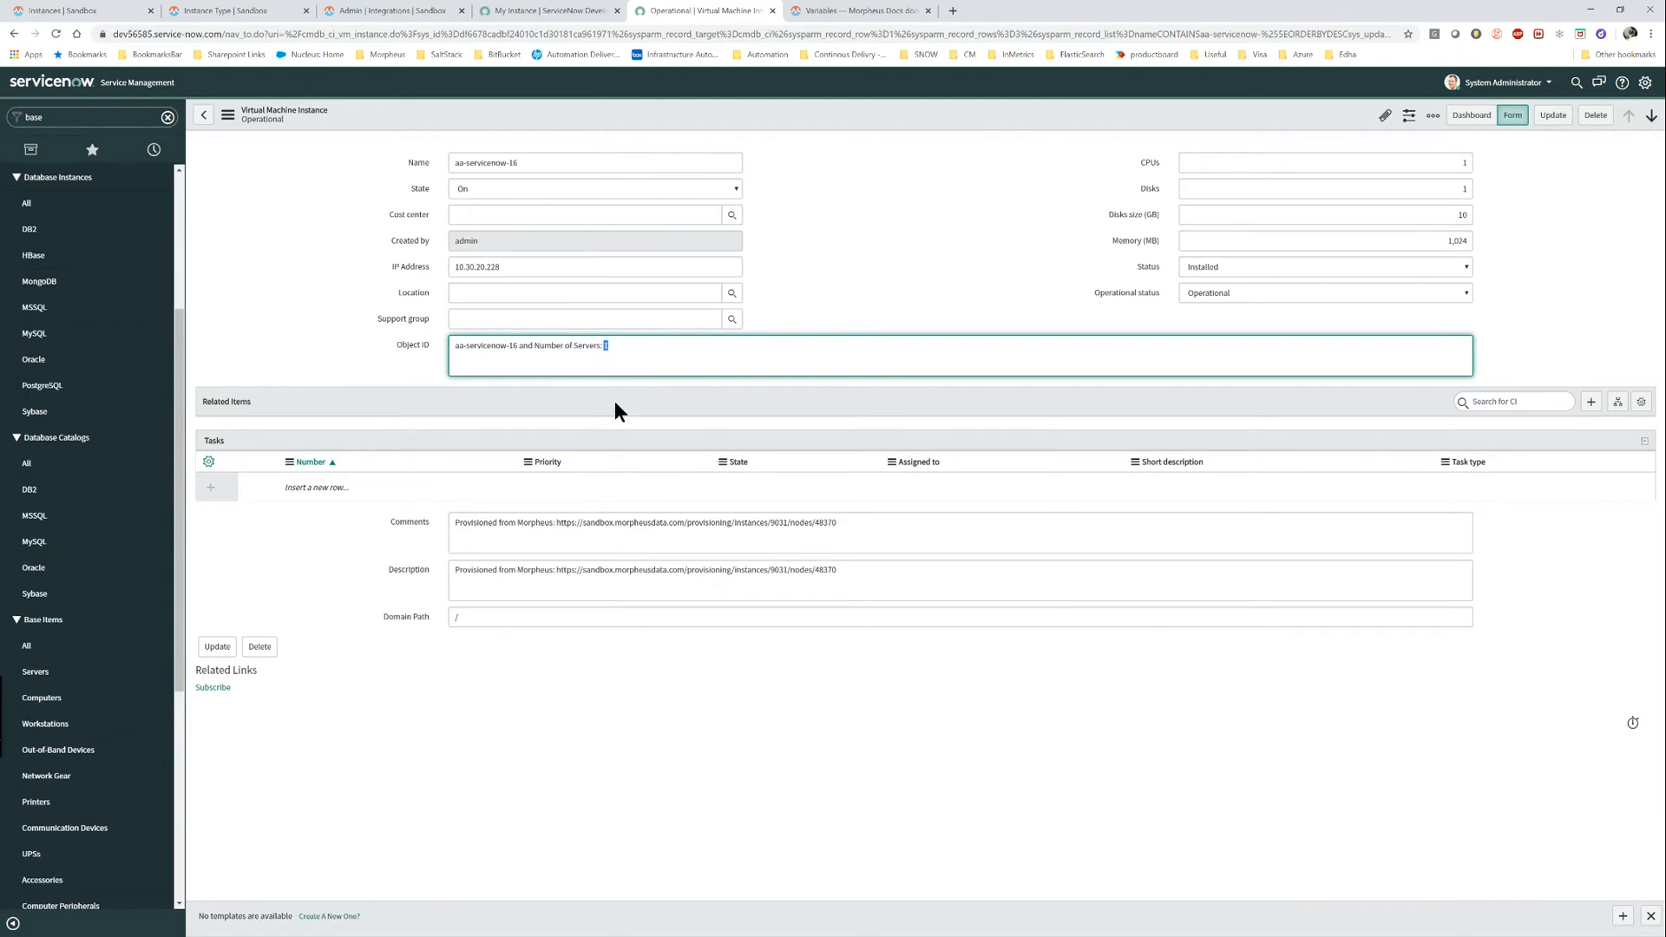